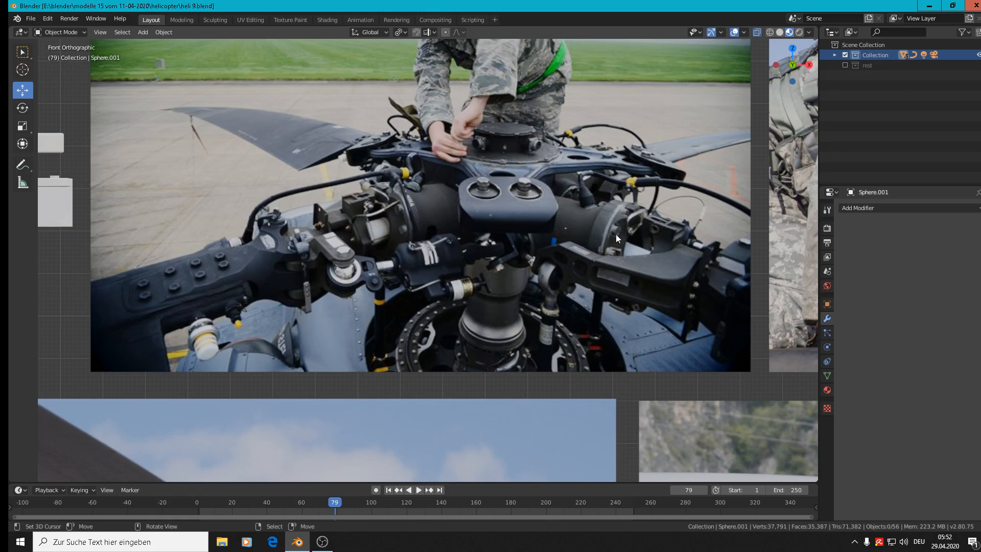
Add a cylinder with 24 vertices over the double-bolt plate in the rotor hub reference photo
{"action": "scroll", "coordinate": [617, 239], "scroll_direction": "down", "scroll_amount": 3}
{"action": "middle_click_drag", "start_coordinate": [526, 340], "coordinate": [395, 338], "text": "shift"}
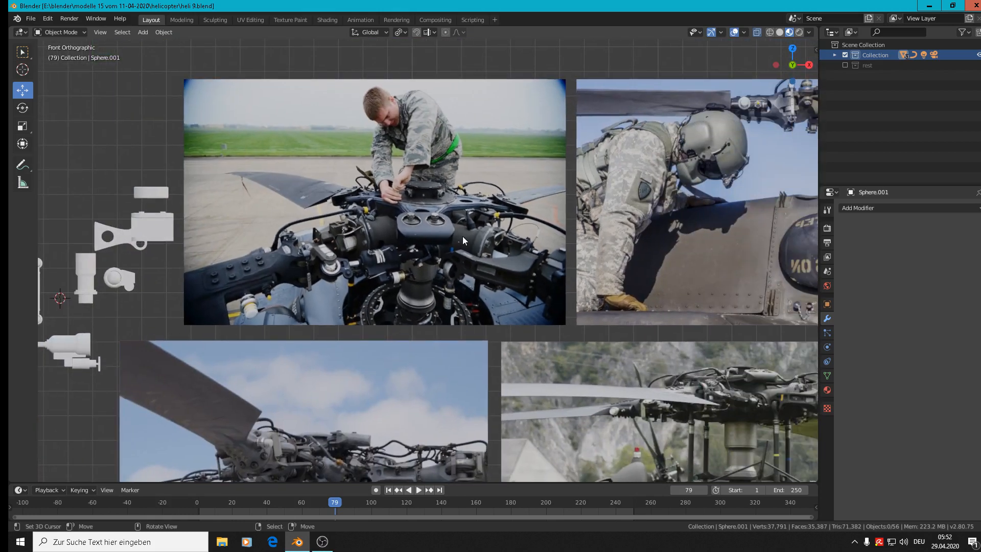
{"action": "left_click", "coordinate": [431, 237]}
{"action": "left_click", "coordinate": [142, 33]}
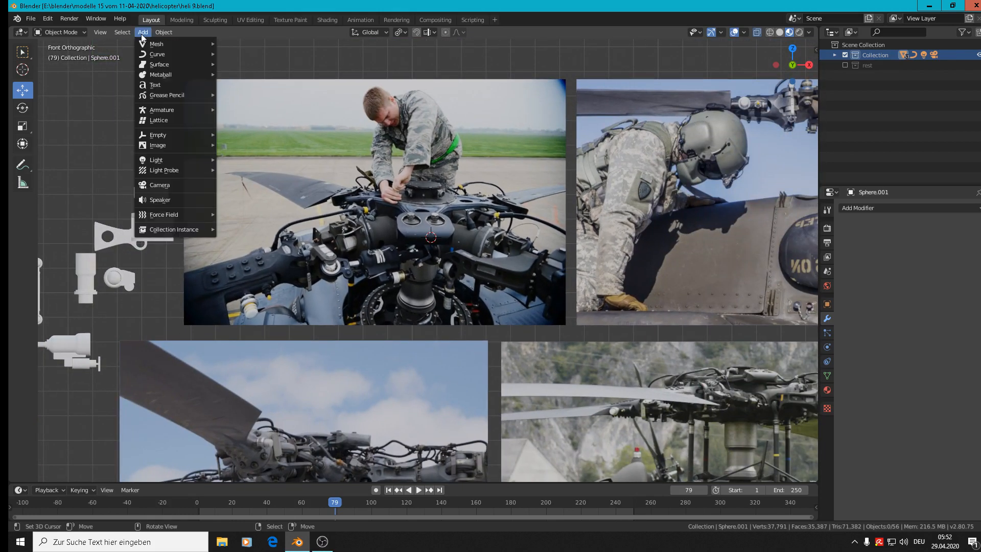
{"action": "mouse_move", "coordinate": [153, 44]}
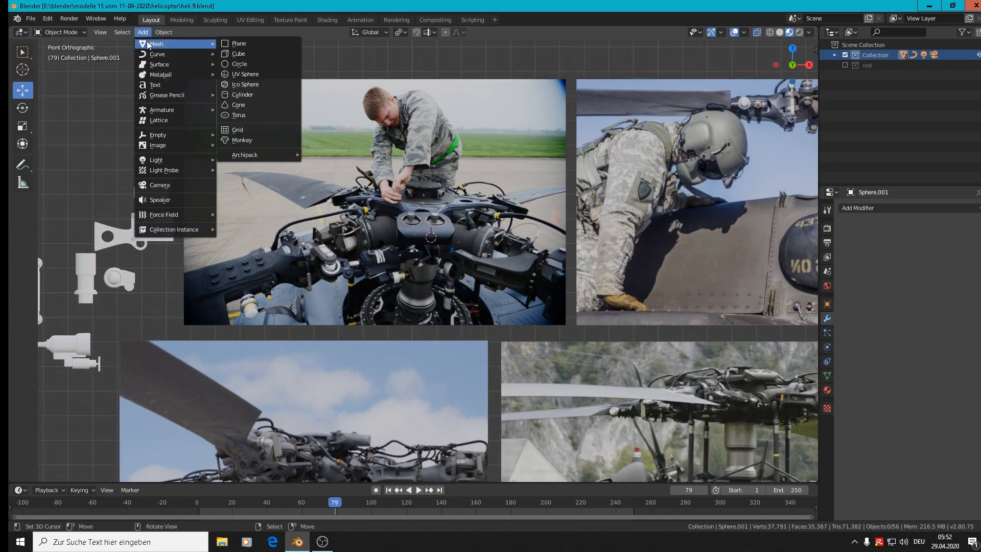
{"action": "left_click", "coordinate": [243, 97]}
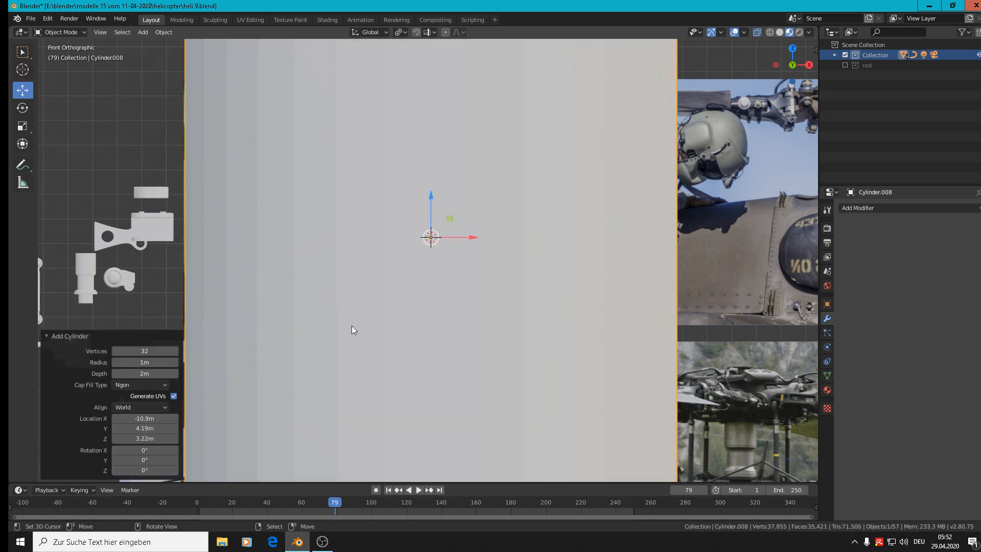
{"action": "left_click", "coordinate": [150, 353]}
{"action": "type", "text": "24"}
{"action": "key", "text": "Return"}
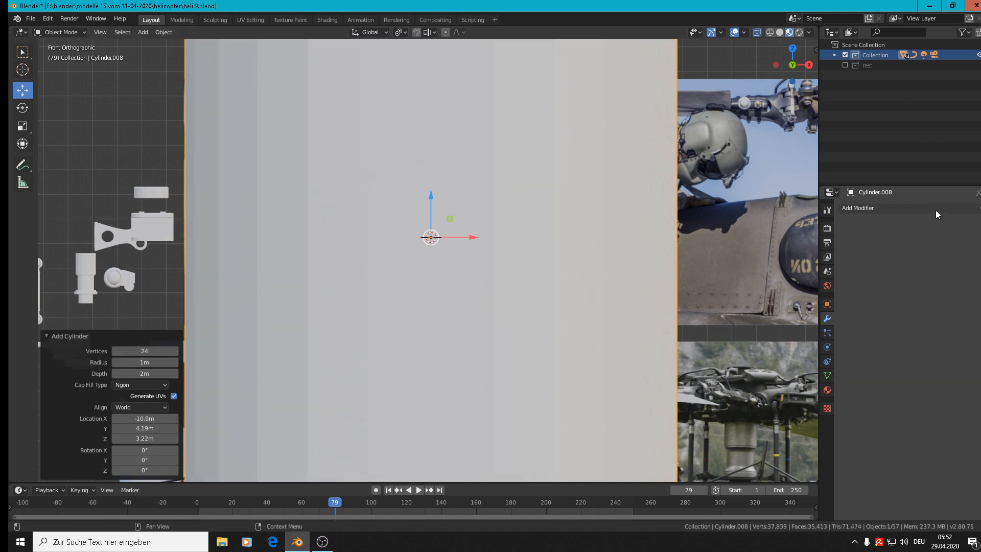
Scale the cylinder down to about the width of the double-bolt plate and move it about 0.424 m along X
{"action": "key", "text": "s"}
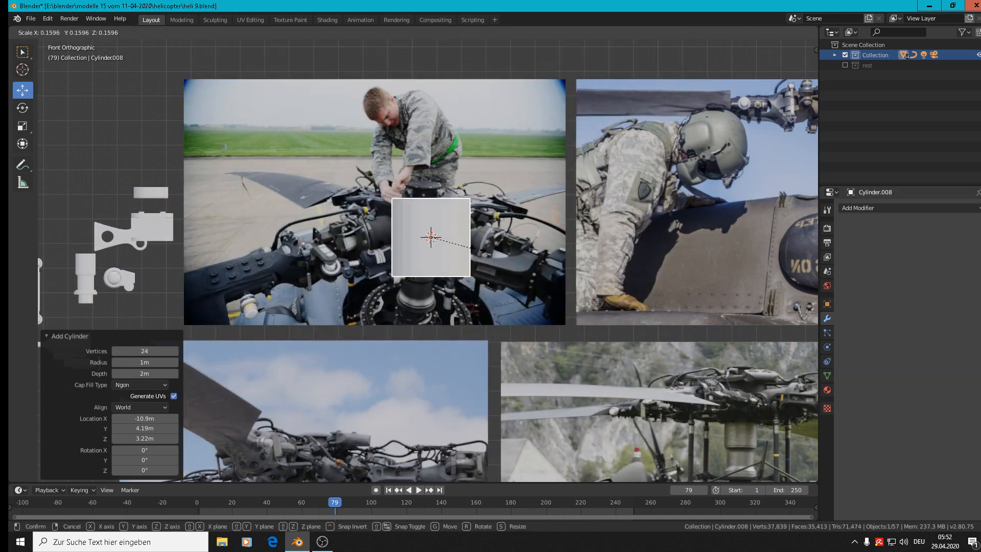
{"action": "left_click", "coordinate": [455, 251]}
{"action": "scroll", "coordinate": [456, 250], "scroll_direction": "up", "scroll_amount": 3}
{"action": "key", "text": "s"}
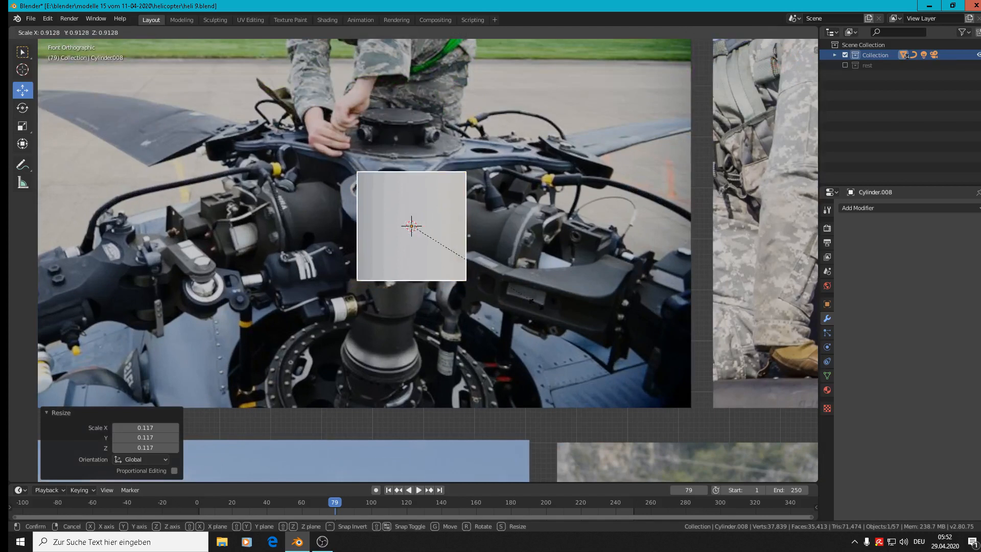
{"action": "left_click", "coordinate": [502, 290]}
{"action": "left_click_drag", "start_coordinate": [457, 231], "coordinate": [609, 275]}
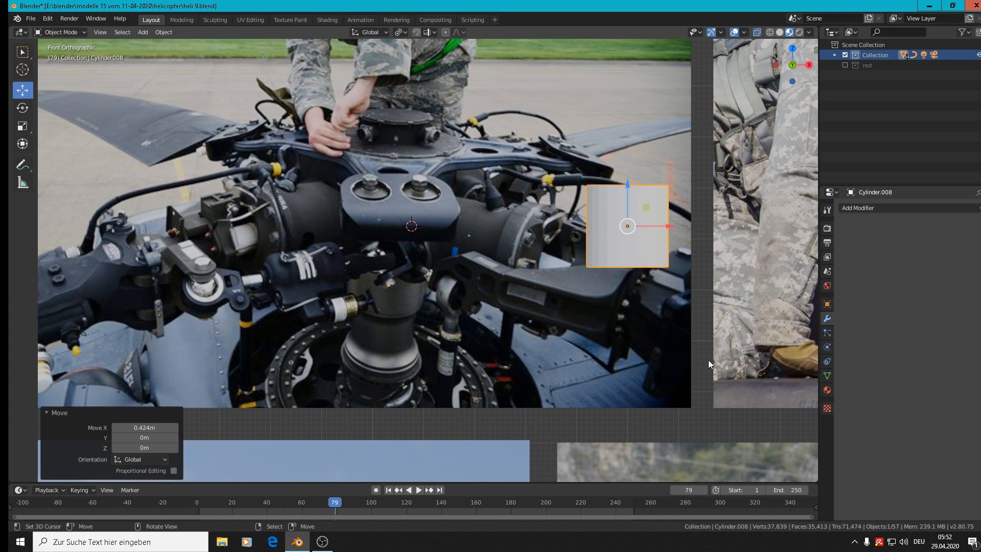
Rotate the cylinder 90° about Y and move it about -0.633 m along X
{"action": "type", "text": "ry90"}
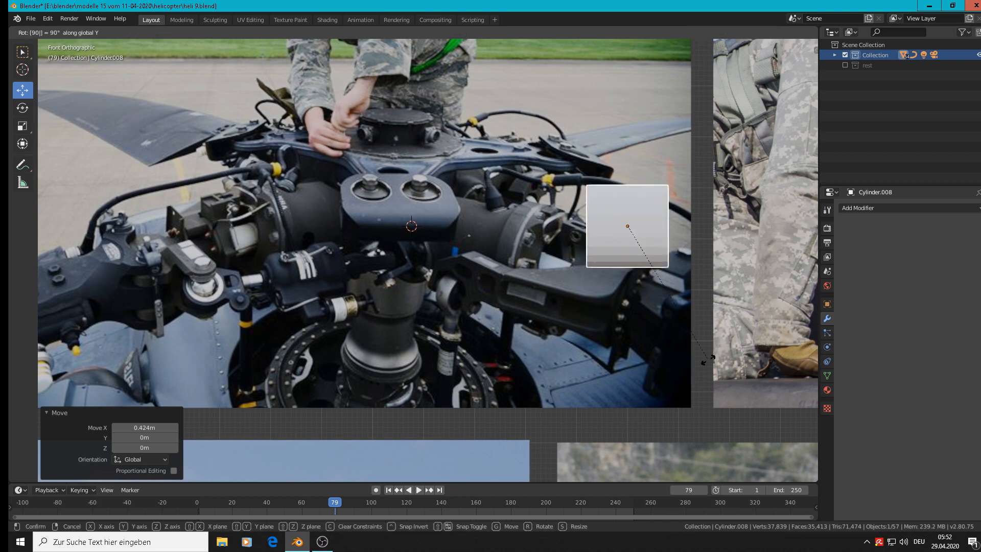
{"action": "key", "text": "Return"}
{"action": "left_click_drag", "start_coordinate": [668, 226], "coordinate": [345, 240]}
Stretch the cylinder along X to about 1.98 times its length
{"action": "key", "text": "s"}
{"action": "key", "text": "x"}
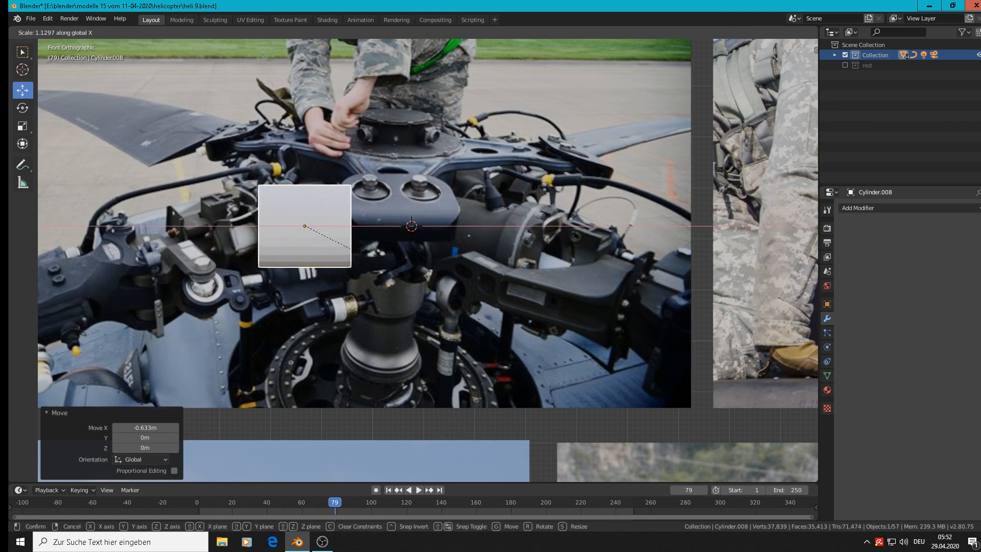
{"action": "left_click", "coordinate": [492, 294]}
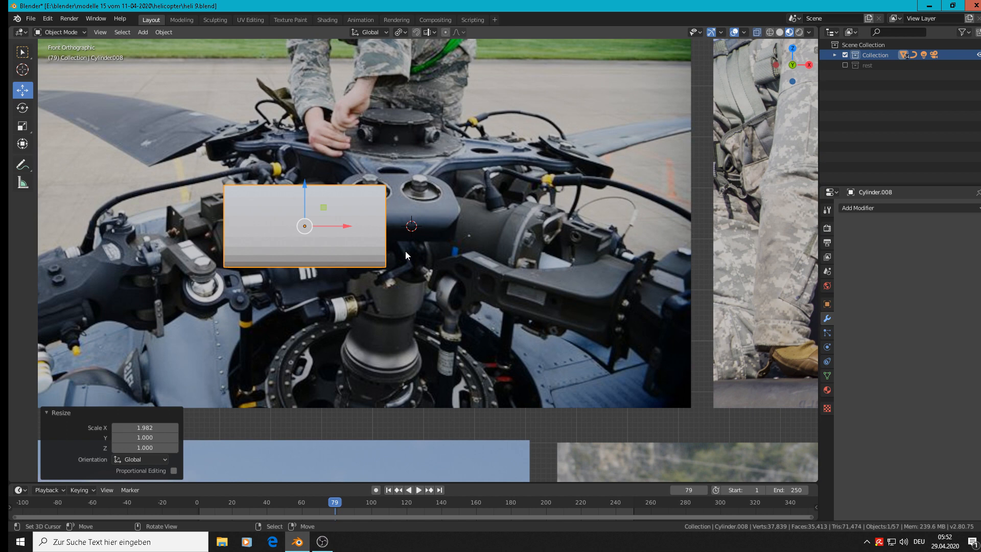
Extrude the cylinder's +X end face in place and scale it outward to start a wider rim
{"action": "key", "text": "Tab"}
{"action": "scroll", "coordinate": [406, 250], "scroll_direction": "up", "scroll_amount": 3}
{"action": "middle_click_drag", "start_coordinate": [330, 289], "coordinate": [305, 298]}
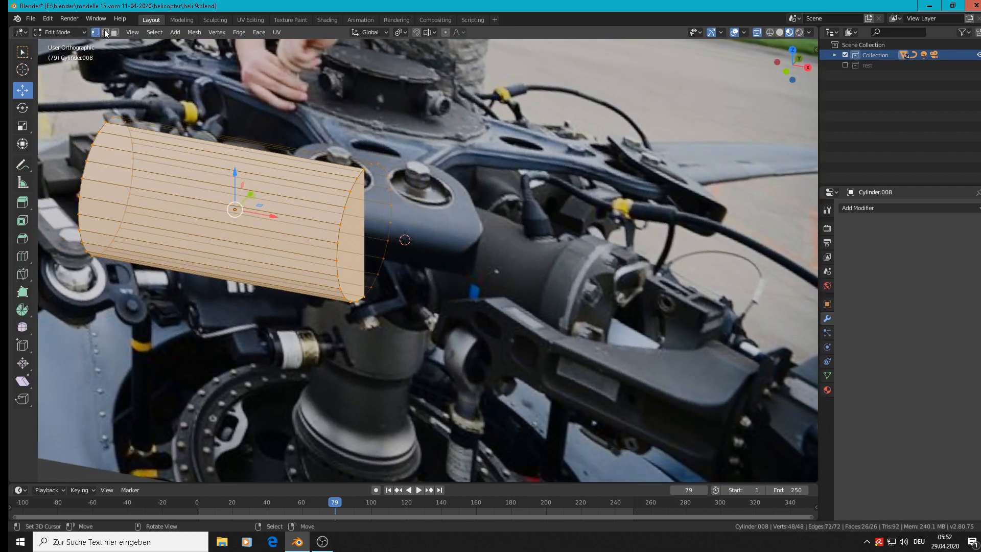
{"action": "right_click", "coordinate": [343, 214], "text": "alt"}
{"action": "middle_click_drag", "start_coordinate": [424, 258], "coordinate": [440, 262]}
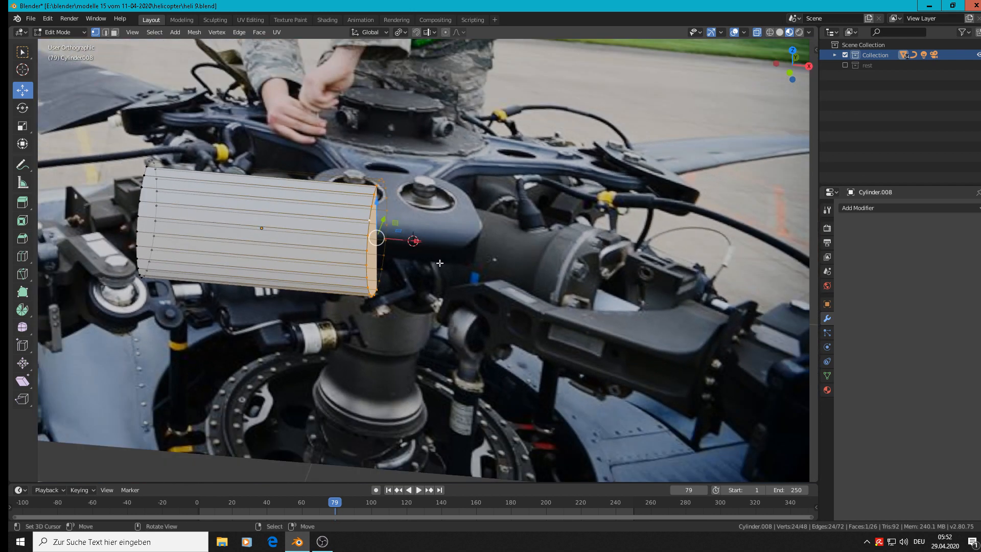
{"action": "key", "text": "KP_1"}
{"action": "key", "text": "s"}
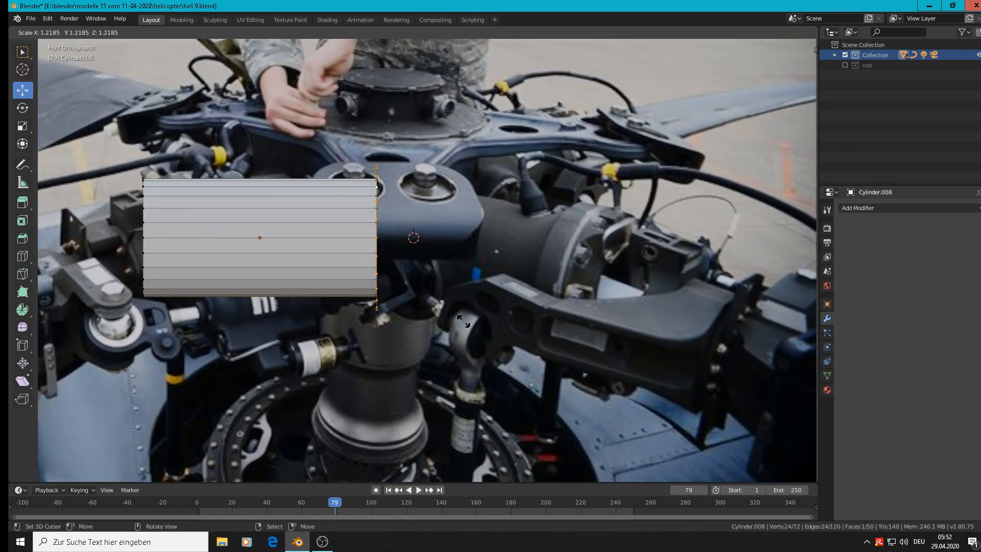
{"action": "left_click", "coordinate": [457, 317]}
Extrude the widened end face about 0.028 m along X to give the rim its thickness
{"action": "key", "text": "e"}
{"action": "right_click", "coordinate": [439, 298]}
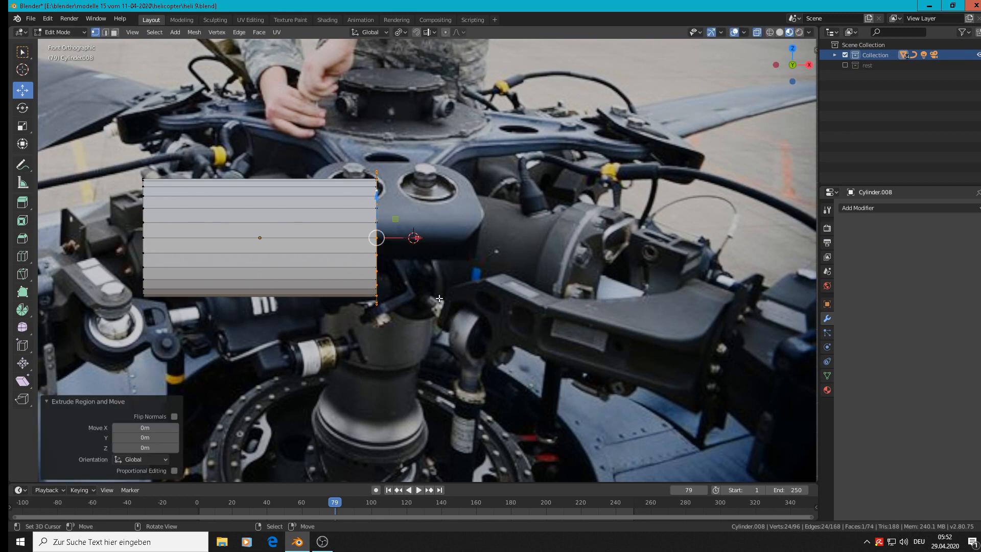
{"action": "left_click_drag", "start_coordinate": [407, 237], "coordinate": [435, 238]}
Extrude the rim's end face inward at about 0.578 scale and delete only the inner face to open the end
{"action": "middle_click_drag", "start_coordinate": [469, 284], "coordinate": [425, 313]}
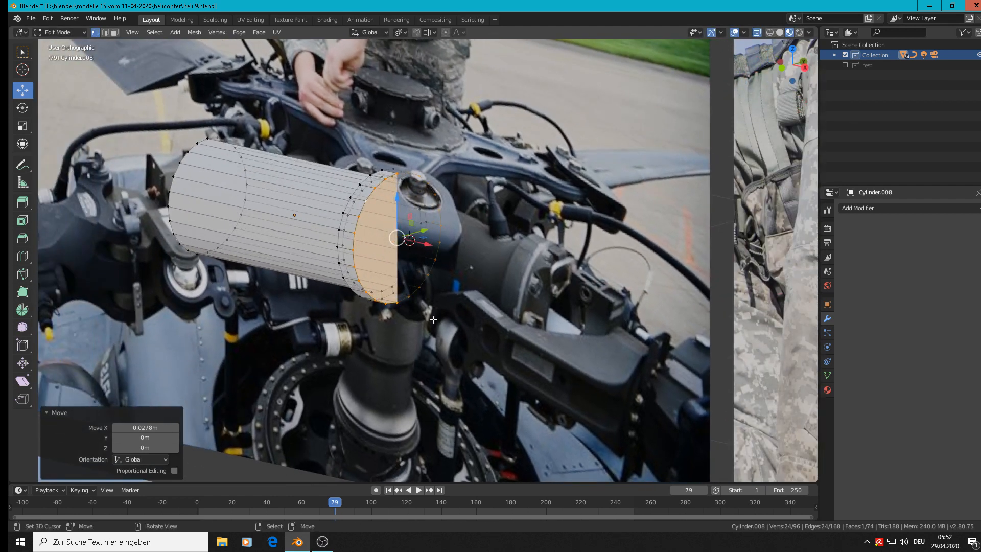
{"action": "key", "text": "s"}
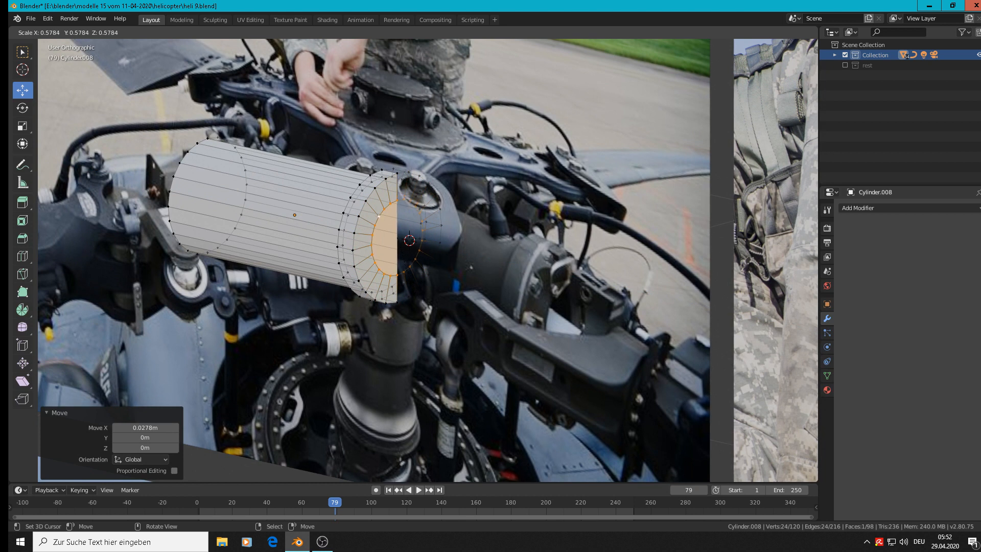
{"action": "left_click", "coordinate": [412, 288]}
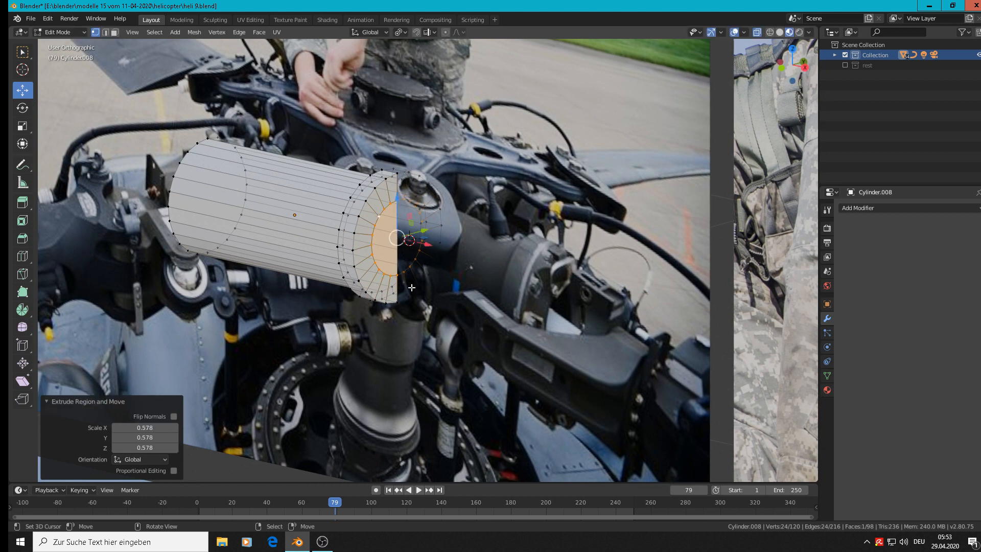
{"action": "key", "text": "x"}
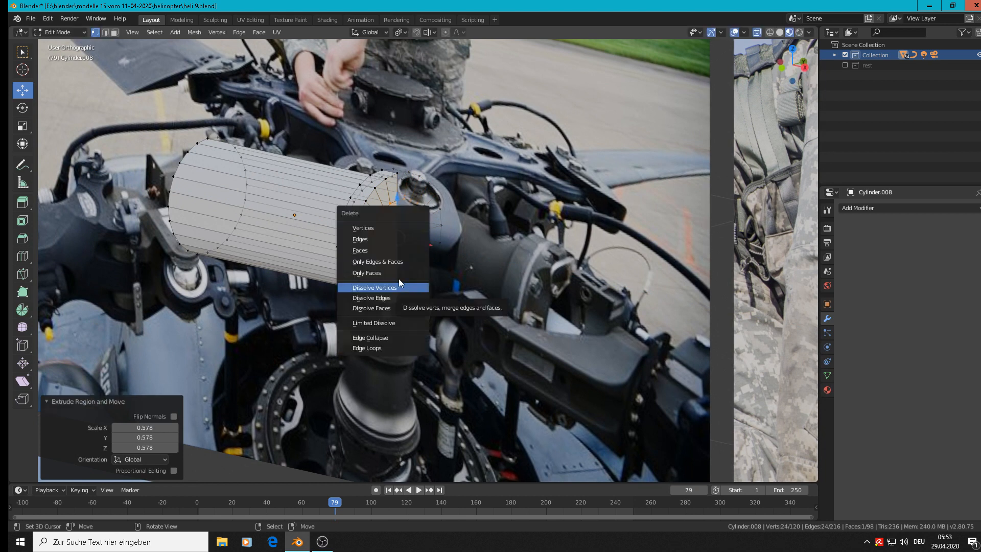
{"action": "left_click", "coordinate": [392, 274]}
{"action": "scroll", "coordinate": [391, 273], "scroll_direction": "down", "scroll_amount": 2}
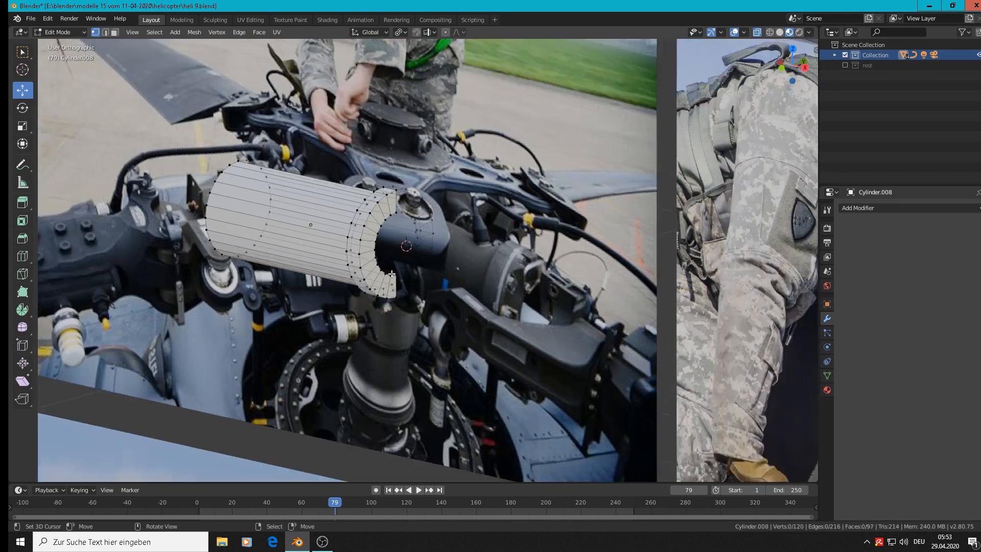
Move the whole cylinder along Y, out of the photo plane toward the front
{"action": "key", "text": "Tab"}
{"action": "middle_click_drag", "start_coordinate": [389, 277], "coordinate": [374, 292]}
{"action": "left_click_drag", "start_coordinate": [354, 223], "coordinate": [235, 253]}
{"action": "middle_click_drag", "start_coordinate": [363, 350], "coordinate": [528, 309]}
{"action": "scroll", "coordinate": [510, 268], "scroll_direction": "up", "scroll_amount": 3}
Extrude the opening's inner edge loop back along X into the cylinder to form a bore
{"action": "key", "text": "Tab"}
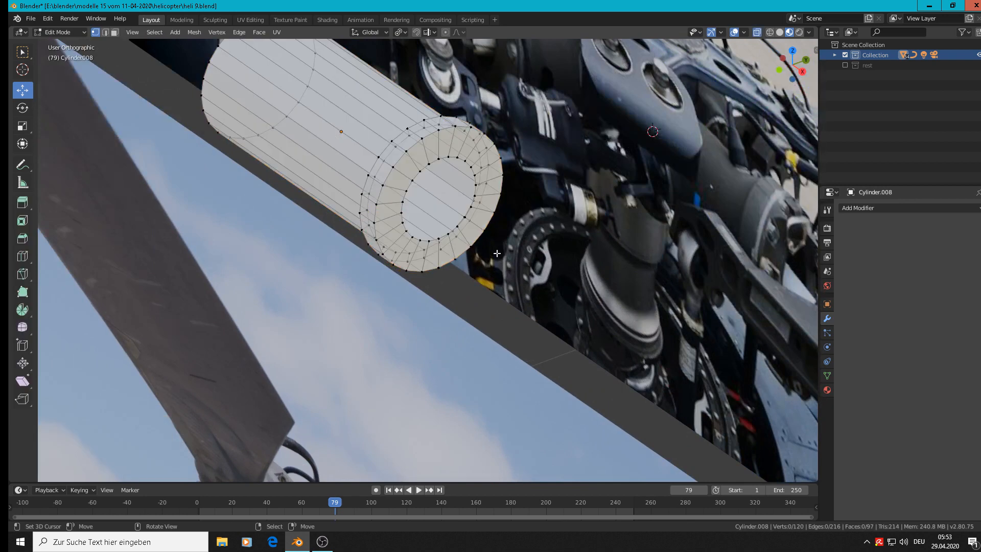
{"action": "middle_click_drag", "start_coordinate": [510, 268], "coordinate": [533, 231]}
{"action": "left_click", "coordinate": [519, 224], "text": "alt"}
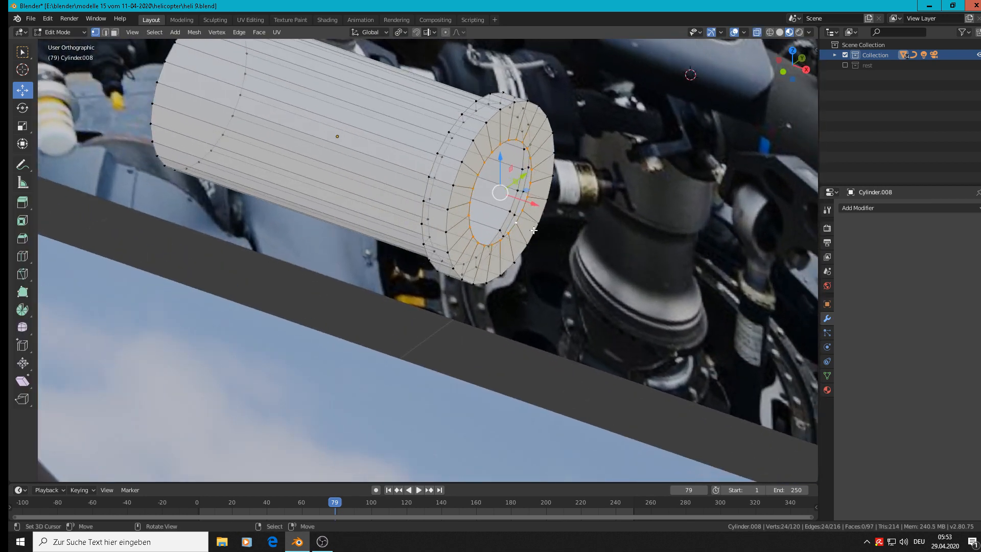
{"action": "key", "text": "e"}
{"action": "right_click", "coordinate": [533, 229]}
{"action": "left_click_drag", "start_coordinate": [530, 203], "coordinate": [397, 155]}
{"action": "key", "text": "Tab"}
{"action": "scroll", "coordinate": [444, 206], "scroll_direction": "down", "scroll_amount": 3}
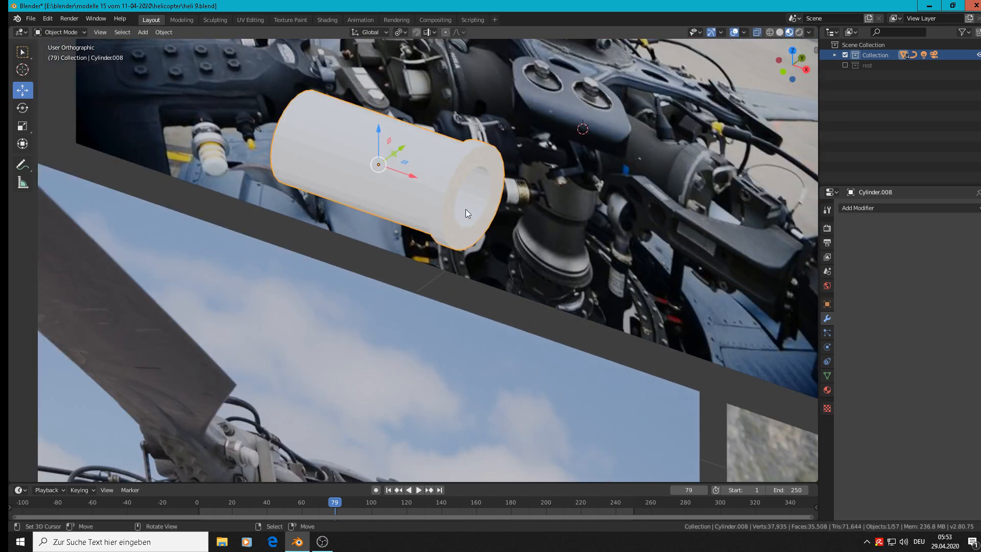
Apply smooth shading to the flanged cylinder
{"action": "middle_click_drag", "start_coordinate": [465, 216], "coordinate": [470, 286], "text": "shift"}
{"action": "scroll", "coordinate": [461, 290], "scroll_direction": "up", "scroll_amount": 1}
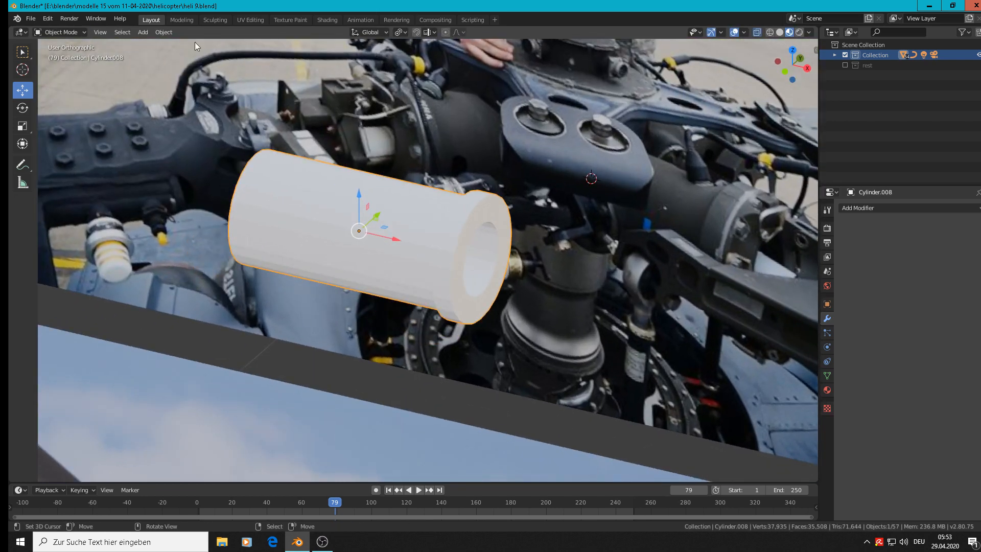
{"action": "left_click", "coordinate": [169, 32]}
{"action": "left_click", "coordinate": [220, 235]}
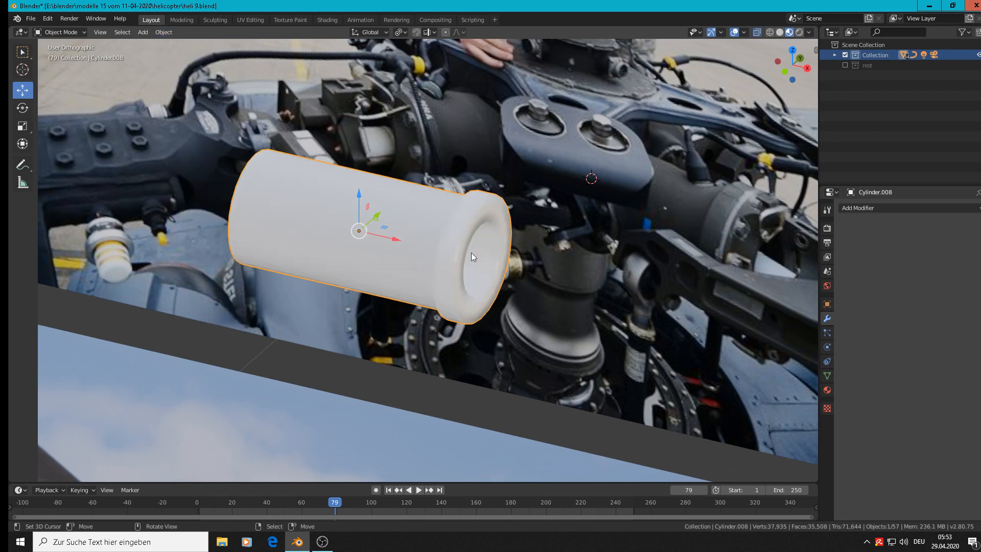
Bevel the rim's outer front edge loop by about 0.029 m with one segment
{"action": "scroll", "coordinate": [472, 250], "scroll_direction": "up", "scroll_amount": 3}
{"action": "scroll", "coordinate": [475, 248], "scroll_direction": "down", "scroll_amount": 2}
{"action": "key", "text": "Tab"}
{"action": "scroll", "coordinate": [481, 237], "scroll_direction": "up", "scroll_amount": 3}
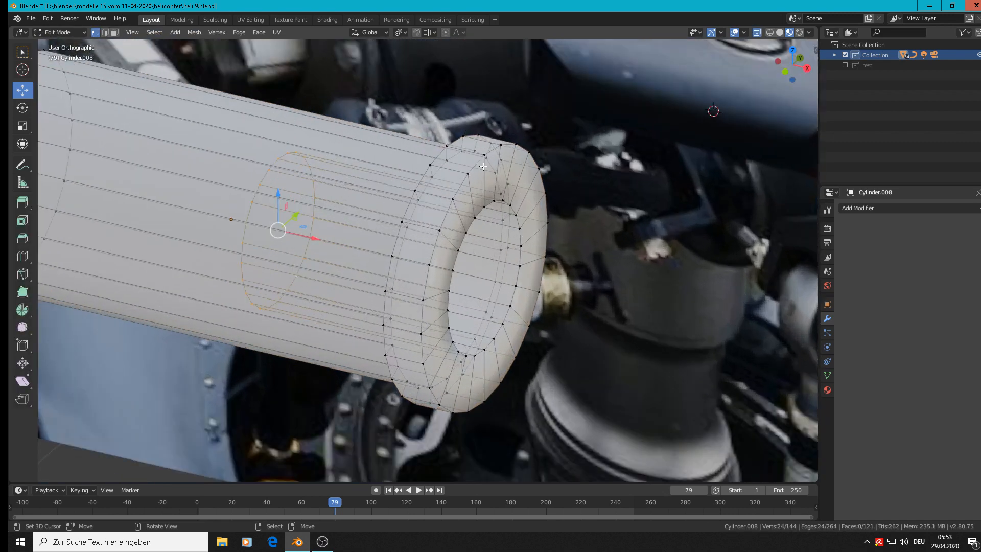
{"action": "left_click", "coordinate": [444, 219], "text": "alt"}
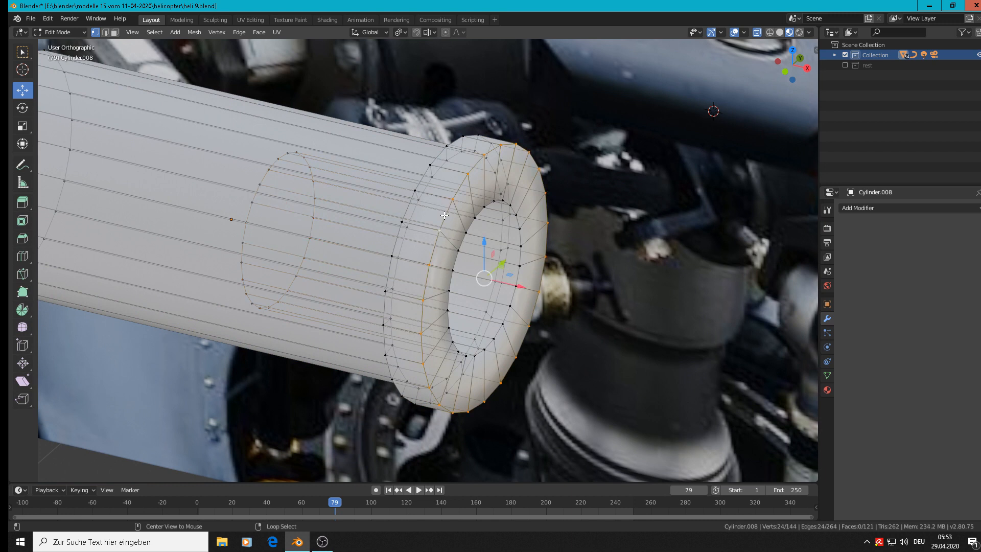
{"action": "key", "text": "ctrl+b"}
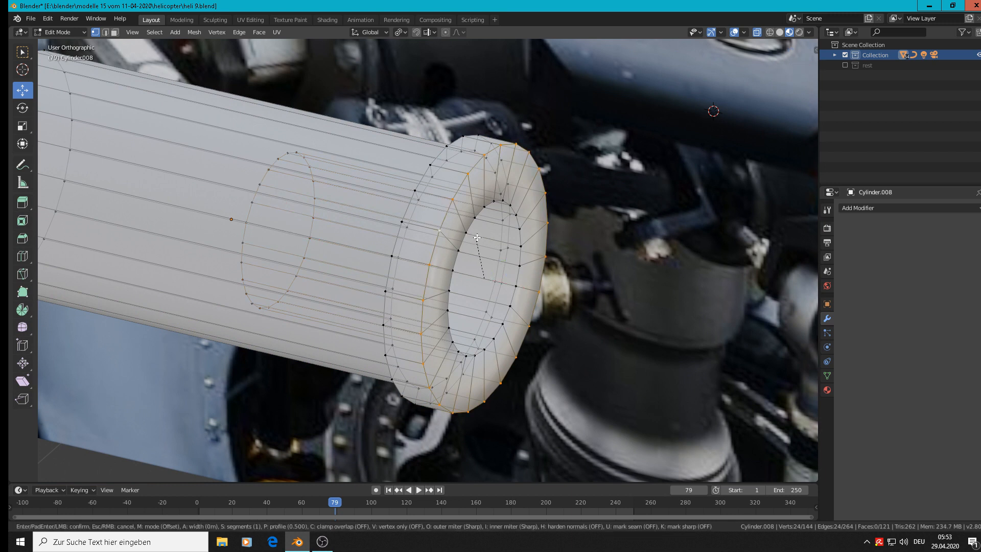
{"action": "left_click", "coordinate": [488, 225]}
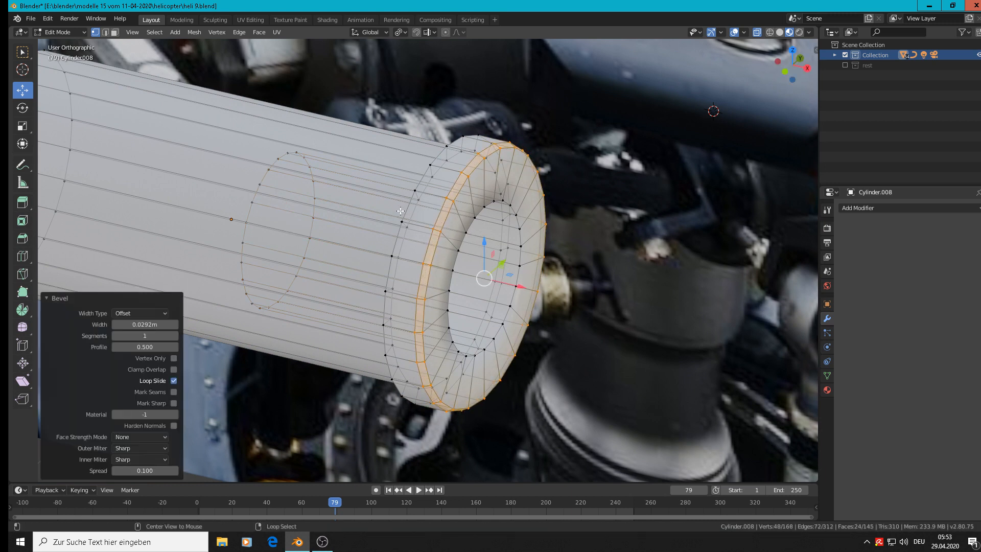
Bevel the rim's outer rear edge loop by about 0.026 m with one segment
{"action": "left_click", "coordinate": [499, 279], "text": "alt"}
{"action": "key", "text": "ctrl+b"}
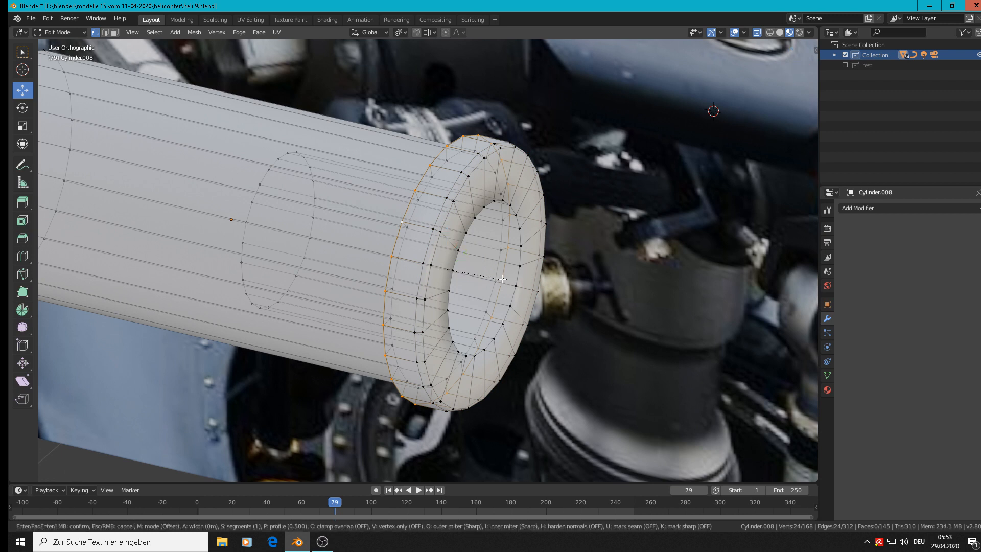
{"action": "left_click", "coordinate": [506, 276]}
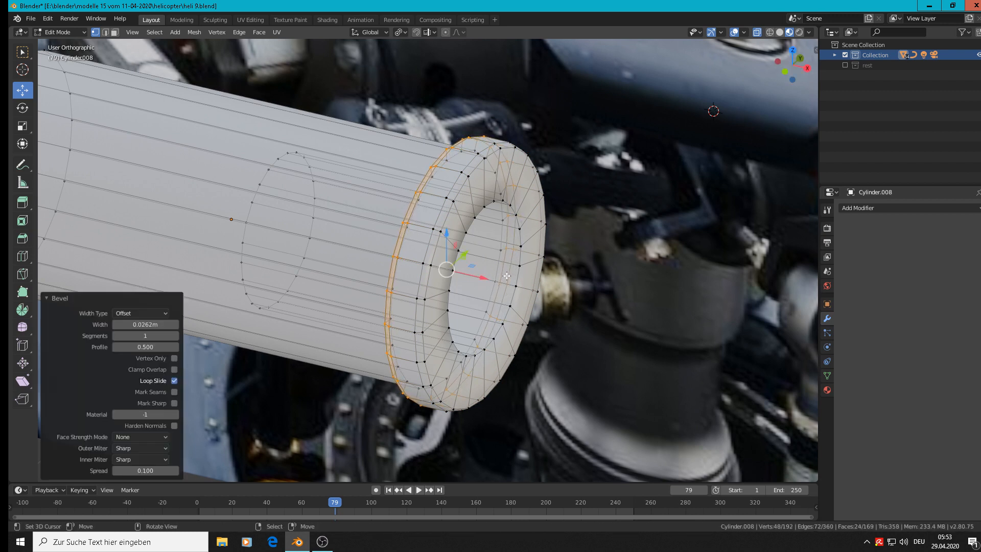
Bevel the edge loop around the bore opening by about 0.020 m with one segment and return to Object Mode
{"action": "left_click", "coordinate": [474, 222], "text": "alt"}
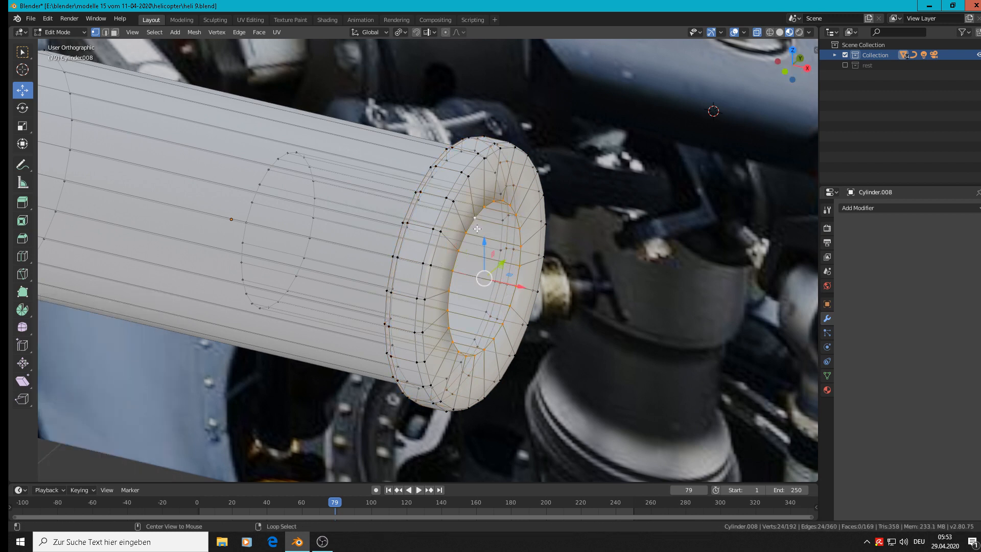
{"action": "key", "text": "ctrl+b"}
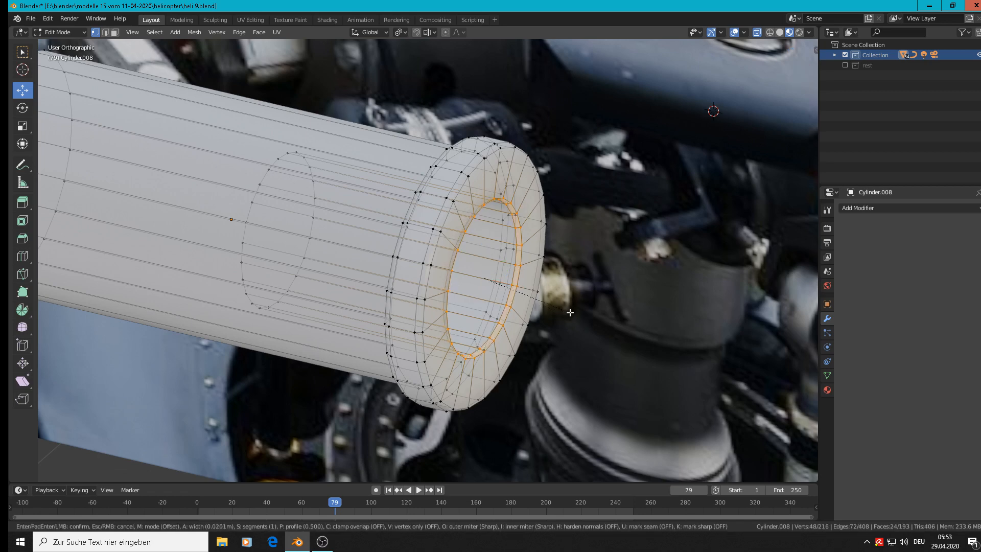
{"action": "left_click", "coordinate": [570, 312]}
{"action": "key", "text": "Tab"}
{"action": "scroll", "coordinate": [546, 308], "scroll_direction": "down", "scroll_amount": 4}
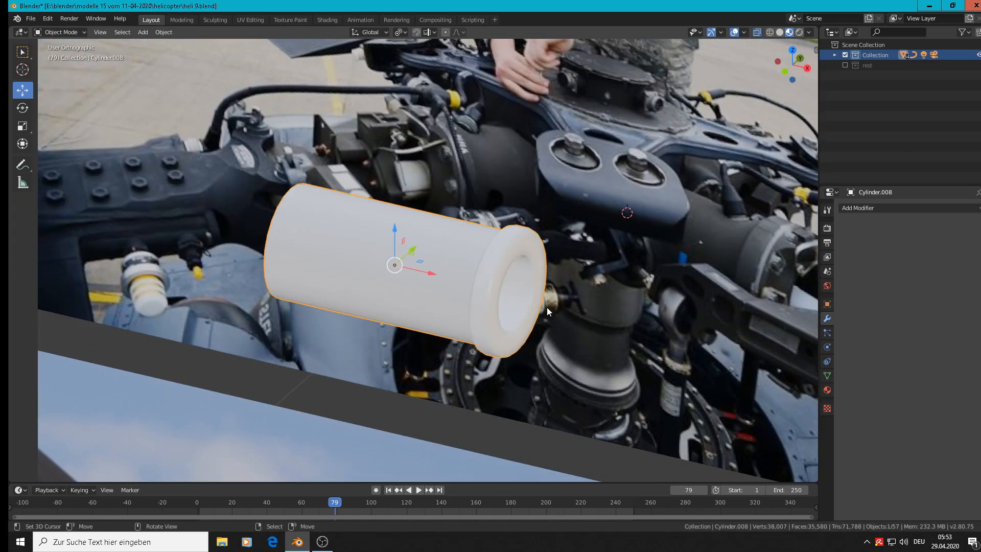
{"action": "scroll", "coordinate": [546, 308], "scroll_direction": "up", "scroll_amount": 1}
{"action": "middle_click_drag", "start_coordinate": [547, 308], "coordinate": [599, 299]}
{"action": "scroll", "coordinate": [599, 299], "scroll_direction": "down", "scroll_amount": 3}
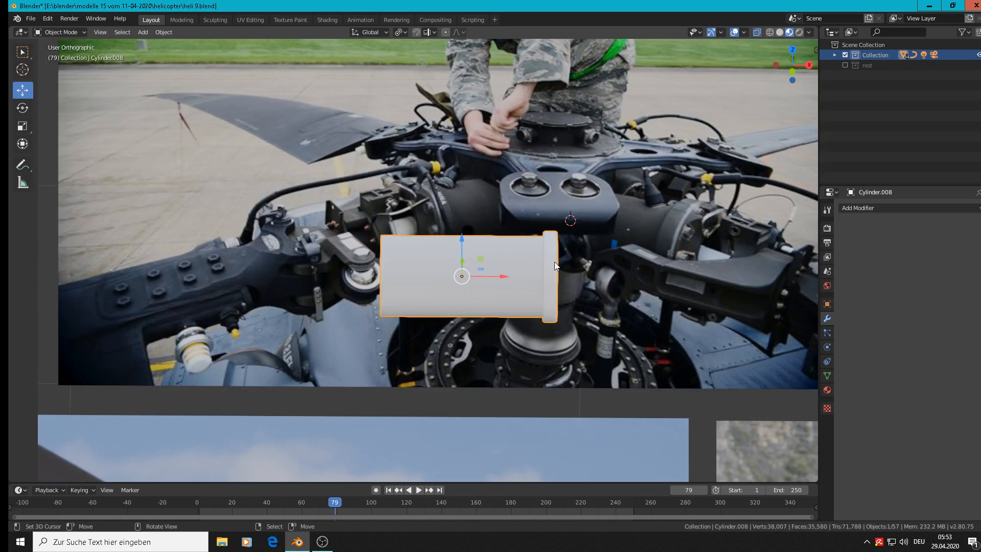
Widen the flange rim by moving its front-end vertices outward along X, and return to Object Mode
{"action": "key", "text": "Tab"}
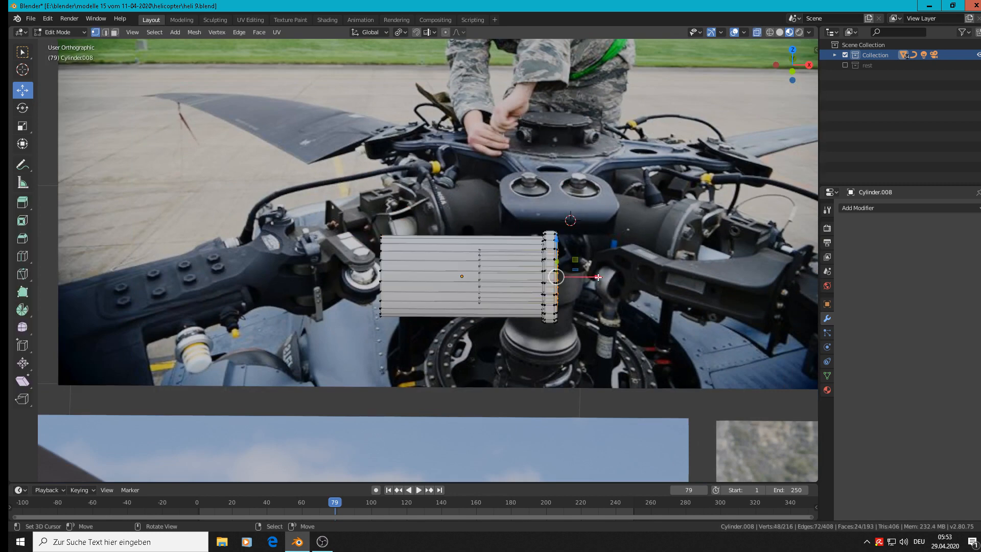
{"action": "scroll", "coordinate": [574, 301], "scroll_direction": "up", "scroll_amount": 2}
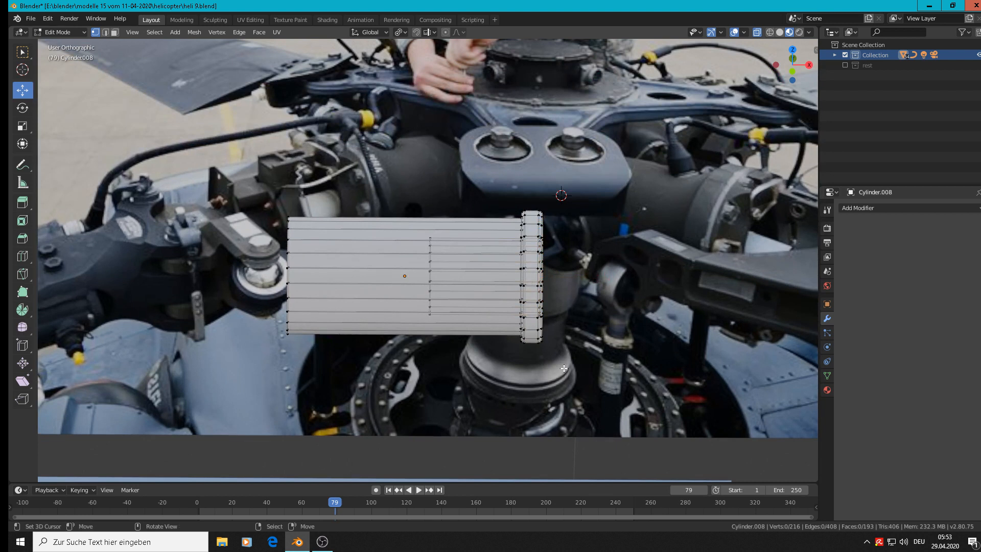
{"action": "left_click_drag", "start_coordinate": [563, 368], "coordinate": [535, 180]}
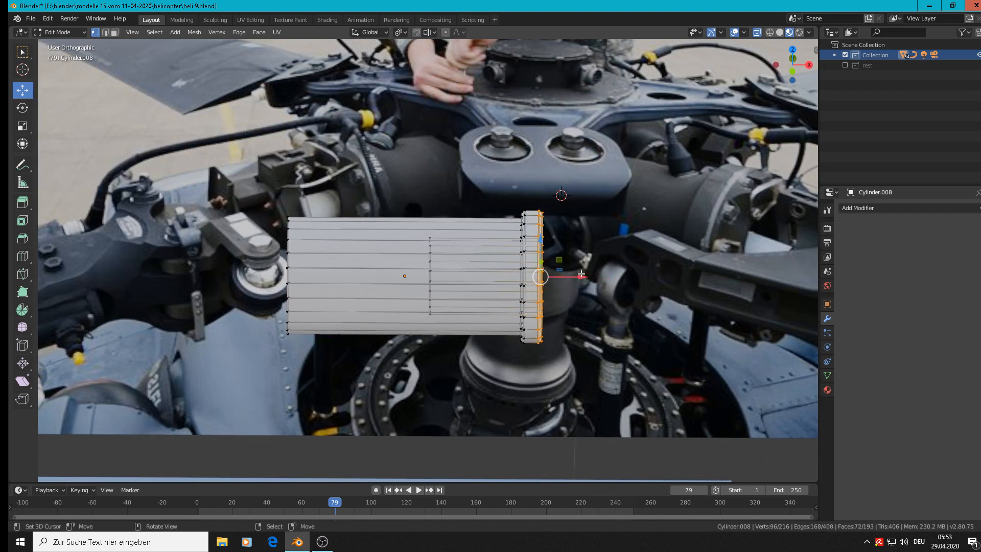
{"action": "left_click_drag", "start_coordinate": [581, 274], "coordinate": [594, 274]}
{"action": "key", "text": "Tab"}
Scale the flanged cylinder uniformly to about 0.852 and move it down about 0.151 m along Z
{"action": "scroll", "coordinate": [624, 259], "scroll_direction": "down", "scroll_amount": 2}
{"action": "middle_click_drag", "start_coordinate": [624, 259], "coordinate": [392, 225], "text": "shift"}
{"action": "scroll", "coordinate": [495, 213], "scroll_direction": "up", "scroll_amount": 2}
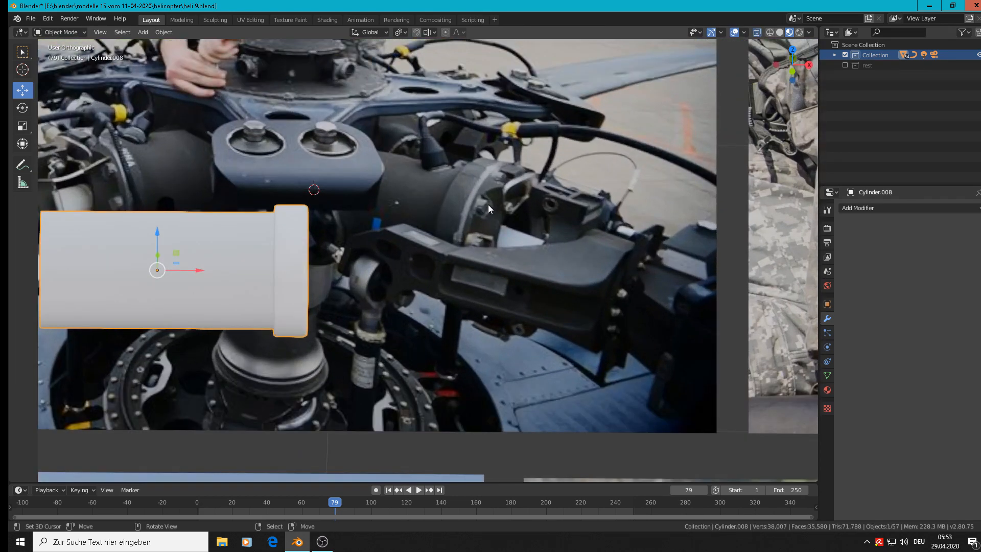
{"action": "scroll", "coordinate": [489, 204], "scroll_direction": "down", "scroll_amount": 2}
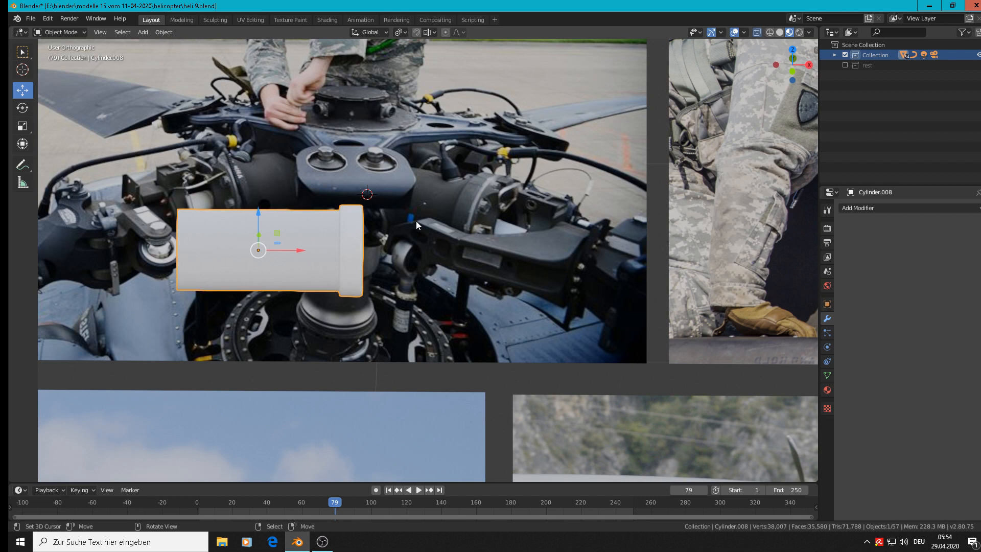
{"action": "key", "text": "s"}
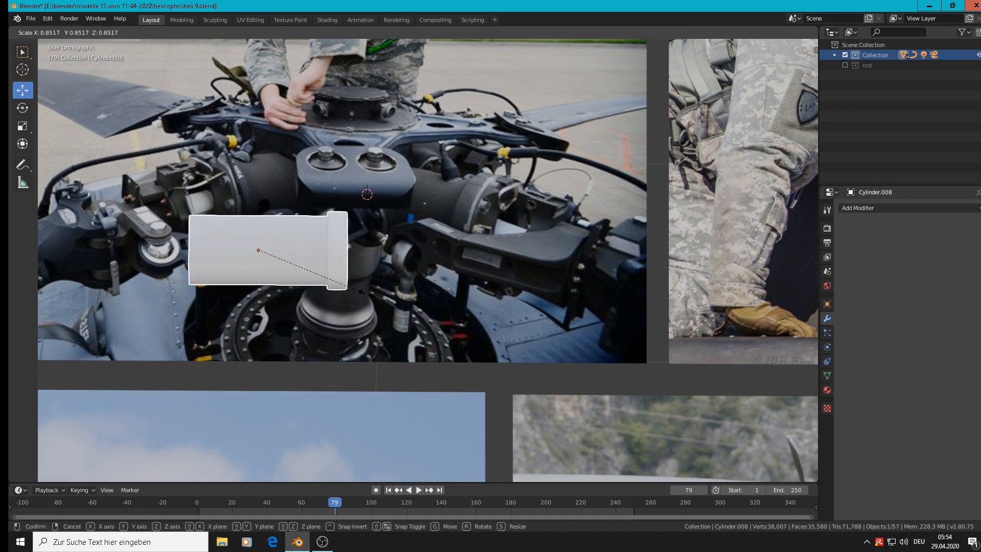
{"action": "left_click", "coordinate": [367, 295]}
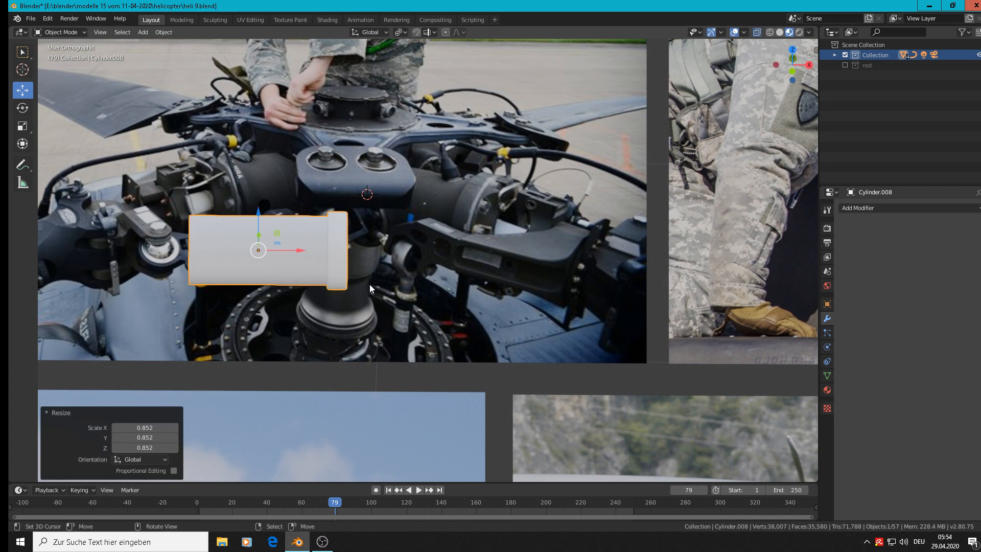
{"action": "scroll", "coordinate": [496, 223], "scroll_direction": "up", "scroll_amount": 2}
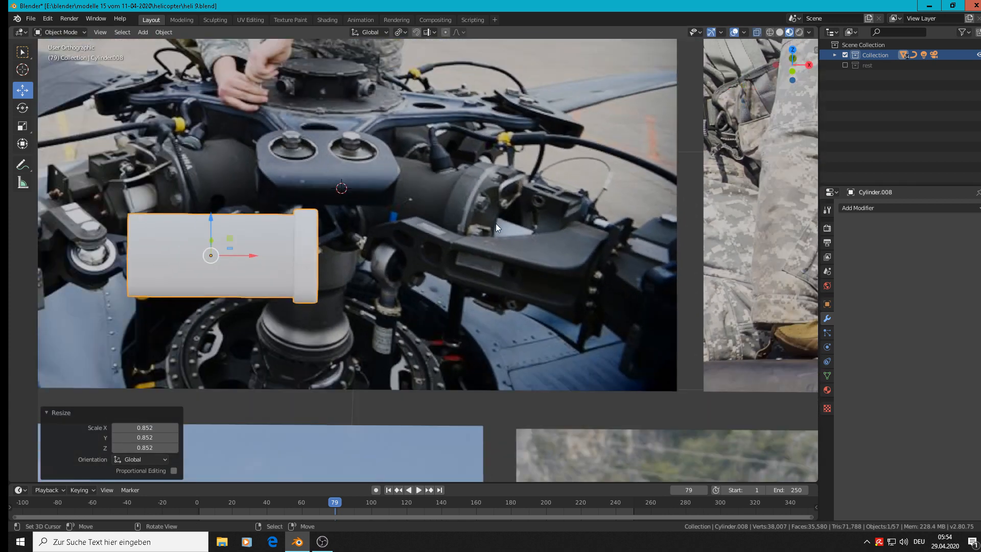
{"action": "scroll", "coordinate": [495, 227], "scroll_direction": "down", "scroll_amount": 1}
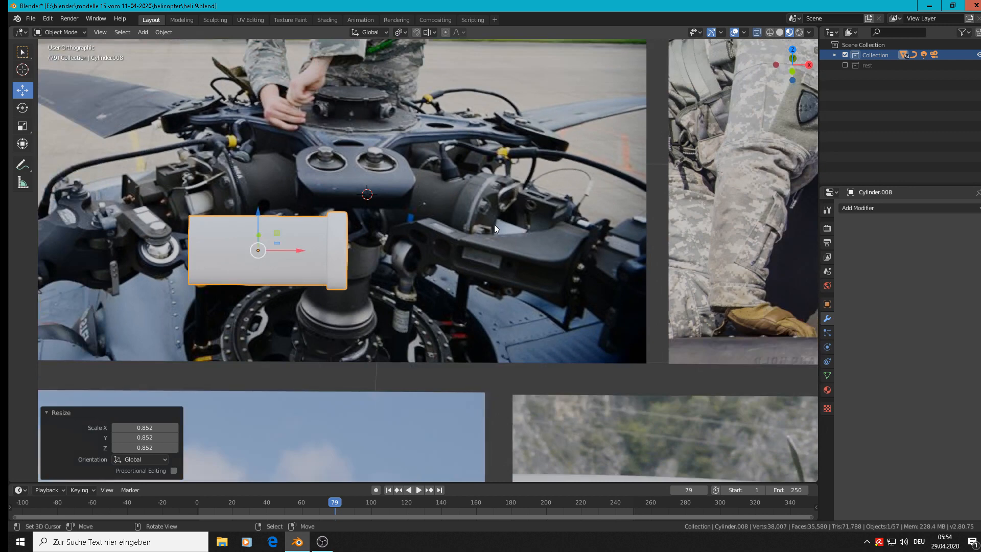
{"action": "left_click_drag", "start_coordinate": [259, 228], "coordinate": [286, 293]}
{"action": "scroll", "coordinate": [485, 225], "scroll_direction": "up", "scroll_amount": 1}
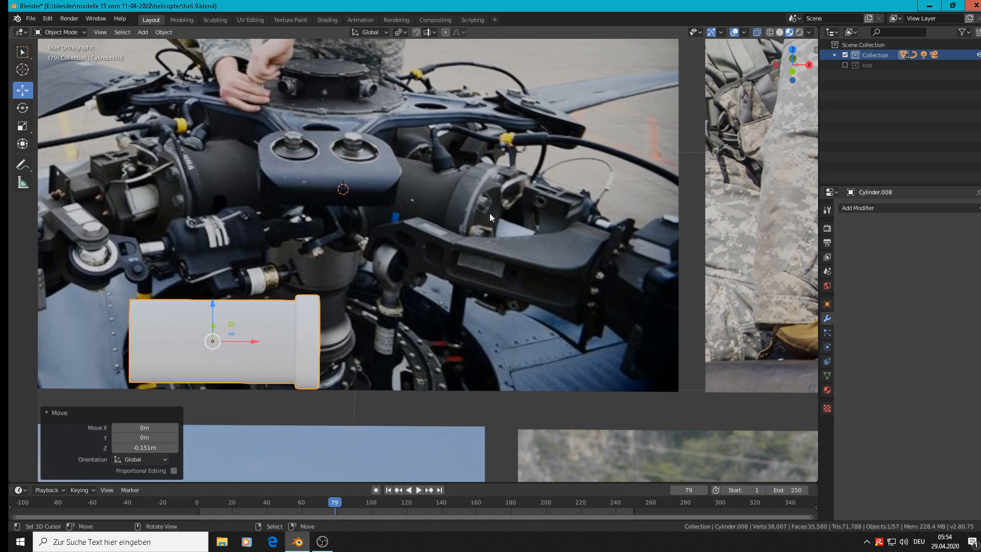
Add a cylinder with 6 vertices at a new 3D cursor position over the rotor photo in front view
{"action": "middle_click_drag", "start_coordinate": [422, 299], "coordinate": [333, 244]}
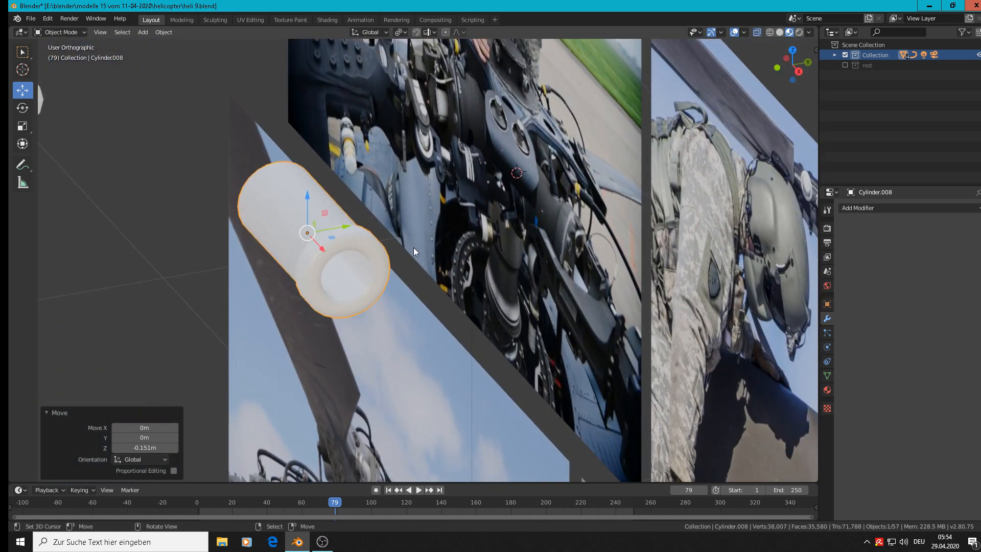
{"action": "key", "text": "KP_1"}
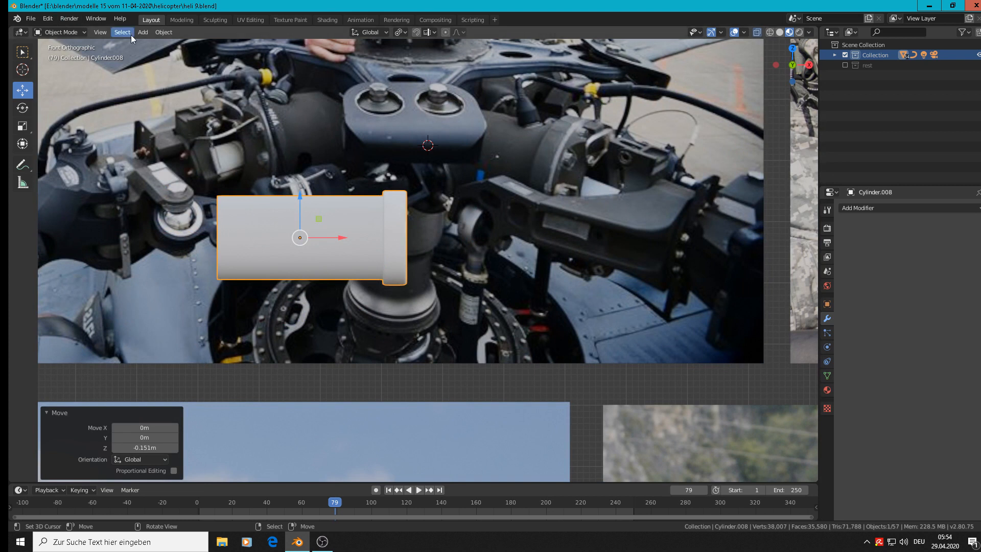
{"action": "right_click", "coordinate": [156, 162], "text": "shift"}
{"action": "left_click", "coordinate": [143, 32]}
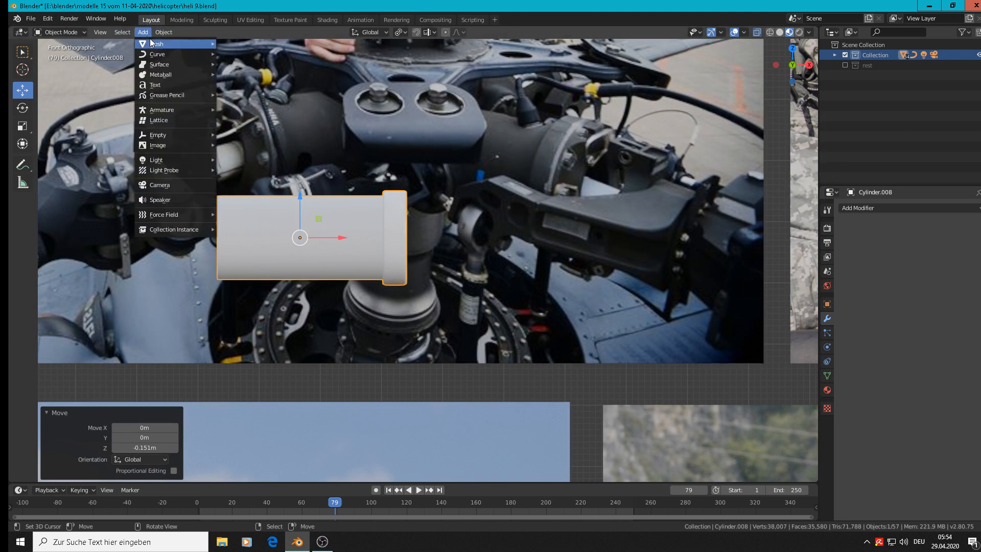
{"action": "mouse_move", "coordinate": [163, 44]}
{"action": "left_click", "coordinate": [238, 96]}
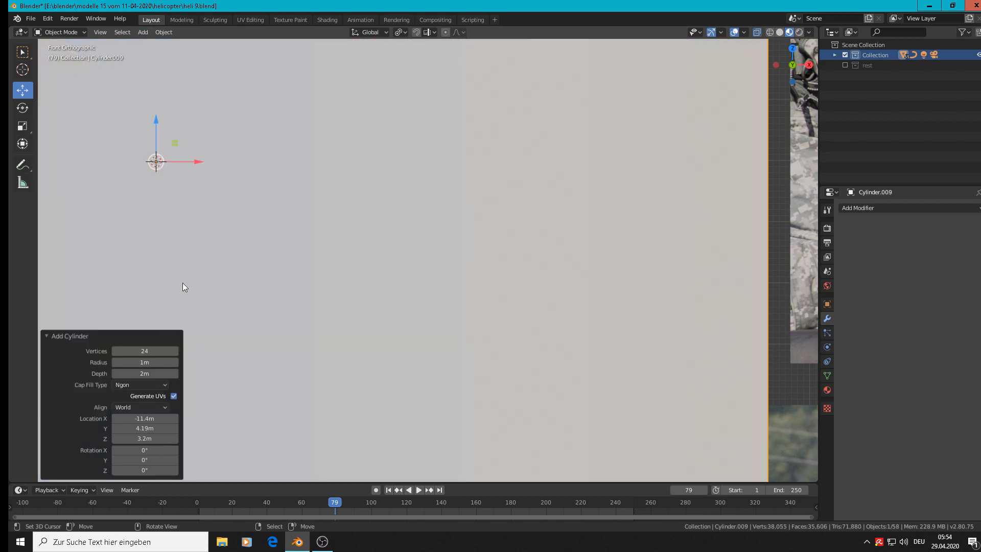
{"action": "left_click", "coordinate": [148, 351]}
{"action": "type", "text": "12"}
{"action": "key", "text": "Return"}
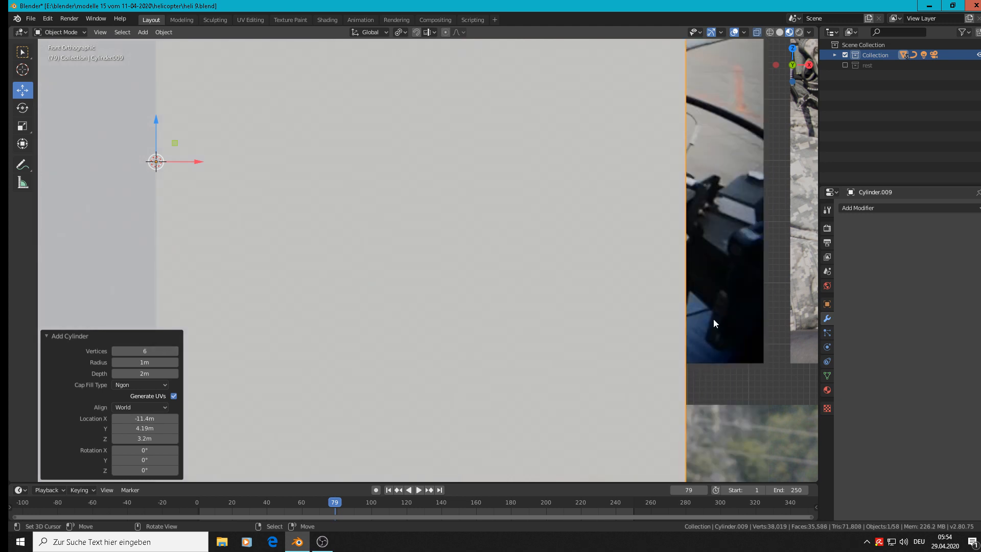
Shrink the six-sided cylinder to about 0.020, move it to the bolted ring in the photo, and scale it by about 0.849
{"action": "key", "text": "s"}
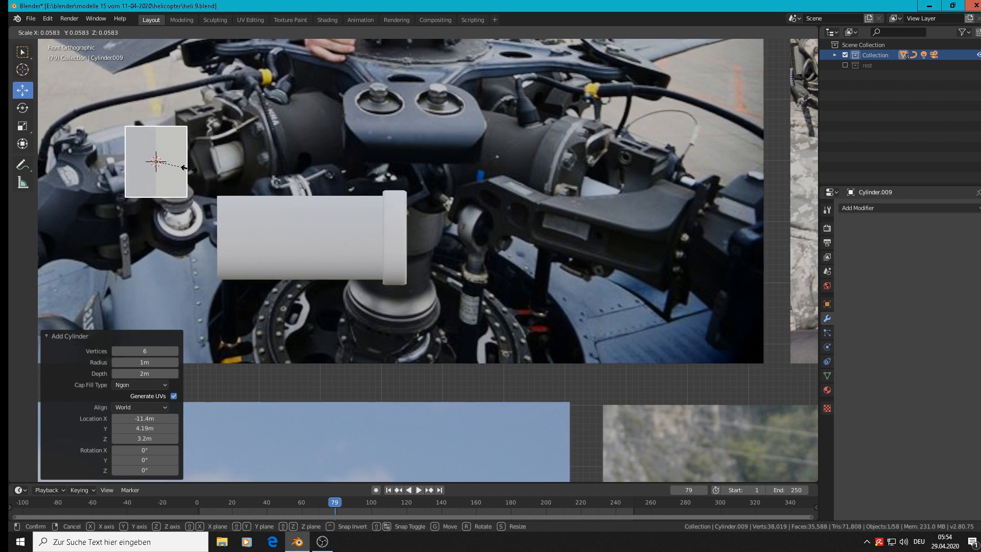
{"action": "left_click", "coordinate": [163, 161]}
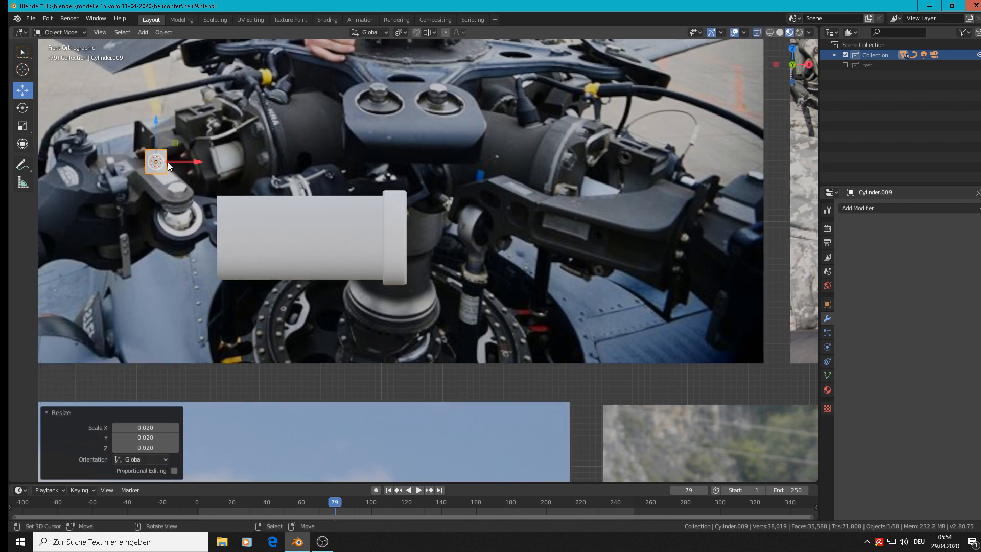
{"action": "key", "text": "g"}
{"action": "left_click", "coordinate": [592, 184]}
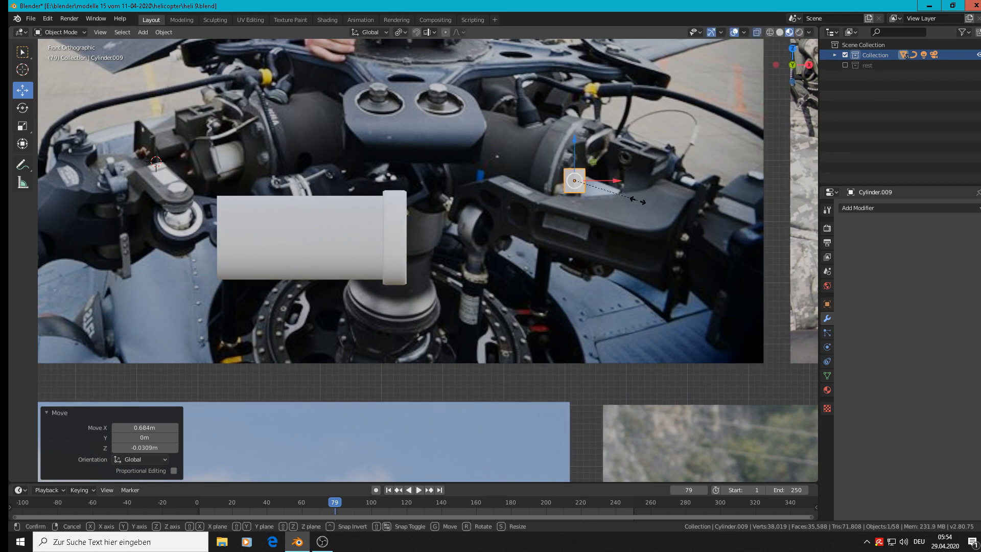
{"action": "key", "text": "s"}
{"action": "left_click", "coordinate": [629, 200]}
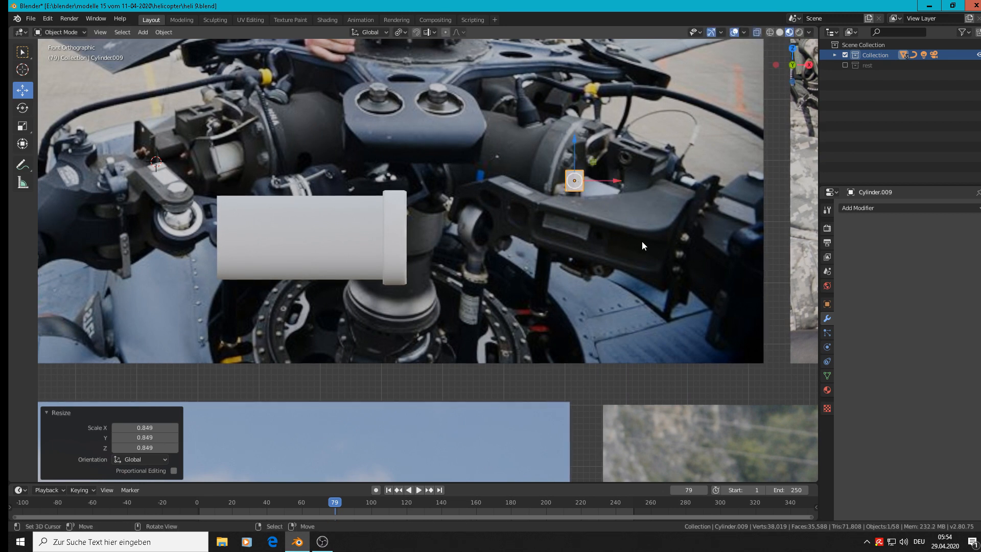
Flatten the six-sided cylinder to about 0.302 along Z and rotate it 90° about the Y axis
{"action": "key", "text": "s"}
{"action": "key", "text": "z"}
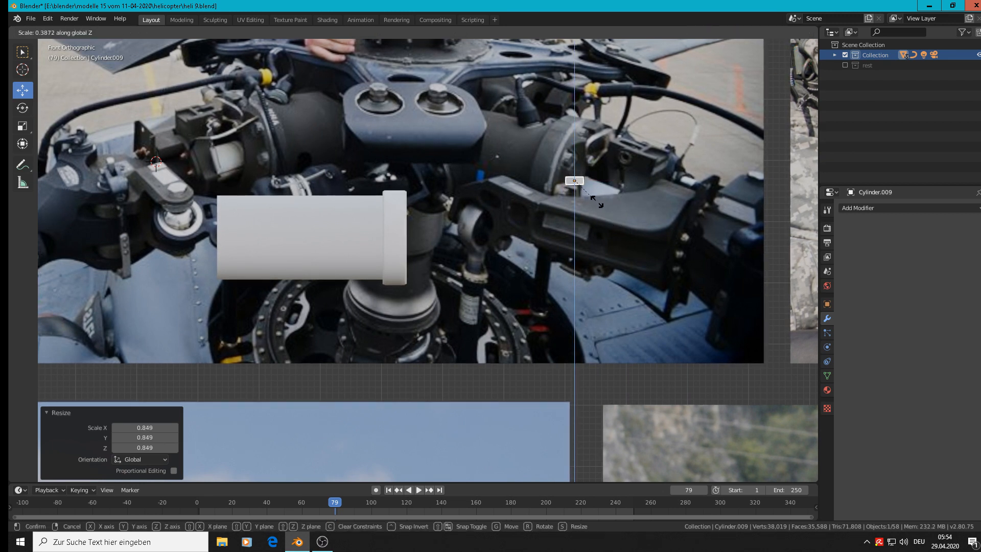
{"action": "left_click", "coordinate": [606, 214]}
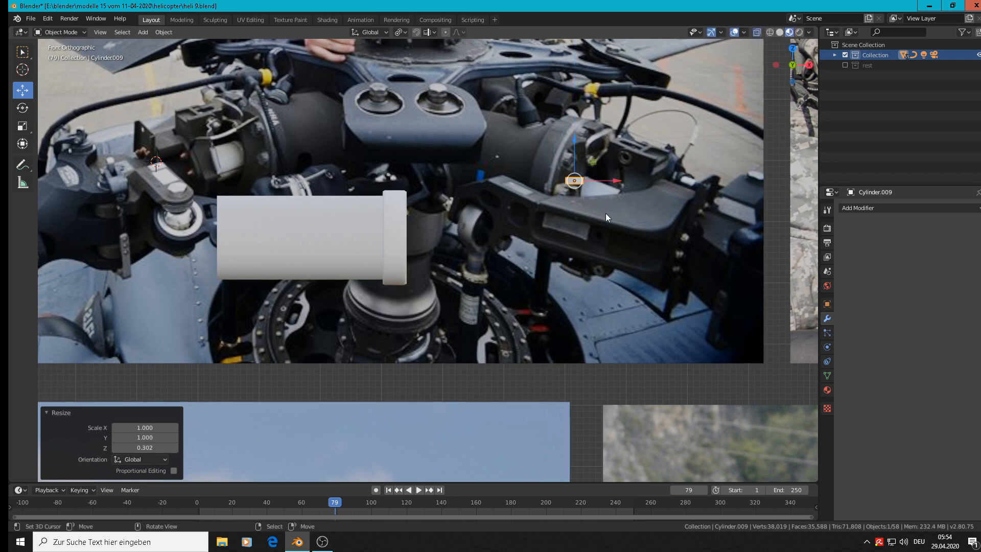
{"action": "type", "text": "ry90"}
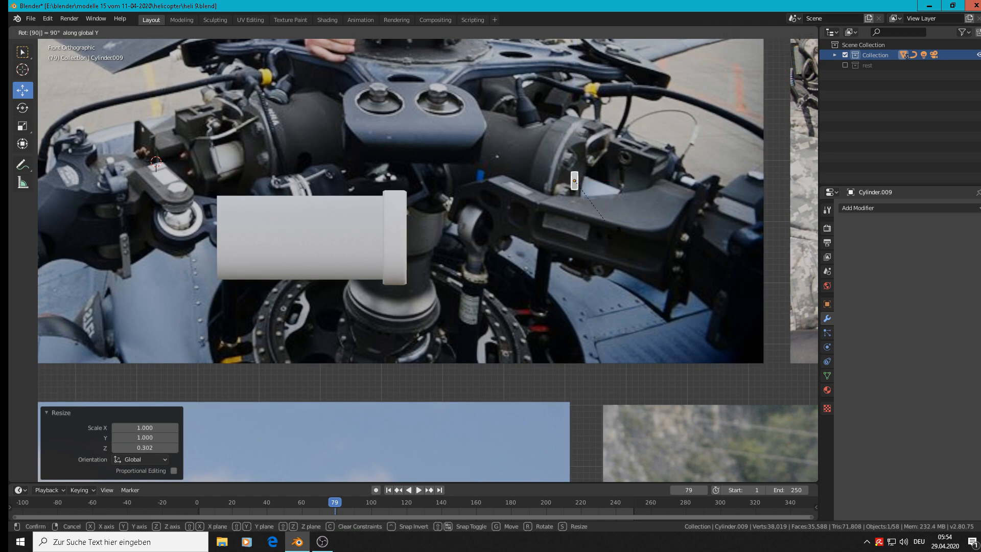
{"action": "key", "text": "Return"}
Bring the hexagonal bolt head to the flange end by moving it along Y and about -0.28 m along X
{"action": "middle_click_drag", "start_coordinate": [622, 182], "coordinate": [498, 227]}
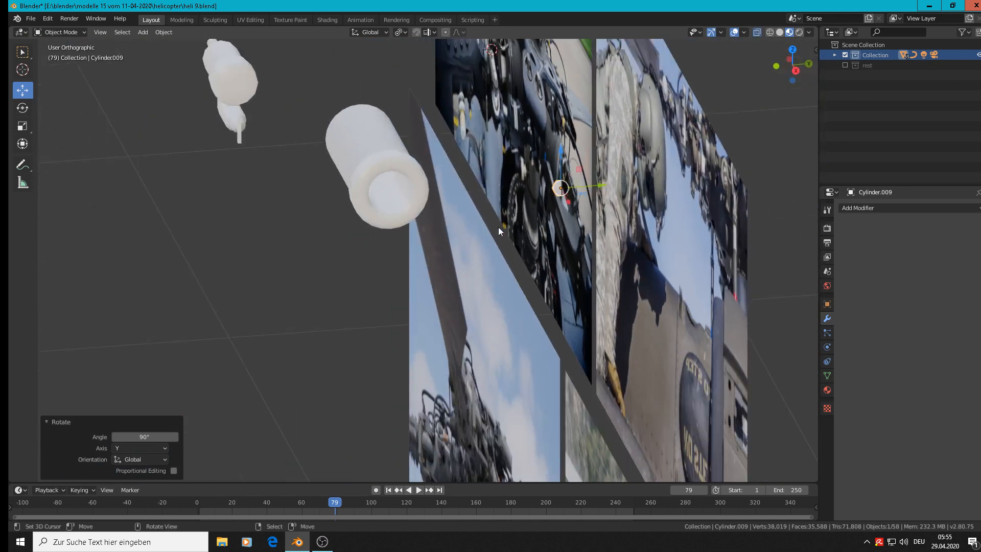
{"action": "left_click_drag", "start_coordinate": [604, 184], "coordinate": [411, 198]}
{"action": "scroll", "coordinate": [420, 203], "scroll_direction": "up", "scroll_amount": 1}
{"action": "middle_click_drag", "start_coordinate": [440, 208], "coordinate": [565, 222]}
{"action": "left_click_drag", "start_coordinate": [400, 198], "coordinate": [179, 229]}
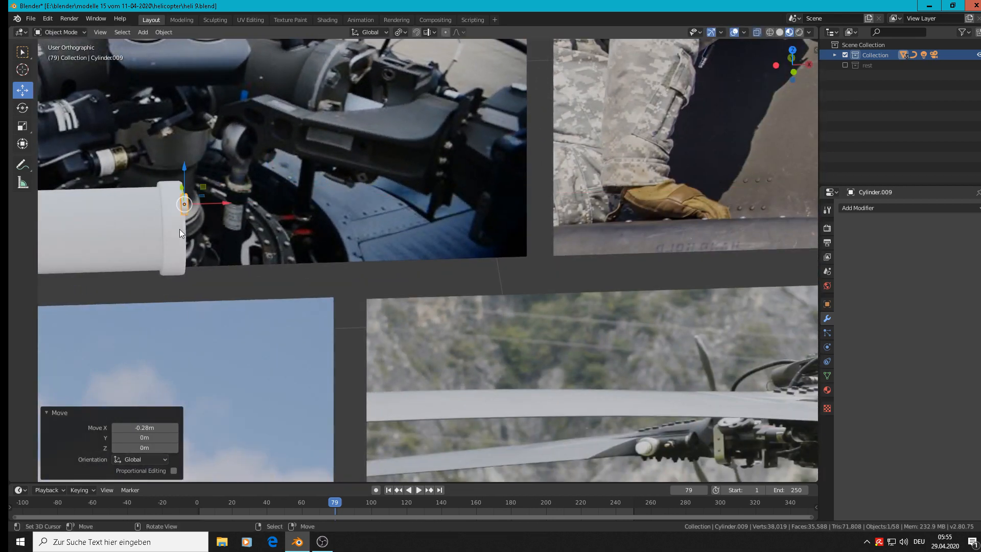
Position the bolt head over the flange's ring face in right view, moving about 0.048 m in Y and -0.094 m in Z
{"action": "middle_click_drag", "start_coordinate": [180, 229], "coordinate": [719, 168]}
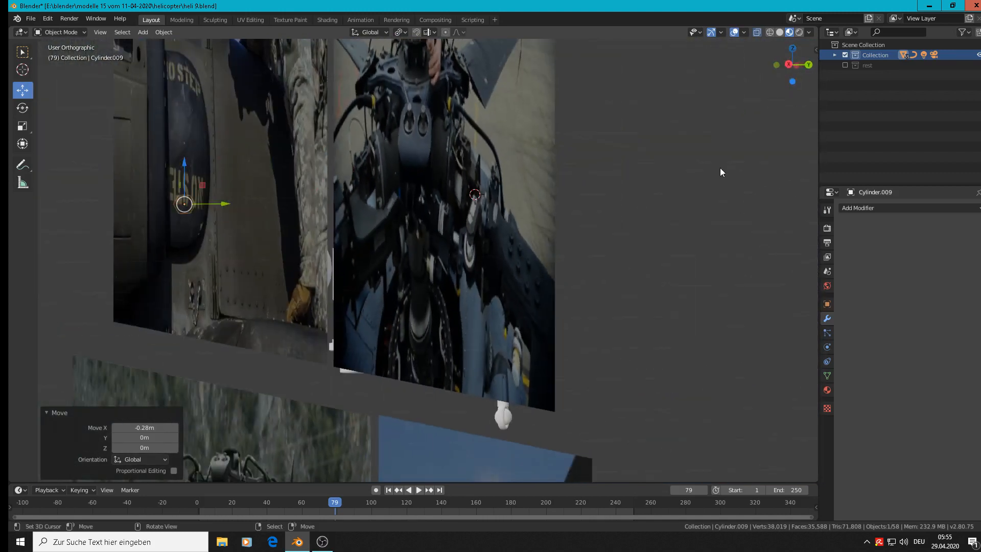
{"action": "key", "text": "KP_3"}
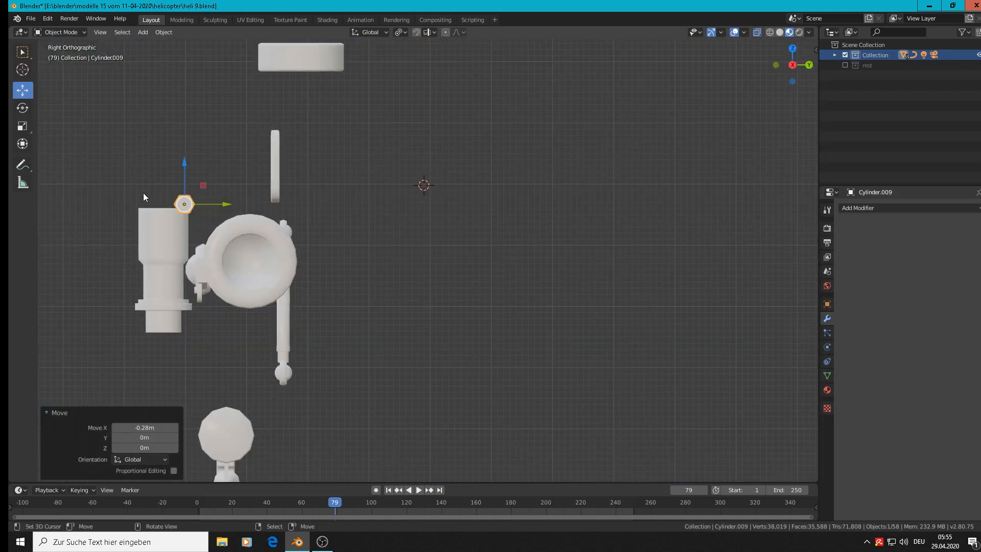
{"action": "key", "text": "g"}
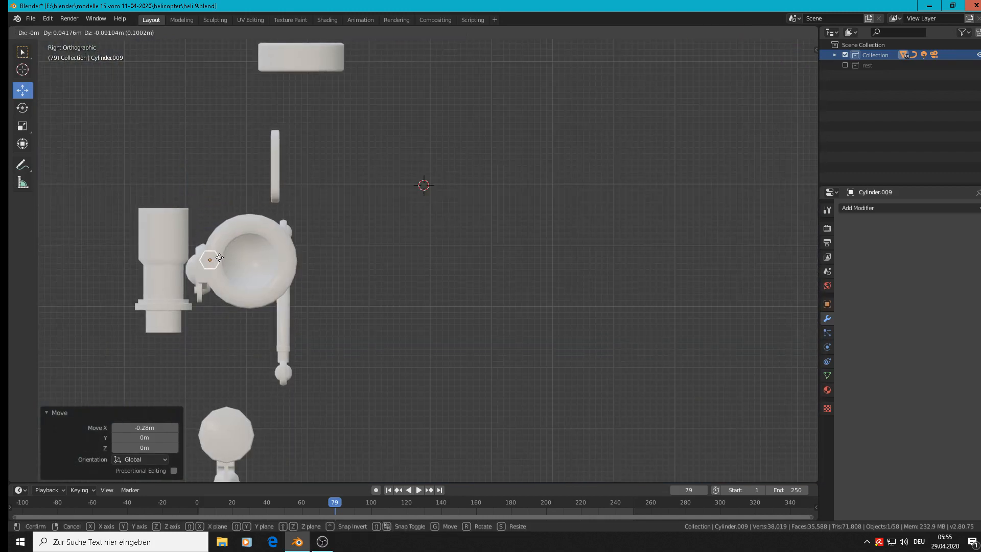
{"action": "left_click", "coordinate": [223, 263]}
{"action": "scroll", "coordinate": [222, 260], "scroll_direction": "up", "scroll_amount": 6}
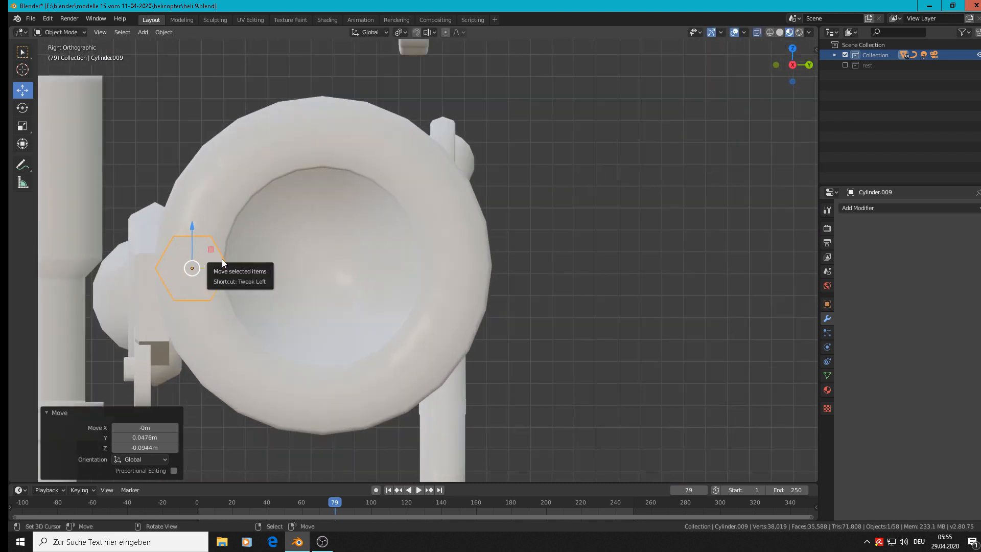
Scale the bolt head to about 0.53 and shift it about 0.007 m along X at the flange face
{"action": "key", "text": "s"}
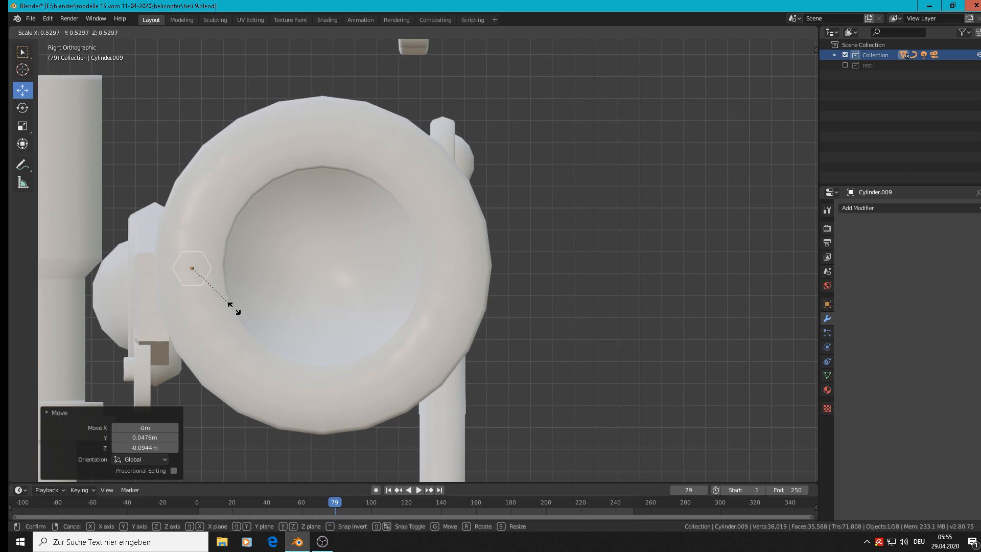
{"action": "left_click", "coordinate": [236, 308]}
{"action": "middle_click_drag", "start_coordinate": [232, 305], "coordinate": [338, 314]}
{"action": "left_click_drag", "start_coordinate": [222, 270], "coordinate": [237, 274]}
{"action": "middle_click_drag", "start_coordinate": [128, 281], "coordinate": [204, 261]}
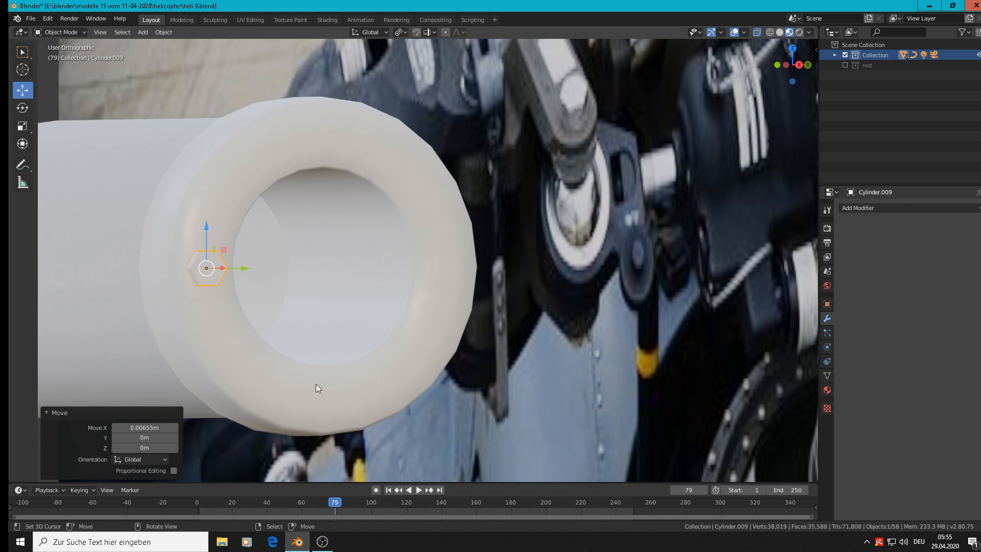
Apply flat shading to the ring of faces on the flange's front and return to Object Mode
{"action": "key", "text": "Tab"}
{"action": "key", "text": "Tab"}
{"action": "left_click", "coordinate": [248, 173]}
{"action": "key", "text": "Tab"}
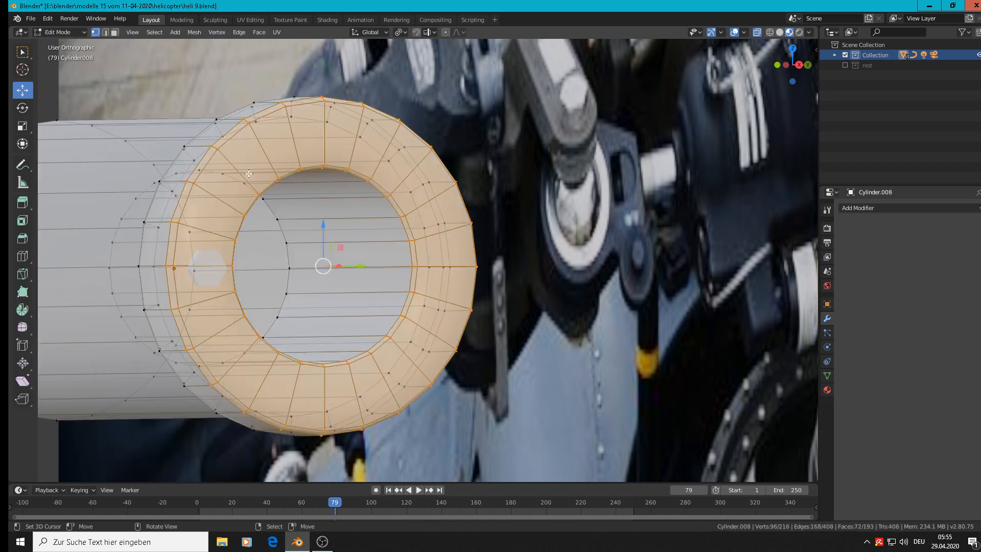
{"action": "left_click", "coordinate": [109, 32]}
{"action": "left_click", "coordinate": [264, 157], "text": "alt"}
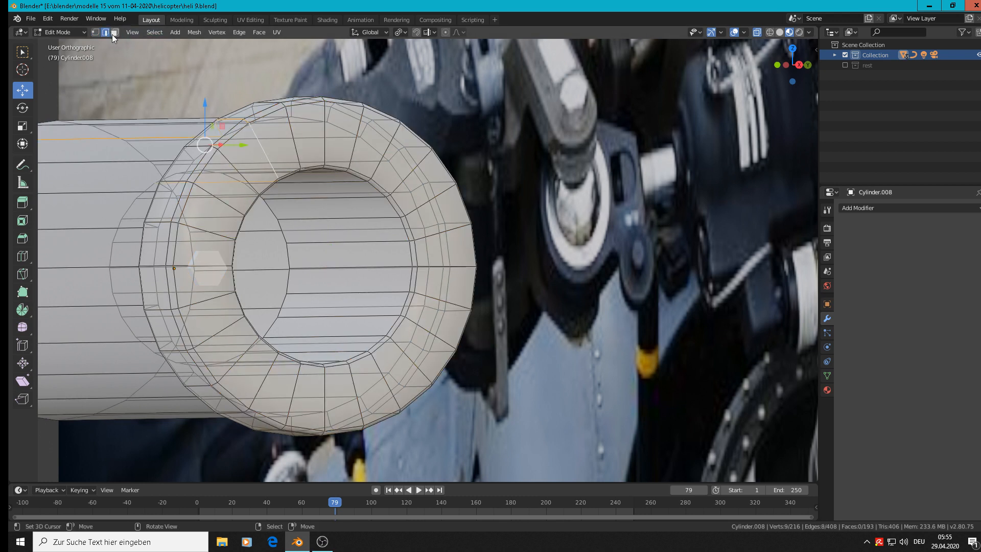
{"action": "left_click", "coordinate": [114, 32]}
{"action": "left_click", "coordinate": [264, 151], "text": "alt"}
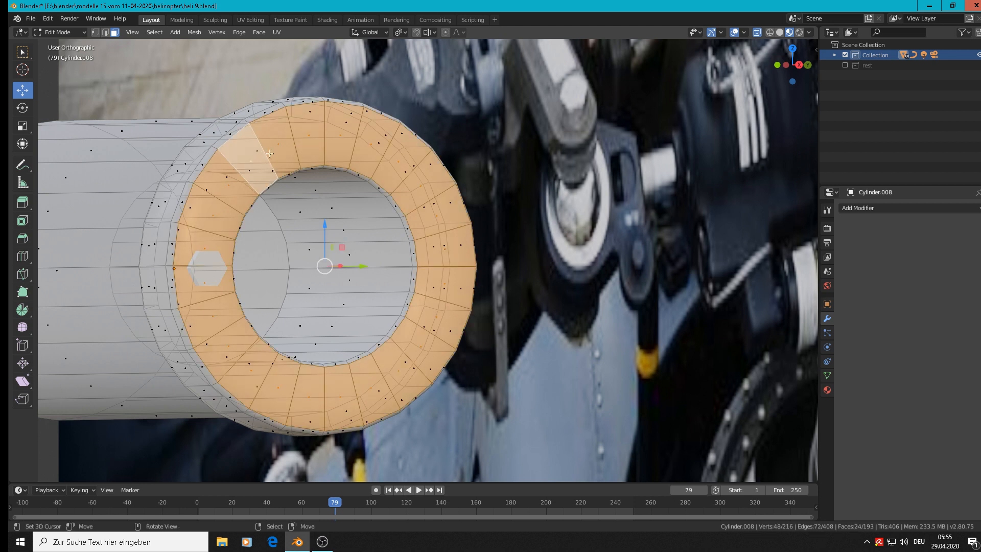
{"action": "left_click", "coordinate": [258, 34]}
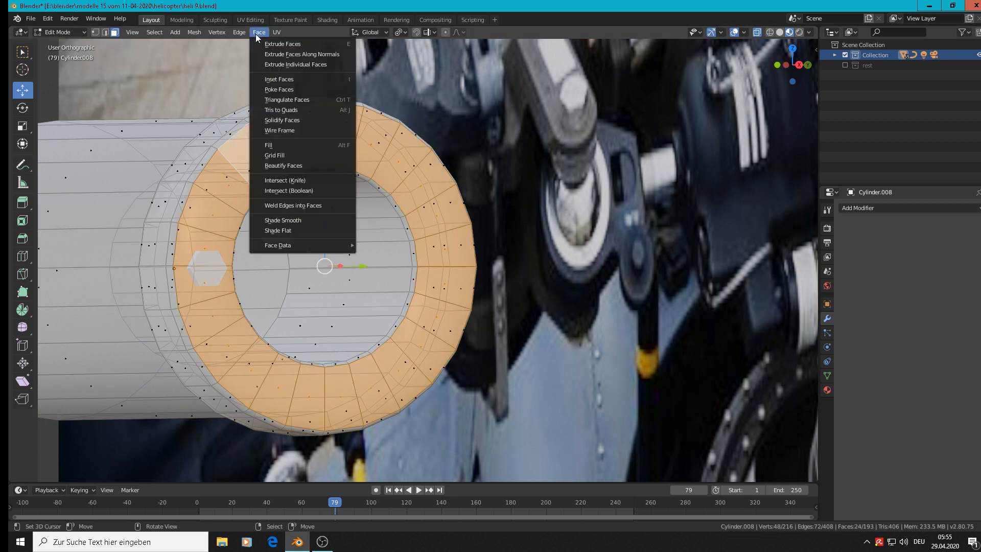
{"action": "left_click", "coordinate": [311, 229]}
{"action": "key", "text": "Tab"}
Select the hexagonal bolt head on the flange and set its origin to the 3D cursor at the hub's centre
{"action": "scroll", "coordinate": [332, 227], "scroll_direction": "down", "scroll_amount": 4}
{"action": "middle_click_drag", "start_coordinate": [360, 232], "coordinate": [356, 267]}
{"action": "scroll", "coordinate": [170, 271], "scroll_direction": "up", "scroll_amount": 3}
{"action": "left_click", "coordinate": [183, 276]}
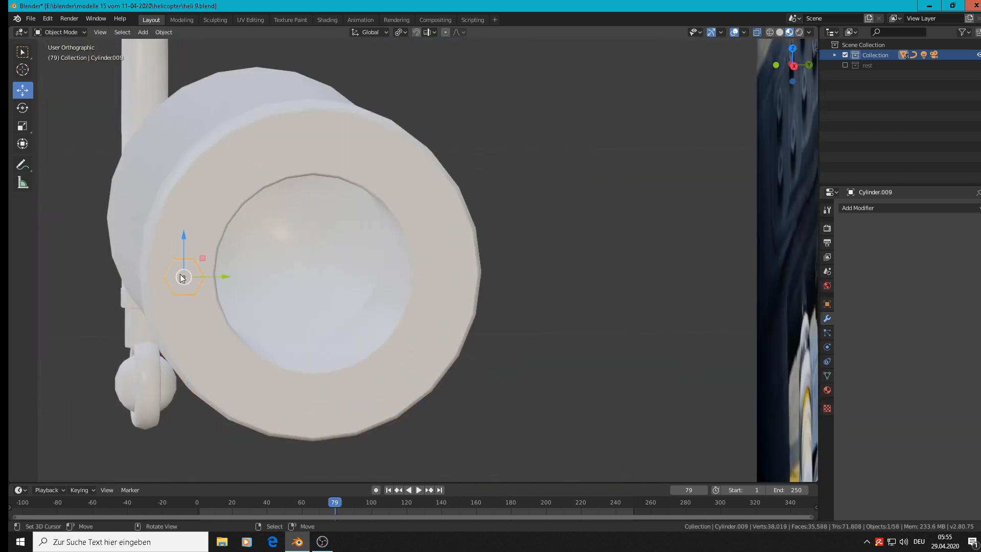
{"action": "scroll", "coordinate": [187, 277], "scroll_direction": "up", "scroll_amount": 3}
{"action": "middle_click_drag", "start_coordinate": [181, 274], "coordinate": [202, 208]}
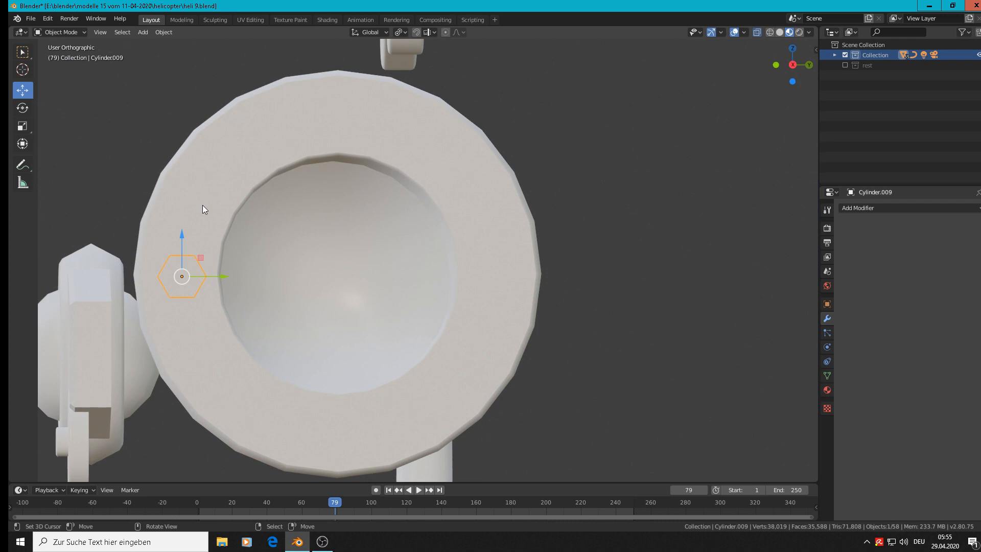
{"action": "key", "text": "KP_3"}
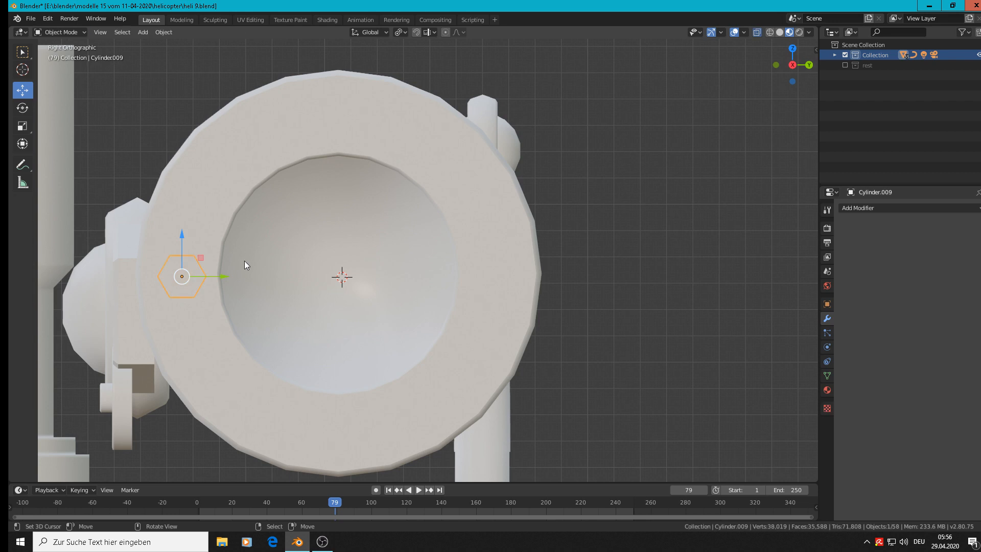
{"action": "left_click", "coordinate": [173, 31]}
{"action": "mouse_move", "coordinate": [171, 56]}
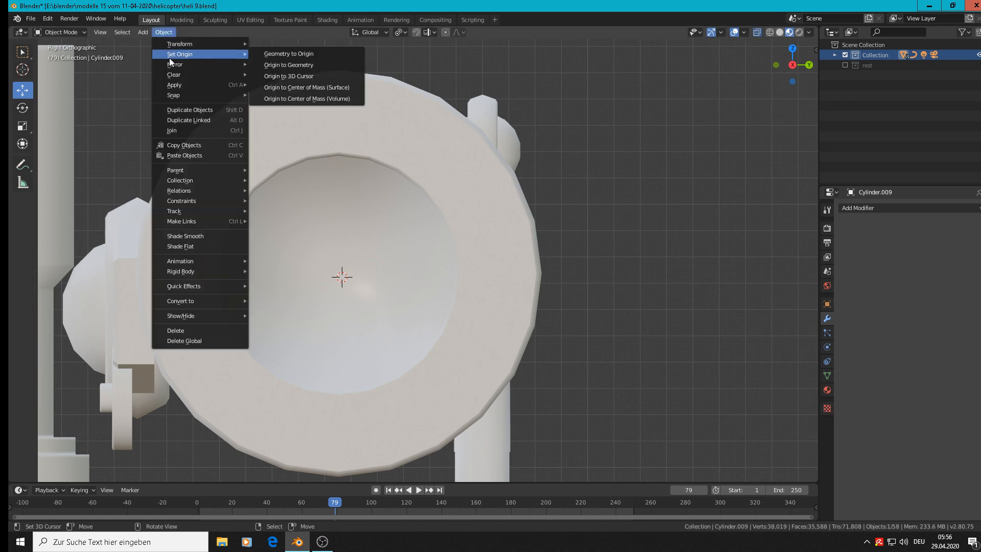
{"action": "left_click", "coordinate": [307, 76]}
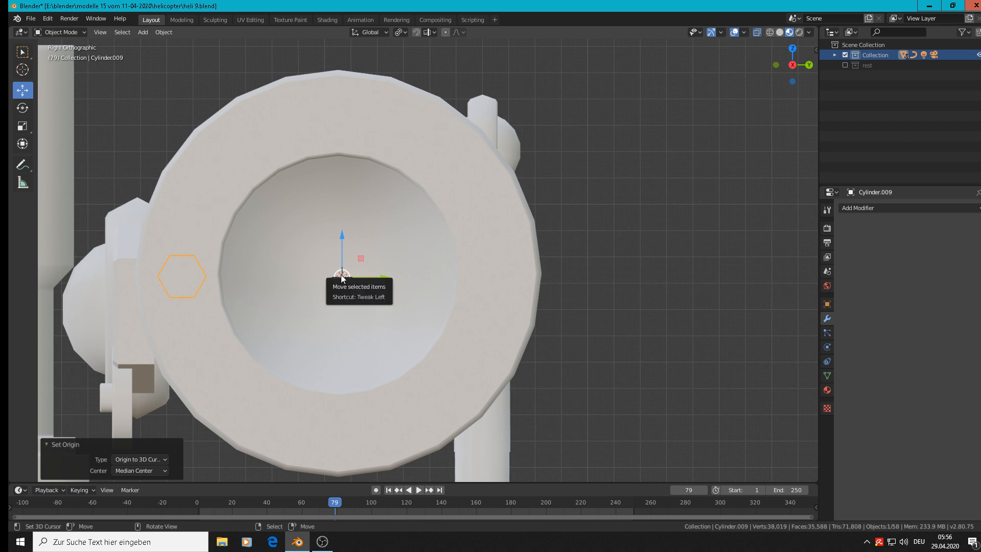
Add an Array modifier to the bolt head with a fixed count of 3
{"action": "left_click", "coordinate": [871, 208]}
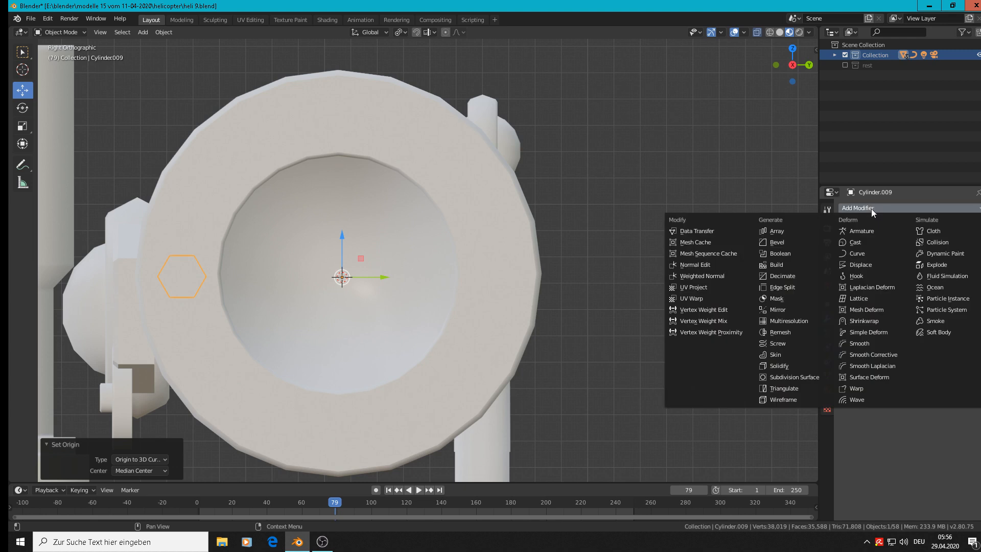
{"action": "left_click", "coordinate": [783, 234]}
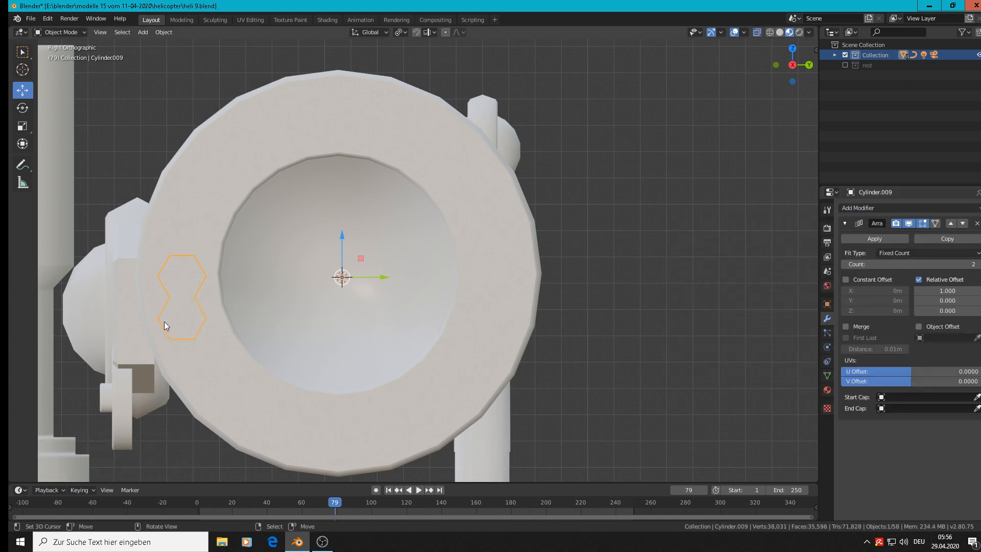
{"action": "left_click", "coordinate": [977, 264]}
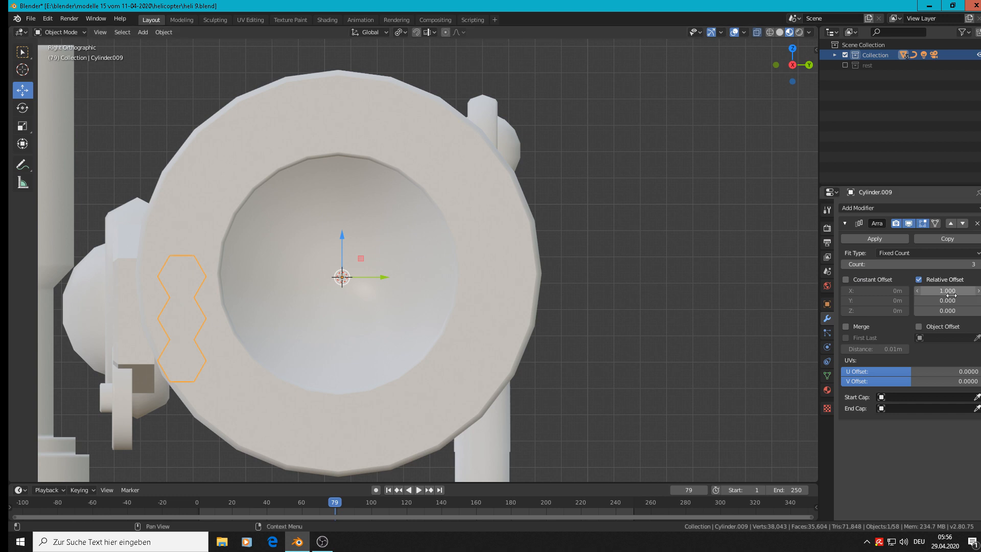
{"action": "mouse_move", "coordinate": [948, 300]}
{"action": "left_mouse_down"}
{"action": "mouse_move", "coordinate": [967, 301]}
{"action": "mouse_move", "coordinate": [948, 301]}
{"action": "left_mouse_up"}
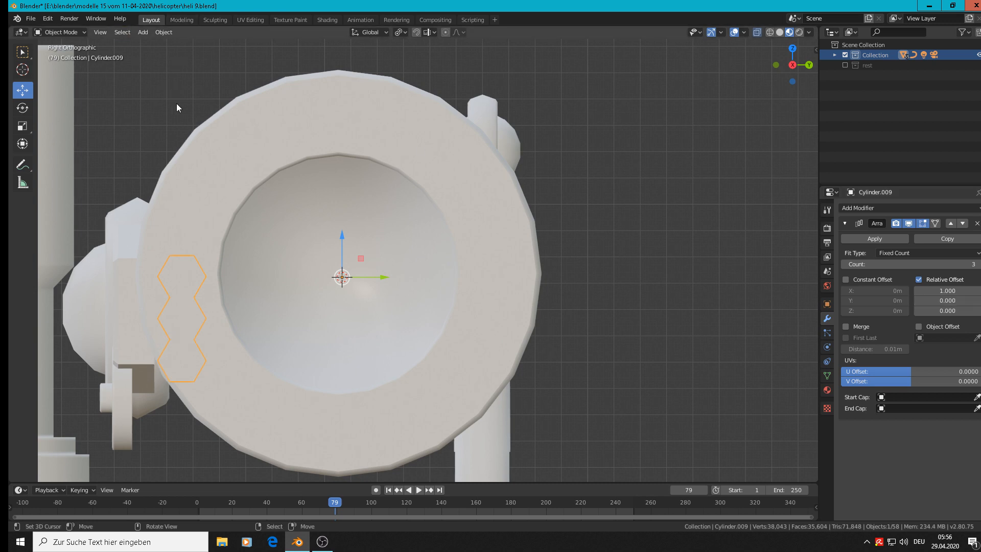
Spin-duplicate the bolt head's mesh around the 3D cursor in 9 steps over 360°, with the axis tilted to Y -0.658, Z -0.753
{"action": "key", "text": "Tab"}
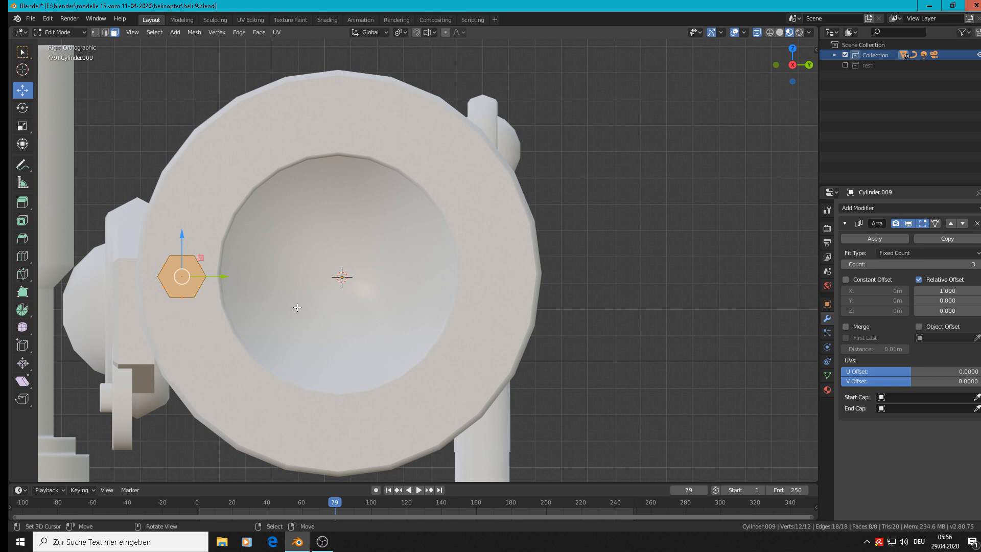
{"action": "key", "text": "Tab"}
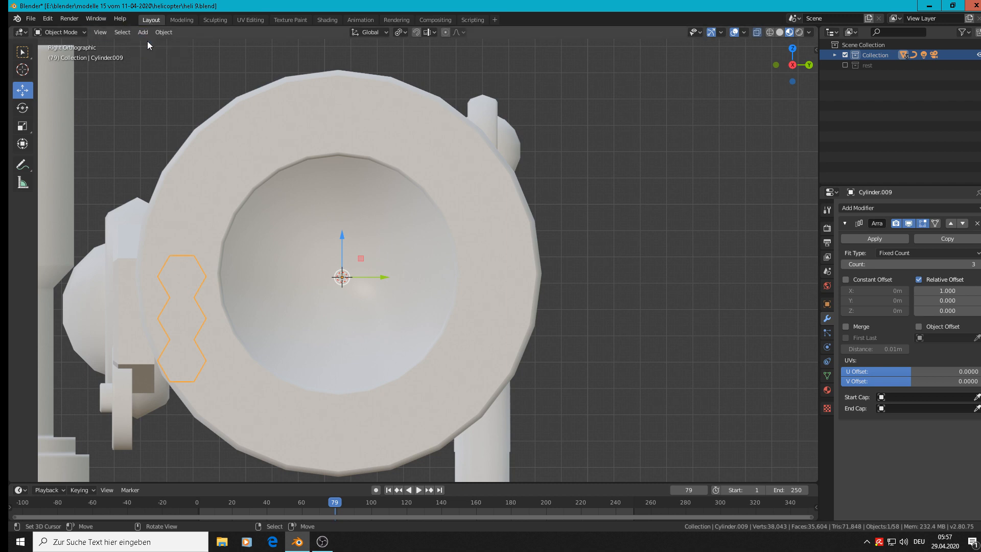
{"action": "key", "text": "Tab"}
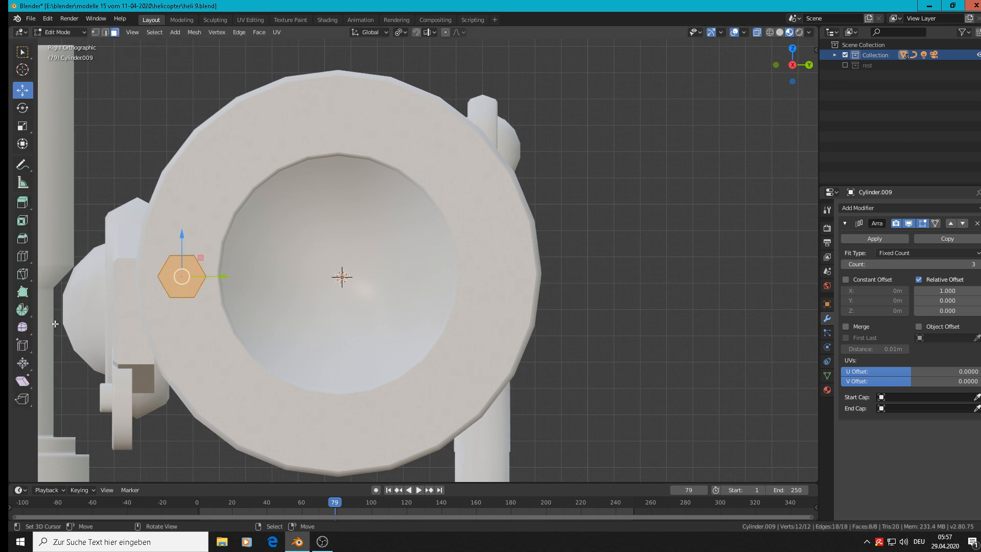
{"action": "left_click", "coordinate": [23, 310]}
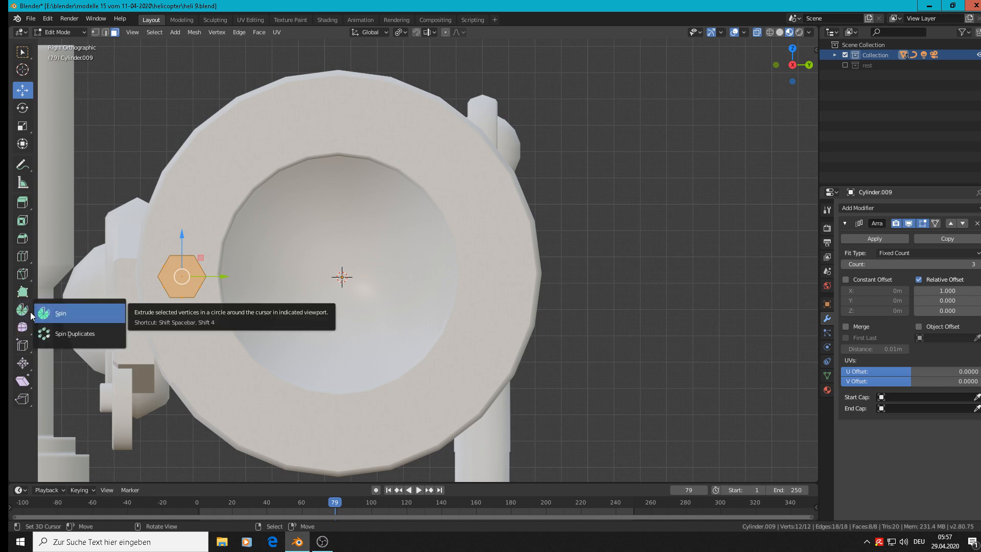
{"action": "left_click", "coordinate": [74, 334]}
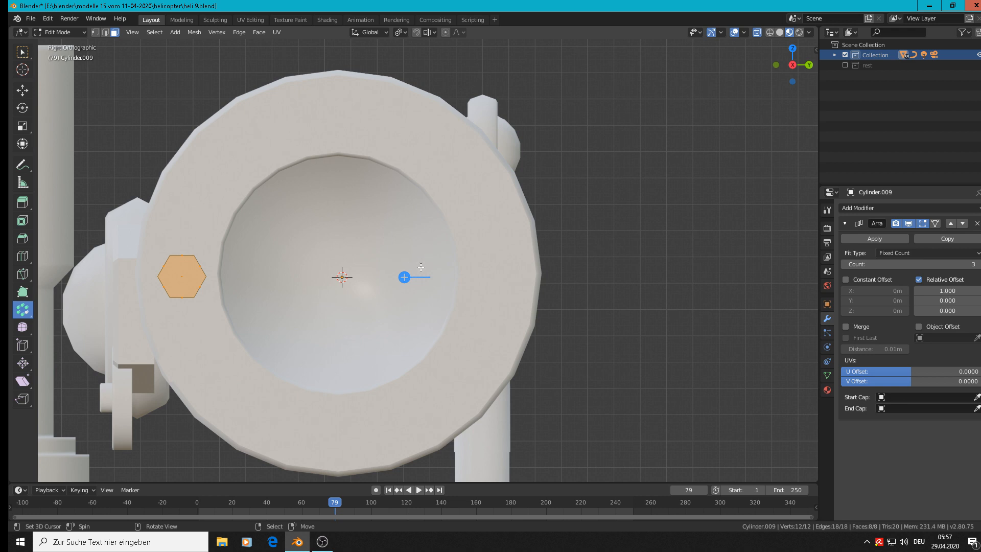
{"action": "left_click_drag", "start_coordinate": [404, 277], "coordinate": [425, 281]}
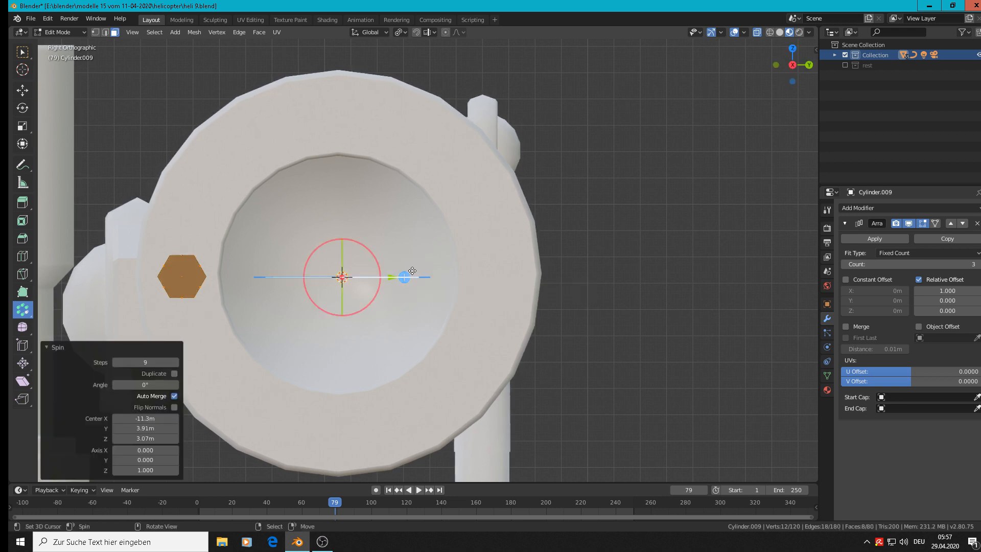
{"action": "left_click_drag", "start_coordinate": [372, 256], "coordinate": [253, 282]}
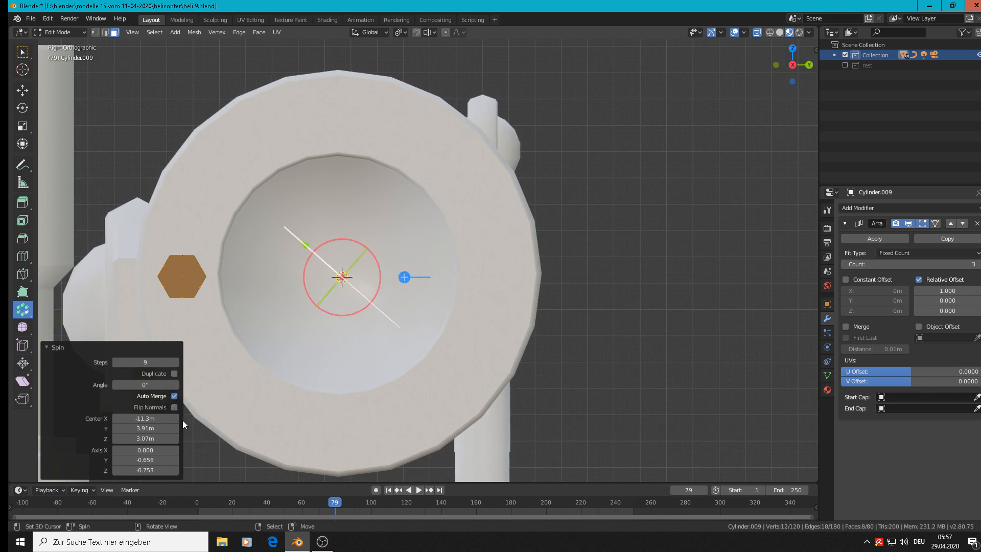
{"action": "left_click", "coordinate": [151, 384]}
{"action": "type", "text": "36"}
{"action": "key", "text": "Return"}
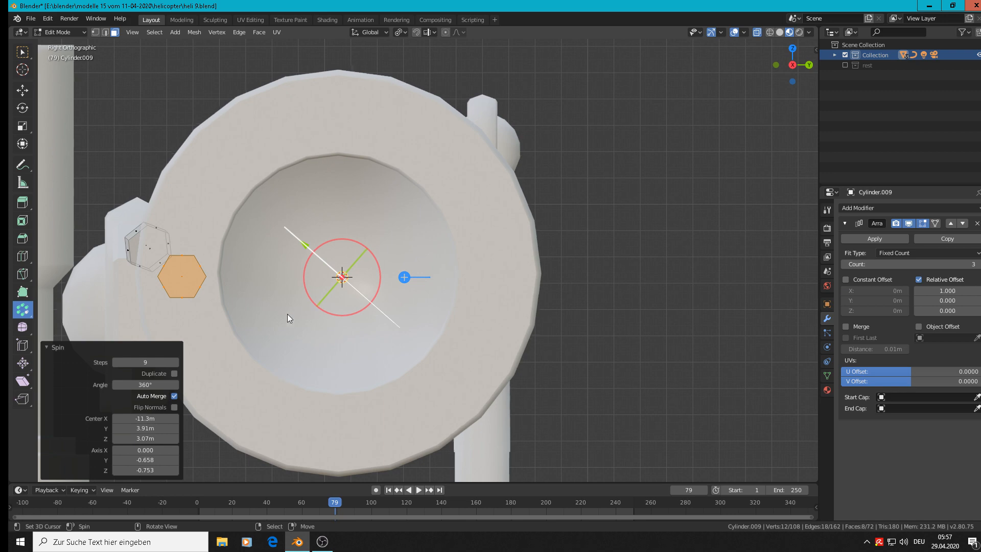
Deselect the bolt head and try Spin Duplicates over 360° again, tilting the axis to Y 0.827, Z -0.562
{"action": "middle_click_drag", "start_coordinate": [287, 314], "coordinate": [339, 363]}
{"action": "scroll", "coordinate": [312, 350], "scroll_direction": "down", "scroll_amount": 6}
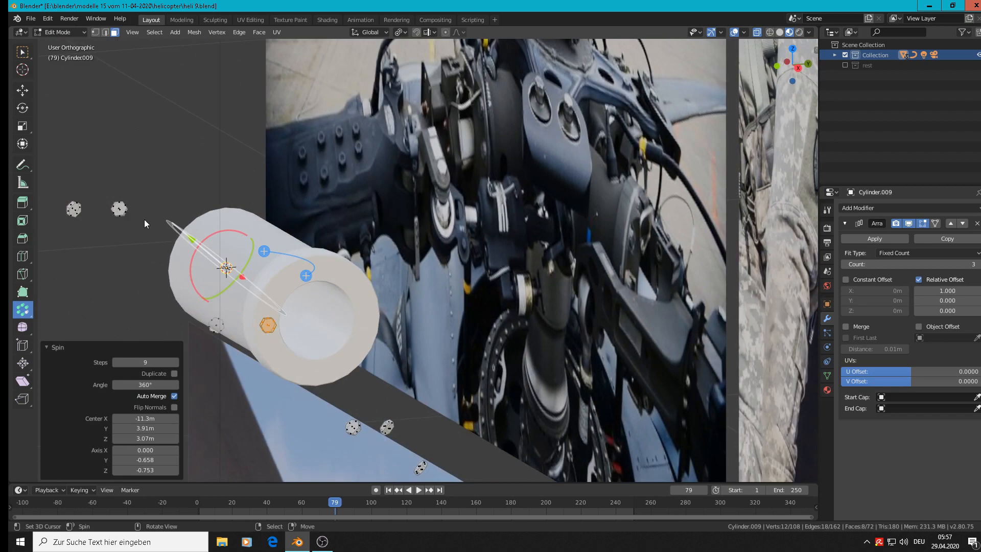
{"action": "middle_click_drag", "start_coordinate": [252, 298], "coordinate": [234, 314]}
{"action": "key", "text": "KP_1"}
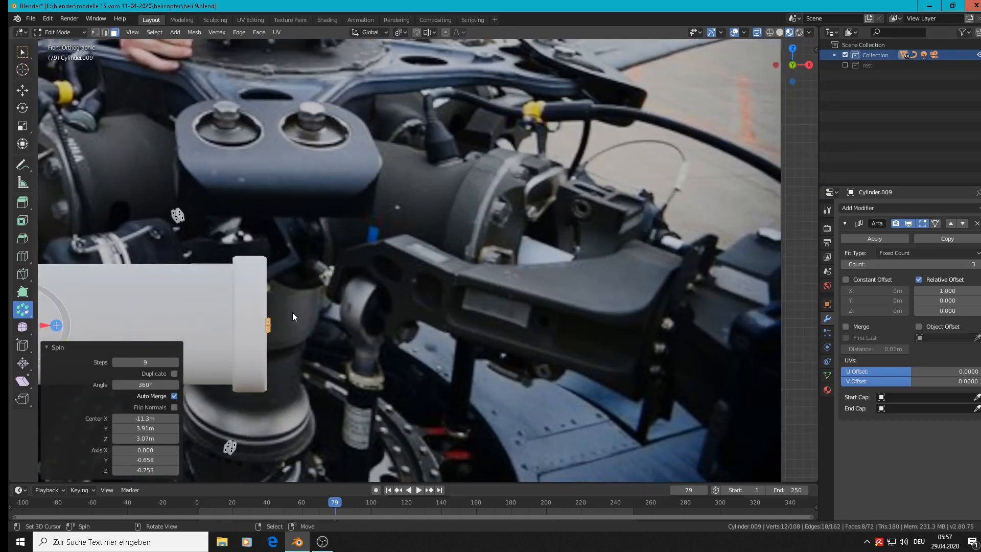
{"action": "key", "text": "KP_3"}
{"action": "scroll", "coordinate": [286, 322], "scroll_direction": "up", "scroll_amount": 6}
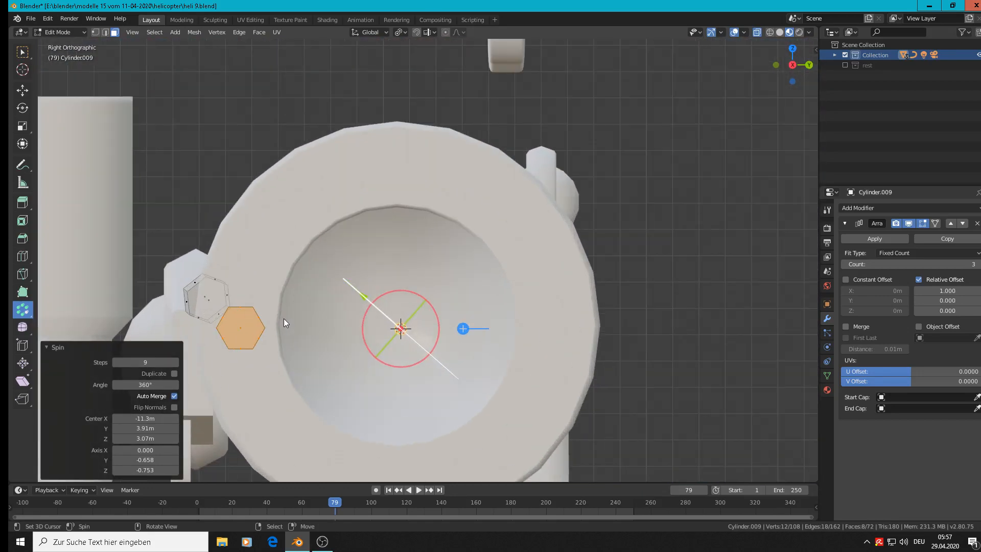
{"action": "left_click", "coordinate": [439, 363]}
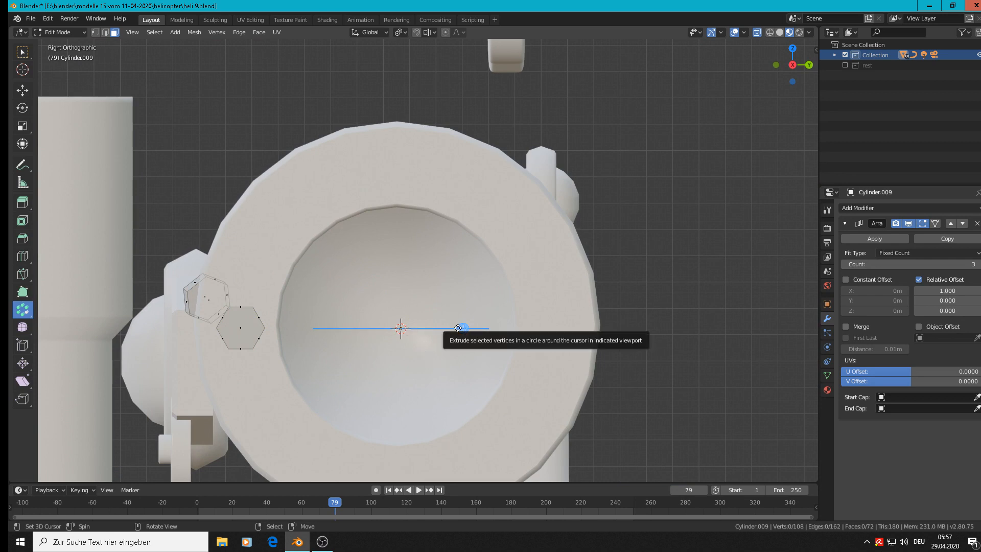
{"action": "left_click_drag", "start_coordinate": [463, 329], "coordinate": [495, 321]}
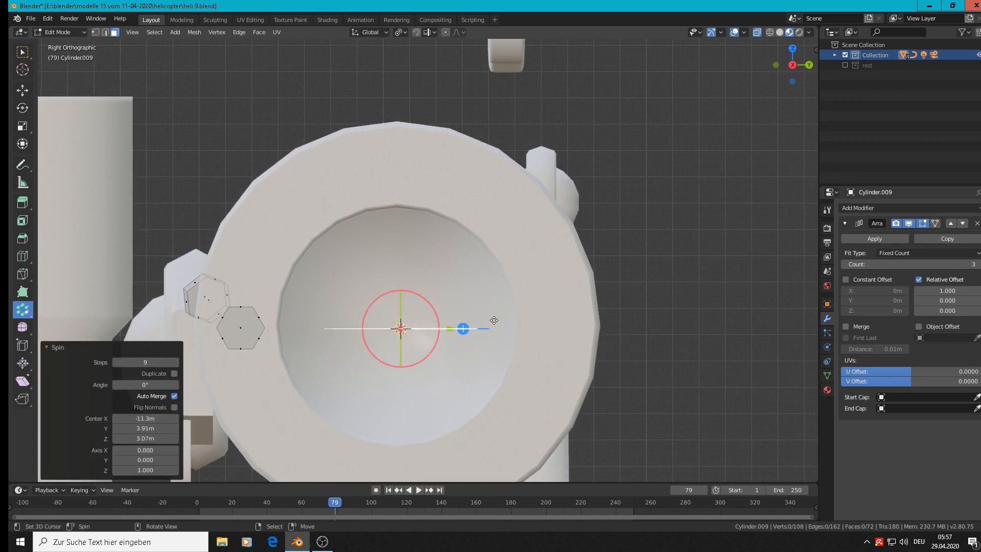
{"action": "left_click", "coordinate": [464, 331]}
{"action": "left_click", "coordinate": [431, 309]}
{"action": "left_click_drag", "start_coordinate": [430, 309], "coordinate": [448, 267]}
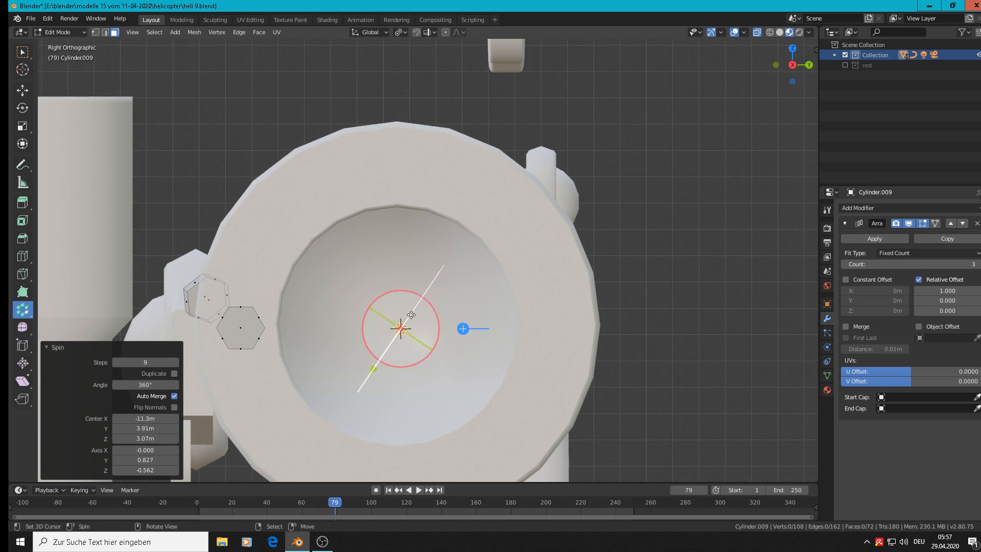
{"action": "left_click_drag", "start_coordinate": [403, 328], "coordinate": [454, 350]}
Try one more 360° Spin Duplicates in right view around the hub's centre with the axis at 0, 0, 1
{"action": "mouse_move", "coordinate": [415, 345]}
{"action": "middle_mouse_down"}
{"action": "mouse_move", "coordinate": [392, 361]}
{"action": "mouse_move", "coordinate": [425, 352]}
{"action": "mouse_move", "coordinate": [420, 345]}
{"action": "middle_mouse_up"}
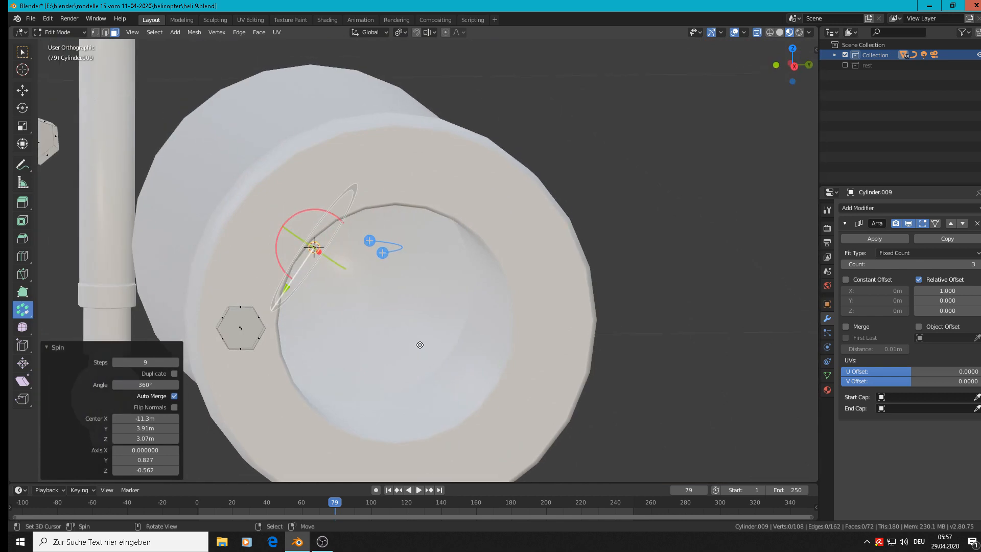
{"action": "scroll", "coordinate": [420, 343], "scroll_direction": "down", "scroll_amount": 3}
{"action": "key", "text": "KP_1"}
{"action": "scroll", "coordinate": [447, 338], "scroll_direction": "down", "scroll_amount": 9}
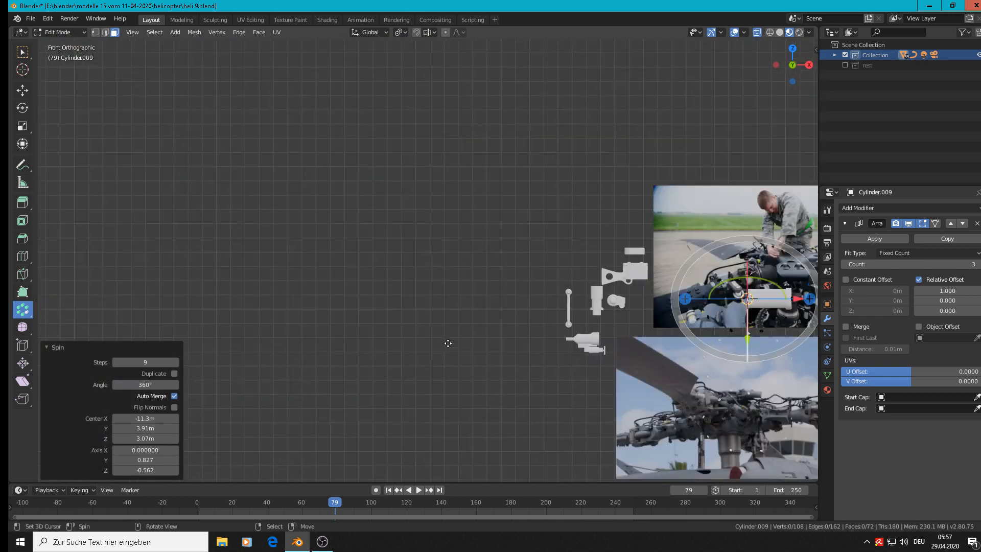
{"action": "key", "text": "KP_3"}
{"action": "scroll", "coordinate": [472, 327], "scroll_direction": "up", "scroll_amount": 4}
{"action": "scroll", "coordinate": [374, 303], "scroll_direction": "up", "scroll_amount": 3}
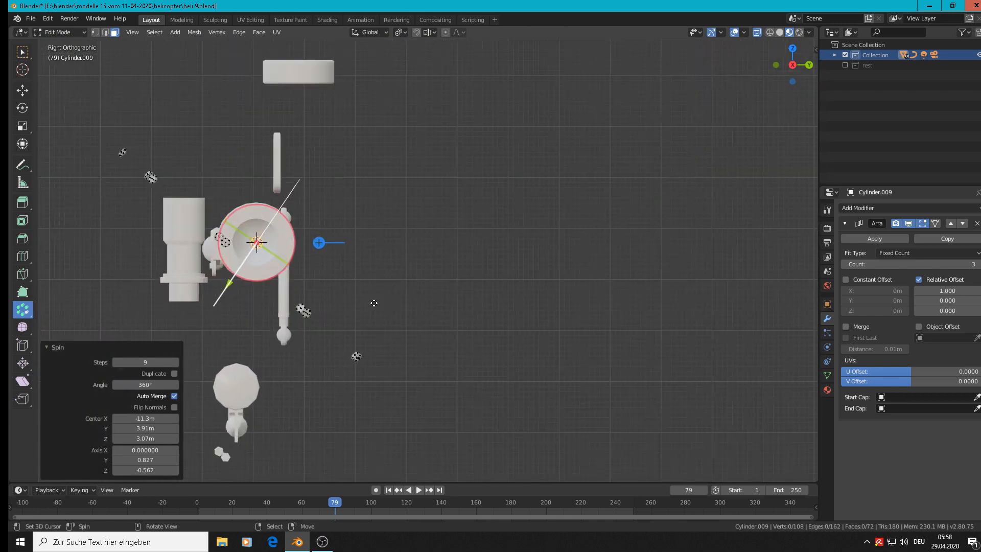
{"action": "middle_click_drag", "start_coordinate": [523, 229], "coordinate": [507, 250], "text": "shift"}
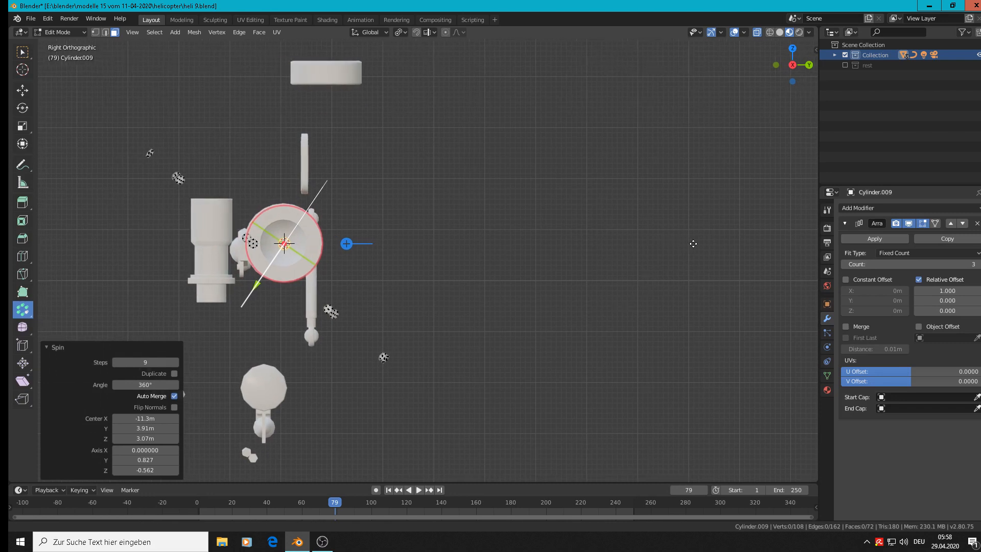
{"action": "left_click_drag", "start_coordinate": [366, 244], "coordinate": [368, 244]}
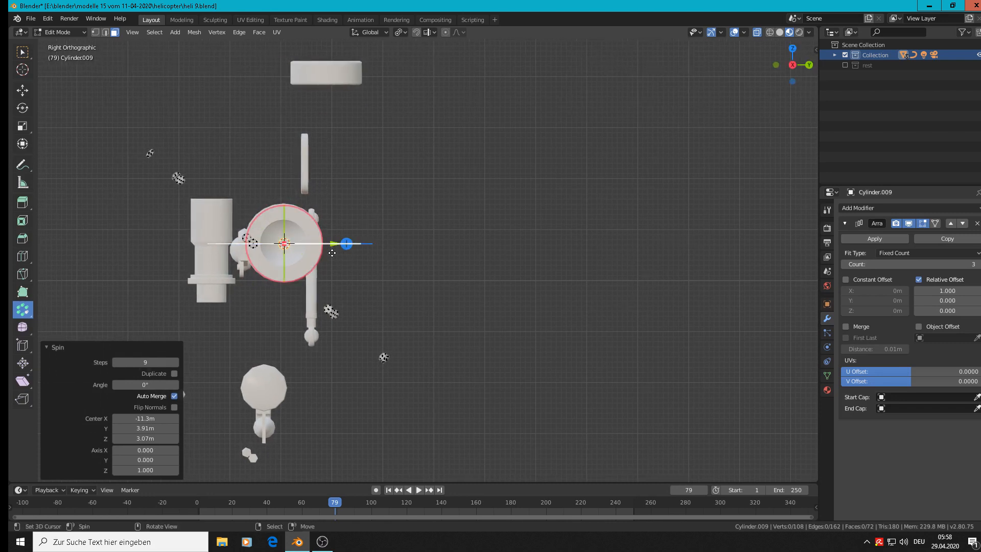
{"action": "key", "text": "x"}
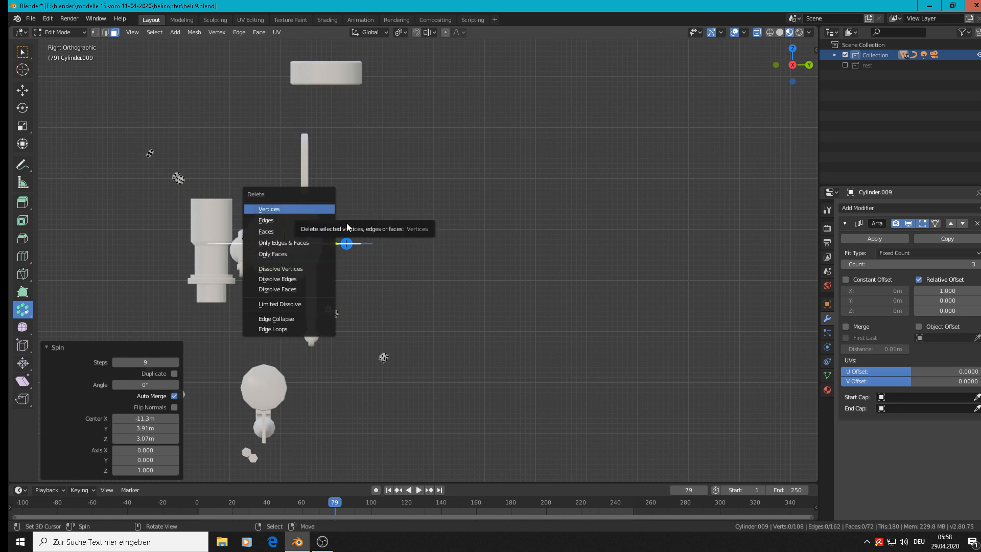
{"action": "key", "text": "x"}
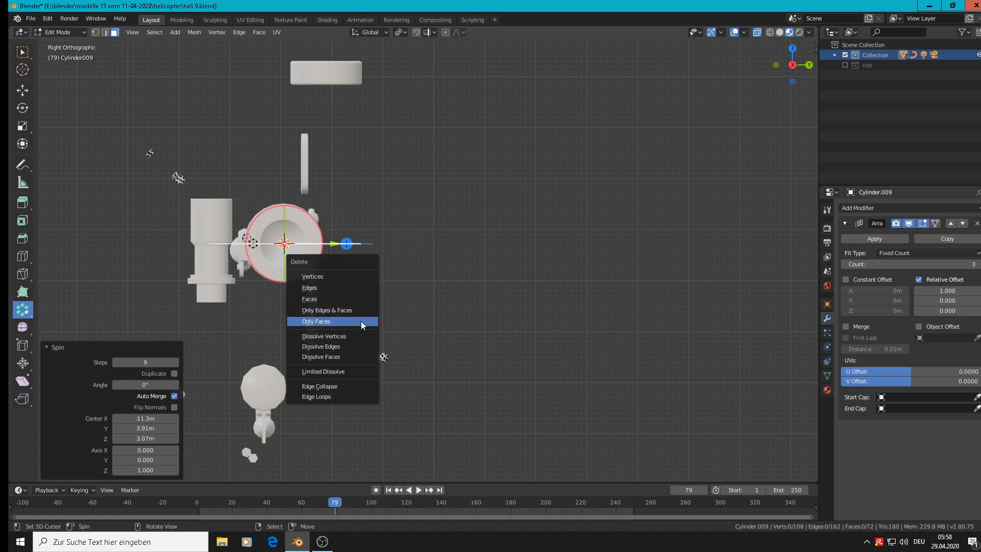
{"action": "key", "text": "Escape"}
{"action": "key", "text": "Tab"}
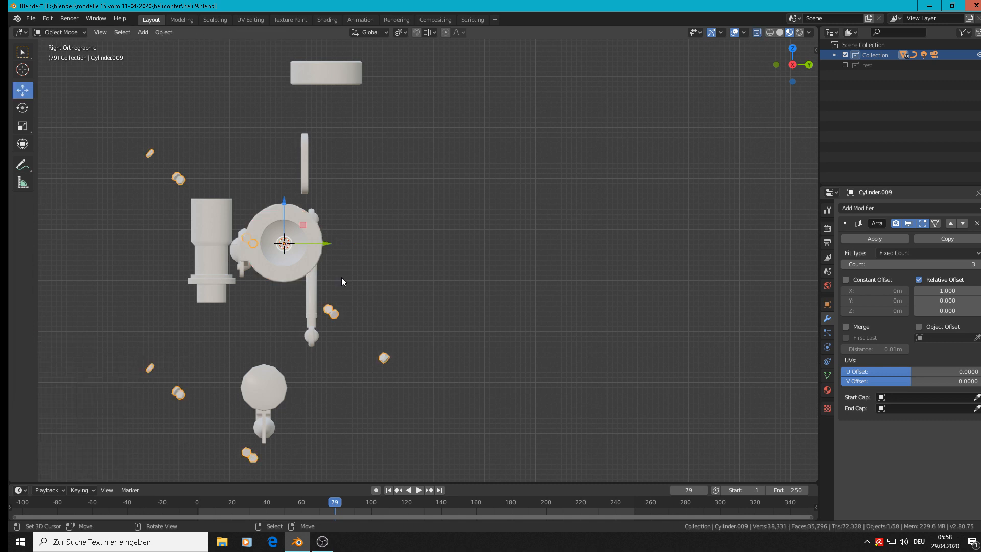
Delete the vertices of all the spun bolt head copies, keeping only the bolt head on the hub's flange
{"action": "scroll", "coordinate": [265, 235], "scroll_direction": "up", "scroll_amount": 4}
{"action": "middle_click_drag", "start_coordinate": [234, 252], "coordinate": [444, 246], "text": "shift"}
{"action": "scroll", "coordinate": [406, 227], "scroll_direction": "up", "scroll_amount": 2}
{"action": "key", "text": "Tab"}
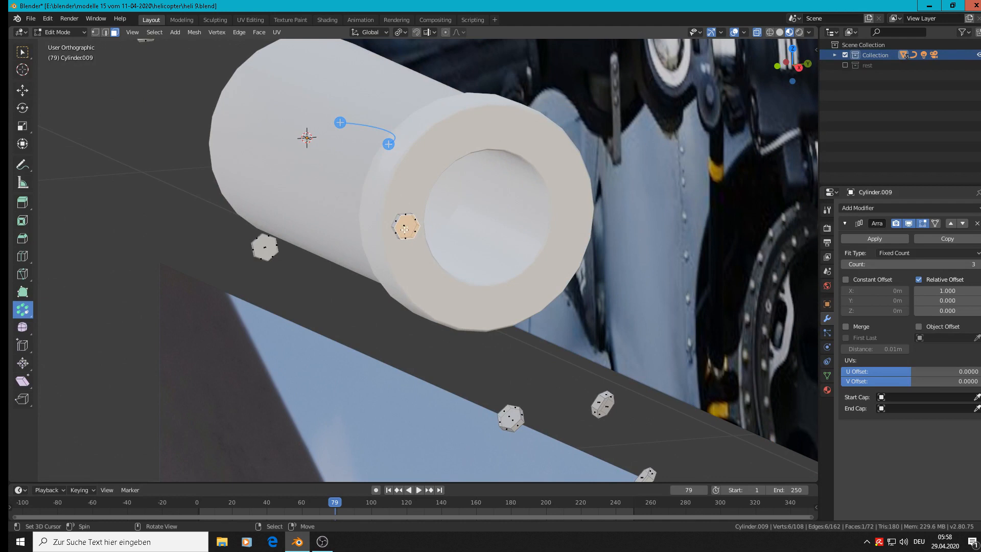
{"action": "key", "text": "l"}
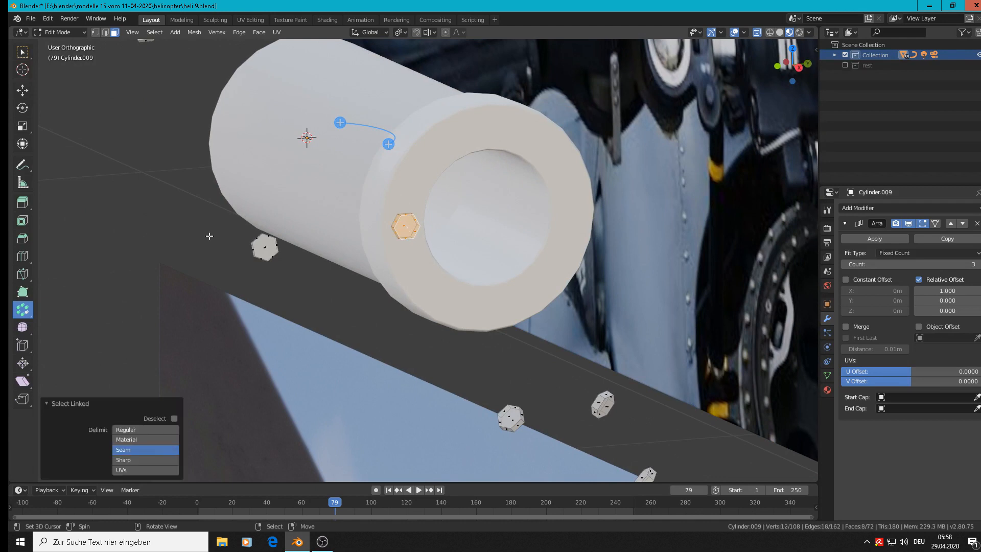
{"action": "left_click", "coordinate": [154, 32]}
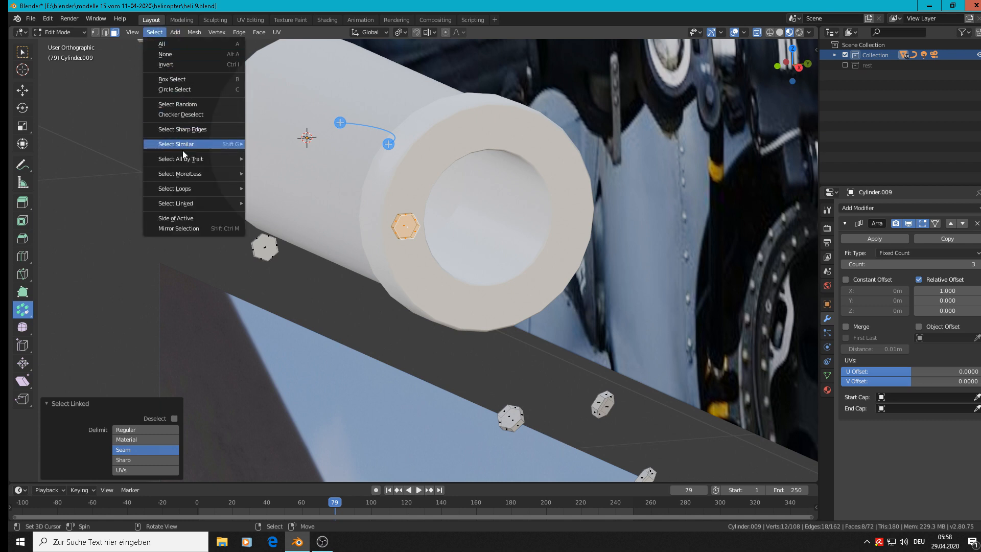
{"action": "left_click", "coordinate": [195, 66]}
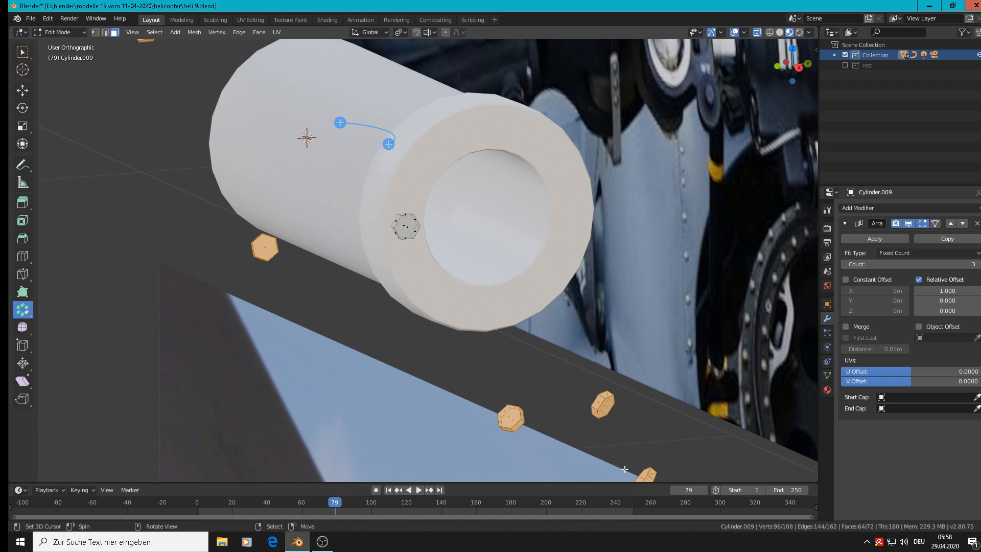
{"action": "key", "text": "x"}
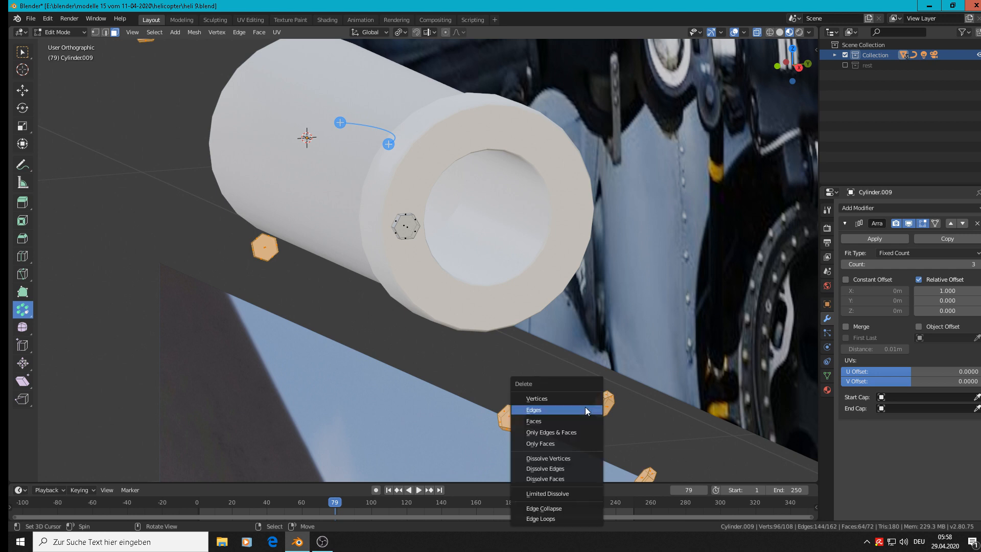
{"action": "left_click", "coordinate": [569, 399]}
{"action": "scroll", "coordinate": [557, 386], "scroll_direction": "down", "scroll_amount": 4}
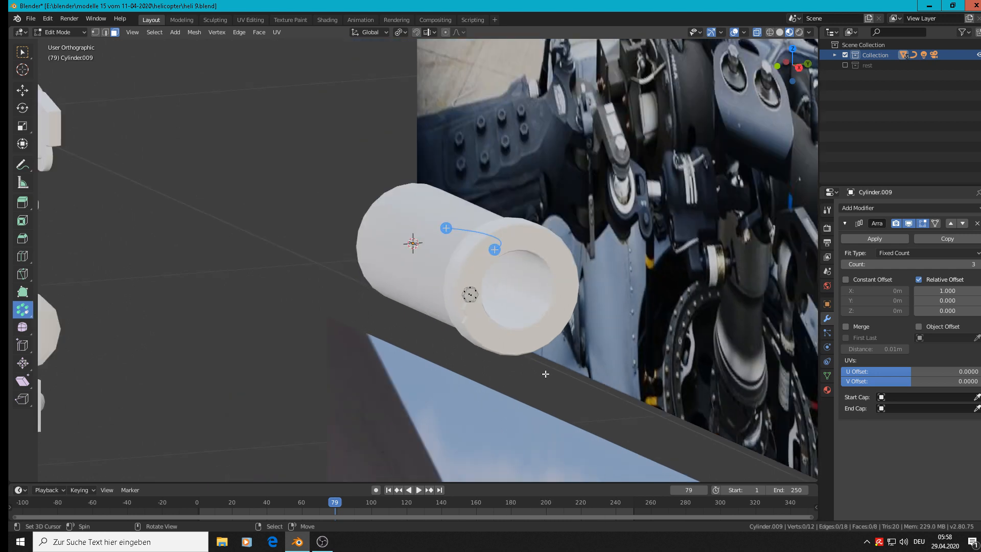
{"action": "scroll", "coordinate": [511, 353], "scroll_direction": "up", "scroll_amount": 3}
{"action": "scroll", "coordinate": [476, 264], "scroll_direction": "down", "scroll_amount": 5}
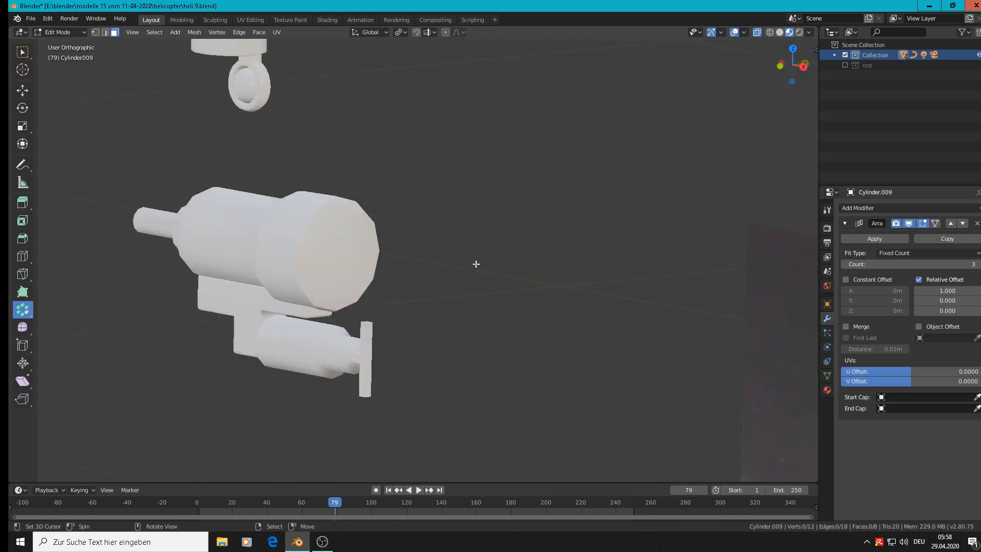
Remove the Array modifier from the bolt head while facing the flange in right view
{"action": "key", "text": "KP_1"}
{"action": "scroll", "coordinate": [504, 319], "scroll_direction": "down", "scroll_amount": 2}
{"action": "key", "text": "KP_3"}
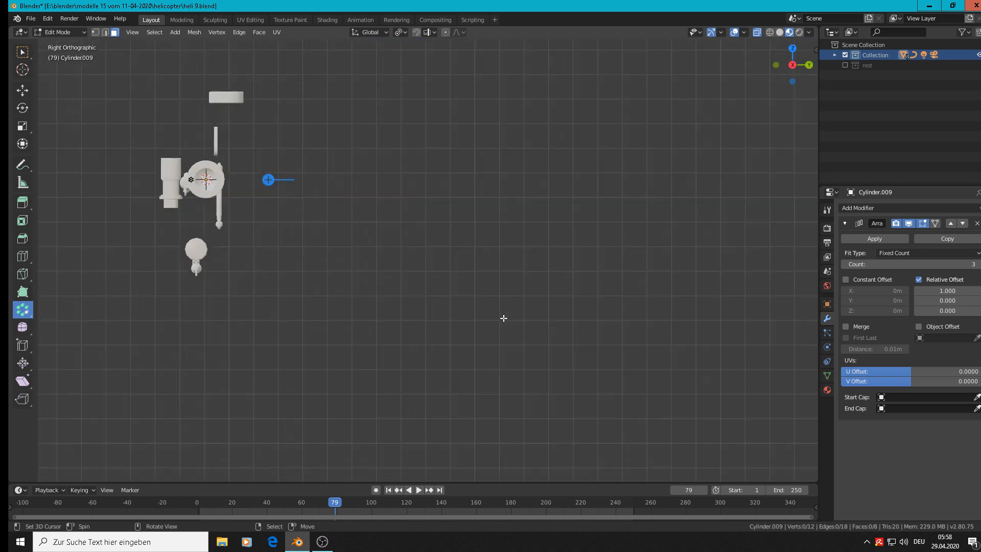
{"action": "scroll", "coordinate": [357, 221], "scroll_direction": "up", "scroll_amount": 5}
{"action": "middle_click_drag", "start_coordinate": [312, 209], "coordinate": [593, 396], "text": "shift"}
{"action": "left_click", "coordinate": [977, 224]}
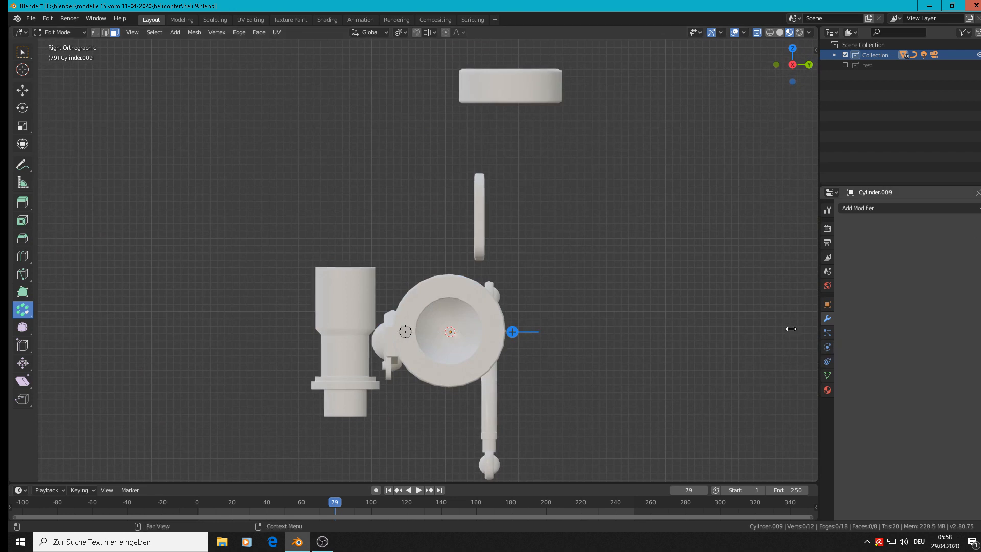
Select the remaining bolt head's entire linked mesh, activate the Move tool and return to Object Mode
{"action": "scroll", "coordinate": [411, 322], "scroll_direction": "up", "scroll_amount": 7}
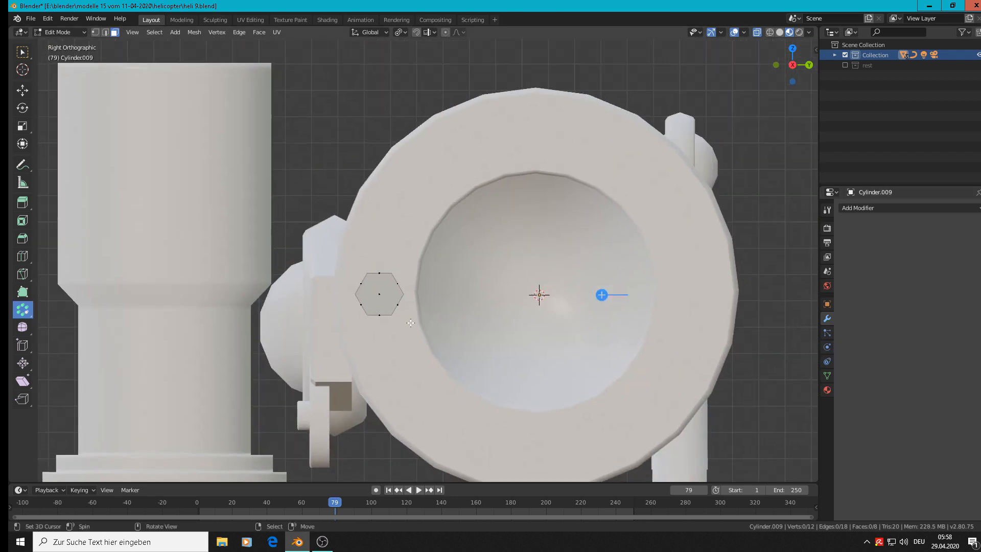
{"action": "left_click", "coordinate": [395, 294]}
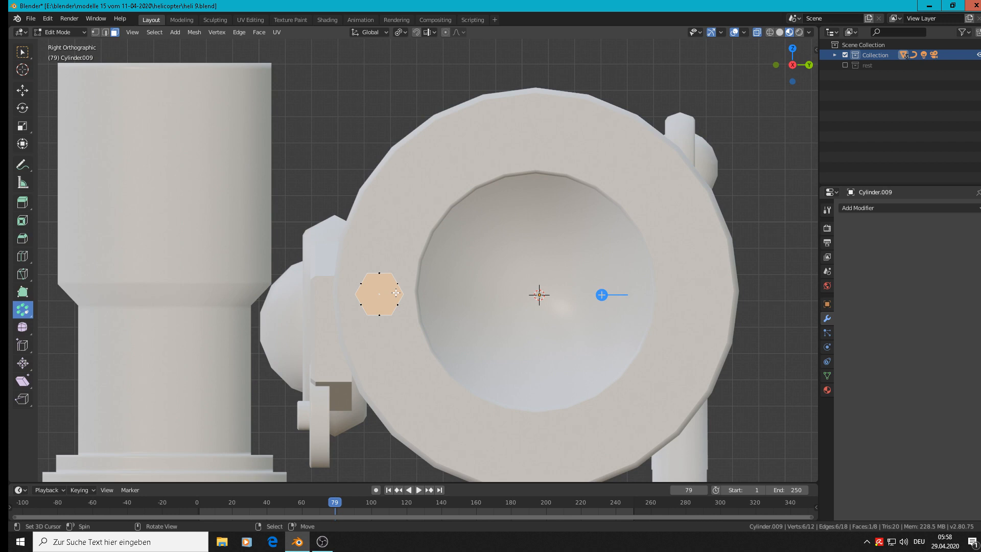
{"action": "key", "text": "ctrl+l"}
{"action": "scroll", "coordinate": [404, 296], "scroll_direction": "down", "scroll_amount": 2}
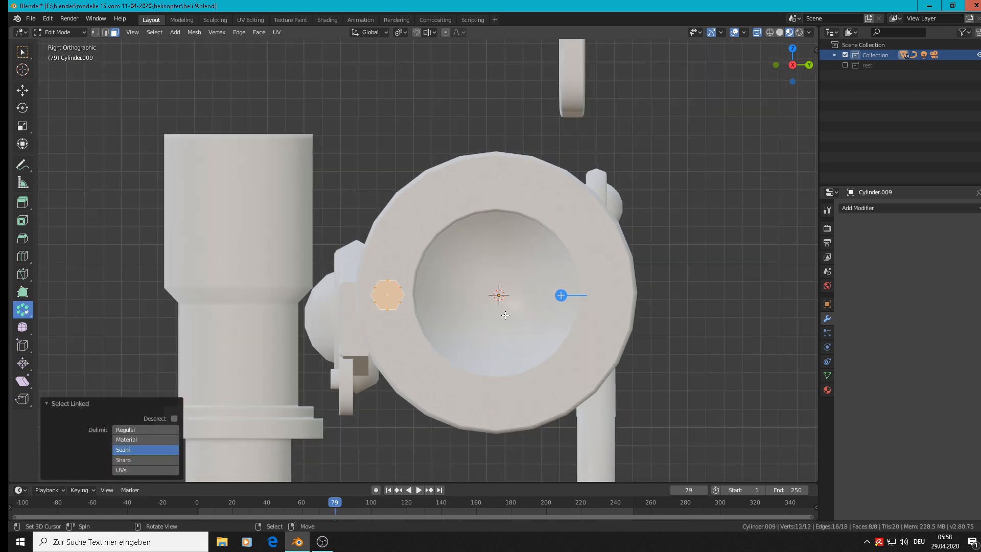
{"action": "scroll", "coordinate": [505, 315], "scroll_direction": "up", "scroll_amount": 3}
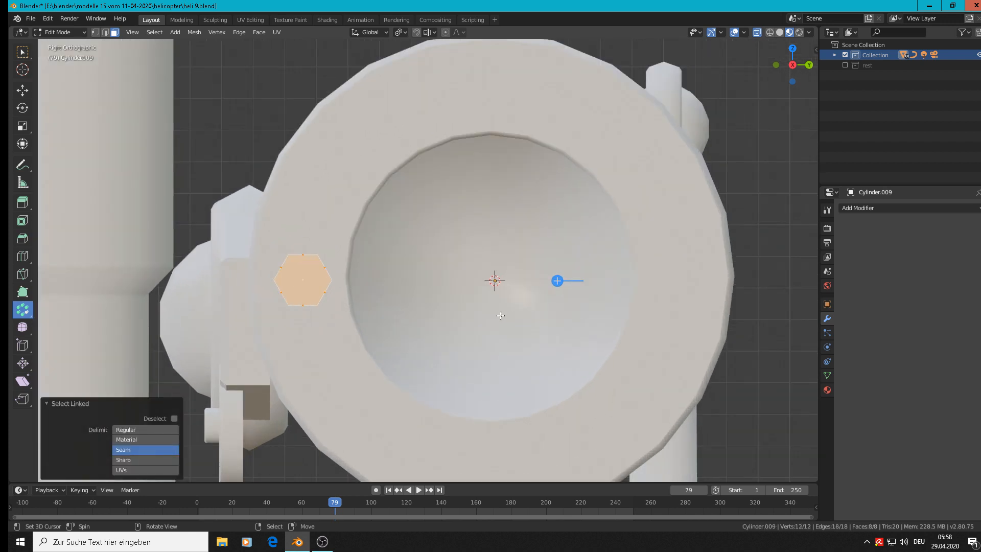
{"action": "left_click", "coordinate": [24, 91]}
{"action": "scroll", "coordinate": [389, 235], "scroll_direction": "down", "scroll_amount": 3}
{"action": "scroll", "coordinate": [390, 235], "scroll_direction": "up", "scroll_amount": 2}
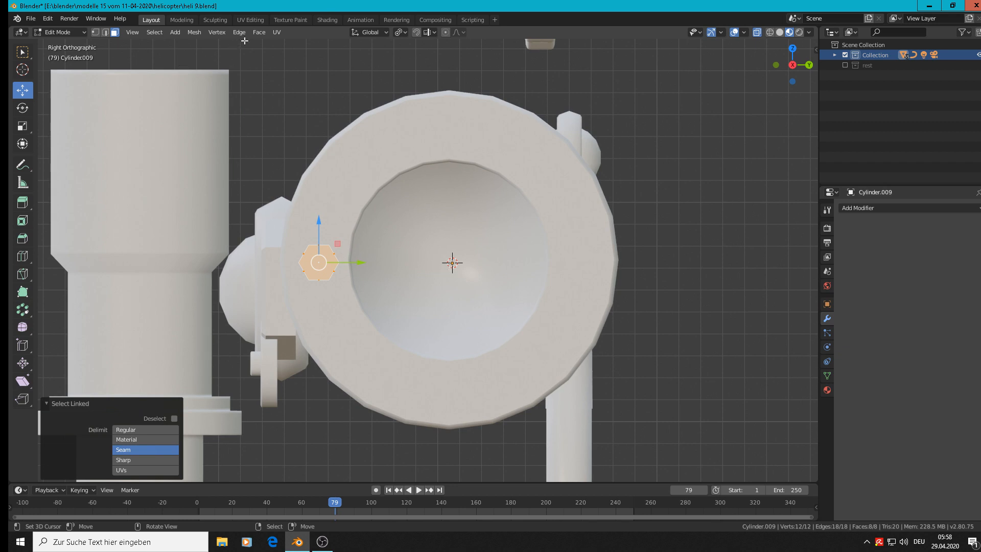
{"action": "key", "text": "Tab"}
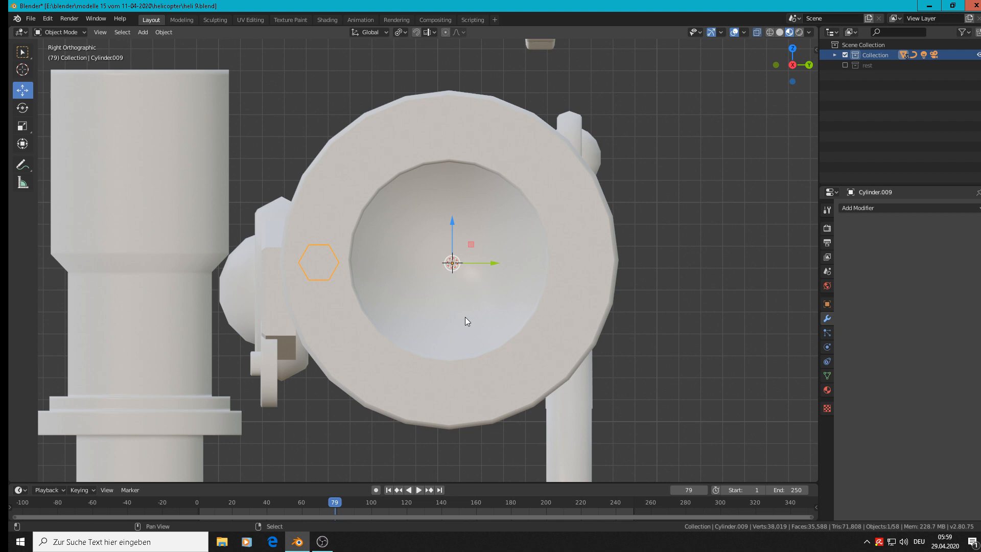
Duplicate the bolt head in place and rotate the copy -180° about the global X axis to the flange's opposite side
{"action": "key", "text": "shift+d"}
{"action": "key", "text": "Escape"}
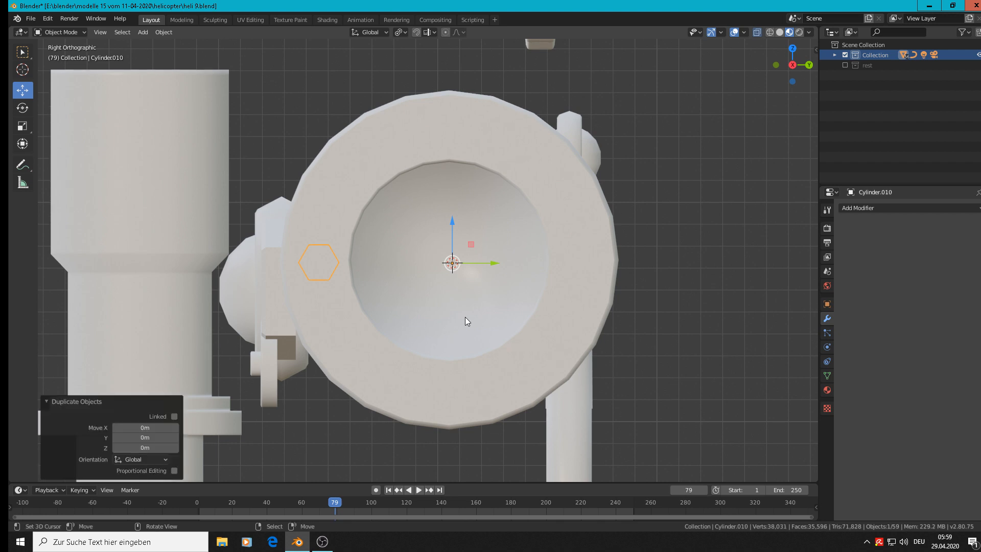
{"action": "key", "text": "r"}
{"action": "key", "text": "x"}
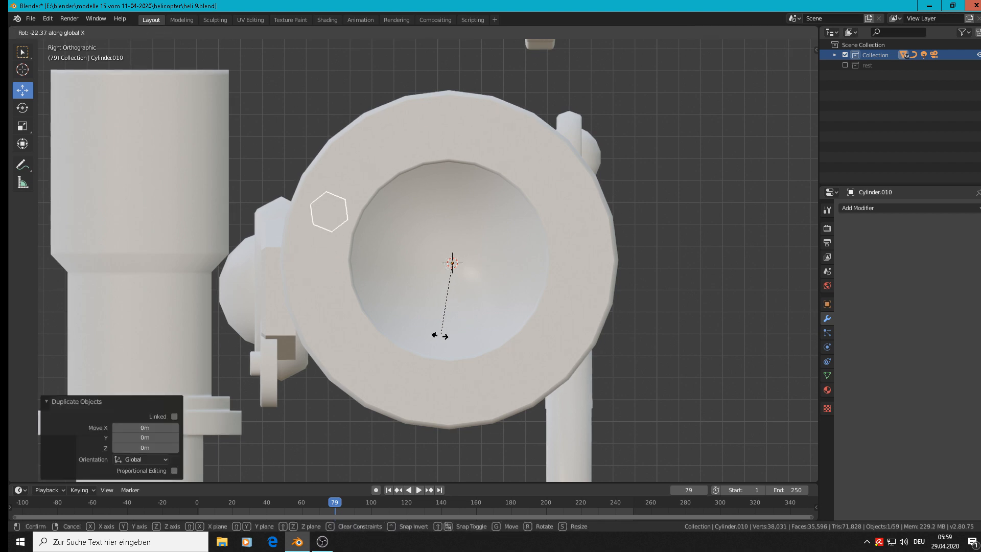
{"action": "left_click", "coordinate": [434, 181]}
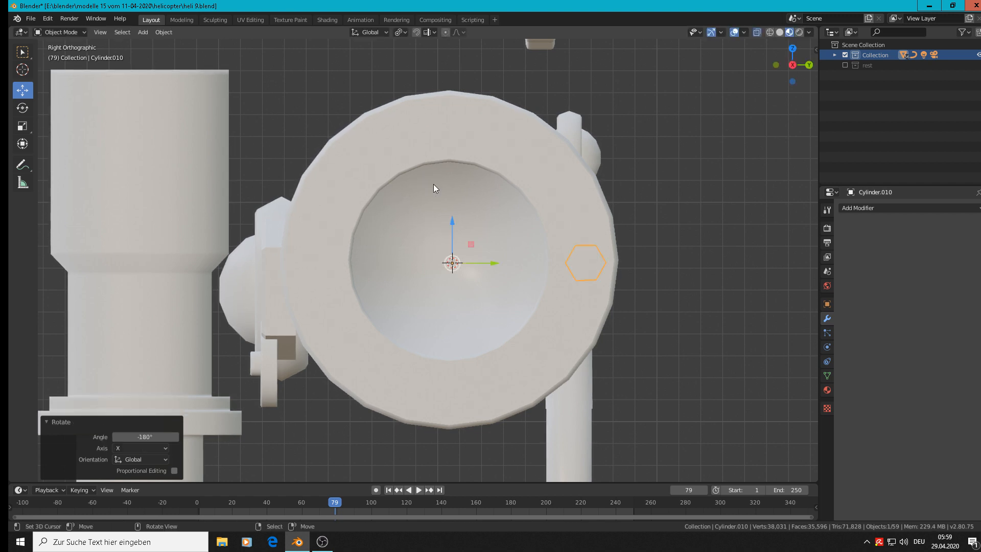
Duplicate the original bolt head in right view and rotate the copy 90.6° around the hub's centre to the flange's top
{"action": "middle_click_drag", "start_coordinate": [377, 256], "coordinate": [379, 285]}
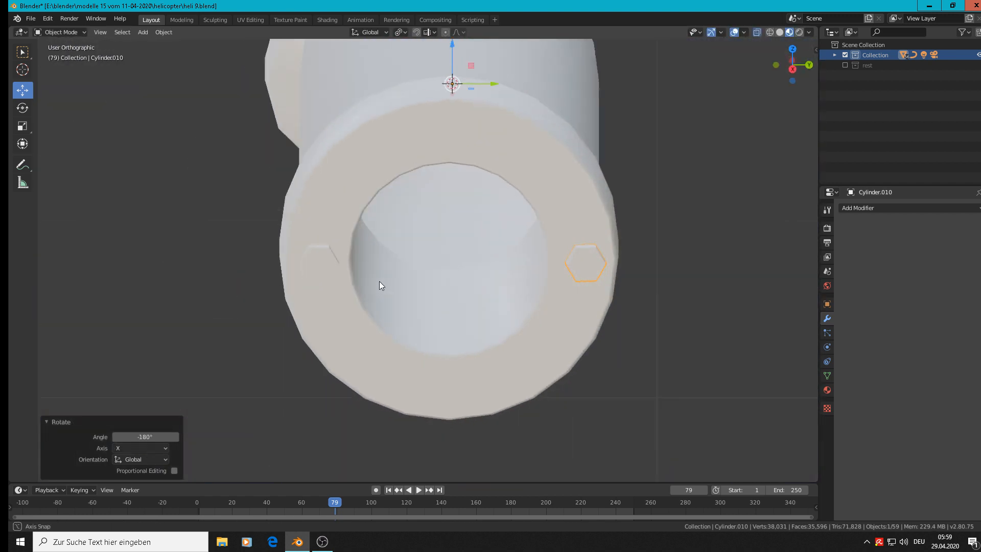
{"action": "left_click", "coordinate": [317, 263]}
{"action": "key", "text": "KP_1"}
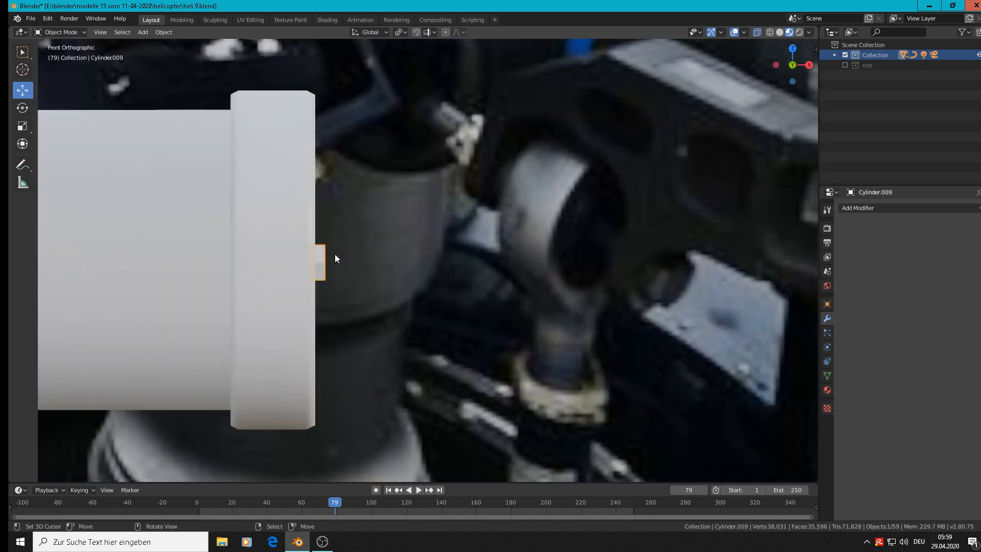
{"action": "key", "text": "KP_3"}
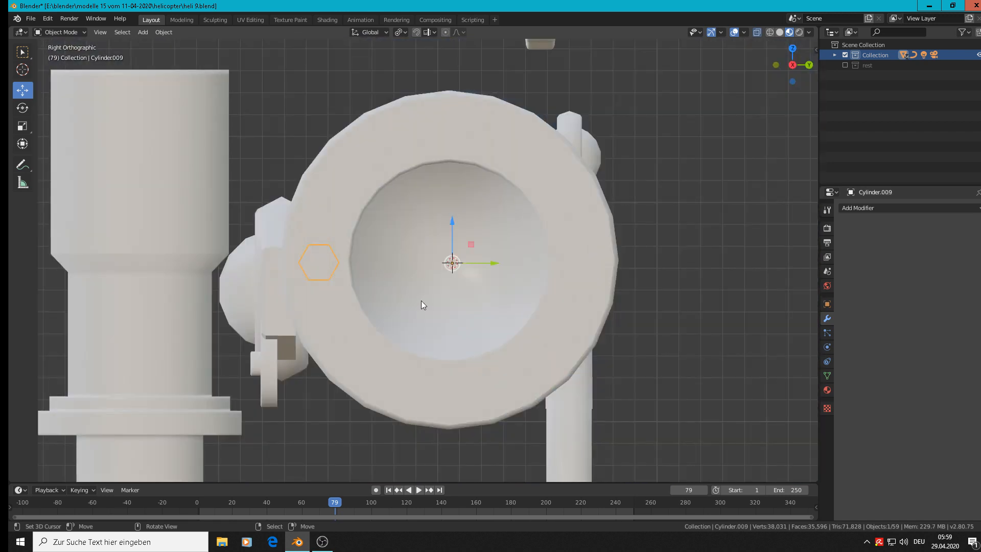
{"action": "key", "text": "shift+d"}
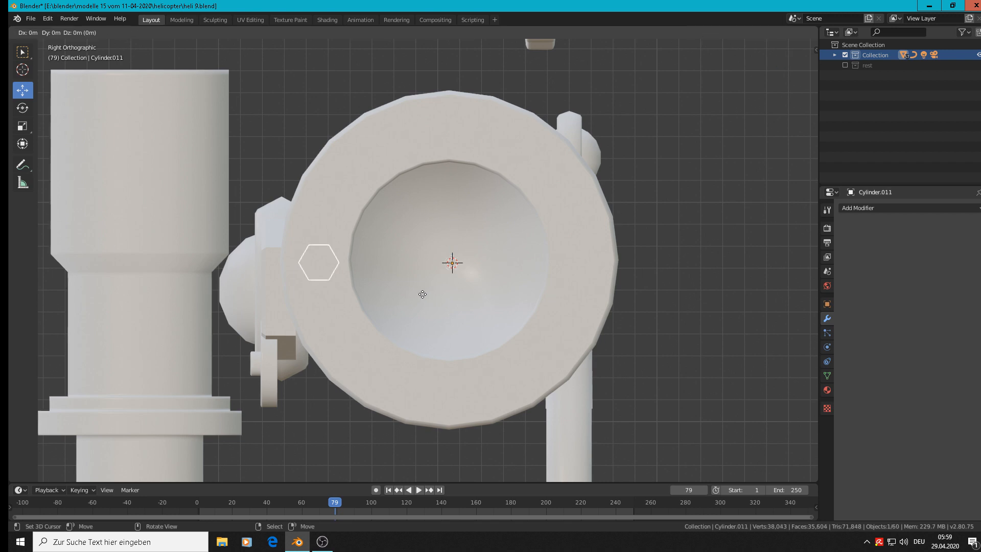
{"action": "right_click", "coordinate": [428, 284]}
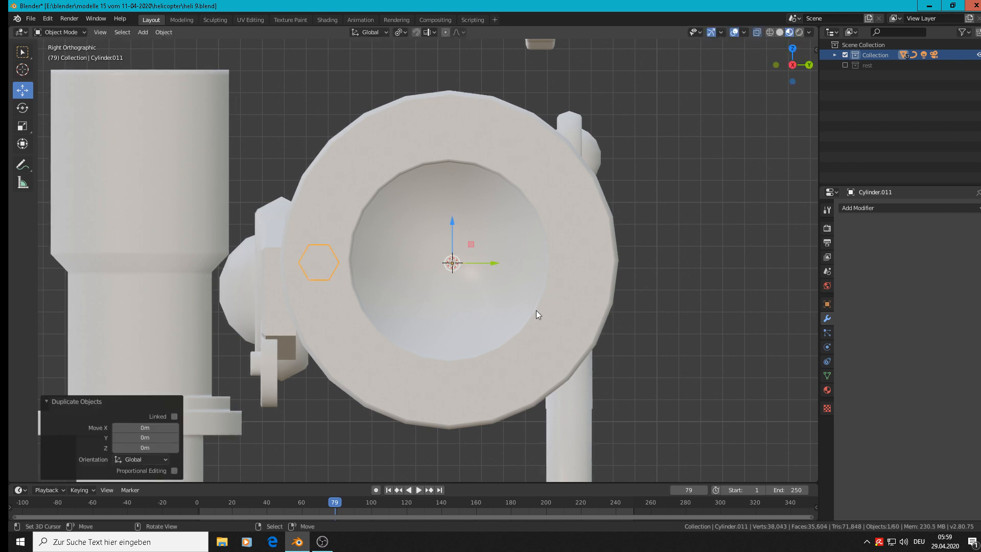
{"action": "key", "text": "r"}
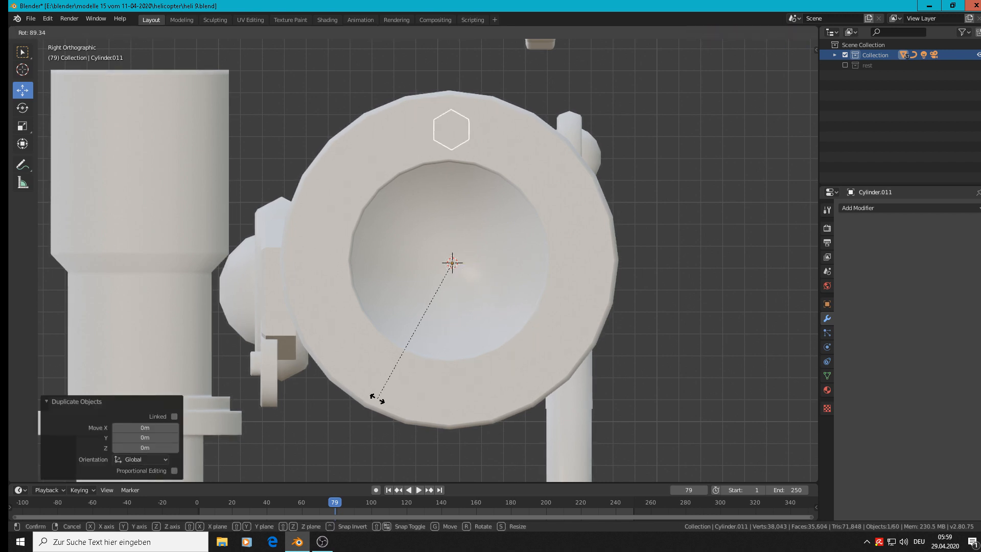
{"action": "left_click", "coordinate": [384, 394]}
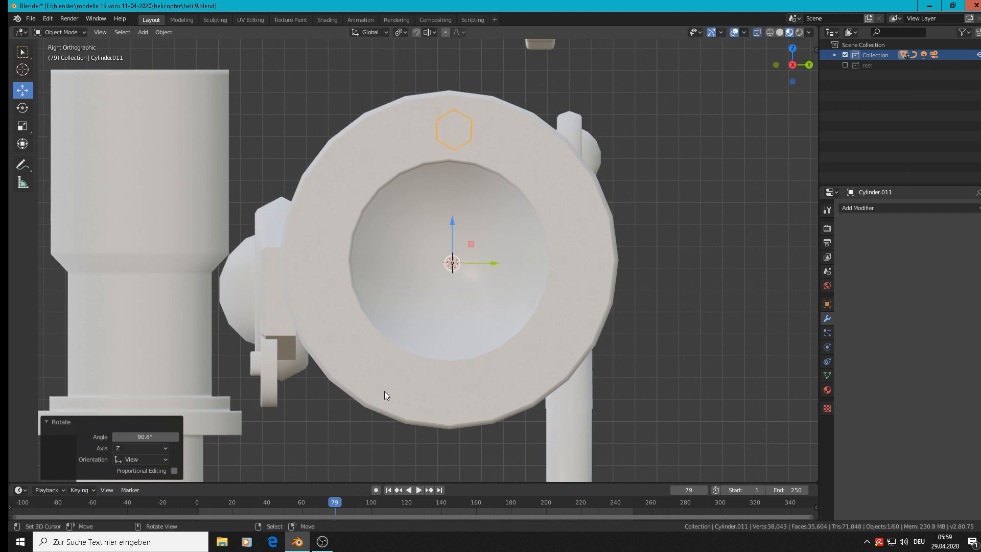
Duplicate the top bolt head rotated 180° to the flange's bottom, and duplicate that one rotated 127° to the flange's upper left
{"action": "key", "text": "shift+d"}
{"action": "key", "text": "r"}
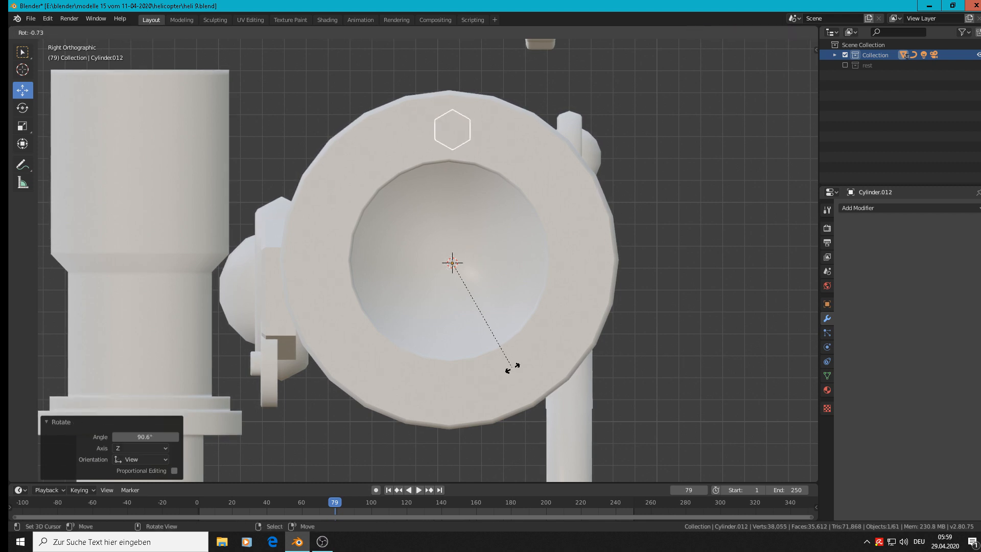
{"action": "left_click", "coordinate": [398, 167]}
{"action": "key", "text": "shift+d"}
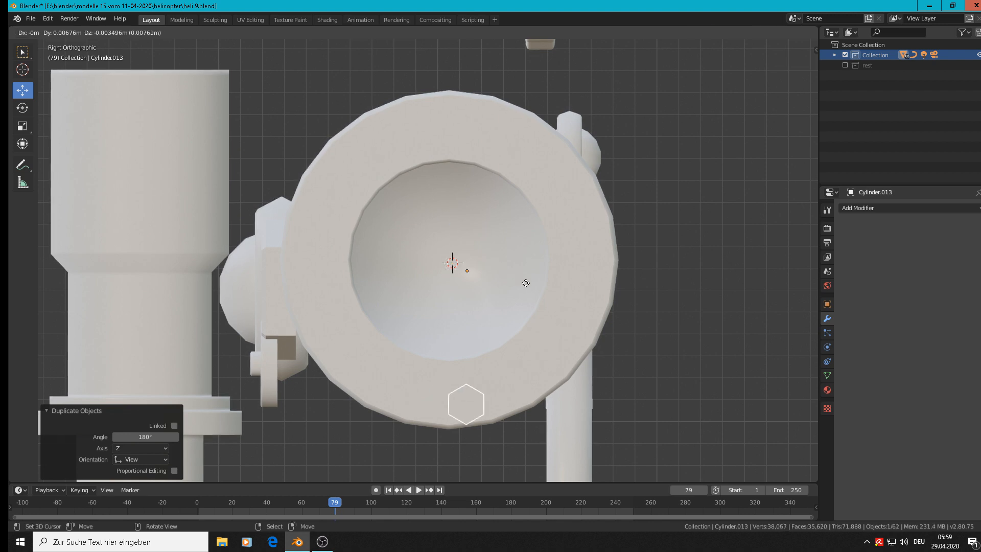
{"action": "right_click", "coordinate": [517, 277]}
{"action": "key", "text": "r"}
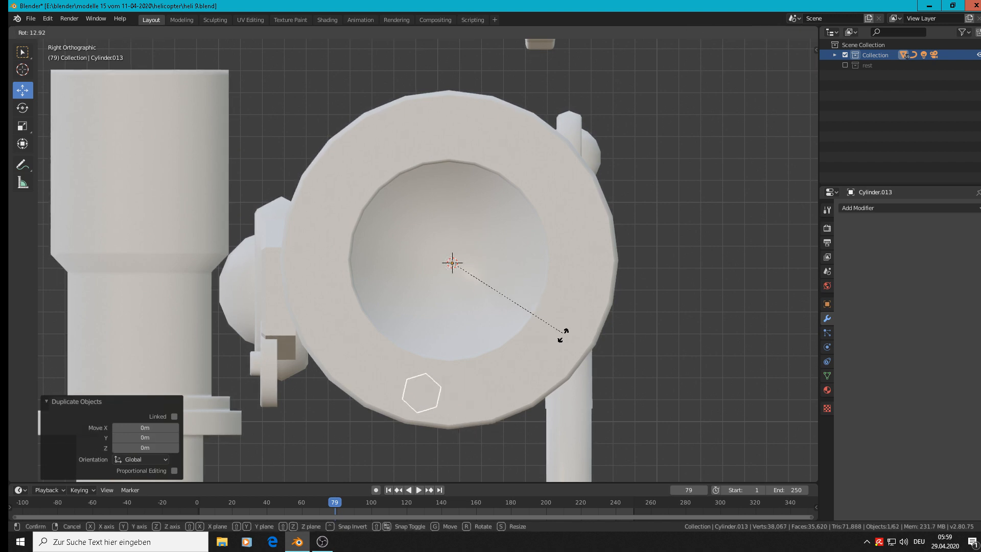
{"action": "left_click", "coordinate": [320, 349]}
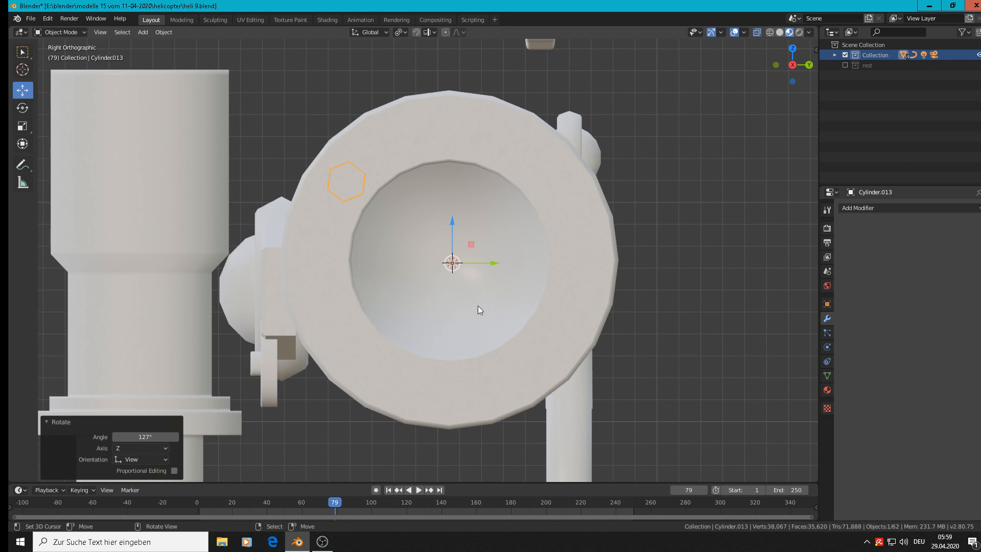
Add bolt heads at the flange's upper right and lower right by duplicating the latest copy and rotating it 101°, and again by 84.7°
{"action": "key", "text": "shift+d"}
{"action": "key", "text": "r"}
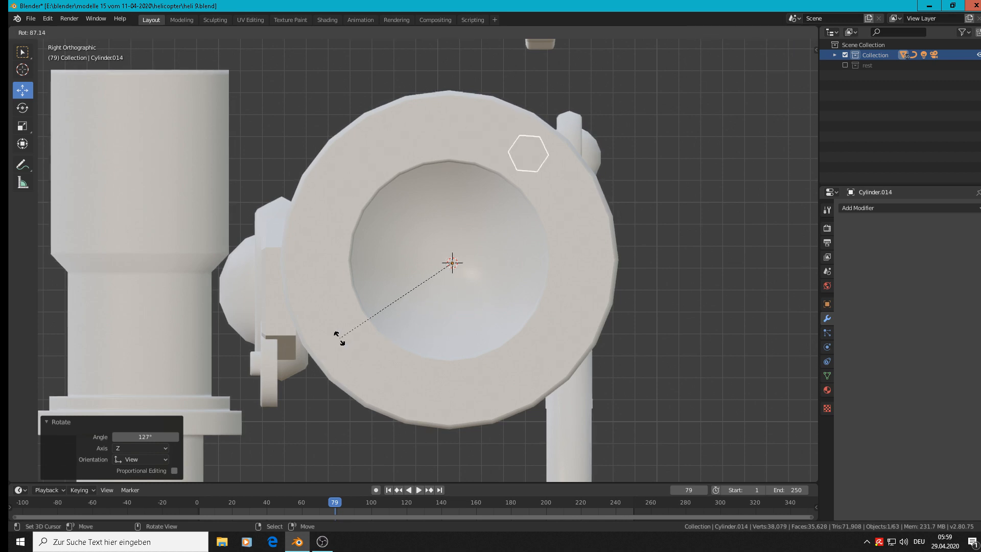
{"action": "left_click", "coordinate": [309, 310]}
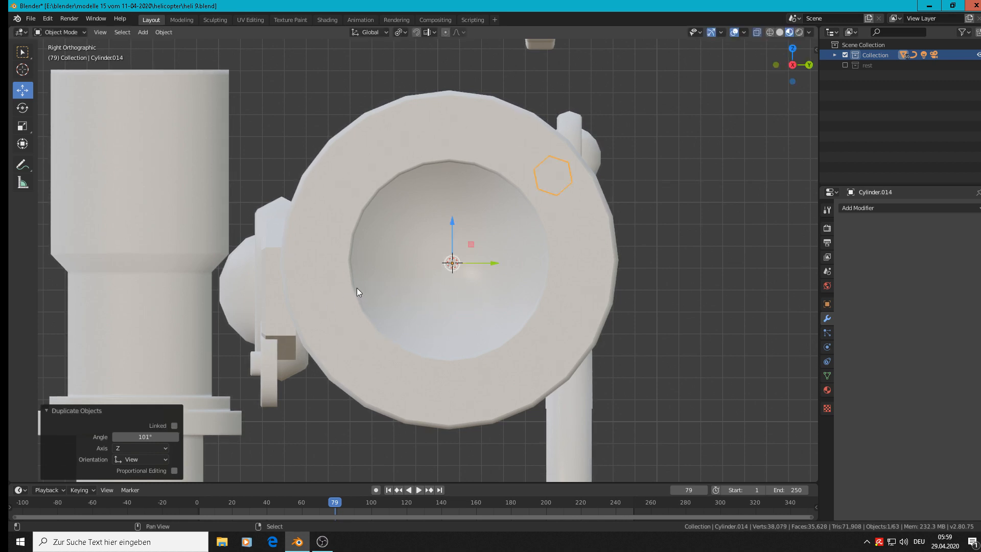
{"action": "key", "text": "shift+d"}
{"action": "key", "text": "r"}
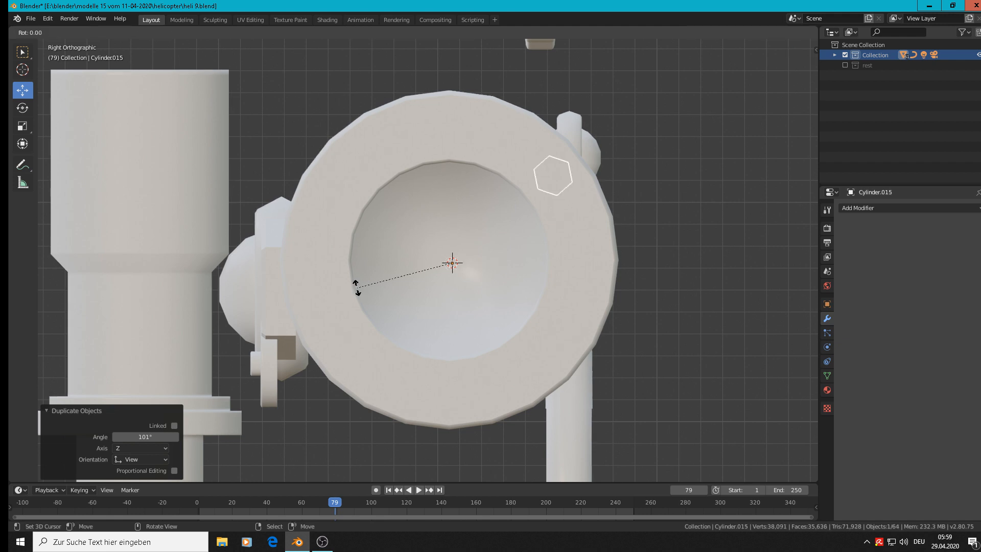
{"action": "left_click", "coordinate": [389, 90]}
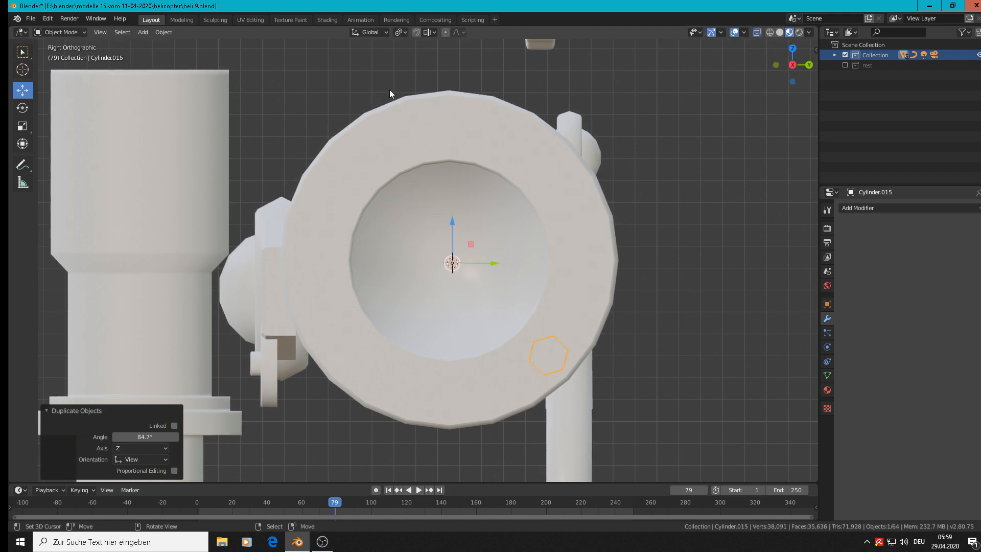
Duplicate the lower-right bolt head and rotate the copy 84.4° around the hub's centre to the flange's lower left
{"action": "key", "text": "shift+d"}
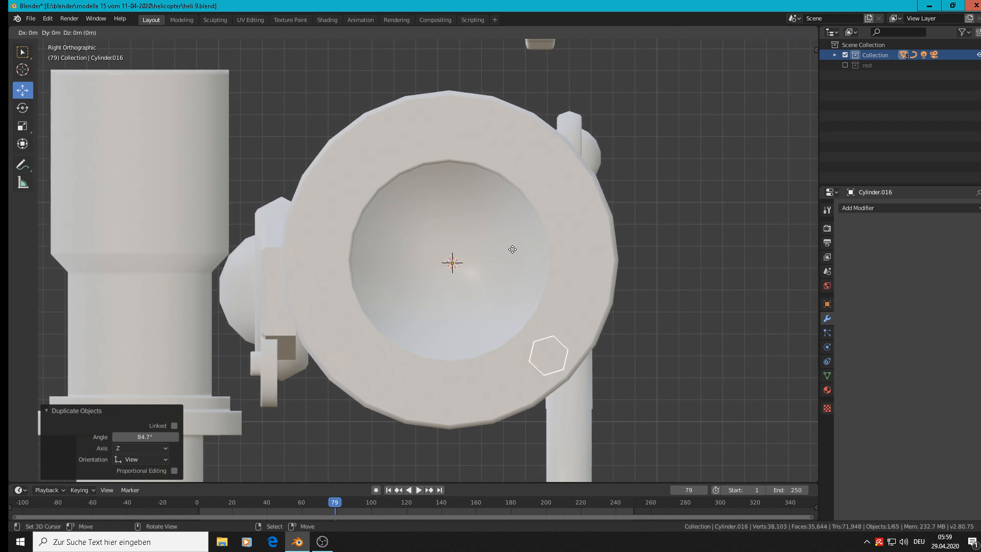
{"action": "key", "text": "r"}
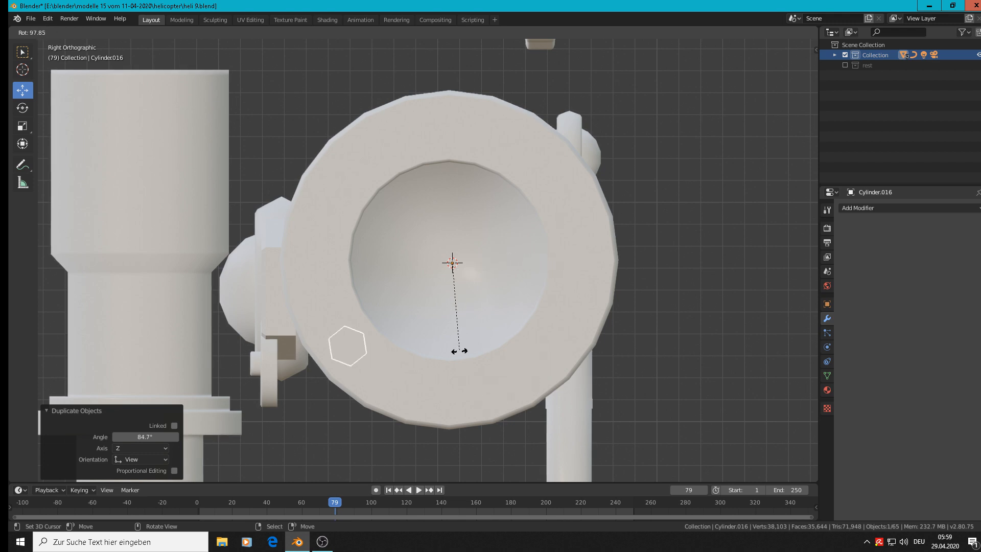
{"action": "left_click", "coordinate": [476, 341]}
{"action": "middle_click_drag", "start_coordinate": [478, 339], "coordinate": [538, 368]}
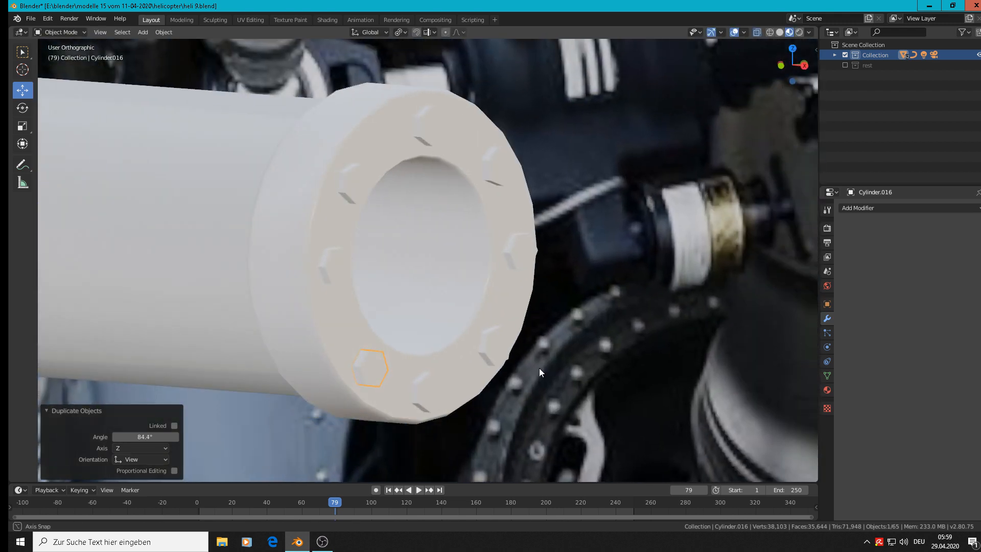
{"action": "middle_click_drag", "start_coordinate": [526, 274], "coordinate": [375, 367]}
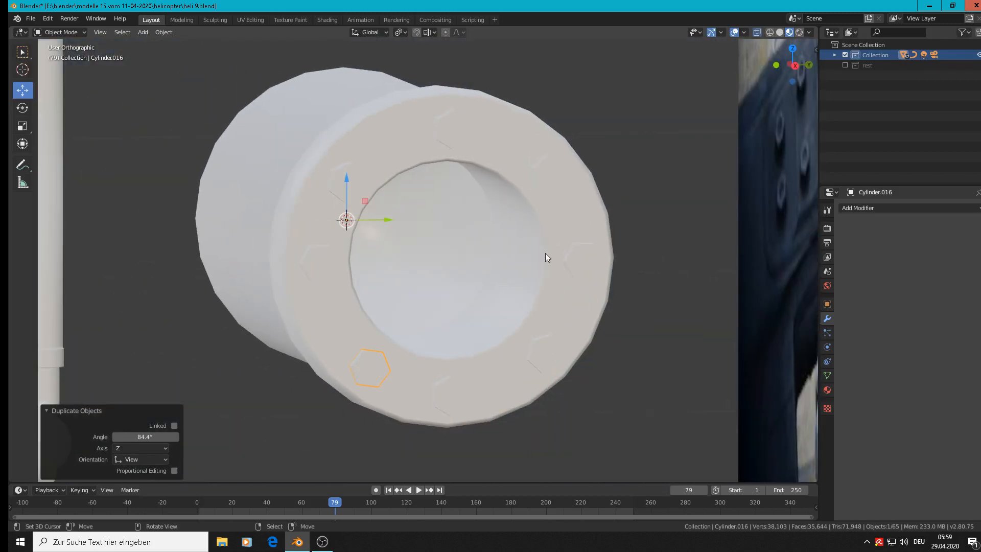
In solid shading and right view, rotate the lower-left bolt head further clockwise around the flange to even its spacing
{"action": "left_click", "coordinate": [779, 32]}
{"action": "key", "text": "KP_1"}
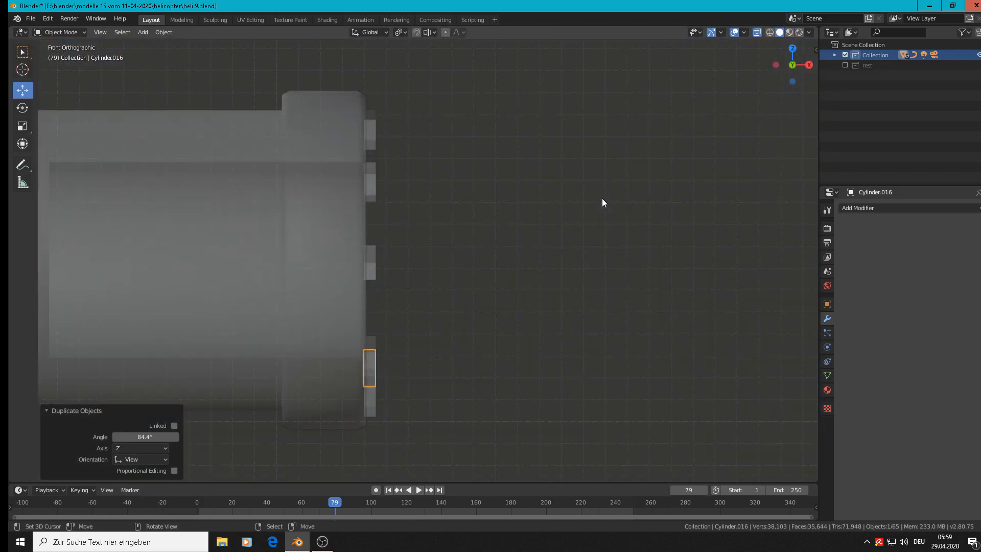
{"action": "key", "text": "KP_3"}
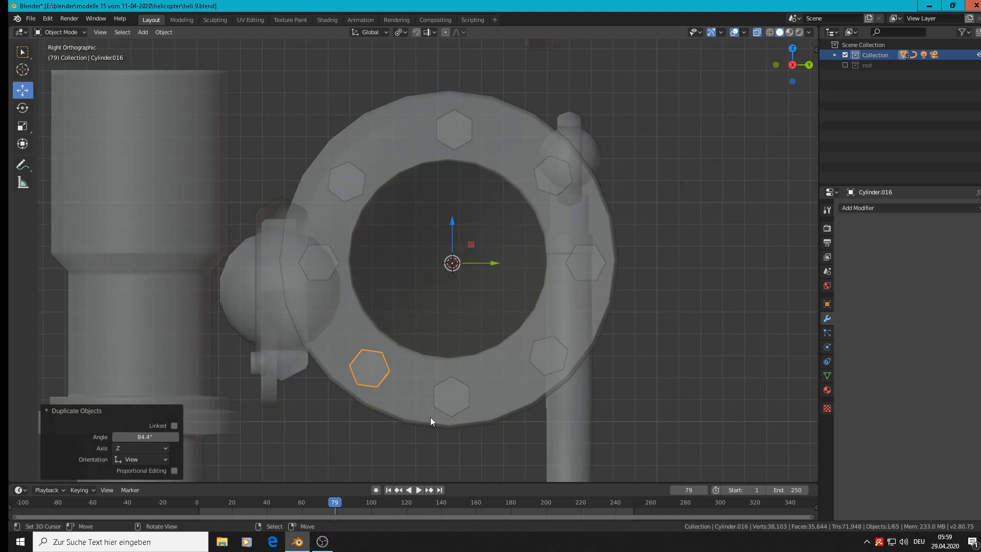
{"action": "key", "text": "r"}
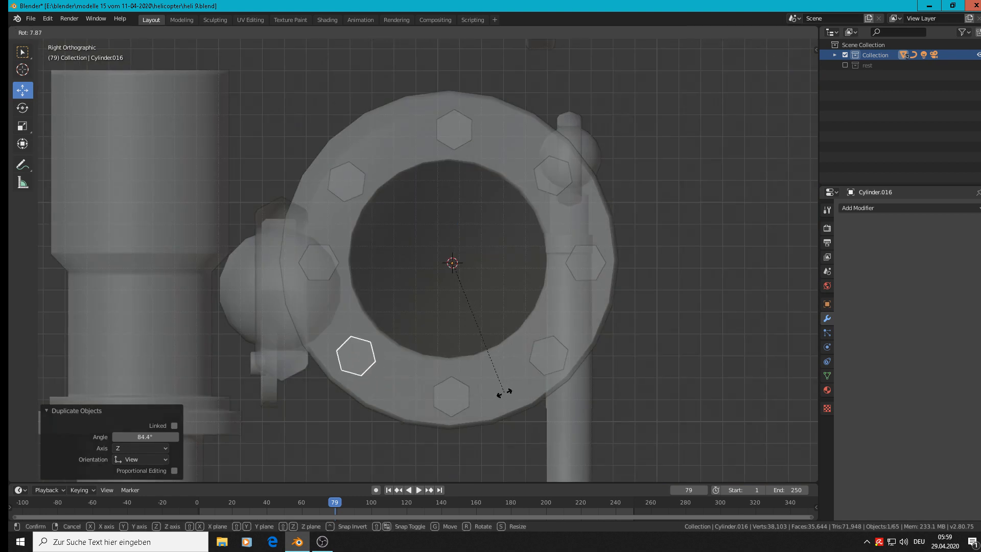
{"action": "left_click", "coordinate": [494, 395]}
Rotate the flange's upper-right bolt head -3.01° around the hub's centre to even out its spacing
{"action": "left_click", "coordinate": [553, 179]}
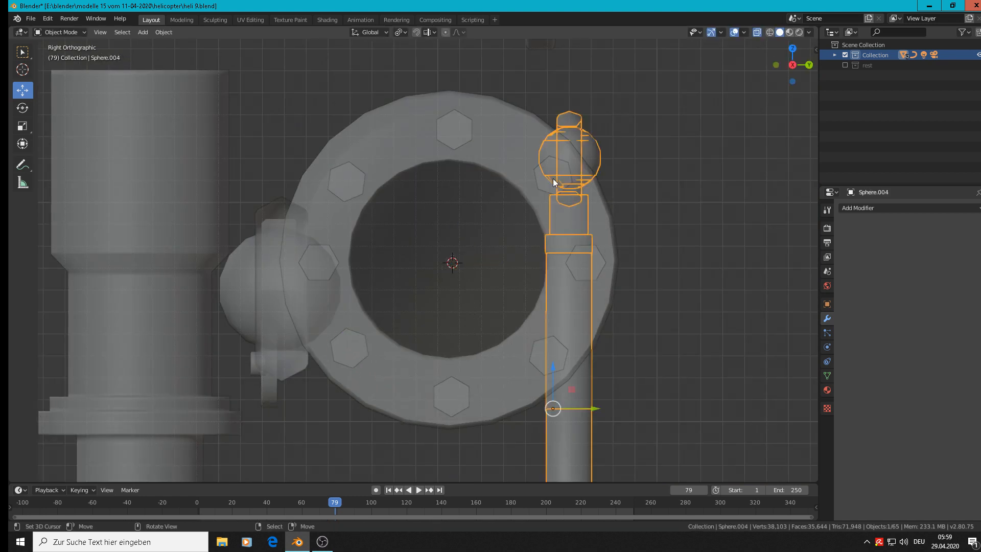
{"action": "left_click", "coordinate": [543, 179]}
{"action": "left_click", "coordinate": [543, 179]}
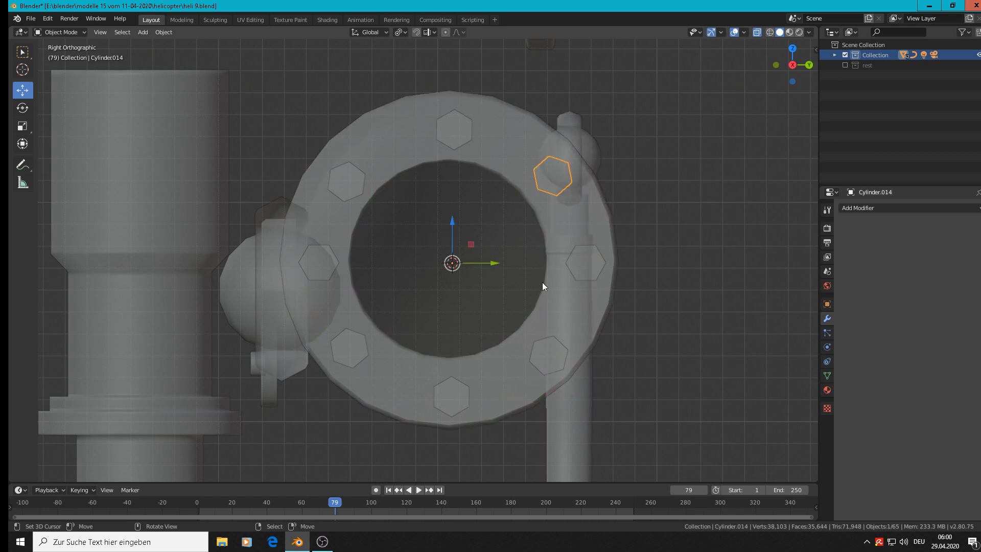
{"action": "key", "text": "r"}
{"action": "left_click", "coordinate": [613, 307]}
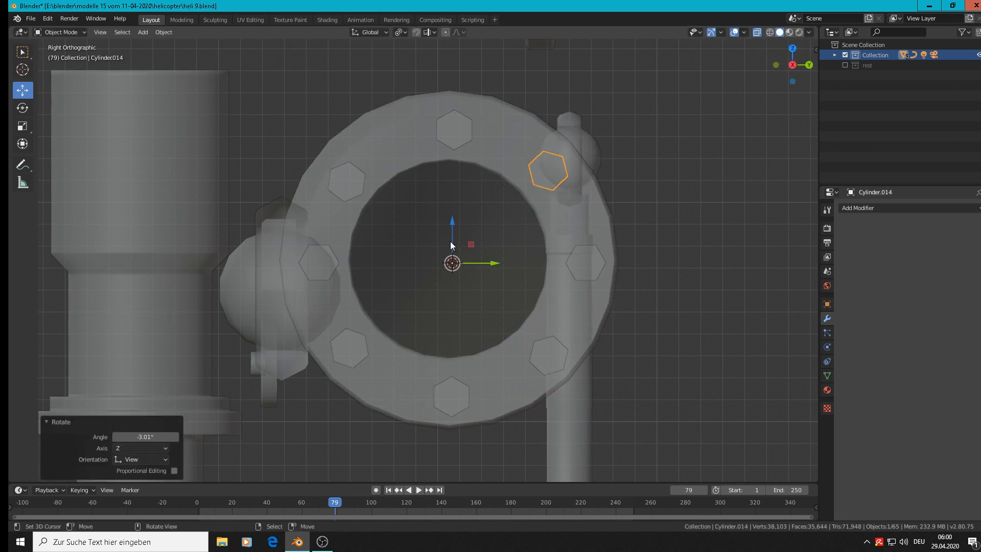
Rotate the upper-left bolt head 5.9° around the hub's centre and the lower-right one by about 0.3°
{"action": "left_click", "coordinate": [336, 179]}
{"action": "left_click", "coordinate": [346, 182]}
{"action": "key", "text": "r"}
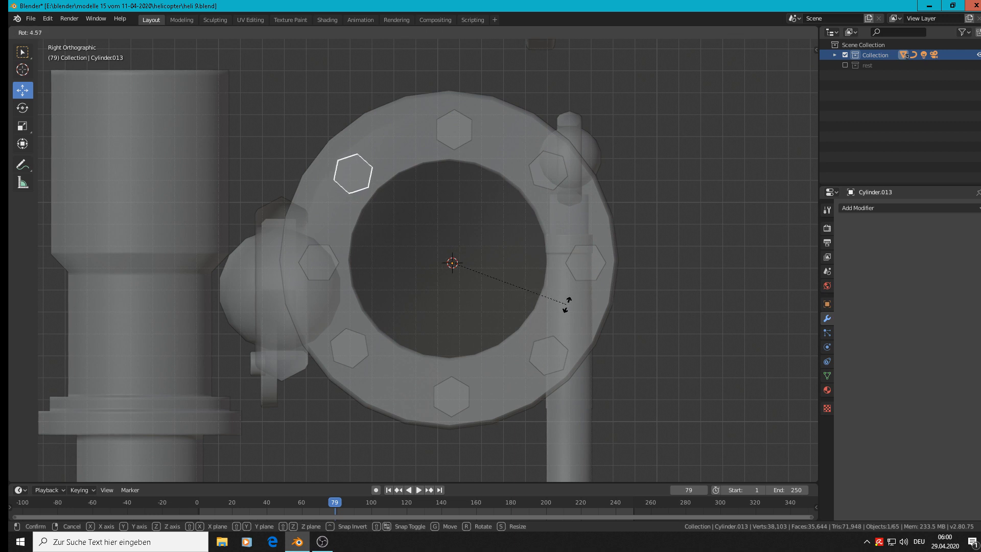
{"action": "left_click", "coordinate": [565, 307]}
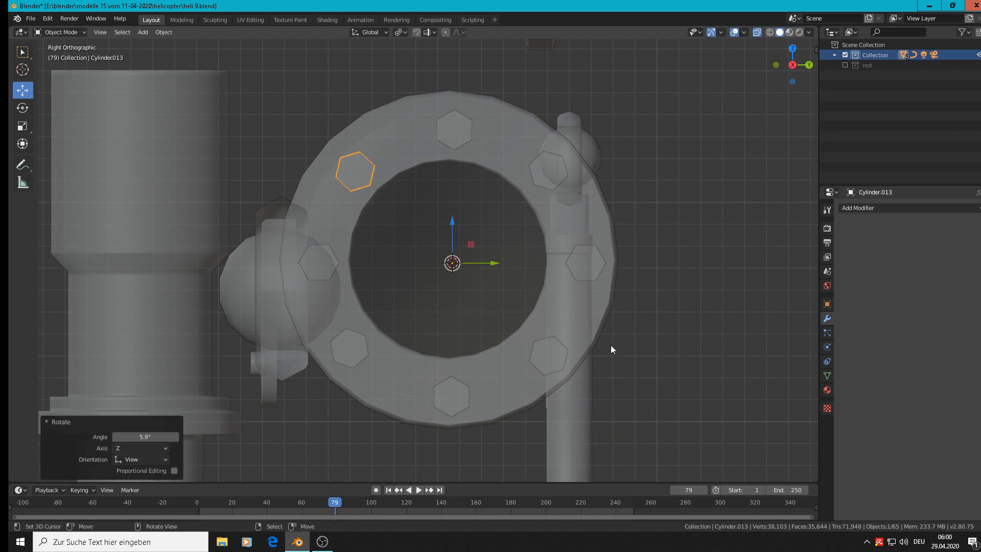
{"action": "left_click", "coordinate": [561, 363]}
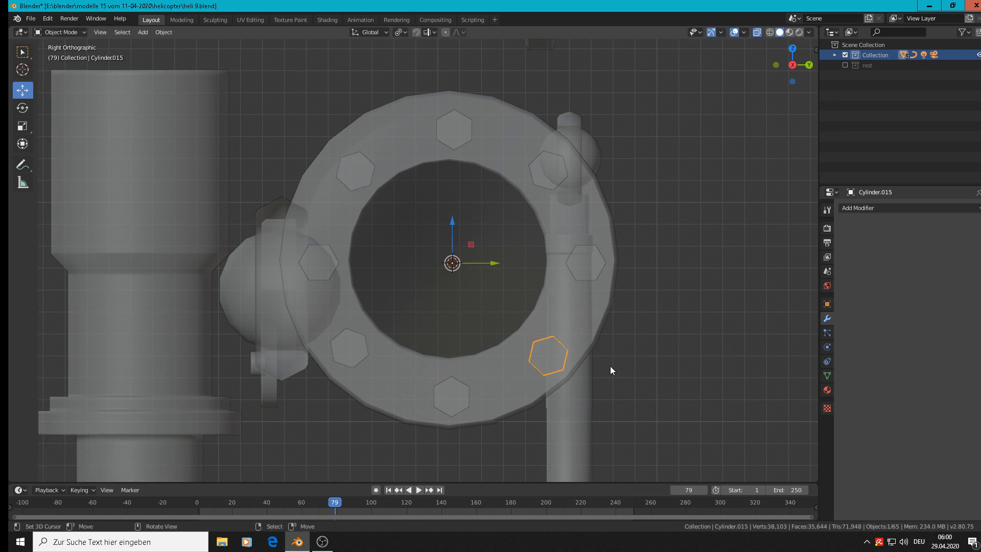
{"action": "key", "text": "r"}
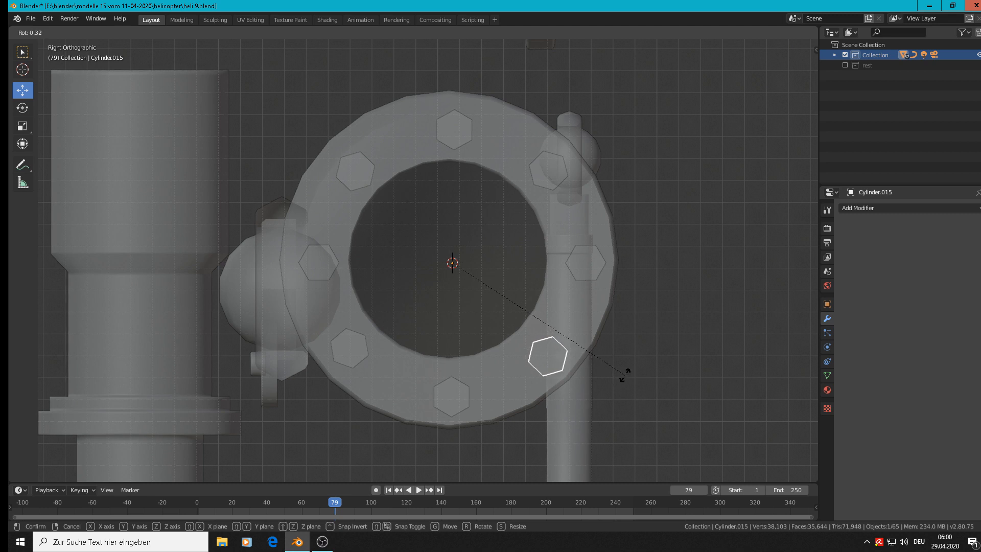
{"action": "left_click", "coordinate": [624, 375]}
Switch to material preview shading and compare the bolted hub with the reference photos from an angled view
{"action": "scroll", "coordinate": [625, 375], "scroll_direction": "down", "scroll_amount": 3}
{"action": "key", "text": "Tab"}
{"action": "mouse_move", "coordinate": [625, 379]}
{"action": "middle_mouse_down"}
{"action": "mouse_move", "coordinate": [614, 383]}
{"action": "mouse_move", "coordinate": [632, 390]}
{"action": "middle_mouse_up"}
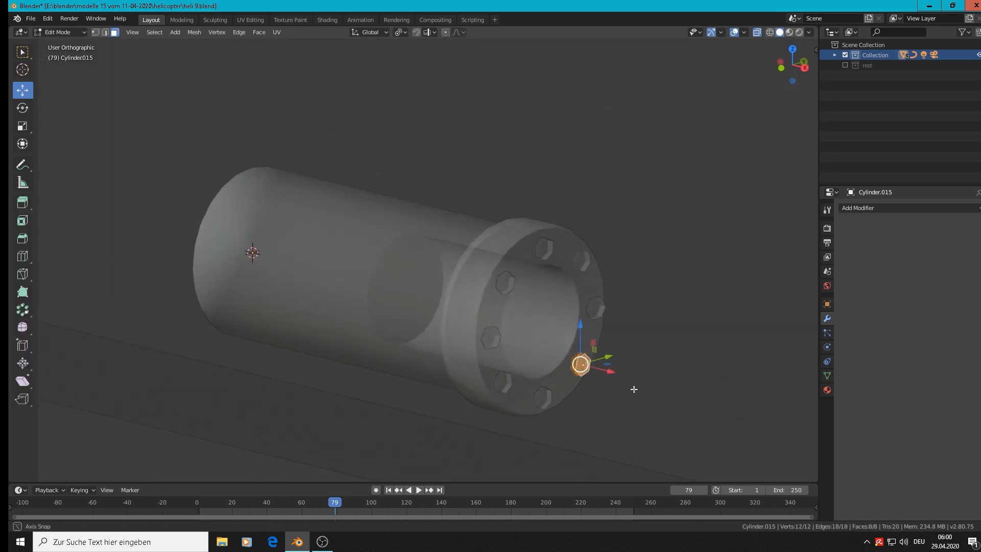
{"action": "left_click", "coordinate": [790, 33]}
{"action": "scroll", "coordinate": [710, 168], "scroll_direction": "down", "scroll_amount": 3}
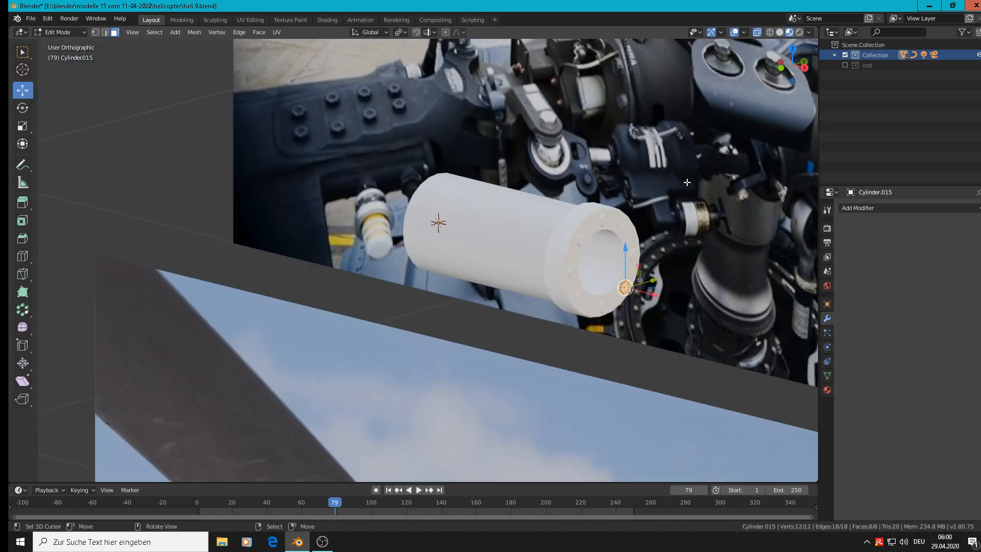
{"action": "scroll", "coordinate": [715, 291], "scroll_direction": "down", "scroll_amount": 2}
{"action": "scroll", "coordinate": [706, 258], "scroll_direction": "down", "scroll_amount": 3}
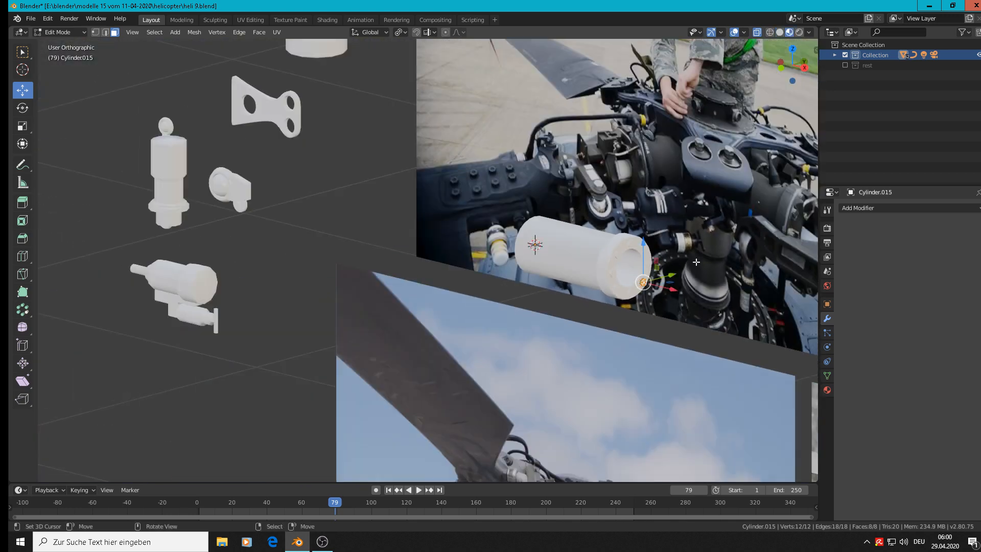
{"action": "scroll", "coordinate": [704, 265], "scroll_direction": "up", "scroll_amount": 3}
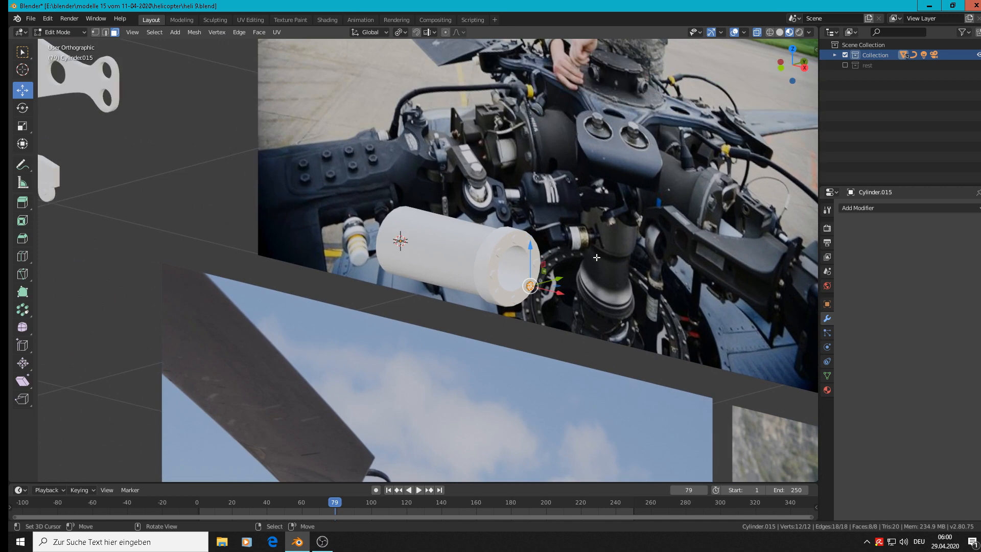
{"action": "scroll", "coordinate": [473, 262], "scroll_direction": "up", "scroll_amount": 2}
{"action": "scroll", "coordinate": [472, 262], "scroll_direction": "up", "scroll_amount": 1}
{"action": "scroll", "coordinate": [476, 298], "scroll_direction": "up", "scroll_amount": 1}
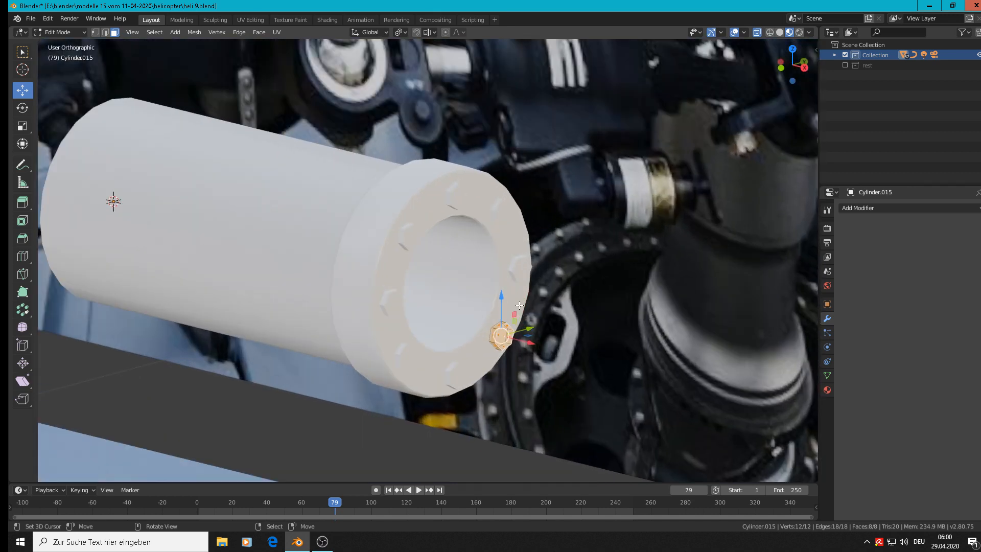
Select all eight bolt heads and the flanged hub in Object Mode and join them into one object
{"action": "key", "text": "Tab"}
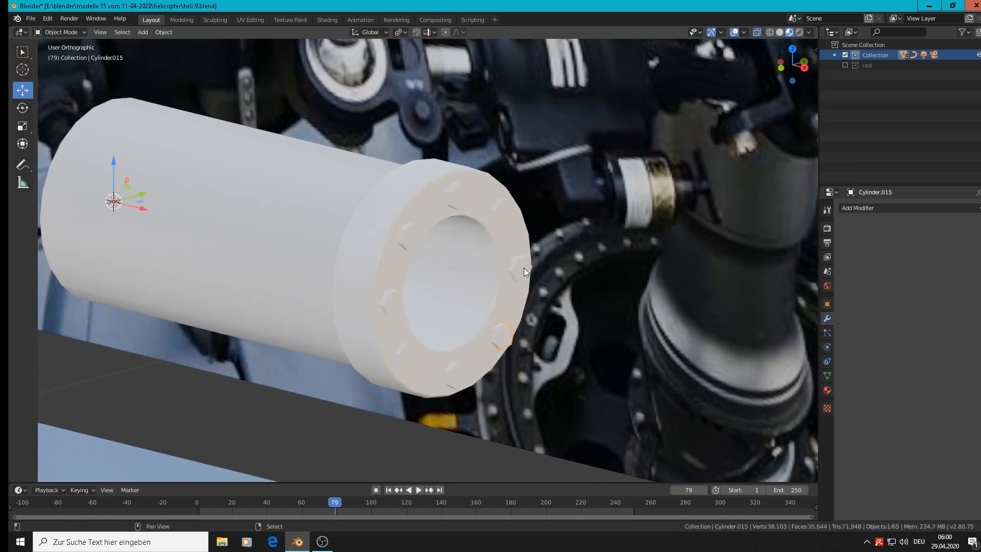
{"action": "left_click", "coordinate": [523, 268], "text": "shift"}
{"action": "left_click", "coordinate": [494, 211], "text": "shift"}
{"action": "left_click", "coordinate": [451, 202], "text": "shift"}
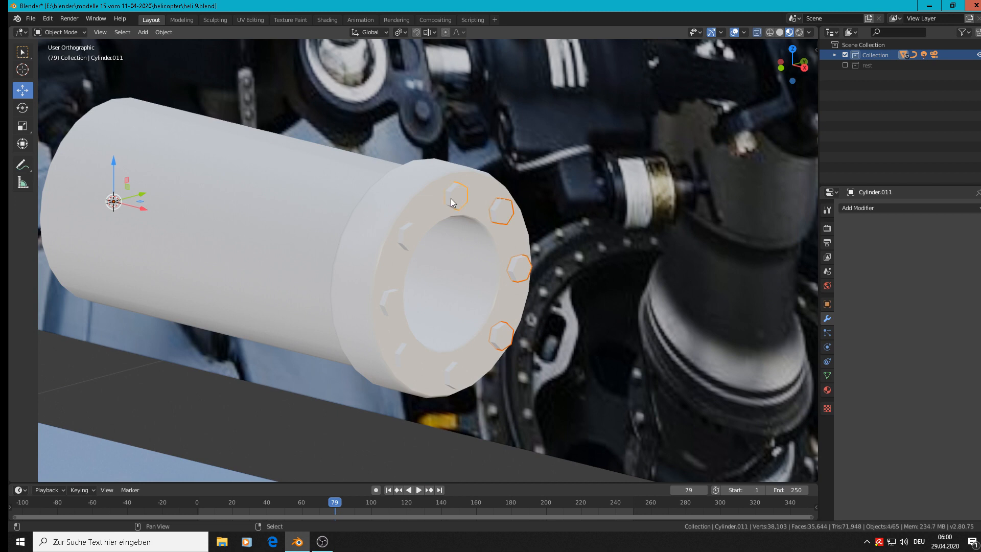
{"action": "left_click", "coordinate": [400, 238], "text": "shift"}
{"action": "left_click", "coordinate": [391, 303], "text": "shift"}
{"action": "left_click", "coordinate": [409, 354], "text": "shift"}
{"action": "left_click", "coordinate": [452, 369], "text": "shift"}
{"action": "left_click", "coordinate": [446, 315], "text": "shift"}
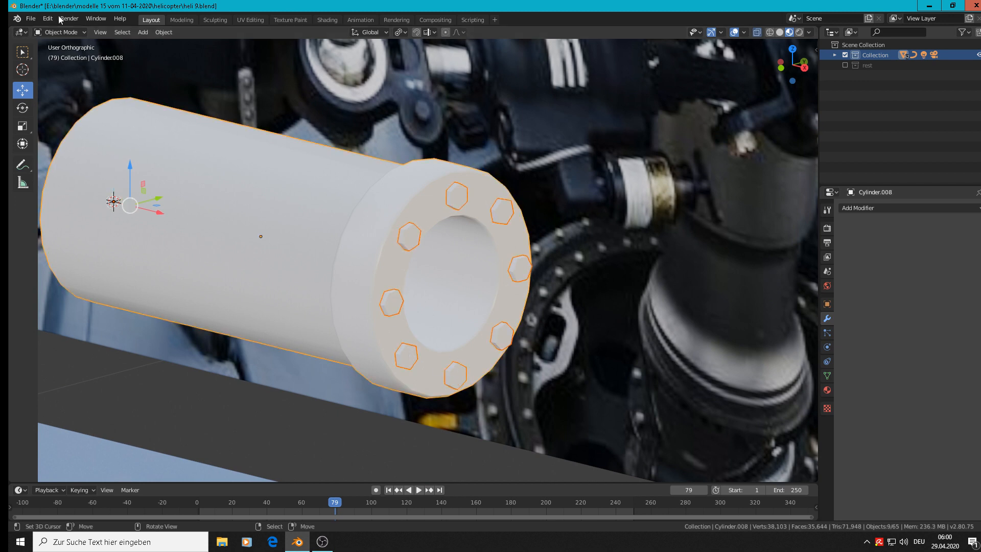
{"action": "left_click", "coordinate": [163, 33]}
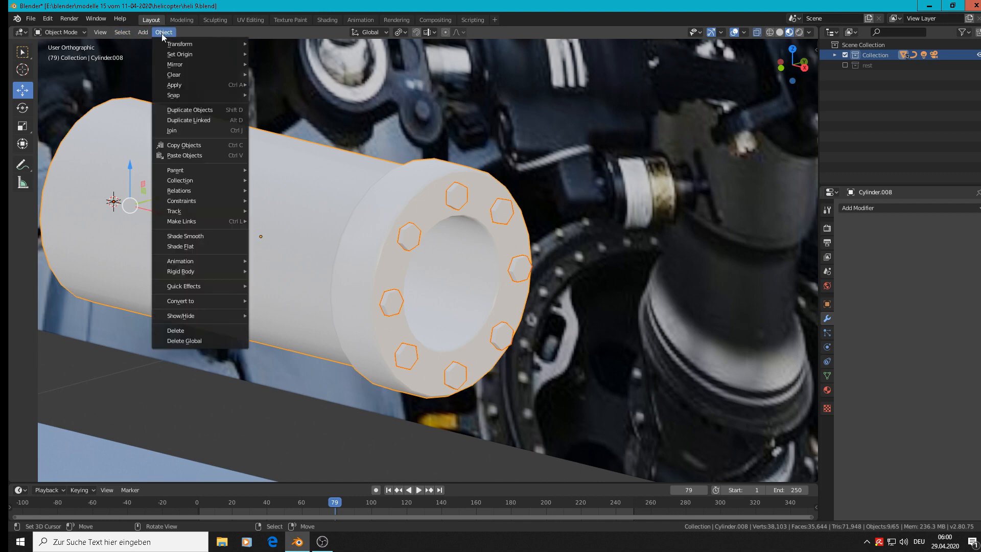
{"action": "left_click", "coordinate": [196, 131]}
Move the joined hub -0.94 m along the global X axis, off the reference photo to the other finished parts
{"action": "scroll", "coordinate": [319, 177], "scroll_direction": "down", "scroll_amount": 4}
{"action": "scroll", "coordinate": [319, 176], "scroll_direction": "down", "scroll_amount": 3}
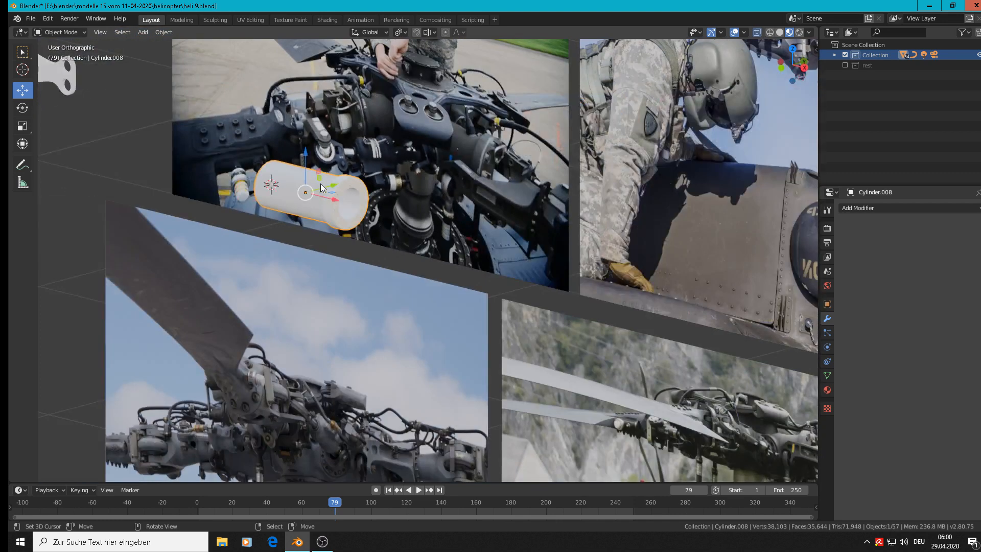
{"action": "scroll", "coordinate": [321, 183], "scroll_direction": "down", "scroll_amount": 1}
{"action": "scroll", "coordinate": [321, 186], "scroll_direction": "up", "scroll_amount": 1}
{"action": "scroll", "coordinate": [321, 186], "scroll_direction": "up", "scroll_amount": 1}
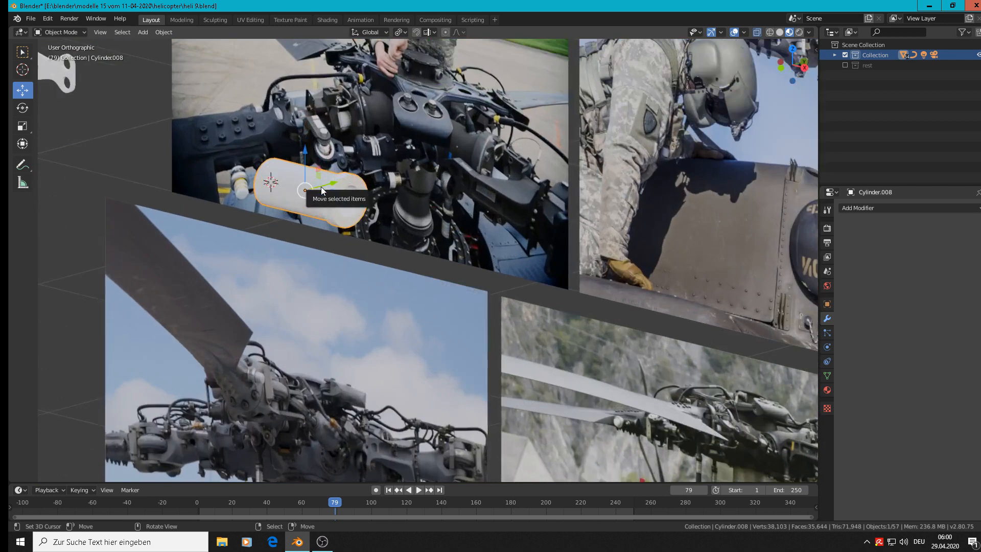
{"action": "scroll", "coordinate": [418, 191], "scroll_direction": "down", "scroll_amount": 1}
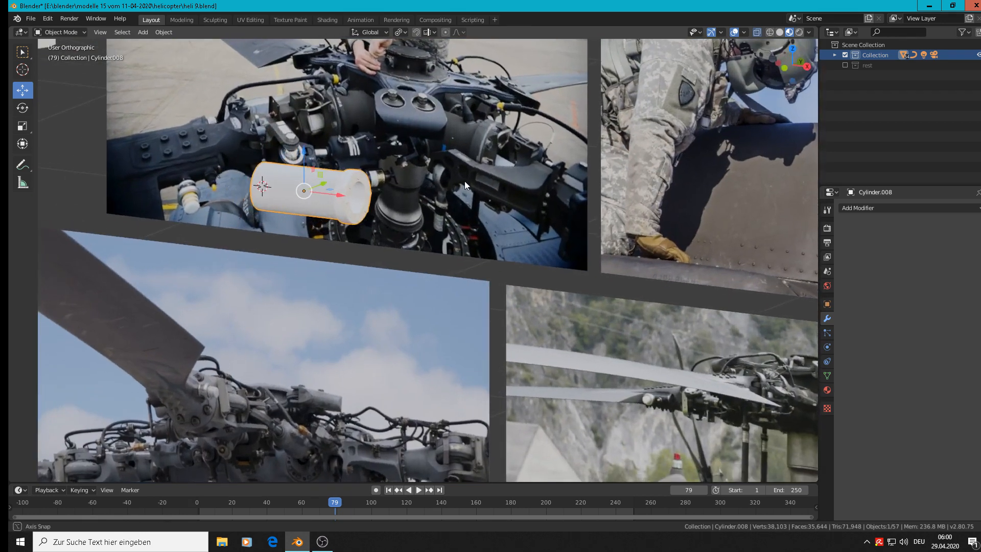
{"action": "scroll", "coordinate": [347, 198], "scroll_direction": "down", "scroll_amount": 4}
{"action": "left_click_drag", "start_coordinate": [345, 195], "coordinate": [210, 160]}
{"action": "scroll", "coordinate": [210, 160], "scroll_direction": "up", "scroll_amount": 1}
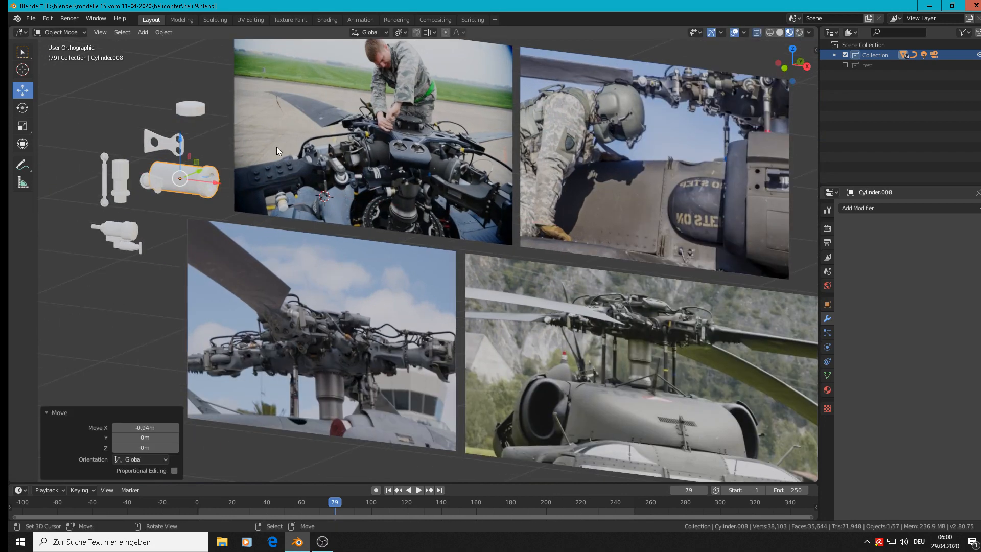
Place the 3D cursor just beyond the hub's flange and add a 12-vertex mesh cylinder there
{"action": "scroll", "coordinate": [399, 151], "scroll_direction": "up", "scroll_amount": 8}
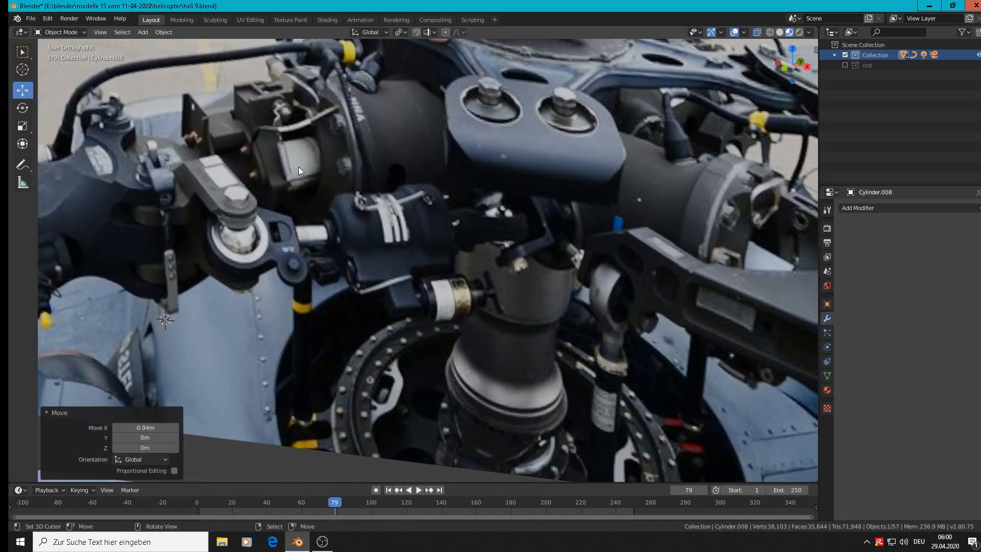
{"action": "scroll", "coordinate": [302, 170], "scroll_direction": "down", "scroll_amount": 5}
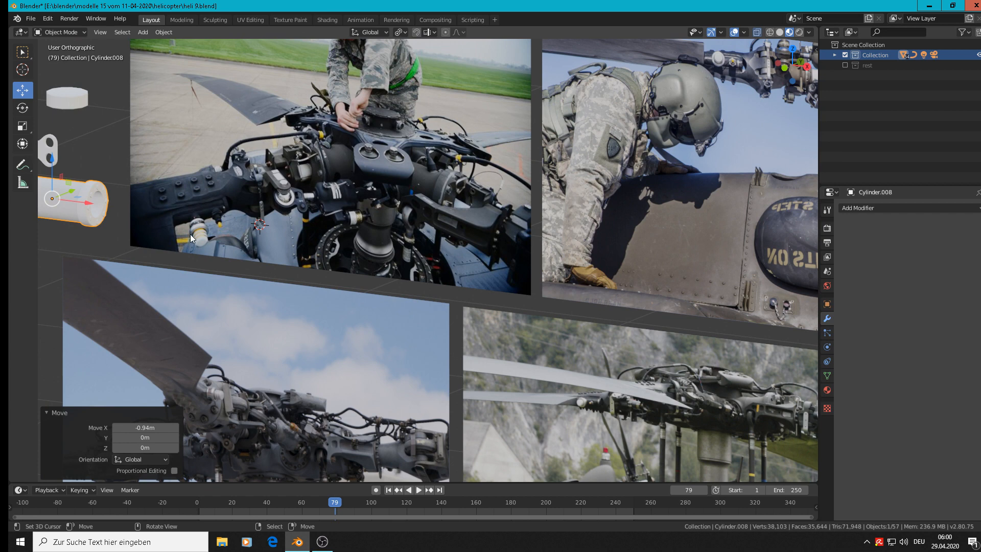
{"action": "mouse_move", "coordinate": [118, 204]}
{"action": "middle_mouse_down"}
{"action": "mouse_move", "coordinate": [155, 192]}
{"action": "mouse_move", "coordinate": [130, 201]}
{"action": "middle_mouse_up"}
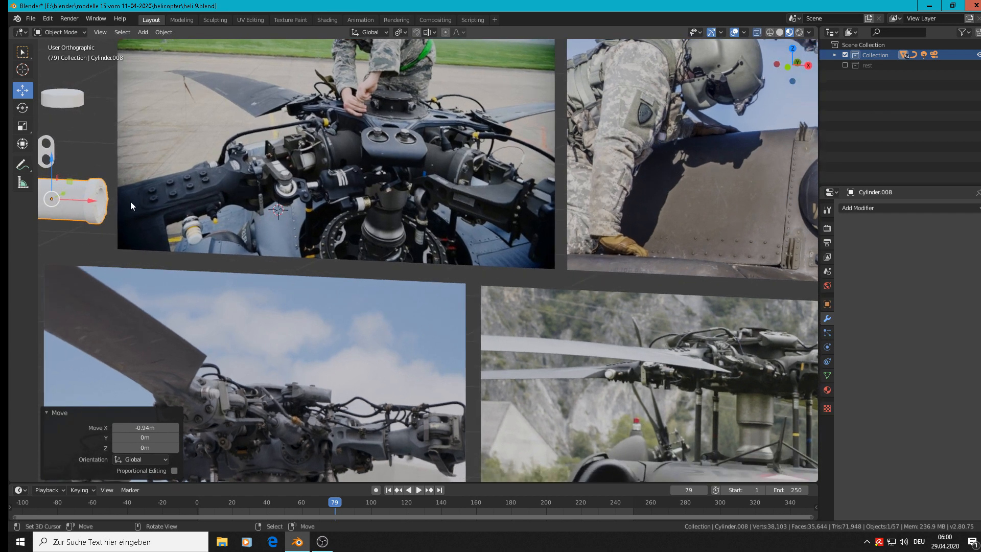
{"action": "left_click", "coordinate": [116, 202]}
{"action": "left_click", "coordinate": [148, 32]}
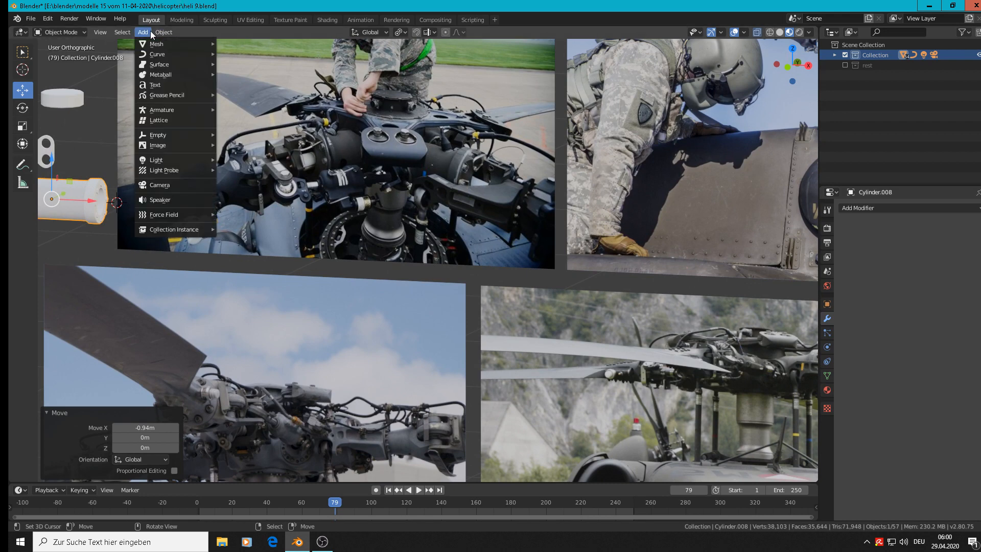
{"action": "mouse_move", "coordinate": [152, 44]}
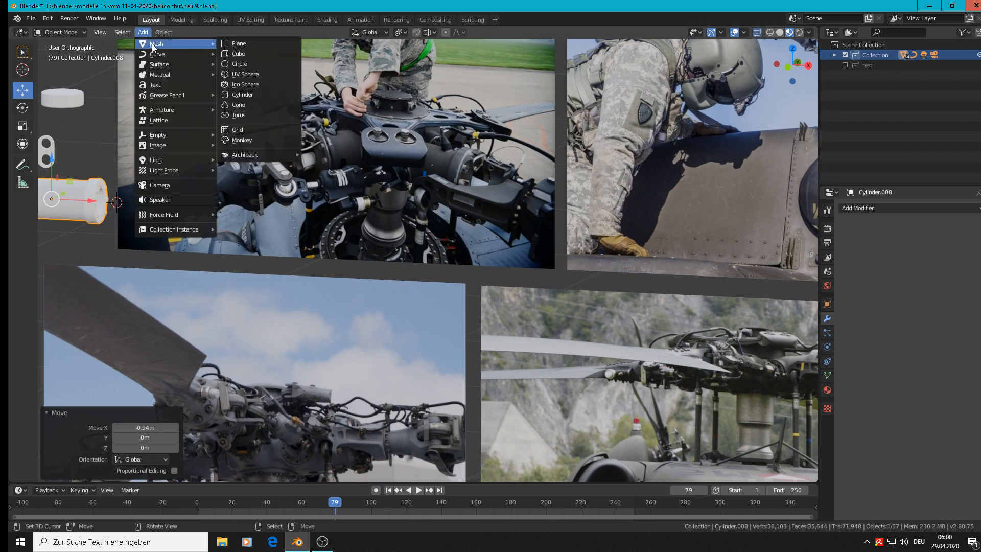
{"action": "left_click", "coordinate": [249, 95]}
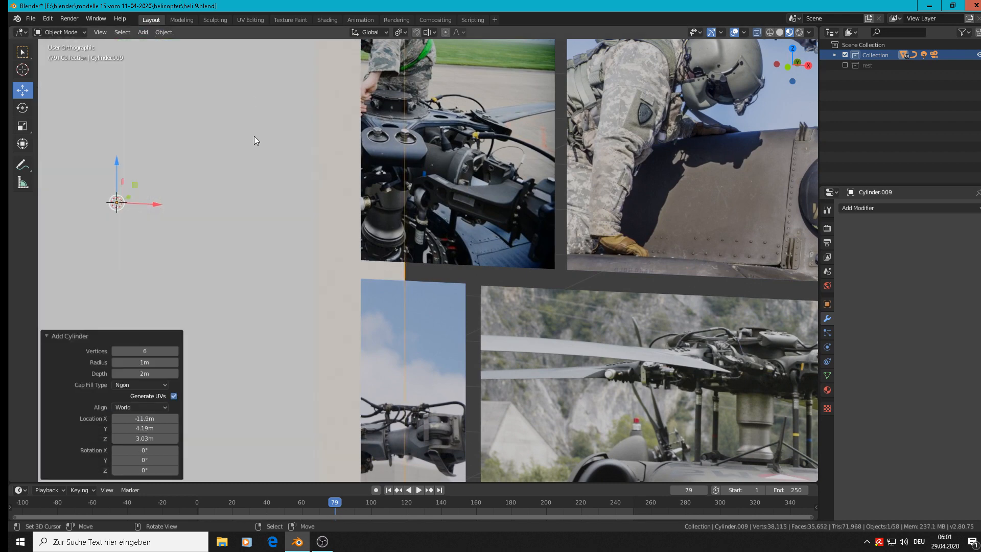
{"action": "left_click", "coordinate": [152, 351]}
{"action": "type", "text": "12"}
{"action": "key", "text": "Return"}
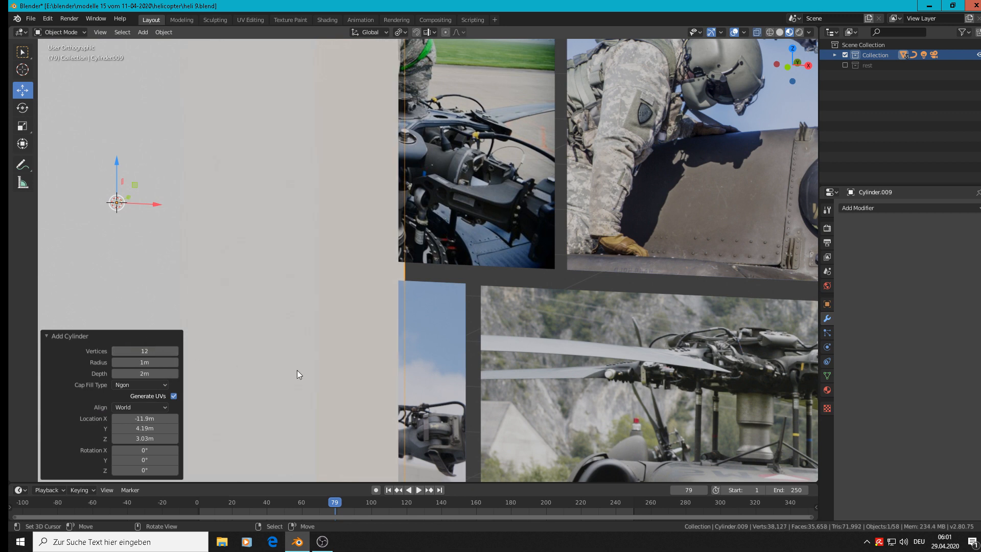
Shrink the new cylinder uniformly by a factor of -0.032 and again by 0.839 so it fits beside the hub flange
{"action": "key", "text": "s"}
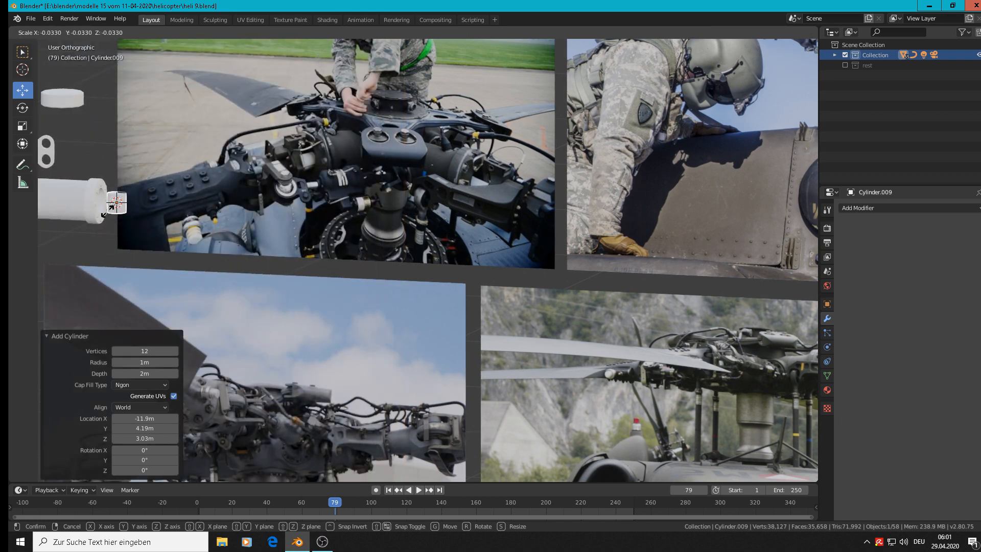
{"action": "left_click", "coordinate": [112, 206]}
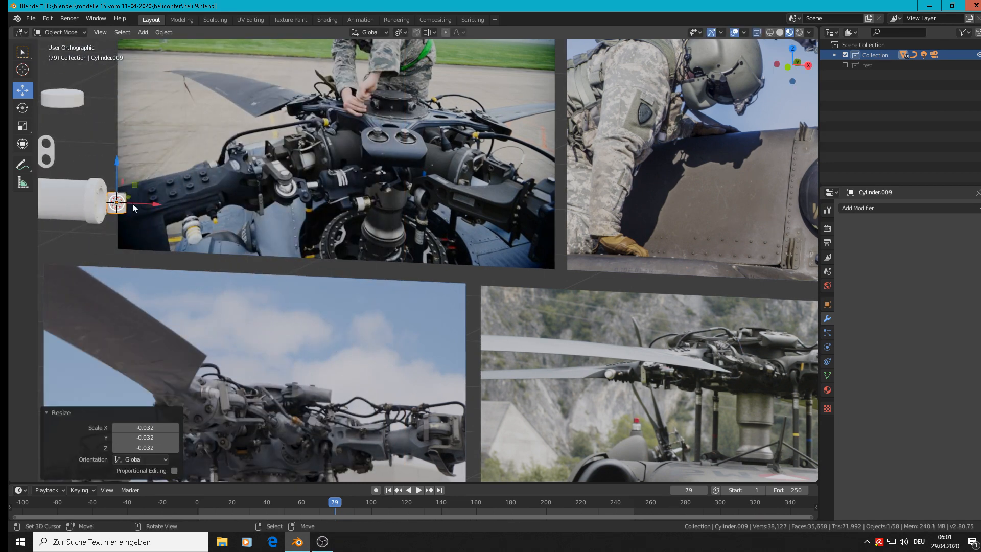
{"action": "middle_click_drag", "start_coordinate": [350, 178], "coordinate": [406, 190], "text": "shift"}
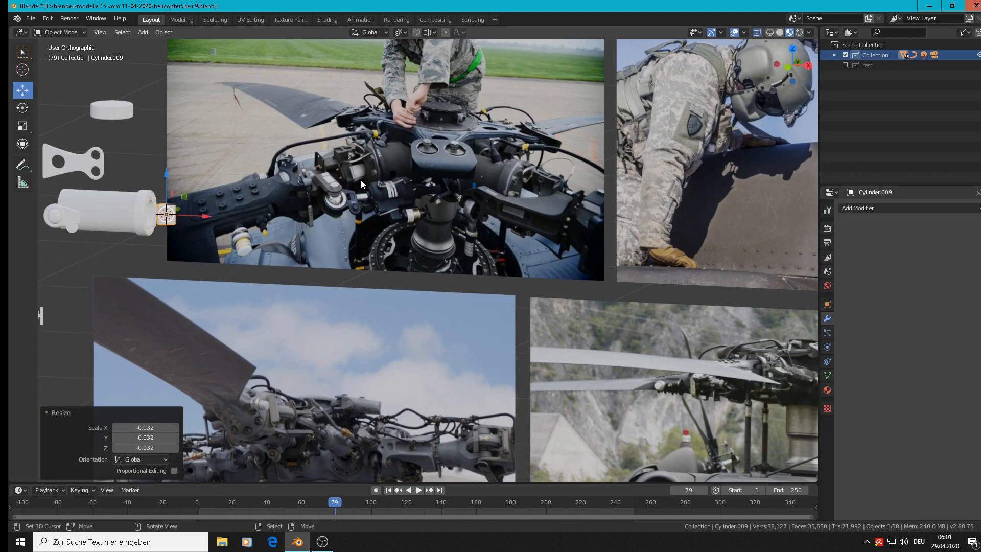
{"action": "scroll", "coordinate": [178, 213], "scroll_direction": "up", "scroll_amount": 6}
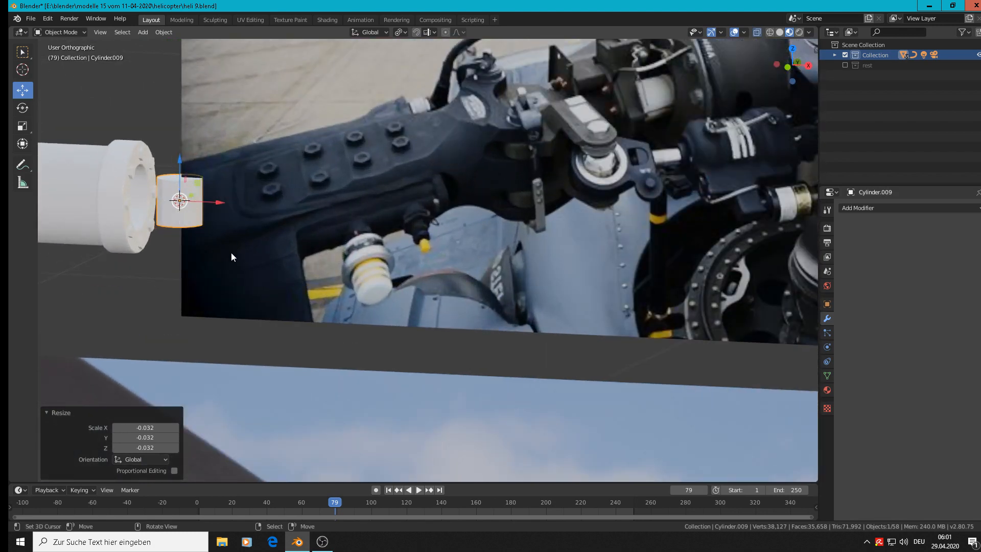
{"action": "key", "text": "s"}
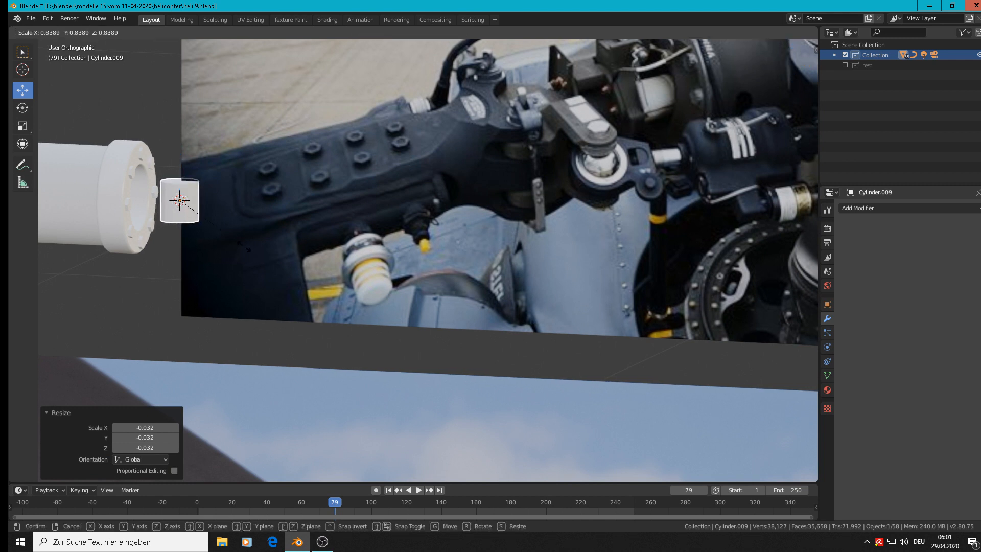
{"action": "left_click", "coordinate": [318, 256]}
Rotate the small cylinder 90° about the global Y axis and stretch it by 1.845 along X into a short shaft
{"action": "type", "text": "ry"}
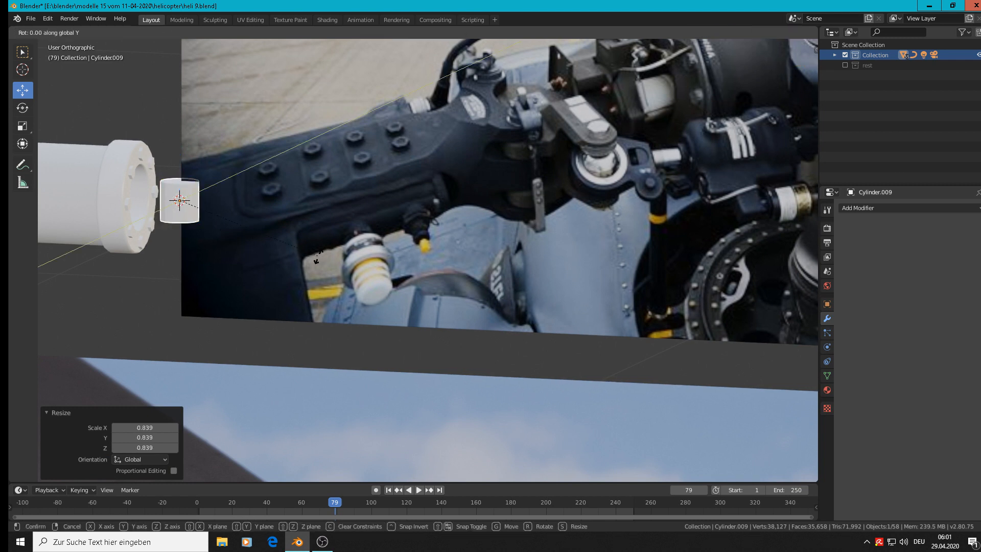
{"action": "type", "text": "90"}
{"action": "key", "text": "Return"}
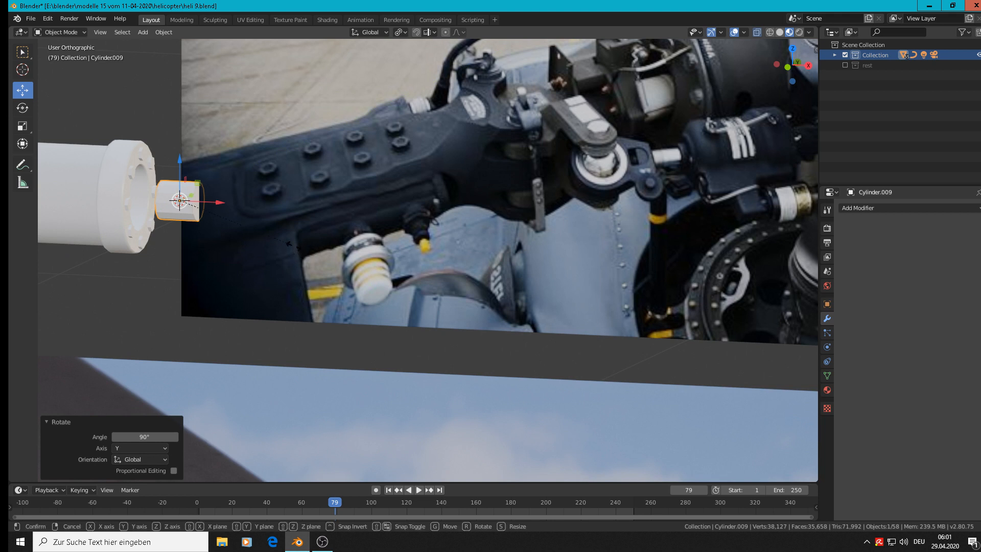
{"action": "key", "text": "s"}
{"action": "key", "text": "x"}
{"action": "left_click", "coordinate": [400, 258]}
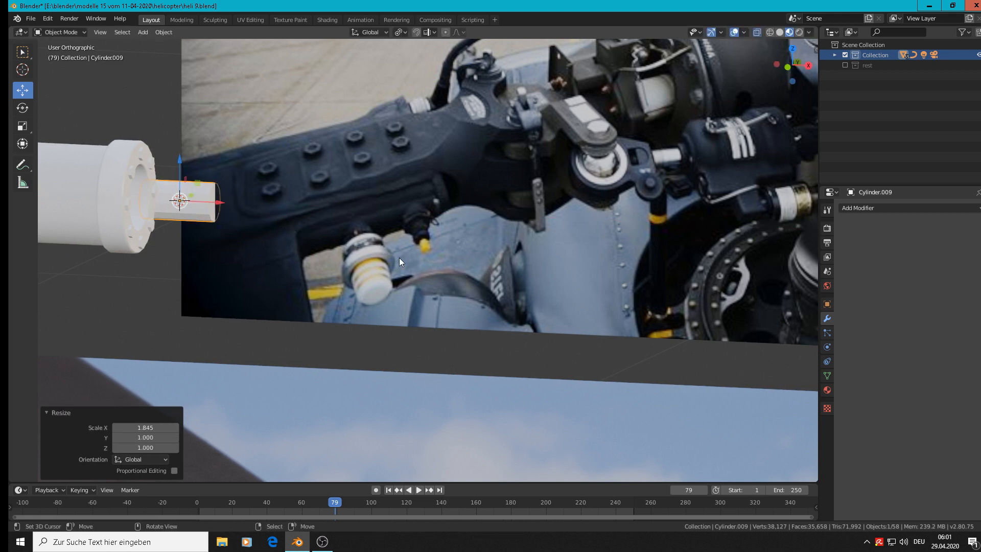
Move the short shaft -0.0204 m along the global X axis and shade it smooth
{"action": "key", "text": "g"}
{"action": "key", "text": "x"}
{"action": "key", "text": "Return"}
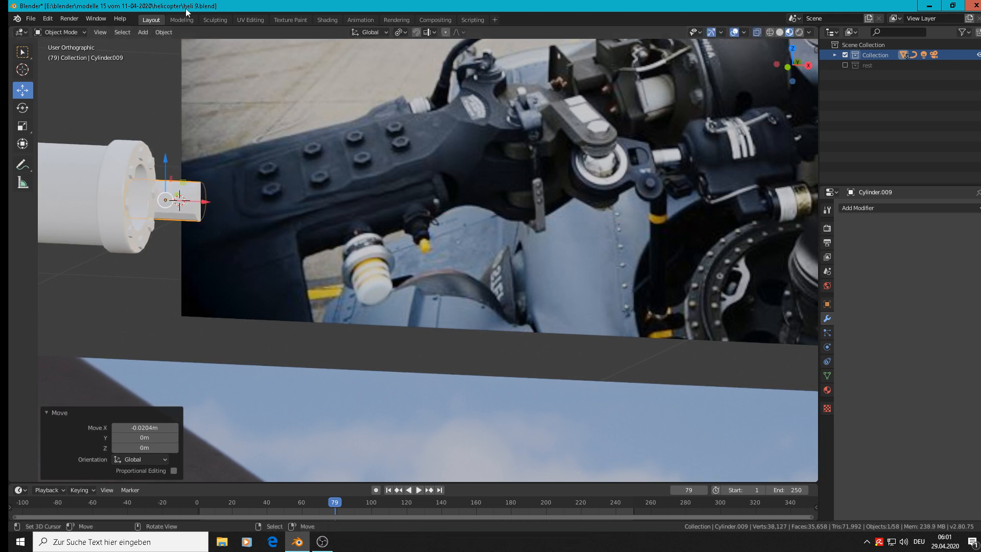
{"action": "left_click", "coordinate": [173, 33]}
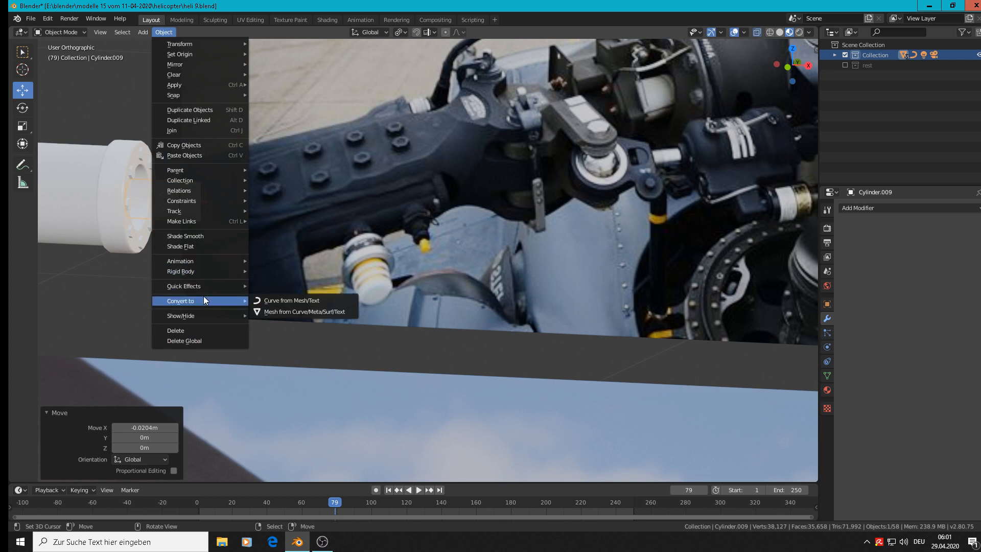
{"action": "left_click", "coordinate": [219, 233]}
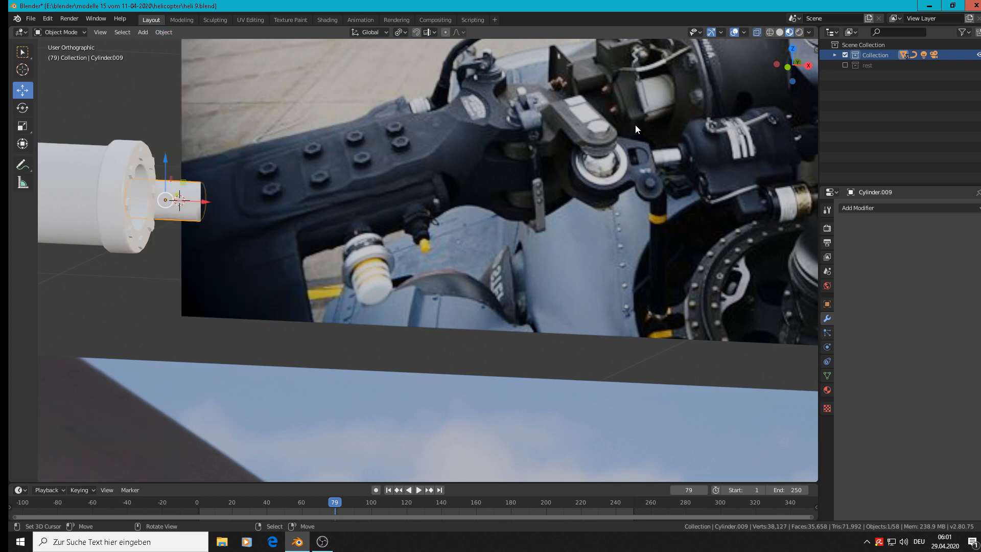
Duplicate the short shaft and move the copy 0.103 m along the global X axis
{"action": "middle_click_drag", "start_coordinate": [634, 88], "coordinate": [476, 180], "text": "shift"}
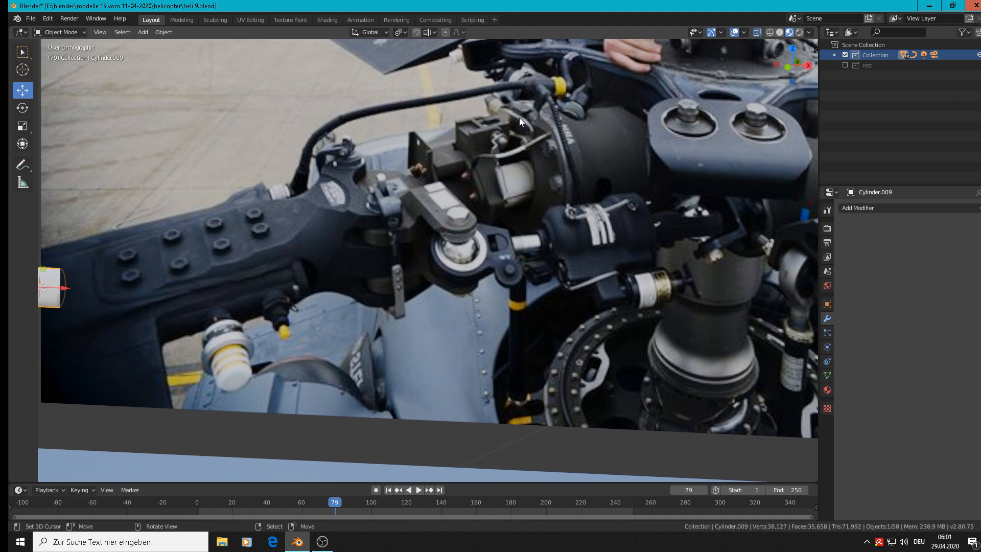
{"action": "scroll", "coordinate": [511, 131], "scroll_direction": "down", "scroll_amount": 2}
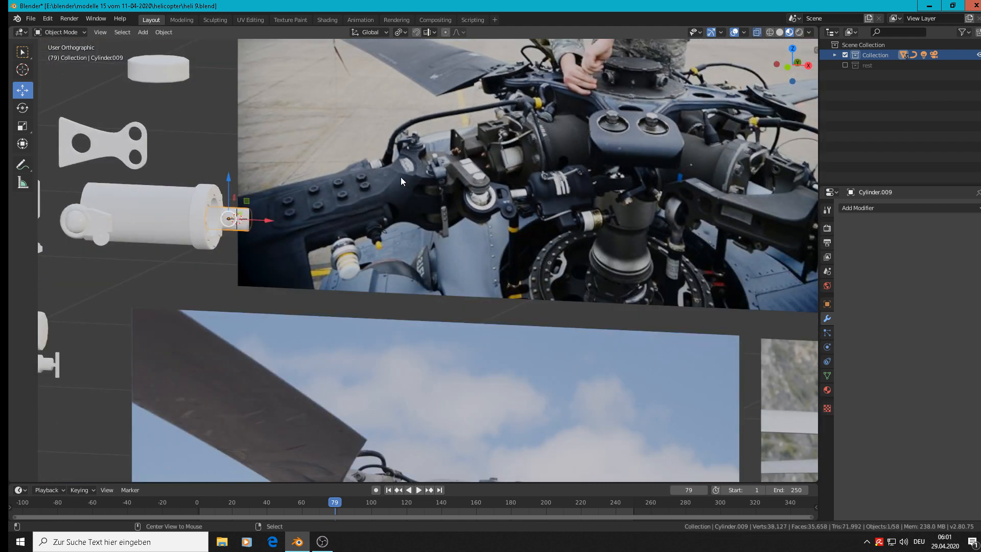
{"action": "scroll", "coordinate": [277, 221], "scroll_direction": "up", "scroll_amount": 2}
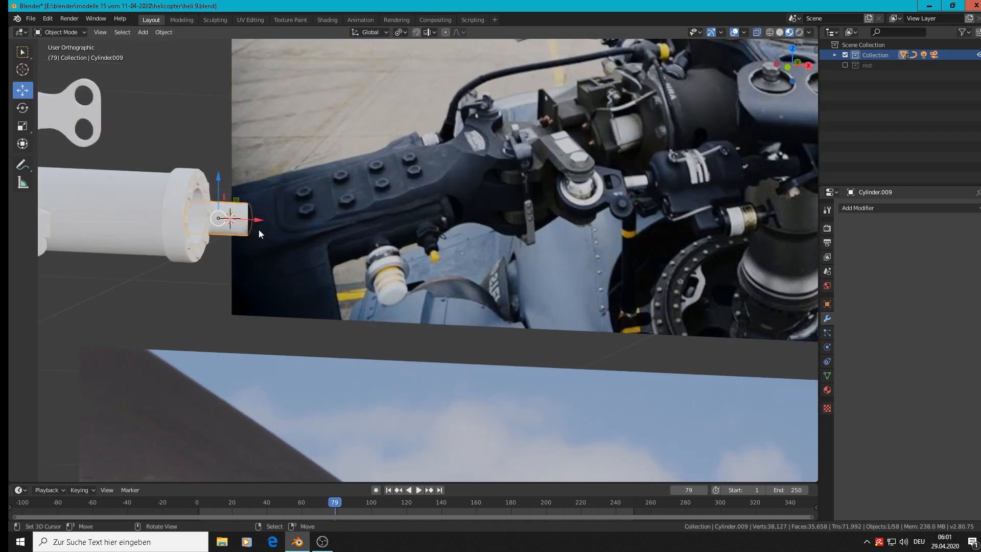
{"action": "key", "text": "shift+d"}
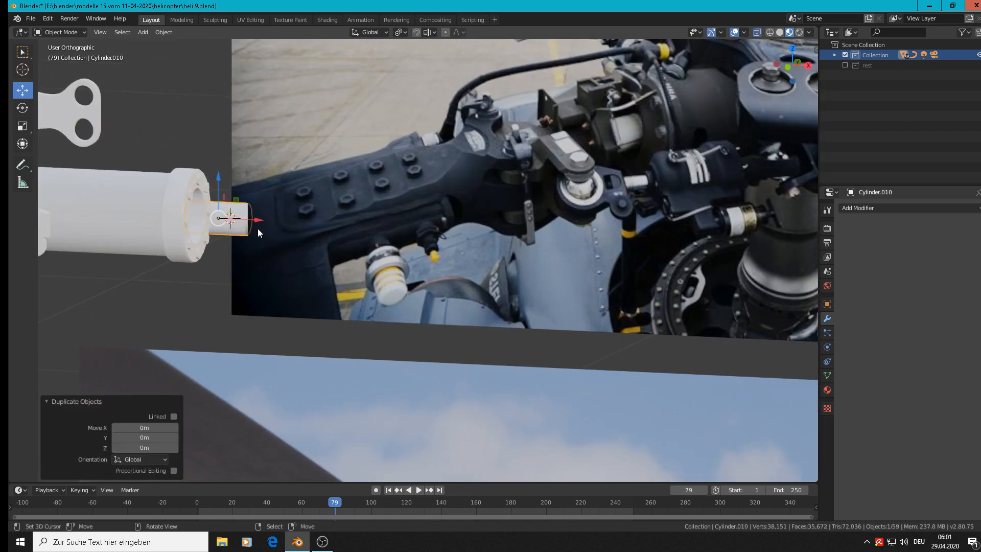
{"action": "key", "text": "x"}
{"action": "left_click", "coordinate": [314, 230]}
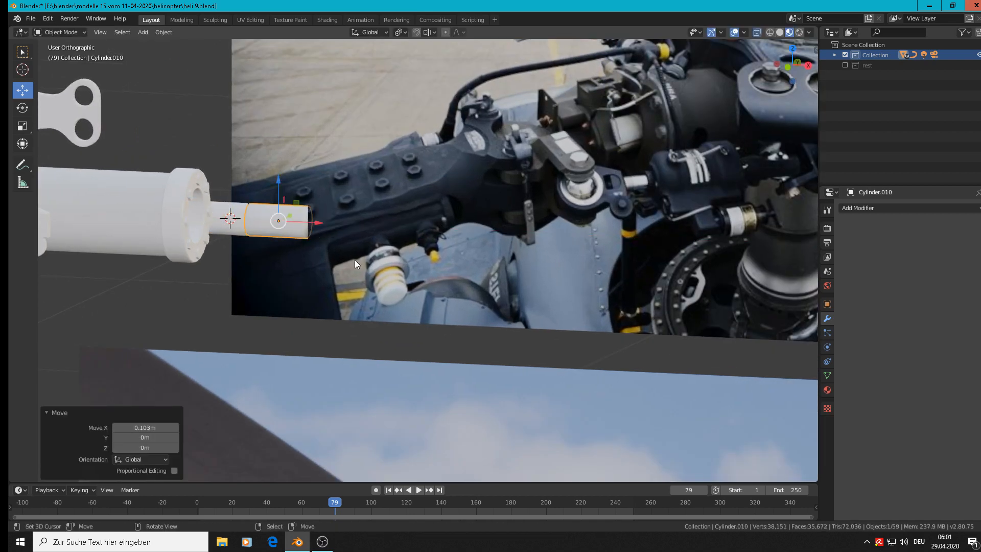
Scale the copied shaft uniformly by 2.358 and back down by 0.775 to make it wider than the original
{"action": "key", "text": "s"}
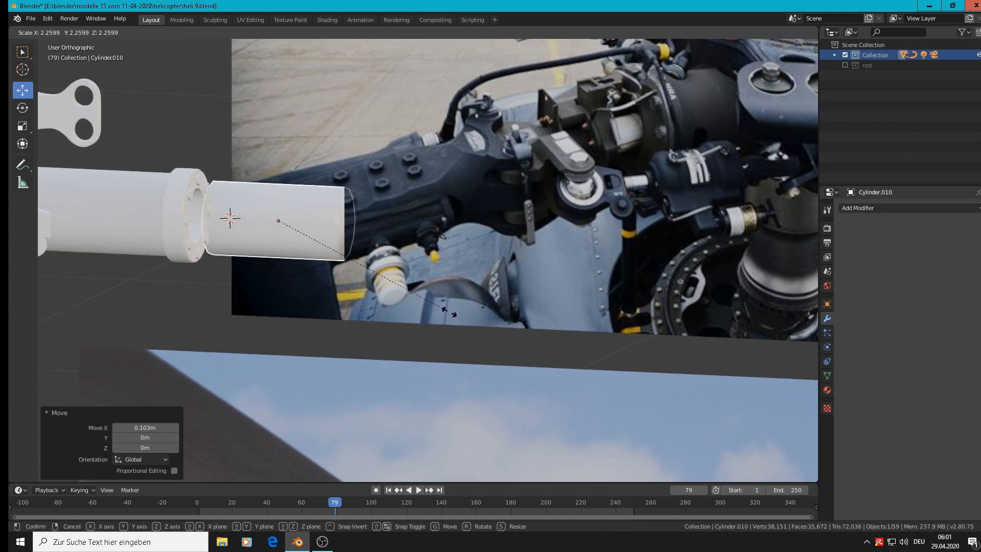
{"action": "left_click", "coordinate": [457, 313]}
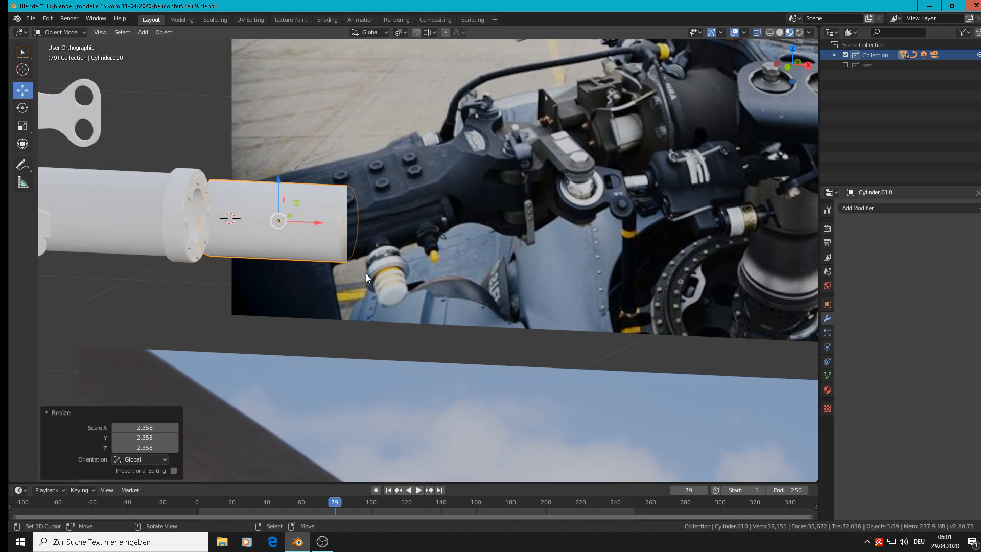
{"action": "key", "text": "s"}
{"action": "left_click", "coordinate": [344, 263]}
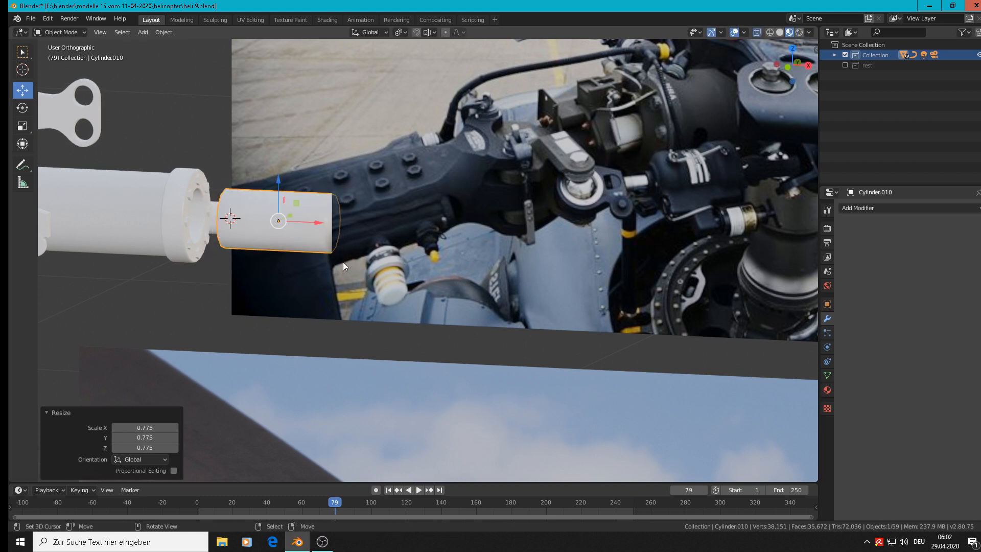
Flatten the copied cylinder into a thin disc by scaling it along X by 0.171 and again by about 0.54
{"action": "key", "text": "s"}
{"action": "key", "text": "x"}
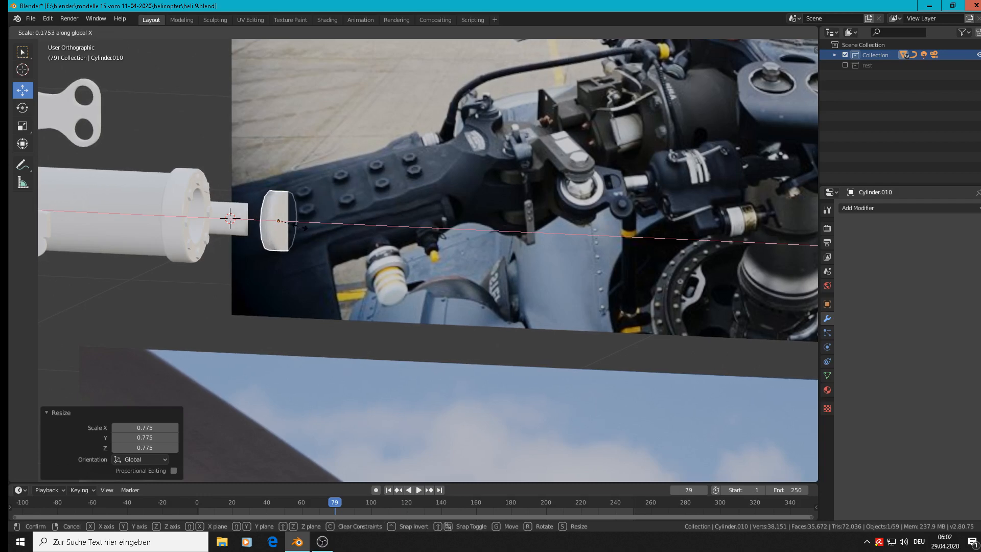
{"action": "left_click", "coordinate": [298, 227]}
{"action": "middle_click_drag", "start_coordinate": [378, 247], "coordinate": [423, 272]}
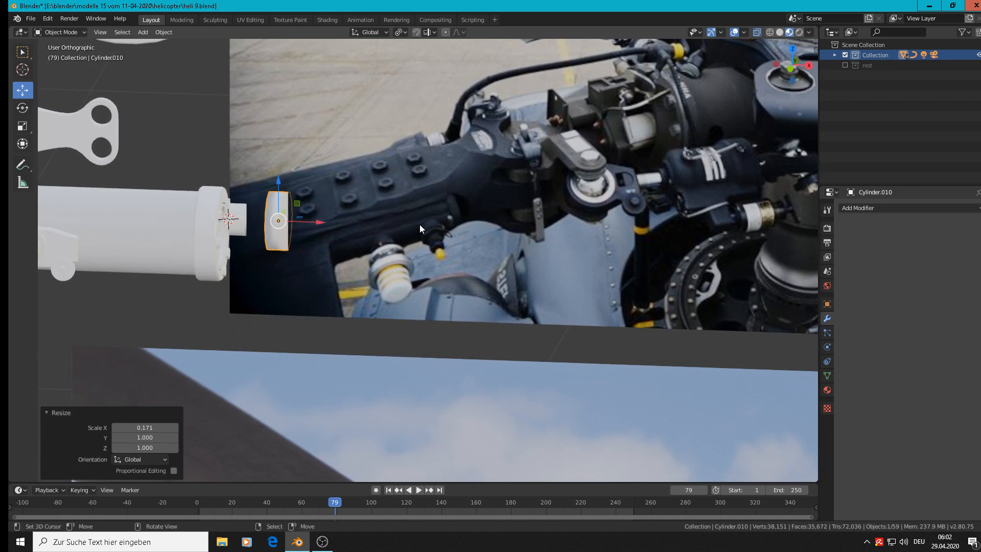
{"action": "key", "text": "s"}
{"action": "key", "text": "x"}
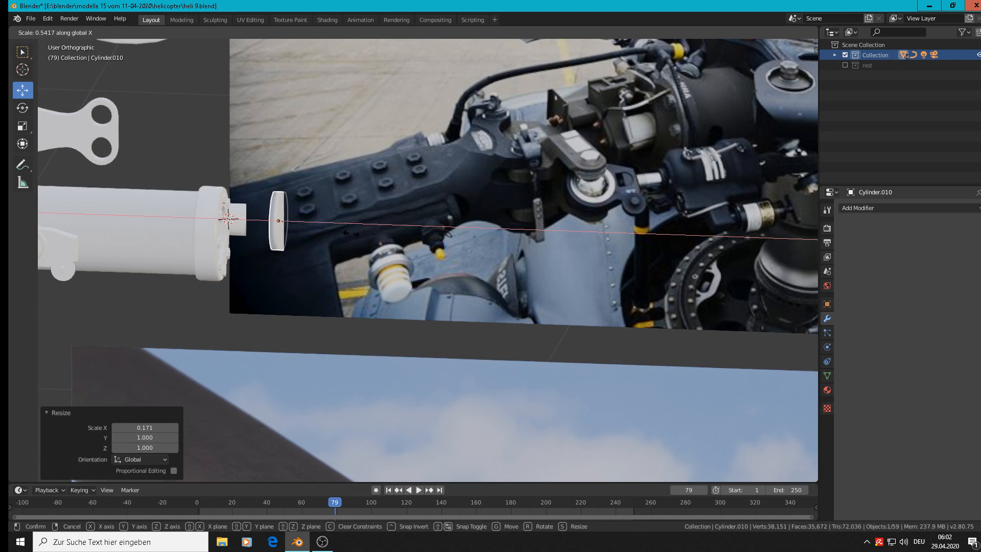
{"action": "left_click", "coordinate": [351, 234]}
From the top view, move the short shaft 0.0509 m in X and -0.276 m in Y into the hub's flange
{"action": "middle_click_drag", "start_coordinate": [351, 234], "coordinate": [208, 177]}
{"action": "left_click", "coordinate": [234, 190]}
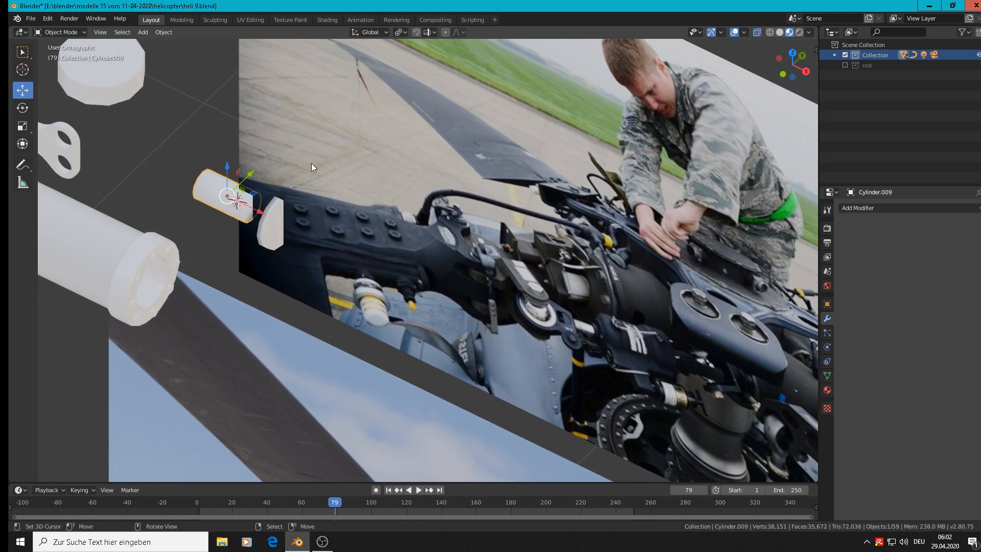
{"action": "key", "text": "KP_7"}
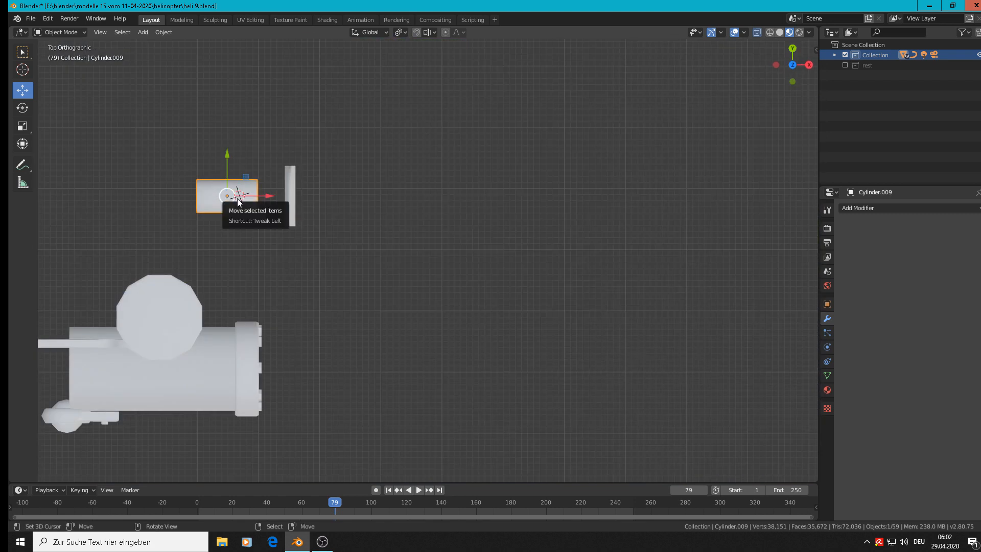
{"action": "left_click_drag", "start_coordinate": [237, 198], "coordinate": [268, 367]}
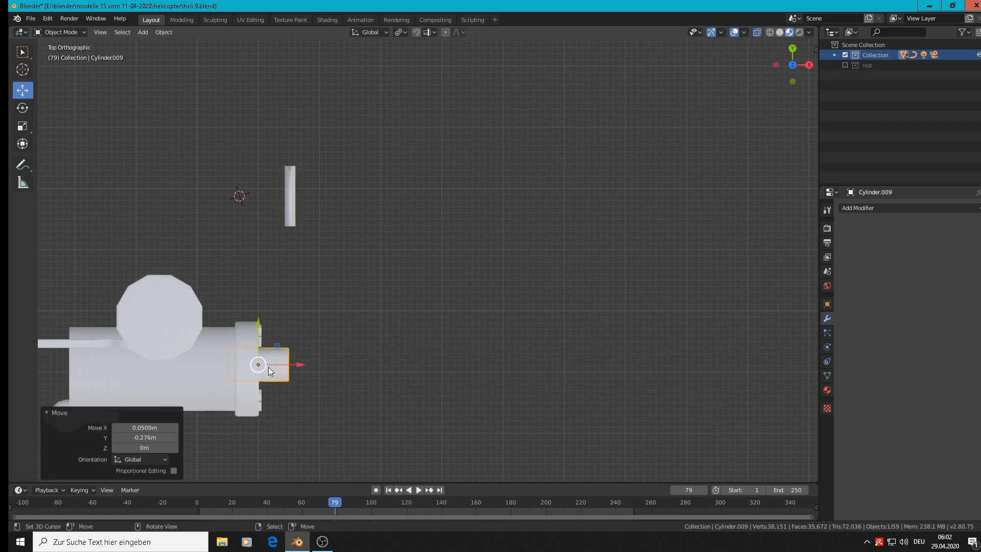
{"action": "left_click_drag", "start_coordinate": [258, 332], "coordinate": [258, 334]}
Move the thin disc 0.00334 m in X and -0.278 m in Y onto the outer end of the shaft
{"action": "right_click_drag", "start_coordinate": [290, 198], "coordinate": [311, 372]}
{"action": "left_click_drag", "start_coordinate": [311, 372], "coordinate": [293, 369]}
{"action": "middle_click_drag", "start_coordinate": [293, 369], "coordinate": [292, 259]}
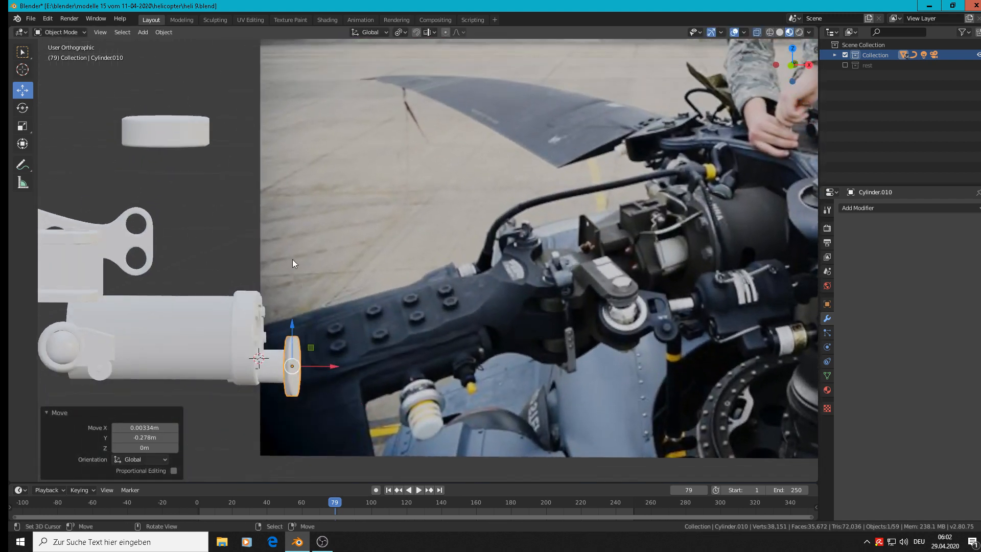
Select the shaft and disc together and raise them 0.0453 m along Z to centre them on the hub's flange
{"action": "scroll", "coordinate": [284, 306], "scroll_direction": "up", "scroll_amount": 2}
{"action": "right_click", "coordinate": [275, 393], "text": "shift"}
{"action": "left_click_drag", "start_coordinate": [275, 357], "coordinate": [281, 317]}
{"action": "middle_click_drag", "start_coordinate": [289, 323], "coordinate": [247, 289]}
{"action": "scroll", "coordinate": [315, 331], "scroll_direction": "down", "scroll_amount": 3}
{"action": "scroll", "coordinate": [335, 324], "scroll_direction": "up", "scroll_amount": 2}
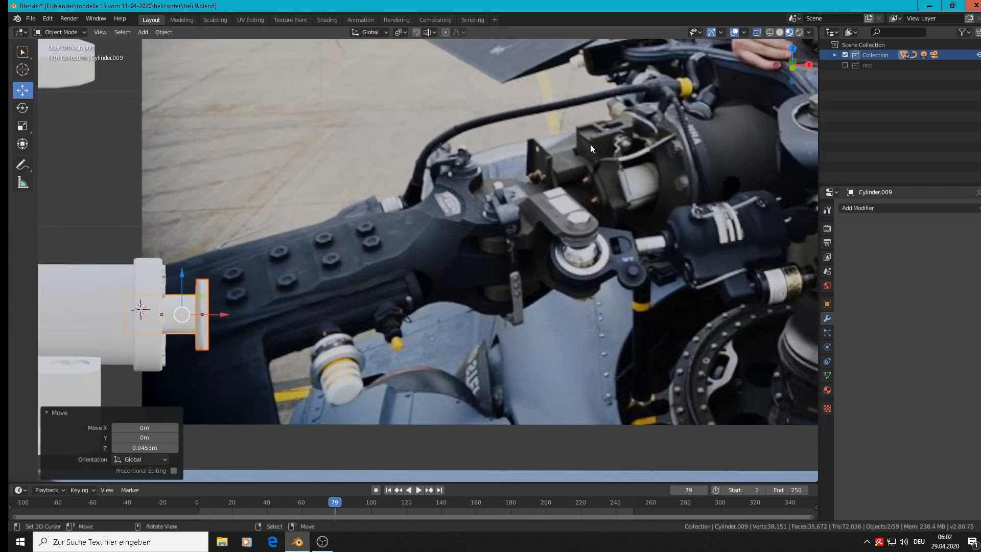
Deselect the shaft and disc, place the 3D cursor just above the disc and add a mesh cube there
{"action": "scroll", "coordinate": [393, 251], "scroll_direction": "down", "scroll_amount": 4}
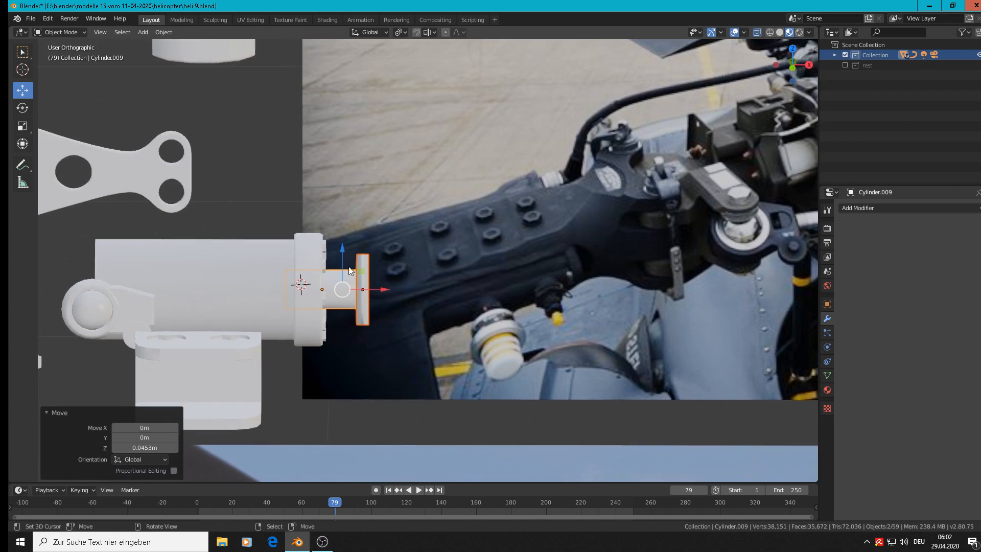
{"action": "scroll", "coordinate": [359, 249], "scroll_direction": "up", "scroll_amount": 2}
{"action": "scroll", "coordinate": [359, 249], "scroll_direction": "down", "scroll_amount": 3}
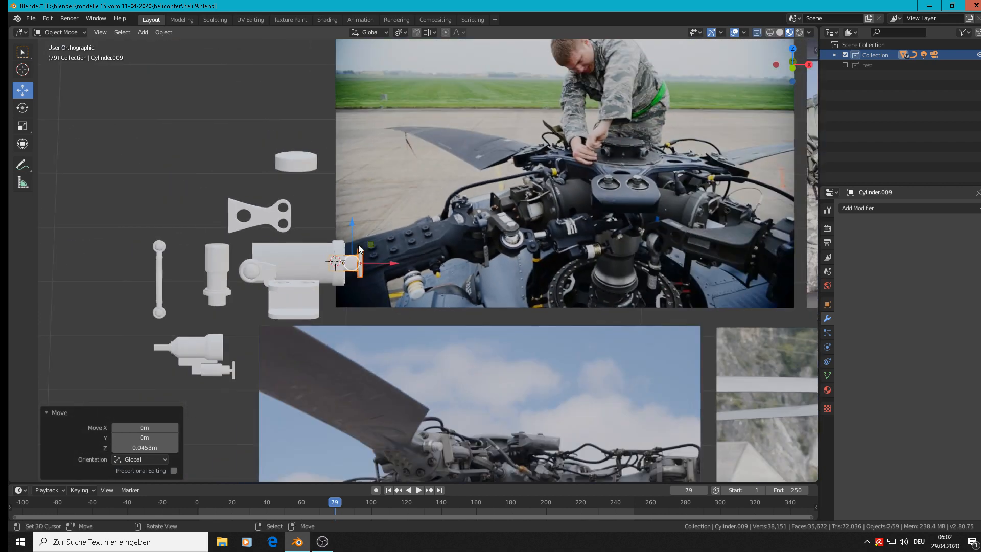
{"action": "scroll", "coordinate": [358, 244], "scroll_direction": "up", "scroll_amount": 7}
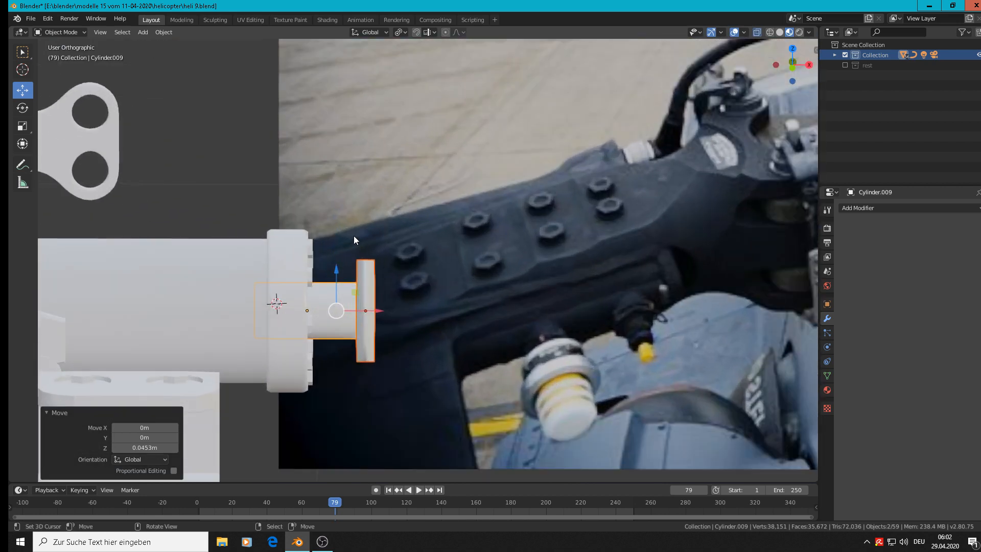
{"action": "left_click", "coordinate": [354, 237]}
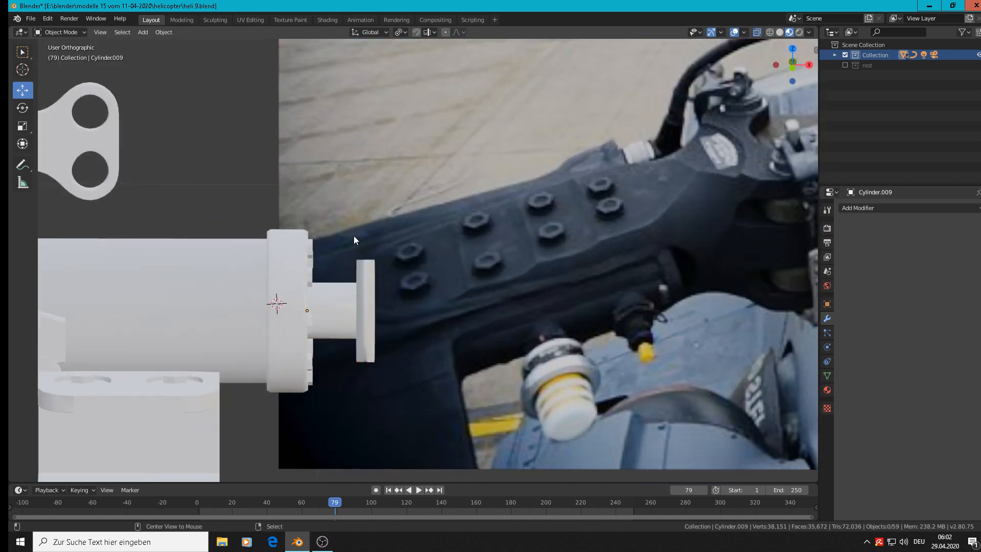
{"action": "right_click", "coordinate": [358, 238], "text": "shift"}
{"action": "left_click", "coordinate": [142, 32]}
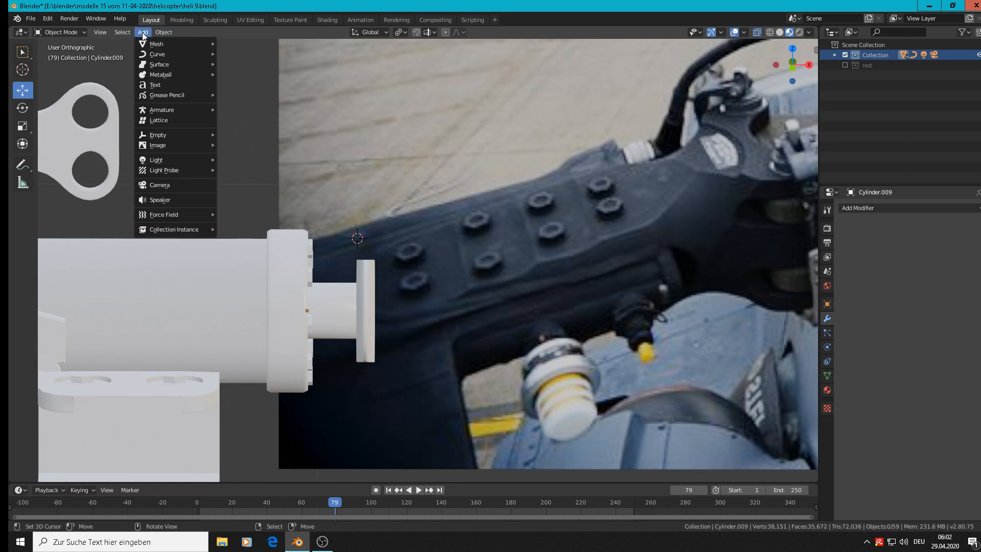
{"action": "mouse_move", "coordinate": [153, 41]}
{"action": "left_click", "coordinate": [249, 53]}
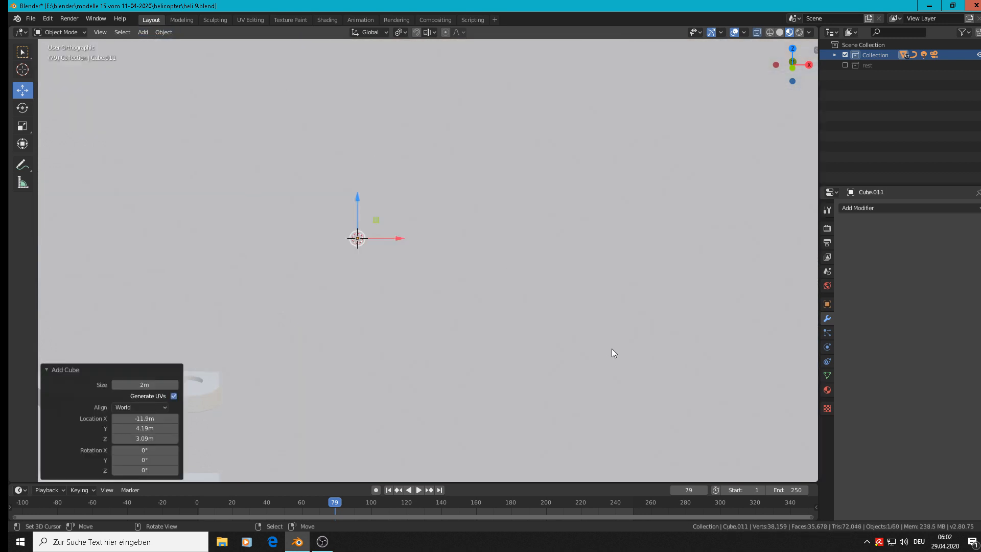
Scale the new cube uniformly by 0.069
{"action": "key", "text": "s"}
{"action": "left_click", "coordinate": [351, 258]}
{"action": "scroll", "coordinate": [514, 291], "scroll_direction": "down", "scroll_amount": 5}
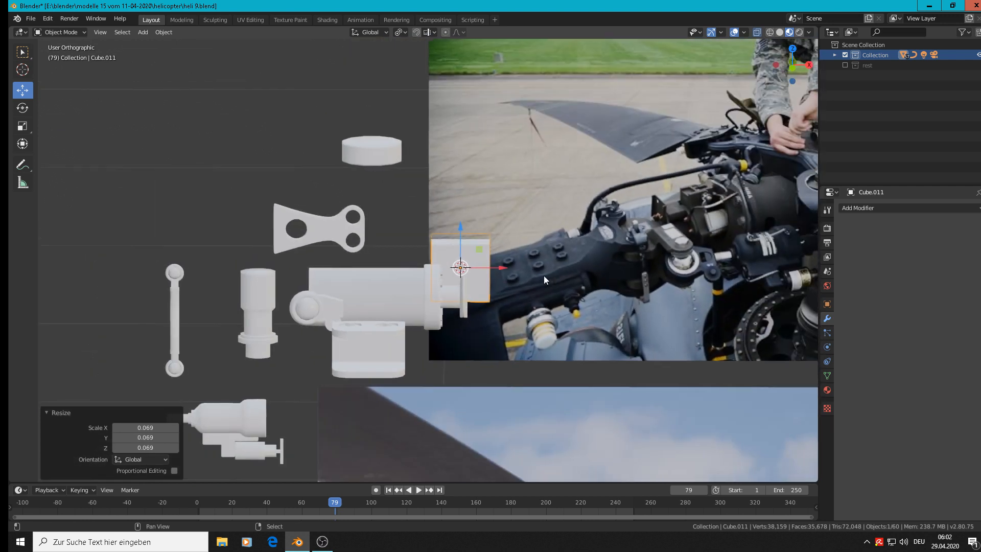
{"action": "middle_click_drag", "start_coordinate": [415, 287], "coordinate": [299, 287], "text": "shift"}
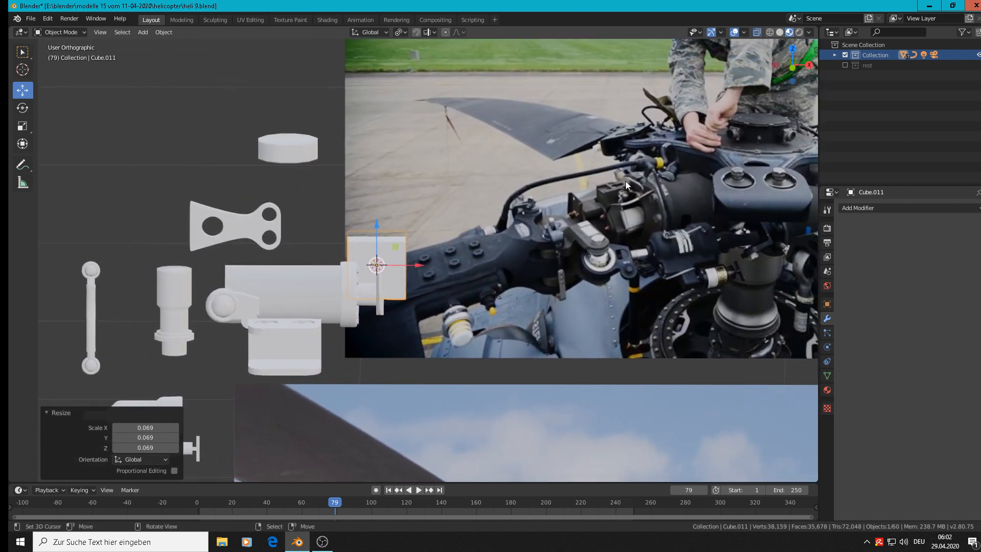
Scale the new cube down uniformly by 0.200
{"action": "scroll", "coordinate": [476, 236], "scroll_direction": "up", "scroll_amount": 2}
{"action": "key", "text": "s"}
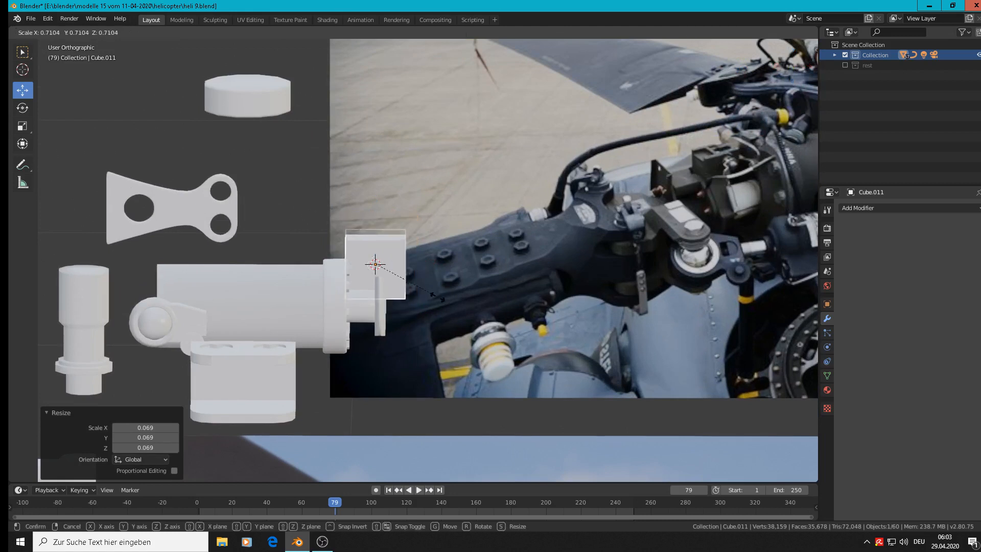
{"action": "left_click", "coordinate": [385, 277]}
{"action": "scroll", "coordinate": [389, 276], "scroll_direction": "up", "scroll_amount": 3}
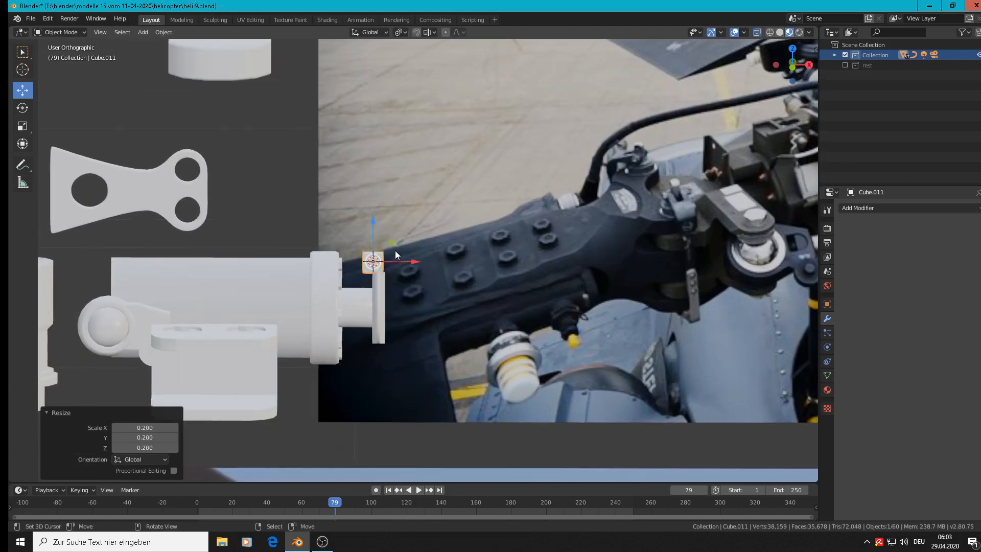
Raise the cube 0.0445 m along Z and shift it 0.00835 m along X to sit above the disc's rim in front view
{"action": "middle_click_drag", "start_coordinate": [380, 244], "coordinate": [388, 241]}
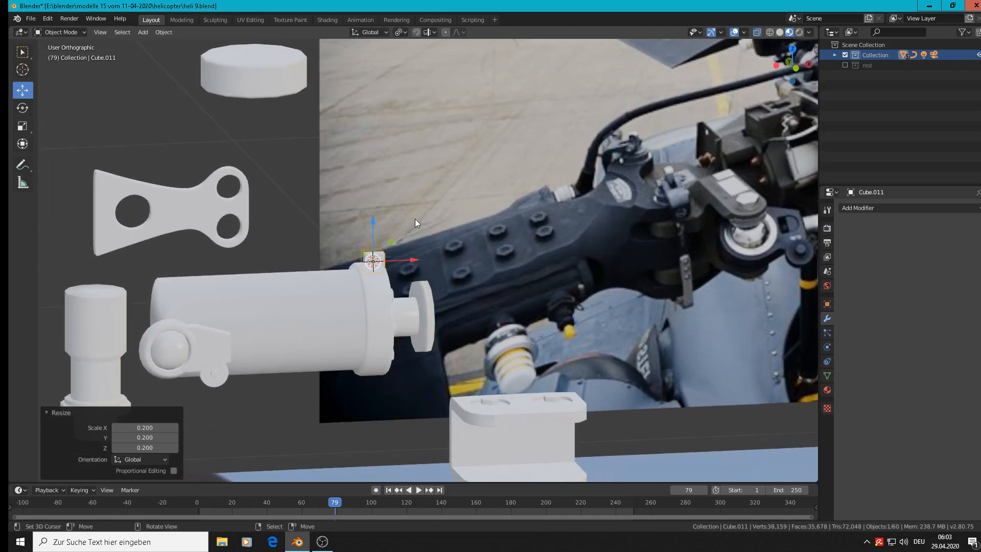
{"action": "key", "text": "KP_1"}
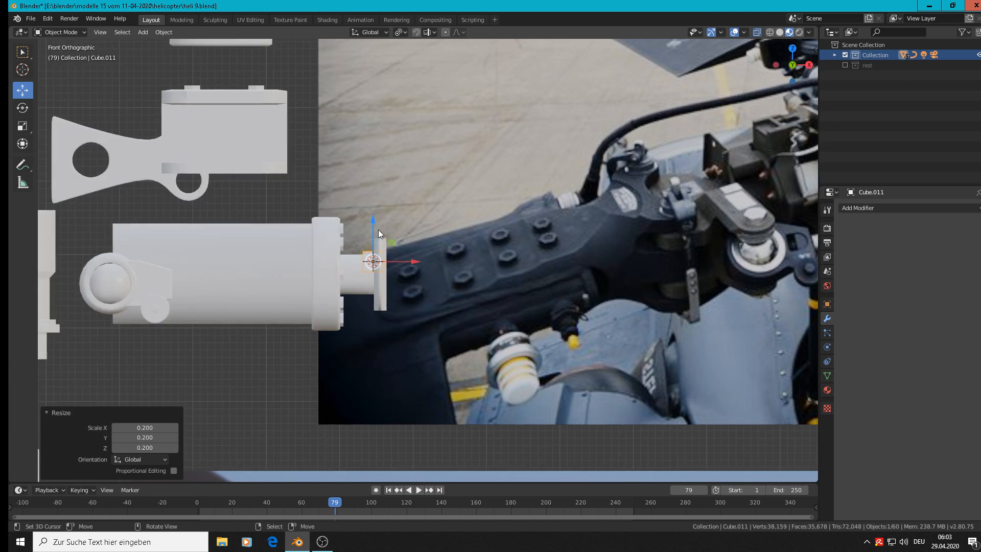
{"action": "left_click_drag", "start_coordinate": [375, 223], "coordinate": [374, 190]}
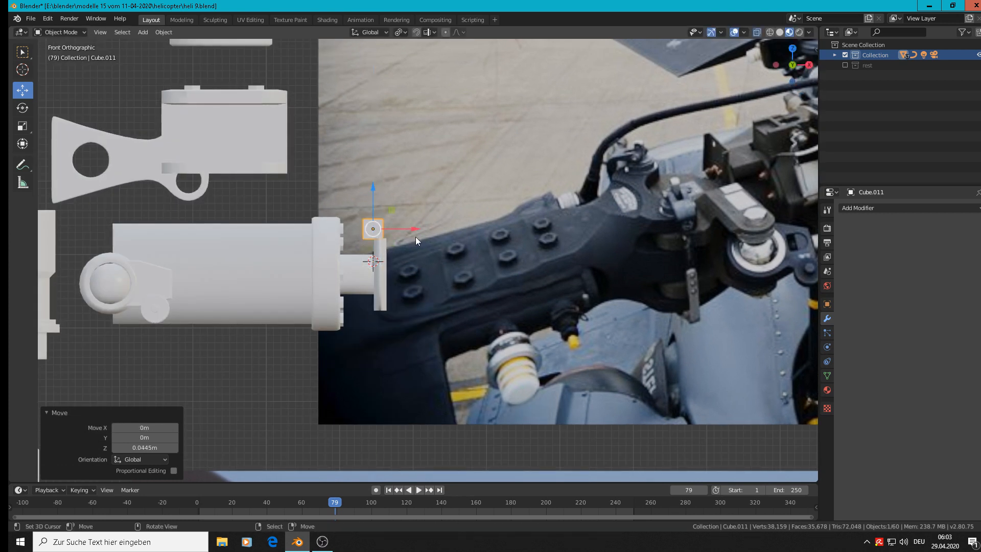
{"action": "left_click_drag", "start_coordinate": [415, 234], "coordinate": [422, 234]}
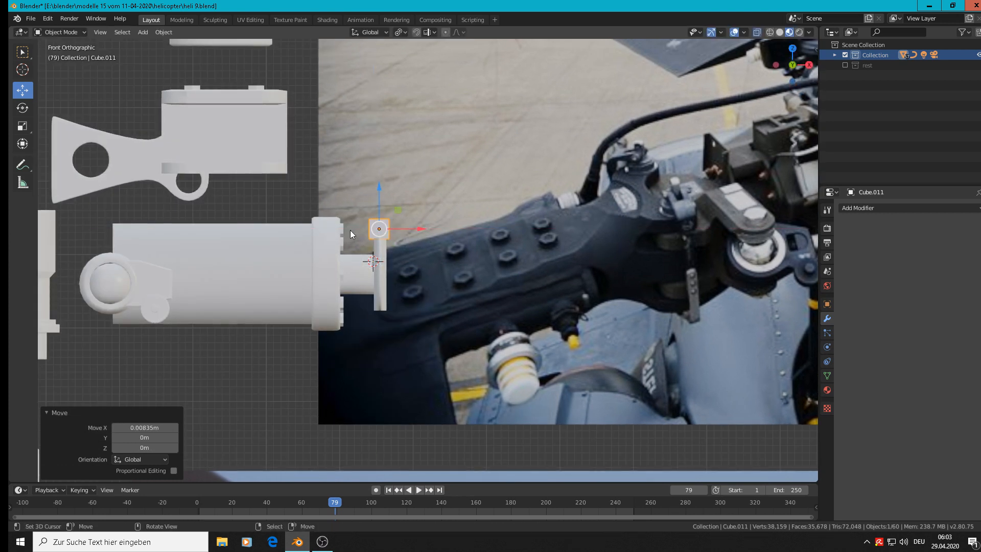
Scale the cube uniformly by 0.610 to roughly match the disc's thickness
{"action": "scroll", "coordinate": [429, 251], "scroll_direction": "up", "scroll_amount": 5}
{"action": "key", "text": "s"}
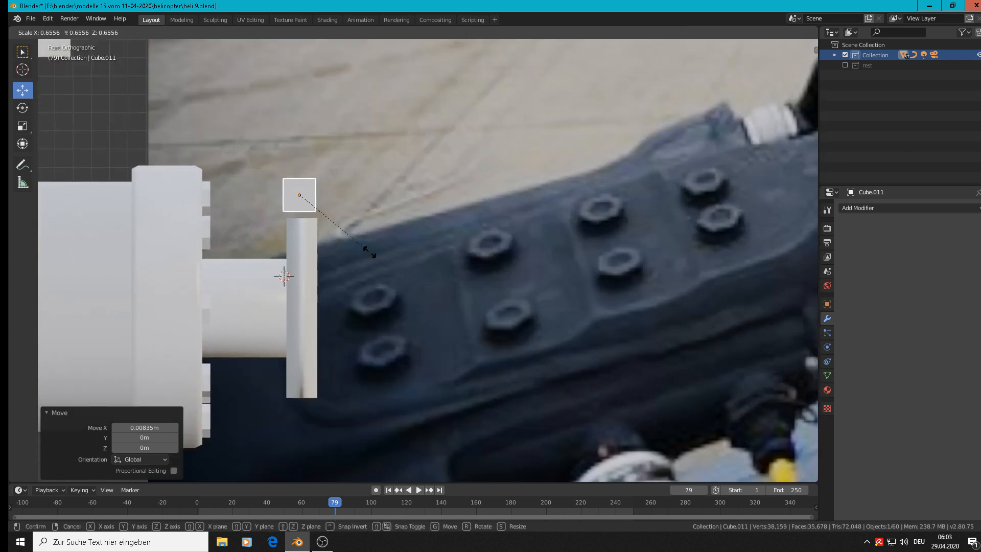
{"action": "left_click", "coordinate": [364, 246]}
Move the cube 0.00252 m in X and -0.00727 m in Z onto the disc's upper rim, and fine-align it with the disc along X
{"action": "key", "text": "g"}
{"action": "key", "text": "x"}
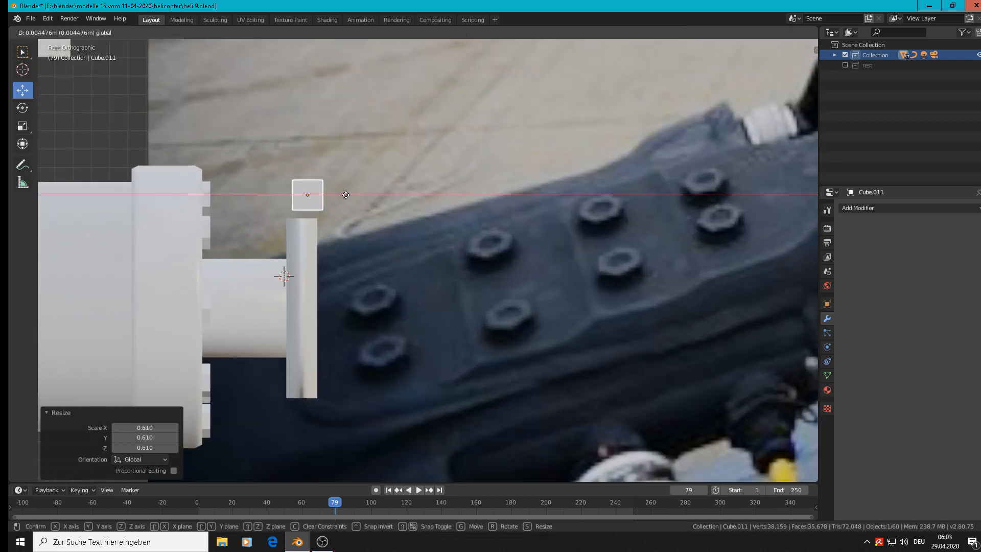
{"action": "left_click", "coordinate": [343, 195]}
{"action": "key", "text": "g"}
{"action": "key", "text": "z"}
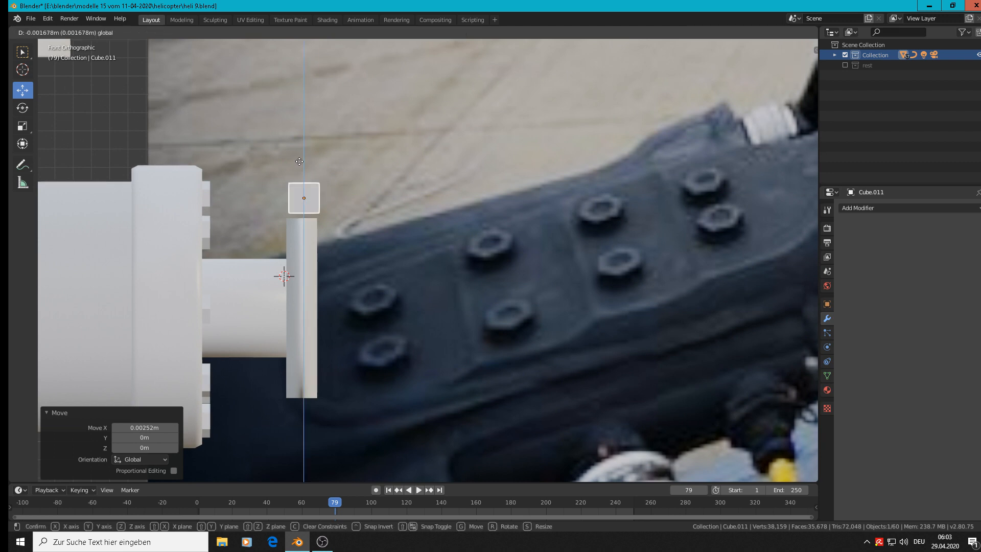
{"action": "left_click", "coordinate": [325, 194]}
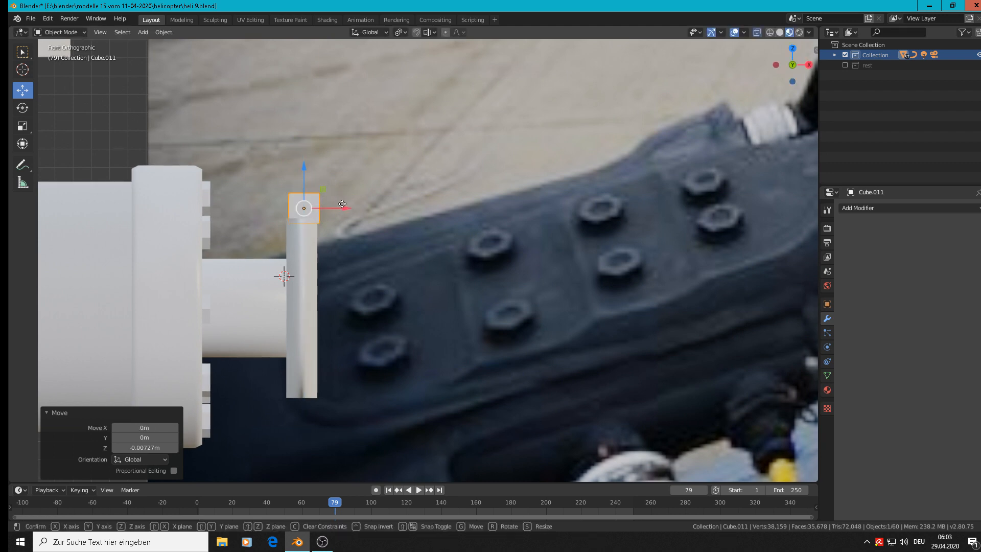
{"action": "key", "text": "g"}
{"action": "key", "text": "x"}
{"action": "left_click", "coordinate": [340, 205]}
Extrude the cube's side face and move it -0.0211 m along X to form an elongated block
{"action": "middle_click_drag", "start_coordinate": [340, 204], "coordinate": [314, 225]}
{"action": "scroll", "coordinate": [329, 231], "scroll_direction": "down", "scroll_amount": 3}
{"action": "scroll", "coordinate": [315, 223], "scroll_direction": "up", "scroll_amount": 3}
{"action": "key", "text": "Tab"}
{"action": "scroll", "coordinate": [306, 224], "scroll_direction": "down", "scroll_amount": 1}
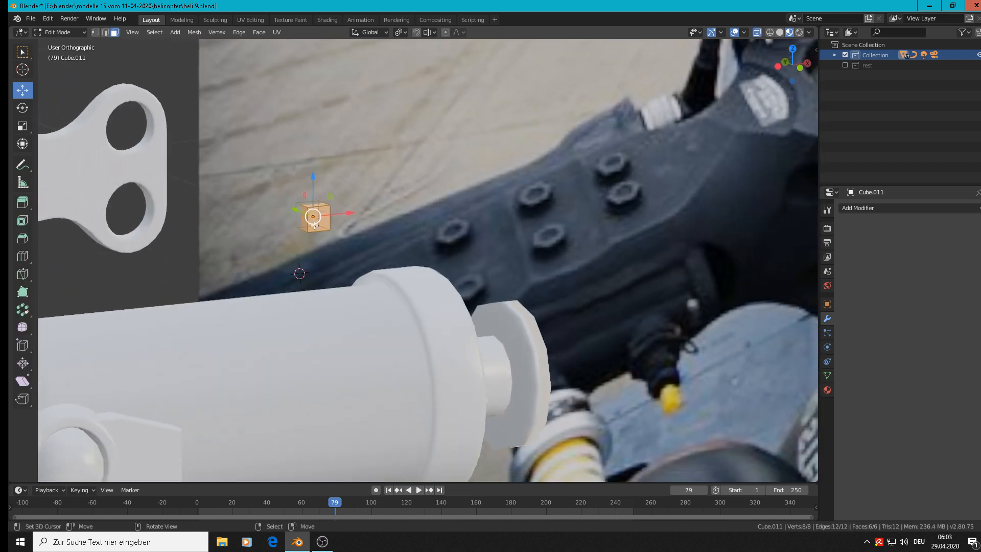
{"action": "left_click", "coordinate": [325, 232]}
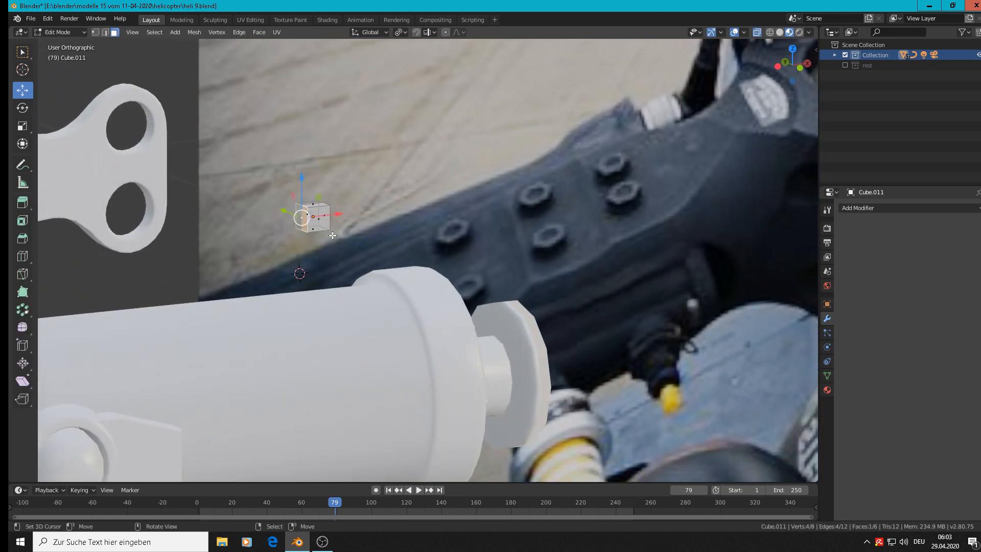
{"action": "key", "text": "e"}
{"action": "key", "text": "Escape"}
{"action": "key", "text": "g"}
{"action": "key", "text": "x"}
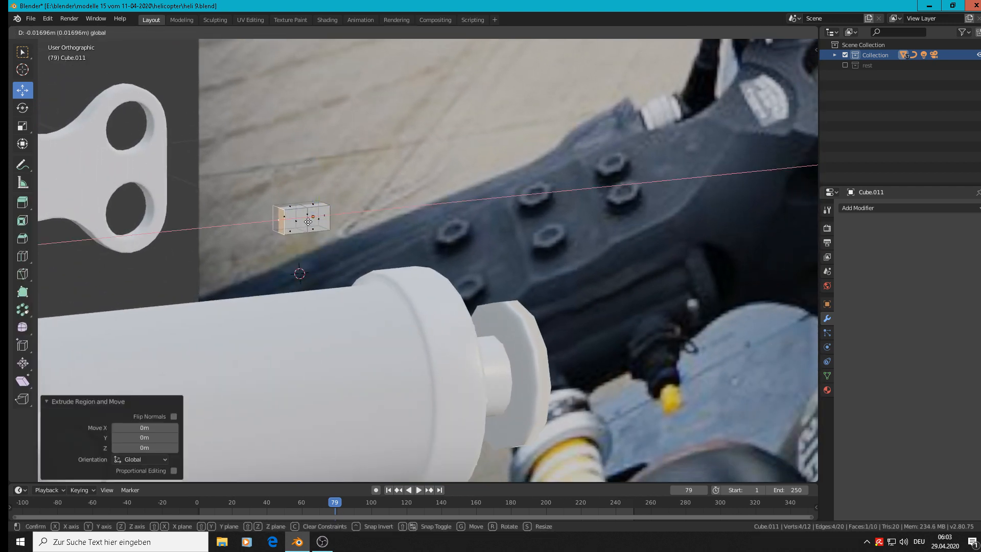
{"action": "left_click", "coordinate": [303, 222]}
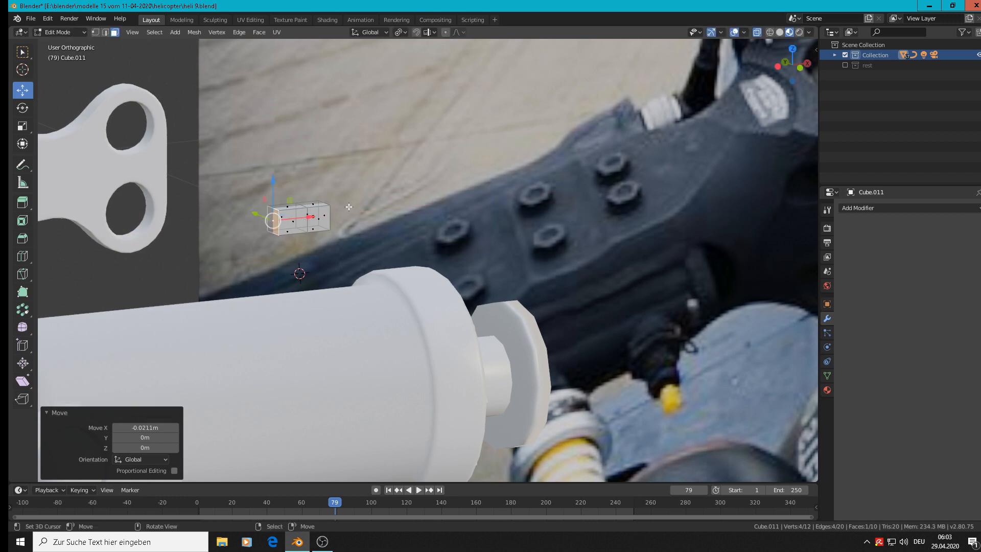
{"action": "key", "text": "Tab"}
Move the block -0.289 m along Y to the disc, and correct it by 0.00902 m in Y to centre it on the shaft
{"action": "scroll", "coordinate": [562, 274], "scroll_direction": "down", "scroll_amount": 5}
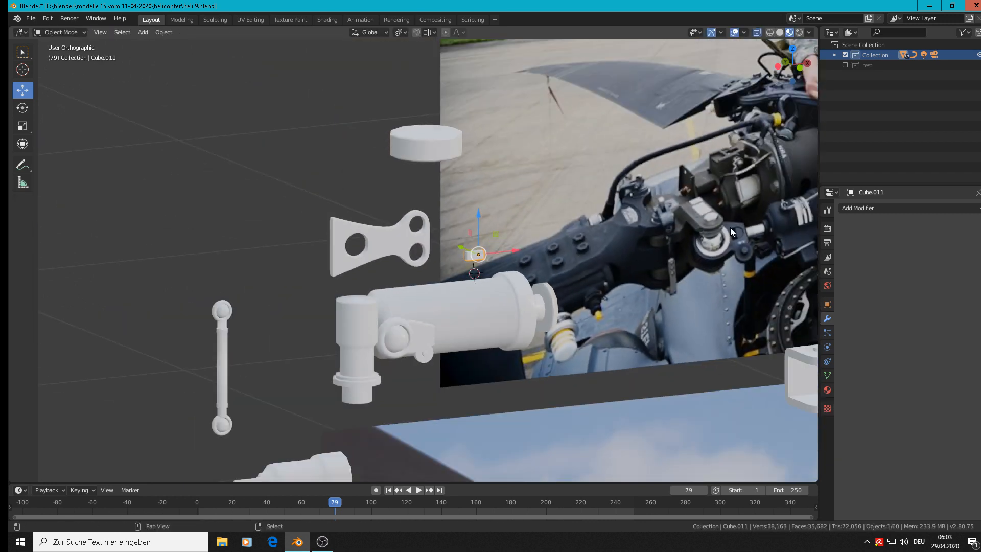
{"action": "middle_click_drag", "start_coordinate": [705, 240], "coordinate": [495, 227], "text": "shift"}
{"action": "middle_click_drag", "start_coordinate": [326, 239], "coordinate": [265, 258]}
{"action": "key", "text": "g"}
{"action": "key", "text": "y"}
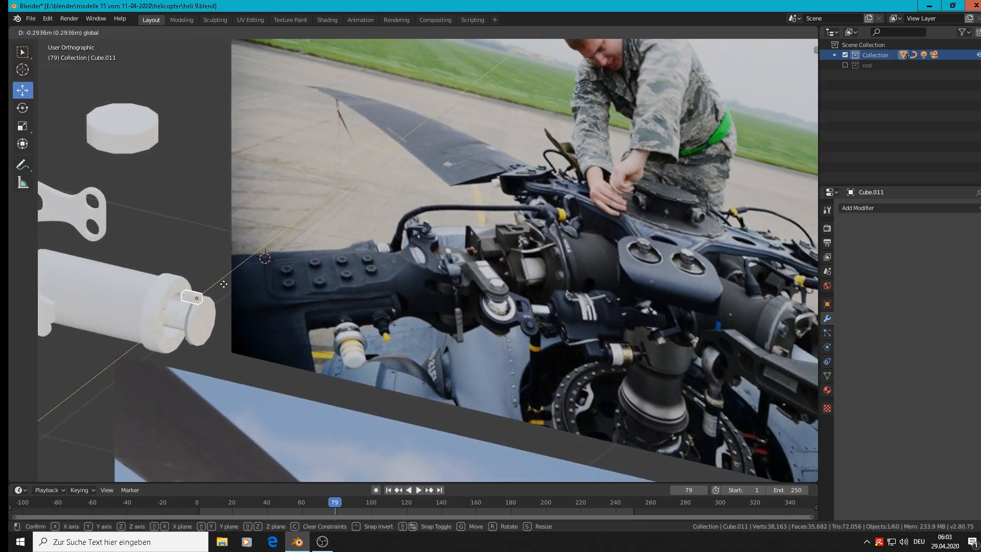
{"action": "left_click", "coordinate": [225, 286]}
{"action": "key", "text": "KP_7"}
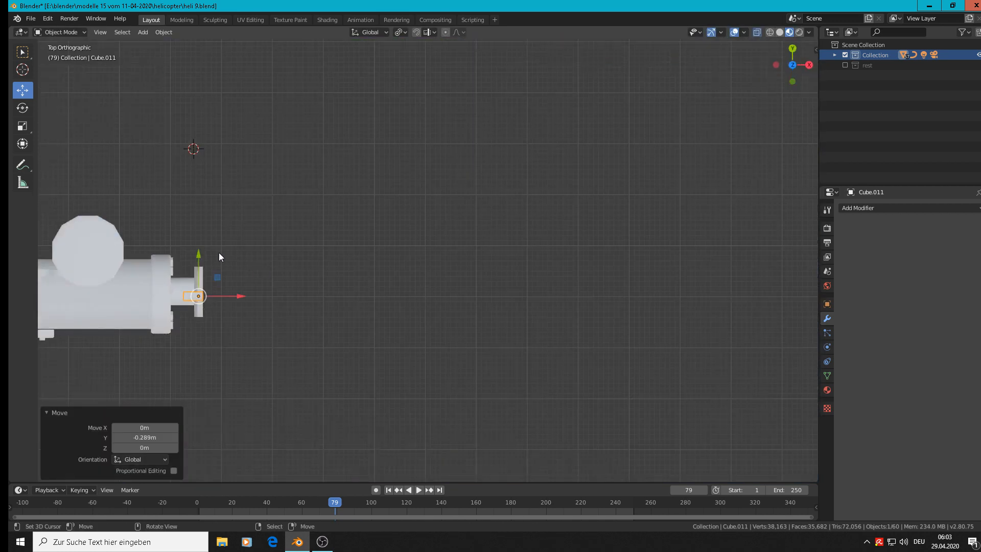
{"action": "left_click_drag", "start_coordinate": [197, 259], "coordinate": [197, 254]}
Cut one edge loop around the disc's rim close to its hub-side face, with slide factor -0.875
{"action": "scroll", "coordinate": [168, 301], "scroll_direction": "up", "scroll_amount": 3}
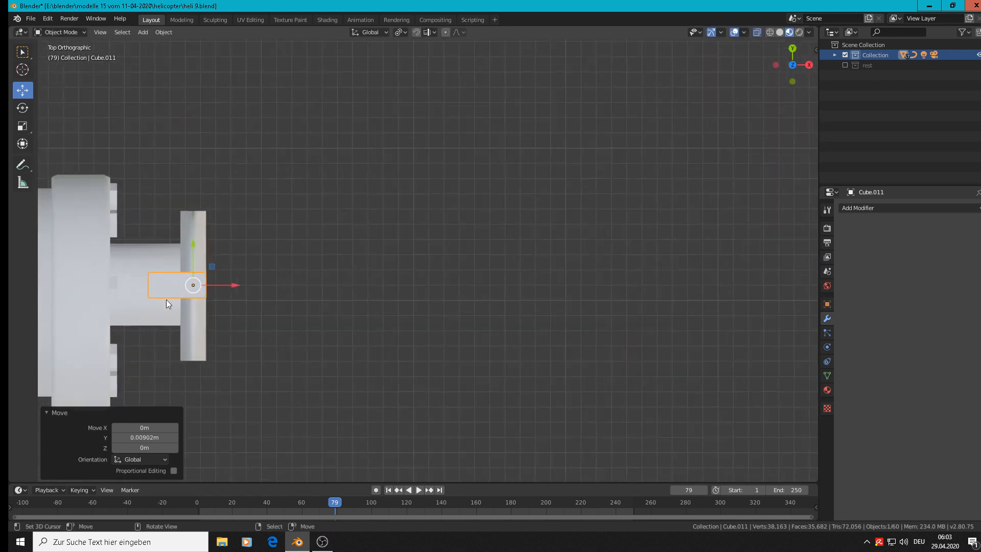
{"action": "middle_click_drag", "start_coordinate": [168, 301], "coordinate": [144, 188]}
{"action": "middle_click_drag", "start_coordinate": [268, 260], "coordinate": [489, 119], "text": "shift"}
{"action": "scroll", "coordinate": [427, 144], "scroll_direction": "up", "scroll_amount": 3}
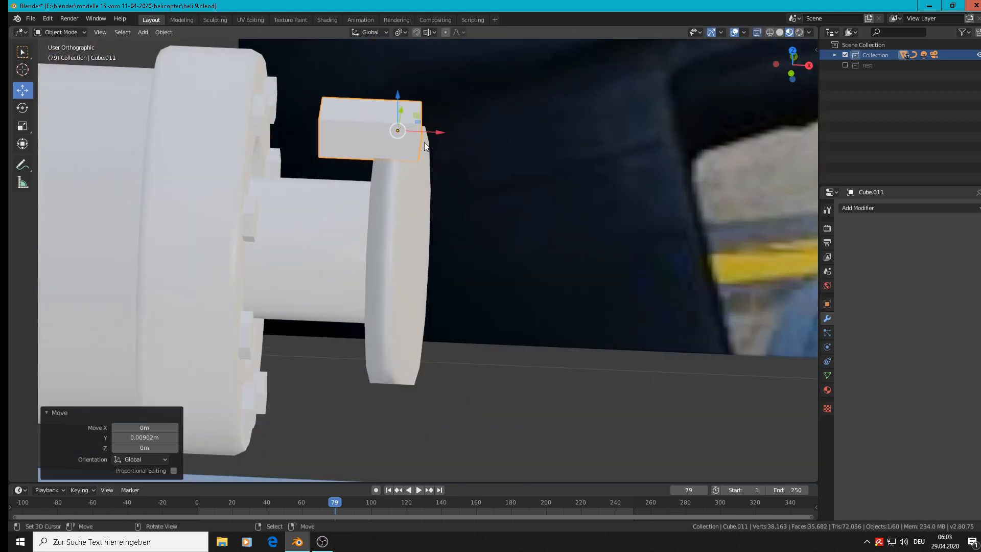
{"action": "left_click", "coordinate": [387, 199]}
{"action": "key", "text": "Tab"}
{"action": "scroll", "coordinate": [387, 196], "scroll_direction": "up", "scroll_amount": 2}
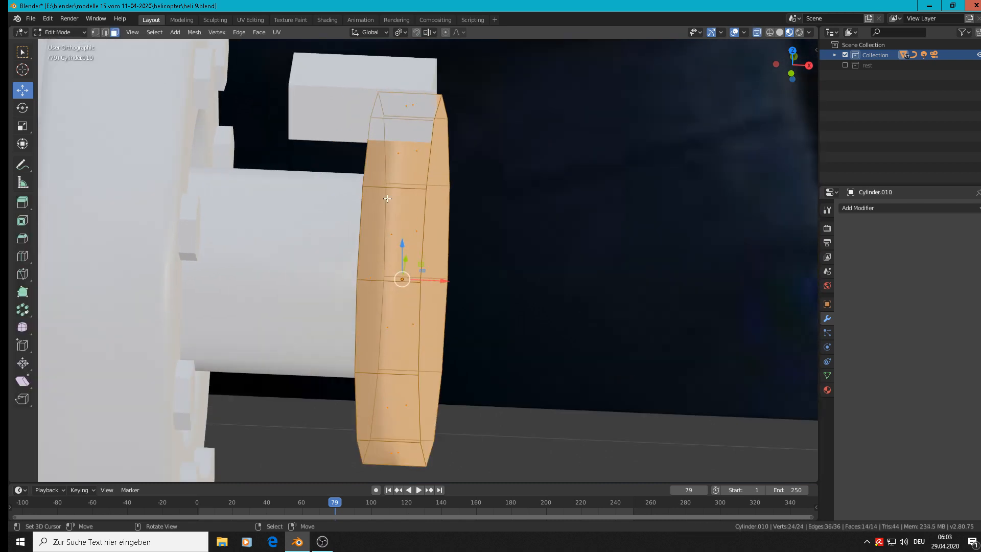
{"action": "key", "text": "ctrl+r"}
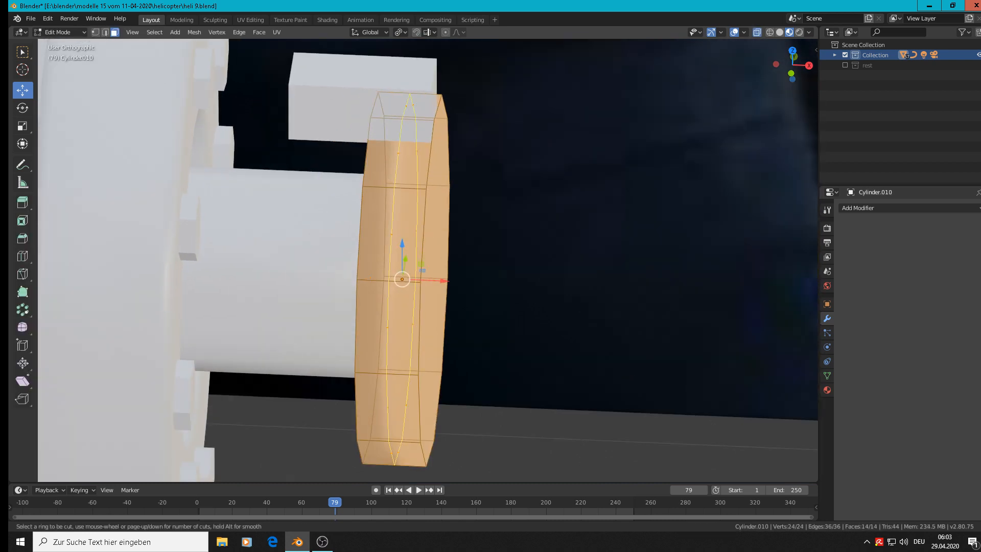
{"action": "left_click", "coordinate": [390, 182]}
{"action": "left_click", "coordinate": [360, 179]}
Cut a second edge loop around the disc's rim close to its outer face, with slide factor 0.850, and return to Object Mode
{"action": "key", "text": "ctrl+r"}
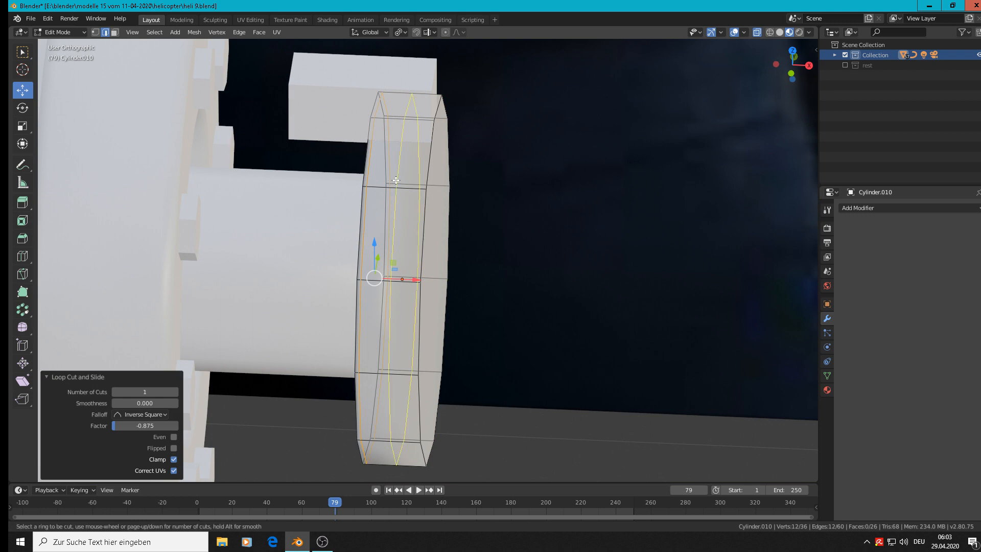
{"action": "left_click", "coordinate": [395, 182]}
{"action": "left_click", "coordinate": [421, 183]}
{"action": "scroll", "coordinate": [415, 199], "scroll_direction": "down", "scroll_amount": 6}
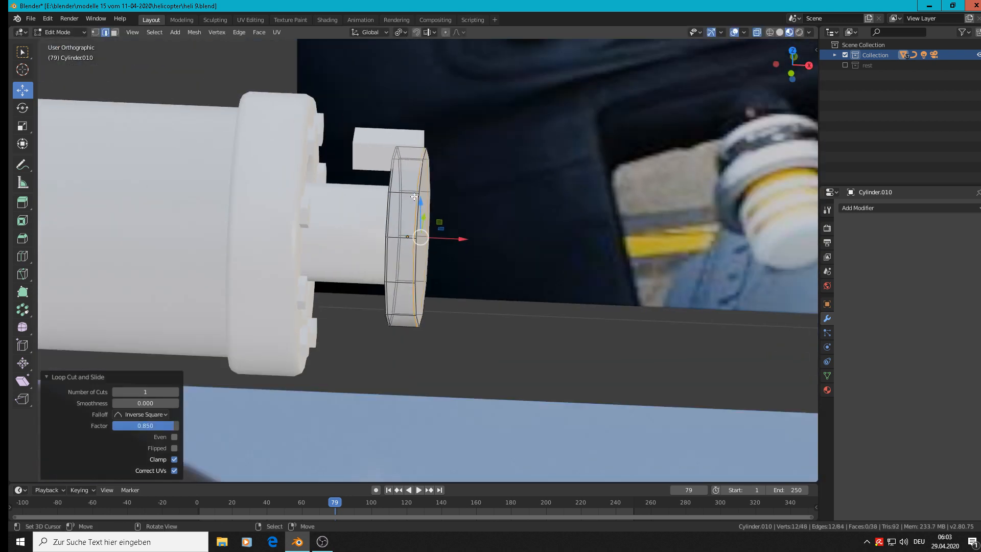
{"action": "scroll", "coordinate": [486, 187], "scroll_direction": "up", "scroll_amount": 11}
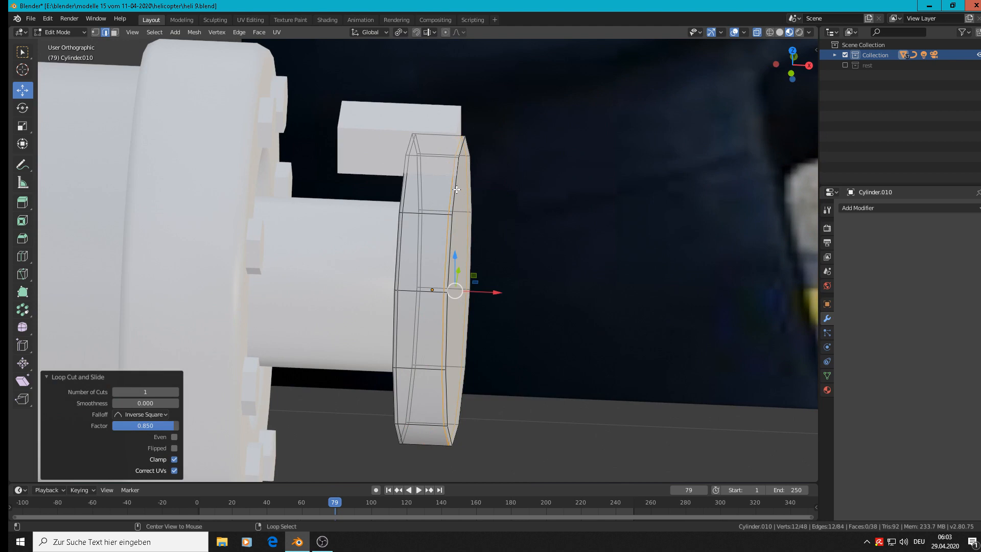
{"action": "left_click", "coordinate": [456, 190], "text": "alt"}
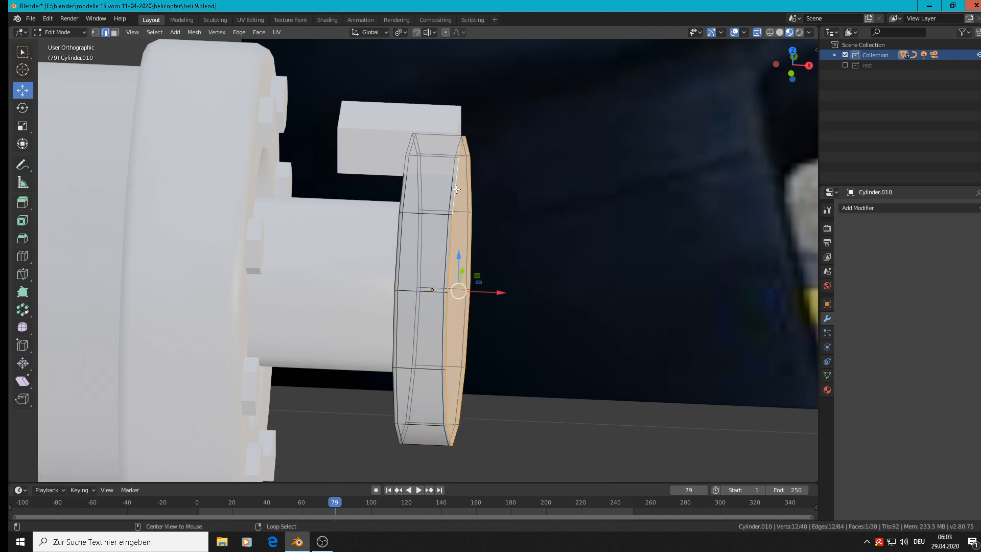
{"action": "key", "text": "Tab"}
{"action": "scroll", "coordinate": [528, 241], "scroll_direction": "down", "scroll_amount": 6}
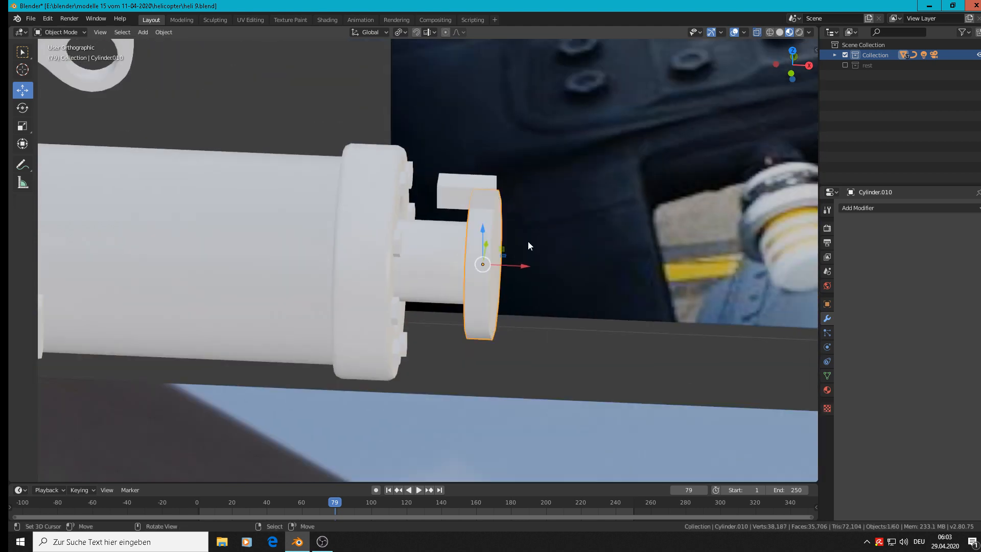
Deselect all objects and save the Blender file
{"action": "key", "text": "a"}
{"action": "scroll", "coordinate": [528, 241], "scroll_direction": "up", "scroll_amount": 2}
{"action": "scroll", "coordinate": [528, 246], "scroll_direction": "down", "scroll_amount": 2}
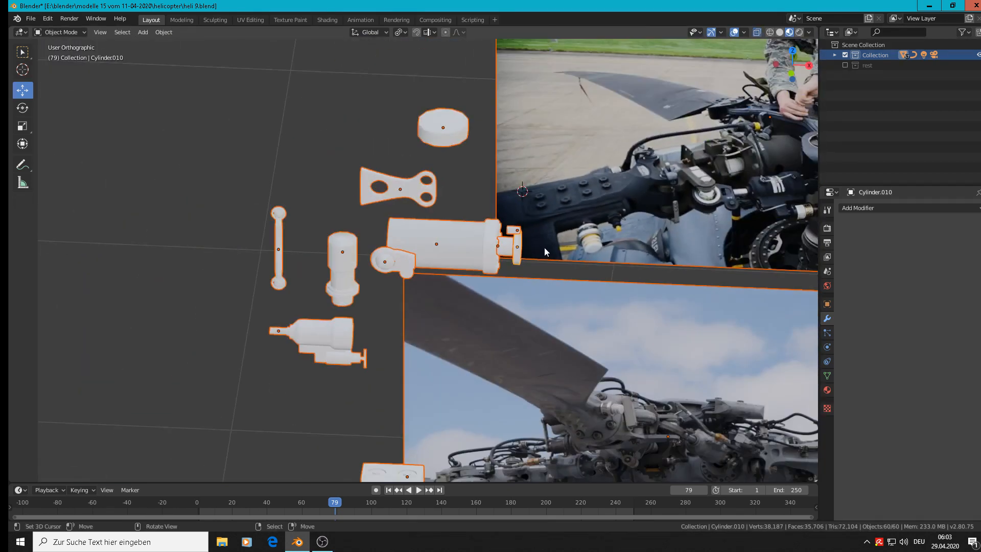
{"action": "key", "text": "alt+a"}
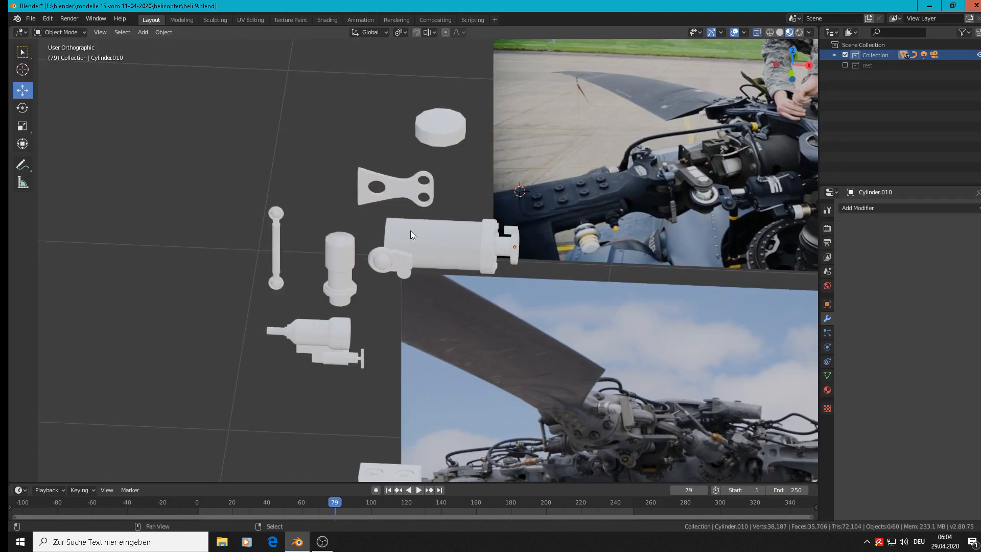
{"action": "middle_click_drag", "start_coordinate": [331, 225], "coordinate": [121, 209], "text": "shift"}
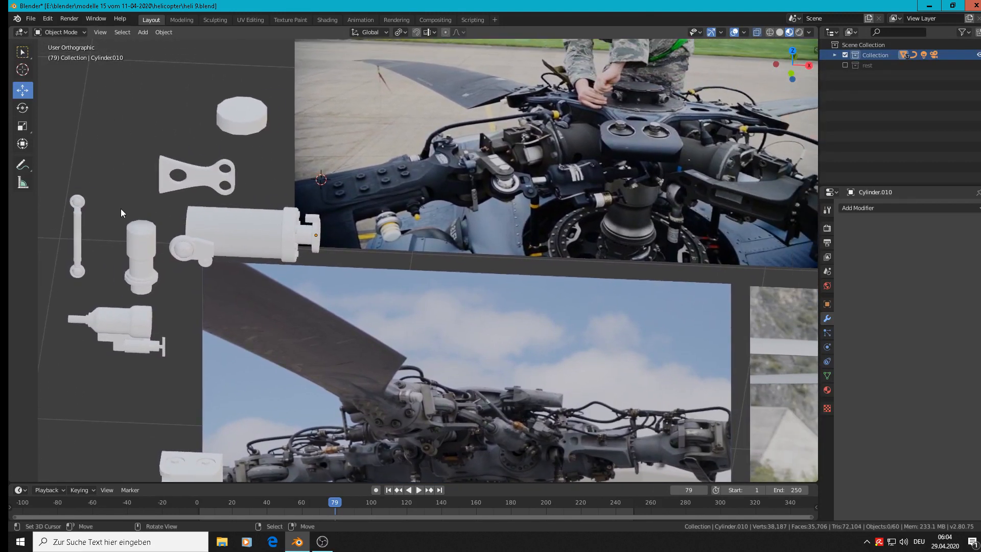
{"action": "left_click", "coordinate": [31, 19]}
{"action": "left_click", "coordinate": [40, 88]}
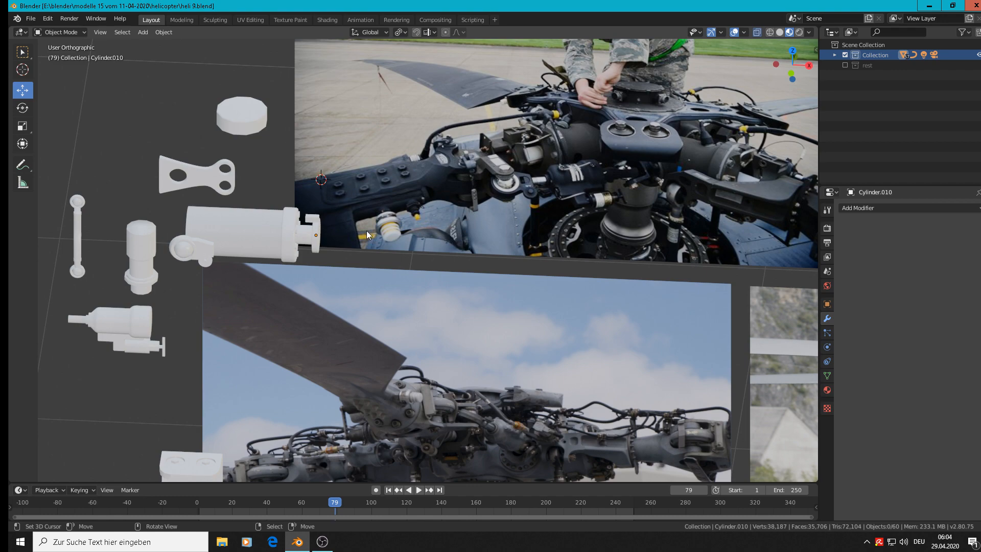
Examine the block and disc on the hub's shaft in front view against the reference photos
{"action": "key", "text": "KP_1"}
{"action": "scroll", "coordinate": [290, 177], "scroll_direction": "up", "scroll_amount": 2}
{"action": "scroll", "coordinate": [232, 161], "scroll_direction": "down", "scroll_amount": 3}
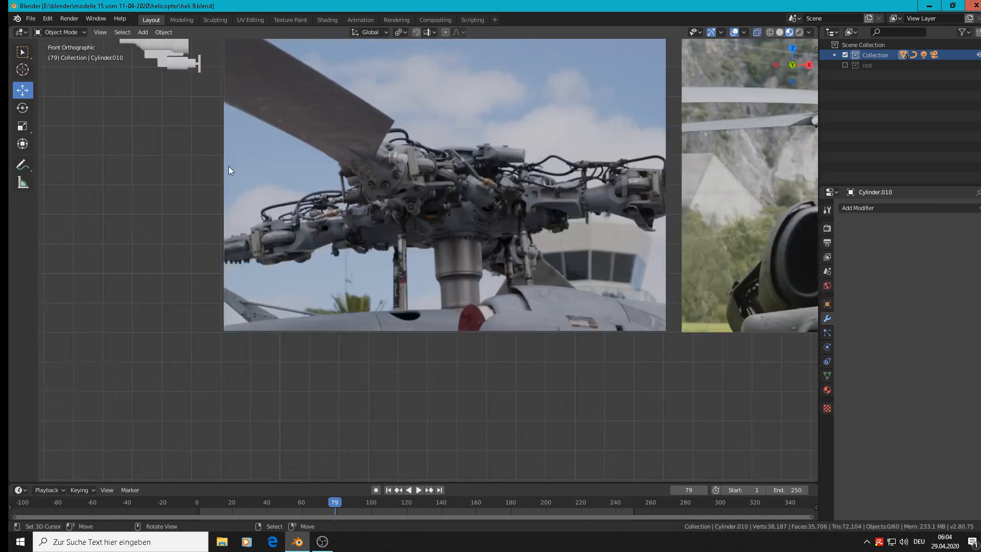
{"action": "middle_click_drag", "start_coordinate": [246, 69], "coordinate": [408, 416], "text": "shift"}
{"action": "scroll", "coordinate": [430, 273], "scroll_direction": "up", "scroll_amount": 1}
{"action": "scroll", "coordinate": [430, 273], "scroll_direction": "up", "scroll_amount": 8}
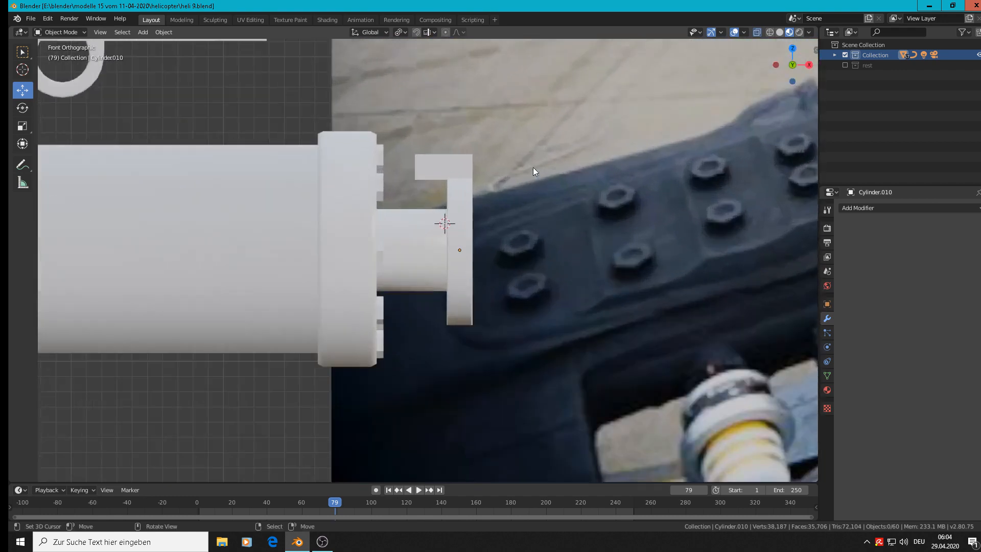
{"action": "scroll", "coordinate": [533, 167], "scroll_direction": "up", "scroll_amount": 3}
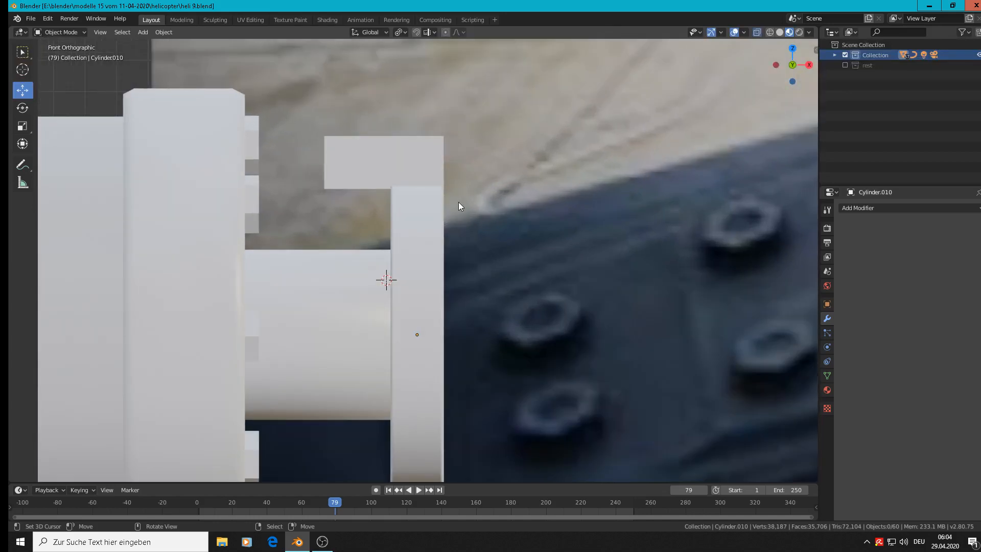
{"action": "scroll", "coordinate": [470, 240], "scroll_direction": "down", "scroll_amount": 8}
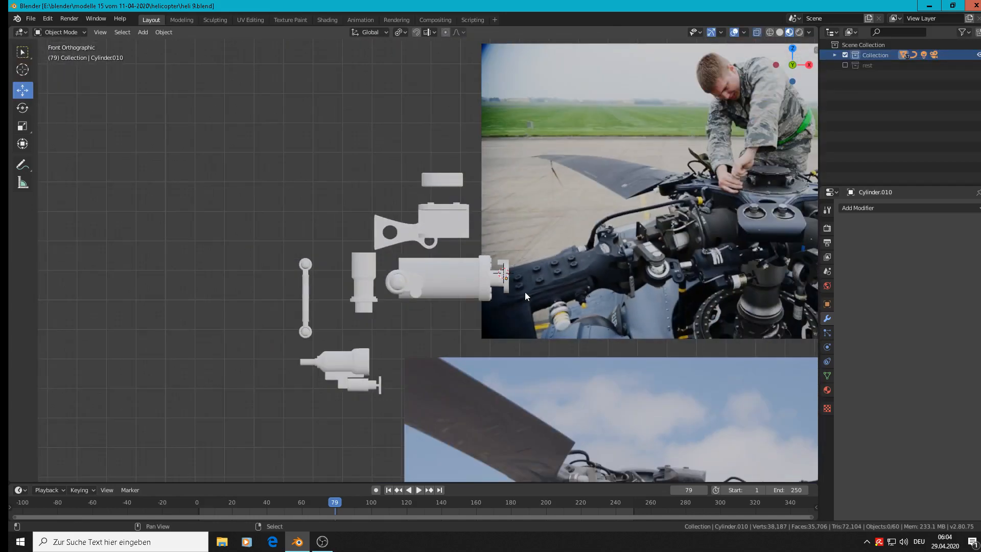
Join the flanged hub, its shaft, the end disc and the small rim block into one object
{"action": "middle_click_drag", "start_coordinate": [355, 224], "coordinate": [131, 132], "text": "shift"}
{"action": "scroll", "coordinate": [177, 146], "scroll_direction": "up", "scroll_amount": 3}
{"action": "middle_click_drag", "start_coordinate": [206, 171], "coordinate": [164, 206]}
{"action": "scroll", "coordinate": [344, 207], "scroll_direction": "up", "scroll_amount": 5}
{"action": "scroll", "coordinate": [284, 186], "scroll_direction": "up", "scroll_amount": 2}
{"action": "left_click", "coordinate": [285, 186]}
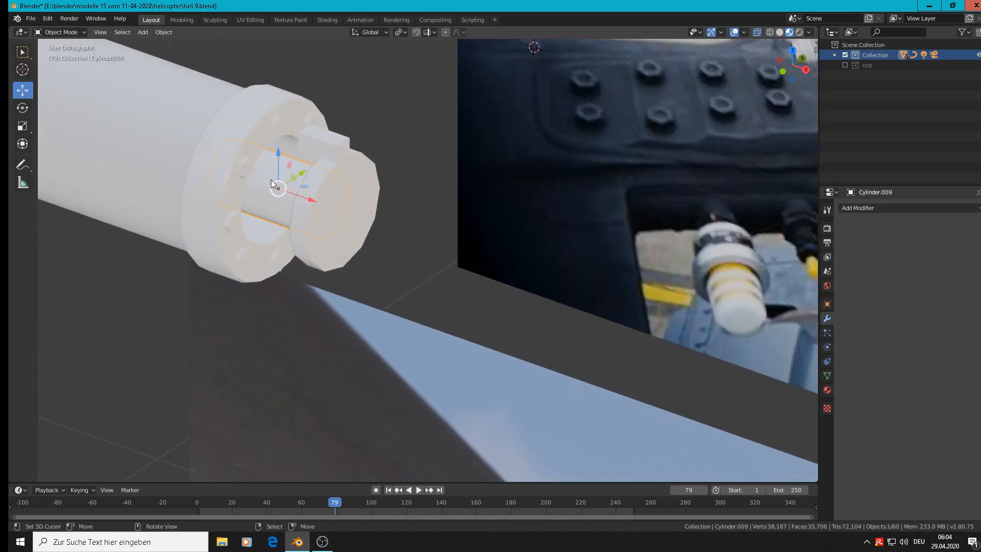
{"action": "left_click", "coordinate": [229, 145], "text": "shift"}
{"action": "left_click", "coordinate": [345, 202], "text": "shift"}
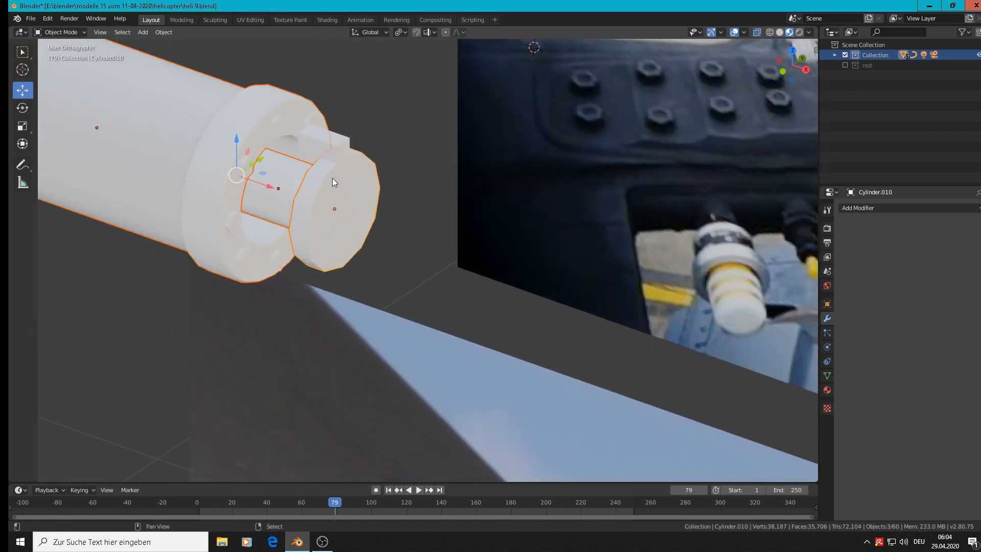
{"action": "left_click", "coordinate": [325, 143], "text": "shift"}
{"action": "left_click", "coordinate": [156, 34]}
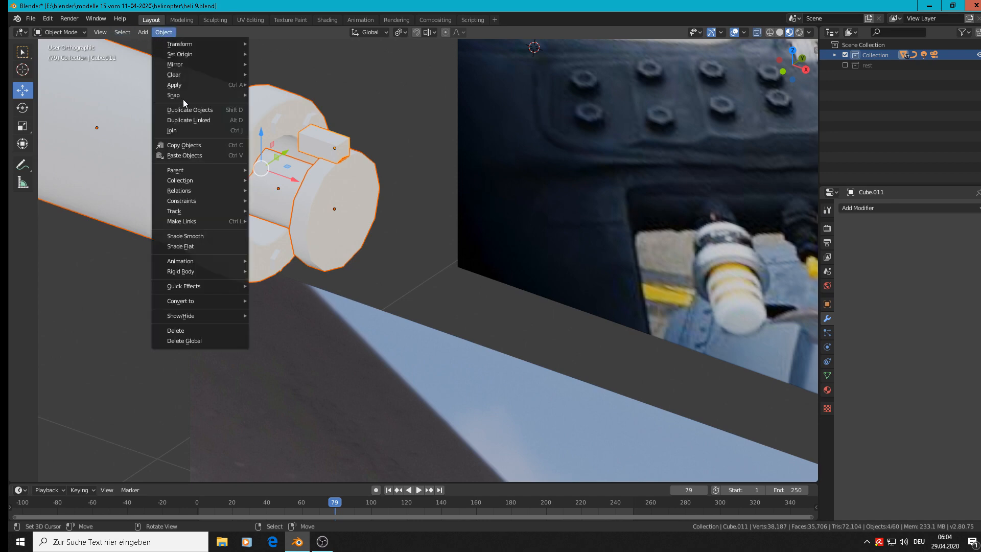
{"action": "left_click", "coordinate": [183, 134]}
{"action": "scroll", "coordinate": [204, 168], "scroll_direction": "down", "scroll_amount": 4}
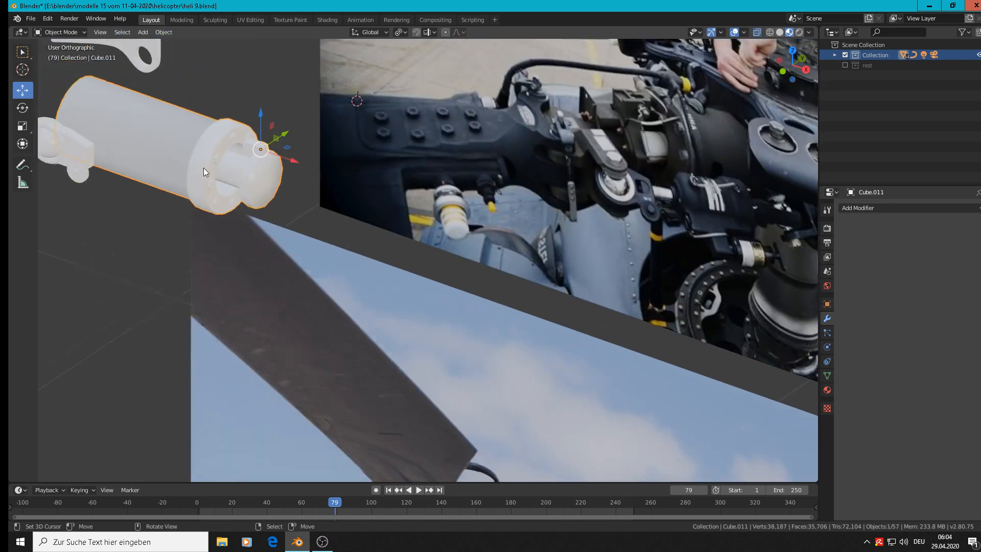
Cut an edge loop around the joined hub's main barrel close to the flange, with slide factor -0.963
{"action": "key", "text": "KP_1"}
{"action": "scroll", "coordinate": [240, 156], "scroll_direction": "up", "scroll_amount": 3}
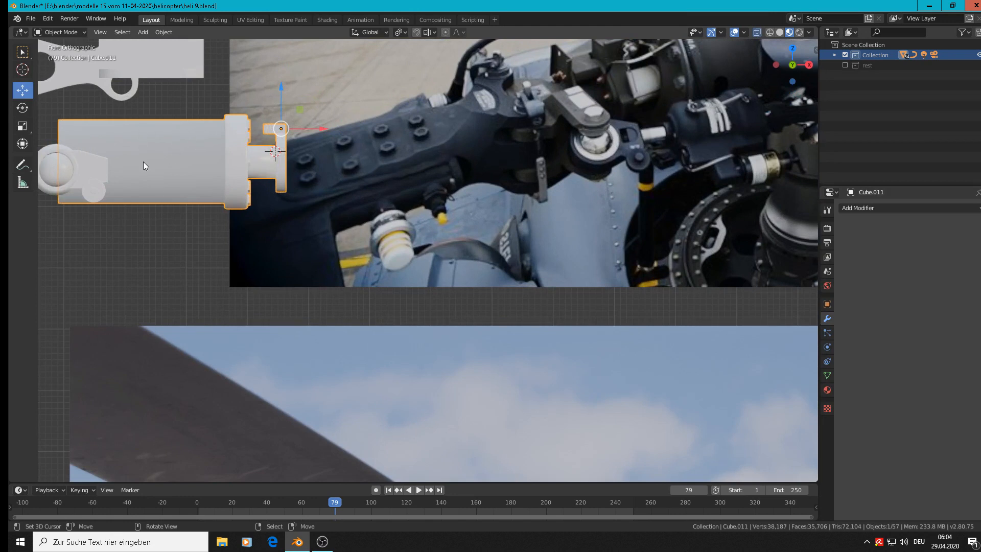
{"action": "key", "text": "Tab"}
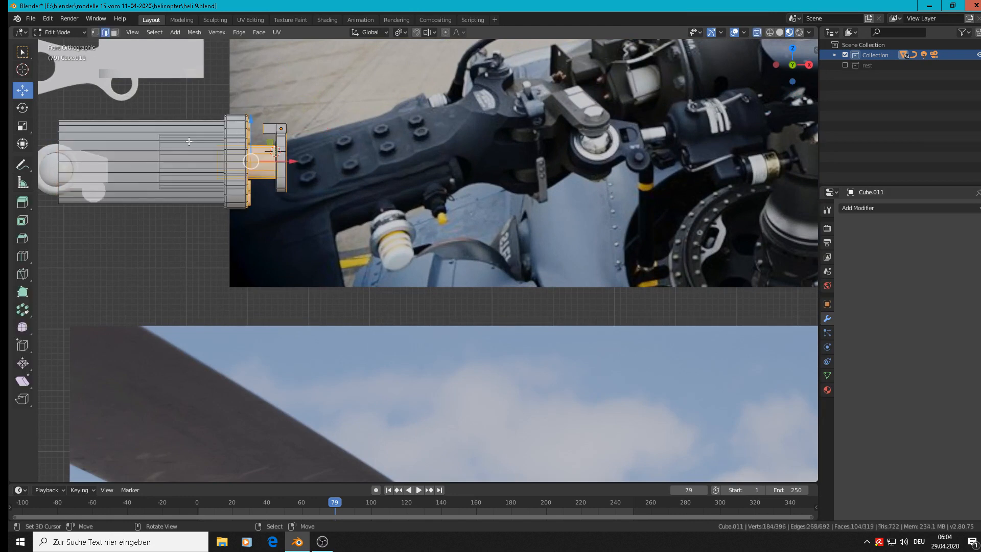
{"action": "key", "text": "ctrl+r"}
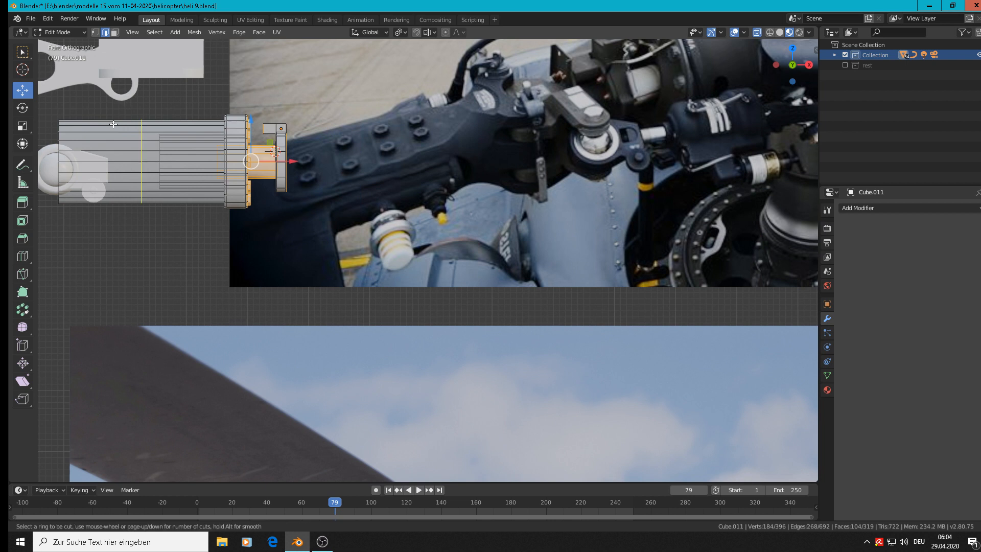
{"action": "left_click", "coordinate": [113, 123]}
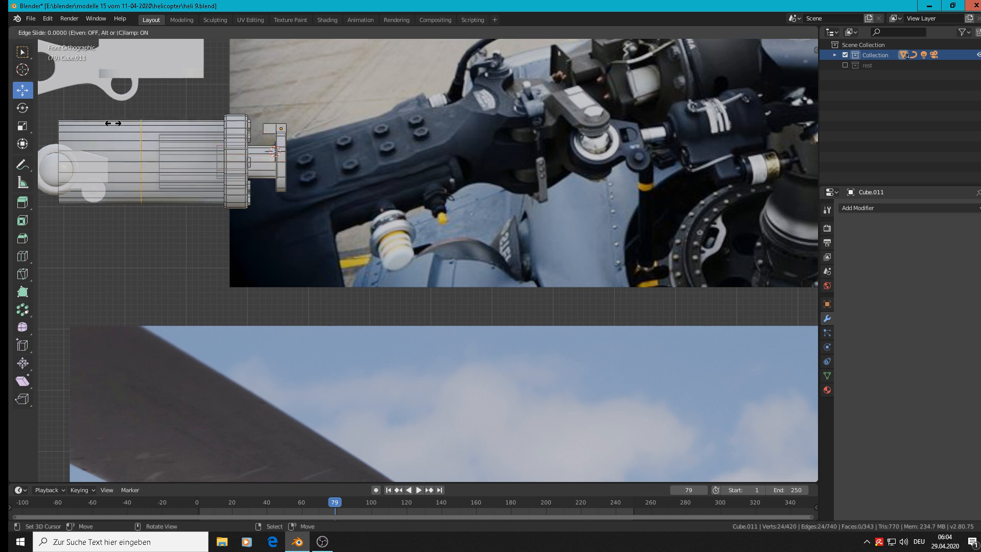
{"action": "left_click", "coordinate": [192, 120]}
Cut a second edge loop around the barrel close to its free end, with slide factor 0.969, and return to Object Mode
{"action": "key", "text": "ctrl+r"}
{"action": "left_click", "coordinate": [136, 132]}
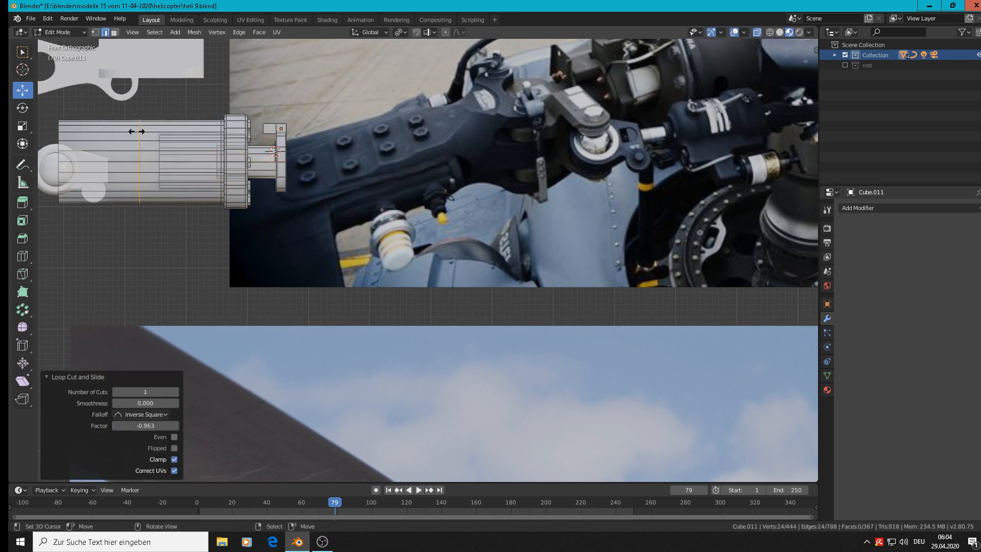
{"action": "left_click", "coordinate": [58, 129]}
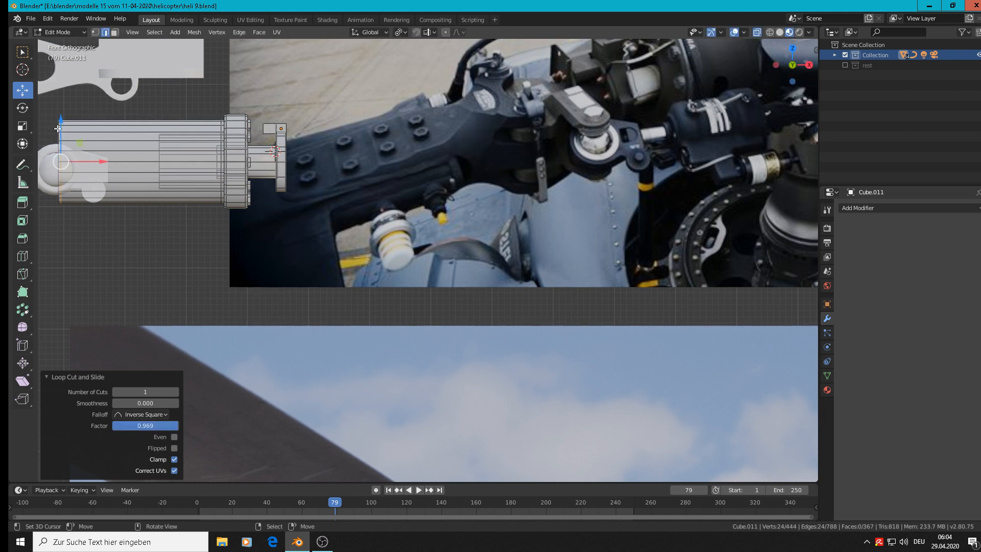
{"action": "key", "text": "Tab"}
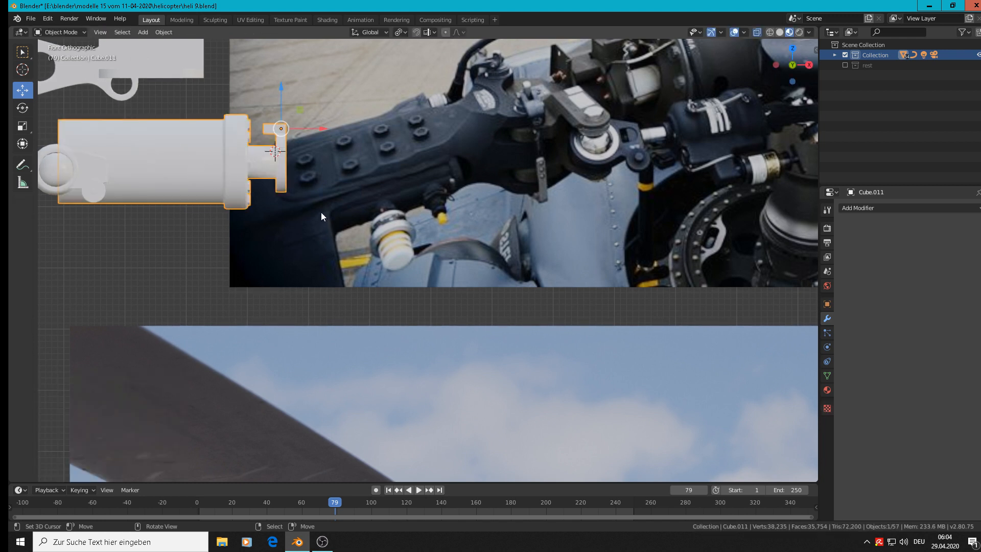
Move the joined hub away from the small fitting by -0.557 m in X and 0.262 m in Z, and save the file
{"action": "scroll", "coordinate": [321, 213], "scroll_direction": "down", "scroll_amount": 5}
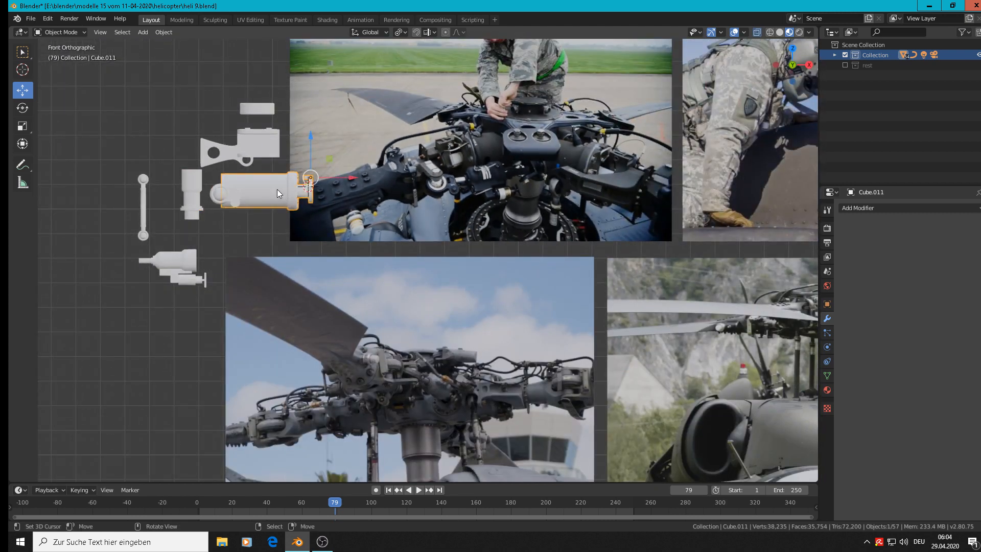
{"action": "left_click_drag", "start_coordinate": [277, 189], "coordinate": [140, 124]}
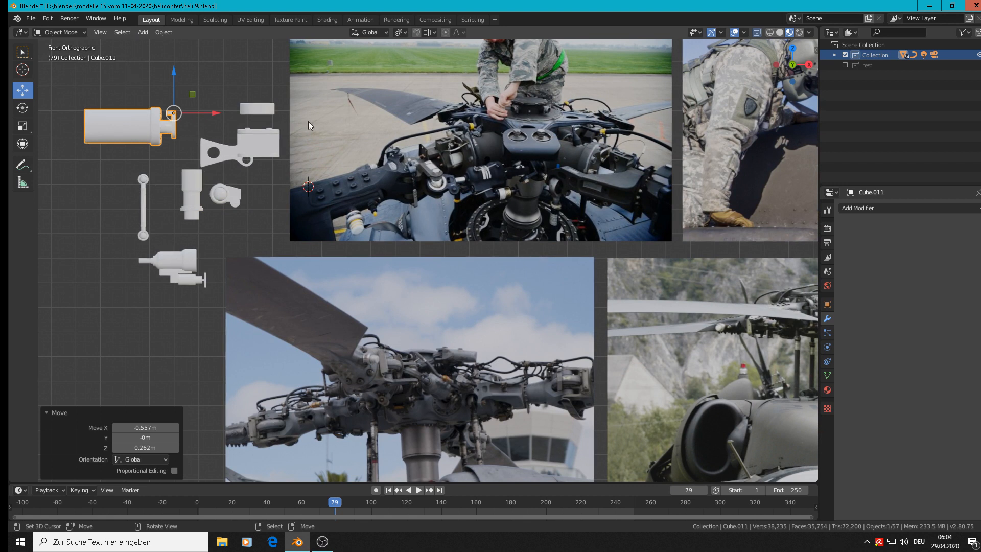
{"action": "left_click", "coordinate": [30, 19]}
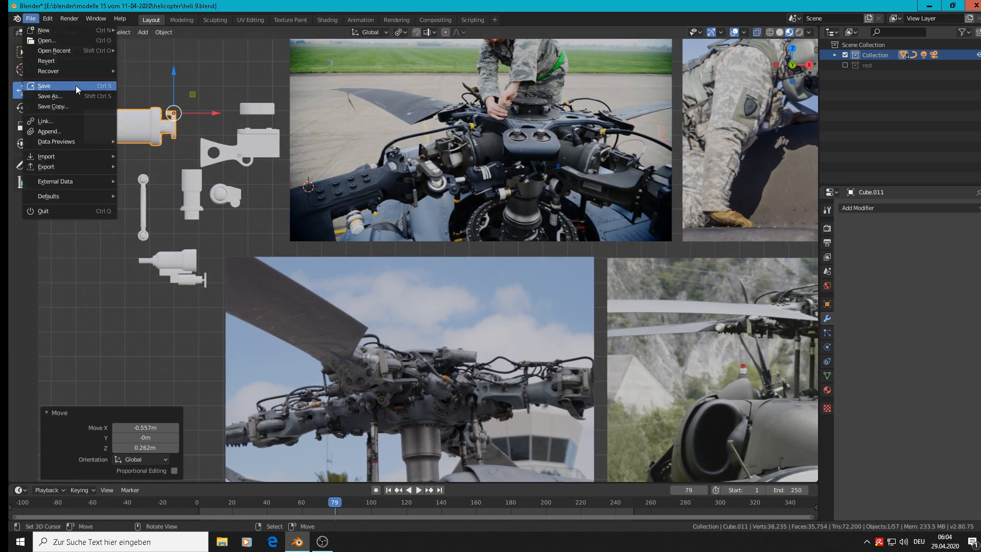
{"action": "left_click", "coordinate": [76, 85]}
Save a new version of the file as heli 10.blend in the helicopter folder
{"action": "left_click", "coordinate": [31, 19]}
{"action": "left_click", "coordinate": [69, 96]}
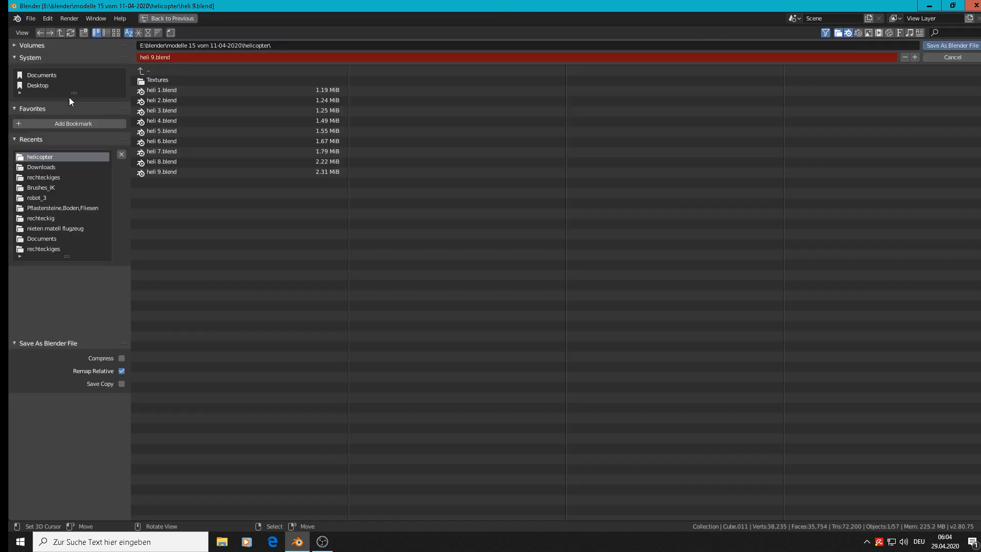
{"action": "left_click", "coordinate": [154, 57]}
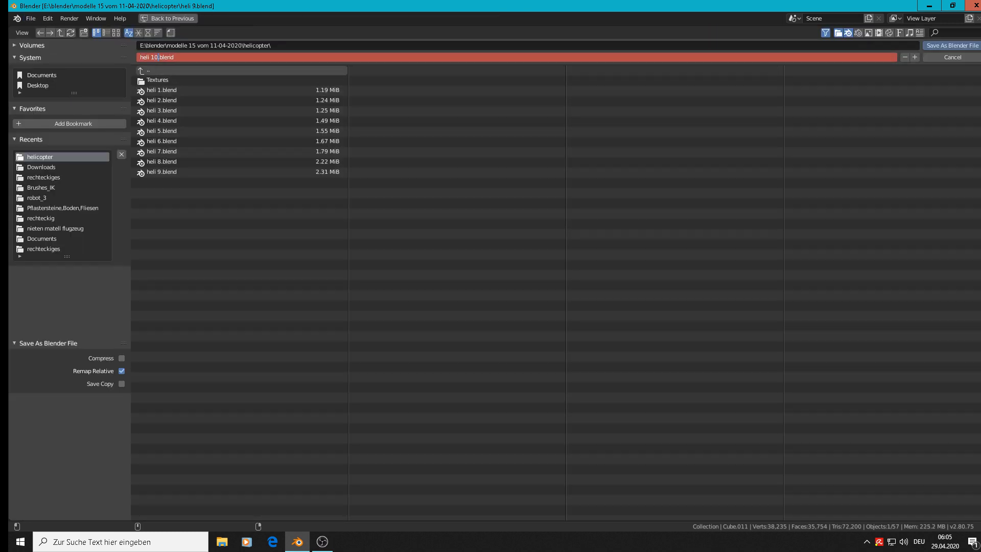
{"action": "type", "text": "10"}
{"action": "left_click", "coordinate": [965, 46]}
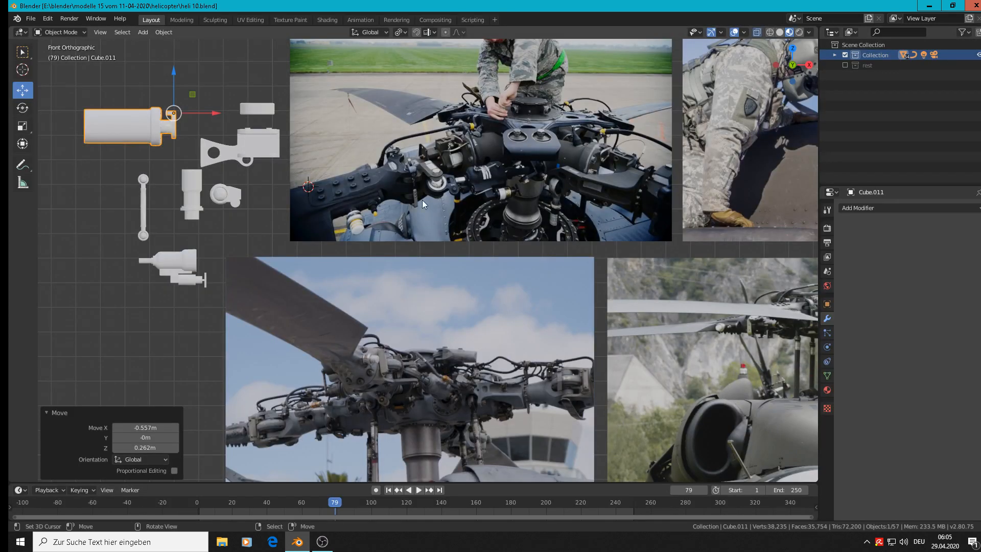
Place the 3D cursor on the right-hand rotor arm in the upper rotor-head photo, add a 12-vertex cylinder there and scale it to 0.080
{"action": "scroll", "coordinate": [436, 142], "scroll_direction": "up", "scroll_amount": 4}
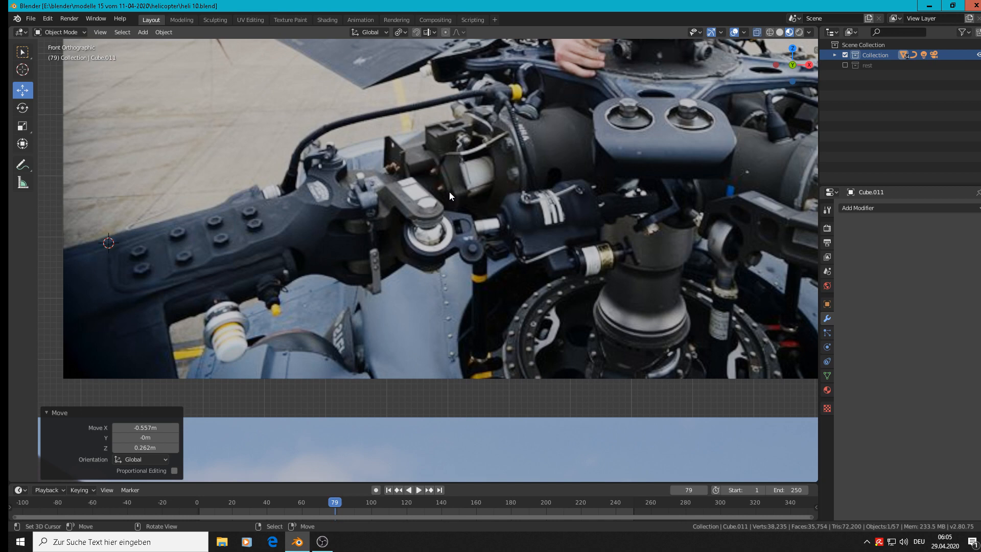
{"action": "scroll", "coordinate": [428, 143], "scroll_direction": "down", "scroll_amount": 6}
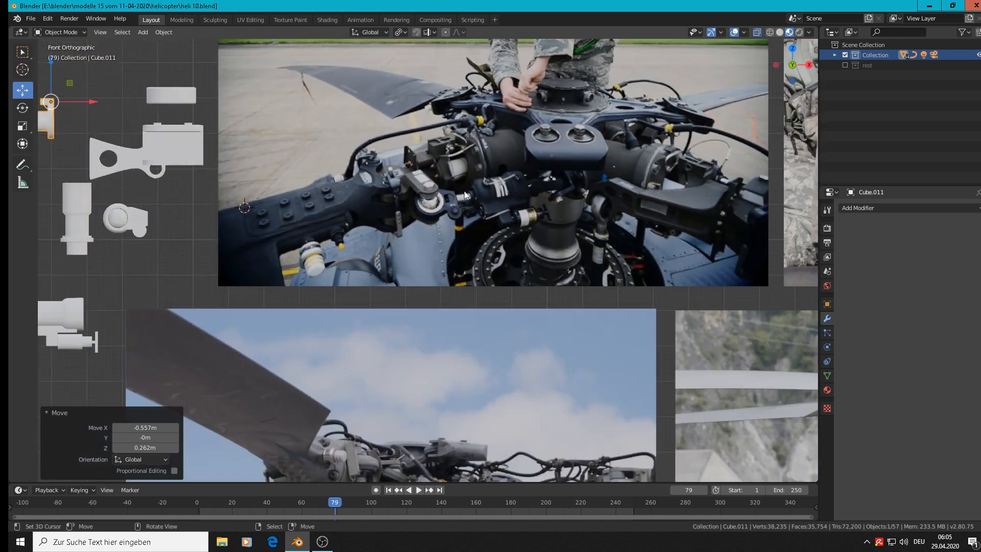
{"action": "scroll", "coordinate": [428, 122], "scroll_direction": "up", "scroll_amount": 3}
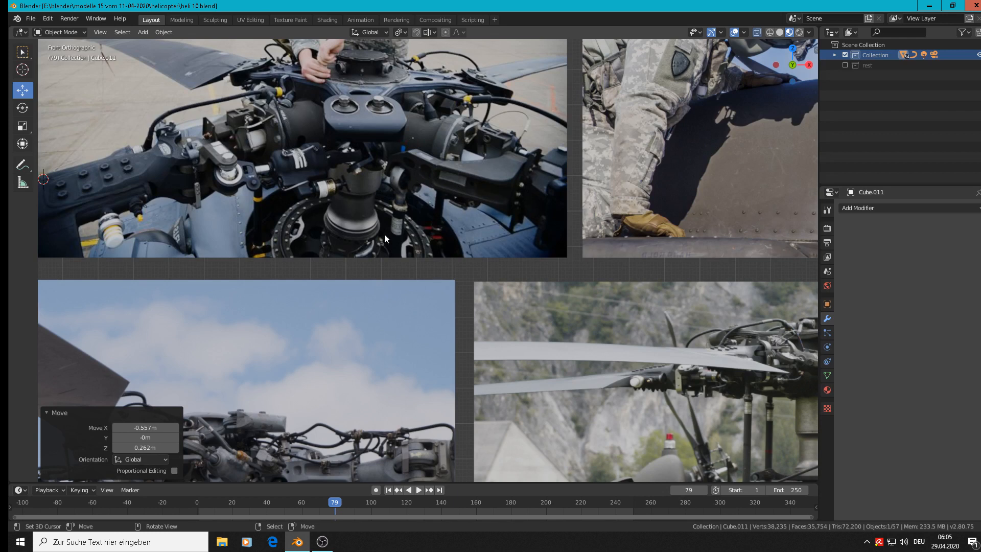
{"action": "middle_click_drag", "start_coordinate": [393, 105], "coordinate": [317, 56], "text": "shift"}
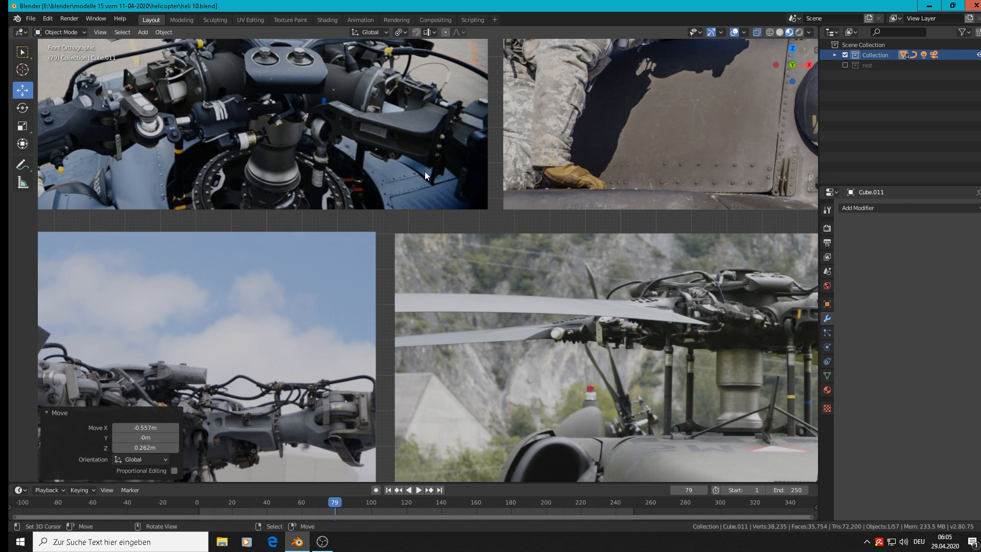
{"action": "right_click", "coordinate": [412, 149], "text": "shift"}
{"action": "left_click", "coordinate": [158, 33]}
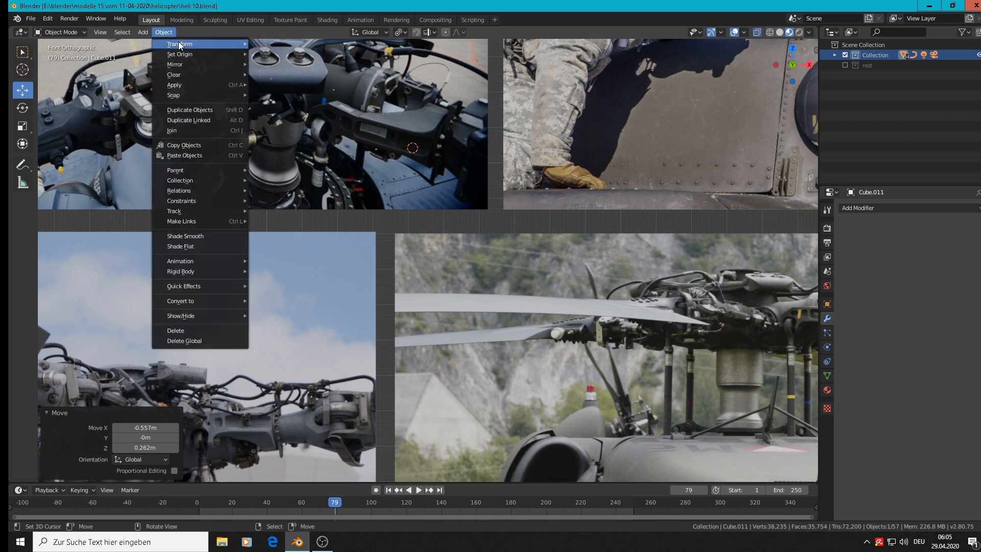
{"action": "left_click", "coordinate": [148, 35]}
{"action": "left_click", "coordinate": [148, 35]}
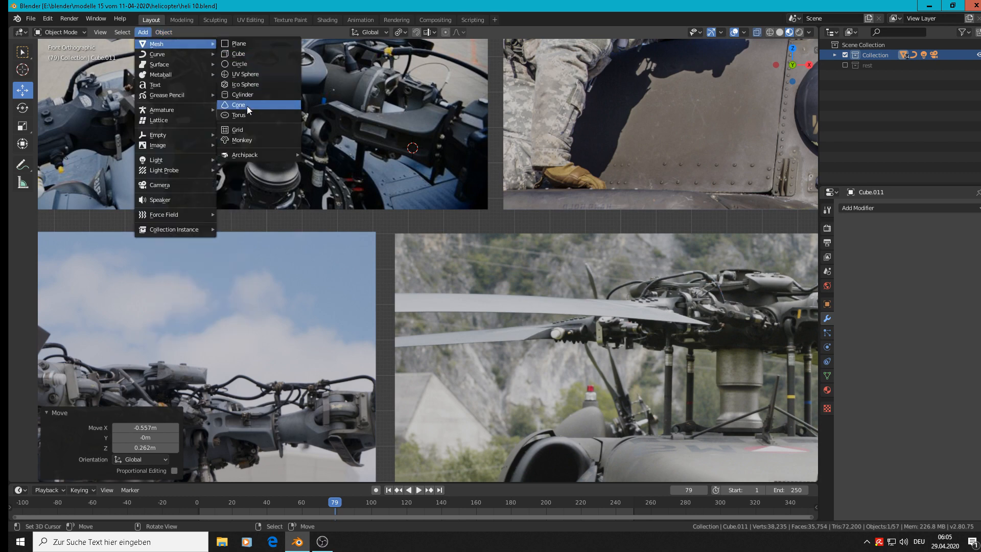
{"action": "left_click", "coordinate": [247, 95]}
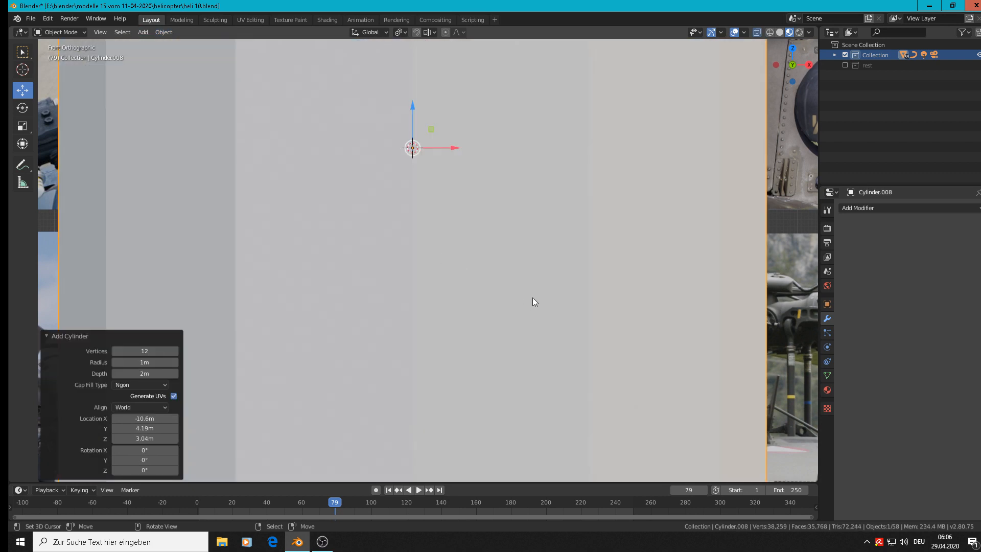
{"action": "key", "text": "s"}
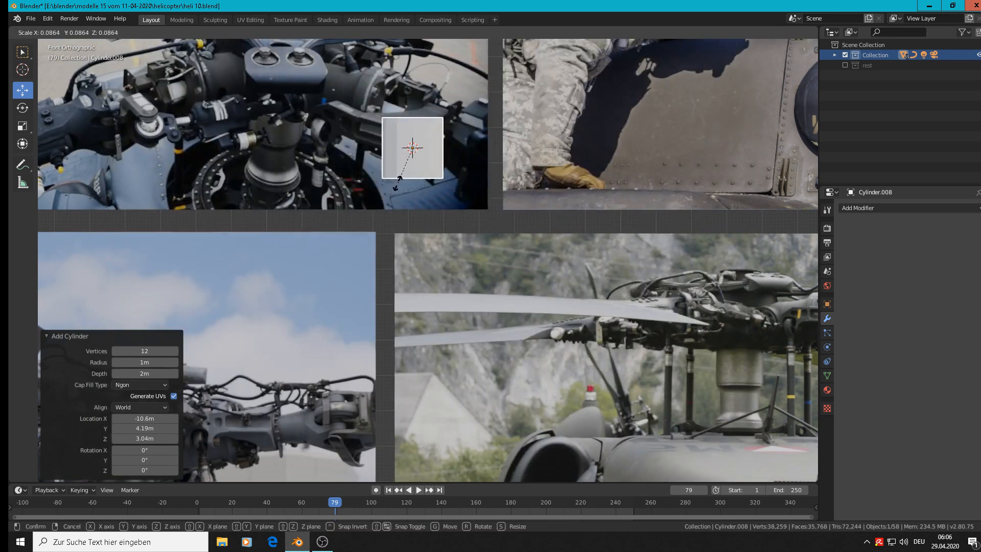
{"action": "left_click", "coordinate": [417, 185]}
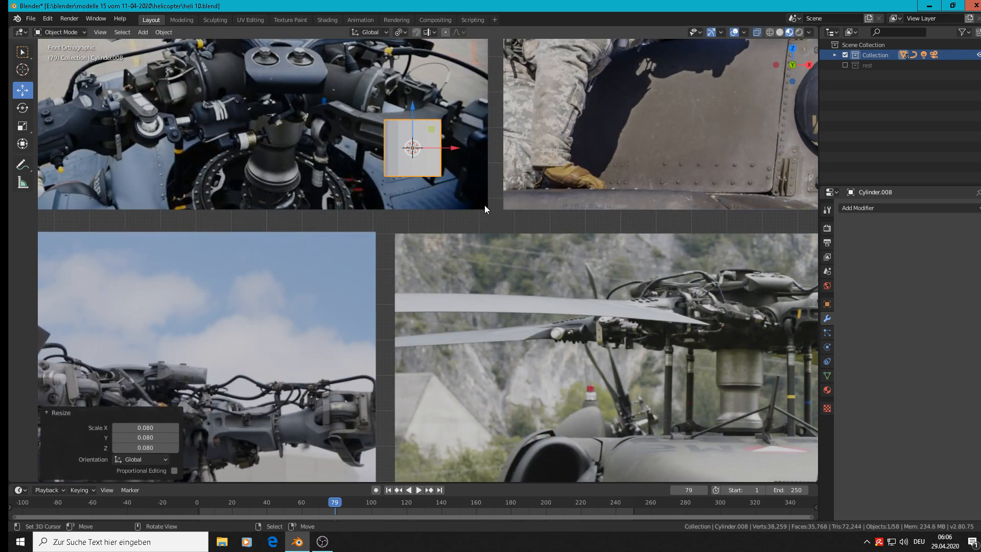
Rotate the new cylinder 90° about Y and scale it to 0.516 along X
{"action": "type", "text": "ry90"}
{"action": "key", "text": "Return"}
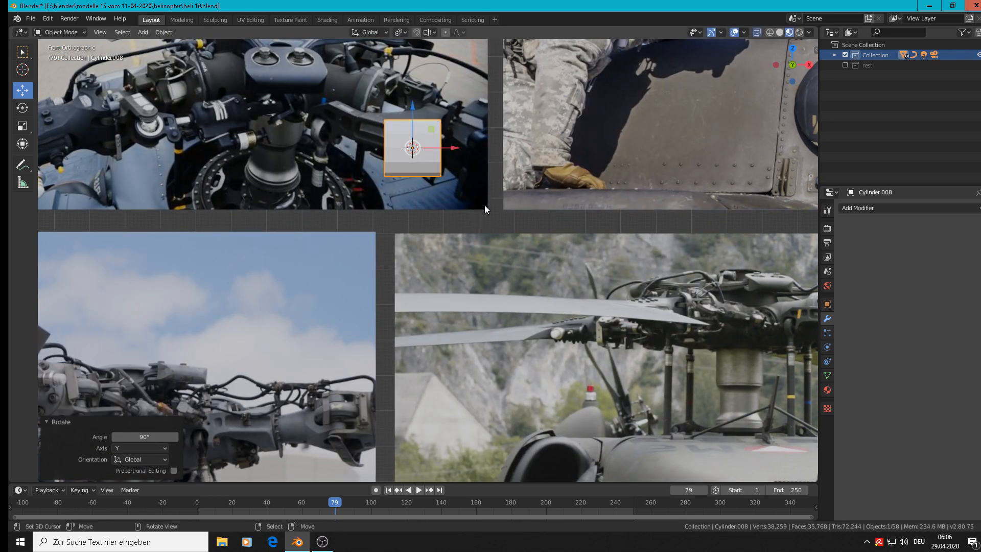
{"action": "key", "text": "s"}
{"action": "key", "text": "x"}
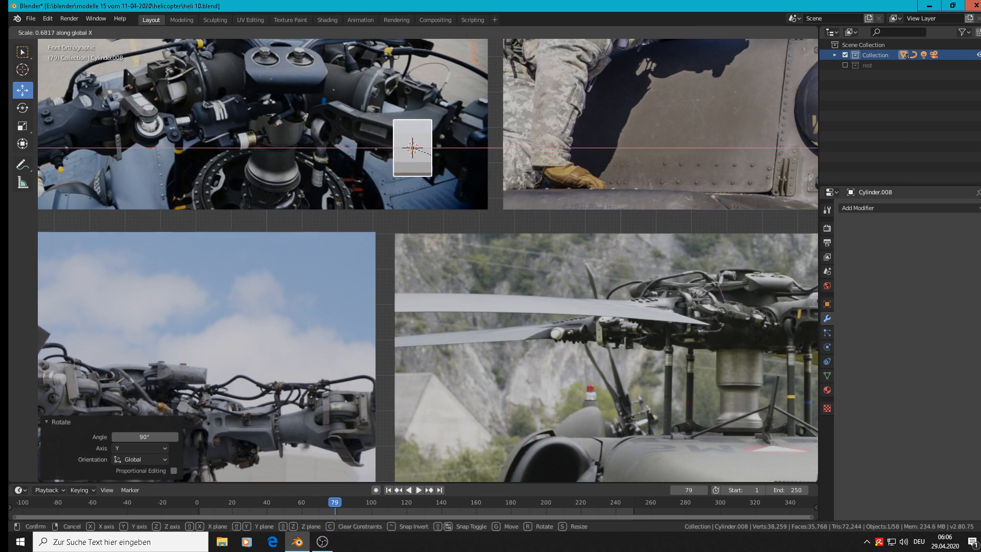
{"action": "left_click", "coordinate": [427, 149]}
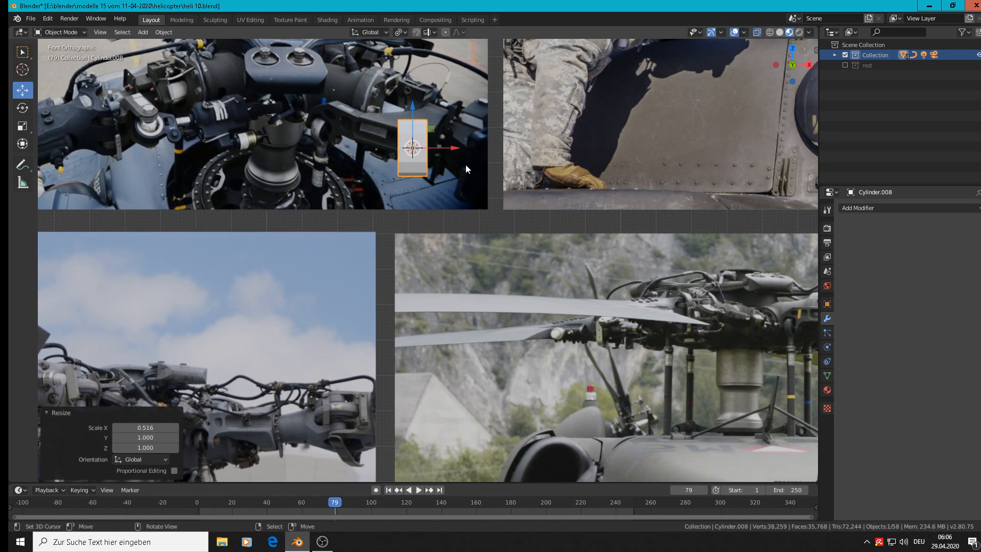
Move the cylinder 0.266 m along X and -0.23 m along Y, out in front of the reference photos
{"action": "key", "text": "g"}
{"action": "key", "text": "x"}
{"action": "left_click", "coordinate": [478, 142]}
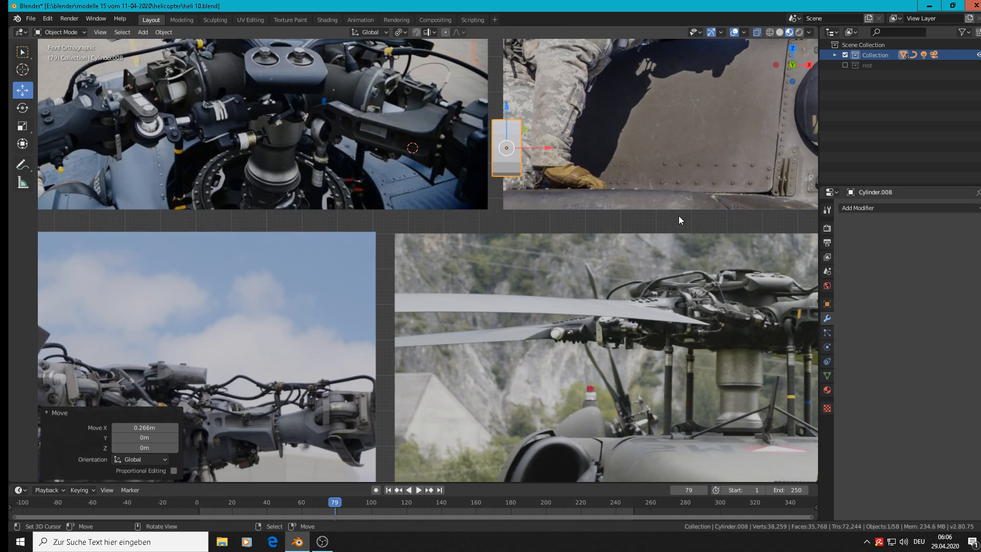
{"action": "scroll", "coordinate": [511, 131], "scroll_direction": "up", "scroll_amount": 1}
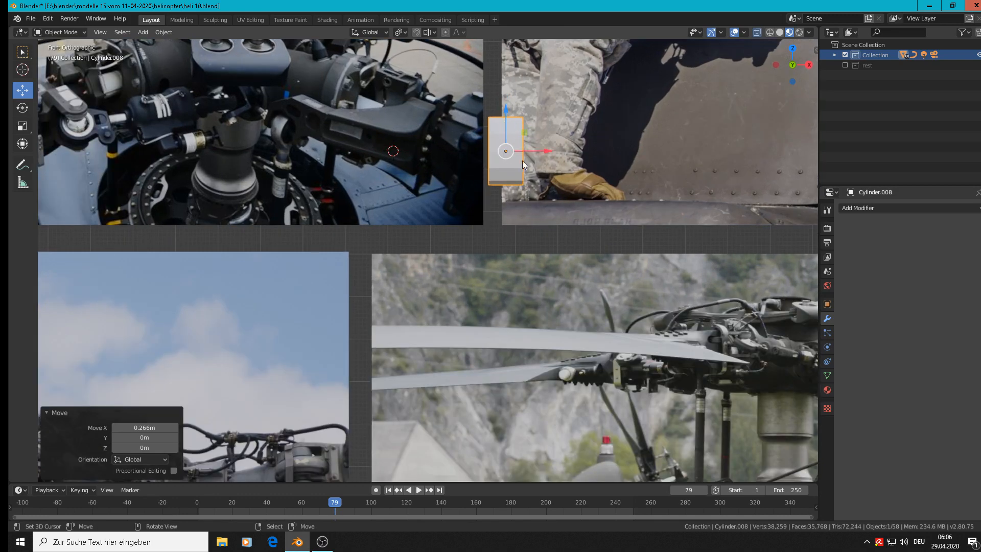
{"action": "middle_click_drag", "start_coordinate": [522, 160], "coordinate": [309, 215]}
{"action": "left_click_drag", "start_coordinate": [533, 140], "coordinate": [441, 151]}
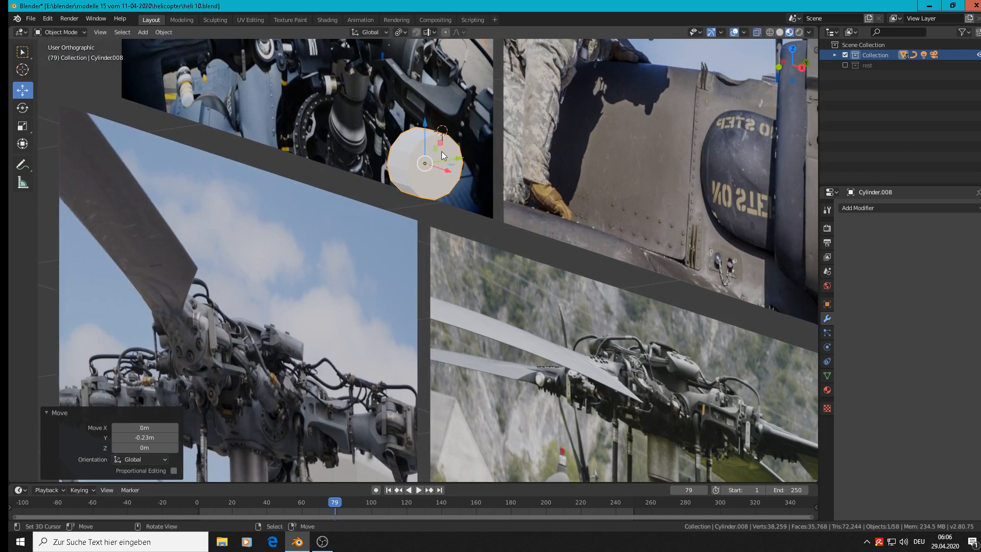
Extrude the cylinder's opposite top and bottom rim-side edges -0.183 m along Y as two parallel strips
{"action": "scroll", "coordinate": [441, 151], "scroll_direction": "up", "scroll_amount": 1}
{"action": "key", "text": "Tab"}
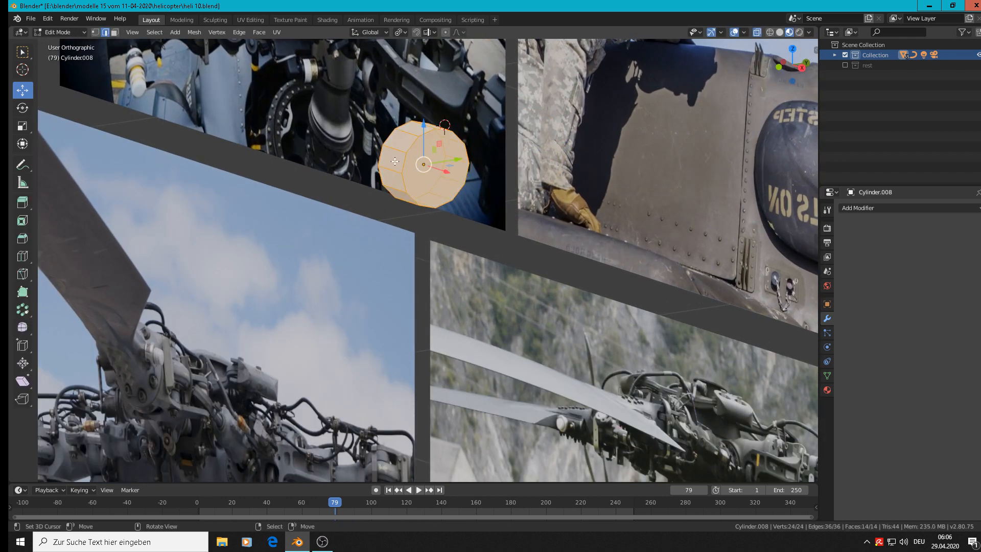
{"action": "middle_click_drag", "start_coordinate": [395, 161], "coordinate": [357, 166]}
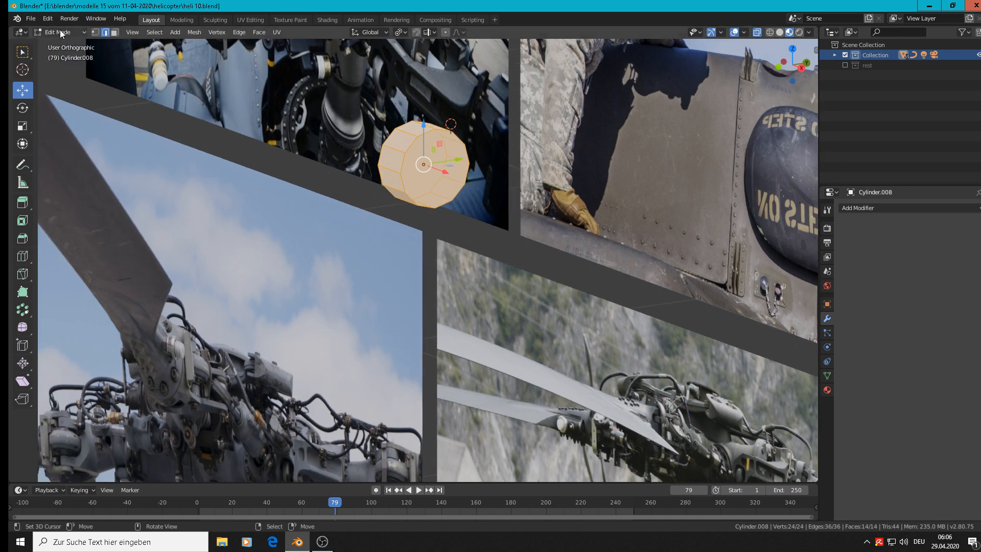
{"action": "left_click", "coordinate": [406, 135]}
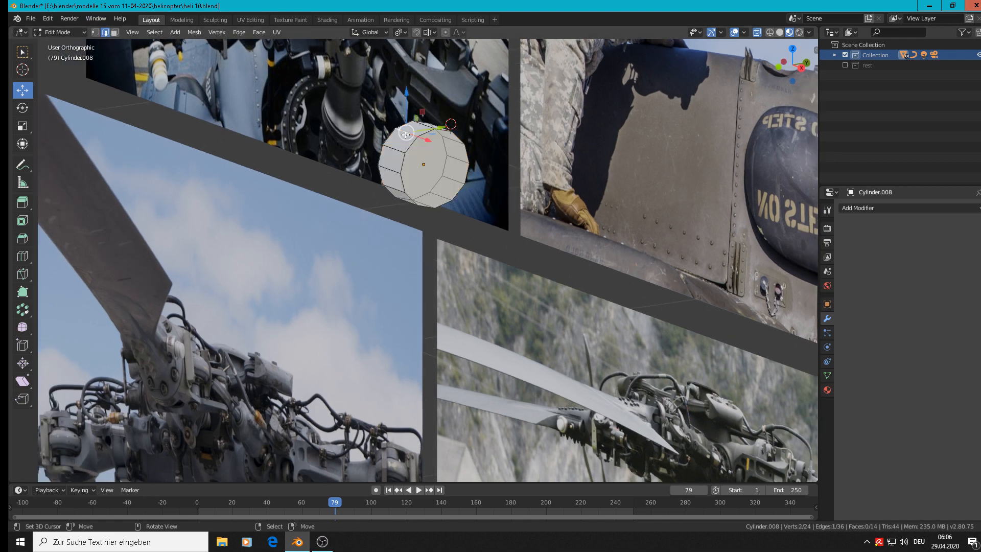
{"action": "middle_click_drag", "start_coordinate": [429, 155], "coordinate": [391, 219]}
{"action": "left_click", "coordinate": [438, 182]}
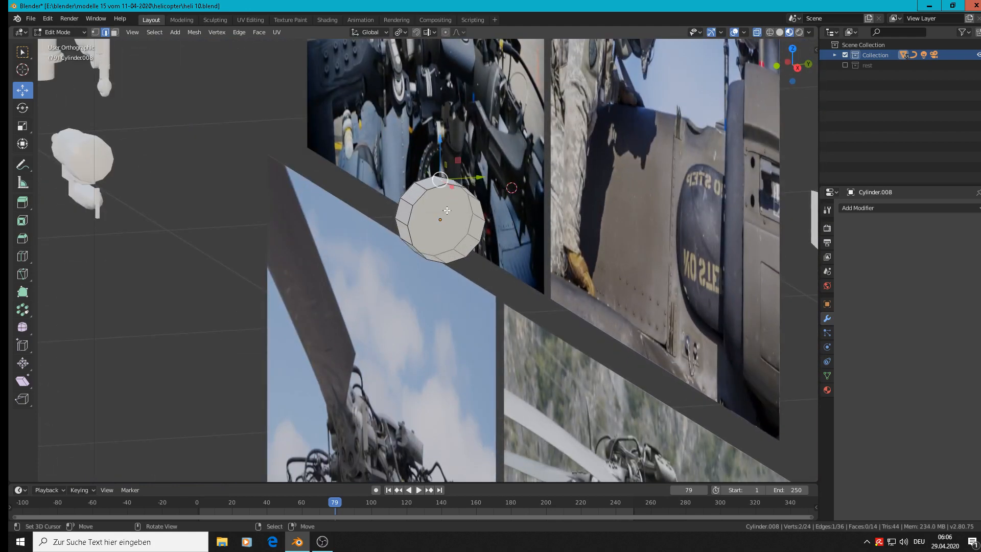
{"action": "middle_click_drag", "start_coordinate": [445, 207], "coordinate": [442, 352]}
{"action": "left_click", "coordinate": [442, 261], "text": "shift"}
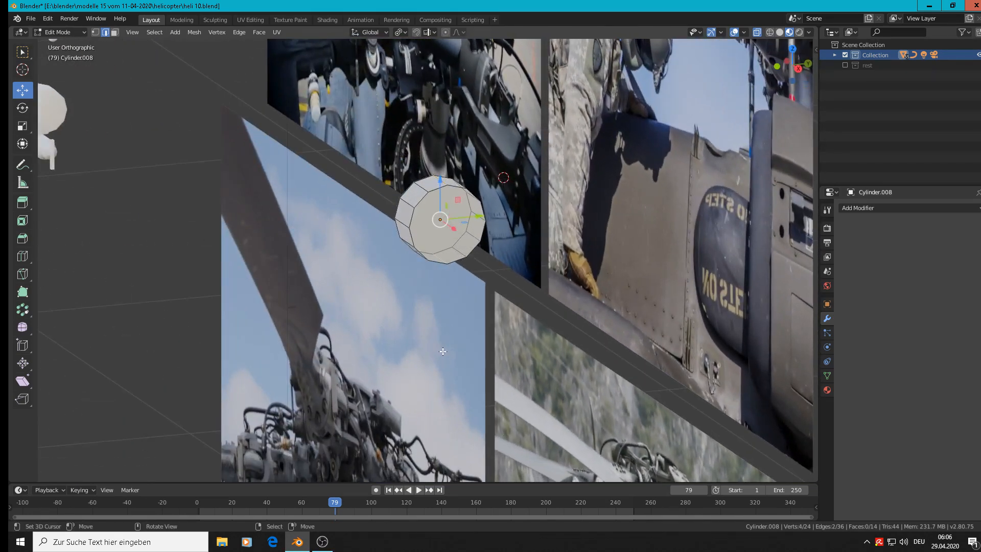
{"action": "key", "text": "e"}
{"action": "right_click", "coordinate": [453, 333]}
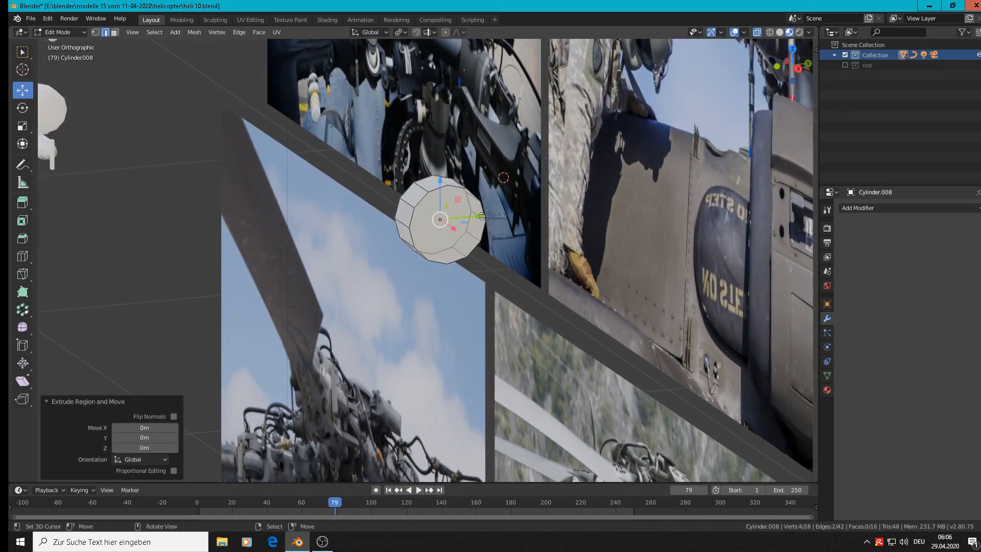
{"action": "left_click_drag", "start_coordinate": [481, 216], "coordinate": [395, 235]}
Fill the near side between the two strips with a face bounded by the cylinder's half rim
{"action": "scroll", "coordinate": [409, 225], "scroll_direction": "up", "scroll_amount": 3}
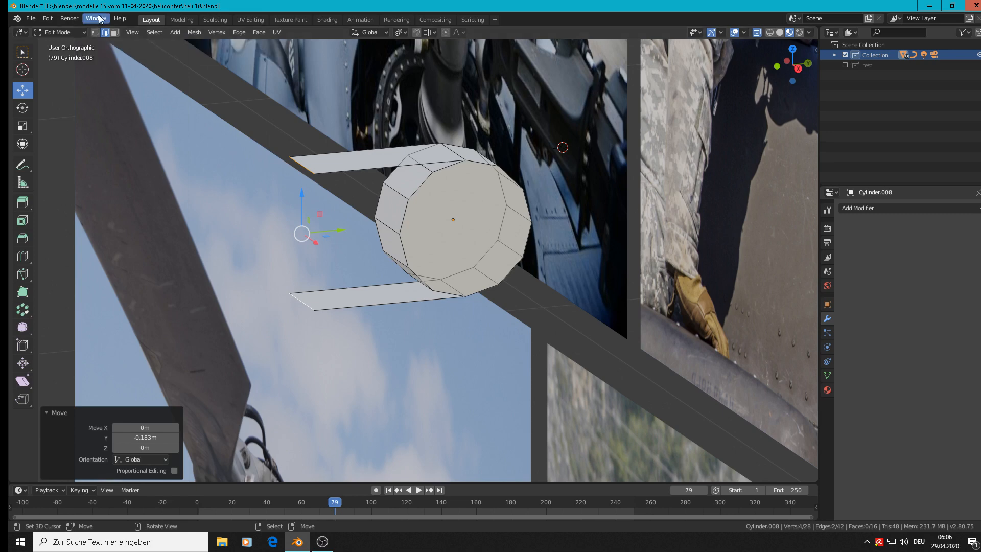
{"action": "middle_click_drag", "start_coordinate": [434, 266], "coordinate": [450, 280]}
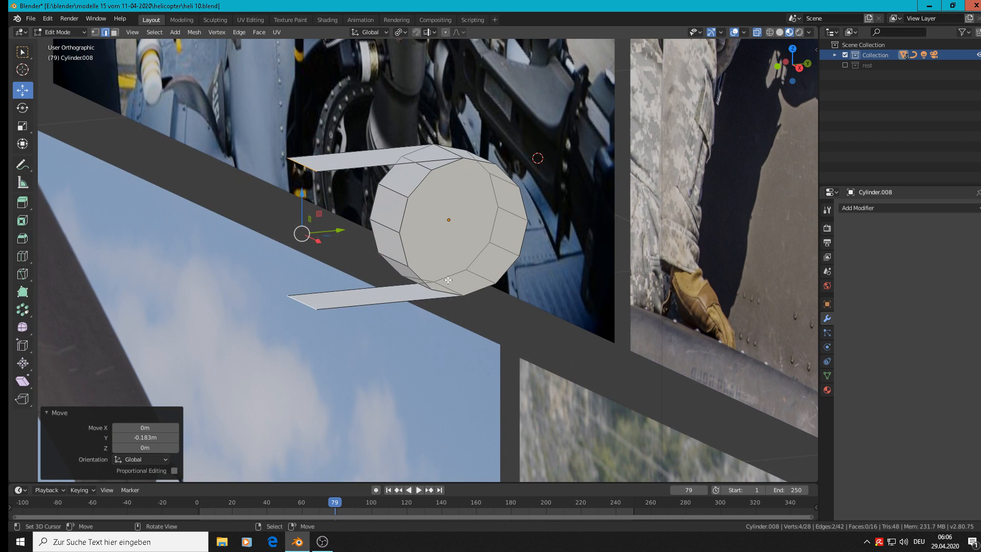
{"action": "left_click", "coordinate": [403, 224], "text": "alt"}
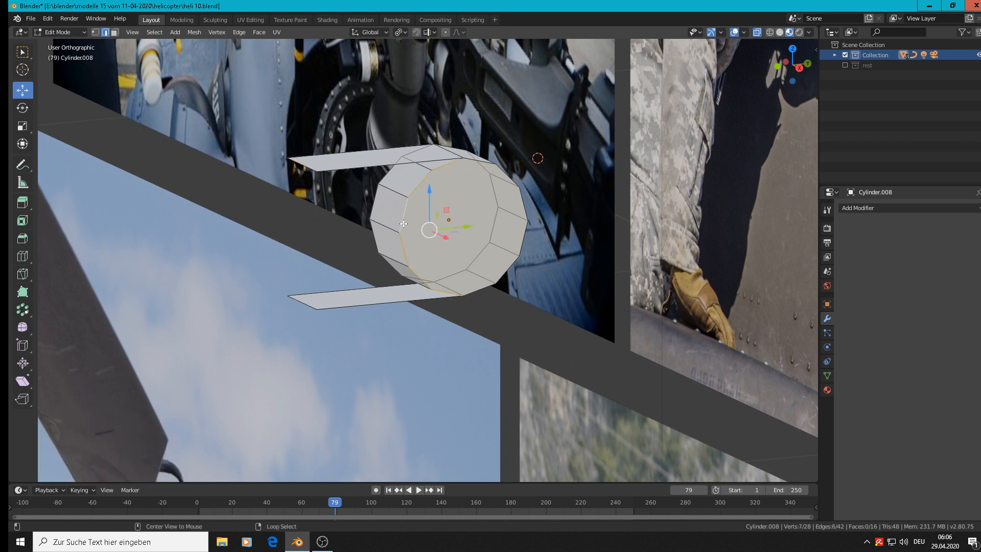
{"action": "left_click", "coordinate": [351, 158], "text": "shift"}
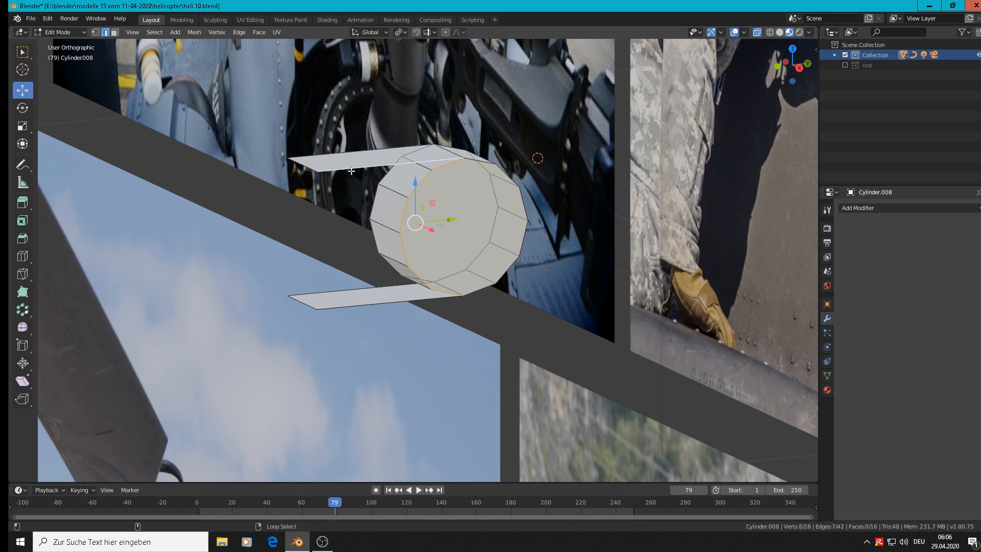
{"action": "left_click", "coordinate": [354, 304], "text": "shift"}
{"action": "key", "text": "f"}
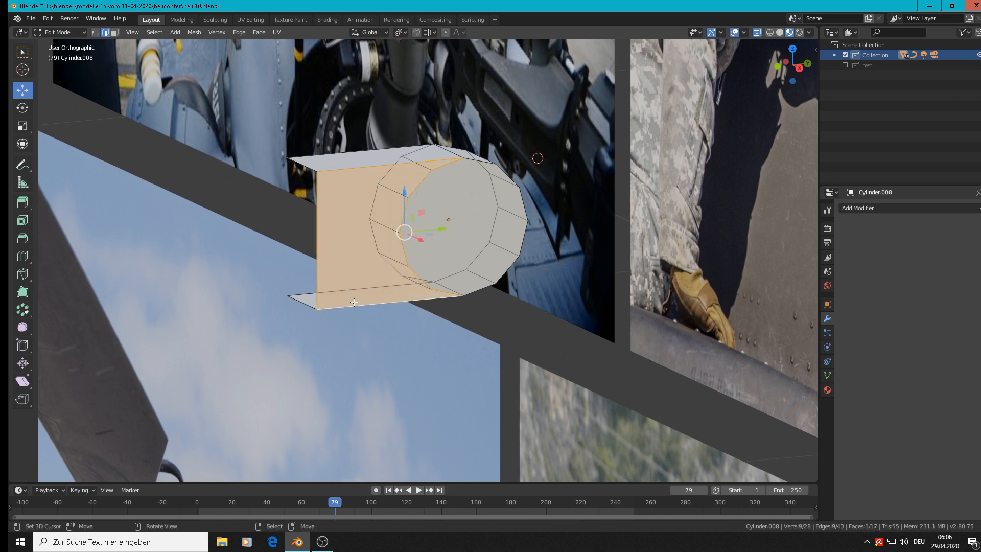
Fill the opposite side between the two strips with a matching face along the cylinder's other half rim
{"action": "key", "text": "Tab"}
{"action": "middle_click_drag", "start_coordinate": [348, 288], "coordinate": [494, 292]}
{"action": "scroll", "coordinate": [494, 293], "scroll_direction": "up", "scroll_amount": 3}
{"action": "key", "text": "Tab"}
{"action": "right_click", "coordinate": [353, 247], "text": "alt"}
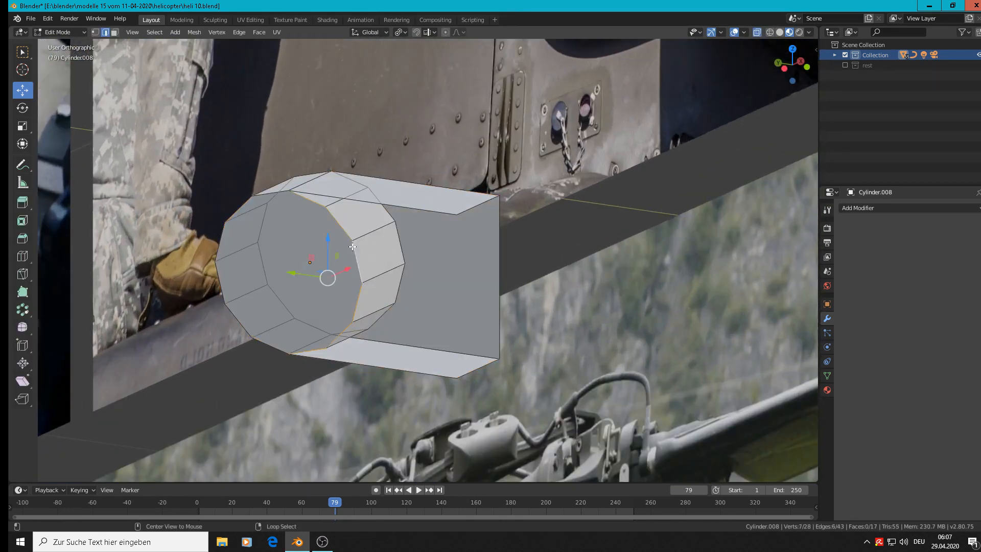
{"action": "left_click", "coordinate": [416, 208], "text": "shift"}
{"action": "left_click", "coordinate": [446, 352], "text": "shift"}
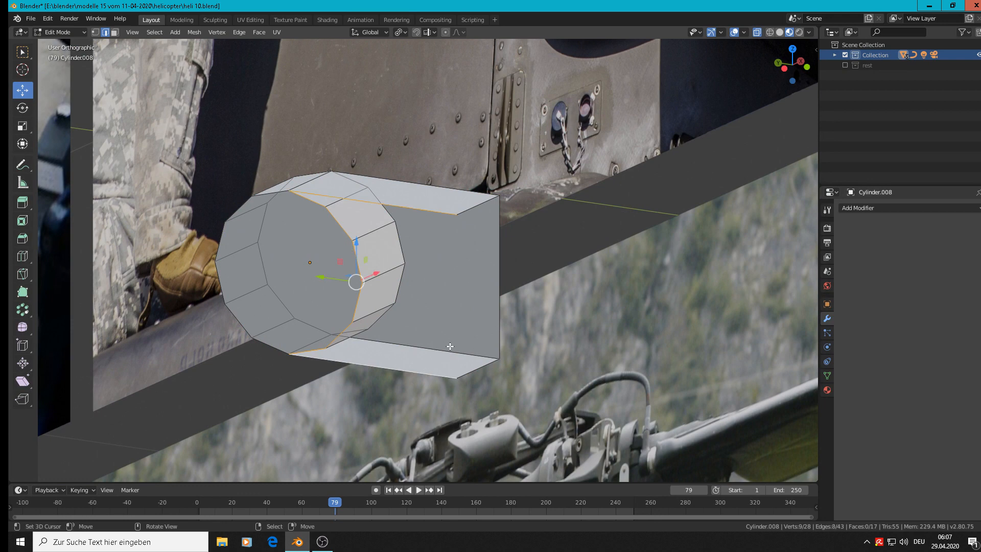
{"action": "key", "text": "f"}
{"action": "middle_click_drag", "start_coordinate": [477, 325], "coordinate": [378, 313]}
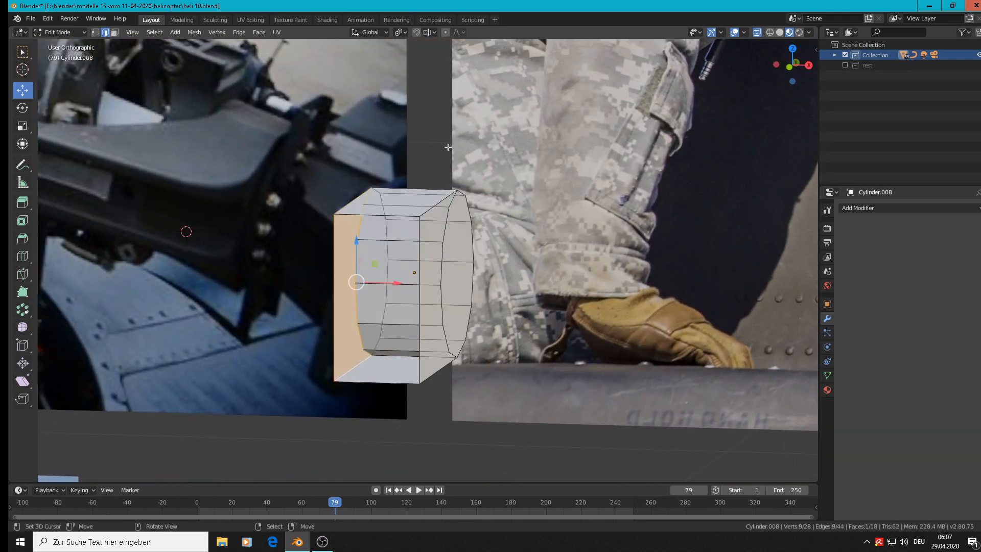
{"action": "key", "text": "Tab"}
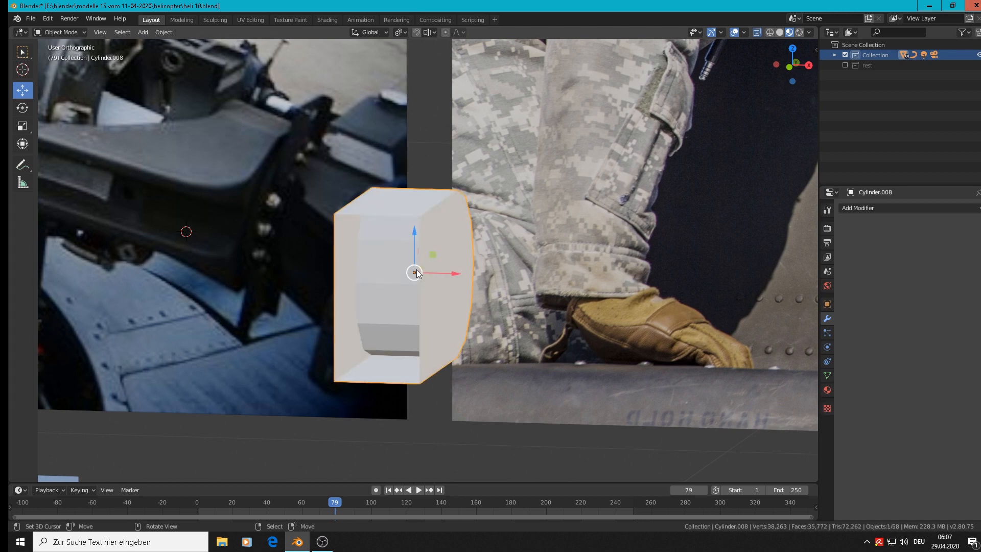
{"action": "middle_click_drag", "start_coordinate": [416, 275], "coordinate": [486, 294]}
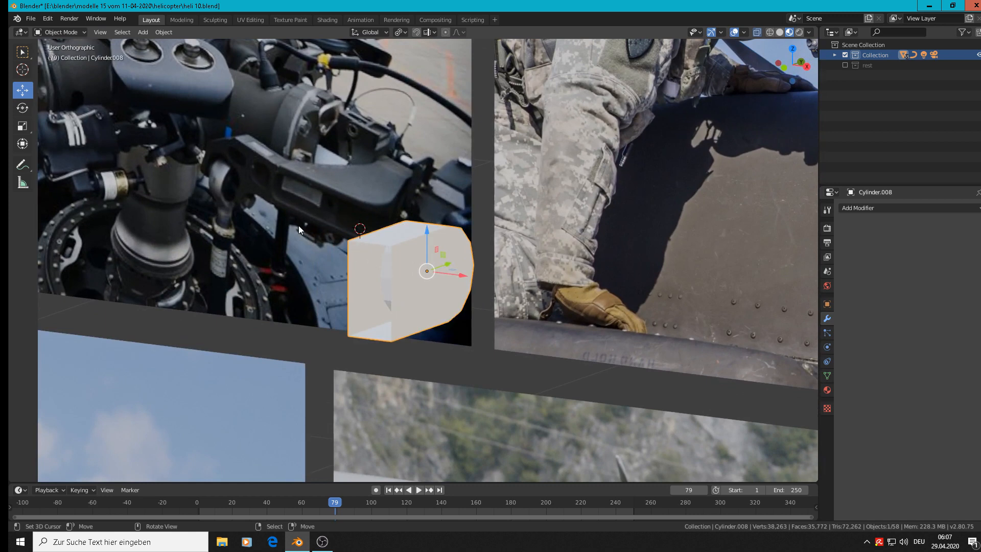
{"action": "middle_click_drag", "start_coordinate": [299, 229], "coordinate": [350, 276]}
Extrude the four edges of the open end -0.0778 m along Y and cap the end with a face
{"action": "key", "text": "Tab"}
{"action": "left_click", "coordinate": [350, 274]}
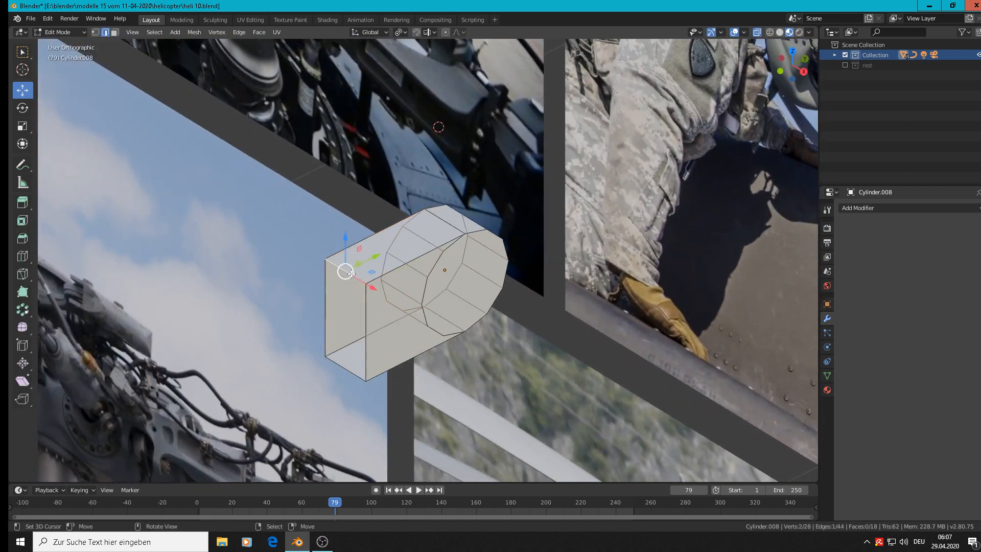
{"action": "right_click", "coordinate": [329, 302], "text": "shift"}
{"action": "right_click", "coordinate": [339, 370], "text": "shift"}
{"action": "right_click", "coordinate": [372, 350], "text": "shift"}
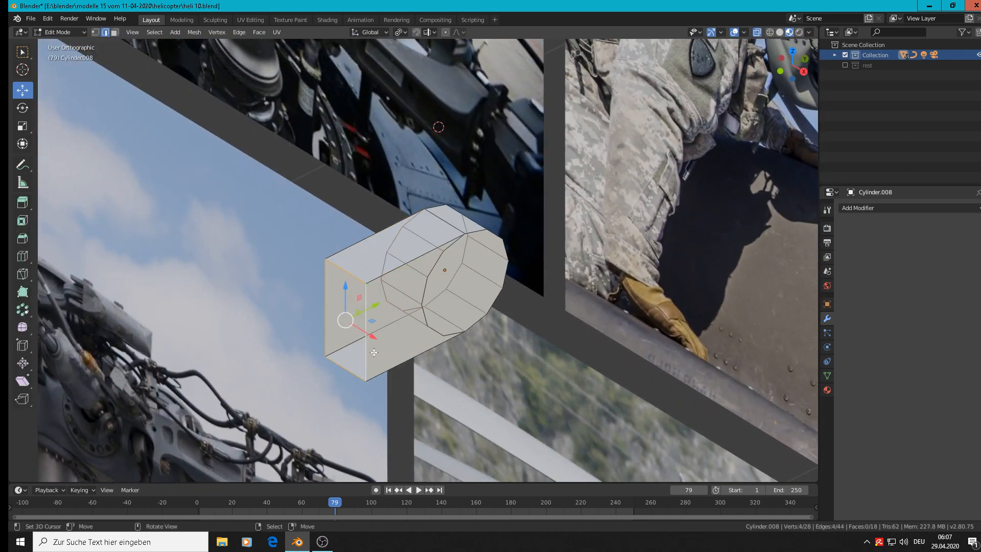
{"action": "key", "text": "e"}
{"action": "right_click", "coordinate": [373, 351]}
{"action": "left_click_drag", "start_coordinate": [374, 304], "coordinate": [333, 331]}
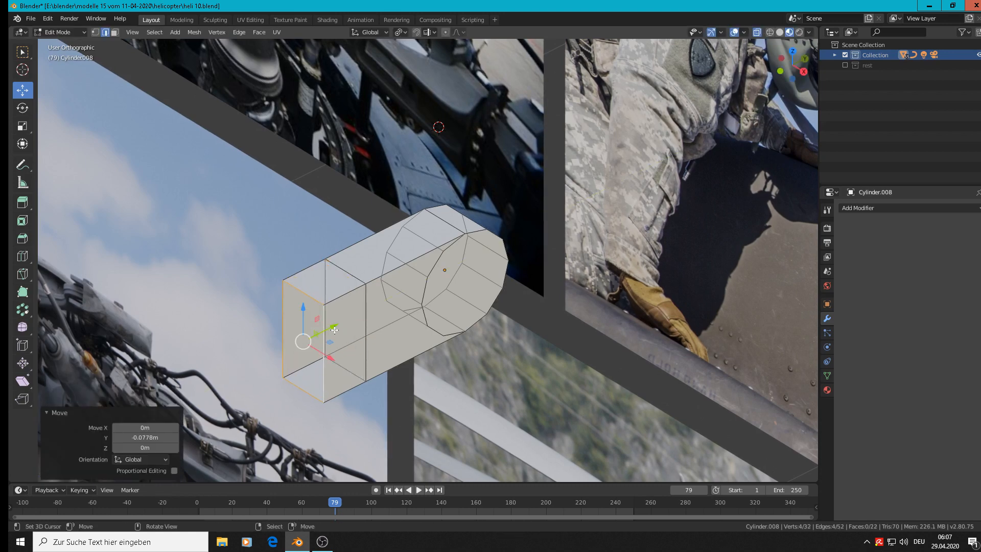
{"action": "key", "text": "f"}
{"action": "middle_click_drag", "start_coordinate": [333, 331], "coordinate": [318, 351]}
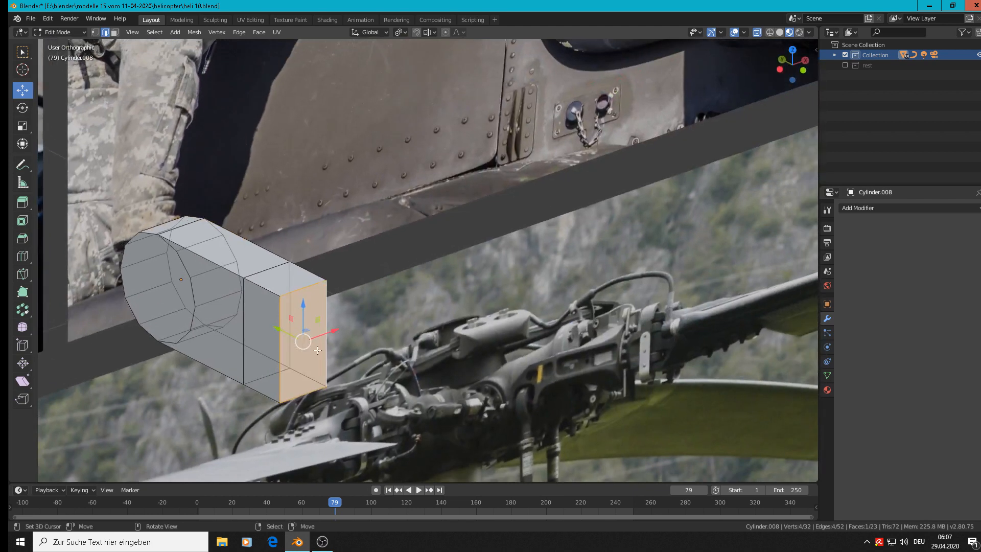
Extrude the side face of the end block -0.207 m along X to form an arm
{"action": "key", "text": "3"}
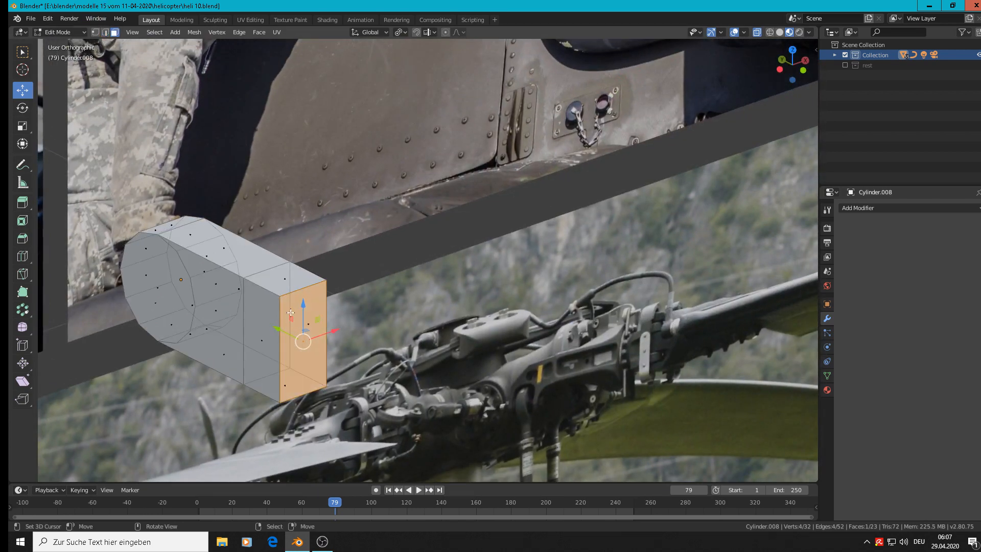
{"action": "left_click", "coordinate": [267, 336]}
{"action": "middle_click_drag", "start_coordinate": [266, 336], "coordinate": [290, 368]}
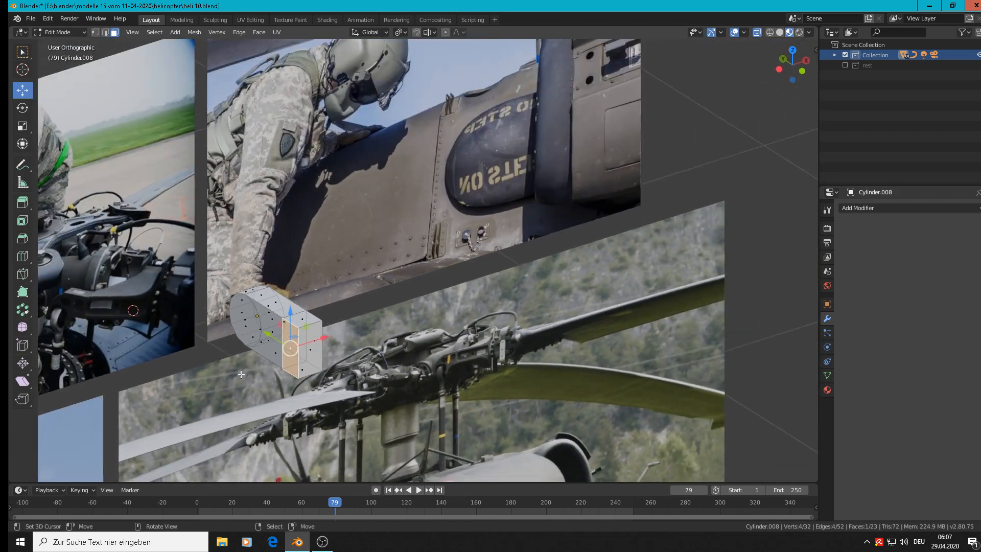
{"action": "middle_click_drag", "start_coordinate": [236, 396], "coordinate": [196, 400]}
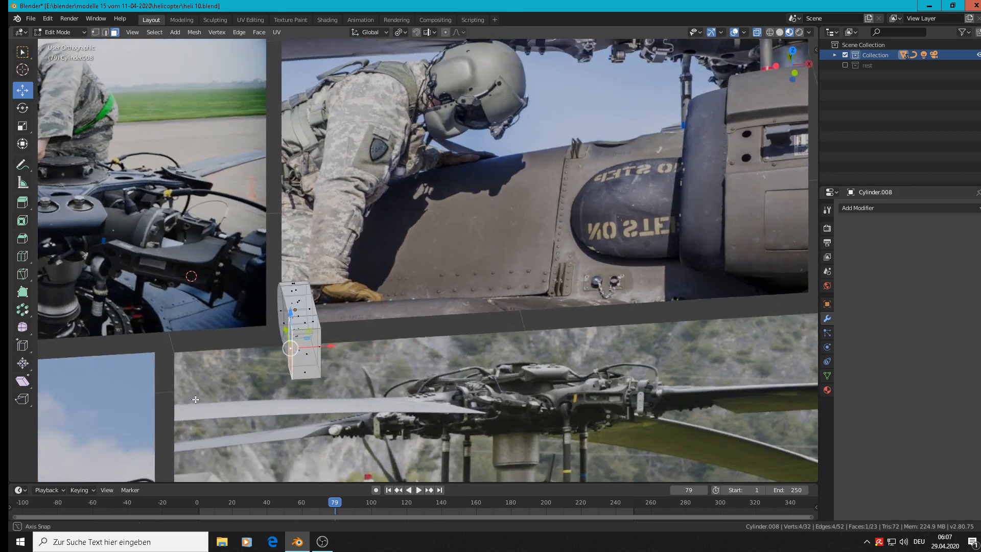
{"action": "key", "text": "e"}
{"action": "right_click", "coordinate": [287, 385]}
{"action": "left_click_drag", "start_coordinate": [338, 347], "coordinate": [266, 347]}
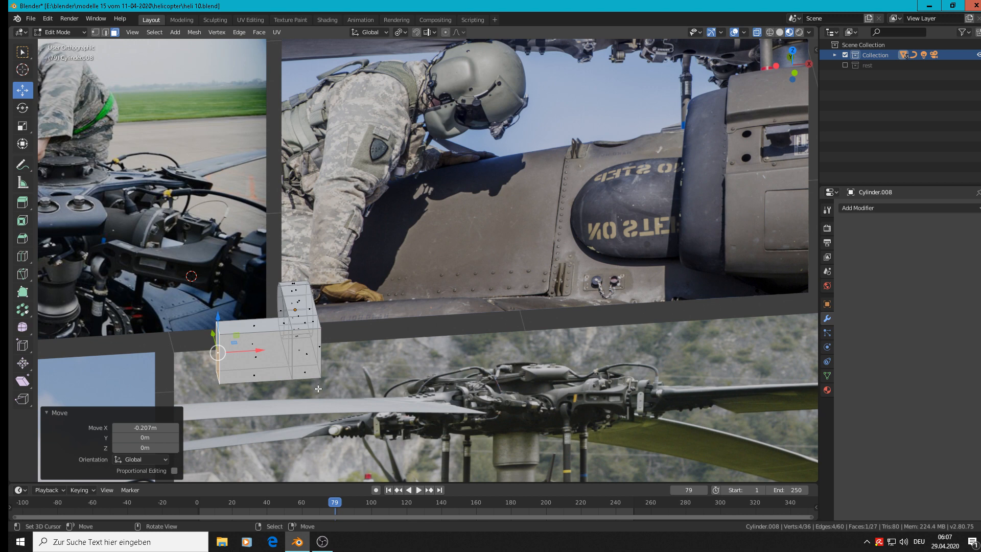
Scale the arm's end face to 0.819 along Z
{"action": "key", "text": "s"}
{"action": "key", "text": "z"}
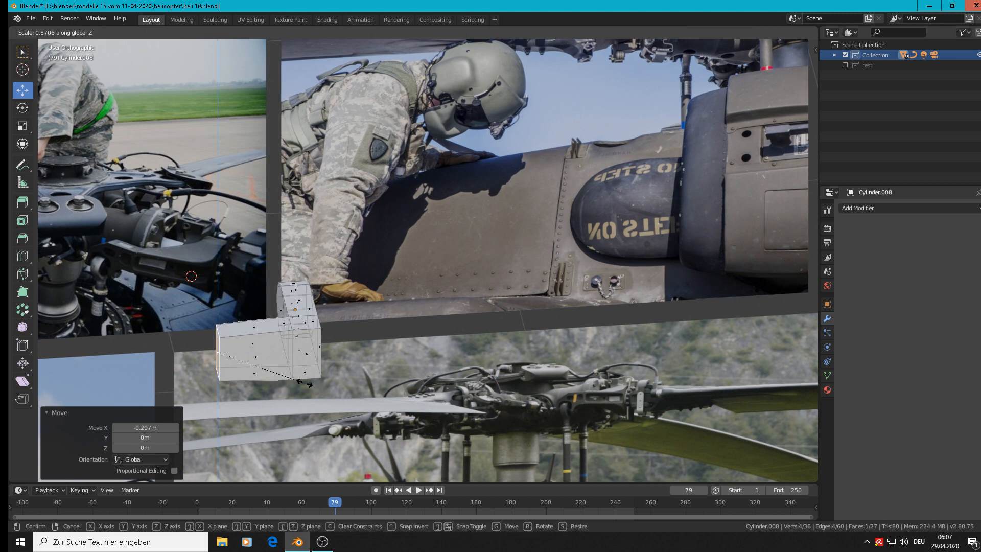
{"action": "left_click", "coordinate": [300, 383]}
Extrude the arm's end face in place with zero offset
{"action": "scroll", "coordinate": [292, 344], "scroll_direction": "up", "scroll_amount": 4}
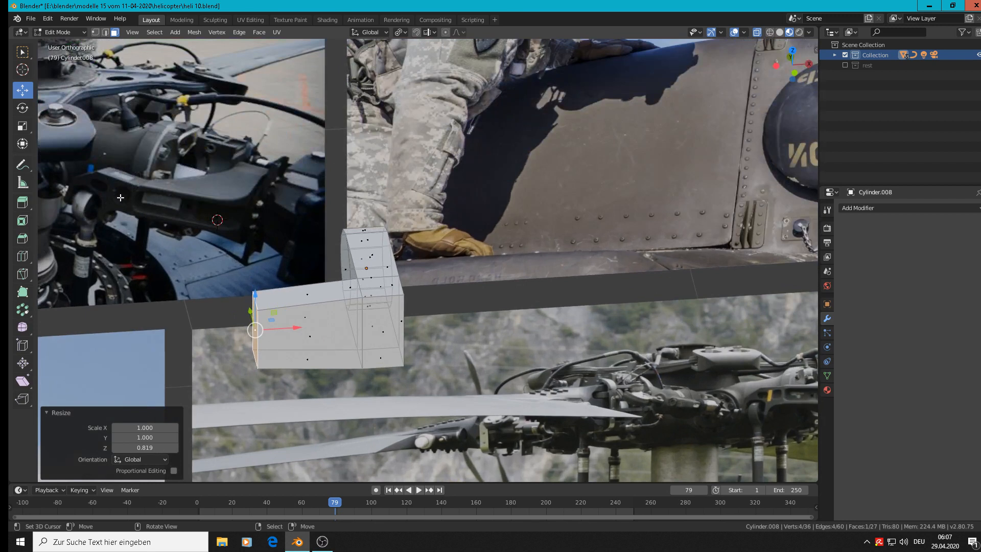
{"action": "key", "text": "e"}
{"action": "right_click", "coordinate": [337, 391]}
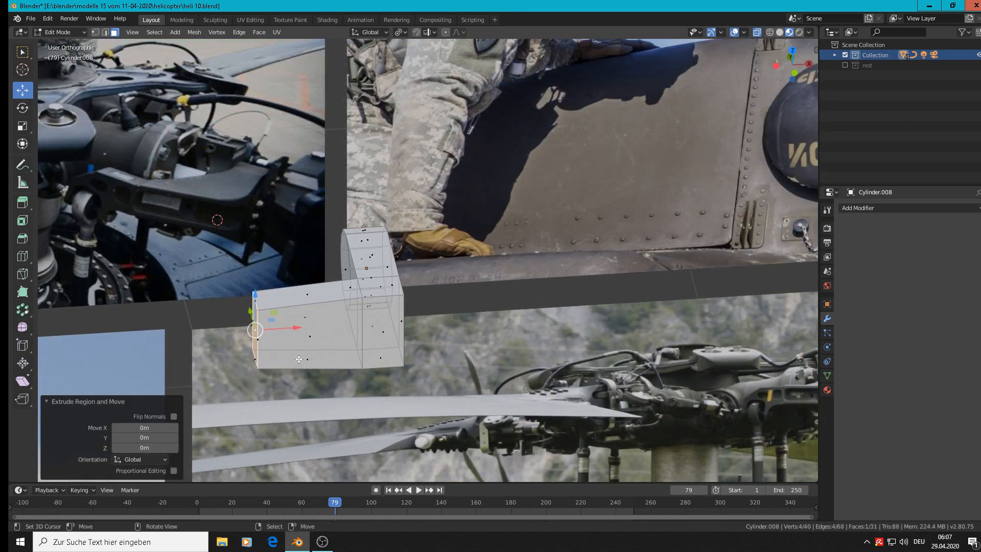
{"action": "key", "text": "g"}
{"action": "left_click", "coordinate": [248, 332]}
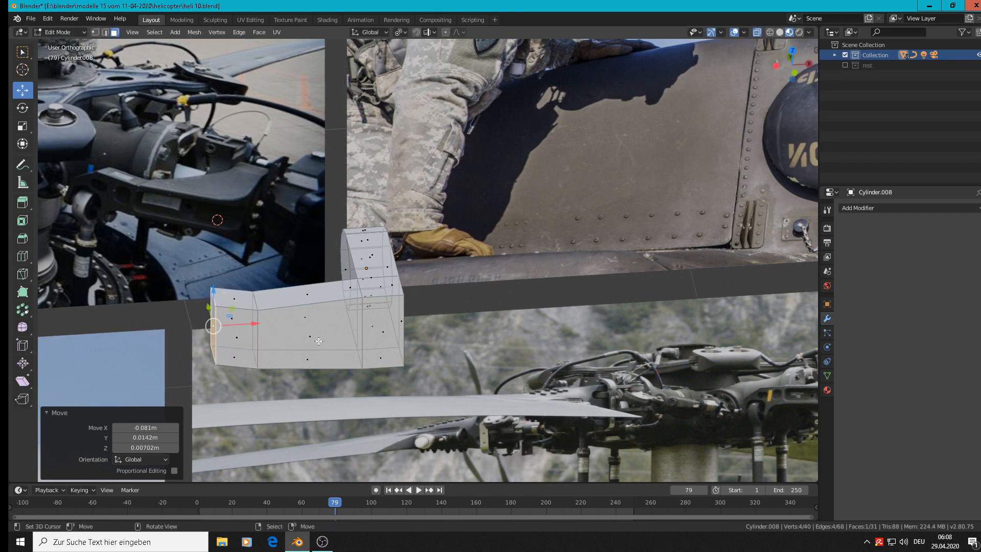
{"action": "key", "text": "ctrl+z"}
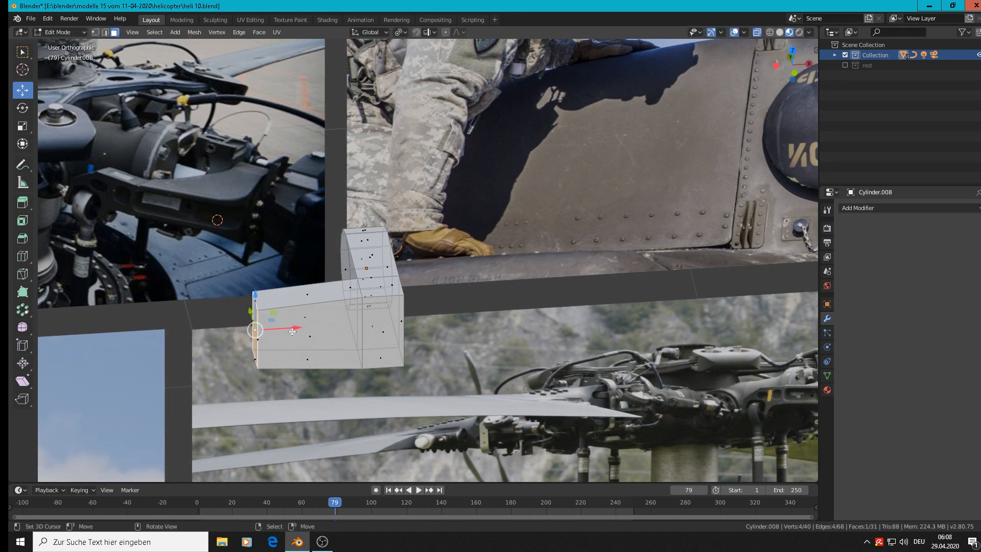
Move the extruded end face -0.133 m along X and extrude it another -0.0924 m along X
{"action": "left_click_drag", "start_coordinate": [292, 331], "coordinate": [231, 340]}
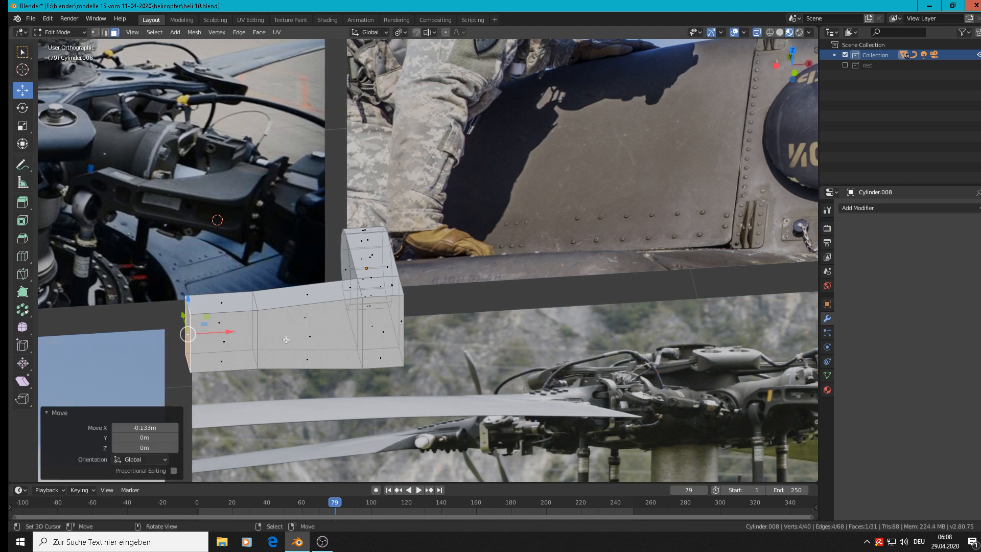
{"action": "key", "text": "e"}
{"action": "key", "text": "x"}
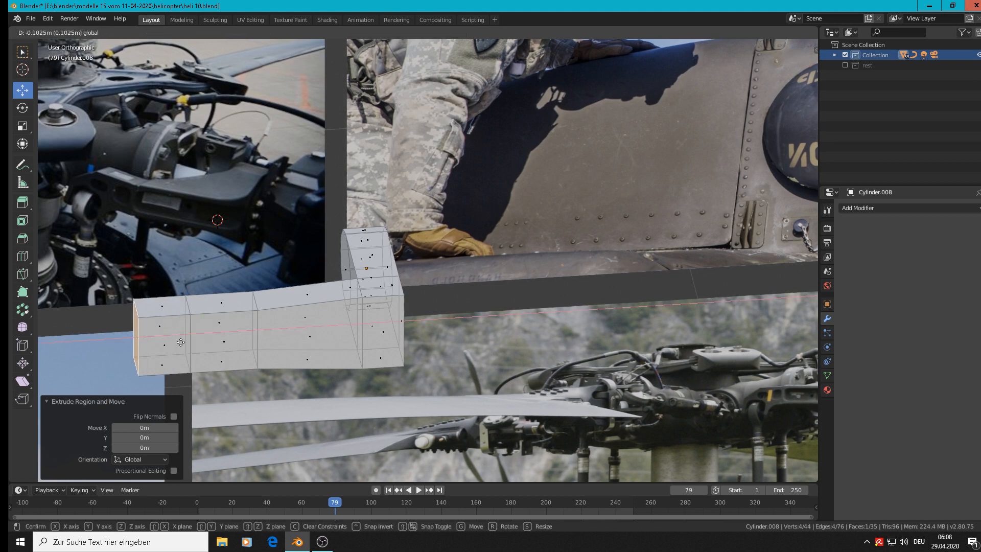
{"action": "left_click", "coordinate": [187, 339]}
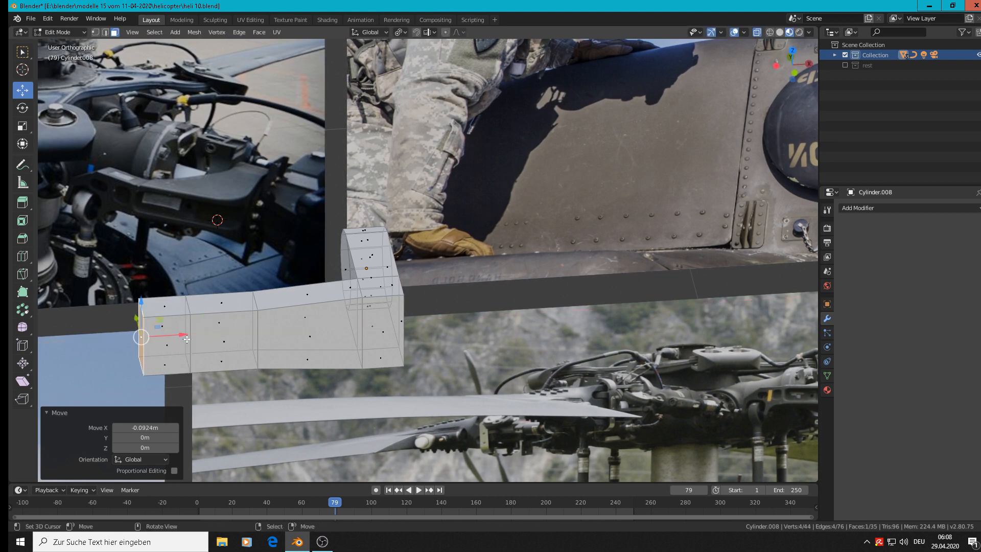
Lower the top edge of the arm's end face by 0.0664 m along Z to slope the tip
{"action": "left_click", "coordinate": [106, 33]}
{"action": "left_click", "coordinate": [142, 301]}
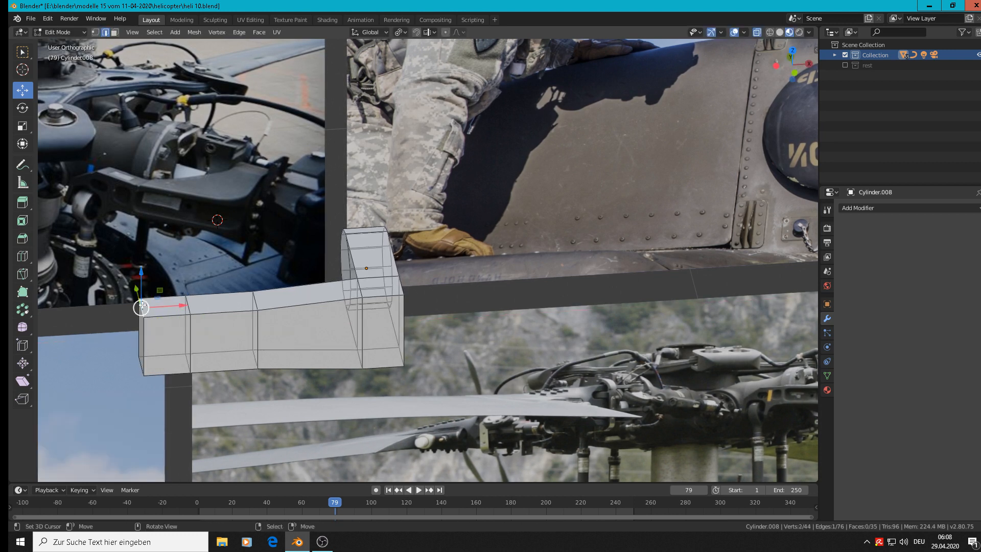
{"action": "key", "text": "g"}
{"action": "key", "text": "z"}
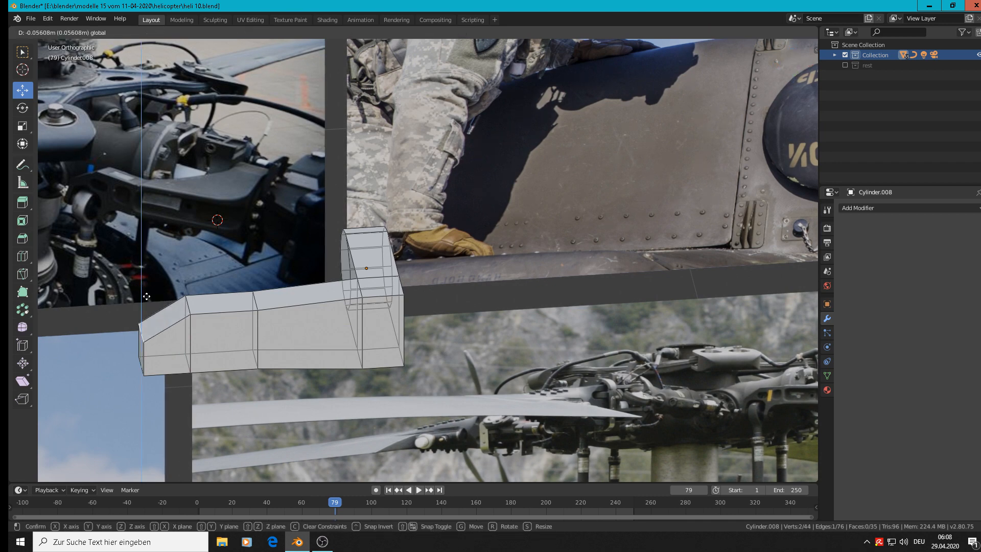
{"action": "left_click", "coordinate": [146, 300]}
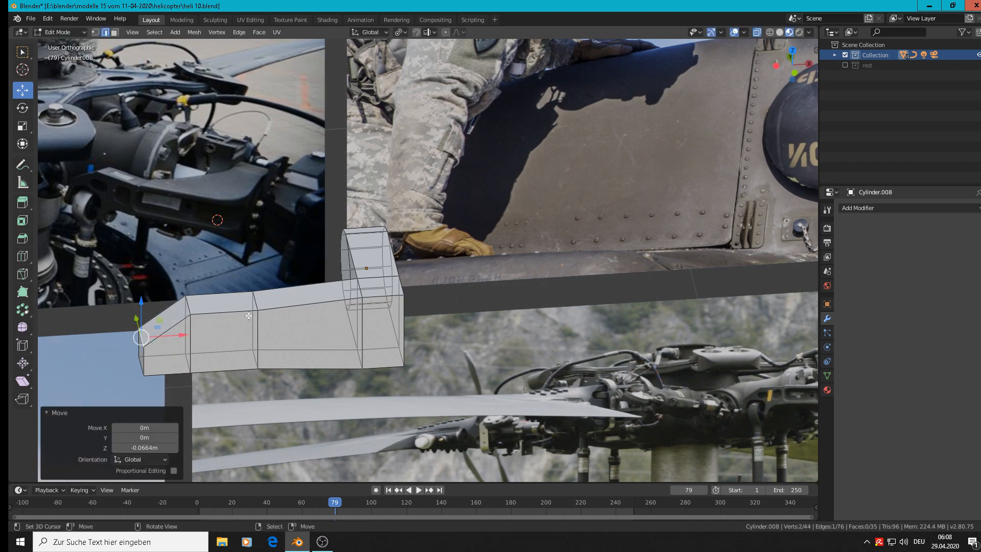
Add a single loop cut across the arm just behind its sloped tip, slid to factor -0.465
{"action": "middle_click_drag", "start_coordinate": [254, 320], "coordinate": [491, 240], "text": "shift"}
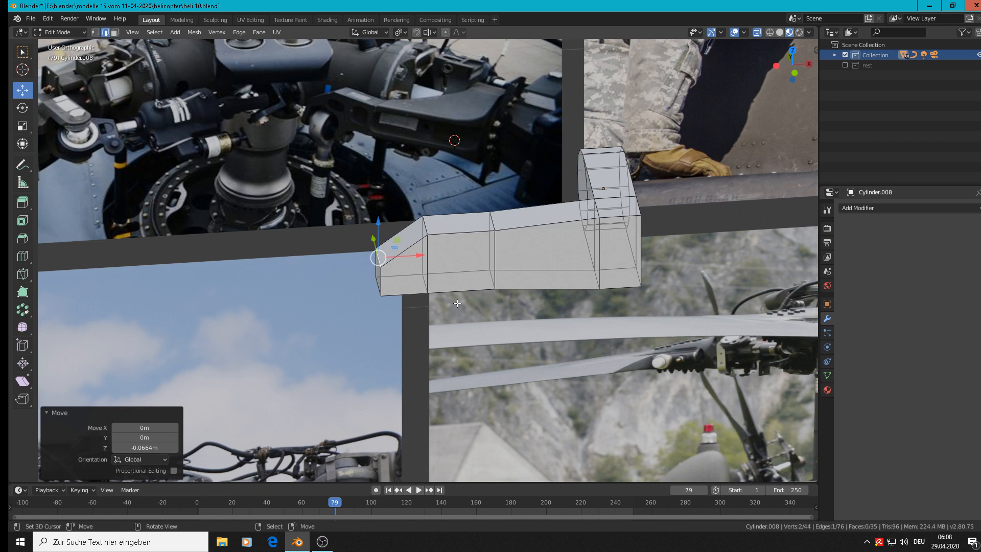
{"action": "key", "text": "ctrl+r"}
{"action": "left_click", "coordinate": [449, 242]}
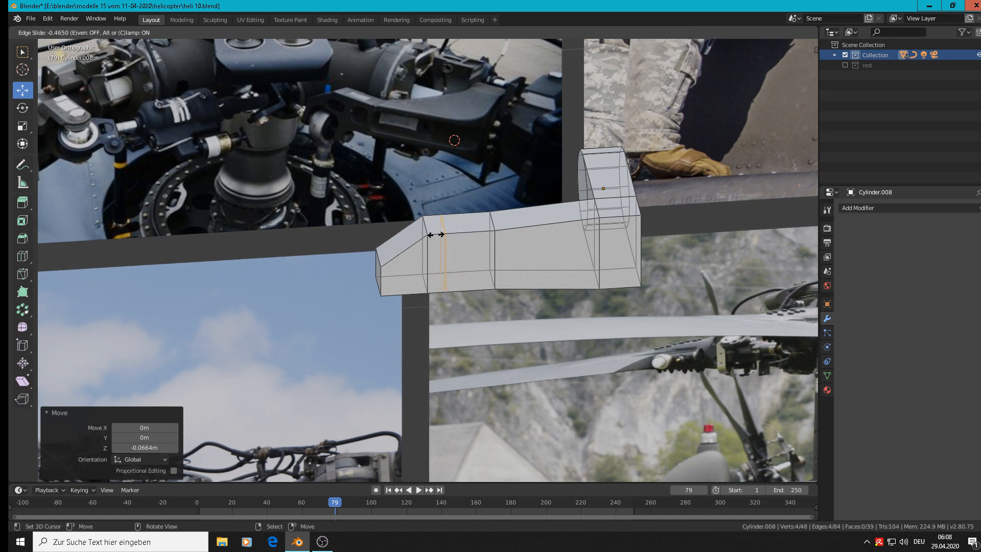
{"action": "left_click", "coordinate": [437, 235]}
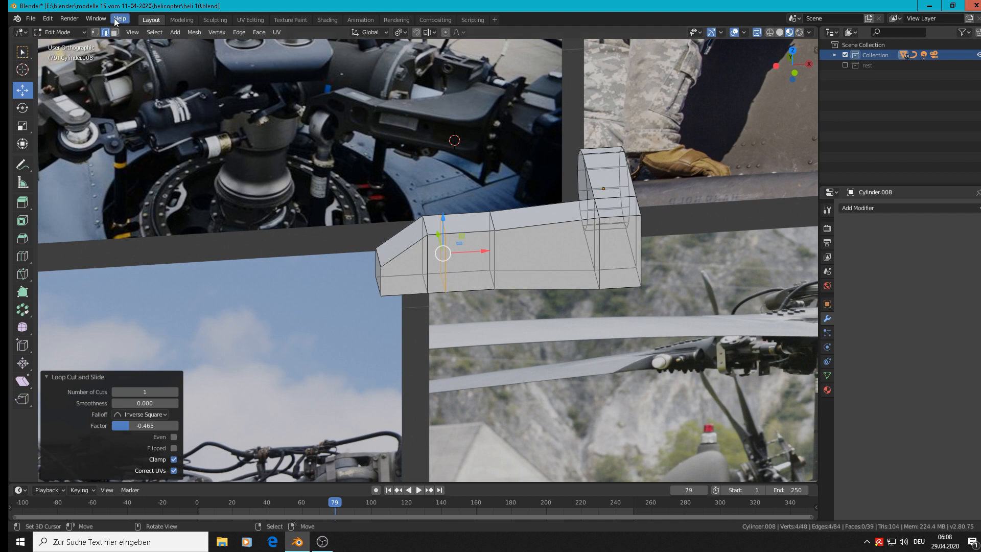
Extrude the narrow bottom face behind the sloped tip and move it -0.0847 m along Z to form a leg
{"action": "key", "text": "3"}
{"action": "left_click", "coordinate": [433, 281]}
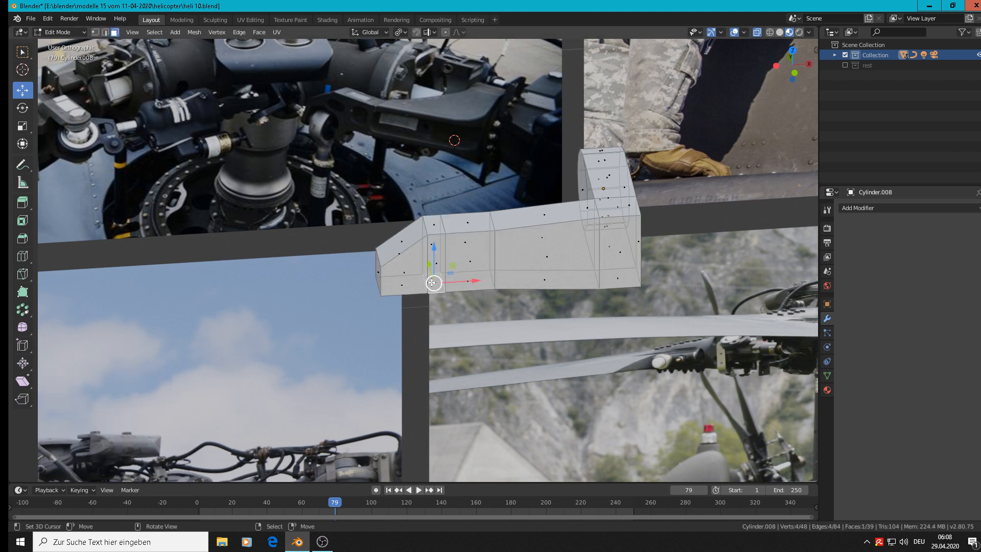
{"action": "key", "text": "e"}
{"action": "right_click", "coordinate": [469, 325]}
{"action": "left_click_drag", "start_coordinate": [435, 240], "coordinate": [440, 278]}
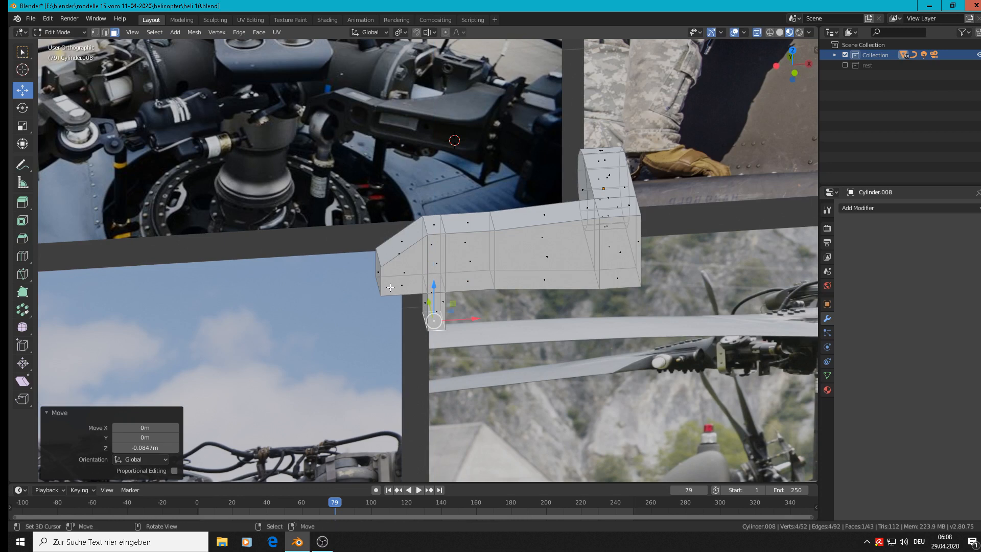
Add a single loop cut across the sloped tip near the arm's end, slid to factor -0.356
{"action": "key", "text": "ctrl+r"}
{"action": "left_click", "coordinate": [399, 271]}
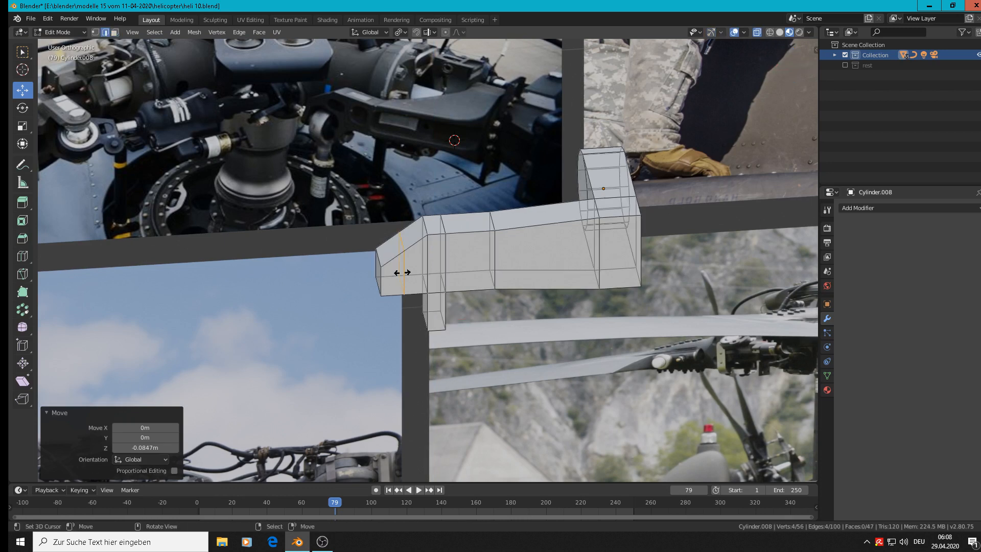
{"action": "left_click", "coordinate": [391, 277]}
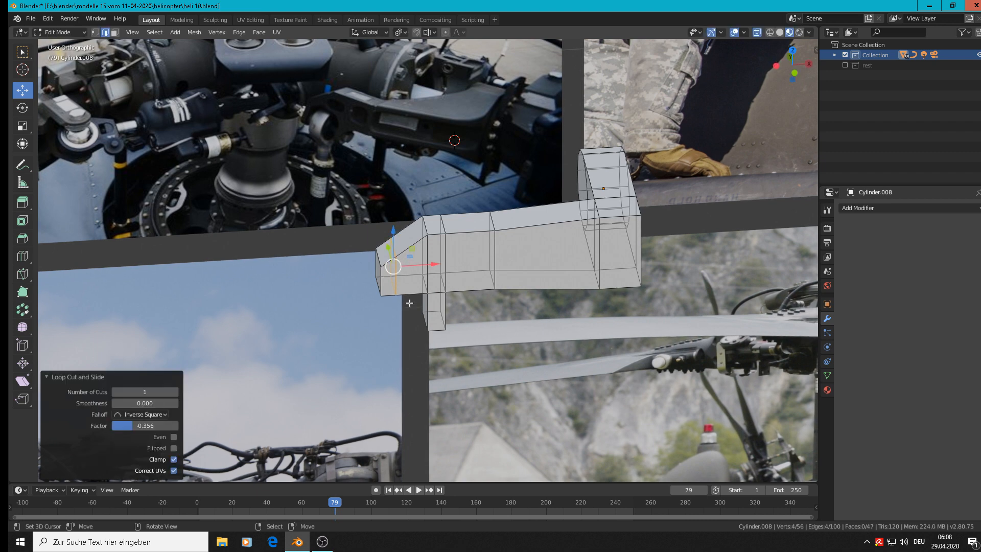
Extrude the narrow bottom face at the arm's end downward along Z as a second leg, and return to Object Mode
{"action": "middle_click_drag", "start_coordinate": [412, 263], "coordinate": [419, 273]}
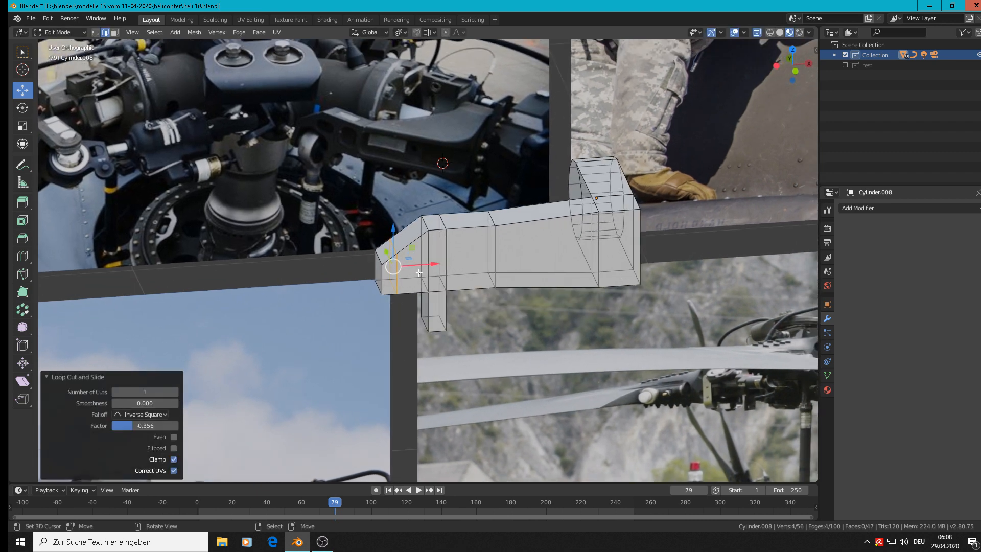
{"action": "left_click", "coordinate": [114, 32]}
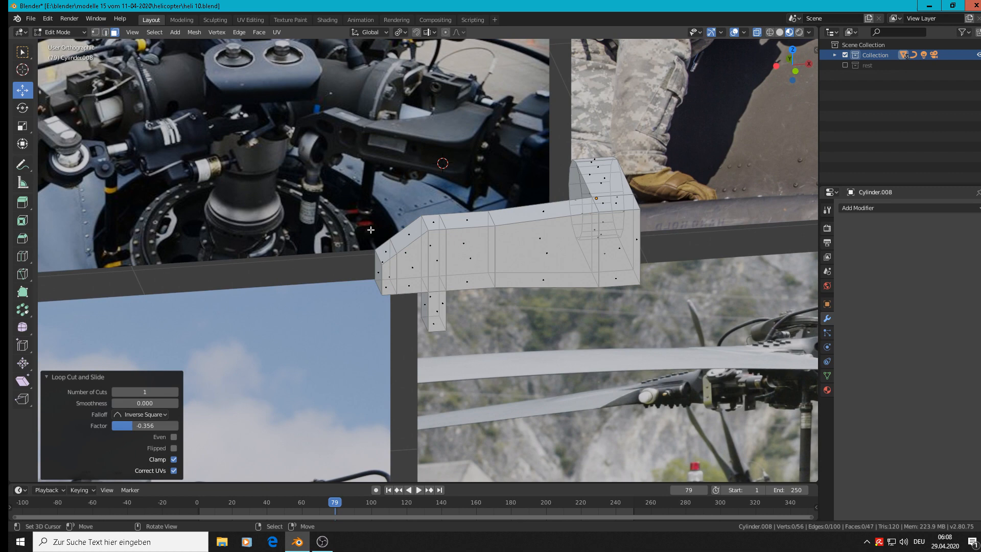
{"action": "left_click", "coordinate": [387, 282]}
{"action": "key", "text": "e"}
{"action": "right_click", "coordinate": [385, 280]}
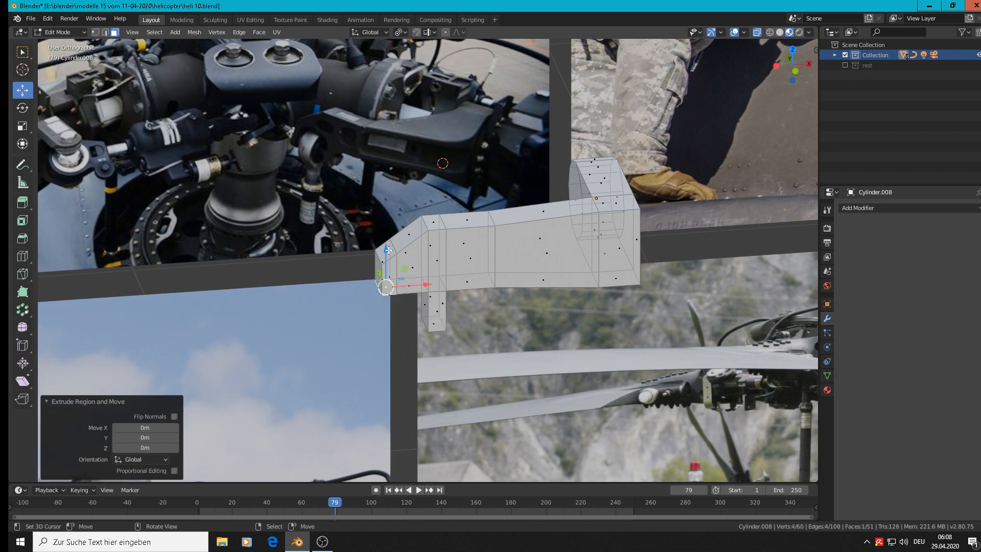
{"action": "left_click_drag", "start_coordinate": [389, 250], "coordinate": [395, 289]}
{"action": "scroll", "coordinate": [443, 303], "scroll_direction": "down", "scroll_amount": 3}
{"action": "key", "text": "Tab"}
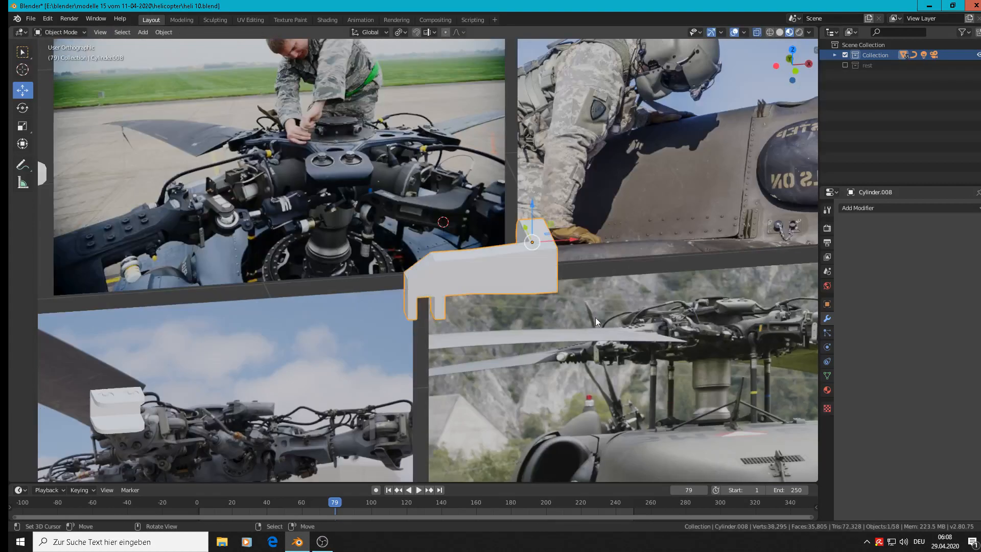
{"action": "middle_click_drag", "start_coordinate": [595, 318], "coordinate": [480, 321]}
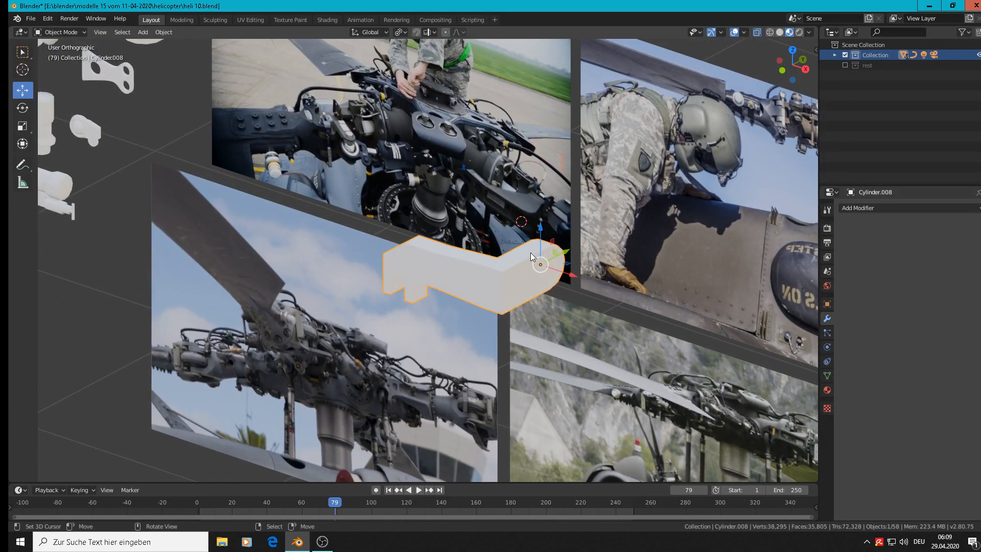
{"action": "middle_click_drag", "start_coordinate": [530, 252], "coordinate": [502, 312]}
{"action": "key", "text": "Tab"}
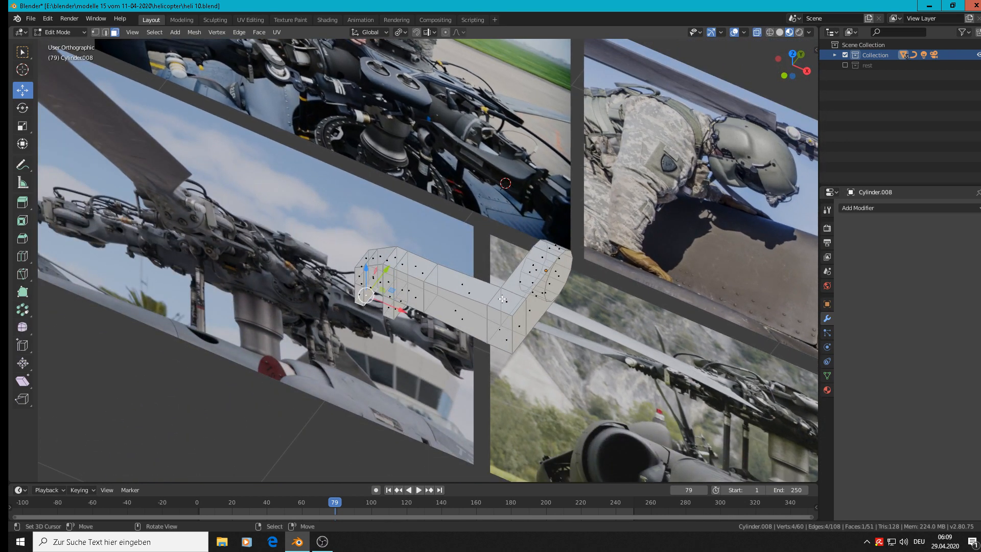
{"action": "left_click", "coordinate": [103, 32]}
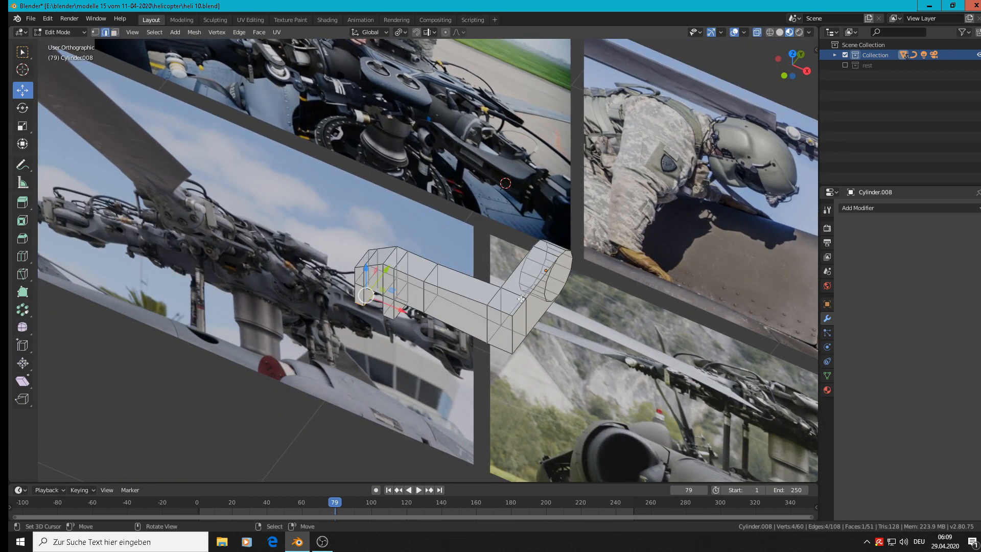
{"action": "left_click", "coordinate": [501, 303]}
{"action": "left_click", "coordinate": [515, 337], "text": "shift"}
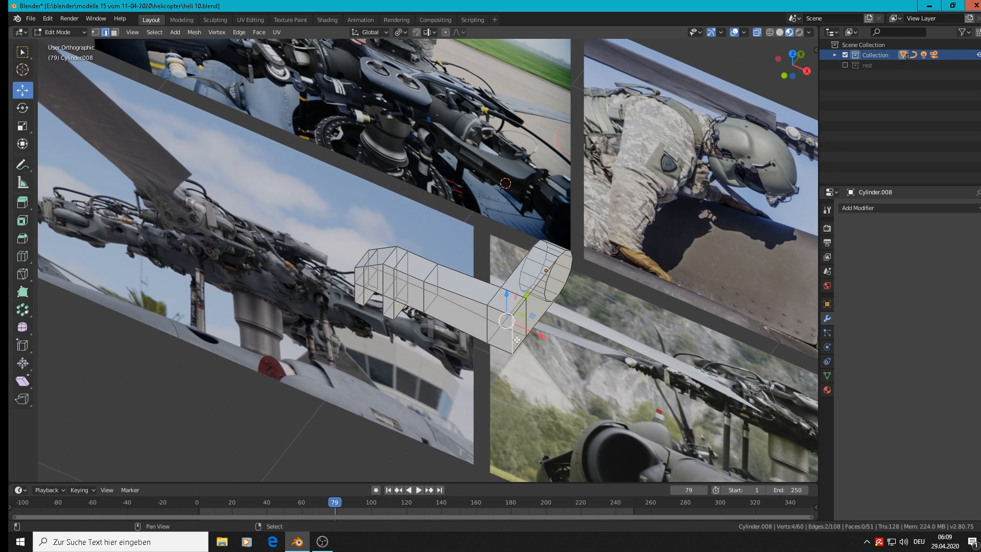
{"action": "scroll", "coordinate": [569, 352], "scroll_direction": "up", "scroll_amount": 3}
{"action": "key", "text": "ctrl+b"}
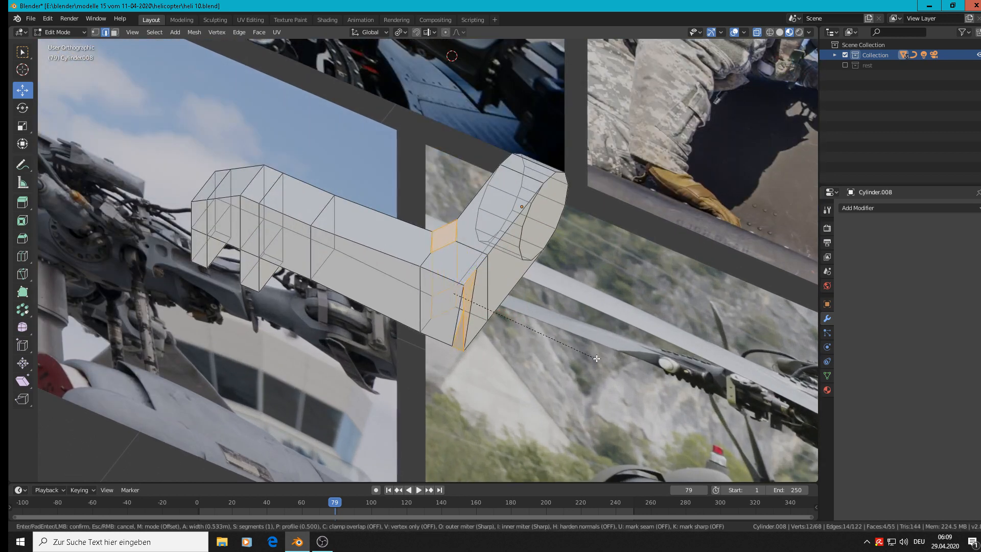
{"action": "key", "text": "Escape"}
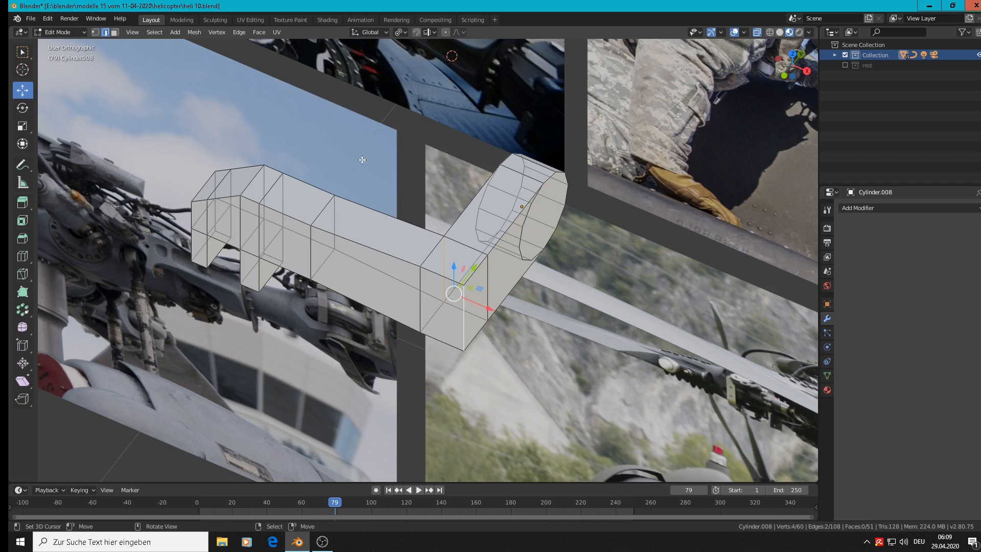
Apply the bracket's rotation and scale in Object Mode, and return to Edit Mode
{"action": "key", "text": "Tab"}
{"action": "left_click", "coordinate": [162, 32]}
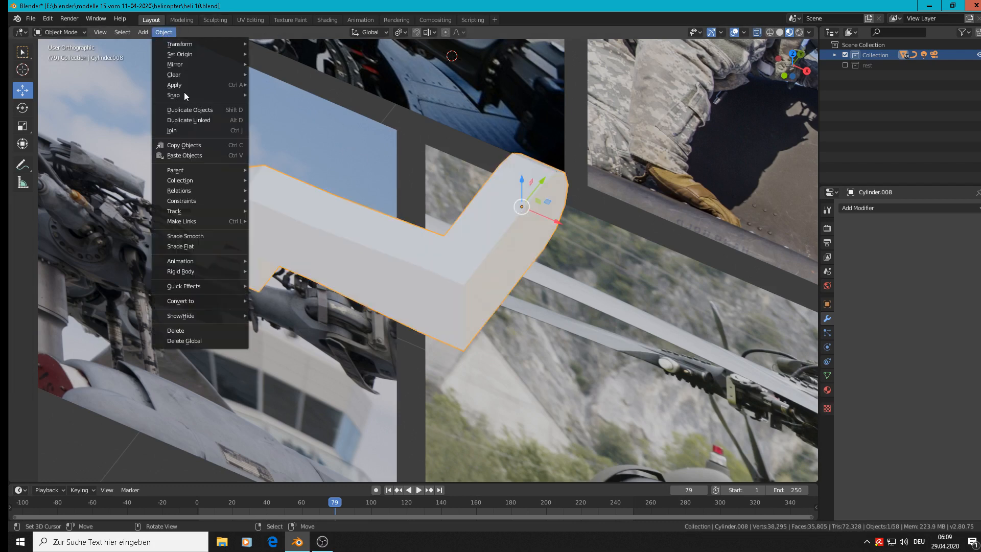
{"action": "mouse_move", "coordinate": [177, 86]}
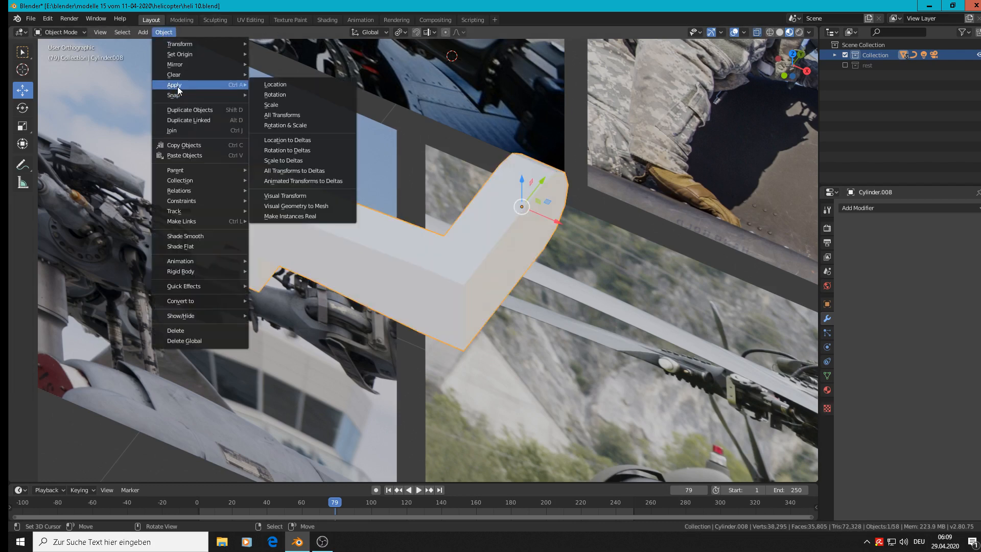
{"action": "left_click", "coordinate": [300, 127]}
{"action": "key", "text": "Tab"}
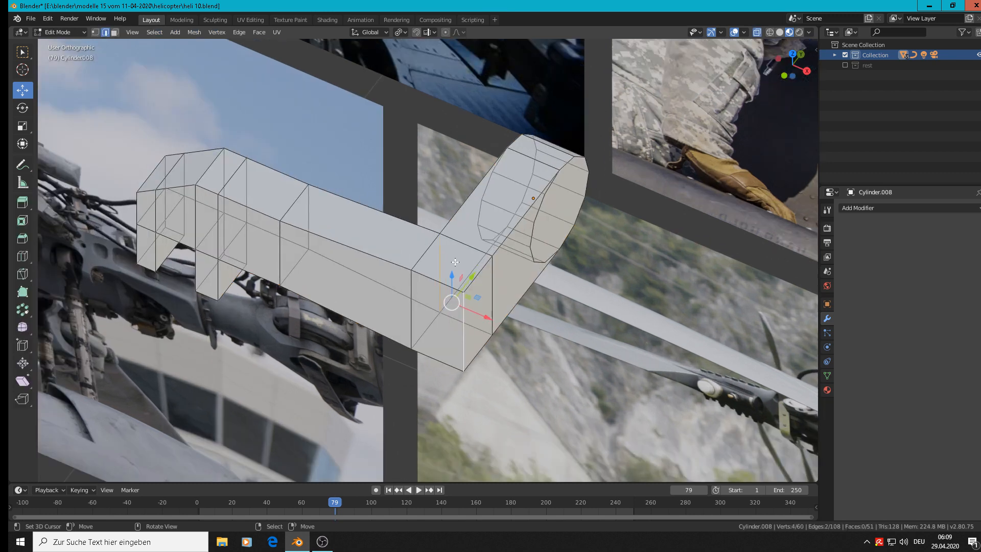
Bevel the vertical edge at the bracket's inner corner with 3 segments and a width of about 0.0649 m
{"action": "left_click", "coordinate": [449, 262]}
{"action": "key", "text": "ctrl+b"}
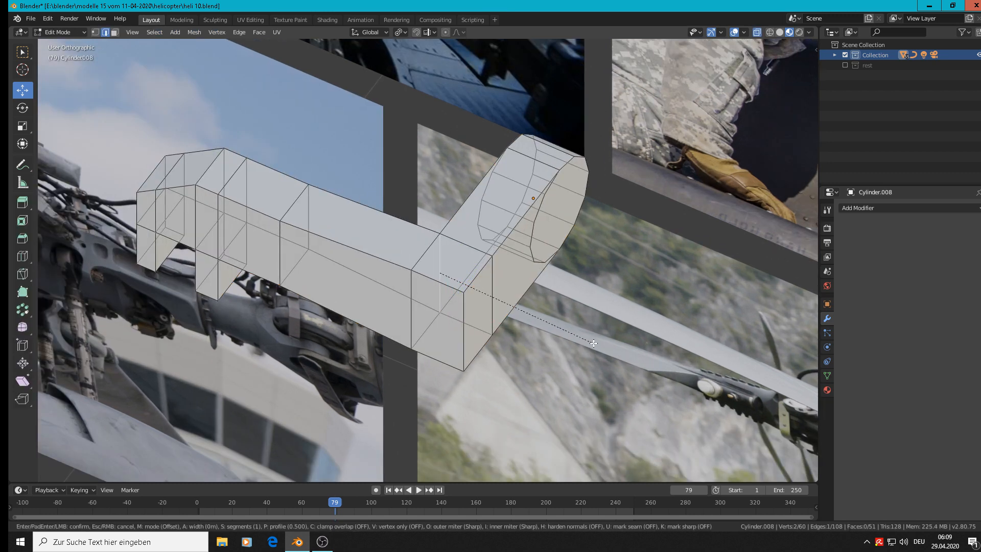
{"action": "scroll", "coordinate": [632, 356], "scroll_direction": "up", "scroll_amount": 1}
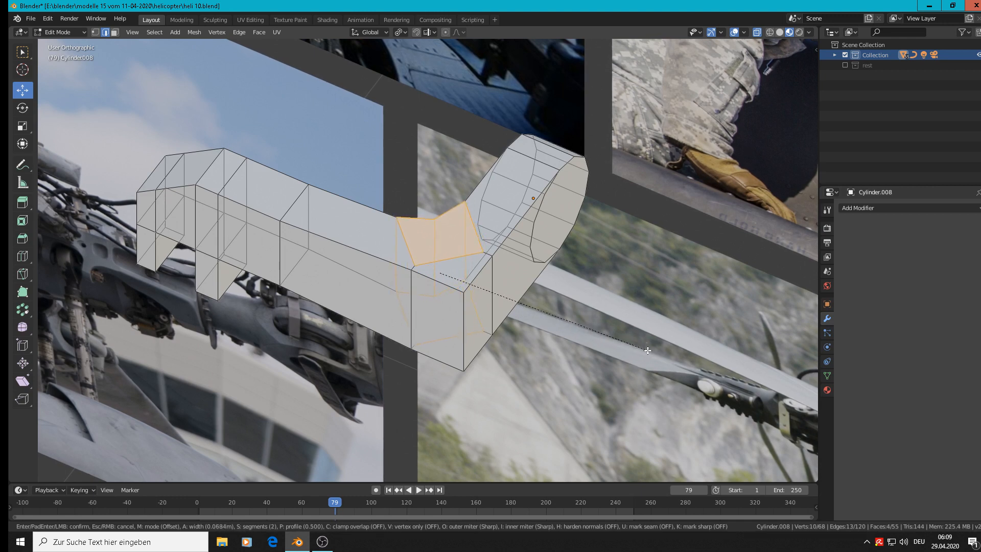
{"action": "scroll", "coordinate": [646, 350], "scroll_direction": "up", "scroll_amount": 1}
{"action": "left_click", "coordinate": [645, 350]}
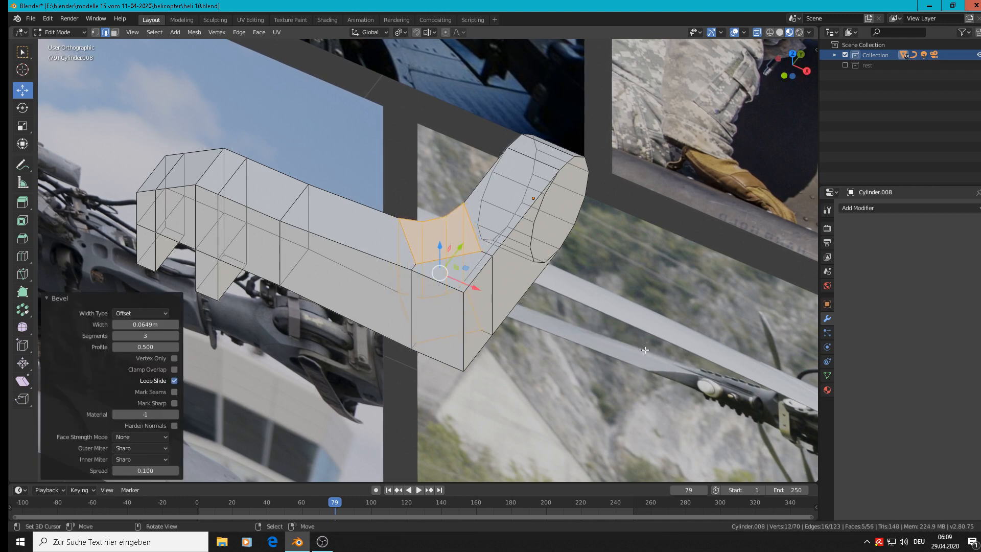
{"action": "left_click", "coordinate": [463, 328]}
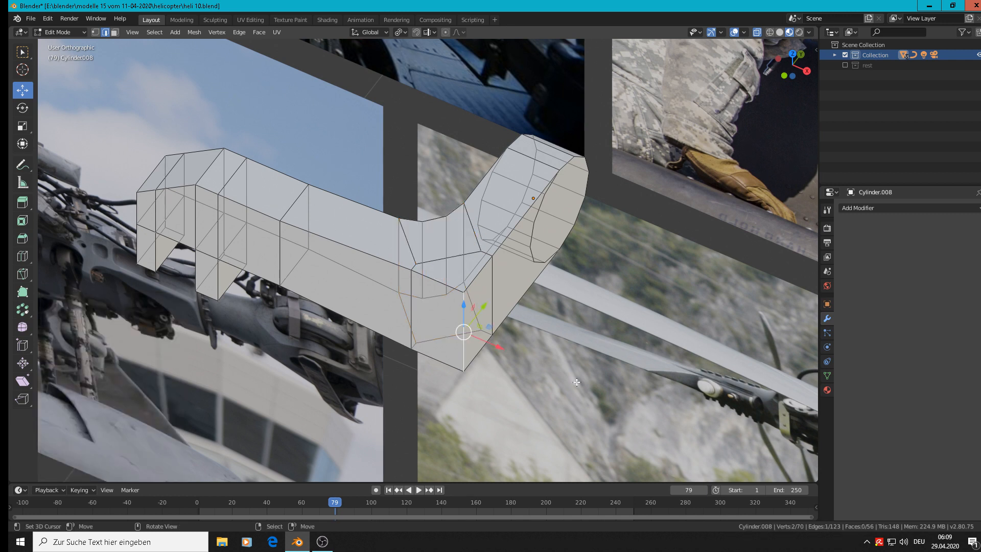
{"action": "key", "text": "ctrl+b"}
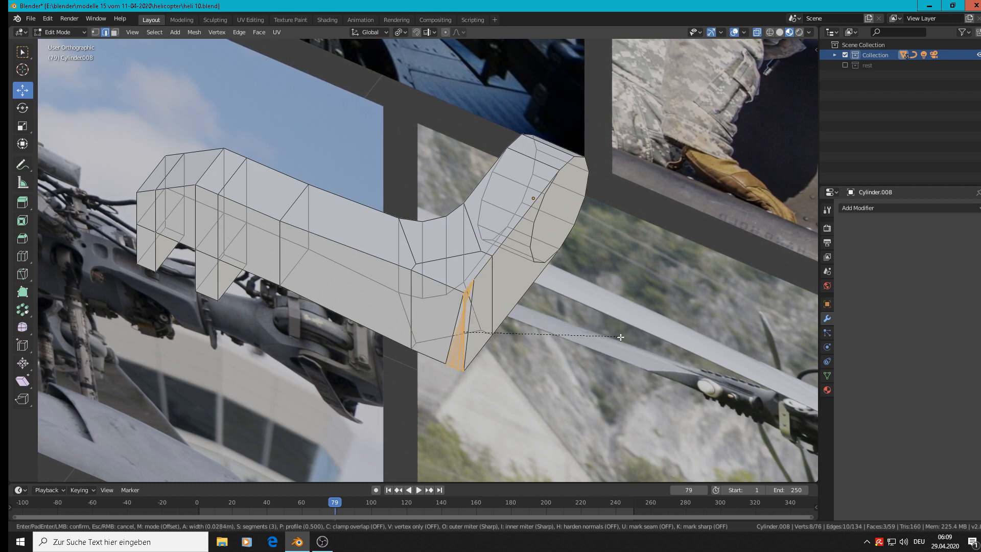
{"action": "key", "text": "Escape"}
Select the bracket's whole mesh and merge its vertices by distance at 0.0001 m
{"action": "scroll", "coordinate": [568, 332], "scroll_direction": "up", "scroll_amount": 2}
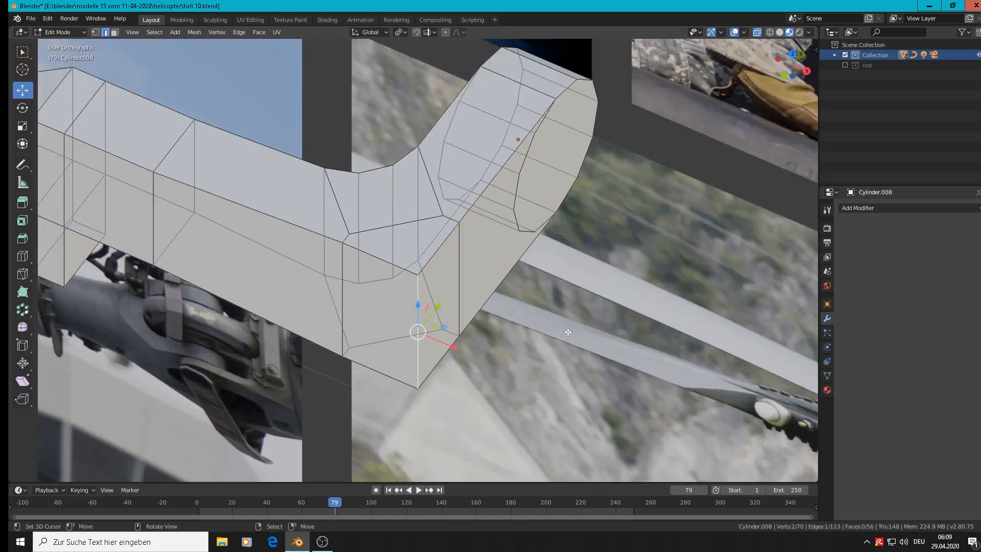
{"action": "key", "text": "a"}
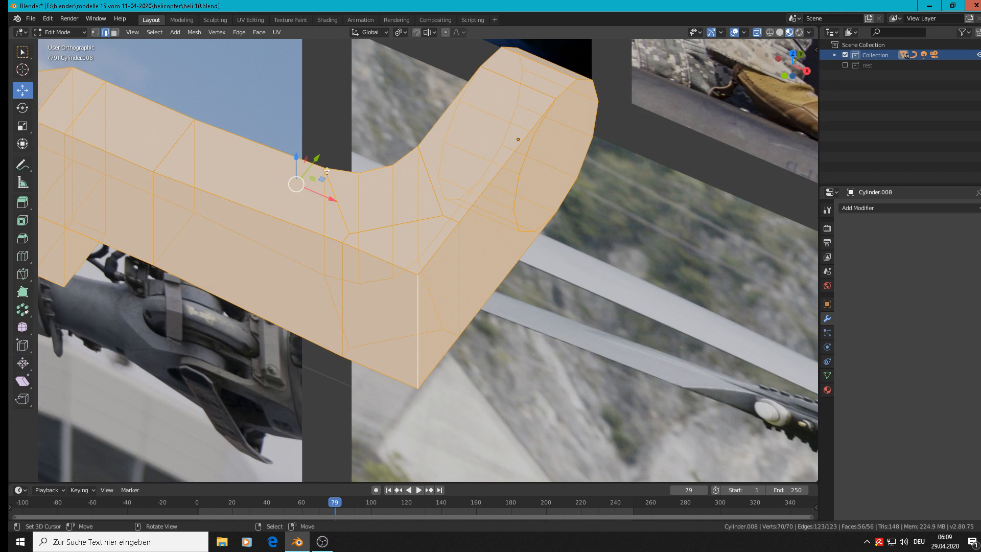
{"action": "left_click", "coordinate": [197, 33]}
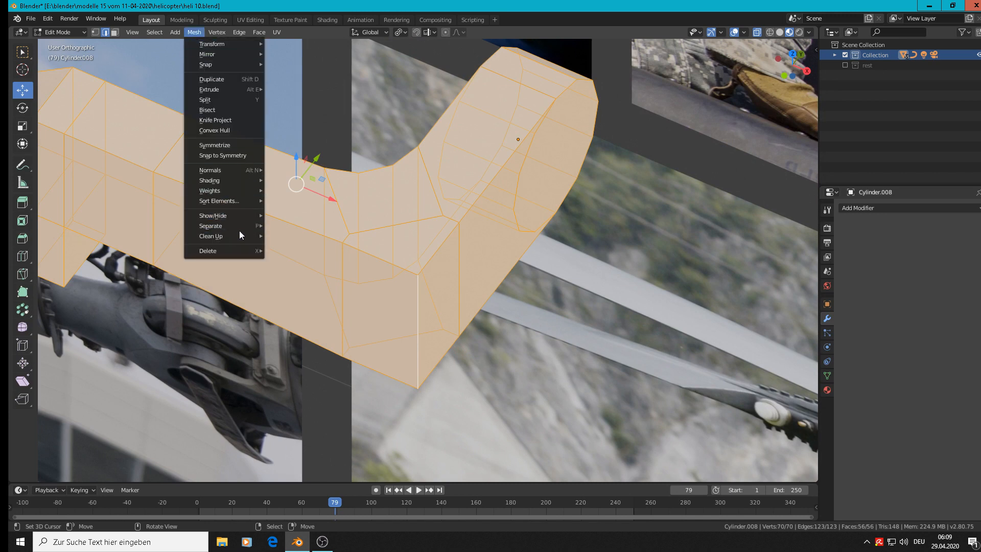
{"action": "mouse_move", "coordinate": [237, 234]}
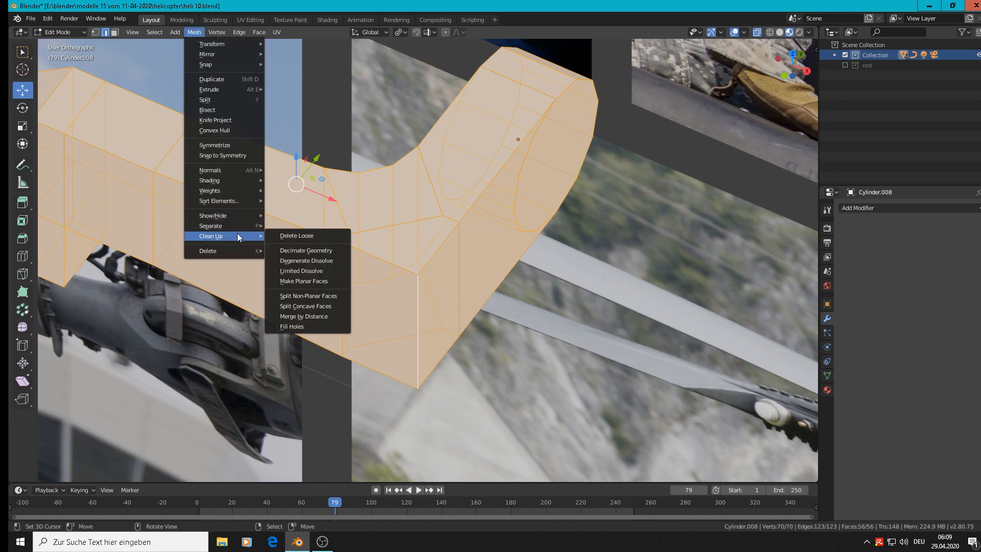
{"action": "left_click", "coordinate": [315, 316]}
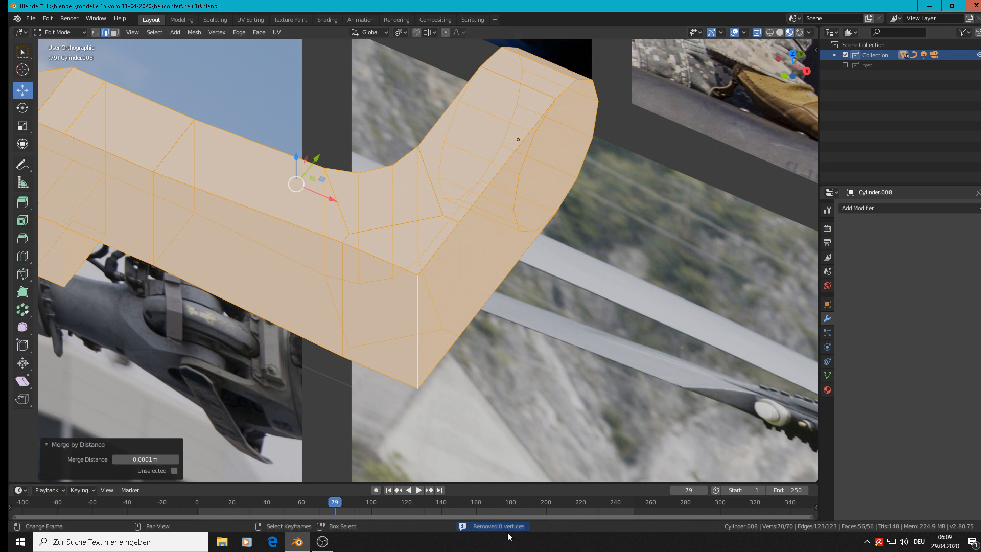
Recalculate the normals of the whole bracket mesh to the outside
{"action": "left_click", "coordinate": [194, 32]}
{"action": "mouse_move", "coordinate": [235, 170]}
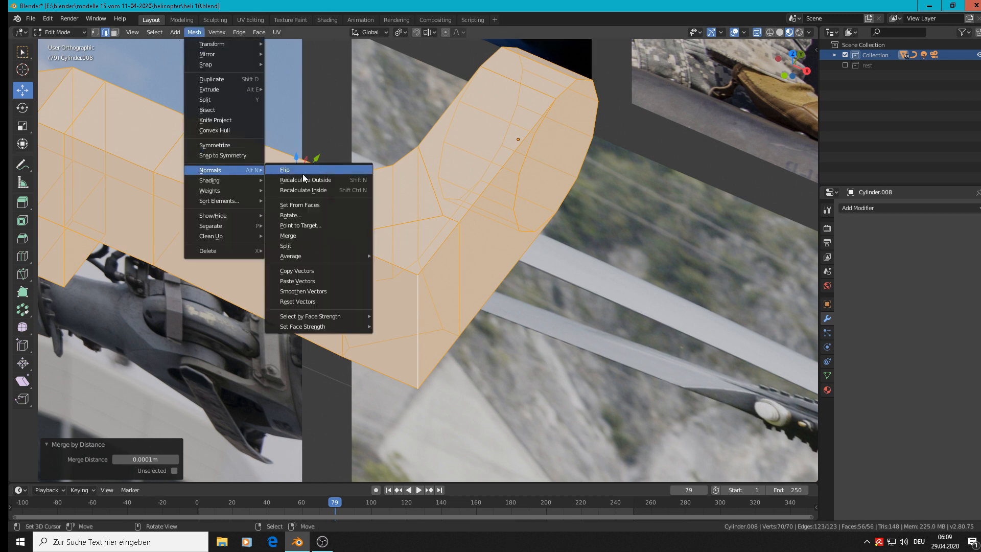
{"action": "left_click", "coordinate": [314, 182]}
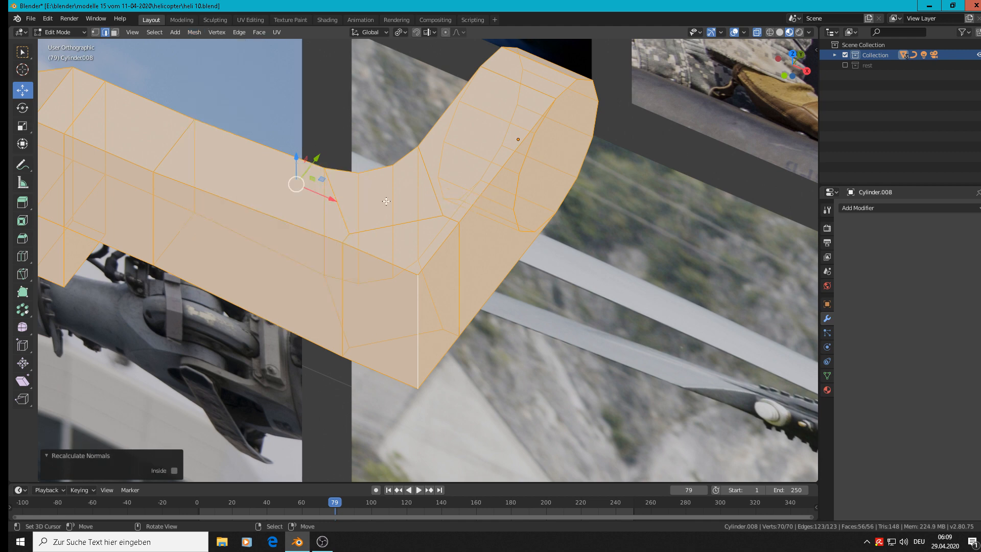
{"action": "left_click", "coordinate": [434, 300]}
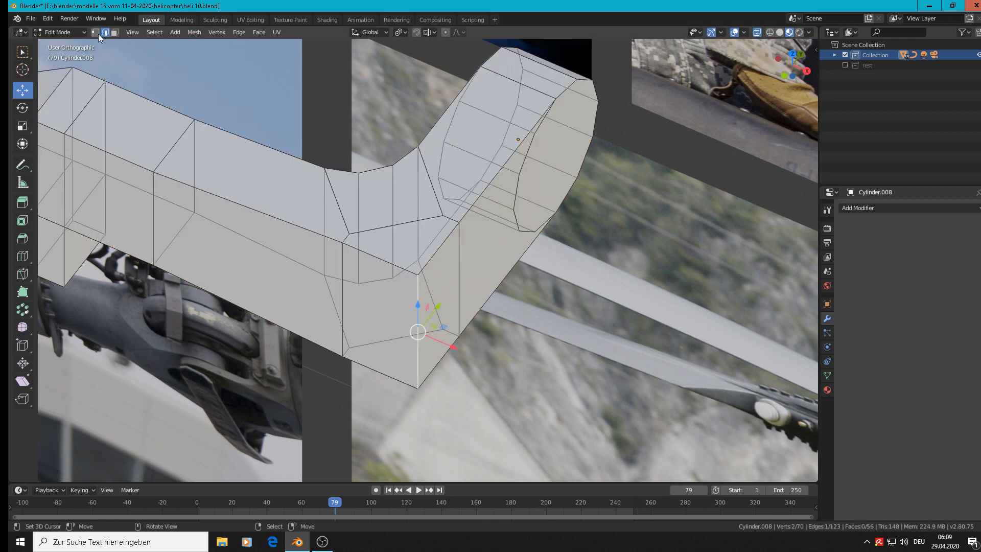
{"action": "left_click", "coordinate": [95, 32]}
{"action": "left_click", "coordinate": [418, 275]}
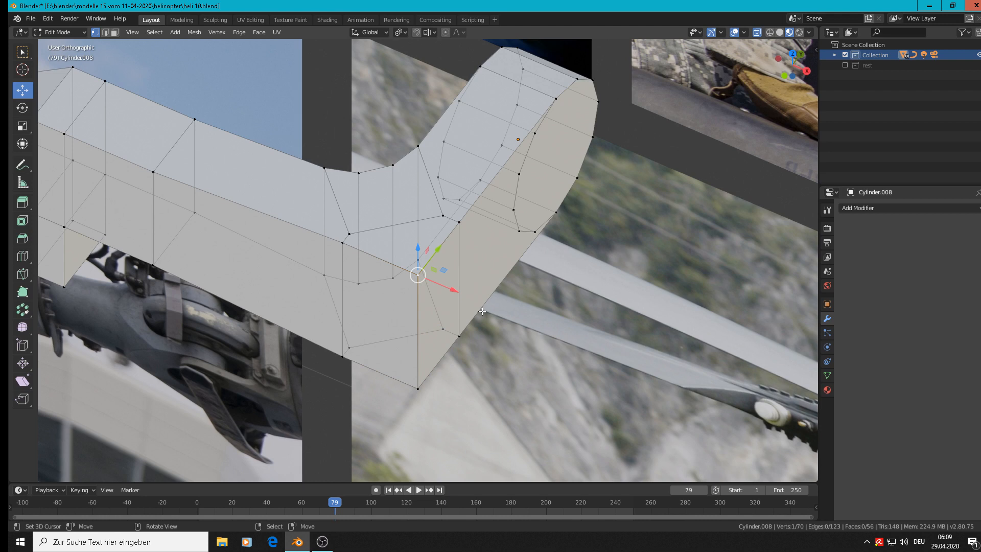
{"action": "key", "text": "g"}
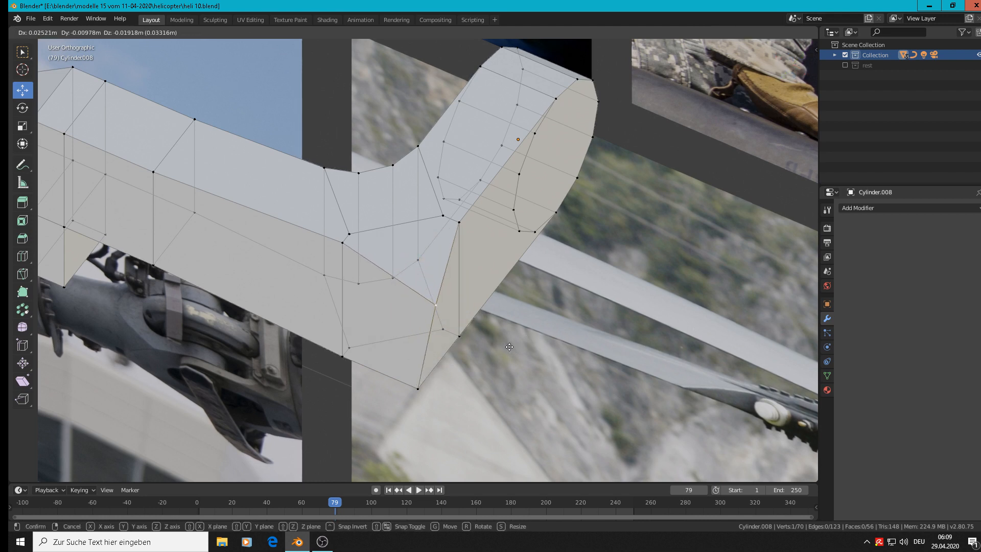
{"action": "key", "text": "Escape"}
{"action": "left_click", "coordinate": [417, 390]}
{"action": "key", "text": "g"}
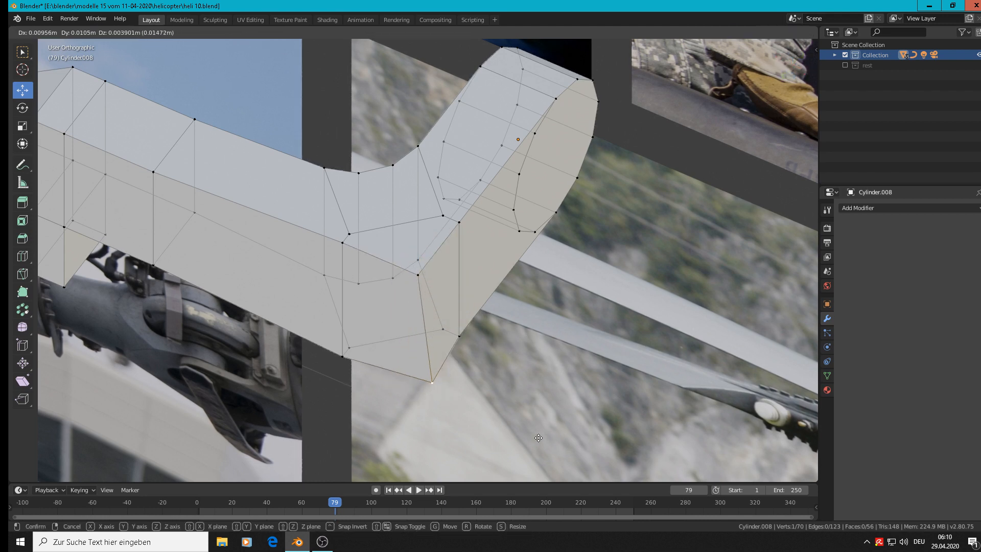
{"action": "key", "text": "Escape"}
Bevel the vertical edge at the bracket's outer corner with 3 segments and a width of about 0.067 m
{"action": "left_click", "coordinate": [105, 31]}
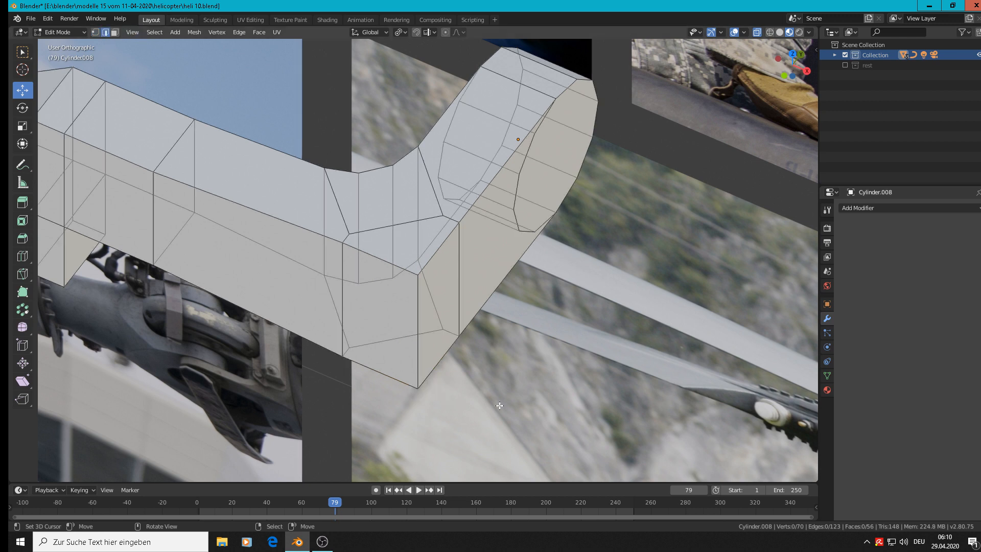
{"action": "left_click", "coordinate": [419, 339]}
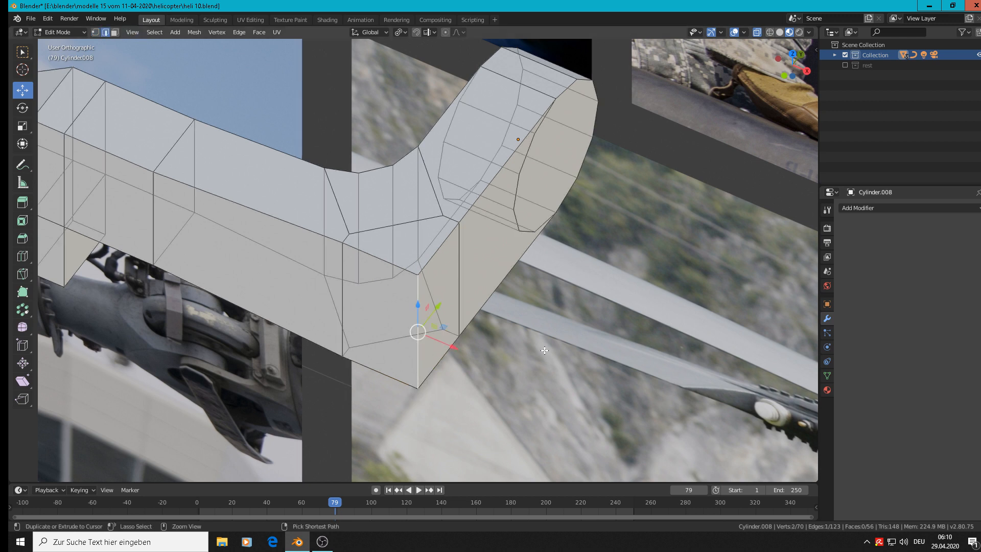
{"action": "key", "text": "ctrl+b"}
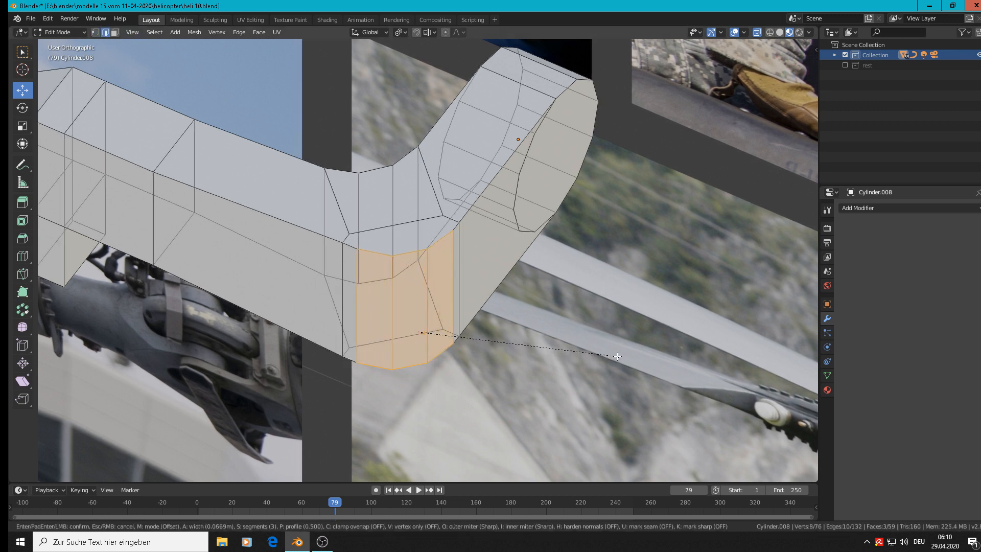
{"action": "left_click", "coordinate": [618, 357]}
Examine the bracket's rounded corner in Object Mode and compare its shape with the reference photos
{"action": "scroll", "coordinate": [413, 263], "scroll_direction": "down", "scroll_amount": 4}
{"action": "key", "text": "Tab"}
{"action": "middle_click_drag", "start_coordinate": [412, 263], "coordinate": [402, 222]}
{"action": "scroll", "coordinate": [434, 225], "scroll_direction": "up", "scroll_amount": 2}
{"action": "scroll", "coordinate": [445, 225], "scroll_direction": "down", "scroll_amount": 3}
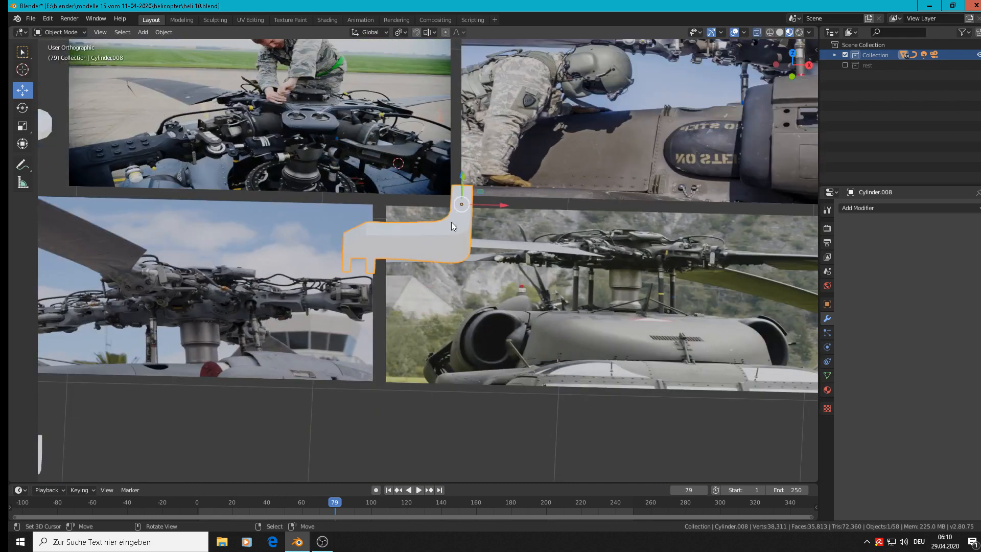
{"action": "middle_click_drag", "start_coordinate": [510, 298], "coordinate": [517, 302], "text": "shift"}
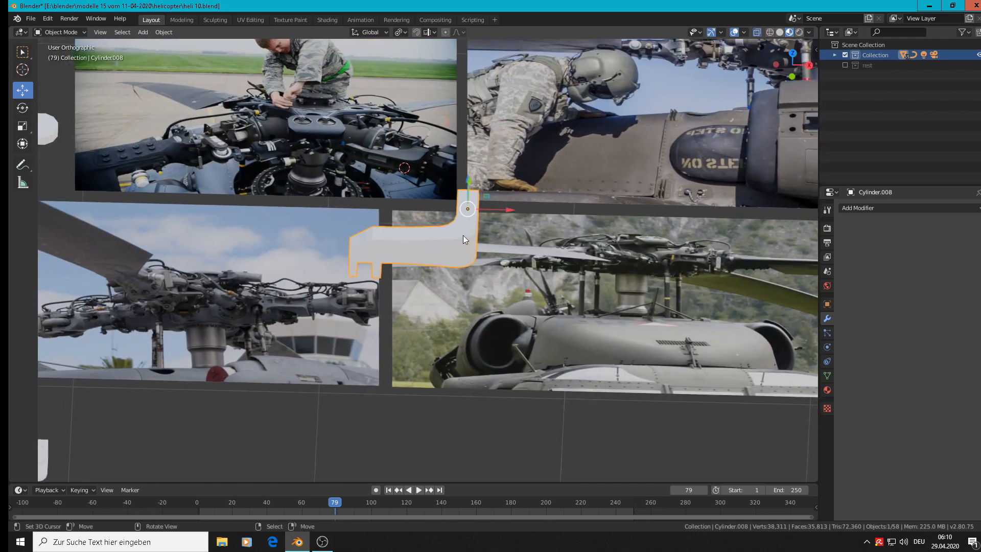
{"action": "middle_click_drag", "start_coordinate": [489, 232], "coordinate": [490, 254]}
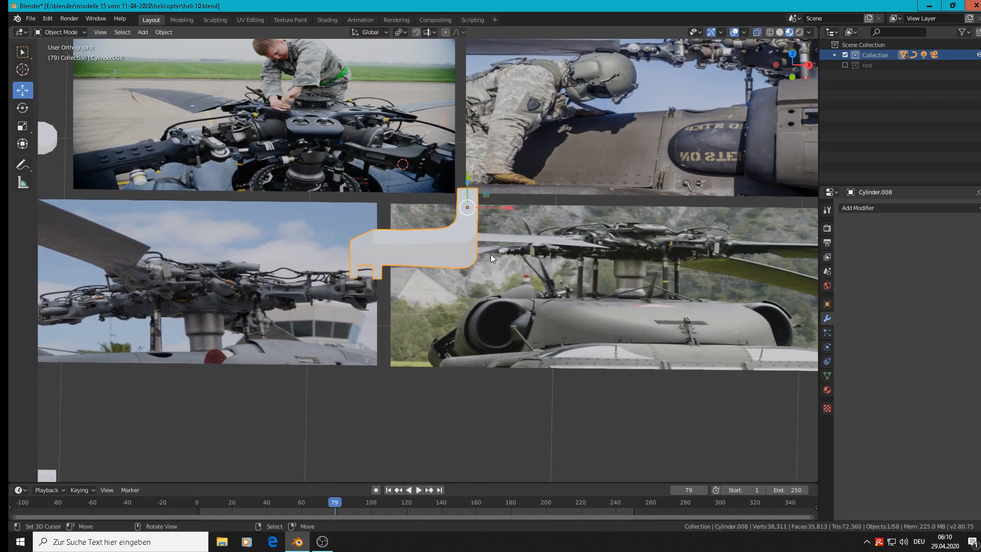
{"action": "middle_click_drag", "start_coordinate": [494, 291], "coordinate": [495, 308]}
{"action": "scroll", "coordinate": [452, 205], "scroll_direction": "up", "scroll_amount": 3}
In Edit Mode, shift the vertices of the bracket's inner curve along negative X and 0.00974 m along Y to thicken the bend
{"action": "key", "text": "Tab"}
{"action": "middle_click_drag", "start_coordinate": [464, 223], "coordinate": [488, 274]}
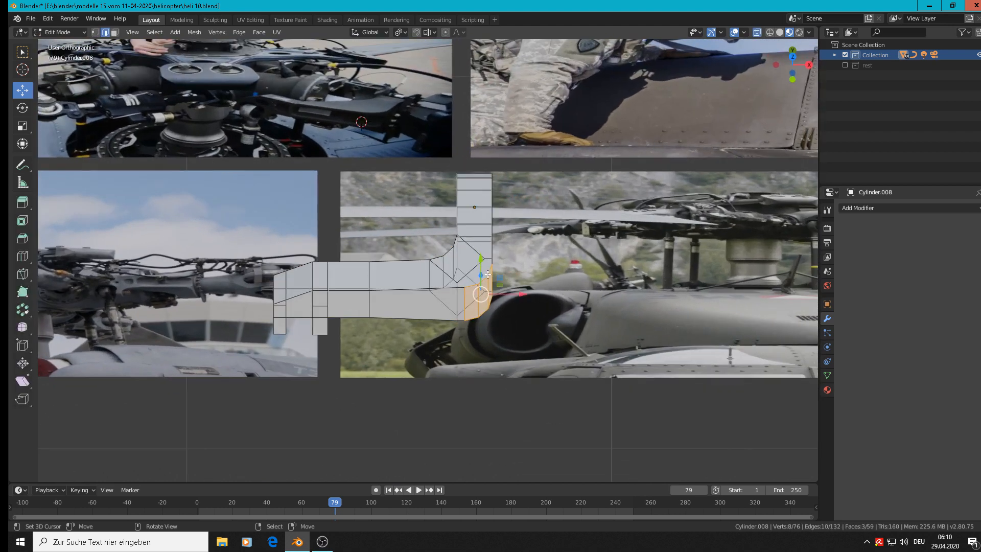
{"action": "key", "text": "KP_7"}
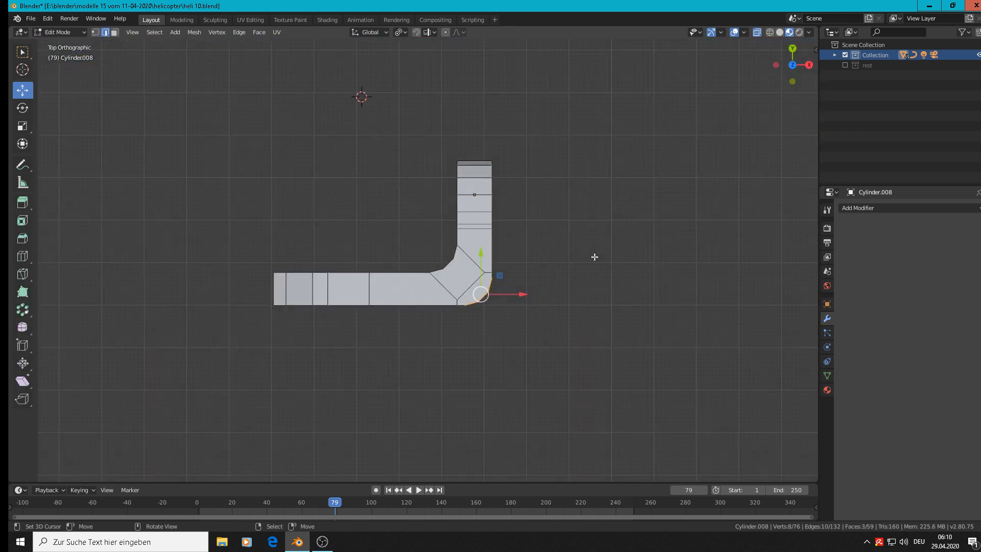
{"action": "scroll", "coordinate": [526, 274], "scroll_direction": "up", "scroll_amount": 3}
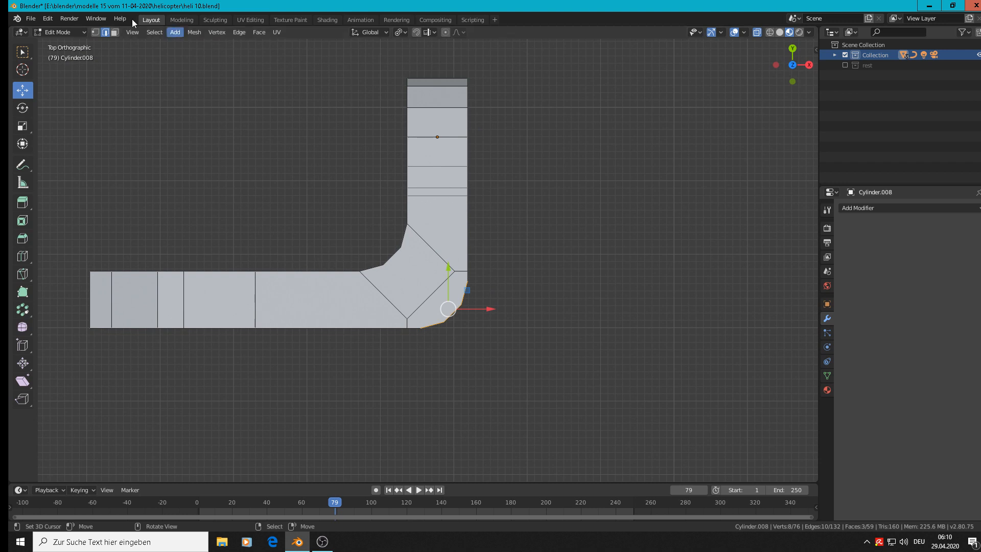
{"action": "left_click", "coordinate": [95, 32]}
{"action": "key", "text": "alt+a"}
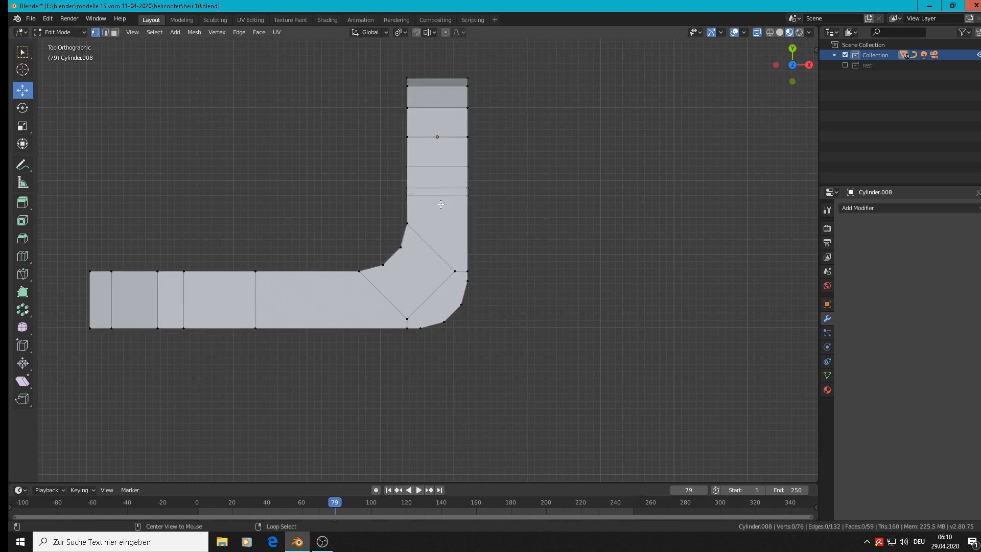
{"action": "key", "text": "c"}
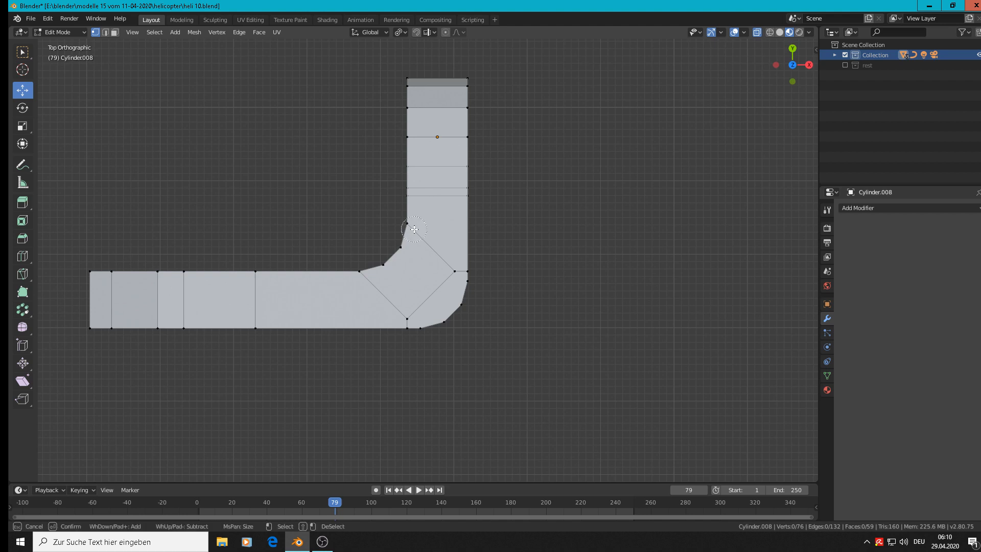
{"action": "mouse_move", "coordinate": [407, 224]}
{"action": "left_mouse_down"}
{"action": "mouse_move", "coordinate": [388, 260]}
{"action": "mouse_move", "coordinate": [360, 270]}
{"action": "left_mouse_up"}
{"action": "right_click", "coordinate": [360, 270]}
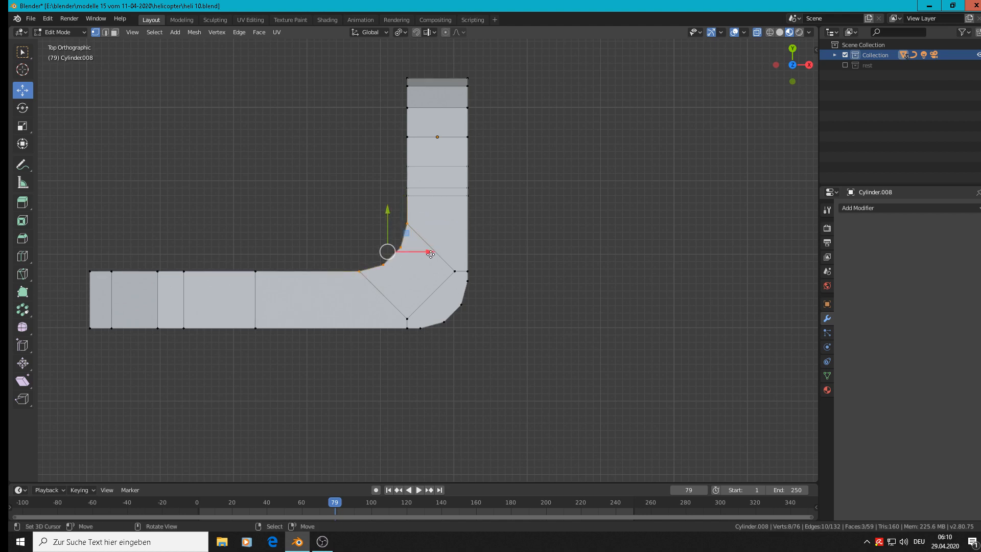
{"action": "left_click_drag", "start_coordinate": [431, 254], "coordinate": [410, 254]}
{"action": "left_click_drag", "start_coordinate": [366, 217], "coordinate": [366, 210]}
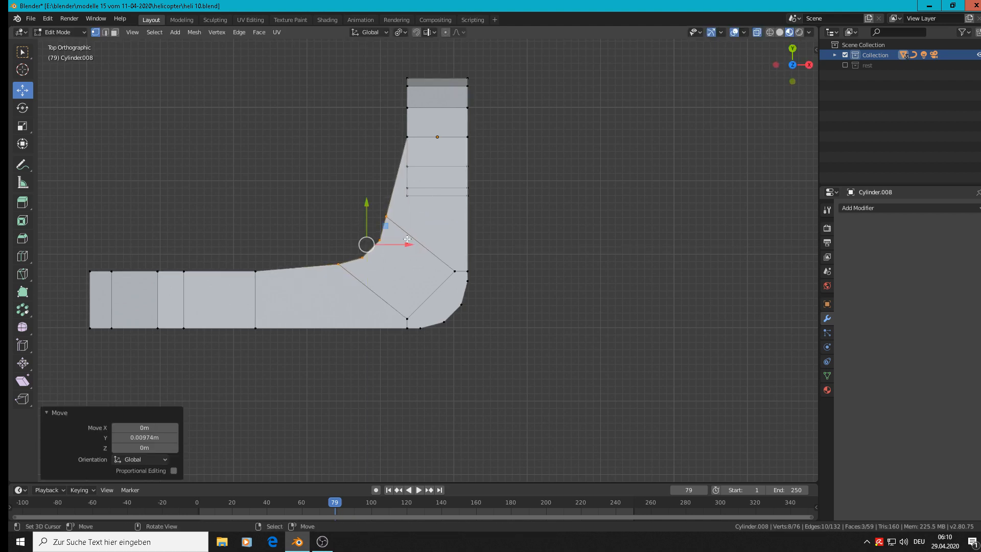
{"action": "left_click_drag", "start_coordinate": [408, 242], "coordinate": [419, 249]}
In Object Mode, flatten the whole bracket by scaling it along the global Z axis to about 0.63
{"action": "key", "text": "Tab"}
{"action": "middle_click_drag", "start_coordinate": [453, 268], "coordinate": [413, 121]}
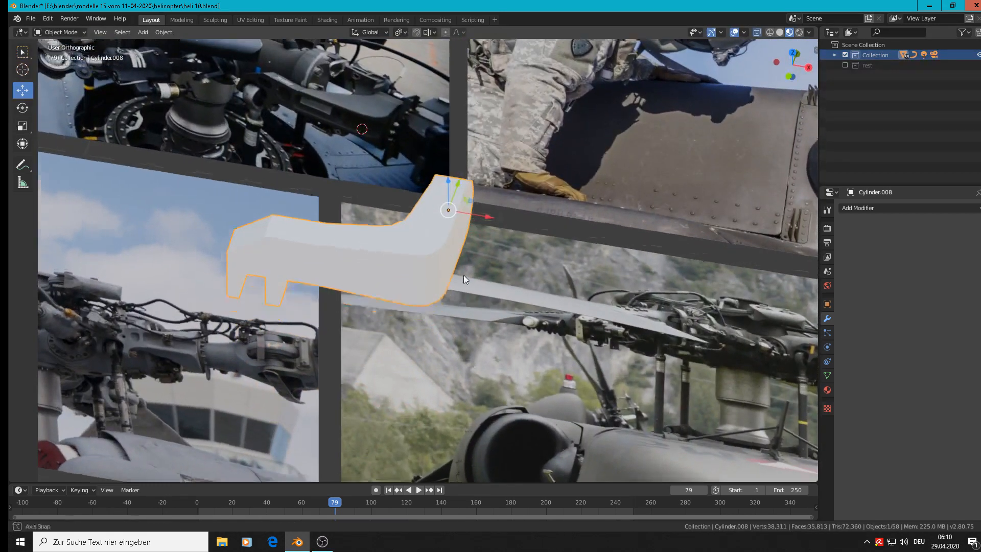
{"action": "middle_click_drag", "start_coordinate": [464, 275], "coordinate": [476, 225]}
{"action": "key", "text": "s"}
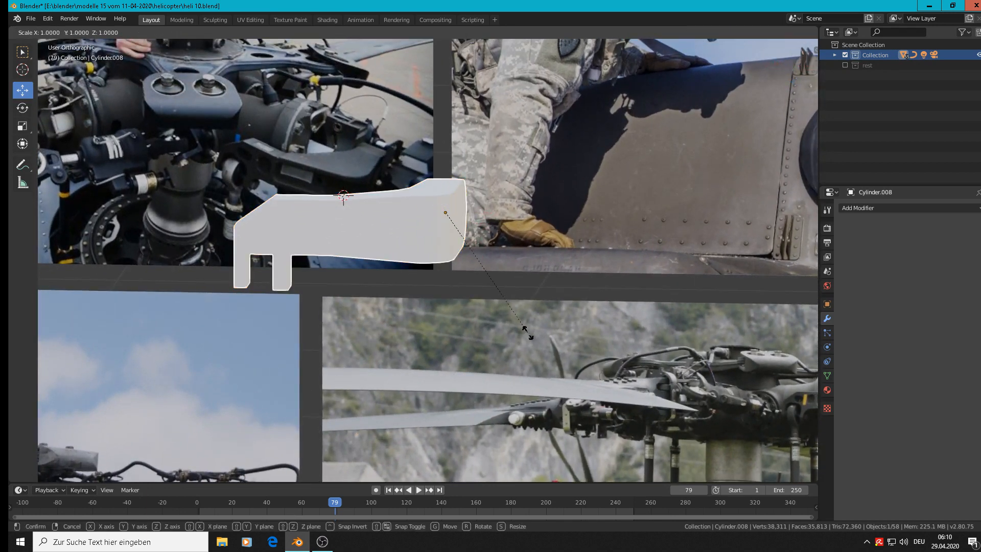
{"action": "key", "text": "z"}
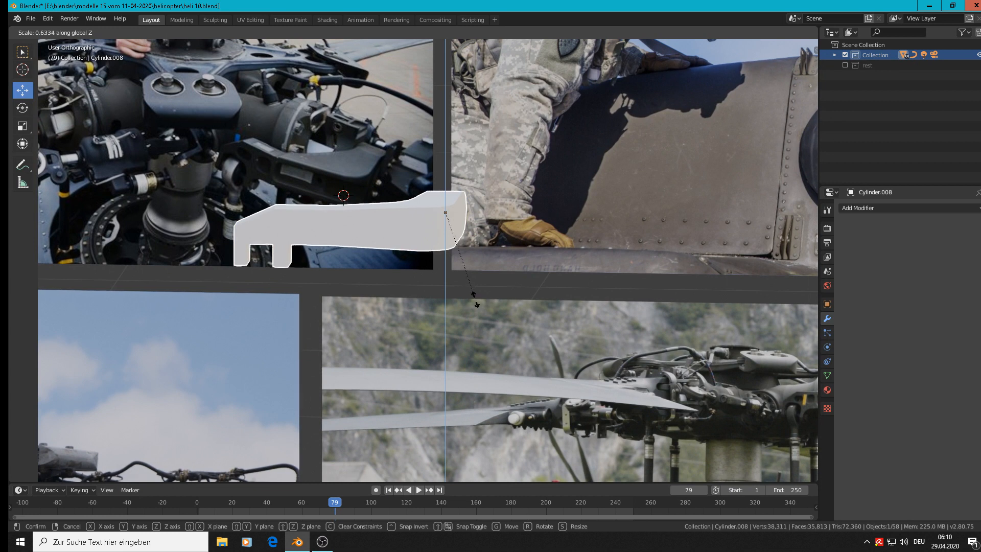
Scale the arm part along the global Z axis to about 0.653 of its height
{"action": "left_click", "coordinate": [480, 304]}
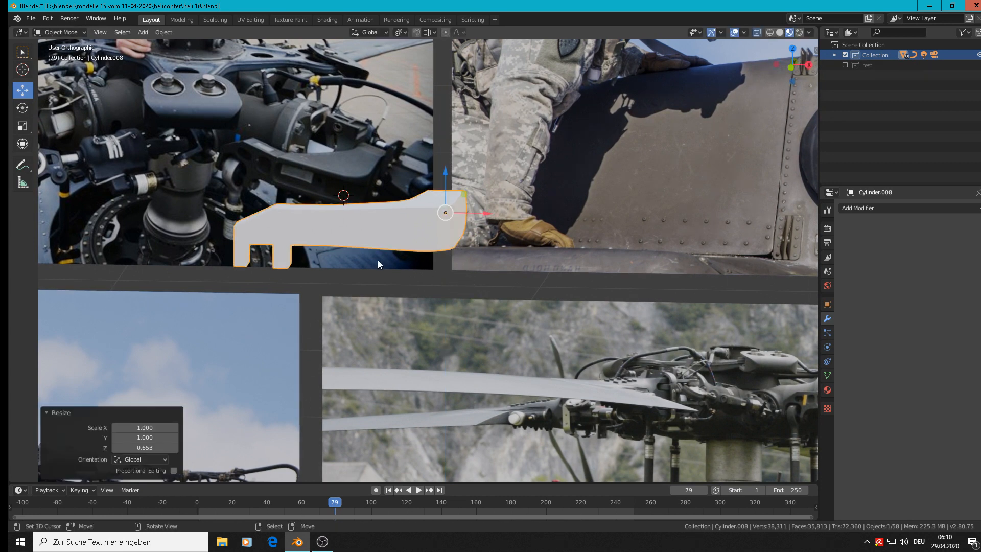
{"action": "scroll", "coordinate": [337, 235], "scroll_direction": "up", "scroll_amount": 2}
{"action": "scroll", "coordinate": [335, 262], "scroll_direction": "down", "scroll_amount": 2}
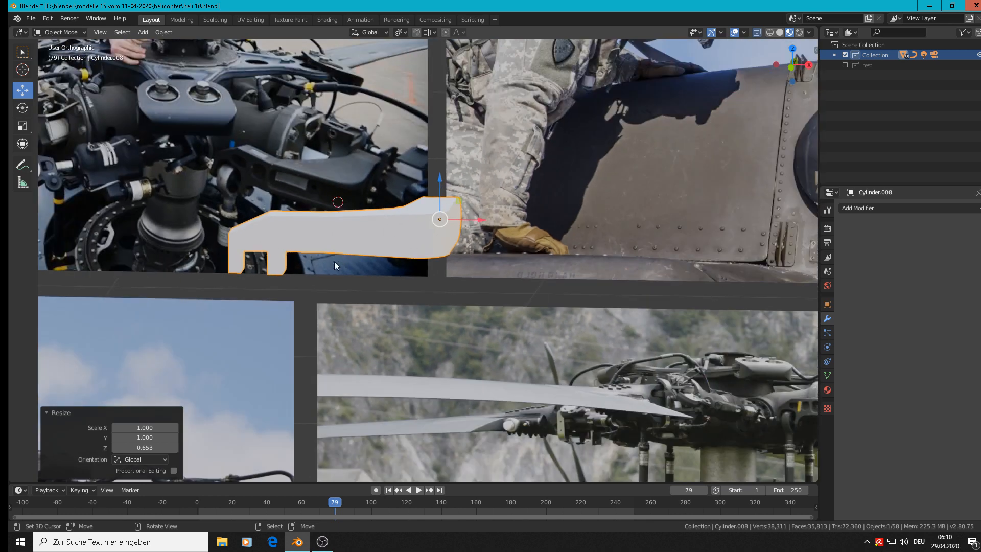
{"action": "mouse_move", "coordinate": [335, 265]}
{"action": "middle_mouse_down"}
{"action": "mouse_move", "coordinate": [305, 253]}
{"action": "mouse_move", "coordinate": [350, 265]}
{"action": "middle_mouse_up"}
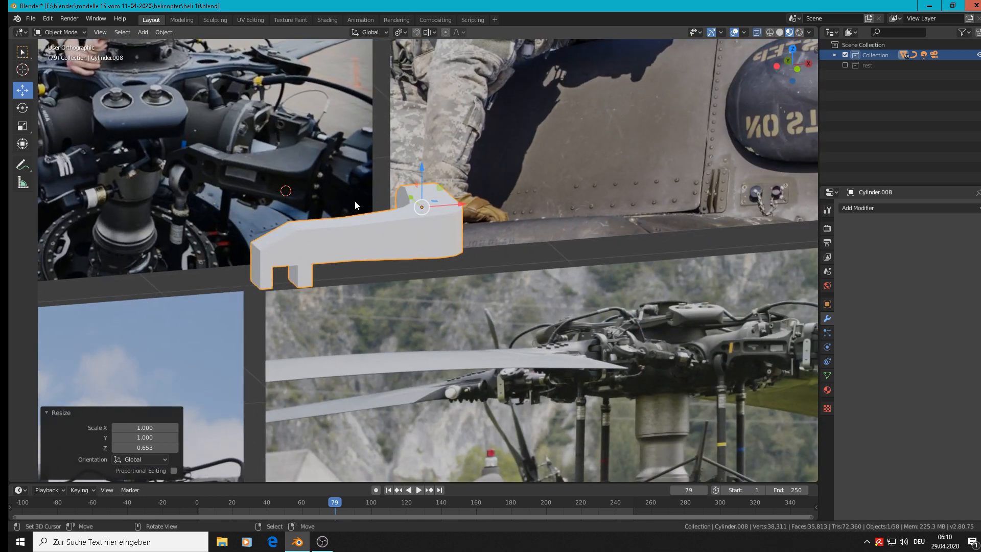
Add a Subdivision Surface modifier to the arm and set its viewport subdivisions to 2
{"action": "left_click", "coordinate": [900, 206]}
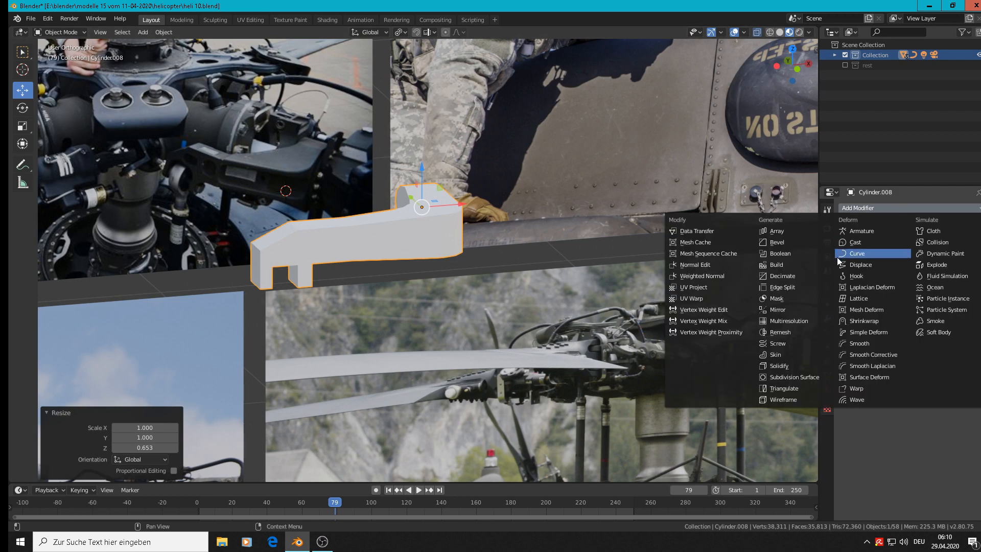
{"action": "left_click", "coordinate": [793, 378]}
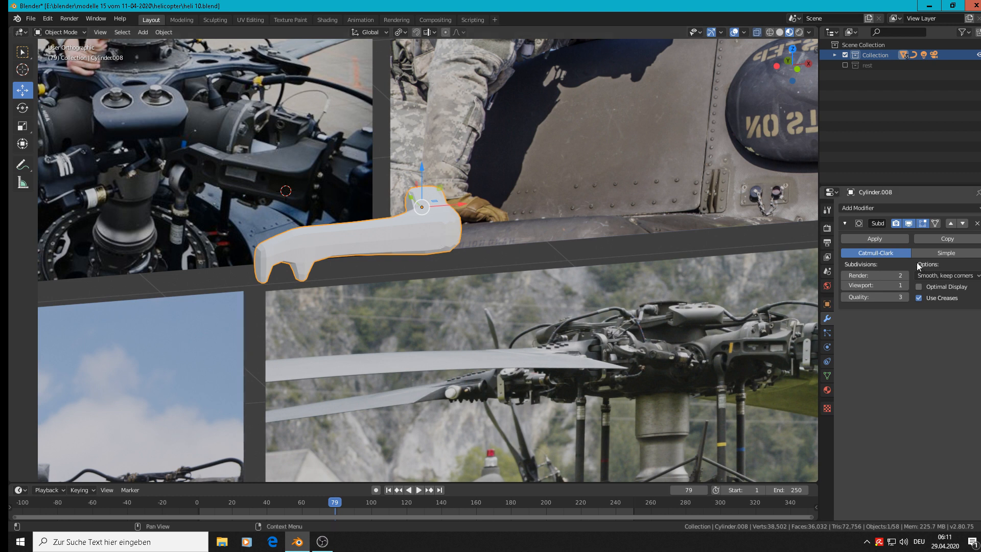
{"action": "left_click", "coordinate": [904, 285]}
Add a lengthwise loop cut to the arm's mesh and slide it close to the upper edge, factor about -0.872
{"action": "key", "text": "Tab"}
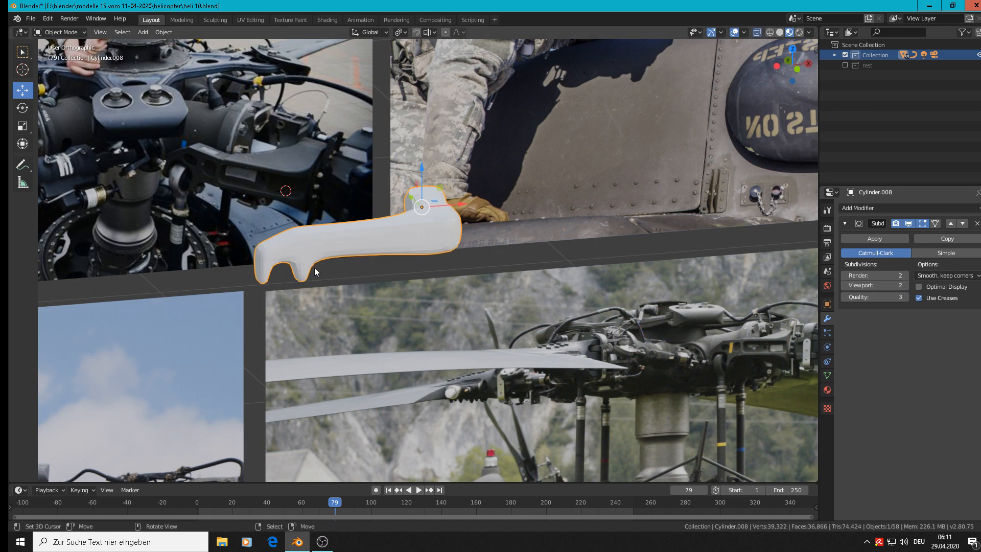
{"action": "scroll", "coordinate": [314, 268], "scroll_direction": "up", "scroll_amount": 2}
{"action": "scroll", "coordinate": [303, 257], "scroll_direction": "up", "scroll_amount": 2}
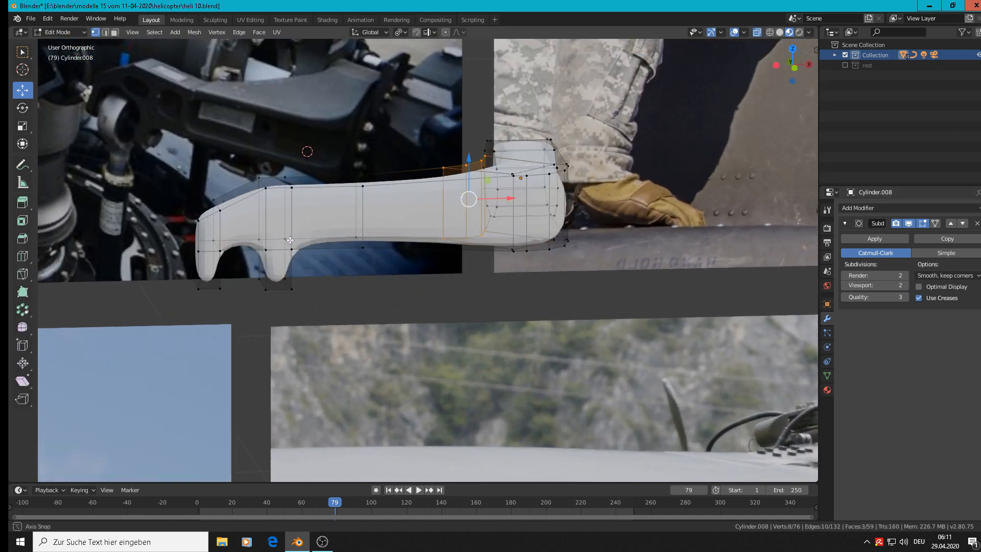
{"action": "left_click", "coordinate": [212, 216], "text": "alt"}
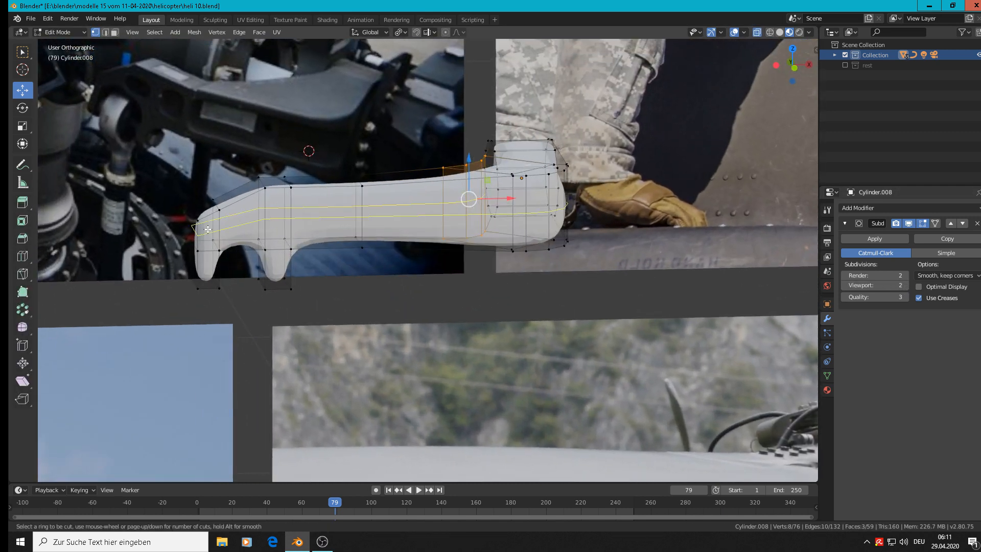
{"action": "key", "text": "g"}
{"action": "key", "text": "g"}
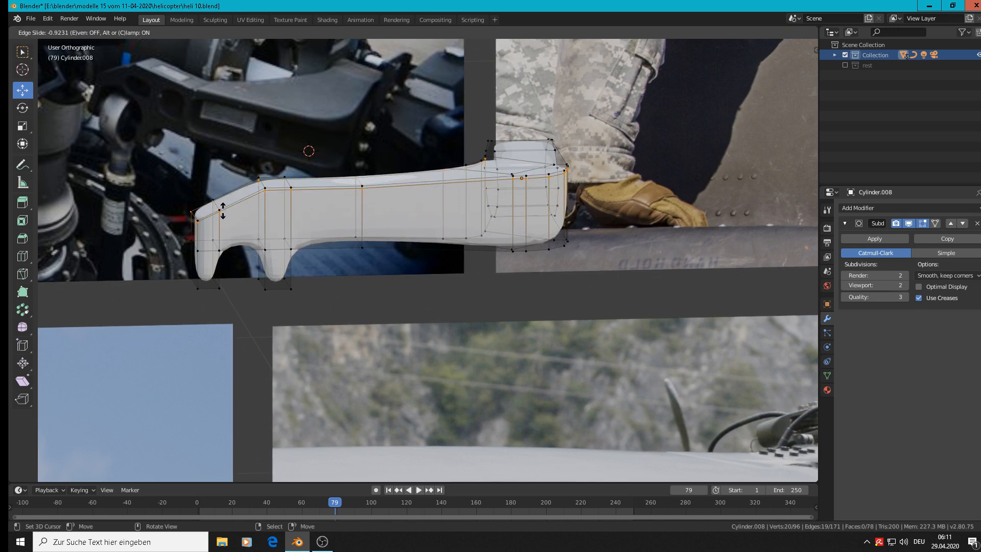
{"action": "left_click", "coordinate": [223, 211]}
Try a loop cut following the arm's side outline and both prongs, and undo it
{"action": "key", "text": "ctrl+r"}
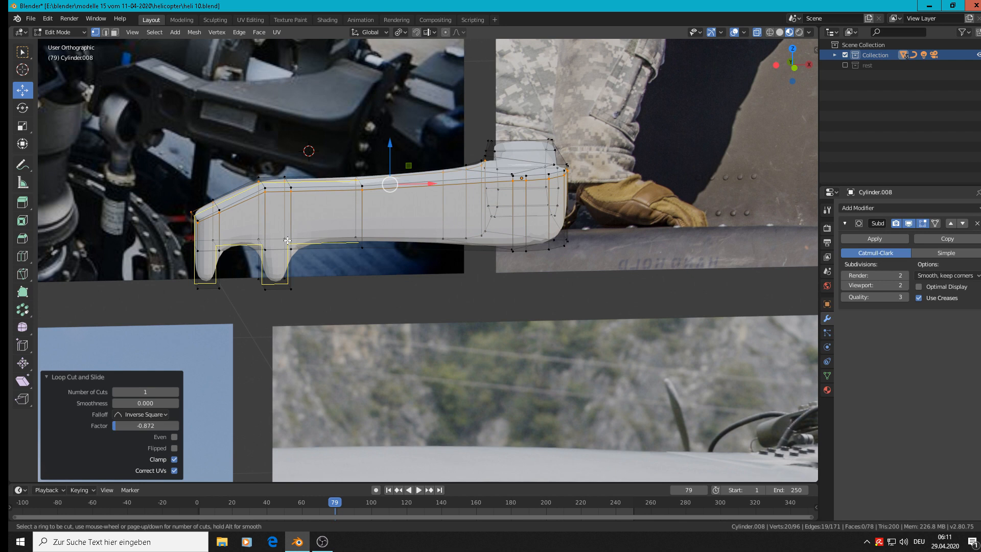
{"action": "left_click", "coordinate": [287, 240]}
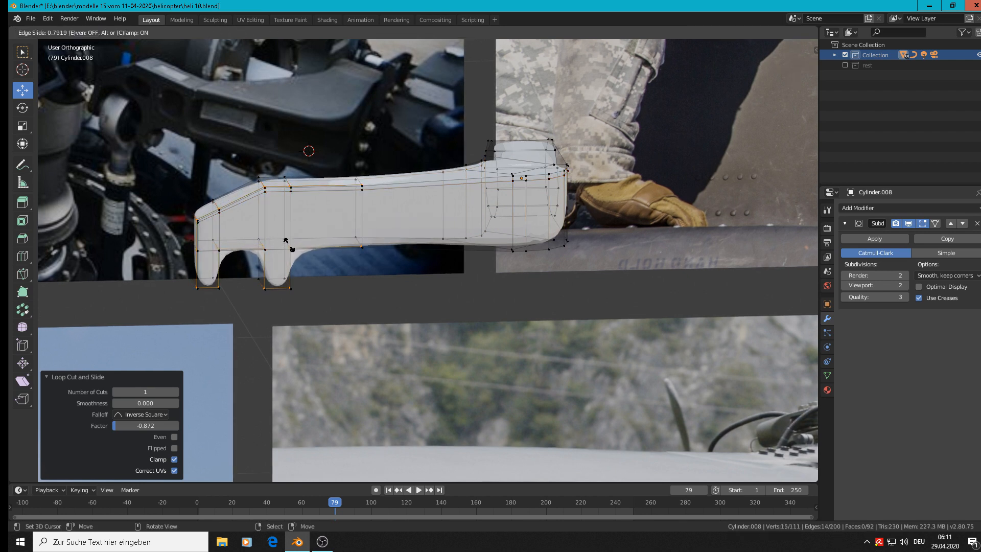
{"action": "left_click", "coordinate": [286, 238]}
{"action": "key", "text": "ctrl+z"}
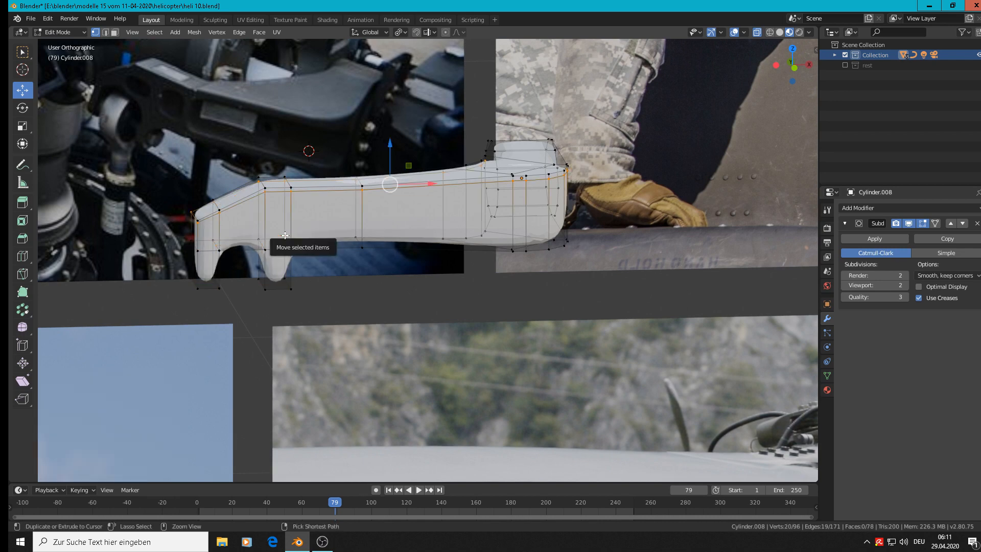
Add a lengthwise loop cut and slide it close to the arm's lower edge, factor about 0.768
{"action": "scroll", "coordinate": [284, 236], "scroll_direction": "up", "scroll_amount": 2}
{"action": "middle_click_drag", "start_coordinate": [285, 235], "coordinate": [260, 213]}
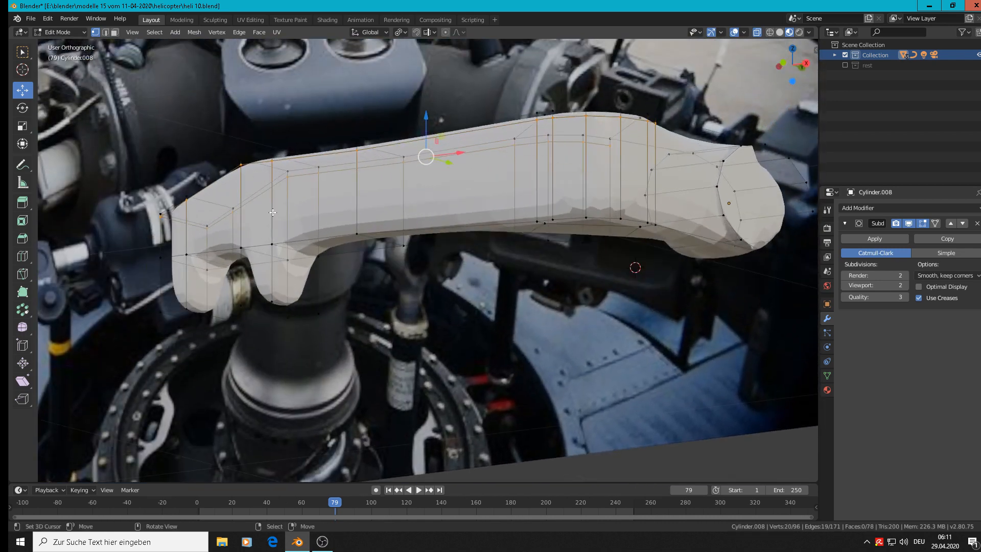
{"action": "key", "text": "ctrl+r"}
{"action": "left_click", "coordinate": [598, 202]}
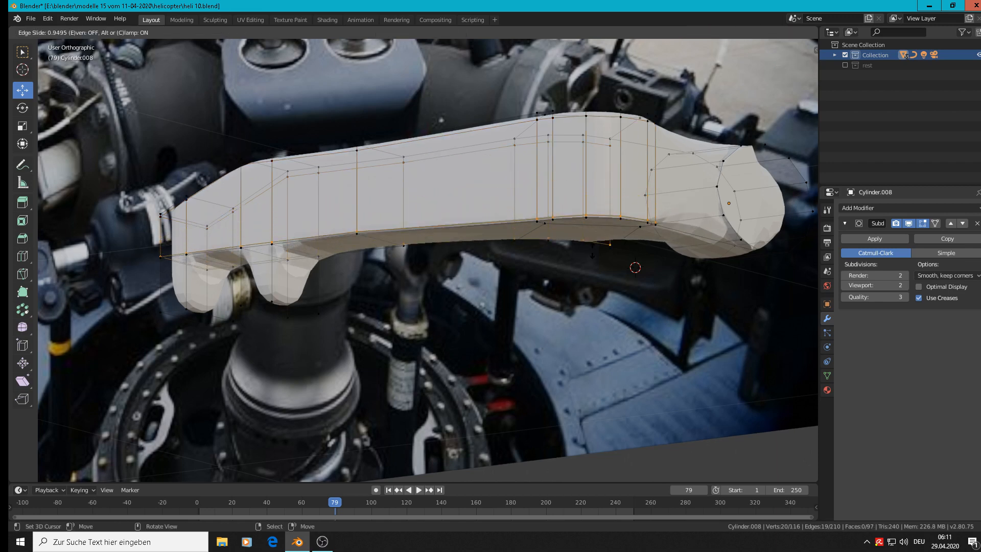
{"action": "left_click", "coordinate": [594, 236]}
Add two vertical loop cuts through the inner prong near its two sides, with slide factors of about -0.592 and -0.690
{"action": "middle_click_drag", "start_coordinate": [593, 236], "coordinate": [381, 289]}
{"action": "key", "text": "ctrl+r"}
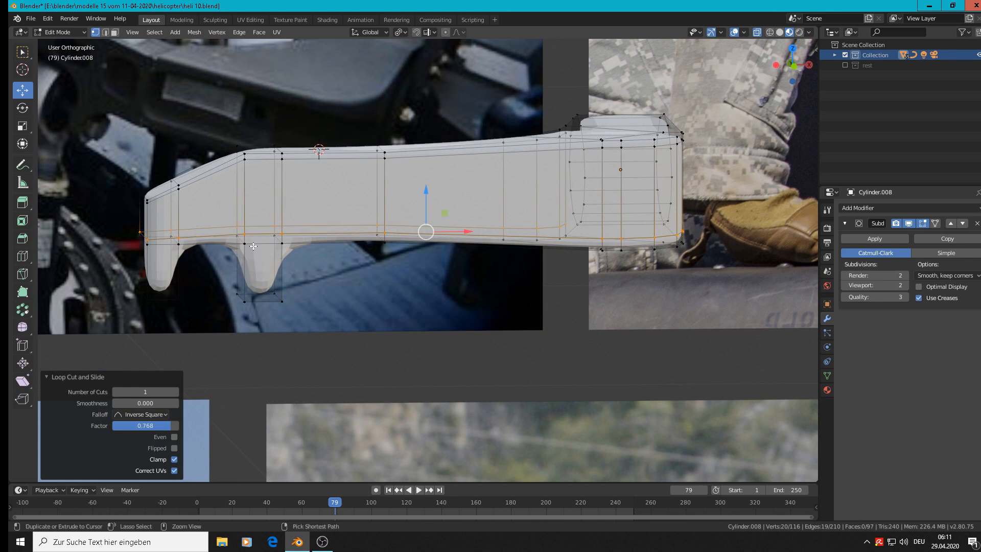
{"action": "left_click", "coordinate": [251, 246]}
{"action": "left_click", "coordinate": [245, 238]}
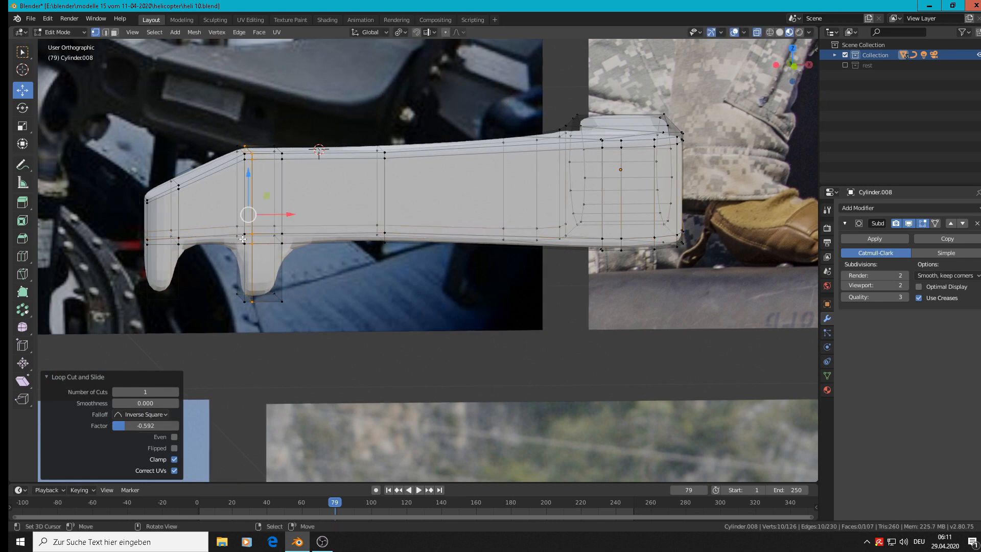
{"action": "key", "text": "ctrl+r"}
{"action": "left_click", "coordinate": [264, 158]}
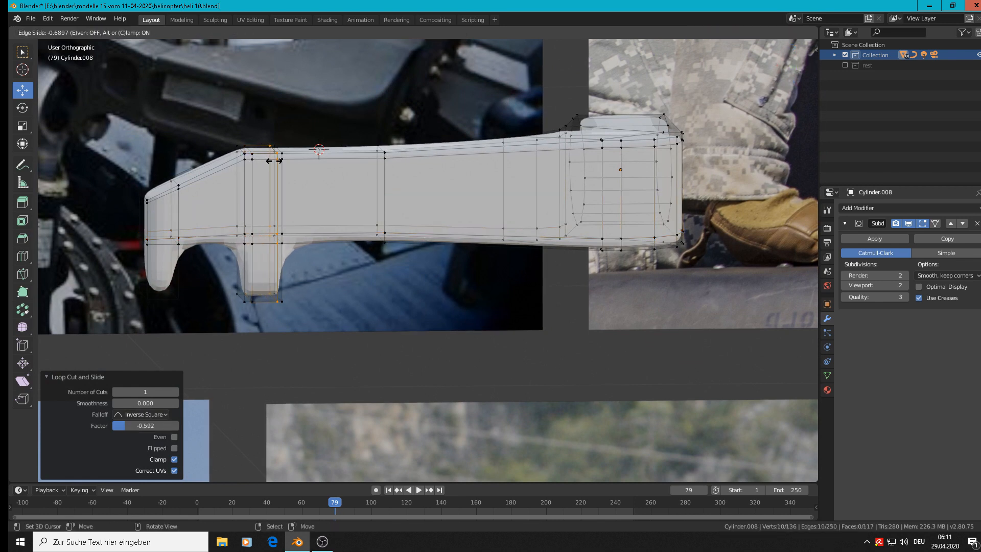
{"action": "left_click", "coordinate": [275, 160]}
Add two vertical loop cuts through the end prong near its two sides, with slide factors of about 0.717 and -0.376
{"action": "key", "text": "ctrl+r"}
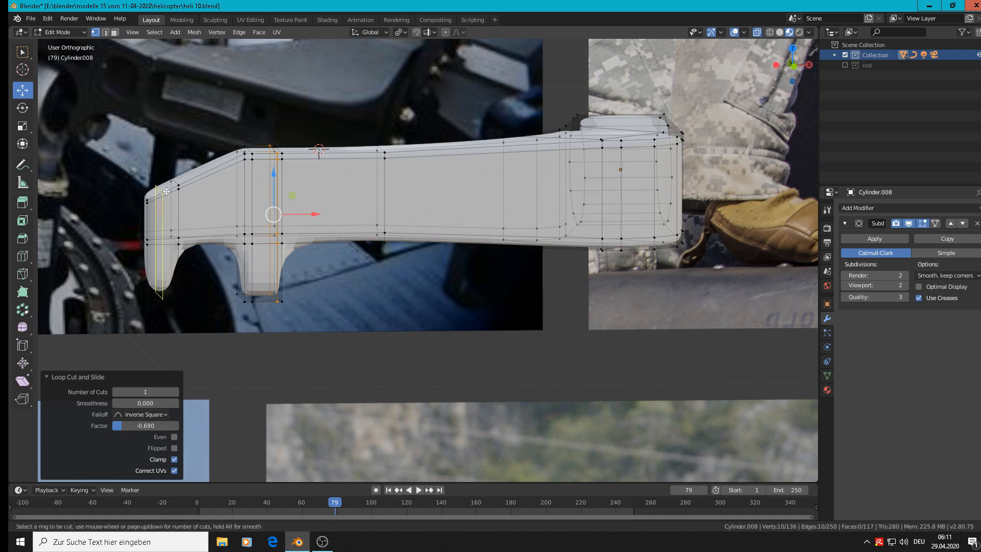
{"action": "left_click", "coordinate": [162, 190]}
{"action": "left_click", "coordinate": [164, 199]}
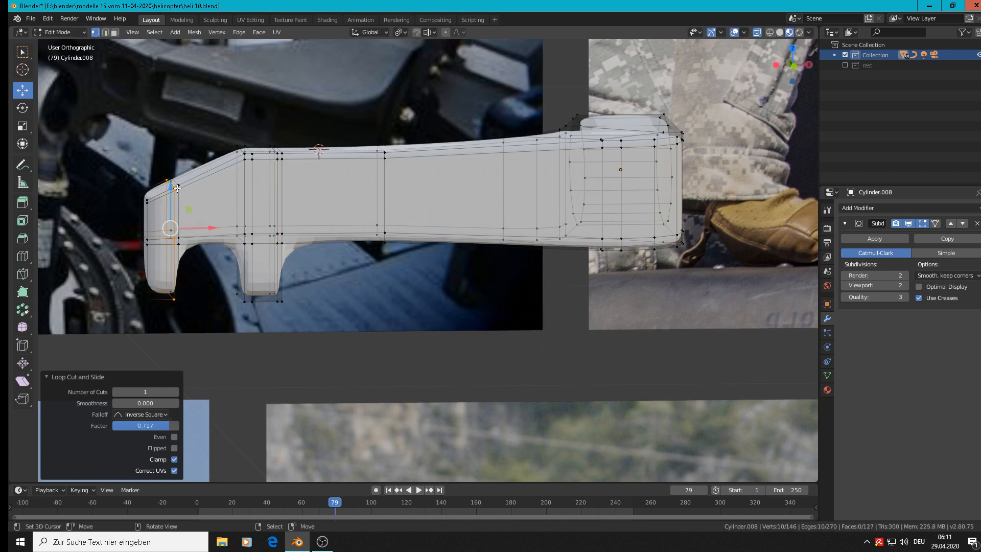
{"action": "key", "text": "ctrl+r"}
{"action": "left_click", "coordinate": [162, 194]}
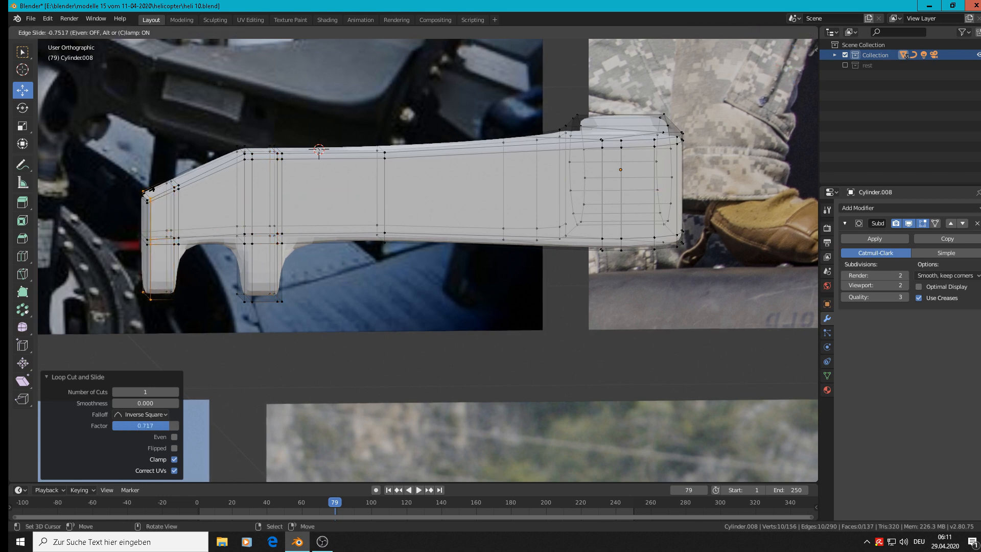
{"action": "left_click", "coordinate": [152, 192]}
Add two horizontal loop cuts around the inner prong, one near its base and one near its tip at factor about -0.261
{"action": "key", "text": "ctrl+r"}
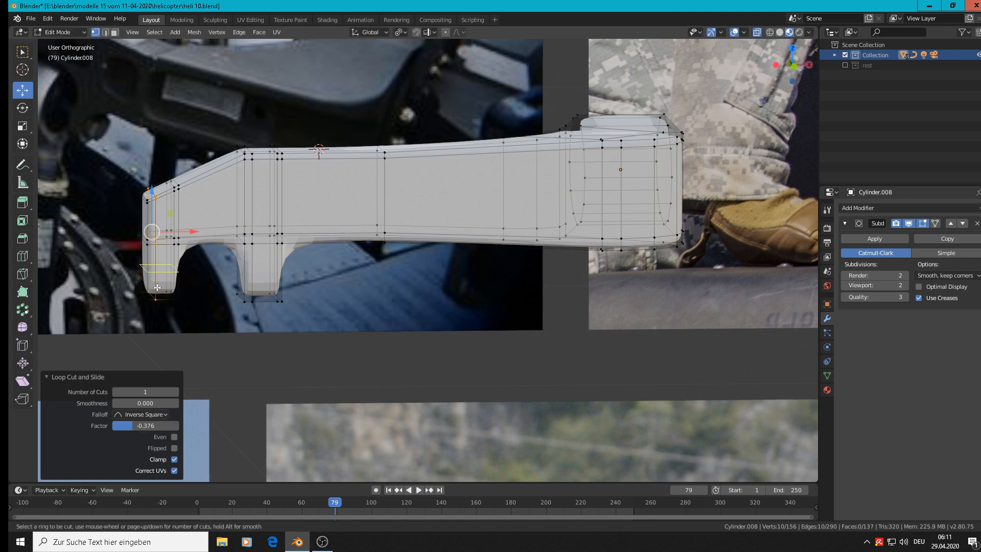
{"action": "left_click", "coordinate": [250, 264]}
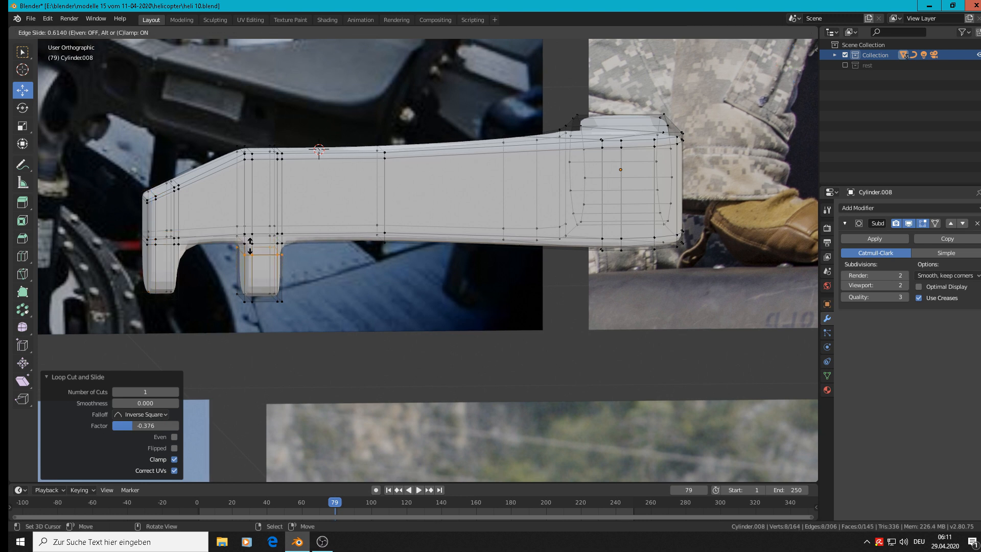
{"action": "left_click", "coordinate": [250, 246]}
{"action": "key", "text": "ctrl+r"}
{"action": "left_click", "coordinate": [252, 283]}
{"action": "left_click", "coordinate": [253, 289]}
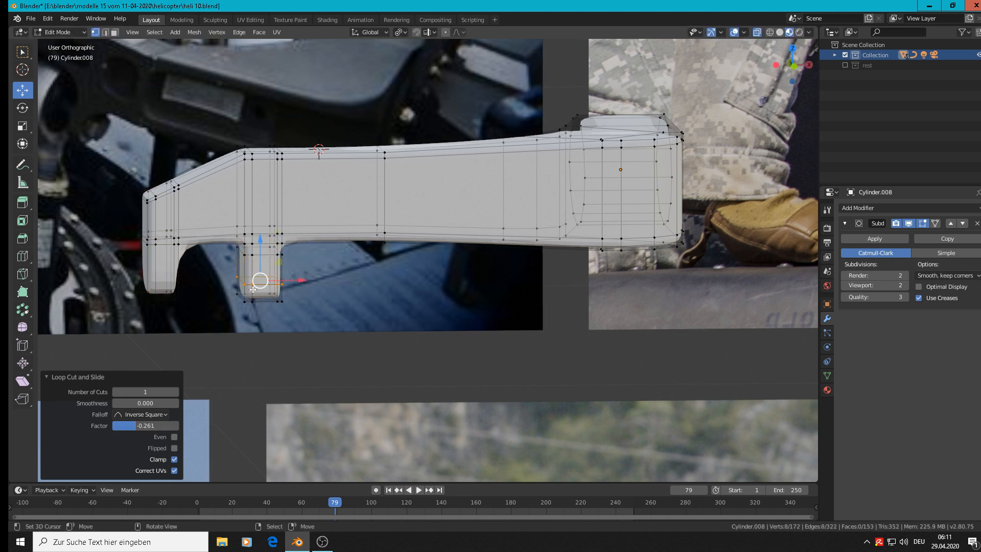
Add two horizontal loop cuts around the end prong, near its base at factor about 0.732 and near its tip at about -0.362
{"action": "key", "text": "ctrl+r"}
{"action": "left_click", "coordinate": [163, 249]}
{"action": "left_click", "coordinate": [168, 254]}
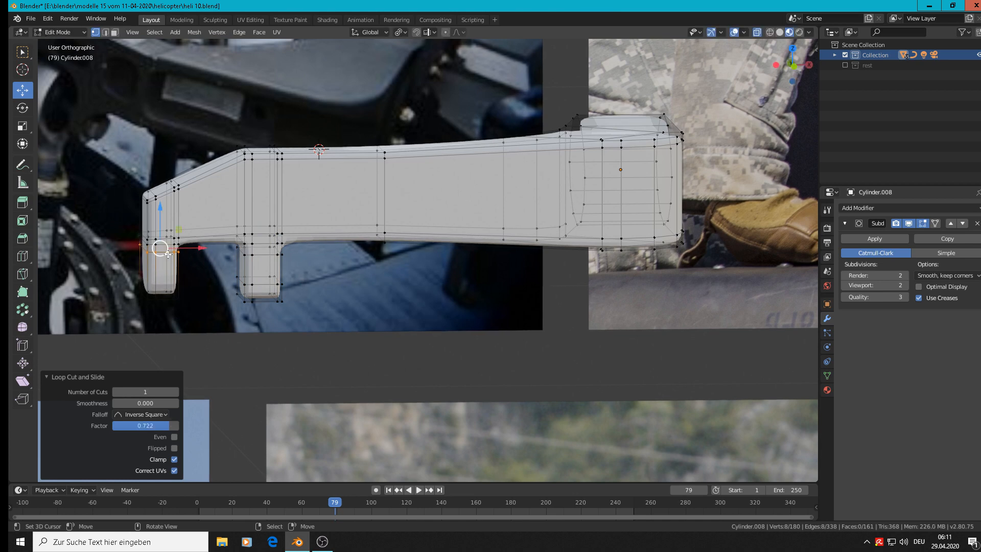
{"action": "key", "text": "ctrl+r"}
{"action": "left_click", "coordinate": [162, 273]}
{"action": "left_click", "coordinate": [165, 281]}
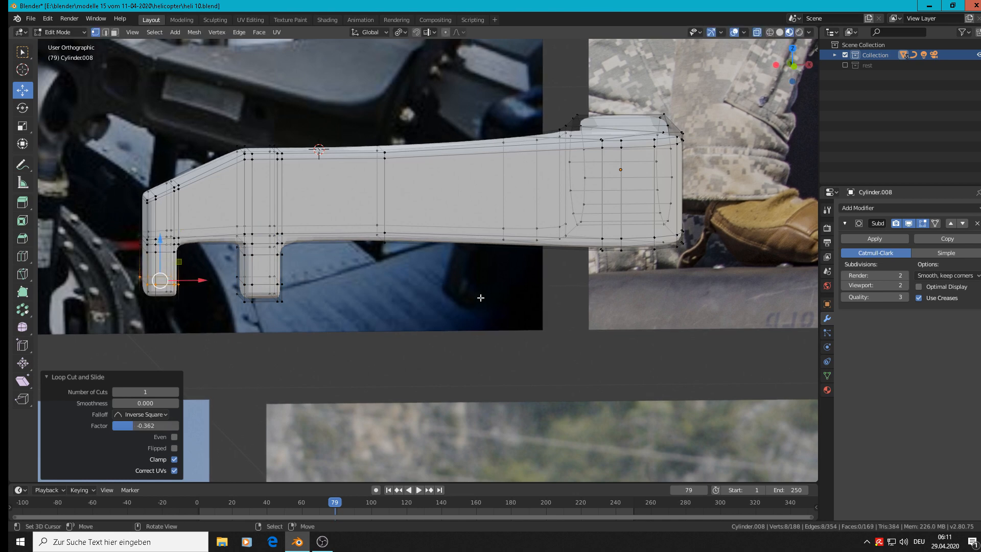
Bevel the outer rim edges of the arm's rounded end, up to the adjoining arm corners, with 0.0111 m width and 2 segments
{"action": "scroll", "coordinate": [480, 298], "scroll_direction": "down", "scroll_amount": 2}
{"action": "middle_click_drag", "start_coordinate": [586, 305], "coordinate": [427, 349], "text": "shift"}
{"action": "key", "text": "Tab"}
{"action": "key", "text": "Tab"}
{"action": "scroll", "coordinate": [451, 307], "scroll_direction": "up", "scroll_amount": 1}
{"action": "mouse_move", "coordinate": [457, 291]}
{"action": "middle_mouse_down"}
{"action": "mouse_move", "coordinate": [443, 314]}
{"action": "mouse_move", "coordinate": [448, 307]}
{"action": "middle_mouse_up"}
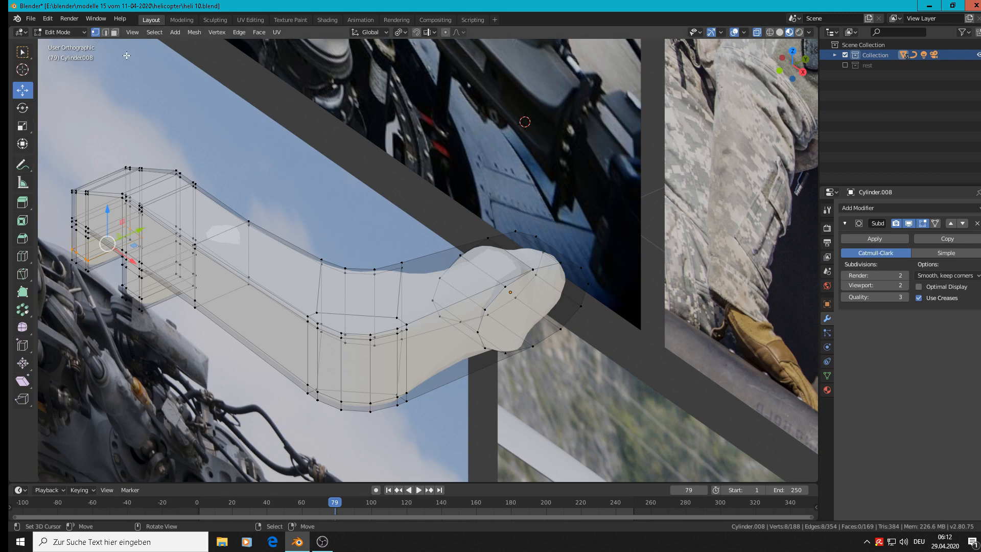
{"action": "left_click", "coordinate": [442, 248], "text": "alt"}
{"action": "left_click", "coordinate": [598, 300], "text": "alt"}
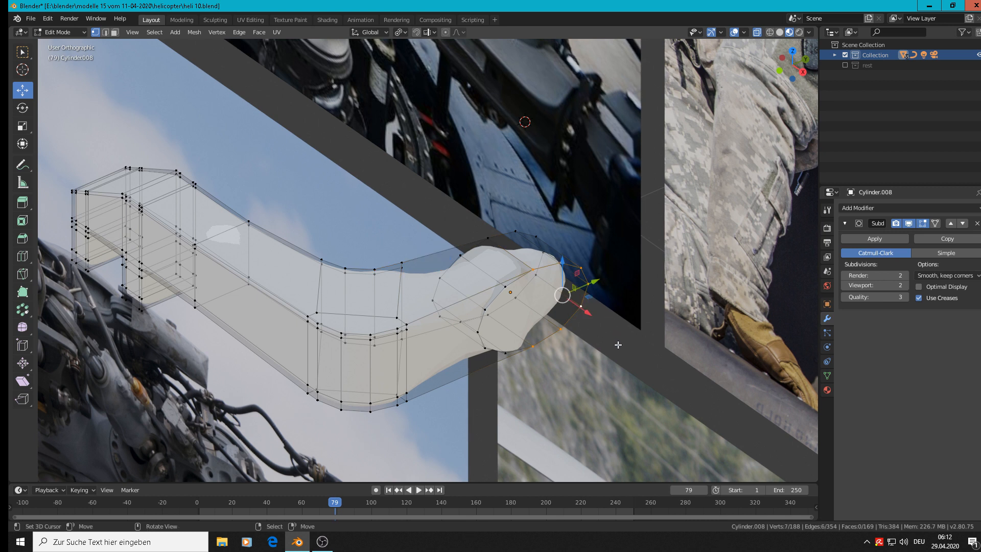
{"action": "left_click", "coordinate": [413, 323], "text": "shift"}
{"action": "left_click", "coordinate": [414, 403], "text": "shift"}
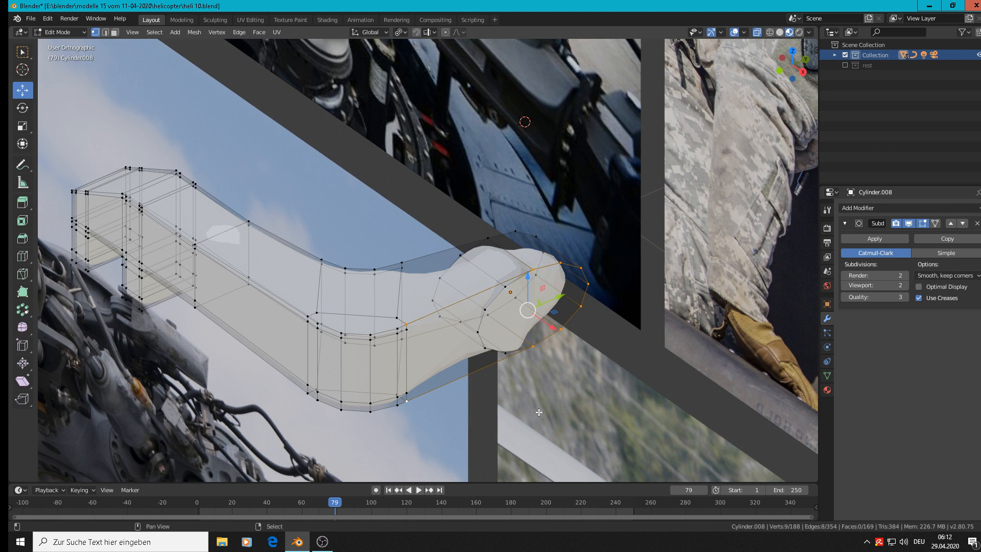
{"action": "key", "text": "ctrl+b"}
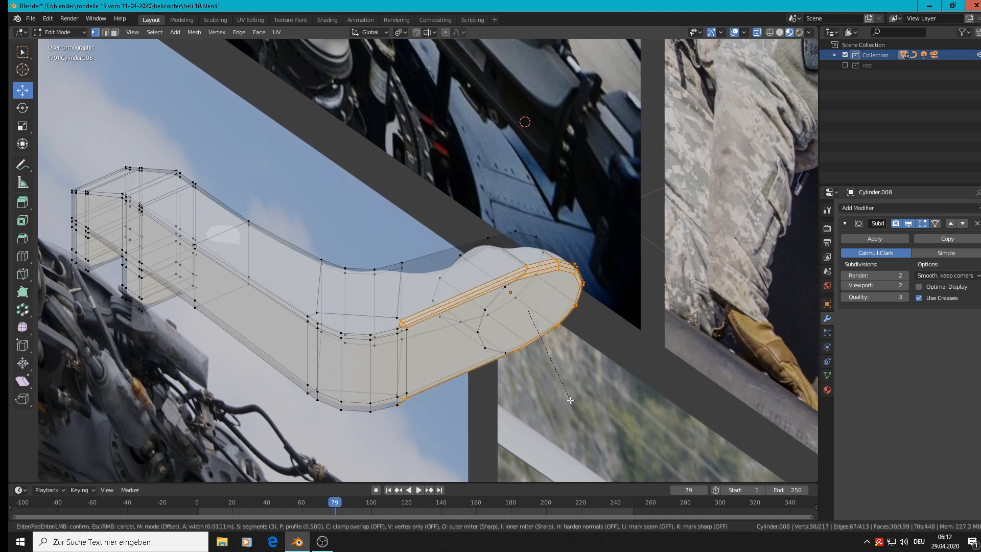
{"action": "scroll", "coordinate": [570, 400], "scroll_direction": "down", "scroll_amount": 1}
{"action": "left_click", "coordinate": [570, 399]}
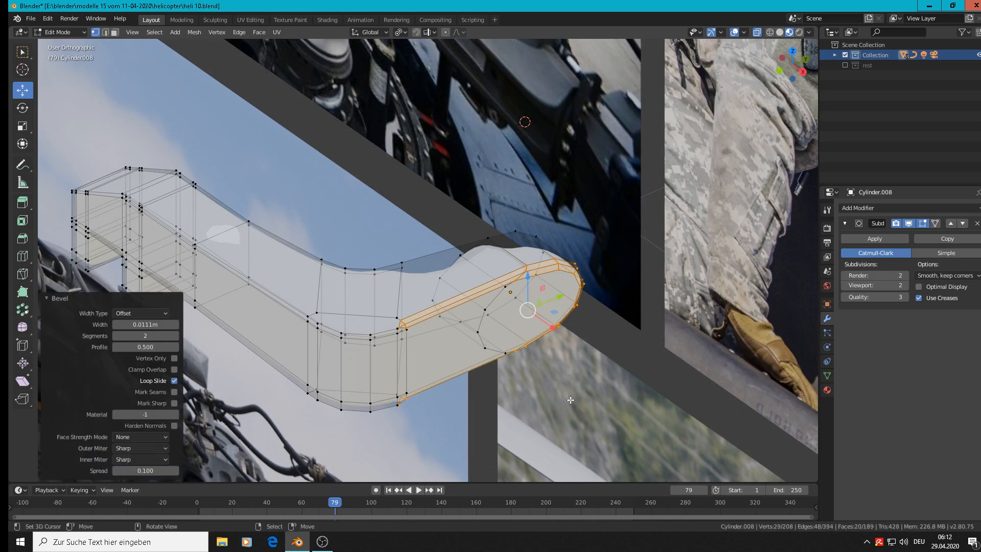
Bevel the matching rim edges on the opposite face of the arm's rounded end
{"action": "left_click", "coordinate": [402, 262]}
{"action": "left_click", "coordinate": [534, 225], "text": "alt"}
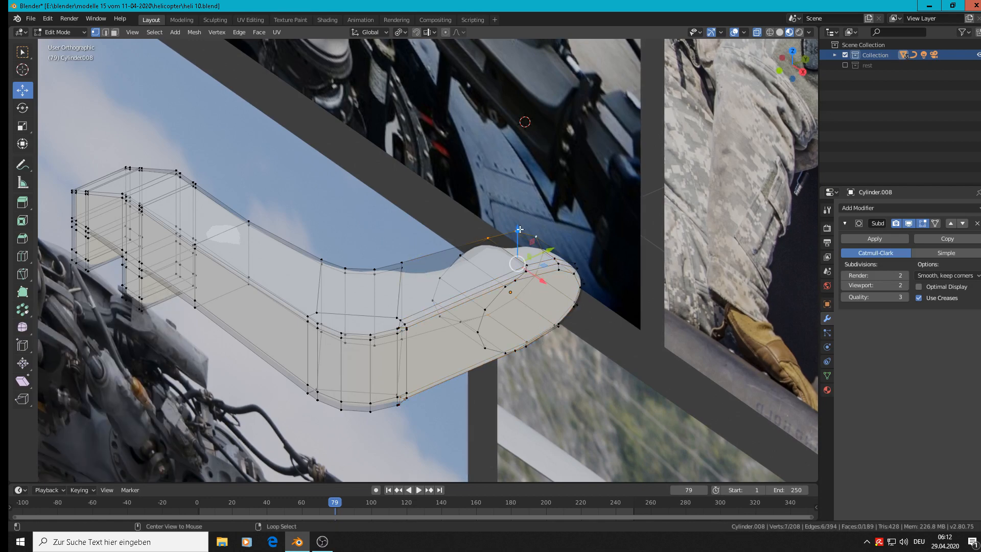
{"action": "middle_click_drag", "start_coordinate": [464, 345], "coordinate": [396, 324]}
{"action": "left_click", "coordinate": [394, 322], "text": "ctrl"}
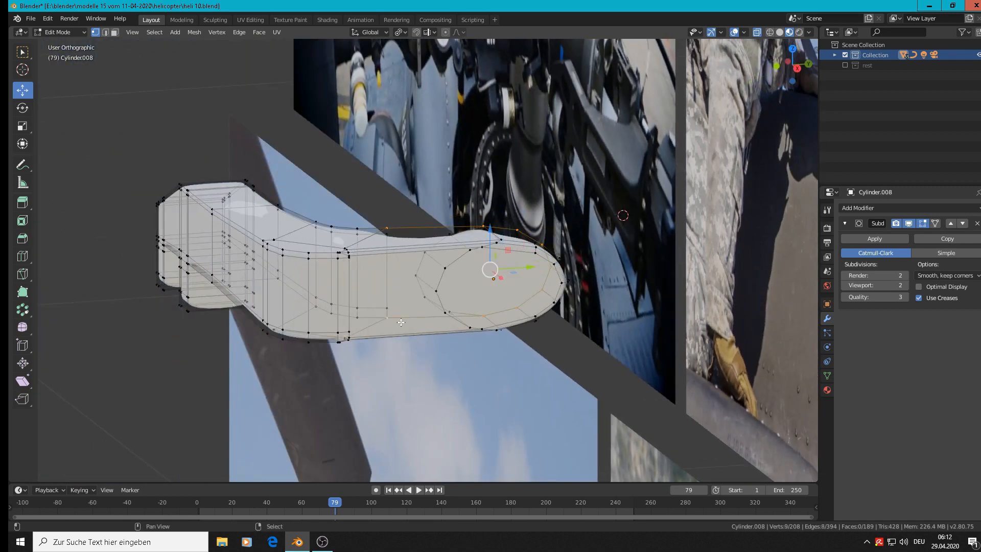
{"action": "key", "text": "ctrl+b"}
{"action": "left_click", "coordinate": [528, 383]}
Leave mesh editing and examine the smoothed arm's shape against the reference photos
{"action": "middle_click_drag", "start_coordinate": [518, 373], "coordinate": [607, 373]}
{"action": "key", "text": "Tab"}
{"action": "scroll", "coordinate": [587, 421], "scroll_direction": "down", "scroll_amount": 3}
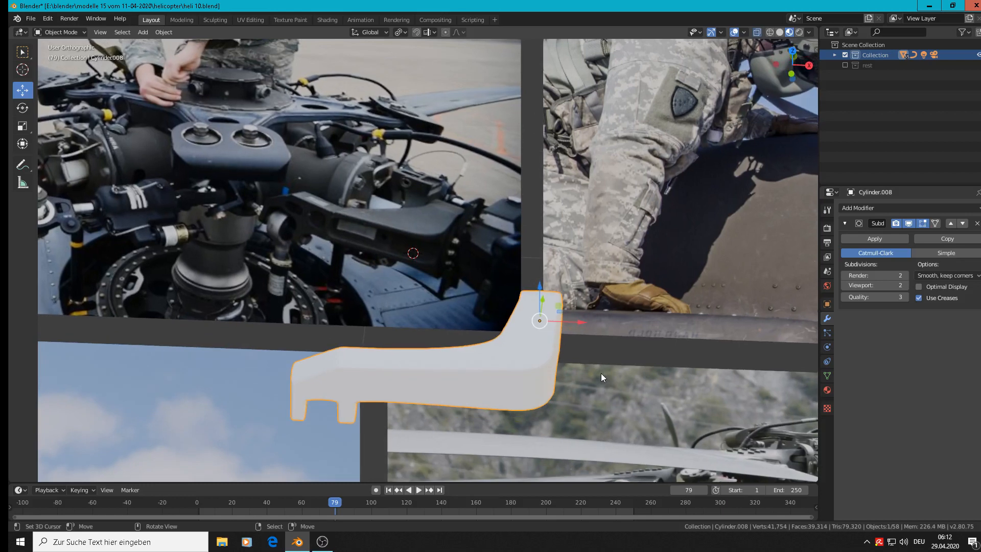
{"action": "key", "text": "Tab"}
{"action": "middle_click_drag", "start_coordinate": [557, 399], "coordinate": [511, 369]}
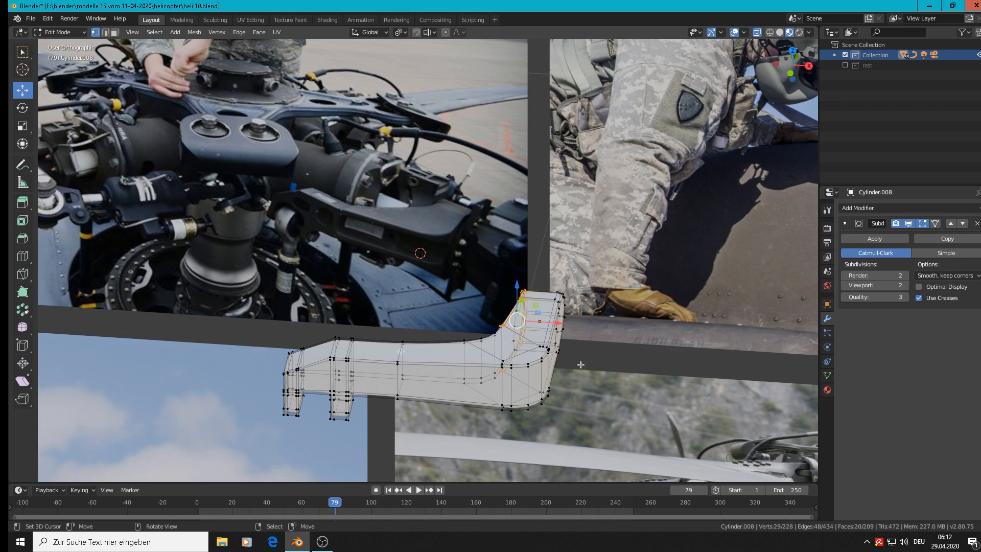
{"action": "key", "text": "Tab"}
{"action": "scroll", "coordinate": [580, 365], "scroll_direction": "down", "scroll_amount": 5}
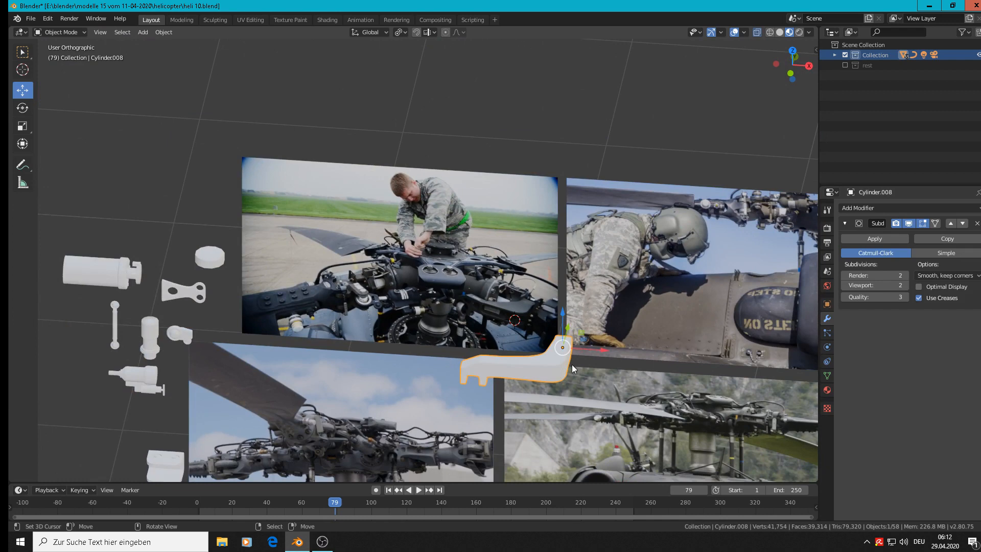
Move the finished arm -2.32 m along X to the other finished parts and save the file
{"action": "key", "text": "KP_1"}
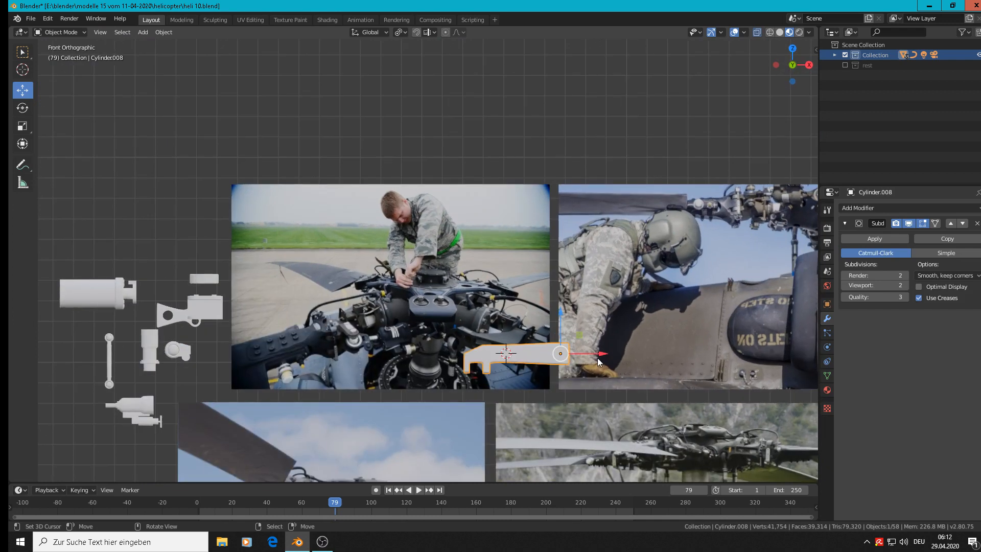
{"action": "key", "text": "g"}
{"action": "key", "text": "x"}
{"action": "left_click_drag", "start_coordinate": [183, 339], "coordinate": [111, 338]}
{"action": "middle_click_drag", "start_coordinate": [280, 267], "coordinate": [349, 249], "text": "shift"}
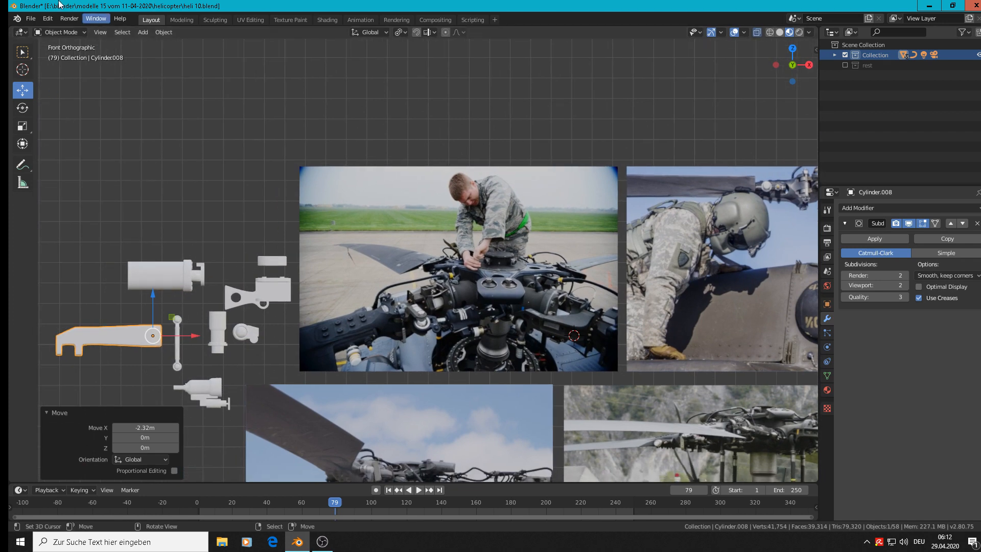
{"action": "left_click", "coordinate": [31, 18]}
{"action": "left_click", "coordinate": [50, 86]}
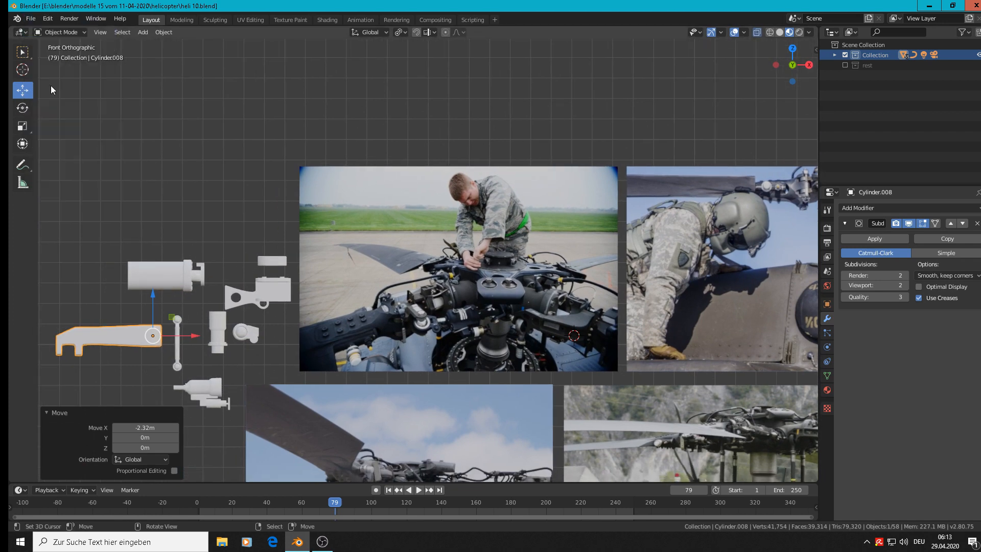
Duplicate the flared plate with three holes, offsetting the copy -0.721 m in X and -0.493 m in Z, below the pronged arm
{"action": "scroll", "coordinate": [584, 363], "scroll_direction": "up", "scroll_amount": 3}
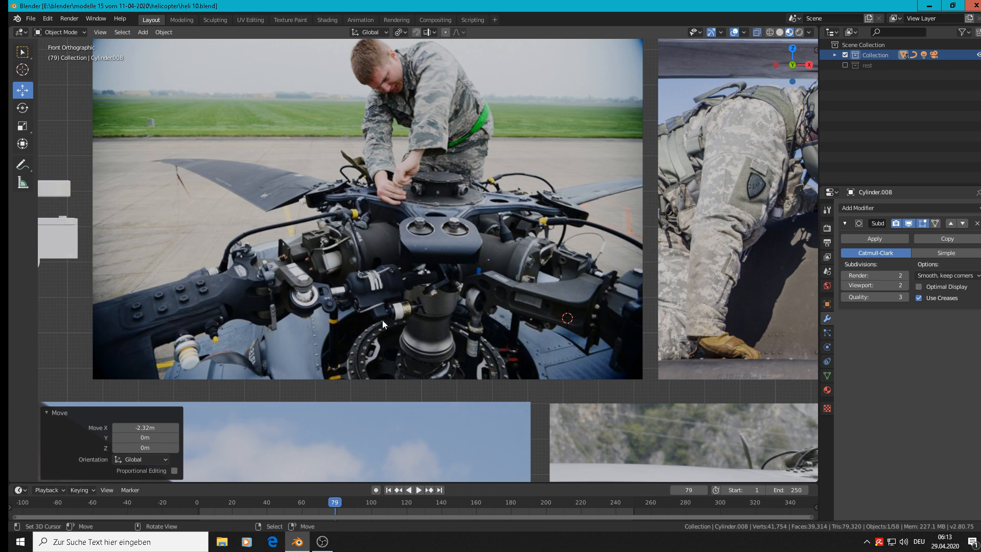
{"action": "scroll", "coordinate": [382, 320], "scroll_direction": "up", "scroll_amount": 2}
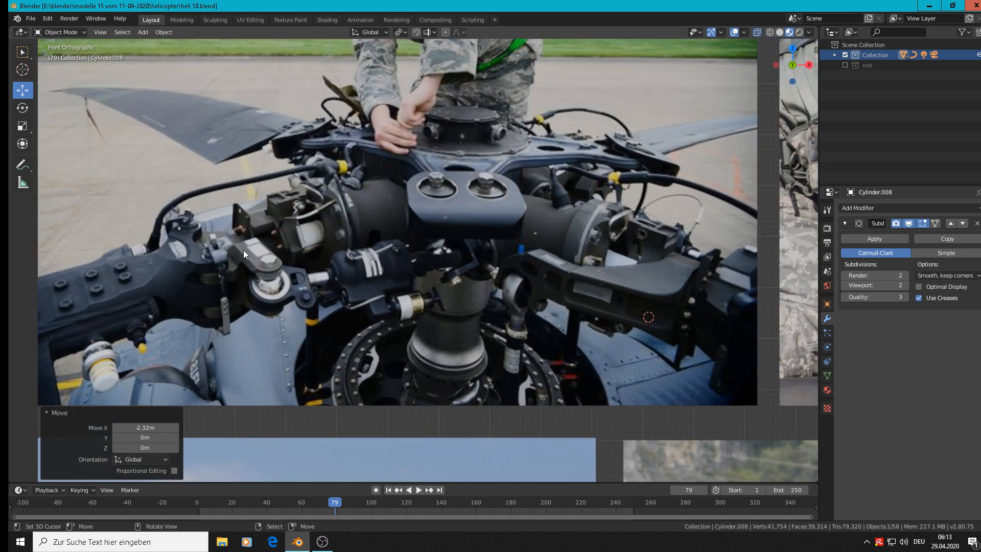
{"action": "scroll", "coordinate": [244, 249], "scroll_direction": "down", "scroll_amount": 7}
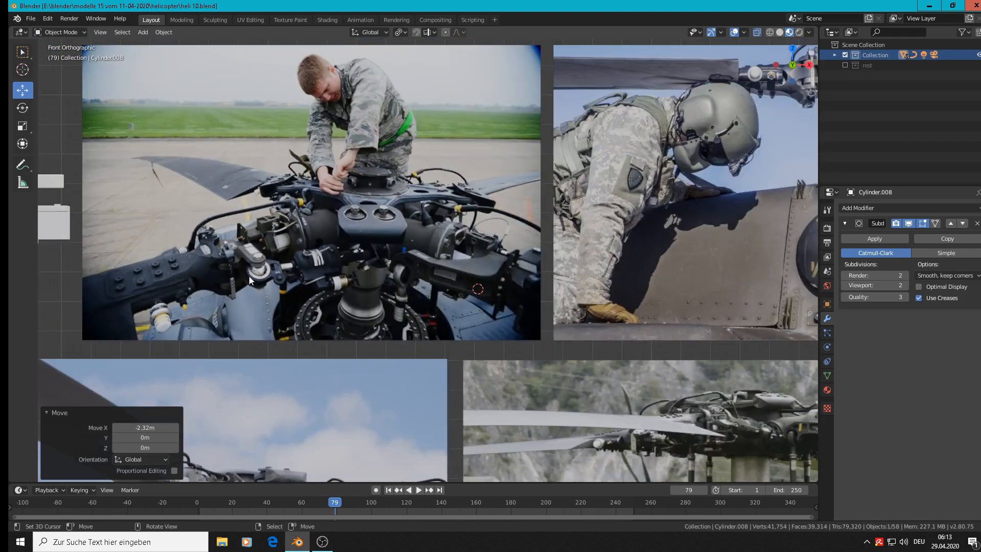
{"action": "middle_click_drag", "start_coordinate": [197, 308], "coordinate": [495, 247], "text": "shift"}
{"action": "scroll", "coordinate": [466, 221], "scroll_direction": "up", "scroll_amount": 4}
{"action": "scroll", "coordinate": [466, 223], "scroll_direction": "up", "scroll_amount": 1}
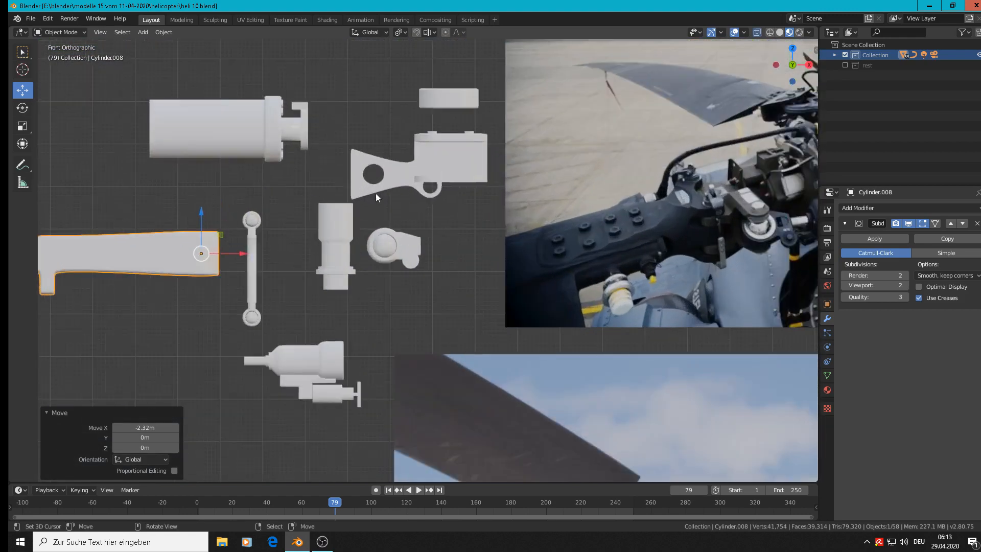
{"action": "left_click", "coordinate": [372, 177]}
{"action": "scroll", "coordinate": [386, 210], "scroll_direction": "down", "scroll_amount": 2}
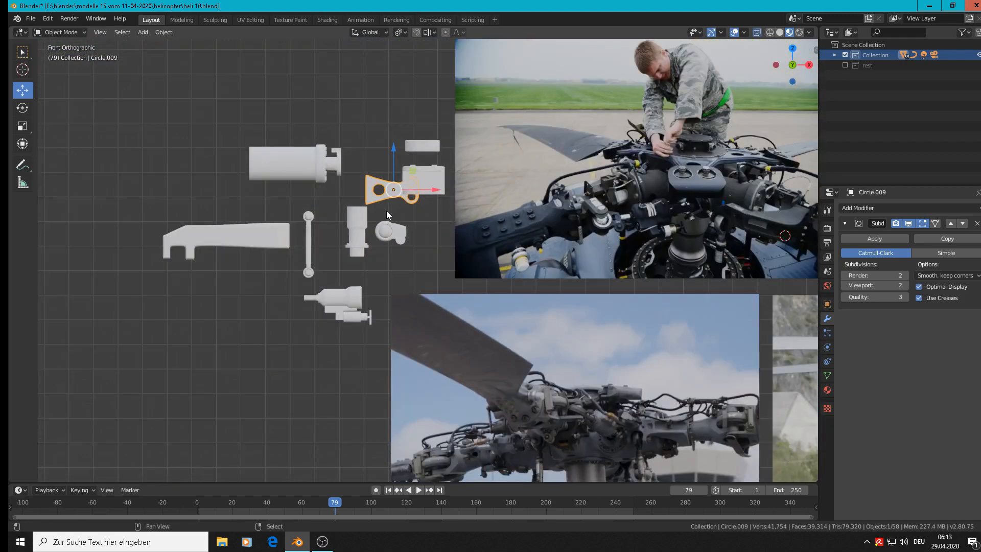
{"action": "key", "text": "shift+d"}
{"action": "left_click", "coordinate": [209, 332]}
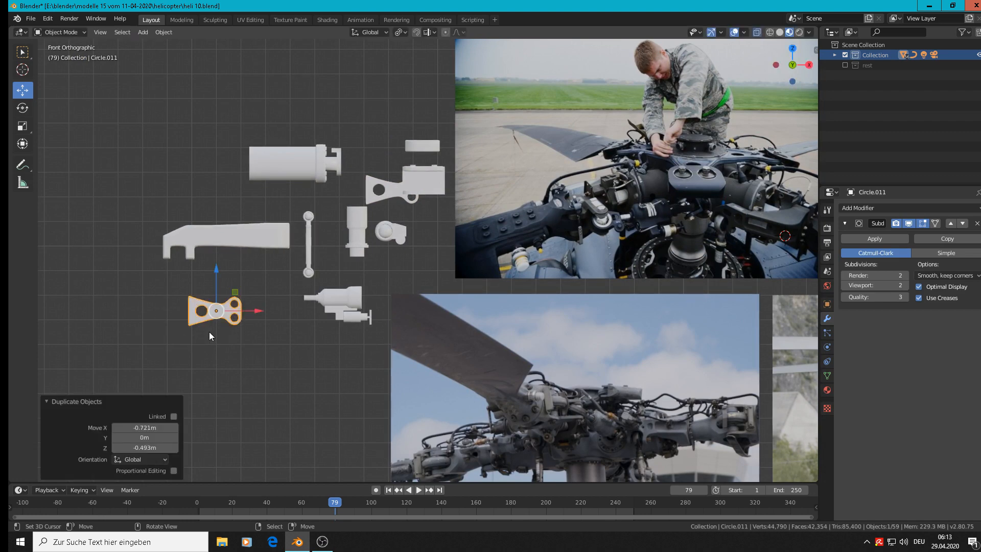
Add one centred loop cut across the copied plate's neck, between the large hole and the two small holes
{"action": "scroll", "coordinate": [210, 332], "scroll_direction": "up", "scroll_amount": 7}
{"action": "middle_click_drag", "start_coordinate": [222, 312], "coordinate": [399, 299], "text": "shift"}
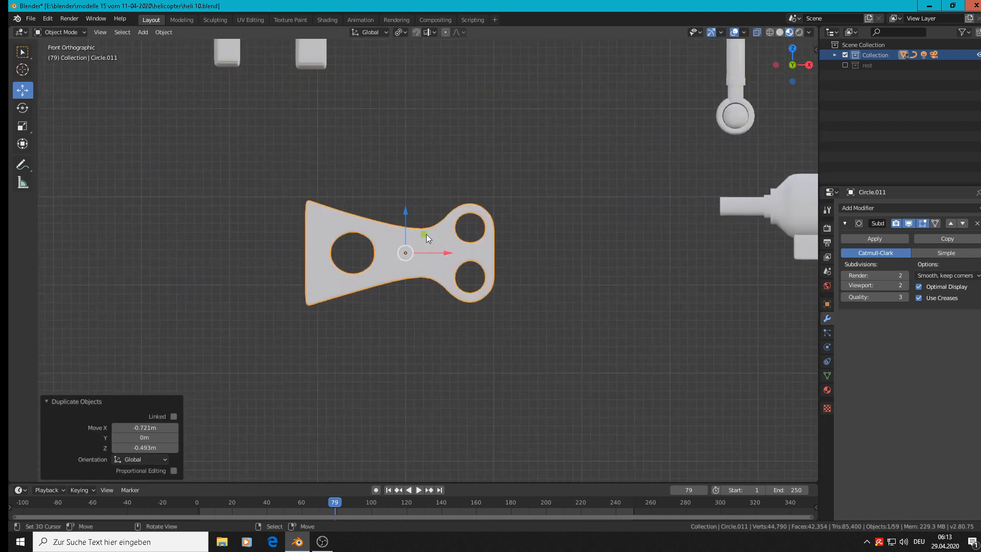
{"action": "scroll", "coordinate": [445, 231], "scroll_direction": "down", "scroll_amount": 7}
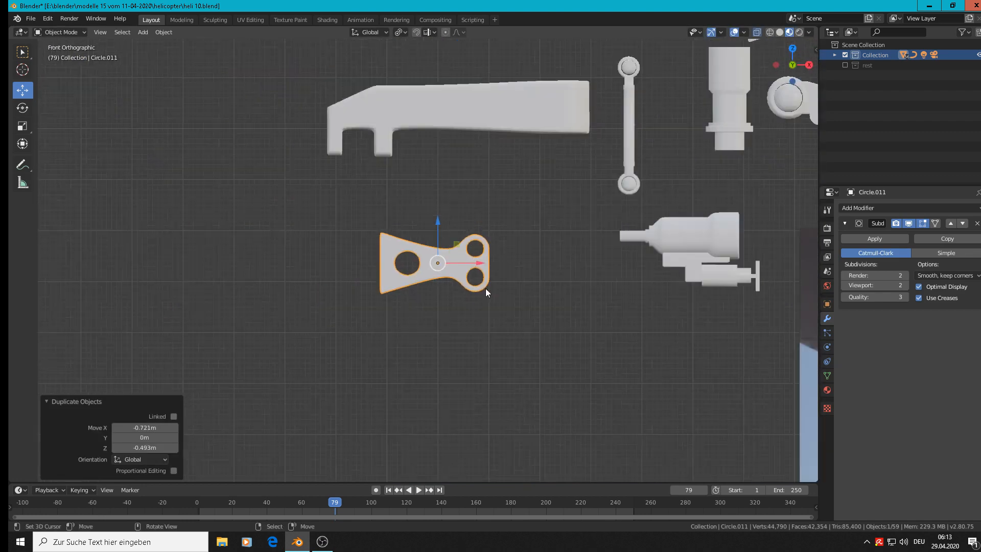
{"action": "middle_click_drag", "start_coordinate": [362, 340], "coordinate": [349, 339], "text": "shift"}
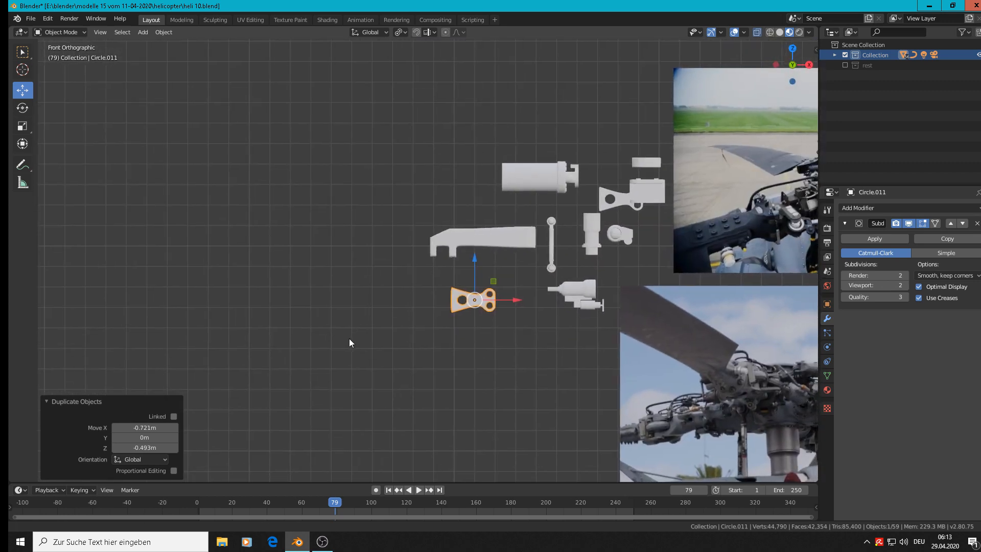
{"action": "scroll", "coordinate": [478, 267], "scroll_direction": "up", "scroll_amount": 7}
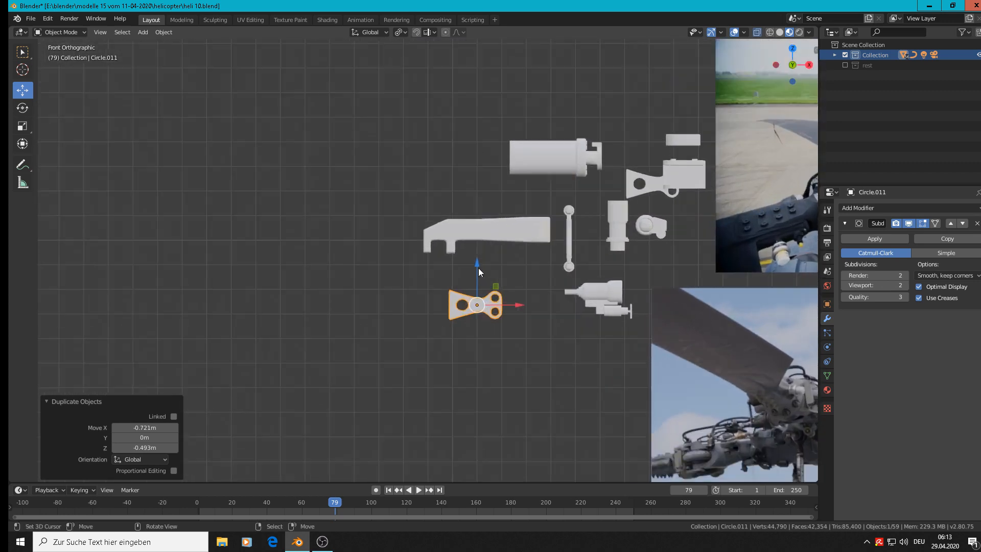
{"action": "key", "text": "Tab"}
{"action": "scroll", "coordinate": [459, 360], "scroll_direction": "up", "scroll_amount": 3}
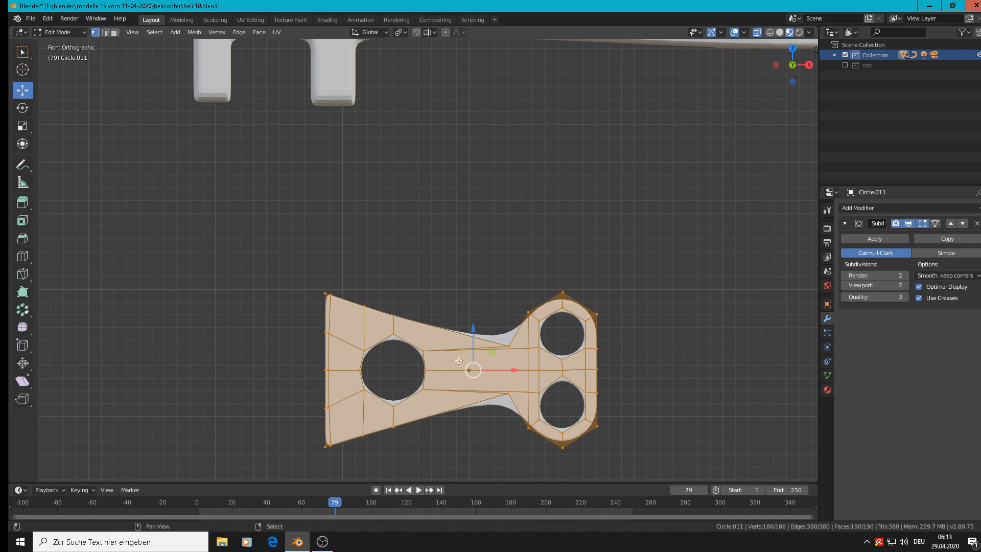
{"action": "middle_click_drag", "start_coordinate": [459, 360], "coordinate": [447, 289], "text": "shift"}
{"action": "key", "text": "ctrl+r"}
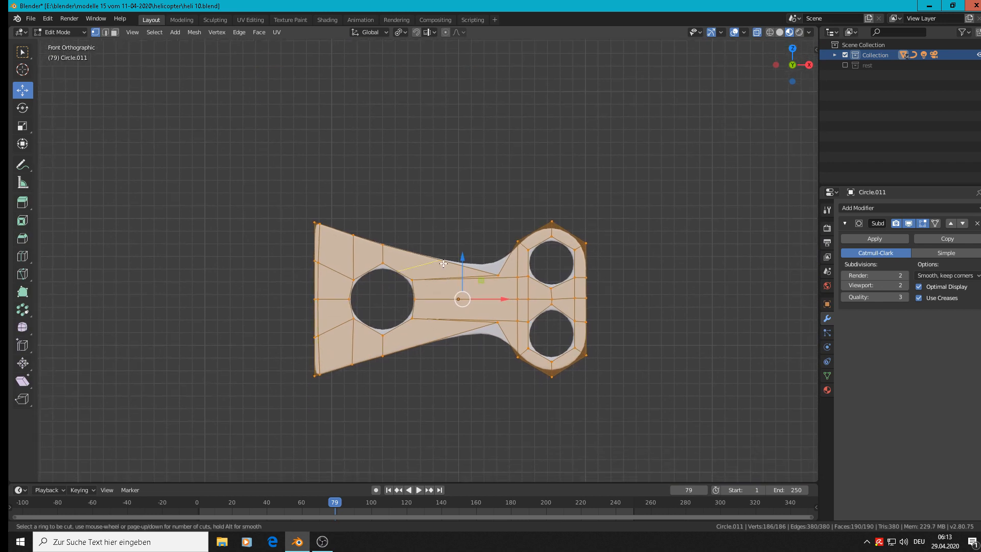
{"action": "double_click", "coordinate": [449, 297]}
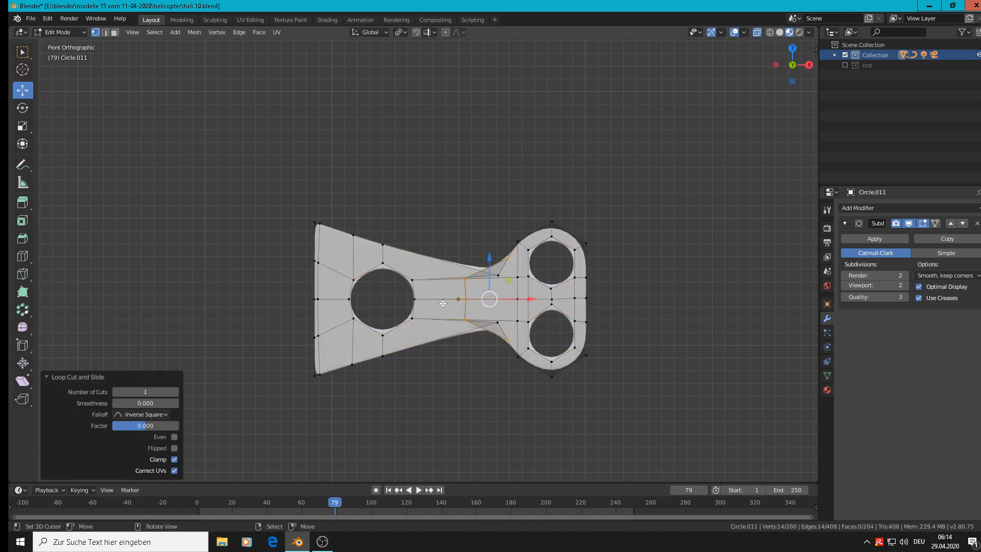
{"action": "key", "text": "alt+a"}
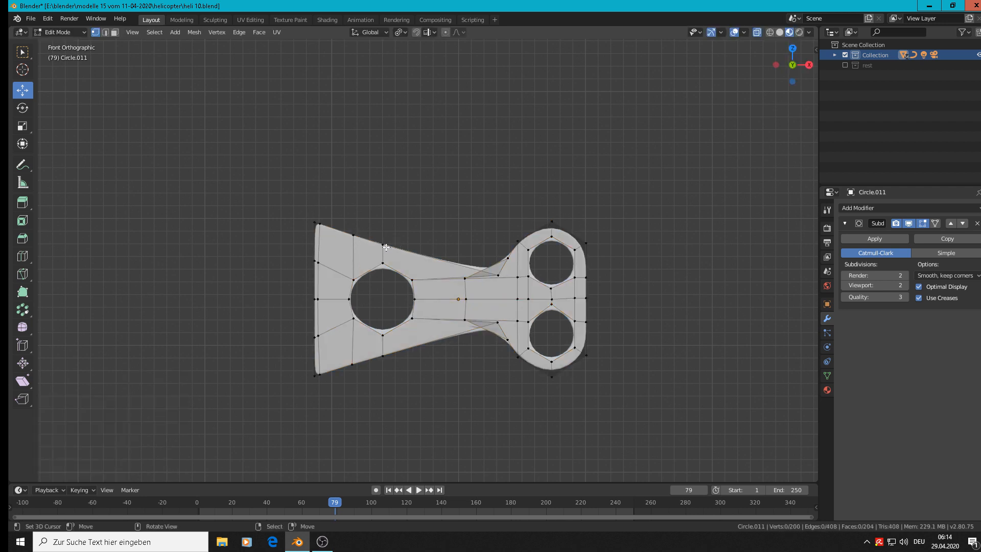
Delete the vertices of the plate's flared half around the large hole, keeping the end with the two small holes
{"action": "key", "text": "c"}
{"action": "mouse_move", "coordinate": [390, 245]}
{"action": "left_mouse_down"}
{"action": "mouse_move", "coordinate": [340, 229]}
{"action": "mouse_move", "coordinate": [308, 283]}
{"action": "mouse_move", "coordinate": [360, 225]}
{"action": "mouse_move", "coordinate": [298, 381]}
{"action": "left_mouse_up"}
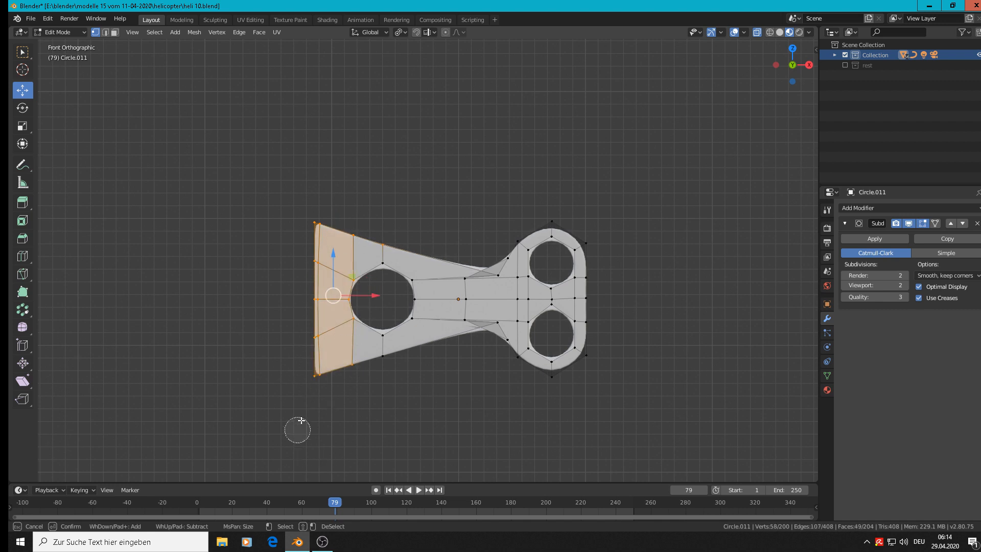
{"action": "left_click_drag", "start_coordinate": [346, 401], "coordinate": [375, 275]}
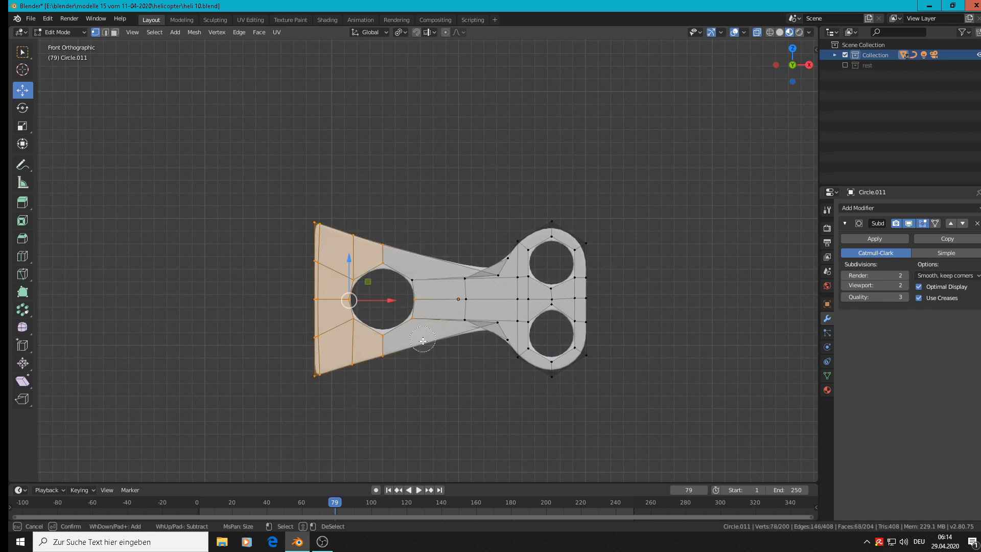
{"action": "left_click_drag", "start_coordinate": [423, 341], "coordinate": [433, 271]}
{"action": "right_click", "coordinate": [432, 290]}
{"action": "key", "text": "x"}
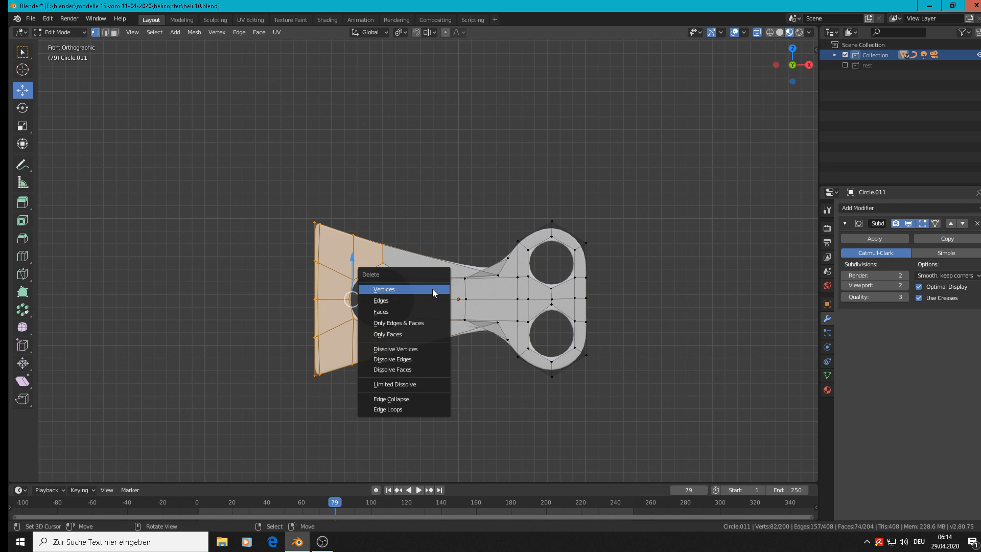
{"action": "left_click", "coordinate": [432, 289]}
{"action": "scroll", "coordinate": [495, 302], "scroll_direction": "up", "scroll_amount": 2}
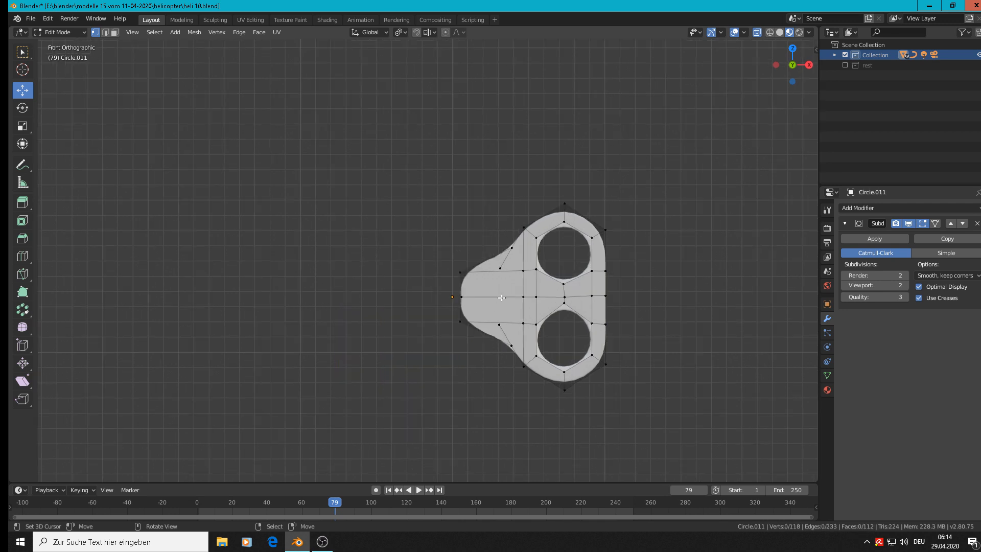
Delete the leftover inner vertices at the upper and lower notches between the neck stub and the two-hole end
{"action": "left_click", "coordinate": [500, 261]}
{"action": "key", "text": "x"}
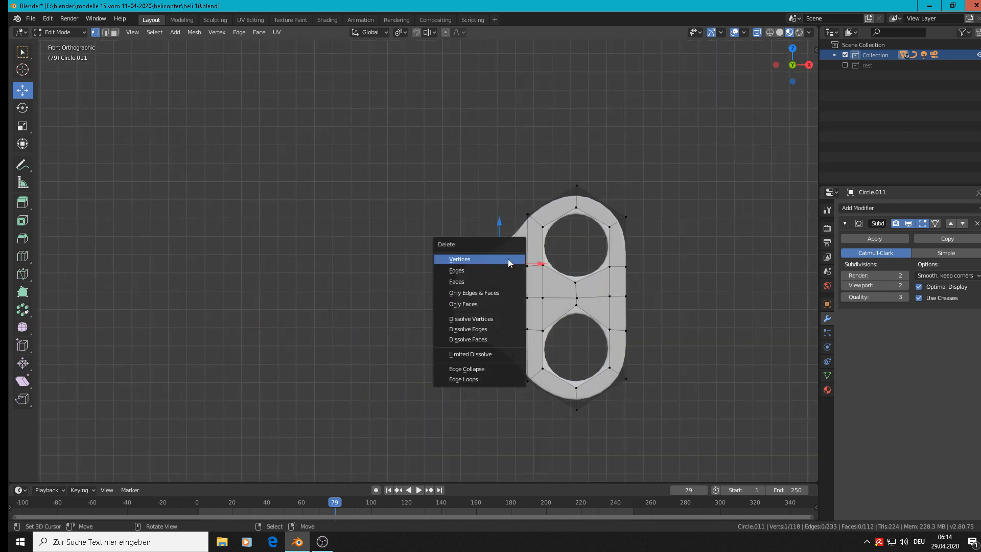
{"action": "left_click", "coordinate": [508, 258]}
{"action": "left_click", "coordinate": [508, 259]}
{"action": "key", "text": "x"}
{"action": "left_click", "coordinate": [508, 258]}
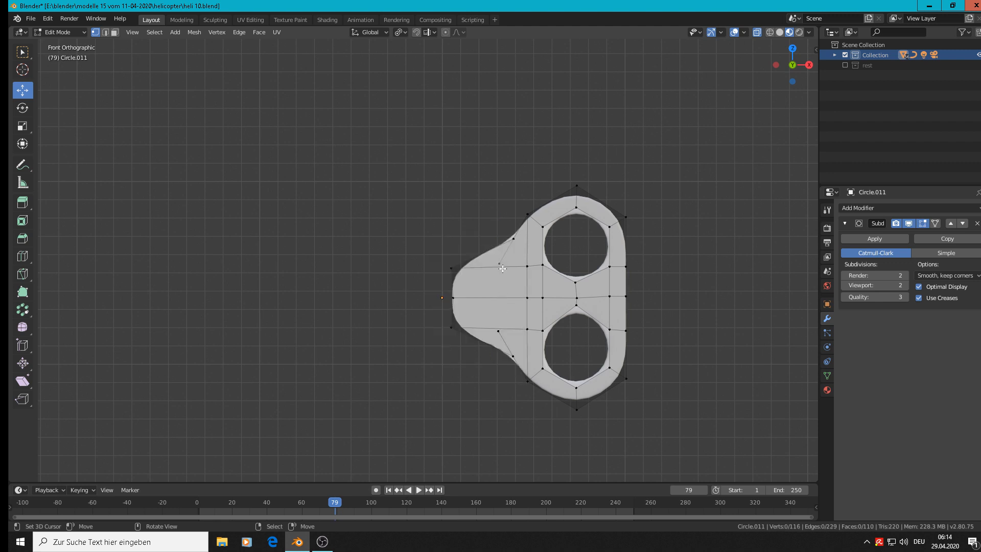
{"action": "left_click", "coordinate": [500, 263]}
{"action": "key", "text": "x"}
{"action": "left_click", "coordinate": [501, 261]}
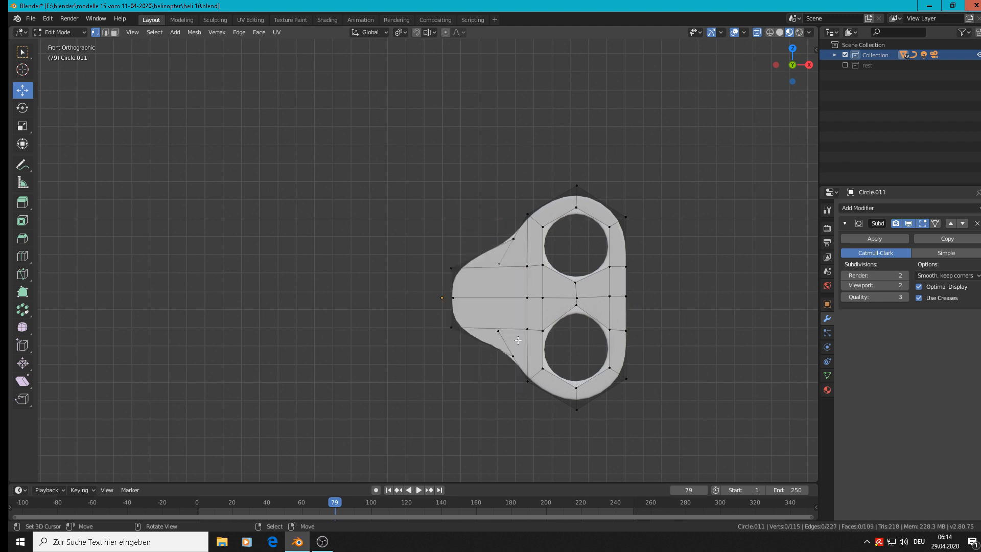
{"action": "left_click", "coordinate": [500, 264]}
{"action": "key", "text": "x"}
{"action": "left_click", "coordinate": [506, 259]}
{"action": "left_click", "coordinate": [504, 333]}
{"action": "right_click", "coordinate": [504, 333], "text": "alt"}
{"action": "key", "text": "x"}
{"action": "left_click", "coordinate": [504, 333]}
{"action": "scroll", "coordinate": [502, 306], "scroll_direction": "down", "scroll_amount": 2}
{"action": "scroll", "coordinate": [502, 299], "scroll_direction": "up", "scroll_amount": 1}
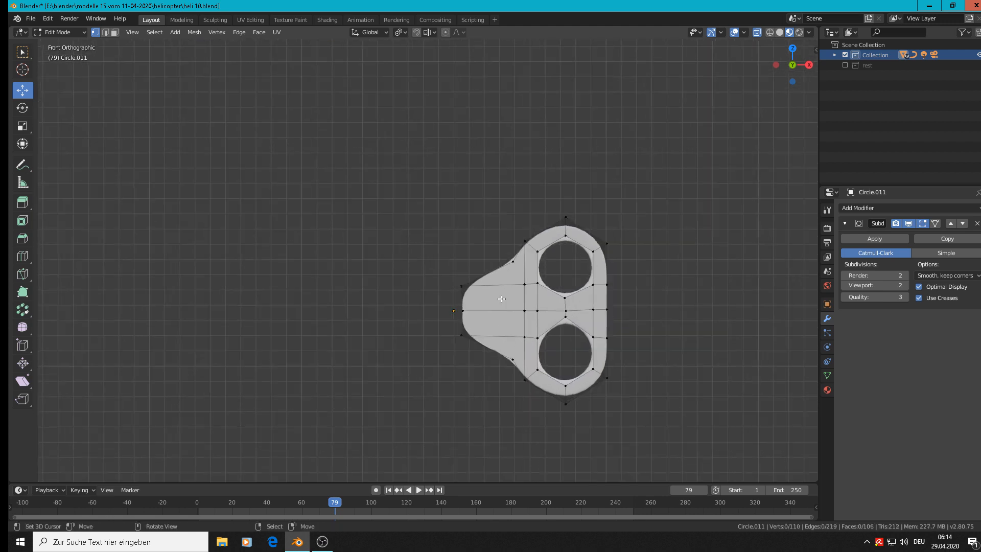
Add a loop cut across the neck stub, slid toward its open end at factor 0.819
{"action": "key", "text": "ctrl+r"}
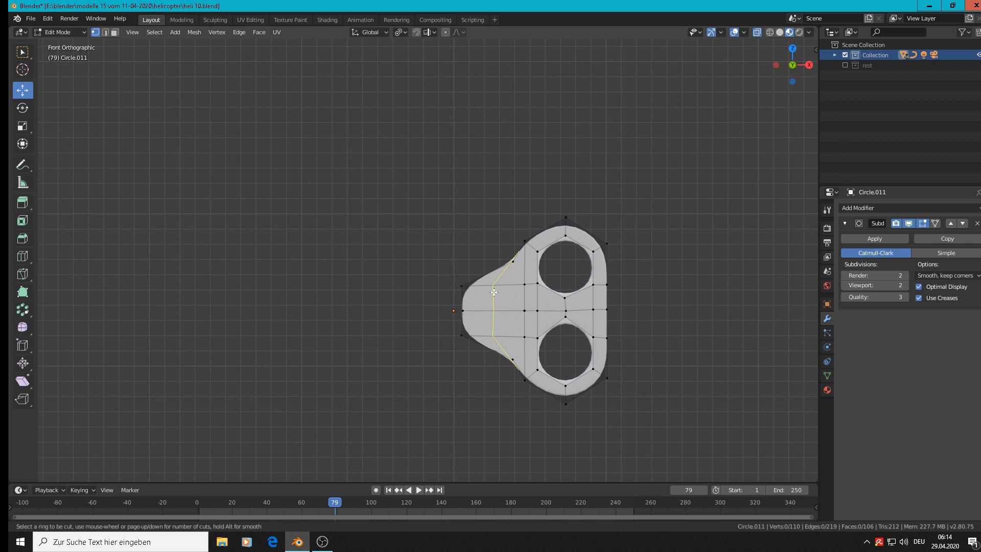
{"action": "left_click", "coordinate": [494, 291]}
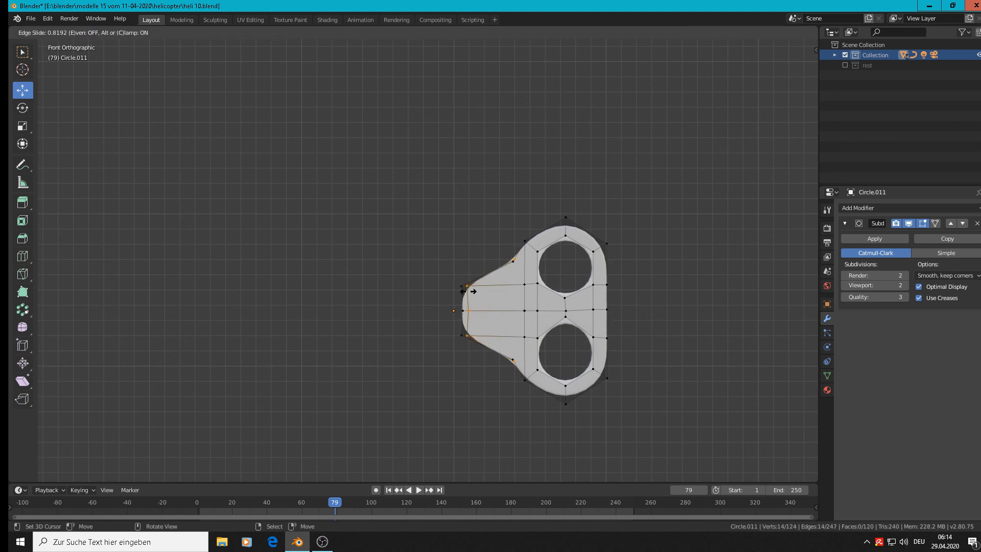
{"action": "left_click", "coordinate": [466, 291]}
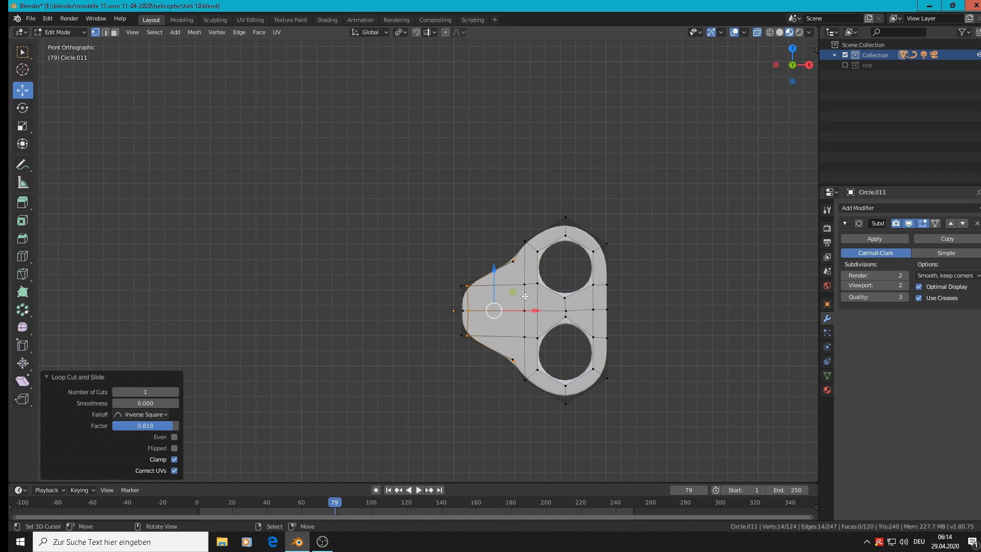
Pull the neck's notch vertices inward along Z, the upper group by -0.0124 m and the lower group by 0.0144 m
{"action": "key", "text": "alt+a"}
{"action": "left_click_drag", "start_coordinate": [521, 276], "coordinate": [508, 244], "text": "ctrl"}
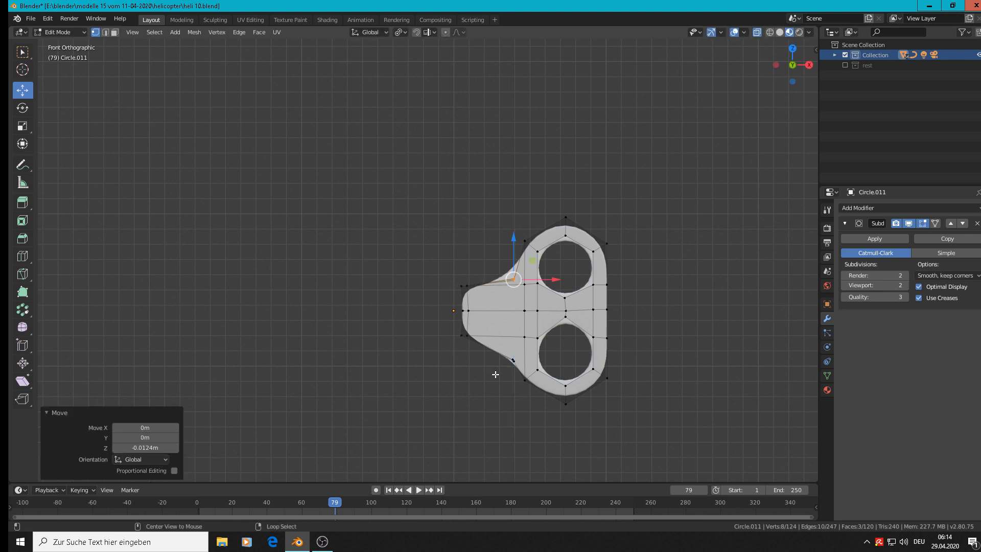
{"action": "key", "text": "alt+a"}
{"action": "key", "text": "c"}
{"action": "left_click", "coordinate": [508, 365]}
{"action": "right_click", "coordinate": [506, 363]}
{"action": "left_click_drag", "start_coordinate": [513, 322], "coordinate": [512, 301]}
{"action": "scroll", "coordinate": [498, 325], "scroll_direction": "up", "scroll_amount": 2}
{"action": "middle_click_drag", "start_coordinate": [498, 325], "coordinate": [602, 266]}
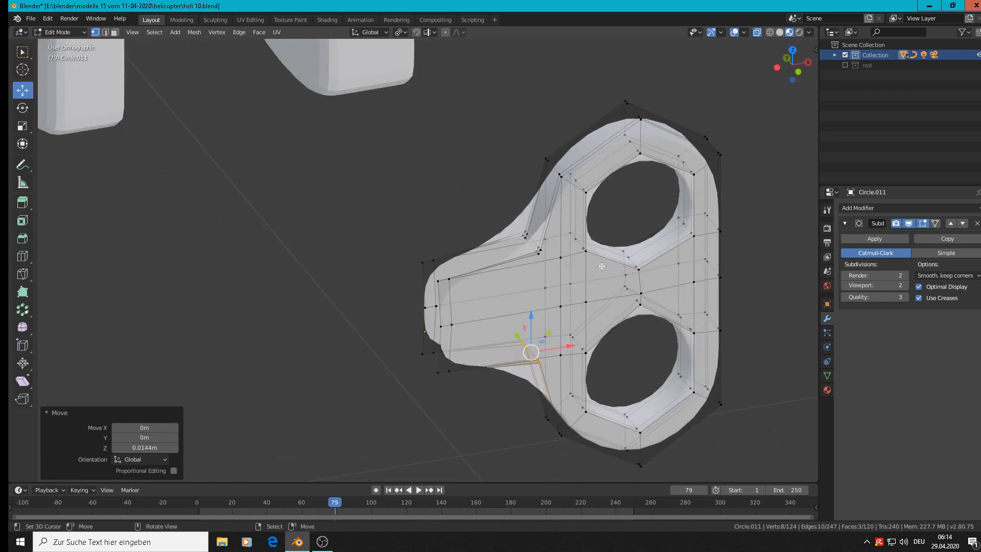
Move the front vertex at the upper notch -0.0042 m along Y
{"action": "scroll", "coordinate": [602, 266], "scroll_direction": "up", "scroll_amount": 3}
{"action": "left_click", "coordinate": [475, 287]}
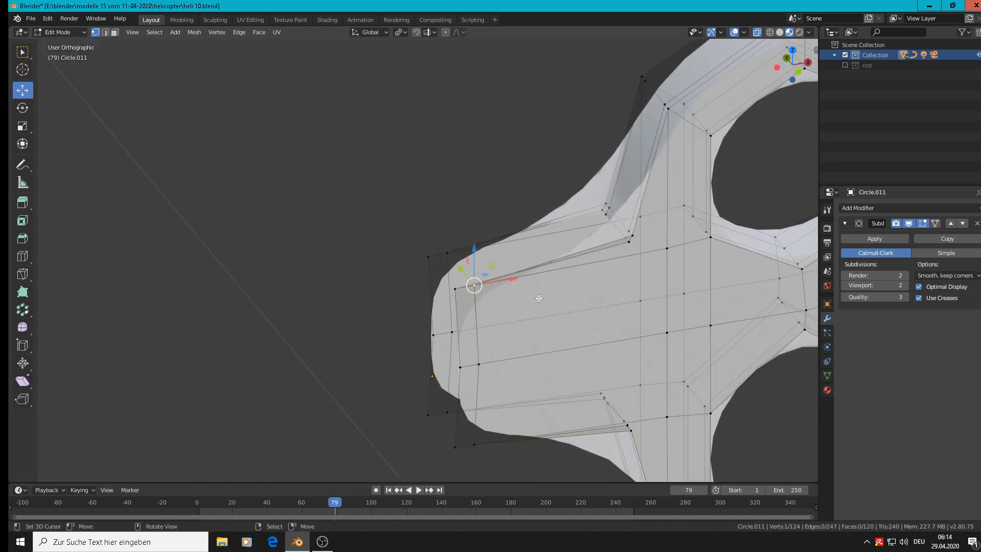
{"action": "scroll", "coordinate": [613, 257], "scroll_direction": "up", "scroll_amount": 3}
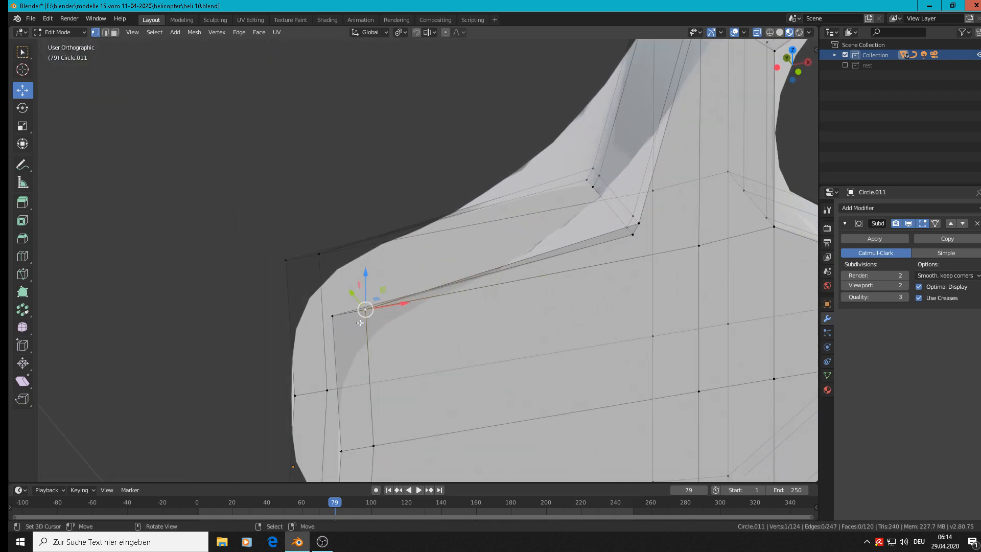
{"action": "left_click", "coordinate": [645, 225]}
{"action": "key", "text": "g"}
{"action": "key", "text": "y"}
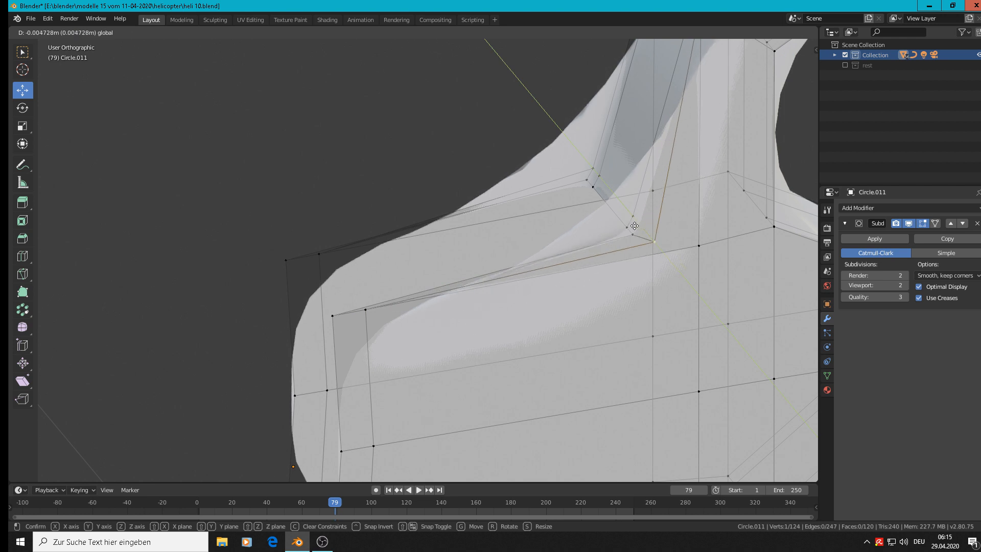
{"action": "left_click", "coordinate": [636, 228]}
Dissolve the edge loop running across the neck stub near its open end
{"action": "scroll", "coordinate": [656, 251], "scroll_direction": "down", "scroll_amount": 4}
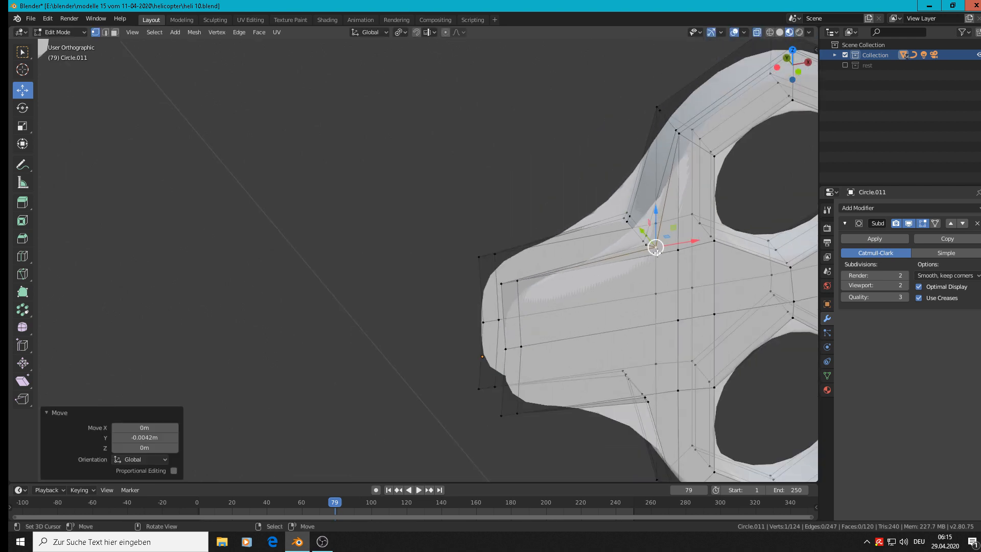
{"action": "scroll", "coordinate": [656, 250], "scroll_direction": "up", "scroll_amount": 1}
{"action": "left_click", "coordinate": [492, 322], "text": "alt"}
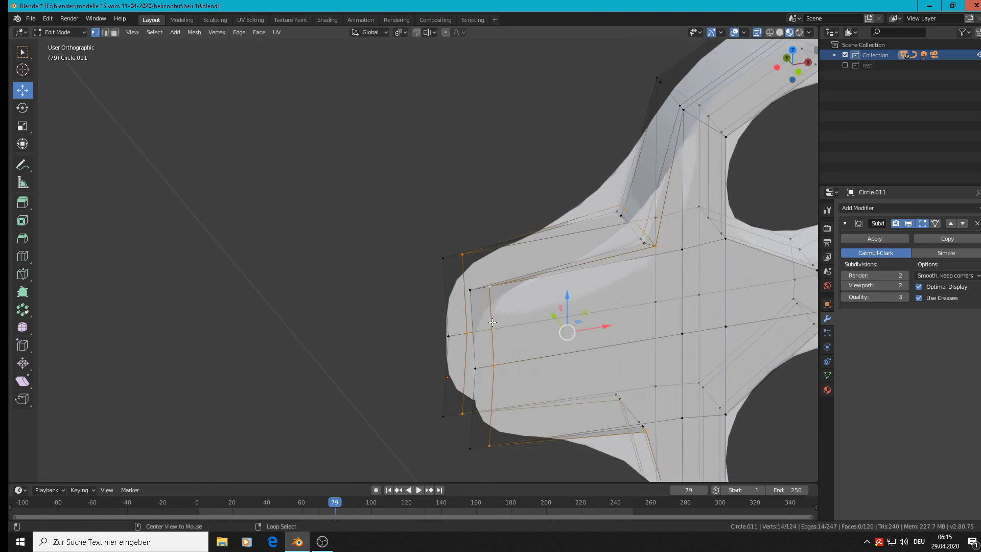
{"action": "key", "text": "x"}
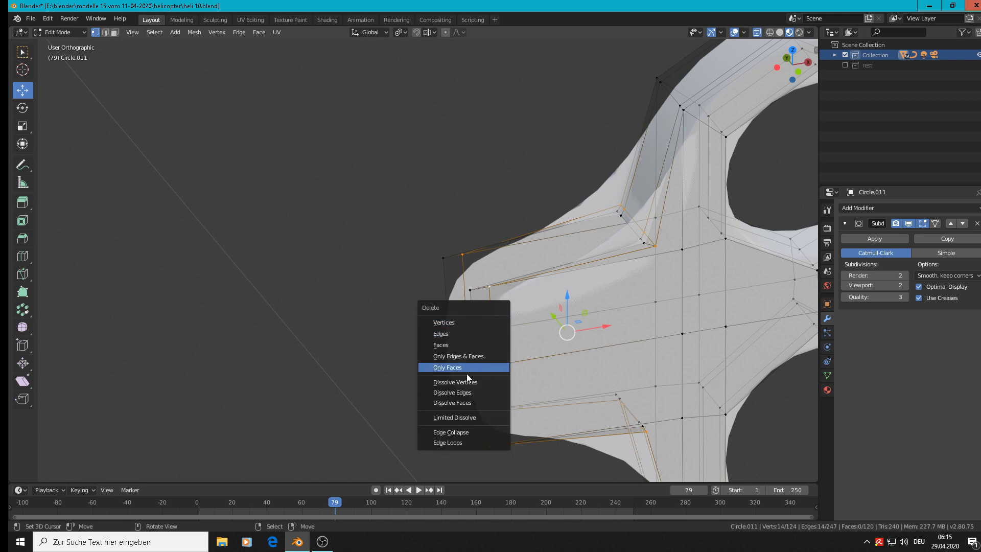
{"action": "left_click", "coordinate": [458, 393]}
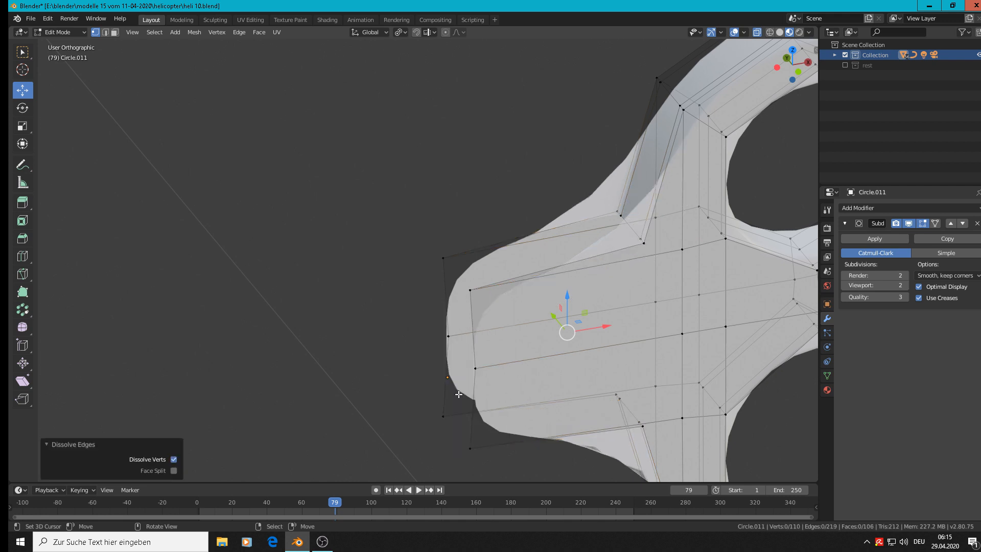
Fill the upper side of the neck stub with a face between the four upper notch vertices and the two upper end corners
{"action": "scroll", "coordinate": [561, 291], "scroll_direction": "up", "scroll_amount": 1}
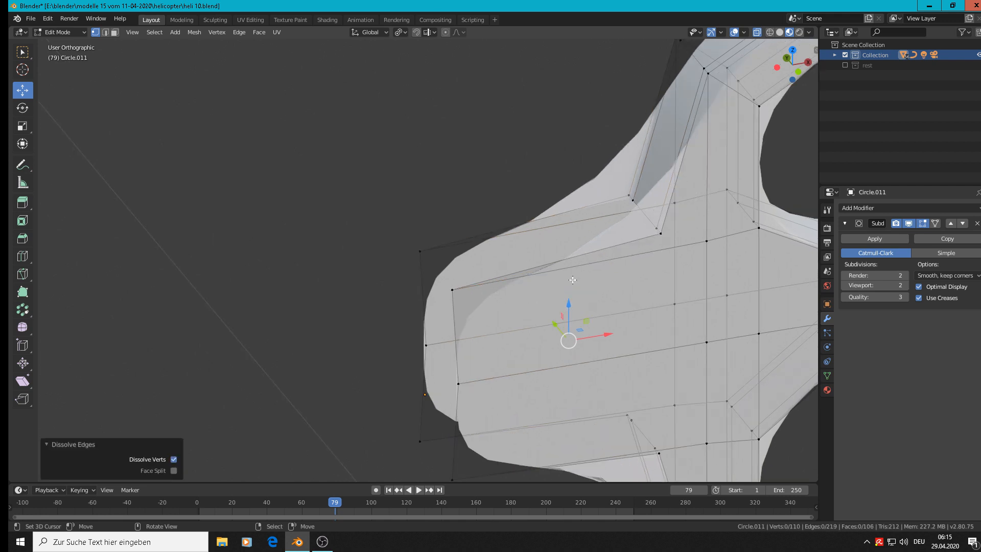
{"action": "right_click", "coordinate": [662, 234]}
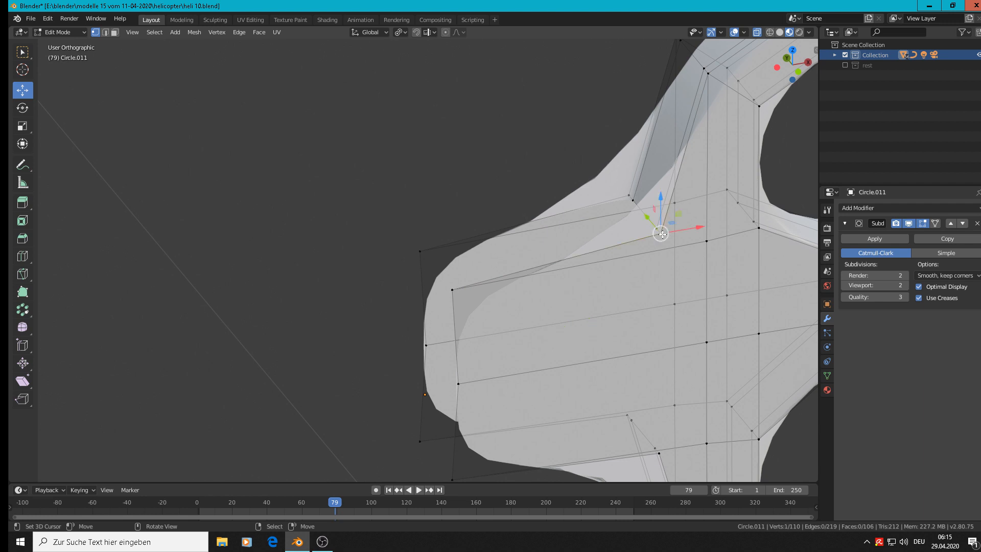
{"action": "right_click", "coordinate": [657, 228], "text": "shift"}
{"action": "right_click", "coordinate": [637, 197], "text": "shift"}
{"action": "right_click", "coordinate": [635, 191], "text": "shift"}
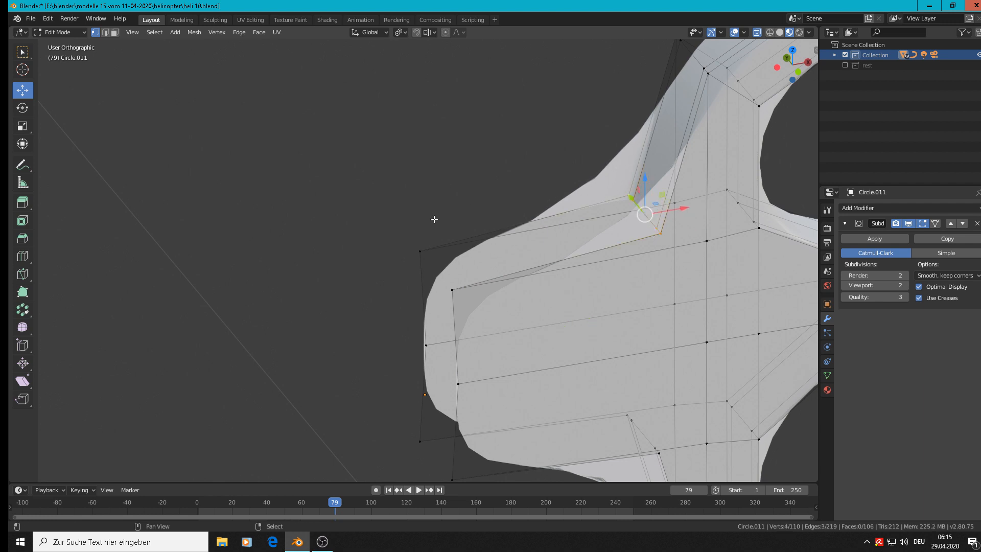
{"action": "right_click", "coordinate": [422, 252], "text": "shift"}
{"action": "right_click", "coordinate": [453, 292], "text": "shift"}
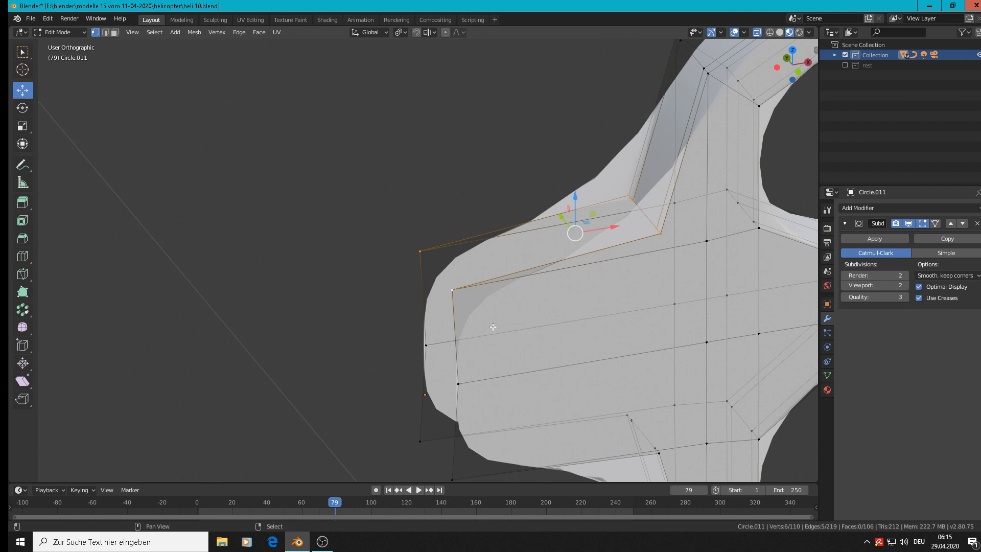
{"action": "key", "text": "f"}
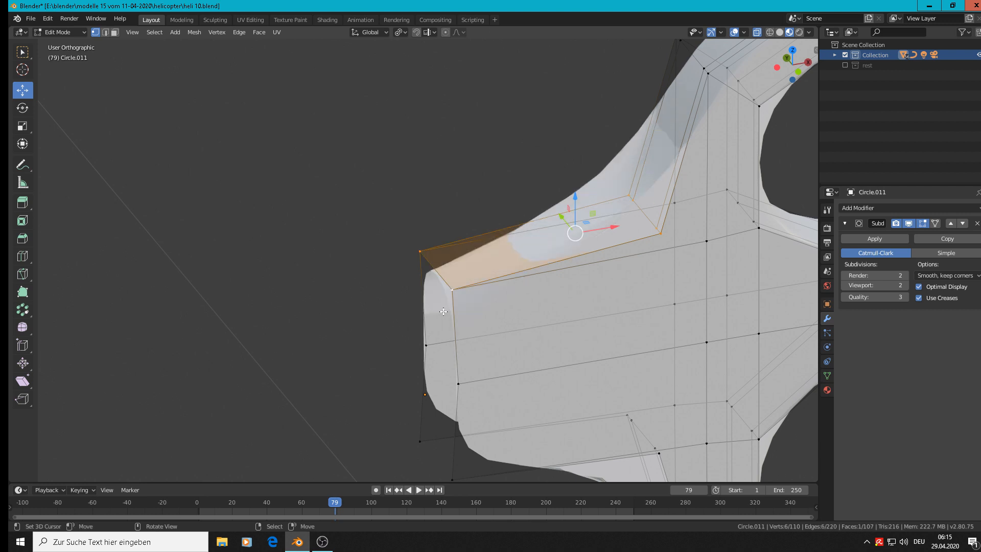
Fill the upper half of the neck stub's open end with a four-vertex face
{"action": "right_click", "coordinate": [453, 293]}
{"action": "right_click", "coordinate": [459, 383], "text": "shift"}
{"action": "right_click", "coordinate": [421, 334], "text": "shift"}
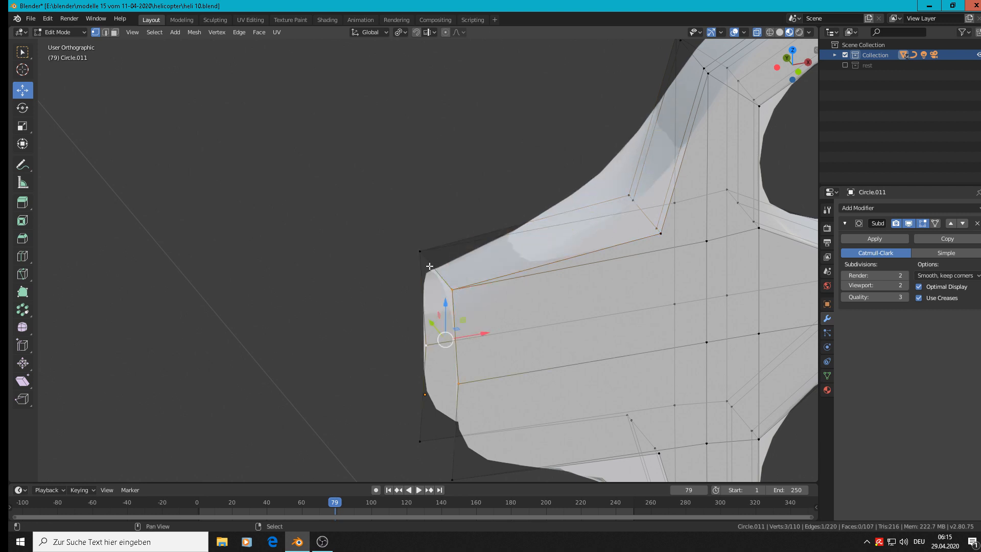
{"action": "right_click", "coordinate": [421, 252], "text": "shift"}
{"action": "key", "text": "f"}
Fill the lower half of the neck stub's open end with a four-vertex face
{"action": "scroll", "coordinate": [499, 254], "scroll_direction": "down", "scroll_amount": 2, "text": "shift"}
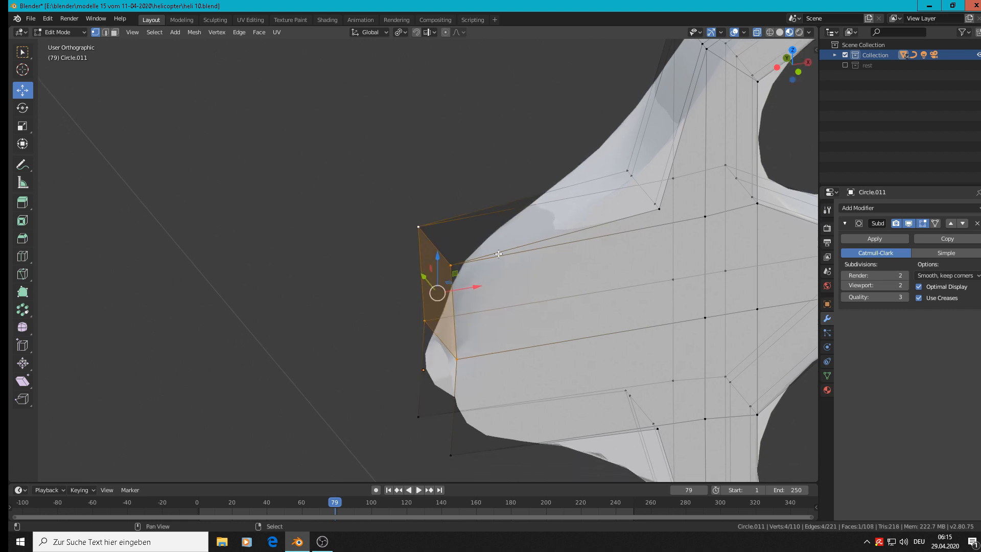
{"action": "scroll", "coordinate": [499, 254], "scroll_direction": "down", "scroll_amount": 5, "text": "shift"}
{"action": "left_click", "coordinate": [403, 350], "text": "shift"}
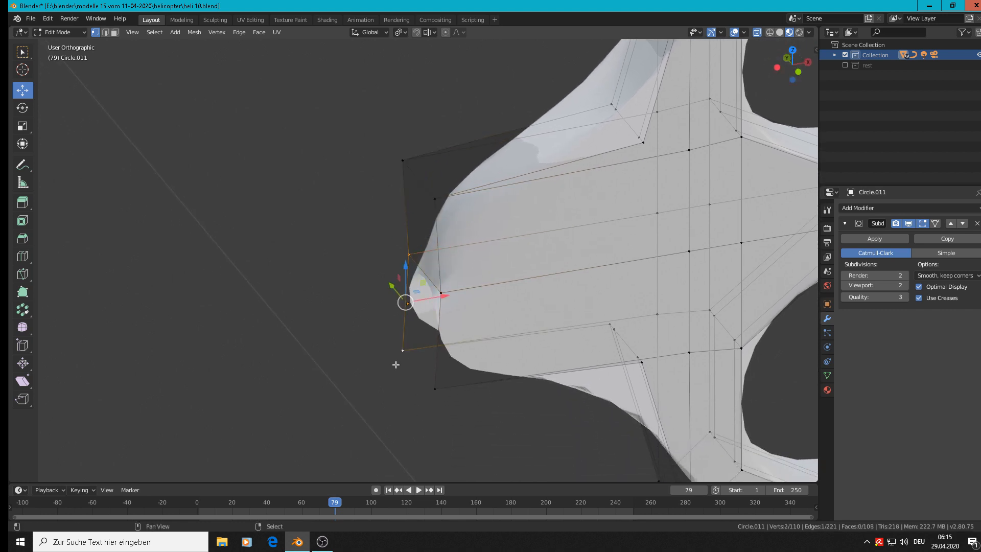
{"action": "left_click", "coordinate": [435, 389], "text": "shift"}
{"action": "left_click", "coordinate": [441, 293], "text": "shift"}
{"action": "key", "text": "f"}
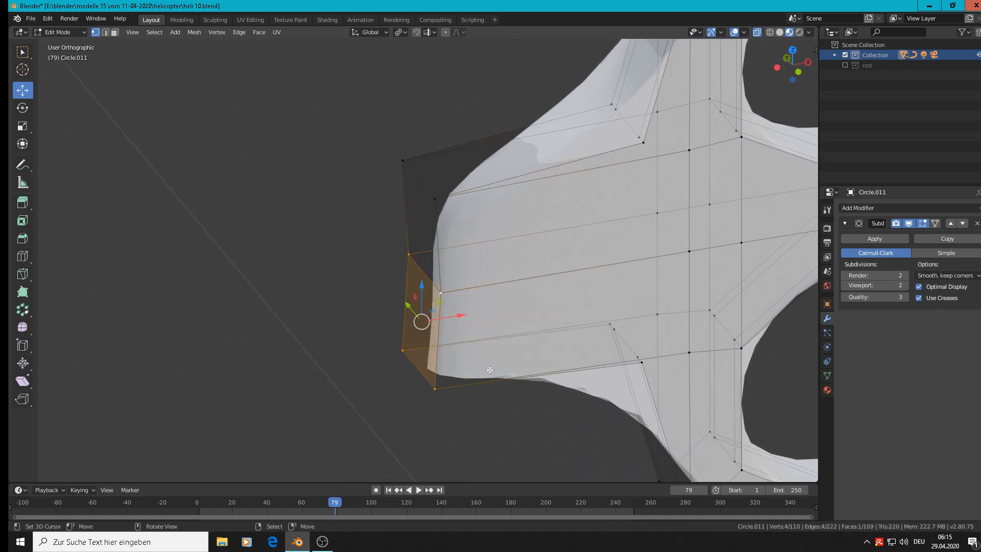
Fill the lower side of the neck stub with a face between the four lower notch vertices and the two lower end corners, then clear the selection
{"action": "middle_click_drag", "start_coordinate": [449, 304], "coordinate": [658, 440]}
{"action": "right_click", "coordinate": [638, 408]}
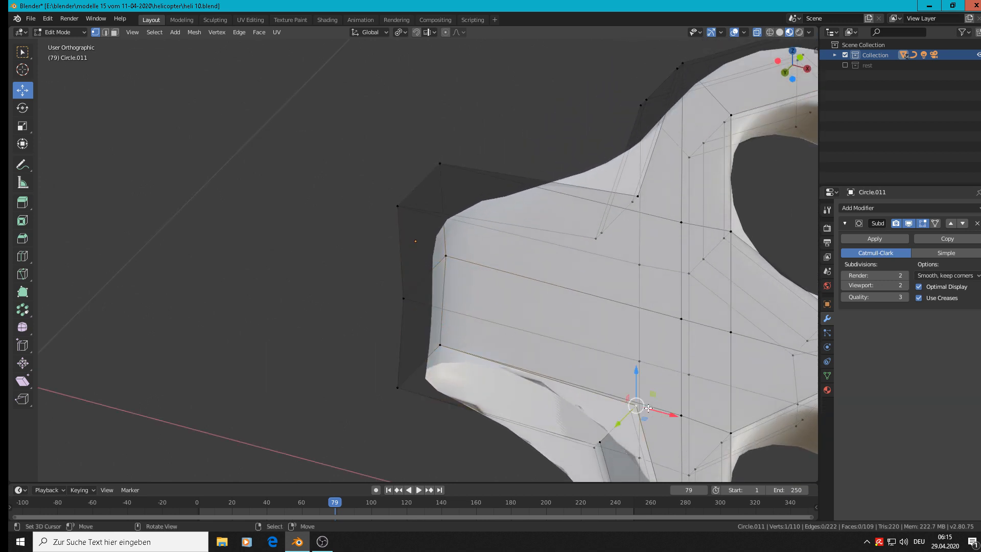
{"action": "right_click", "coordinate": [632, 412], "text": "shift"}
{"action": "right_click", "coordinate": [602, 441], "text": "shift"}
{"action": "right_click", "coordinate": [598, 448], "text": "shift"}
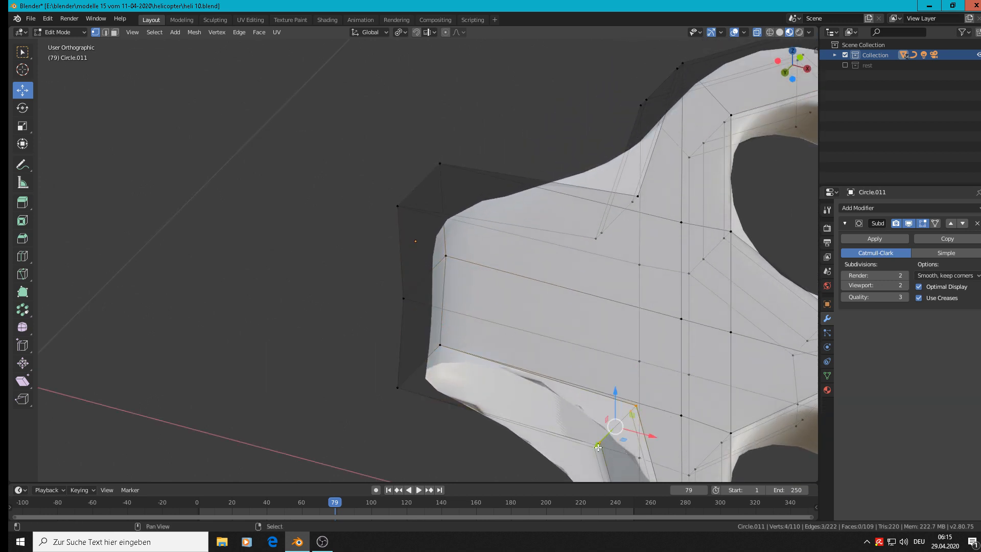
{"action": "right_click", "coordinate": [388, 389], "text": "shift"}
{"action": "right_click", "coordinate": [453, 342], "text": "shift"}
{"action": "key", "text": "f"}
{"action": "scroll", "coordinate": [526, 362], "scroll_direction": "down", "scroll_amount": 5}
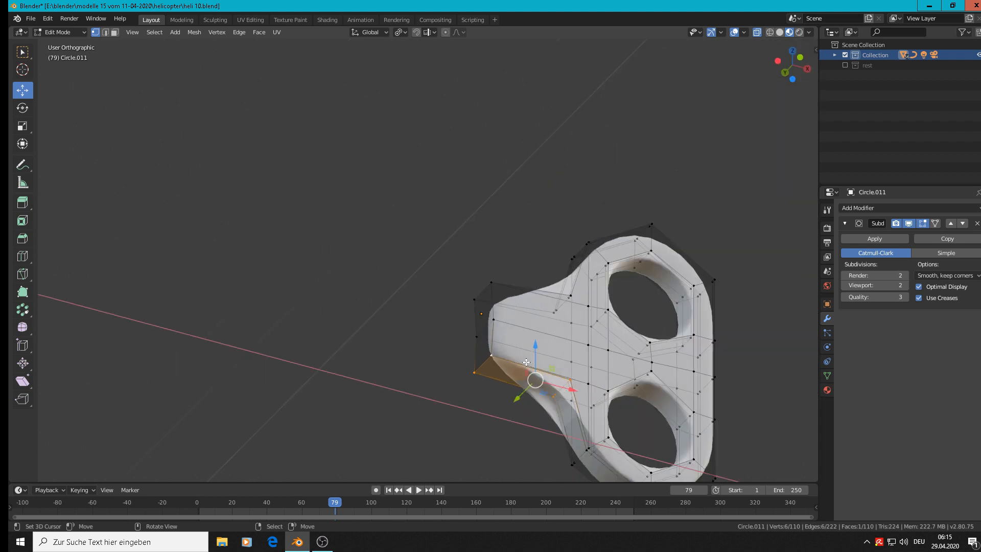
{"action": "middle_click_drag", "start_coordinate": [526, 362], "coordinate": [552, 342]}
{"action": "scroll", "coordinate": [553, 342], "scroll_direction": "up", "scroll_amount": 2}
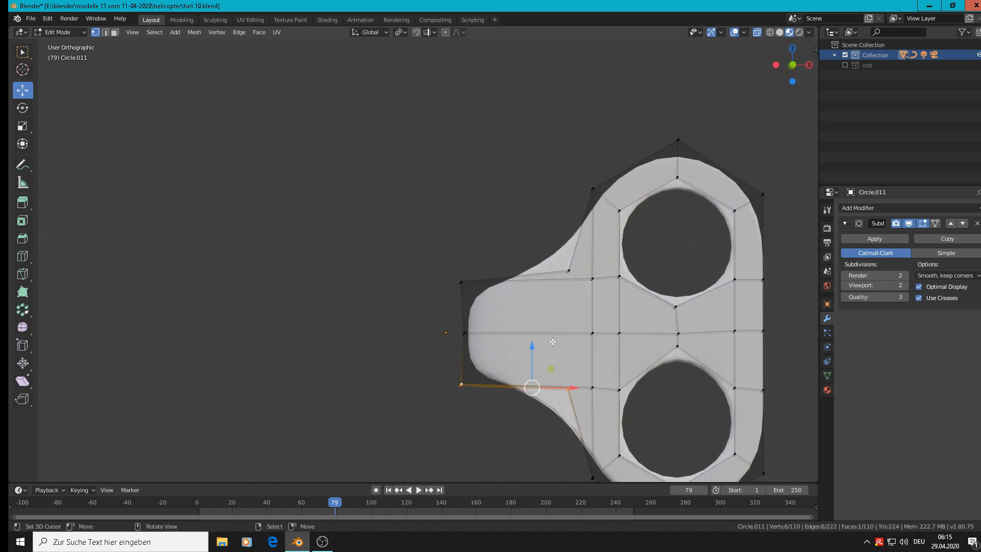
{"action": "key", "text": "Tab"}
{"action": "key", "text": "Tab"}
{"action": "key", "text": "alt+a"}
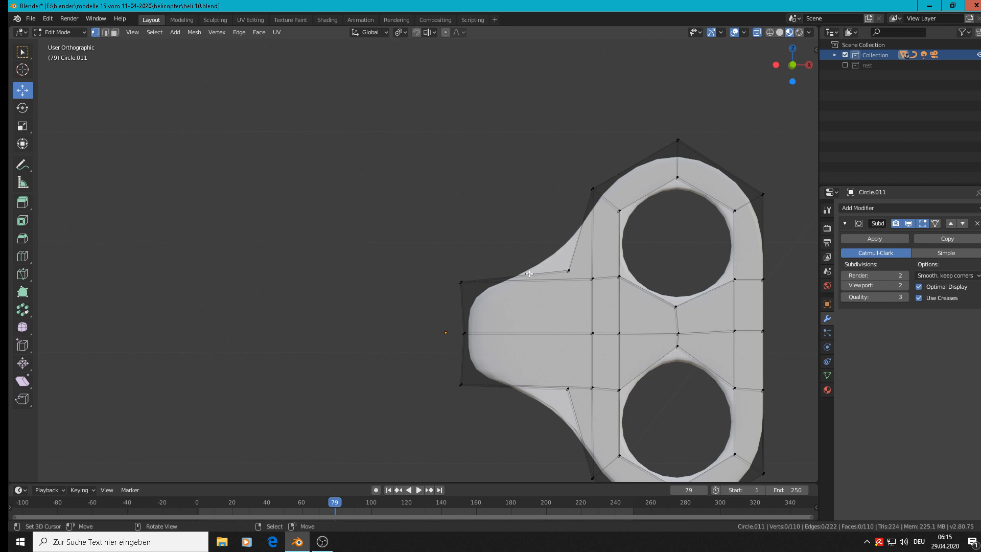
Try to add a loop cut across the middle of the neck stub
{"action": "key", "text": "ctrl+r"}
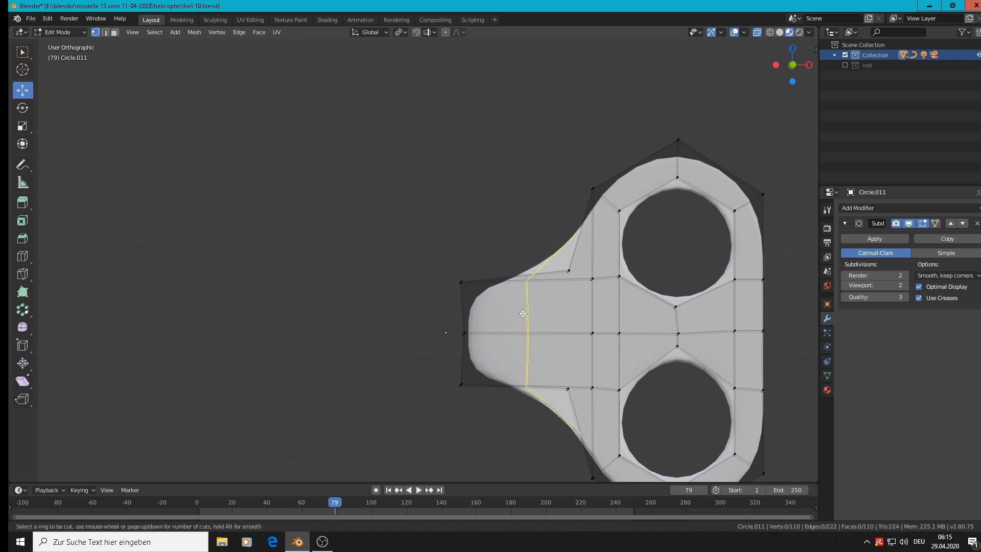
{"action": "left_click", "coordinate": [523, 314]}
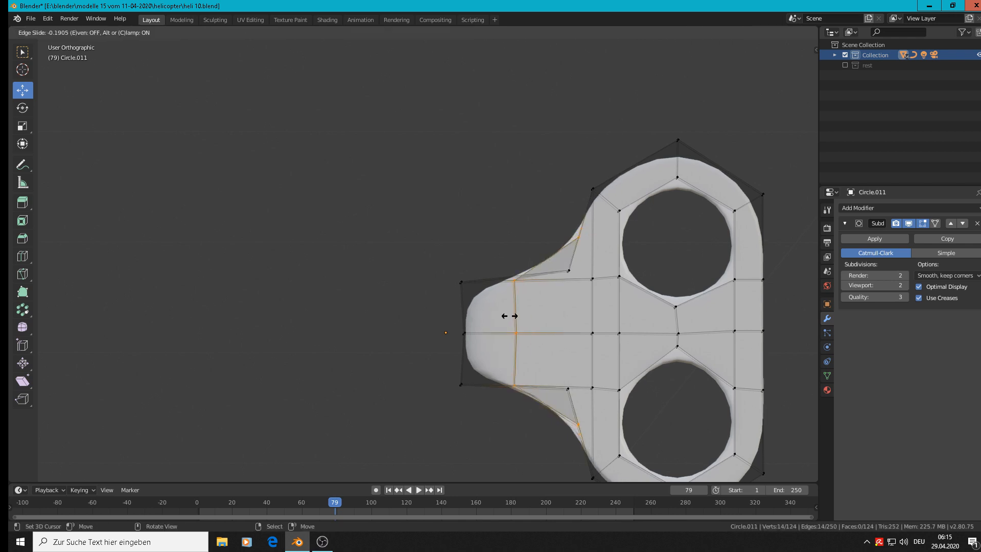
{"action": "right_click", "coordinate": [466, 318]}
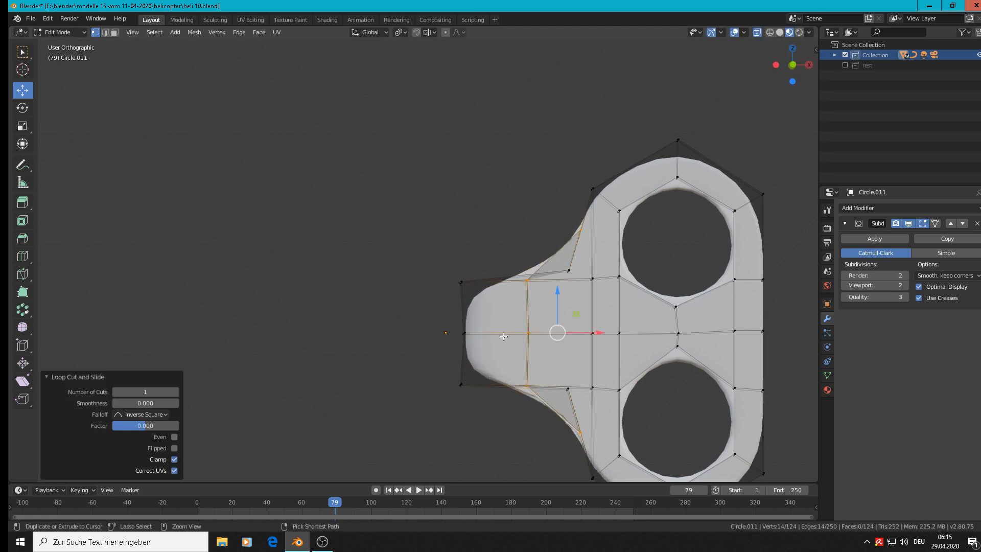
{"action": "key", "text": "ctrl+z"}
{"action": "mouse_move", "coordinate": [503, 337]}
{"action": "middle_mouse_down"}
{"action": "mouse_move", "coordinate": [504, 348]}
{"action": "mouse_move", "coordinate": [519, 329]}
{"action": "middle_mouse_up"}
{"action": "scroll", "coordinate": [534, 296], "scroll_direction": "up", "scroll_amount": 2}
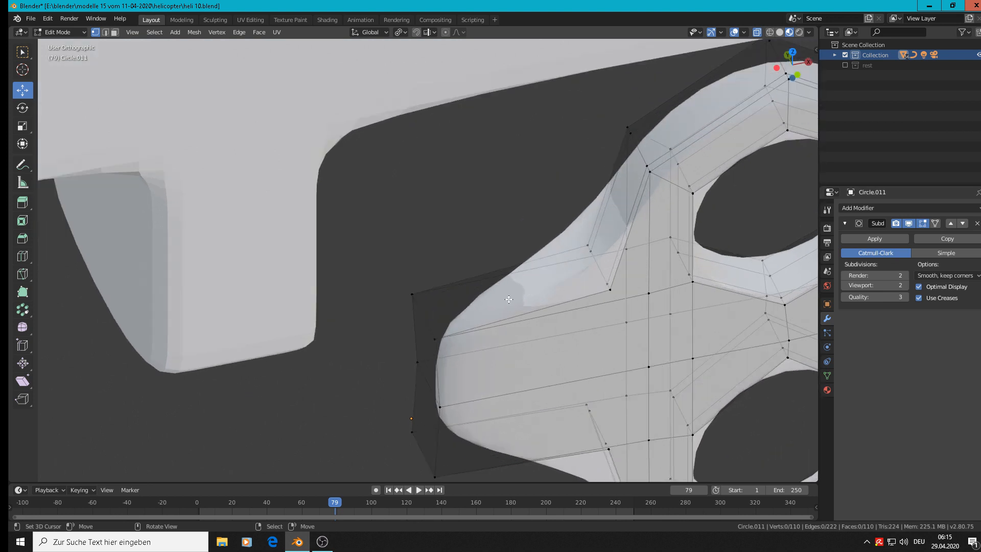
{"action": "key", "text": "ctrl+r"}
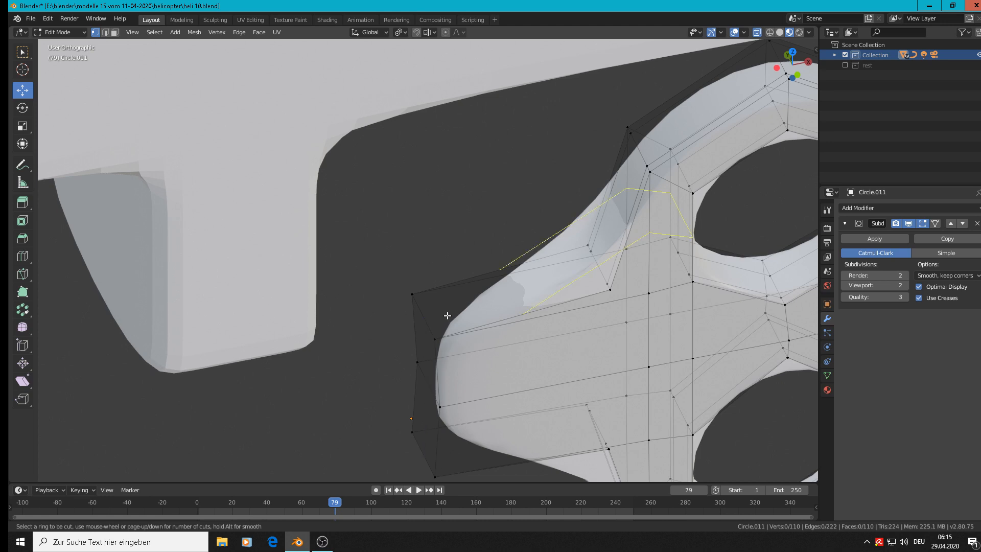
{"action": "key", "text": "Escape"}
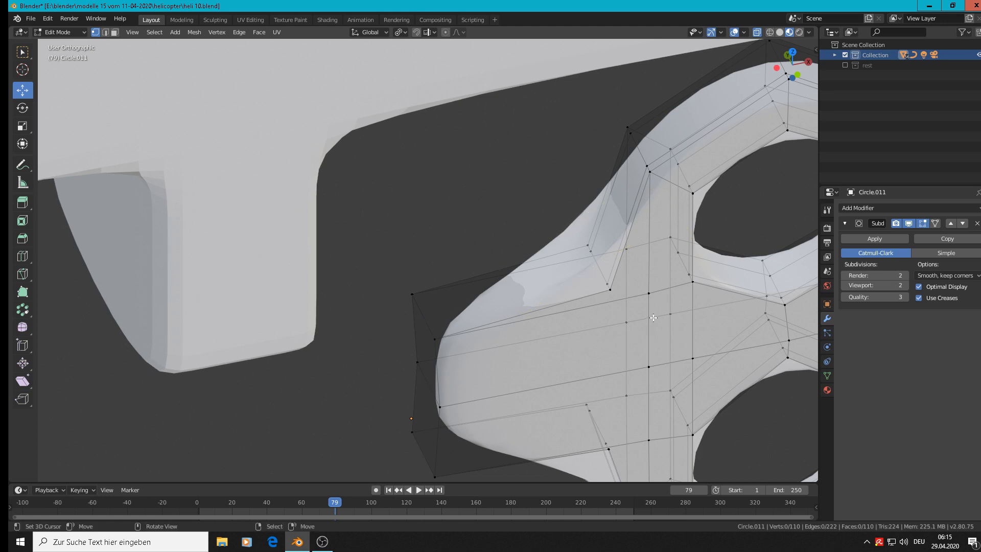
Add two centred loop cuts down the neck's closed end face and scale them by 2.275 along global Y
{"action": "scroll", "coordinate": [631, 308], "scroll_direction": "up", "scroll_amount": 2}
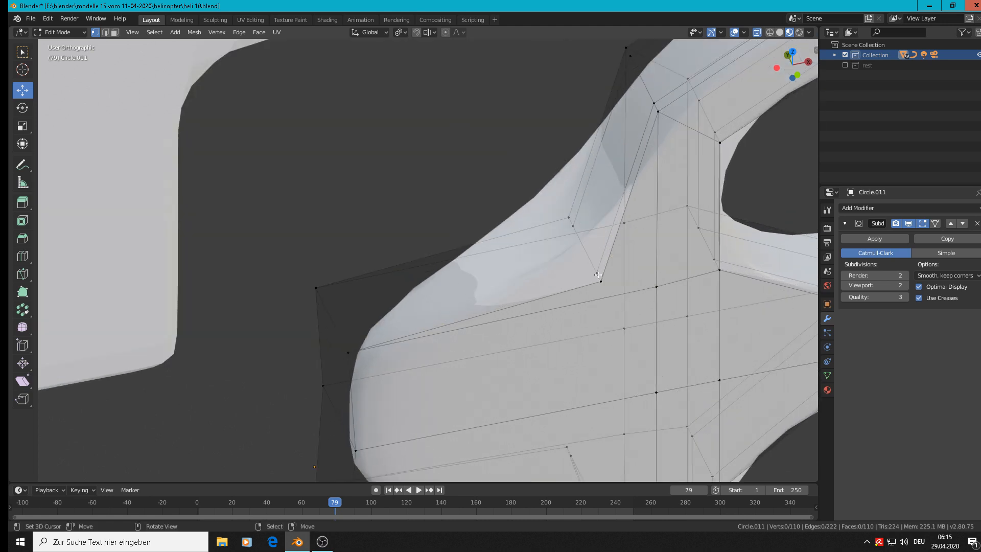
{"action": "scroll", "coordinate": [357, 325], "scroll_direction": "down", "scroll_amount": 3}
{"action": "key", "text": "ctrl+r"}
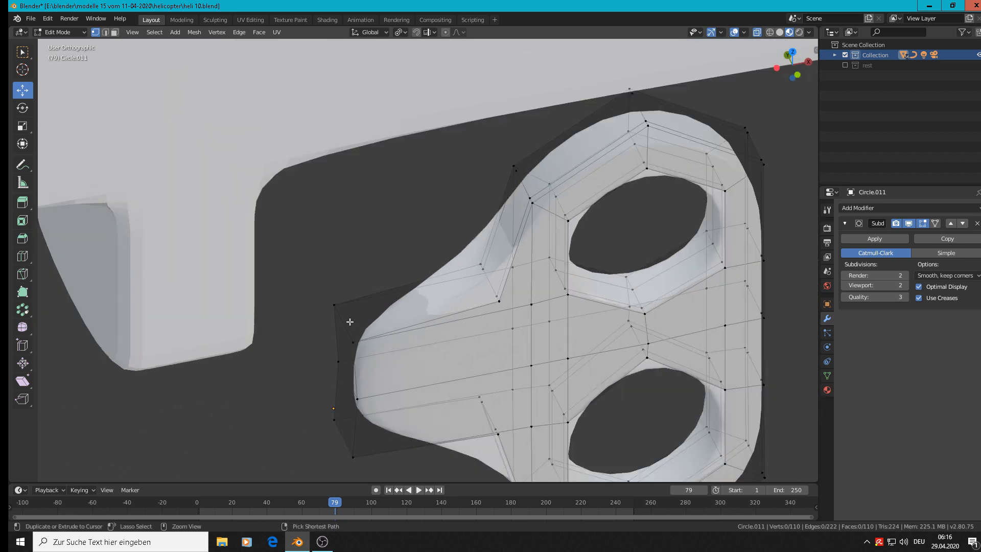
{"action": "scroll", "coordinate": [350, 321], "scroll_direction": "up", "scroll_amount": 1}
{"action": "left_click", "coordinate": [350, 321]}
{"action": "right_click", "coordinate": [349, 322]}
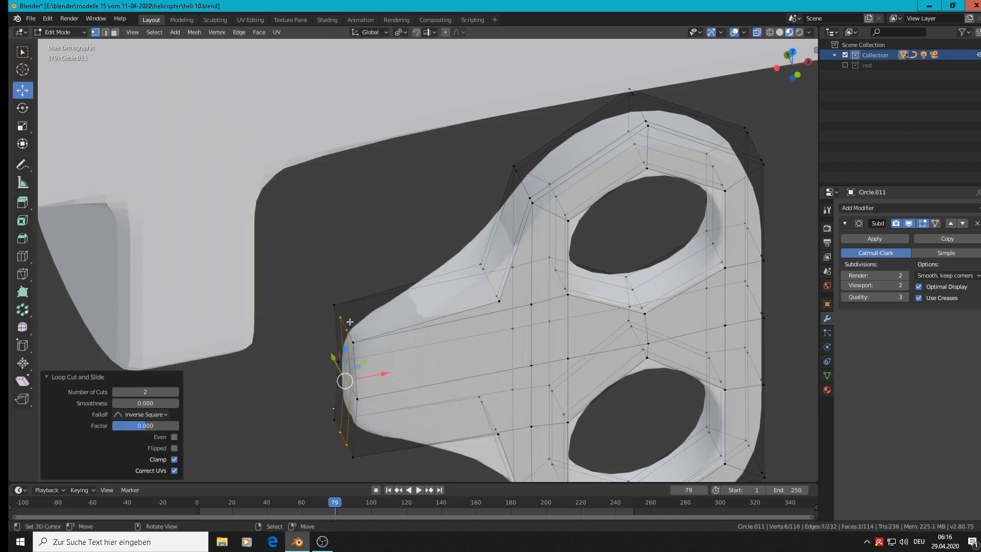
{"action": "key", "text": "s"}
{"action": "key", "text": "y"}
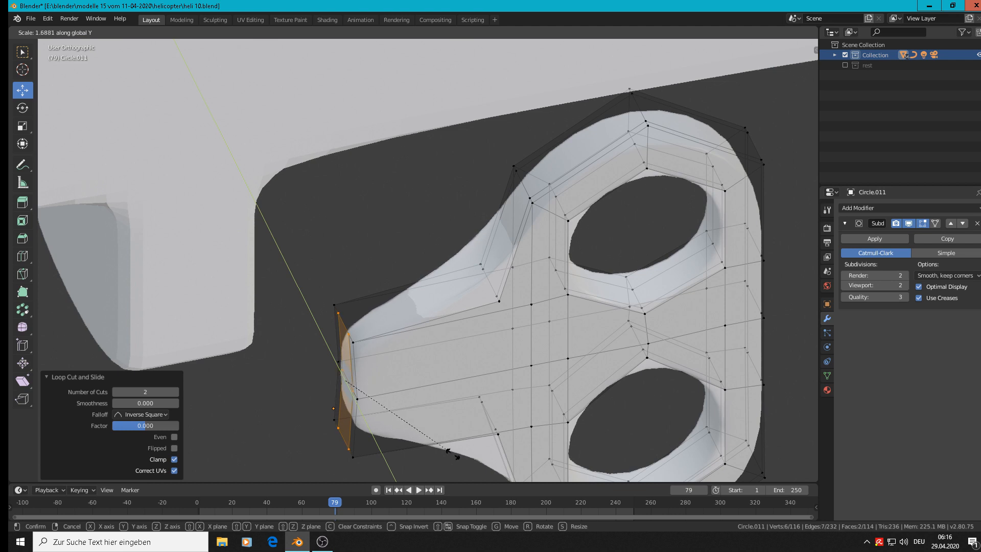
{"action": "left_click", "coordinate": [474, 56]}
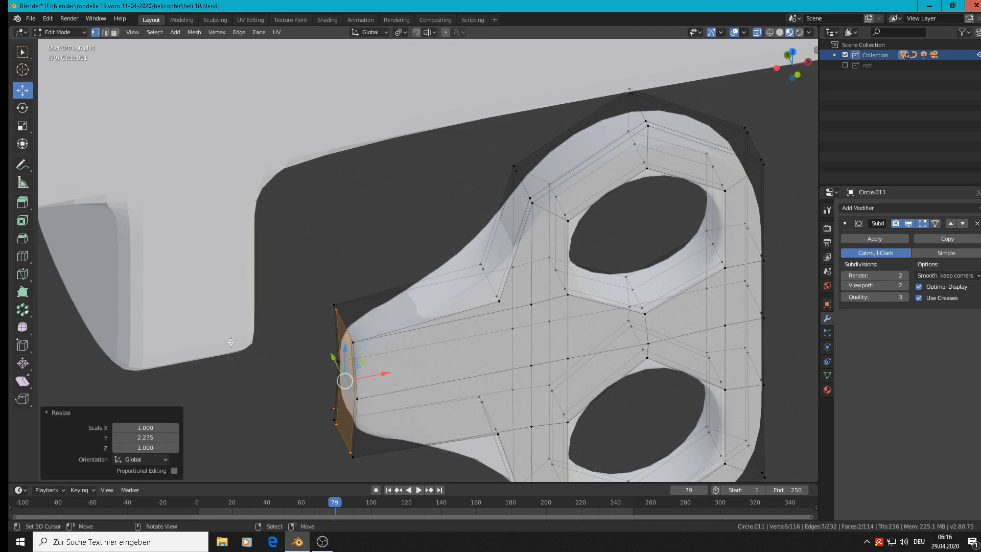
Knife-cut an edge along the neck's upper side from the inner front notch vertex to the front loop's upper vertex at the end
{"action": "scroll", "coordinate": [67, 295], "scroll_direction": "up", "scroll_amount": 3}
{"action": "scroll", "coordinate": [239, 321], "scroll_direction": "down", "scroll_amount": 3}
{"action": "middle_click_drag", "start_coordinate": [572, 330], "coordinate": [493, 212], "text": "shift"}
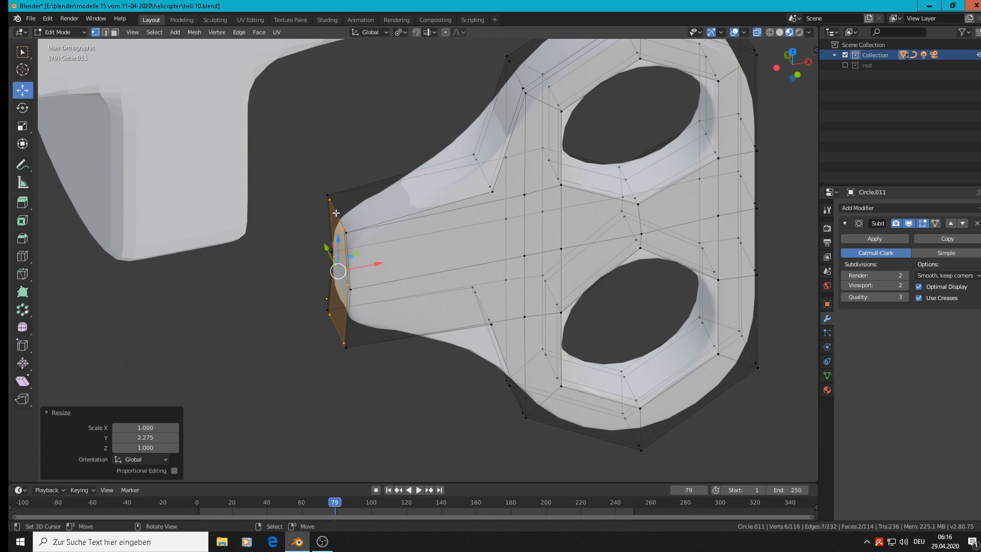
{"action": "key", "text": "alt+a"}
{"action": "scroll", "coordinate": [349, 214], "scroll_direction": "up", "scroll_amount": 3}
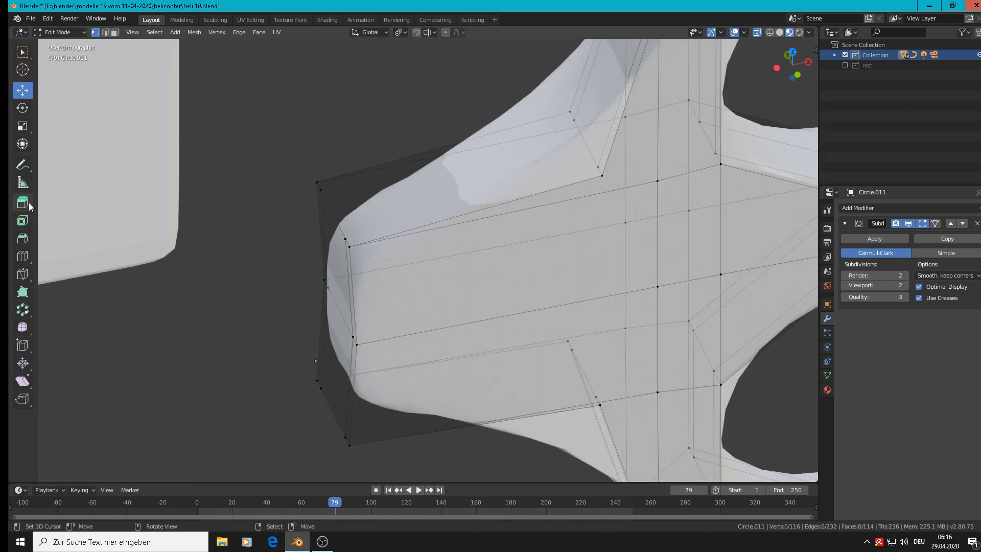
{"action": "left_click", "coordinate": [23, 276]}
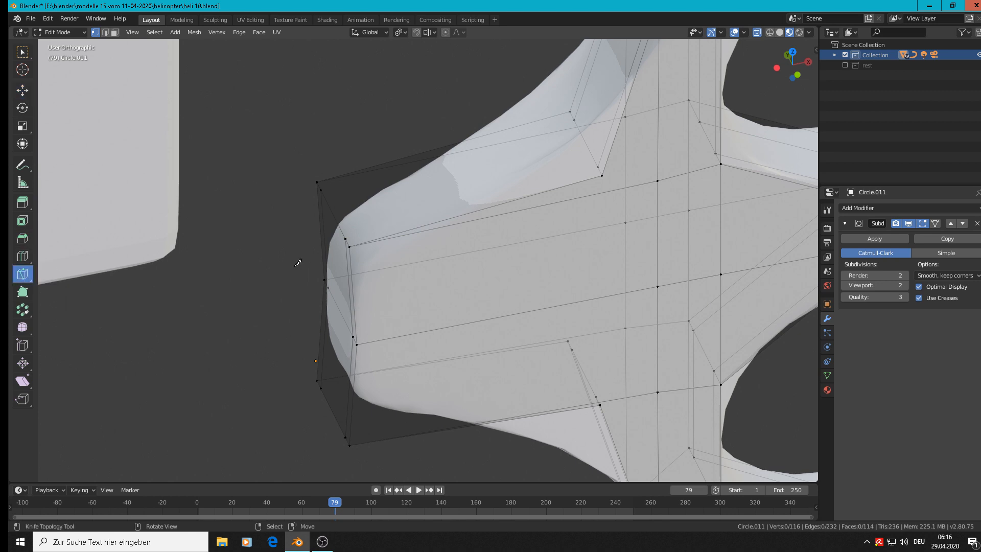
{"action": "left_click", "coordinate": [599, 167]}
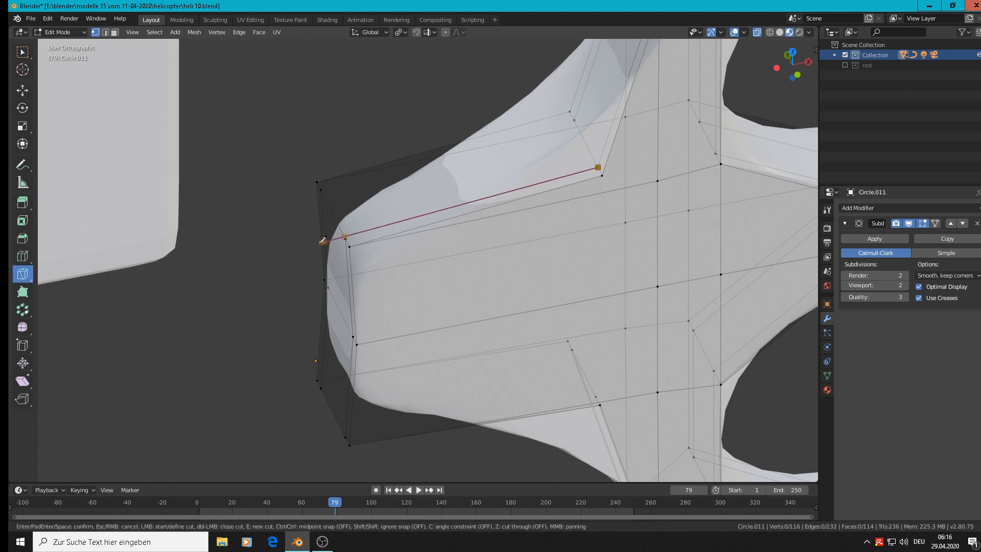
{"action": "left_click", "coordinate": [347, 237]}
{"action": "key", "text": "Return"}
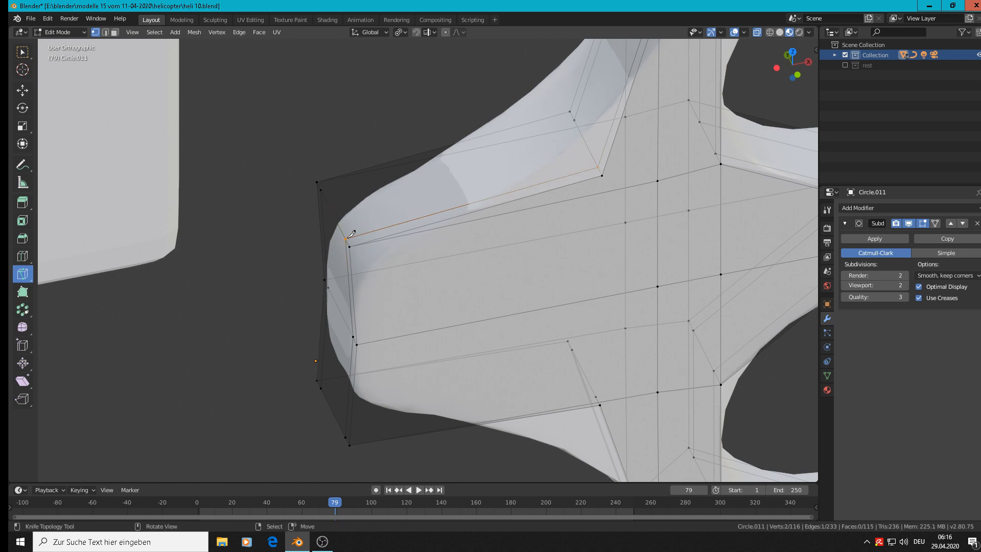
Knife-cut an edge along the neck's upper side from the inner rear notch vertex to the rear loop's upper vertex at the end
{"action": "left_click", "coordinate": [574, 119]}
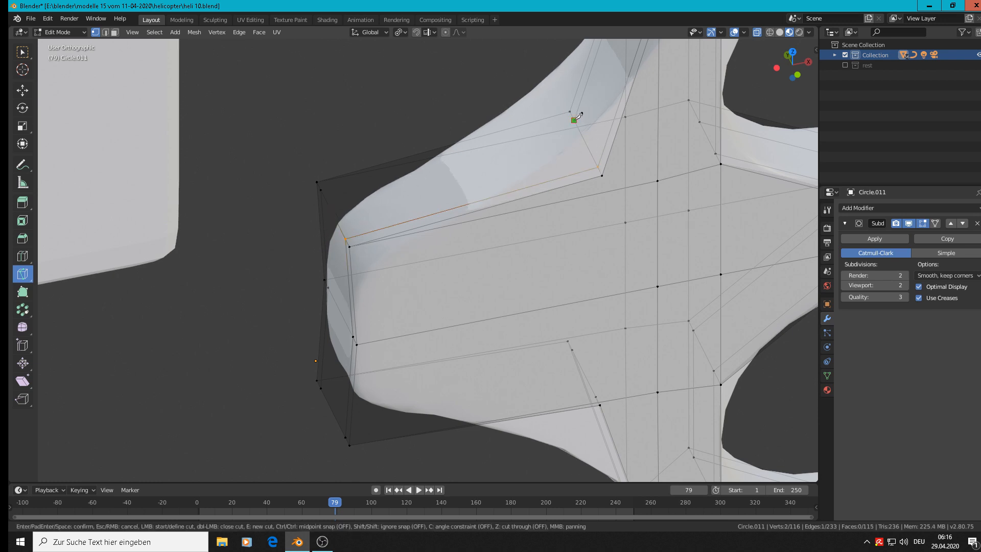
{"action": "left_click", "coordinate": [324, 186]}
{"action": "key", "text": "Return"}
{"action": "key", "text": "Tab"}
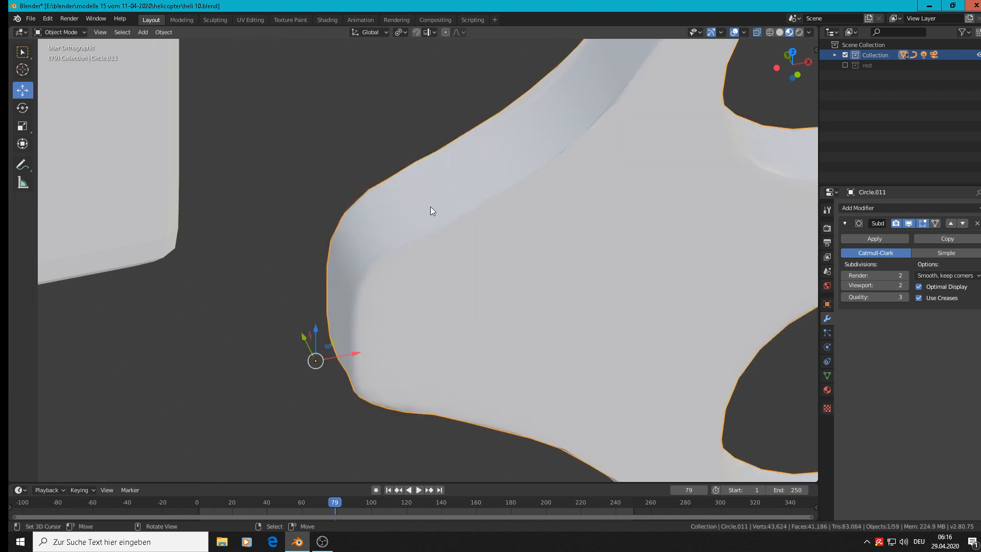
{"action": "key", "text": "Tab"}
Knife-cut two edges along the neck's lower side, joining the inner notch vertices to the end loops' lower vertices
{"action": "middle_click_drag", "start_coordinate": [372, 282], "coordinate": [383, 145]}
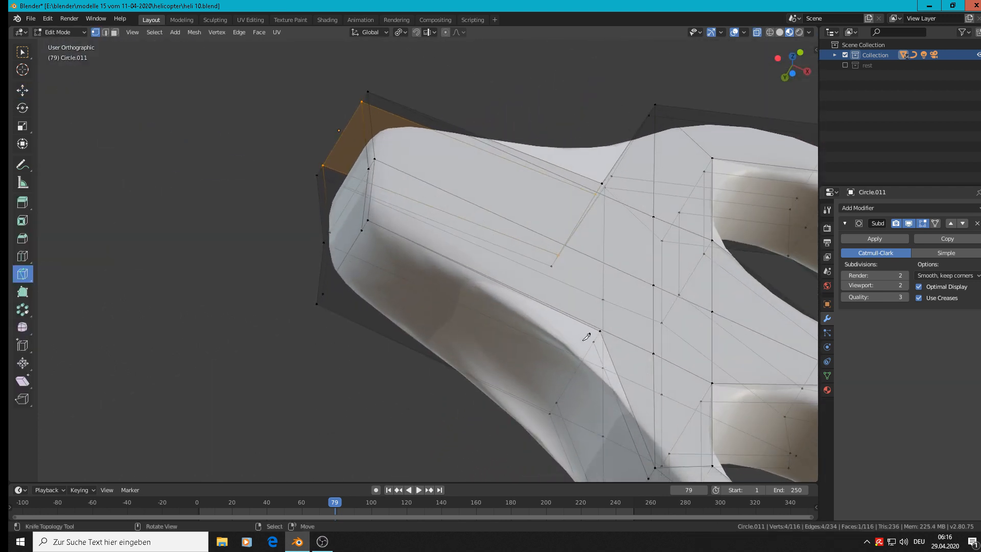
{"action": "left_click", "coordinate": [593, 341]}
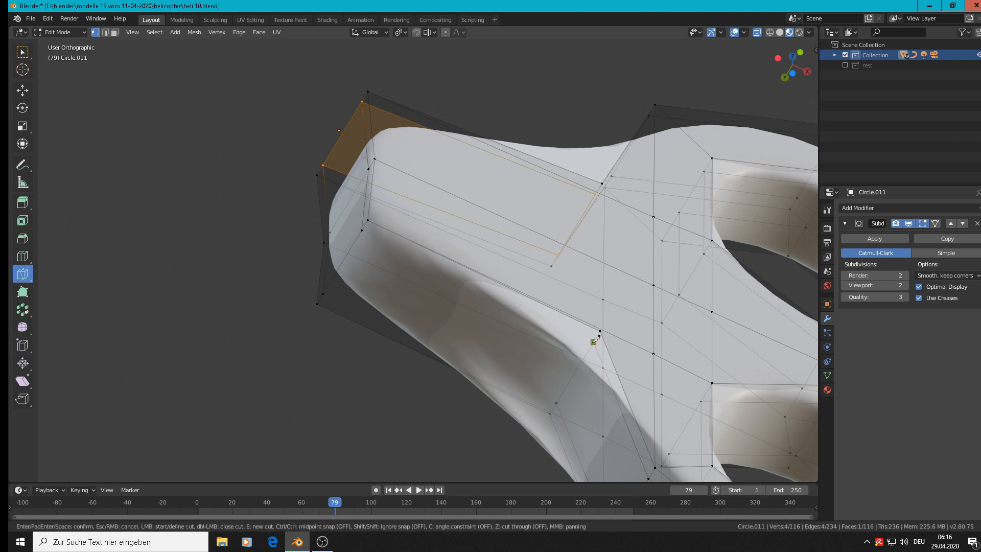
{"action": "left_click", "coordinate": [367, 228]}
{"action": "key", "text": "Return"}
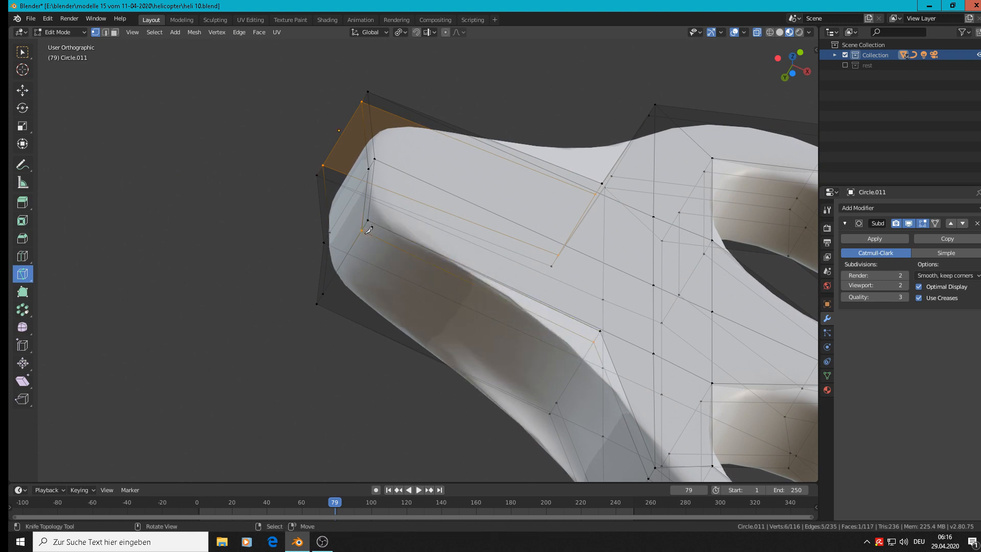
{"action": "left_click", "coordinate": [558, 402]}
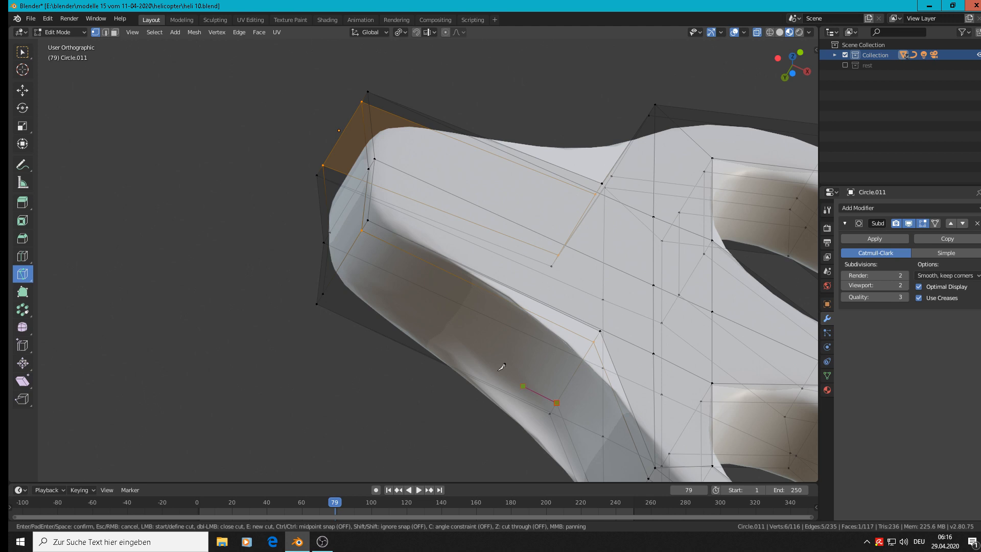
{"action": "left_click", "coordinate": [324, 294]}
{"action": "key", "text": "Return"}
{"action": "key", "text": "Tab"}
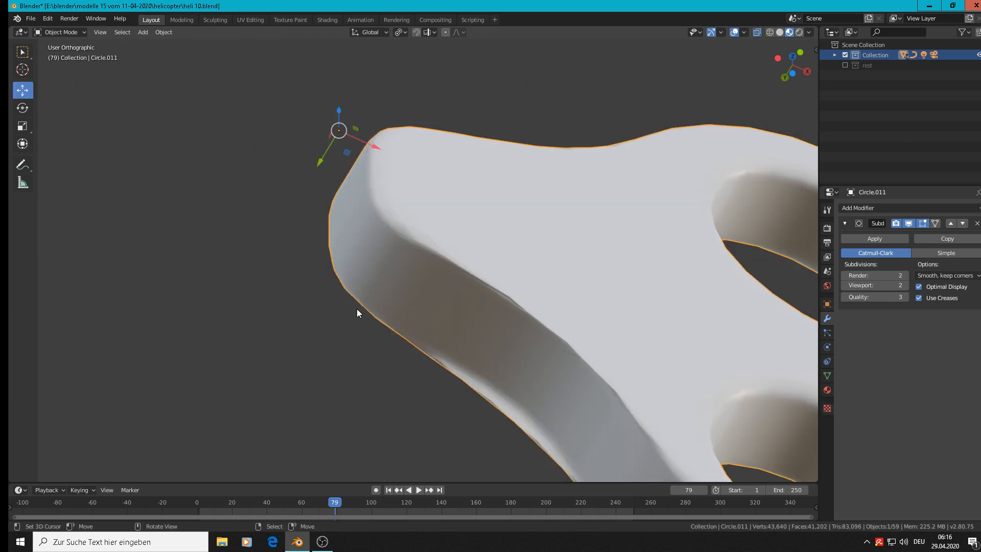
{"action": "middle_click_drag", "start_coordinate": [357, 309], "coordinate": [344, 408]}
{"action": "scroll", "coordinate": [346, 411], "scroll_direction": "down", "scroll_amount": 3}
{"action": "key", "text": "Tab"}
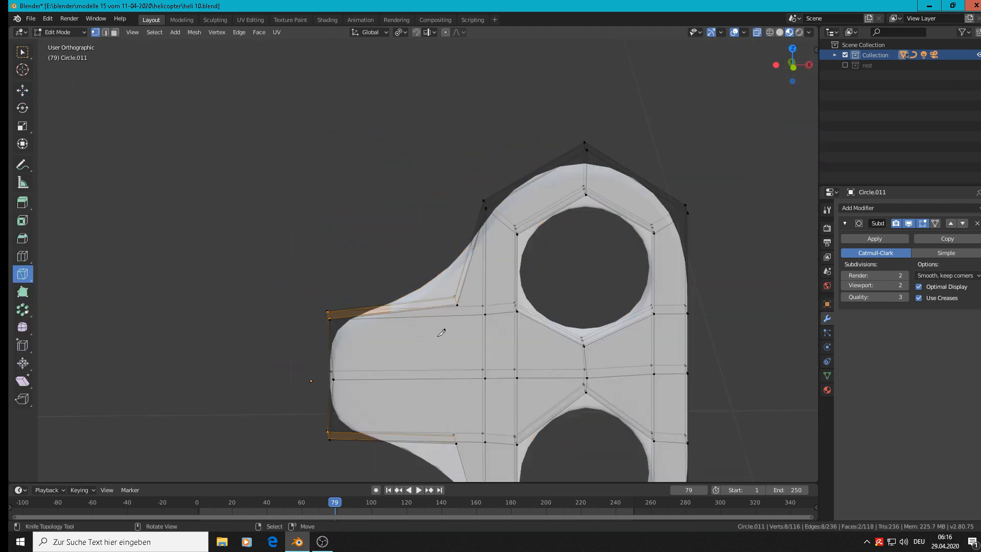
{"action": "middle_click_drag", "start_coordinate": [441, 333], "coordinate": [436, 273]}
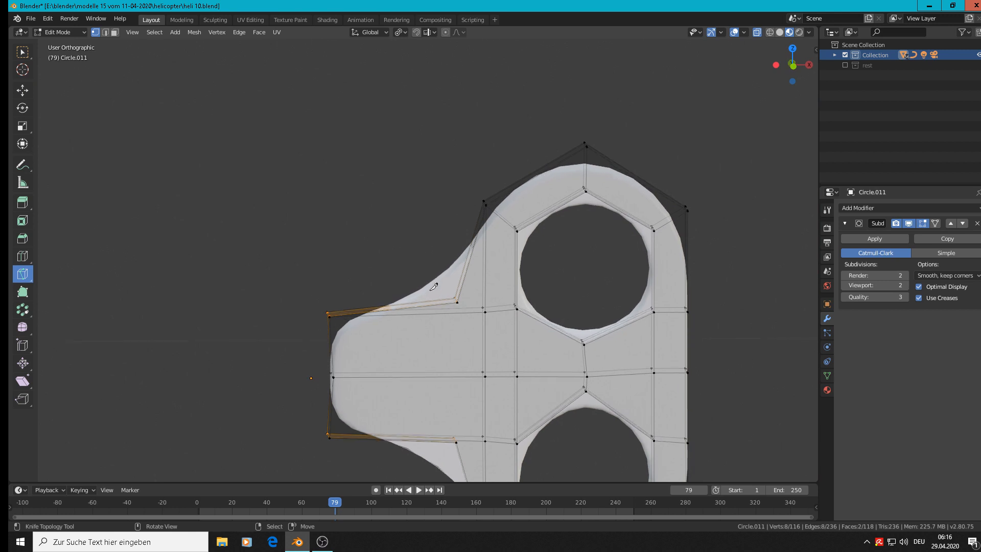
Try to add a centred loop cut across the neck between its end and the notch
{"action": "key", "text": "alt+a"}
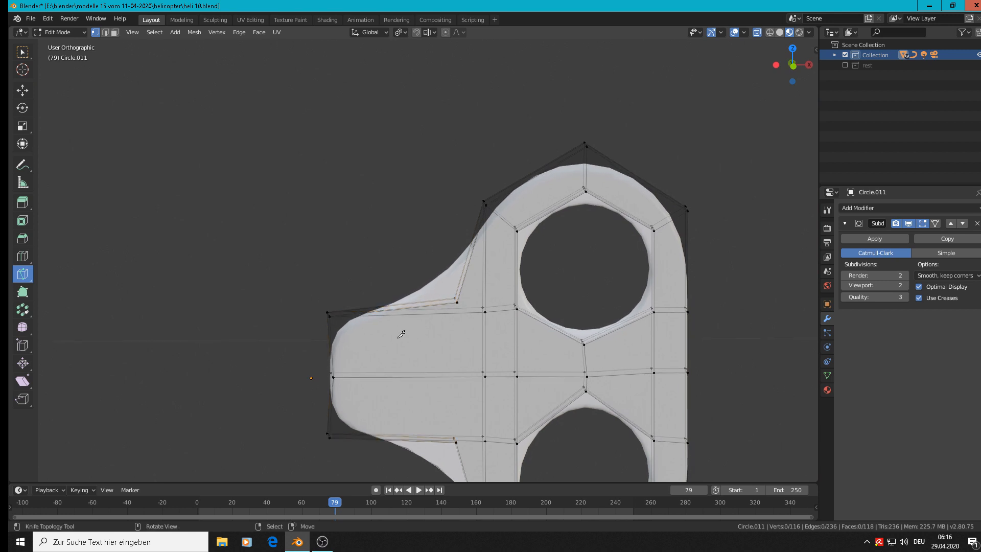
{"action": "left_click", "coordinate": [23, 90]}
{"action": "key", "text": "ctrl+r"}
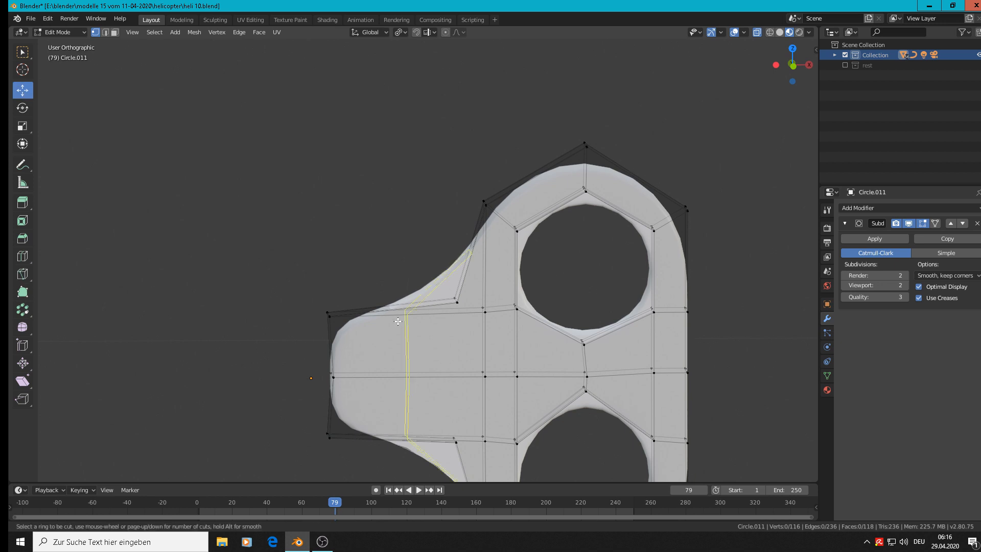
{"action": "left_click", "coordinate": [399, 321]}
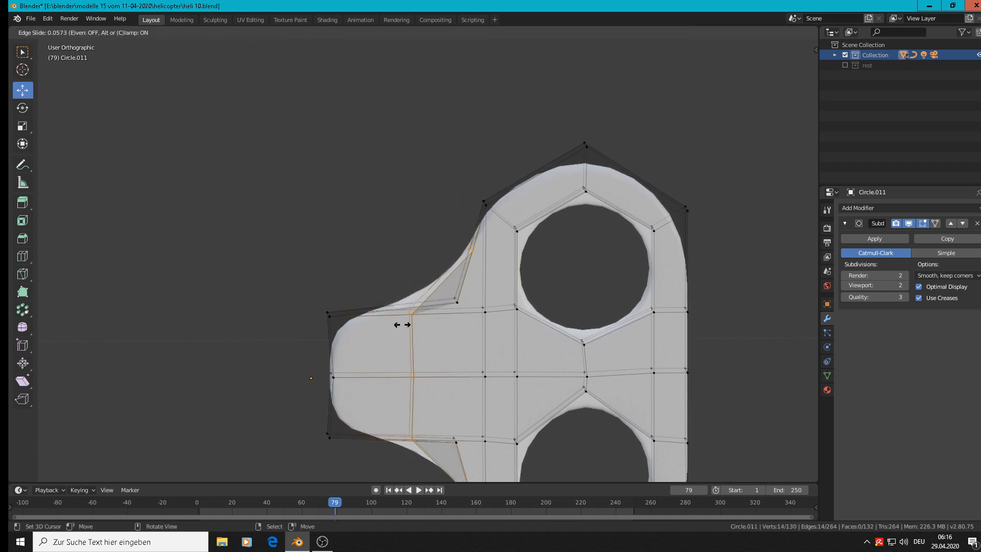
{"action": "right_click", "coordinate": [354, 329]}
{"action": "key", "text": "ctrl+r"}
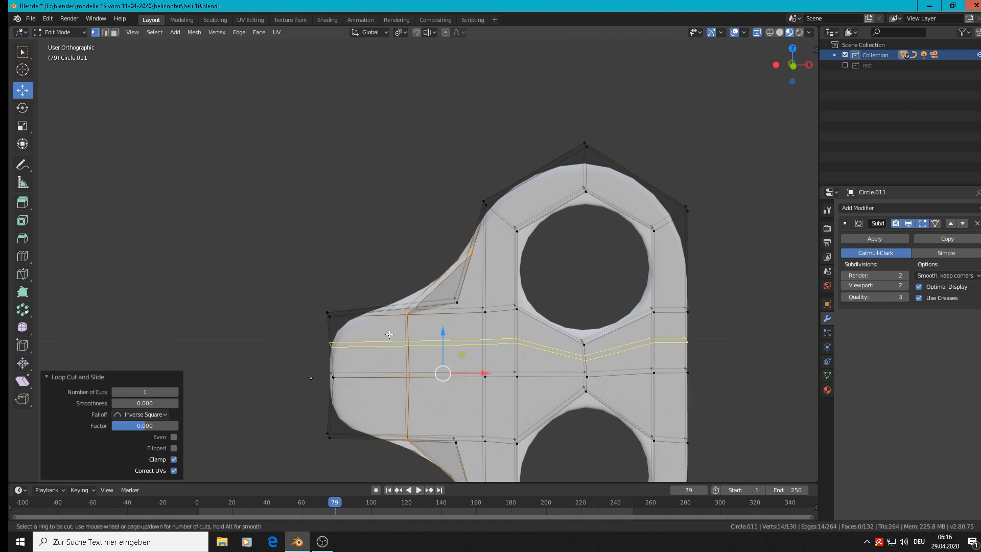
{"action": "right_click", "coordinate": [389, 334]}
{"action": "key", "text": "ctrl+z"}
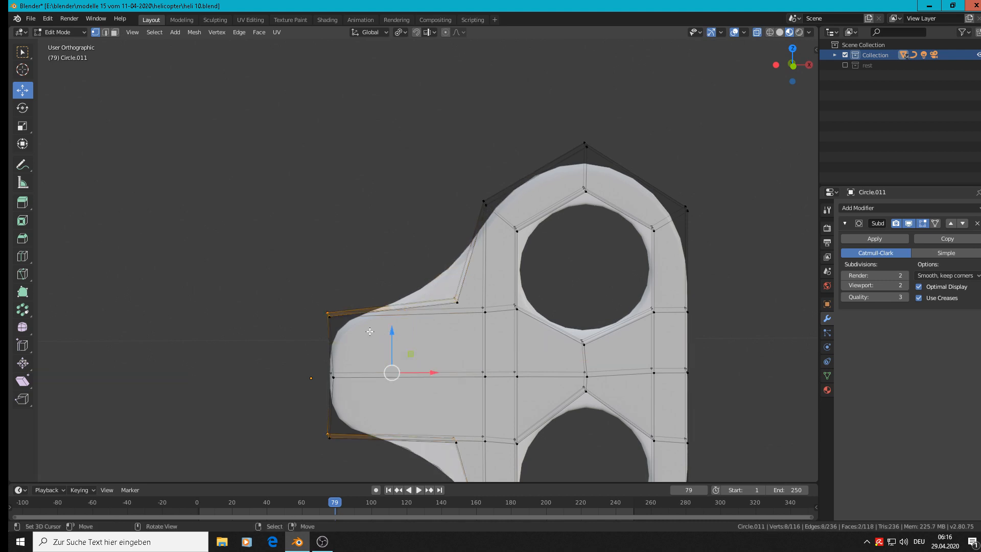
Add two lengthwise loop cuts, sliding one by 0.807 towards the neck's upper edge and the other by 0.718 towards its lower edge
{"action": "key", "text": "ctrl+r"}
{"action": "left_click", "coordinate": [347, 338]}
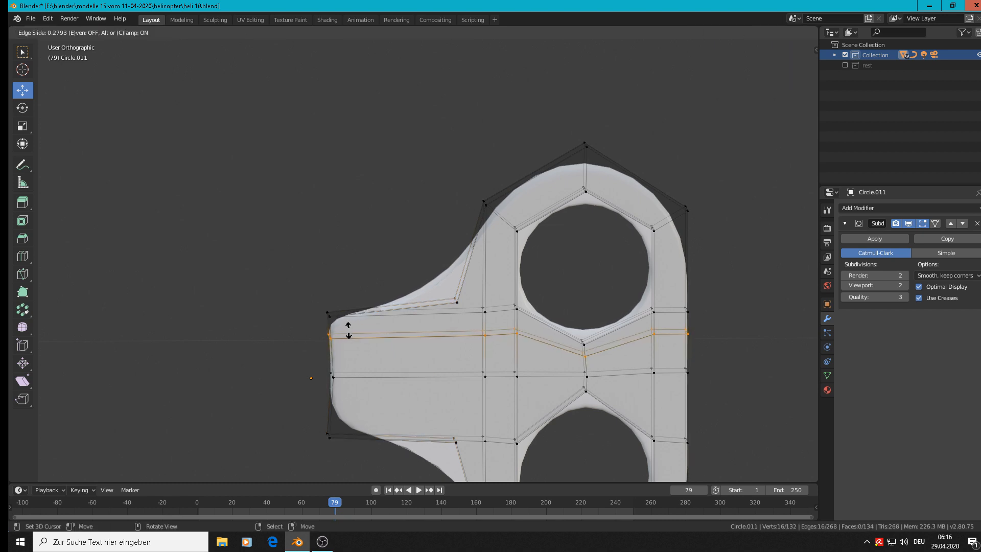
{"action": "left_click", "coordinate": [349, 313]}
{"action": "key", "text": "ctrl+r"}
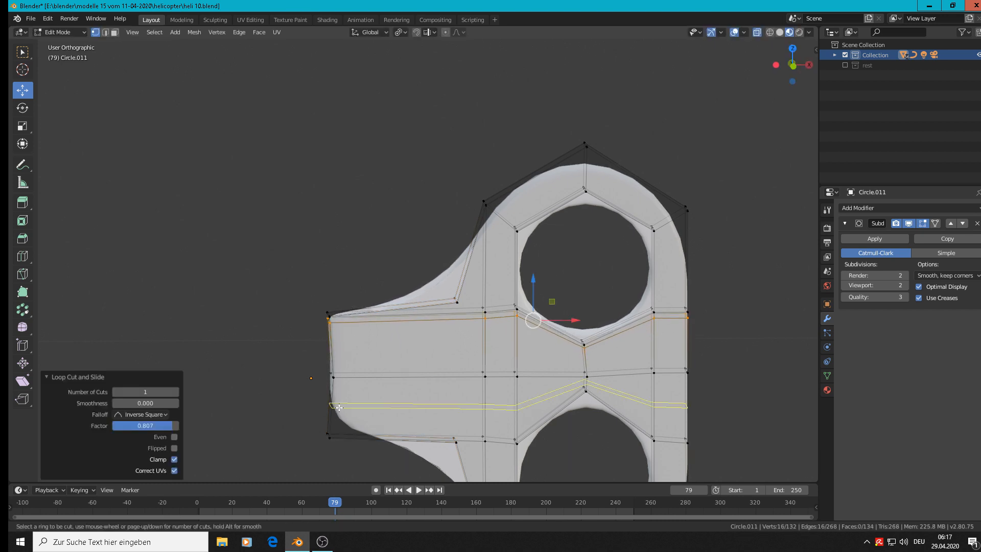
{"action": "left_click", "coordinate": [337, 404]}
{"action": "left_click", "coordinate": [333, 431]}
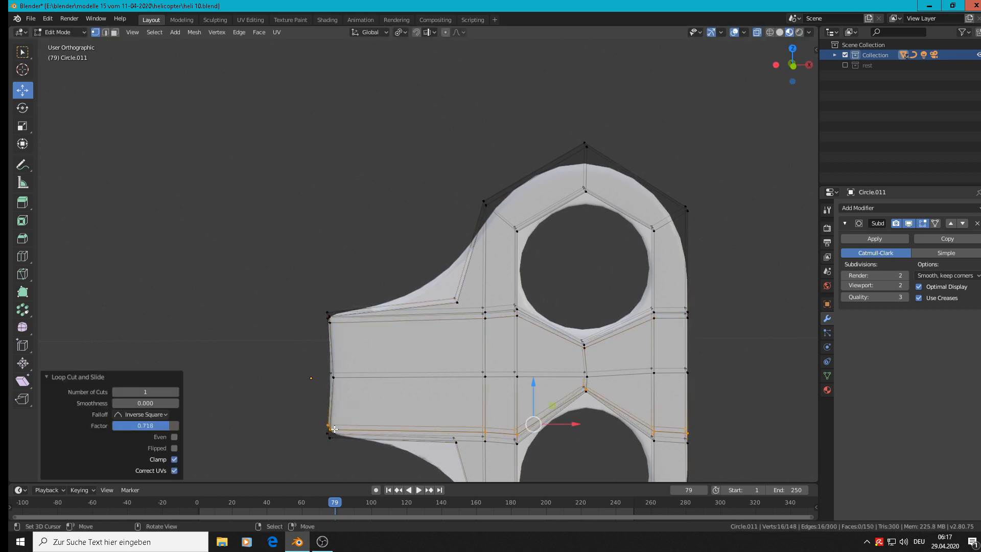
Select all vertices of the neck's end face and scale them up slightly along global Z
{"action": "scroll", "coordinate": [436, 359], "scroll_direction": "down", "scroll_amount": 3}
{"action": "key", "text": "Tab"}
{"action": "scroll", "coordinate": [460, 357], "scroll_direction": "down", "scroll_amount": 2}
{"action": "scroll", "coordinate": [501, 354], "scroll_direction": "down", "scroll_amount": 1}
{"action": "middle_click_drag", "start_coordinate": [478, 306], "coordinate": [418, 226], "text": "shift"}
{"action": "scroll", "coordinate": [414, 242], "scroll_direction": "down", "scroll_amount": 3}
{"action": "scroll", "coordinate": [414, 247], "scroll_direction": "up", "scroll_amount": 4}
{"action": "key", "text": "Tab"}
{"action": "scroll", "coordinate": [396, 259], "scroll_direction": "up", "scroll_amount": 1}
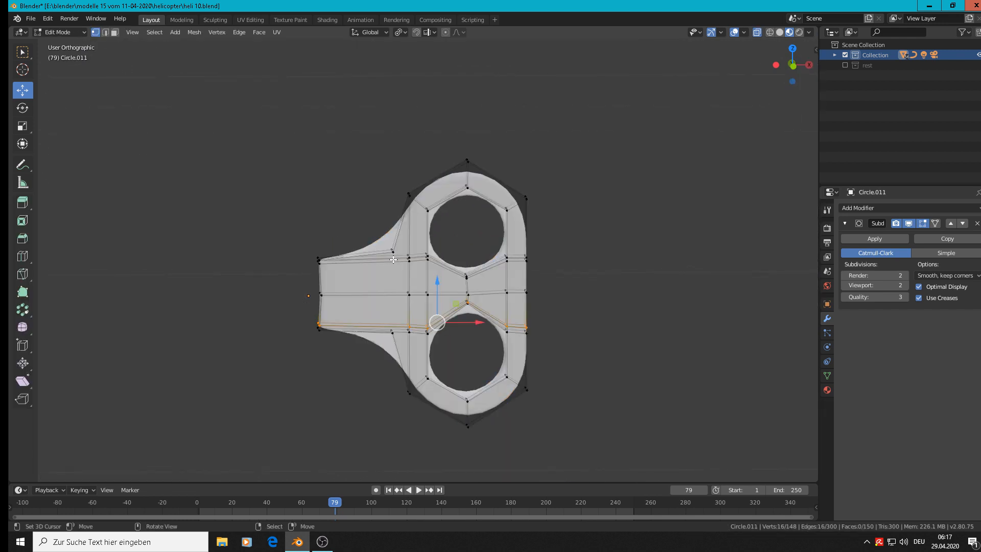
{"action": "key", "text": "alt+a"}
{"action": "key", "text": "c"}
{"action": "left_click_drag", "start_coordinate": [322, 255], "coordinate": [328, 335]}
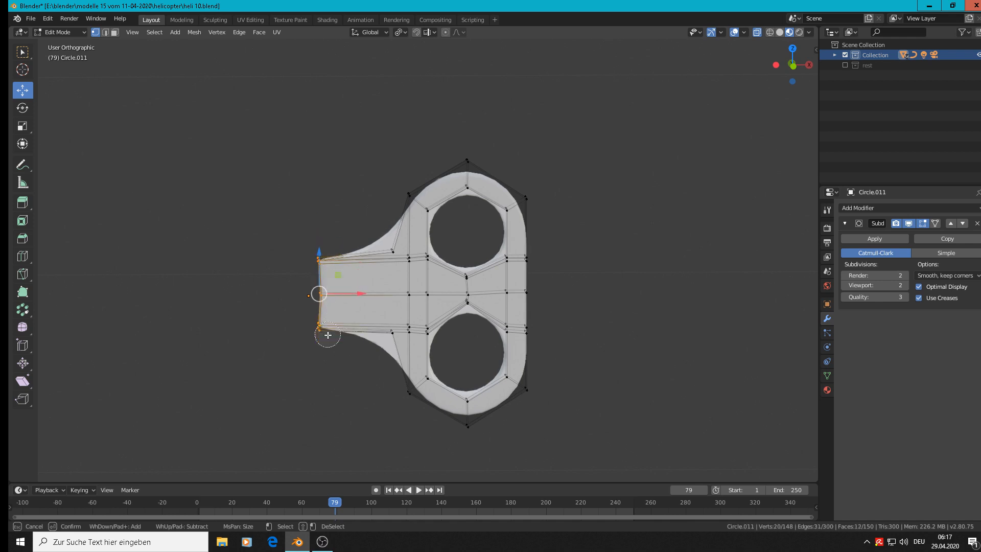
{"action": "right_click", "coordinate": [328, 336]}
{"action": "key", "text": "s"}
{"action": "key", "text": "z"}
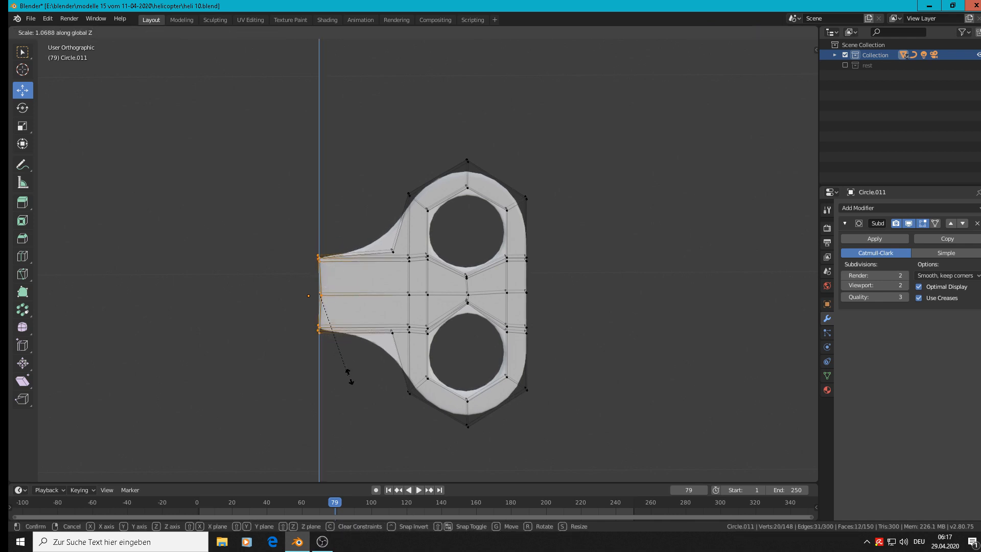
{"action": "left_click", "coordinate": [374, 405]}
{"action": "key", "text": "Tab"}
Examine the rotor head reference photos for how the two-hole bracket is shaped and attached
{"action": "scroll", "coordinate": [374, 404], "scroll_direction": "down", "scroll_amount": 8}
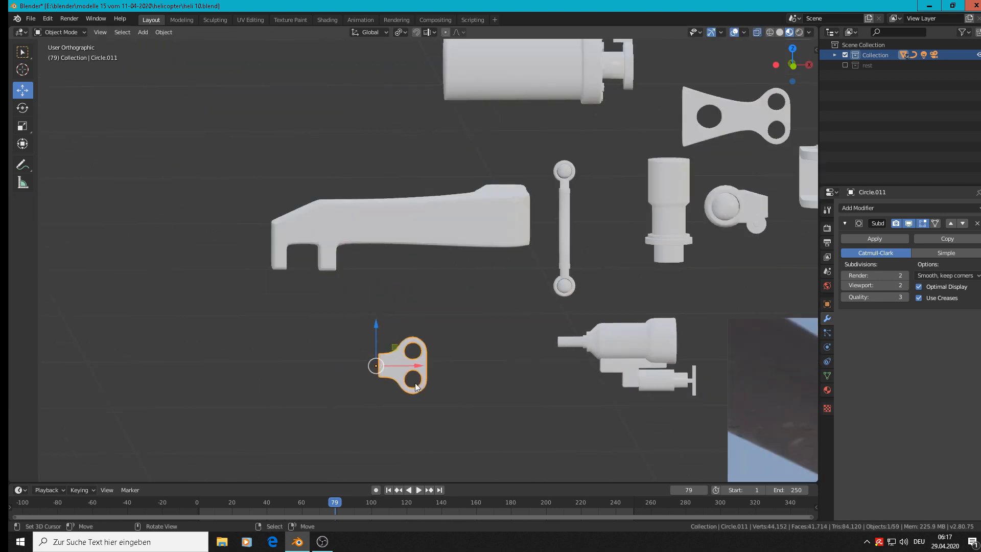
{"action": "middle_click_drag", "start_coordinate": [414, 293], "coordinate": [306, 219], "text": "shift"}
{"action": "middle_click_drag", "start_coordinate": [467, 286], "coordinate": [389, 223], "text": "shift"}
{"action": "scroll", "coordinate": [389, 223], "scroll_direction": "down", "scroll_amount": 1}
{"action": "scroll", "coordinate": [520, 332], "scroll_direction": "down", "scroll_amount": 3}
{"action": "scroll", "coordinate": [681, 396], "scroll_direction": "up", "scroll_amount": 1}
{"action": "middle_click_drag", "start_coordinate": [601, 322], "coordinate": [475, 132], "text": "shift"}
{"action": "middle_click_drag", "start_coordinate": [557, 138], "coordinate": [527, 275], "text": "shift"}
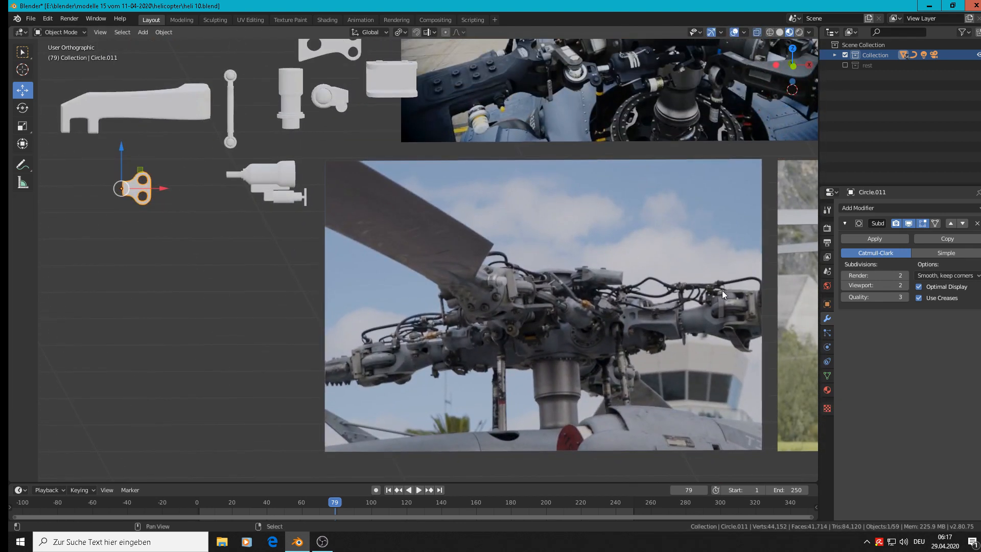
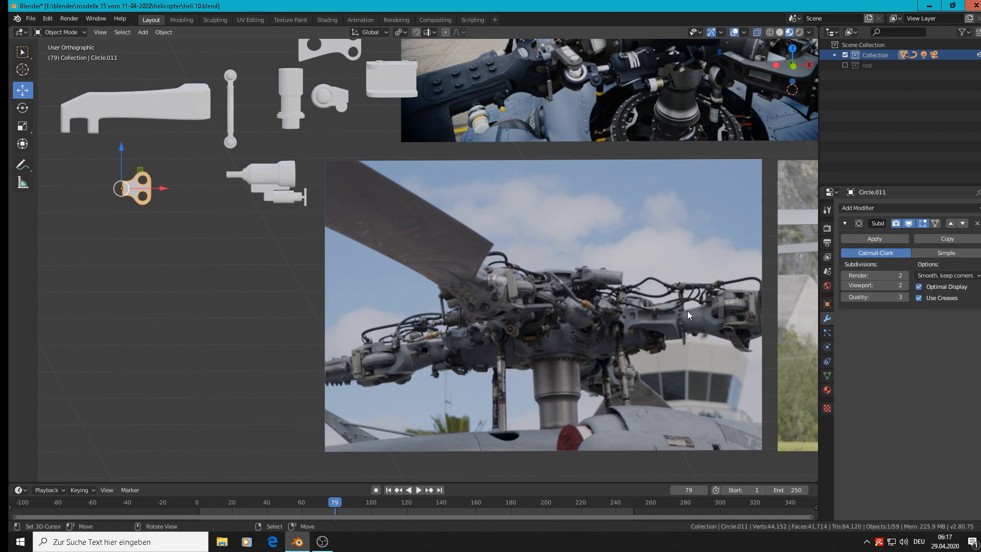
{"action": "middle_click_drag", "start_coordinate": [676, 277], "coordinate": [588, 350], "text": "shift"}
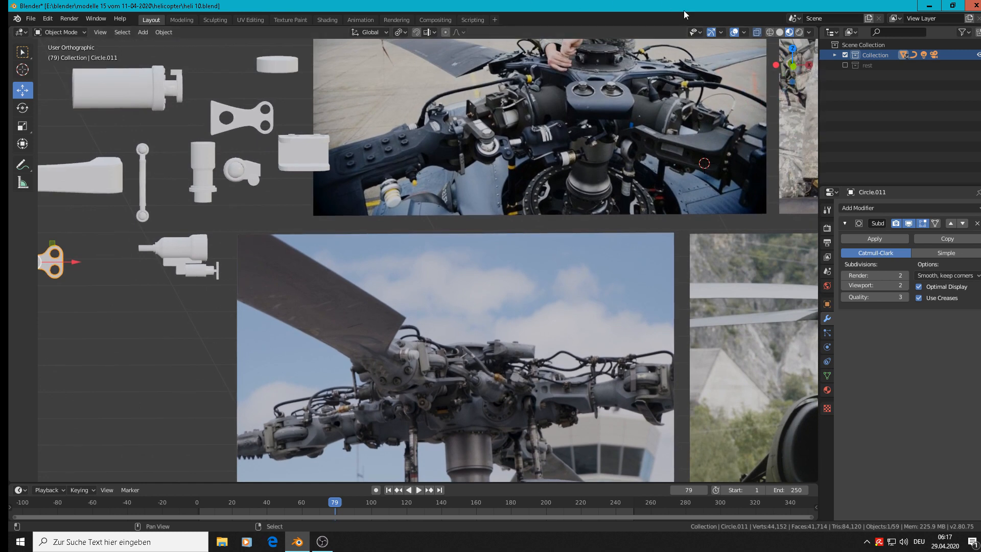
{"action": "scroll", "coordinate": [467, 127], "scroll_direction": "up", "scroll_amount": 2}
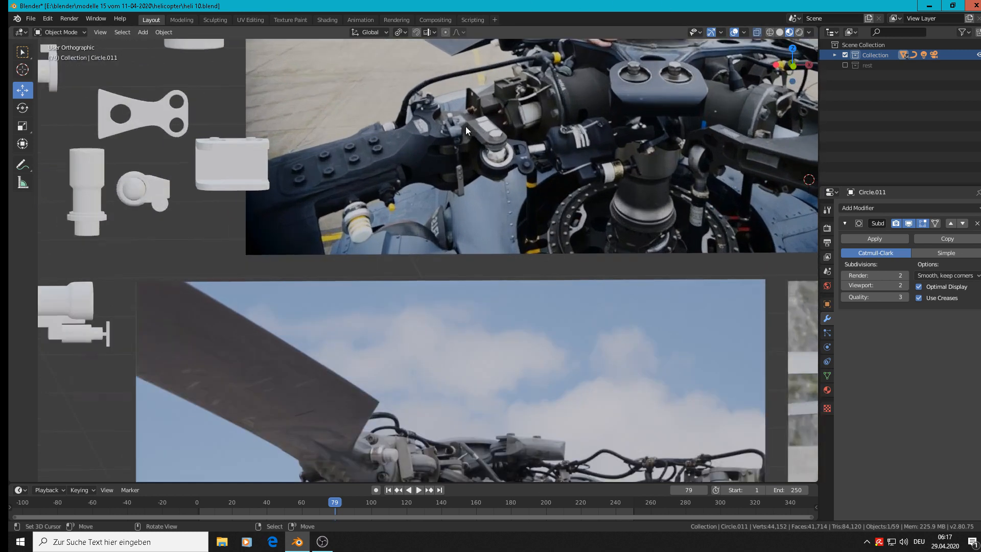
{"action": "scroll", "coordinate": [465, 127], "scroll_direction": "up", "scroll_amount": 1}
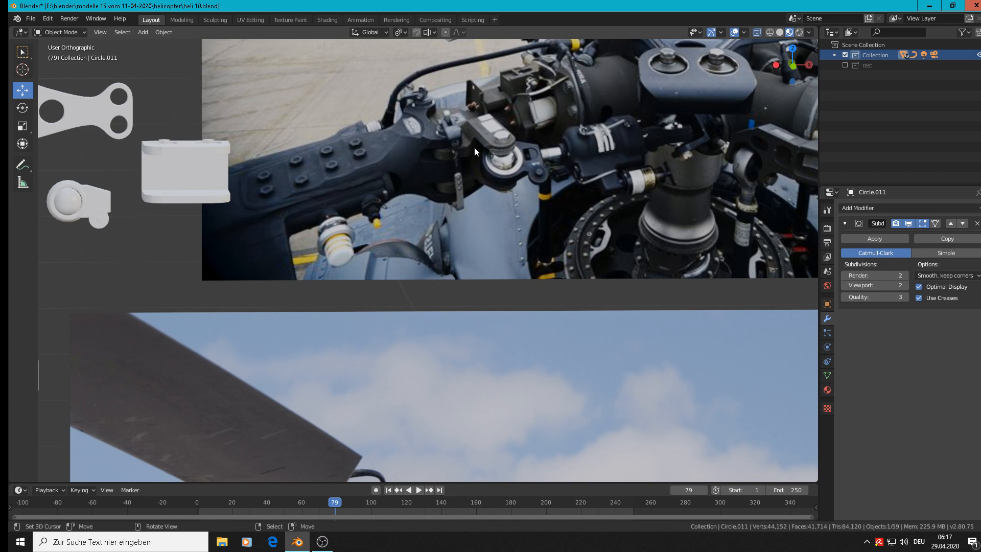
{"action": "scroll", "coordinate": [514, 117], "scroll_direction": "down", "scroll_amount": 5}
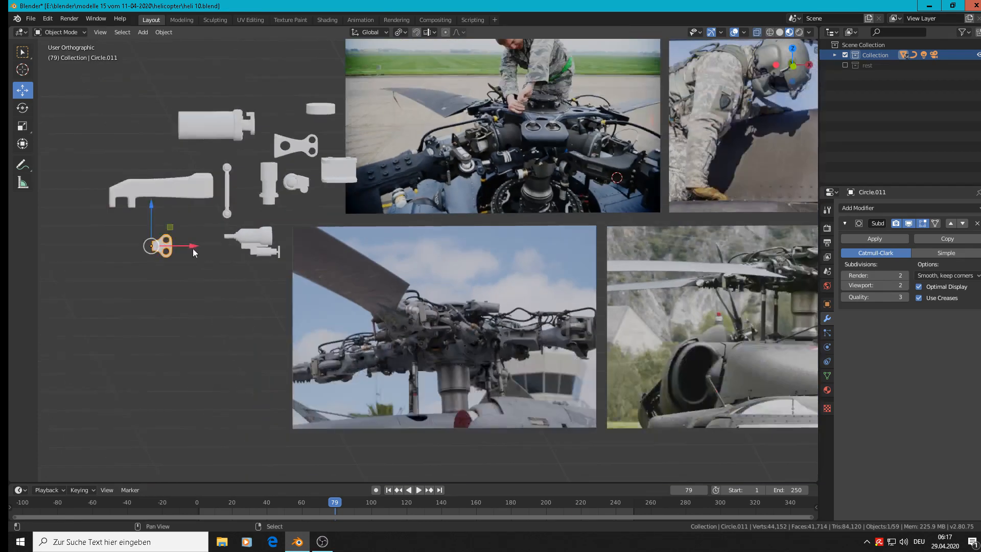
{"action": "middle_click_drag", "start_coordinate": [342, 254], "coordinate": [511, 242], "text": "shift"}
{"action": "scroll", "coordinate": [358, 244], "scroll_direction": "up", "scroll_amount": 5}
{"action": "scroll", "coordinate": [206, 237], "scroll_direction": "up", "scroll_amount": 5}
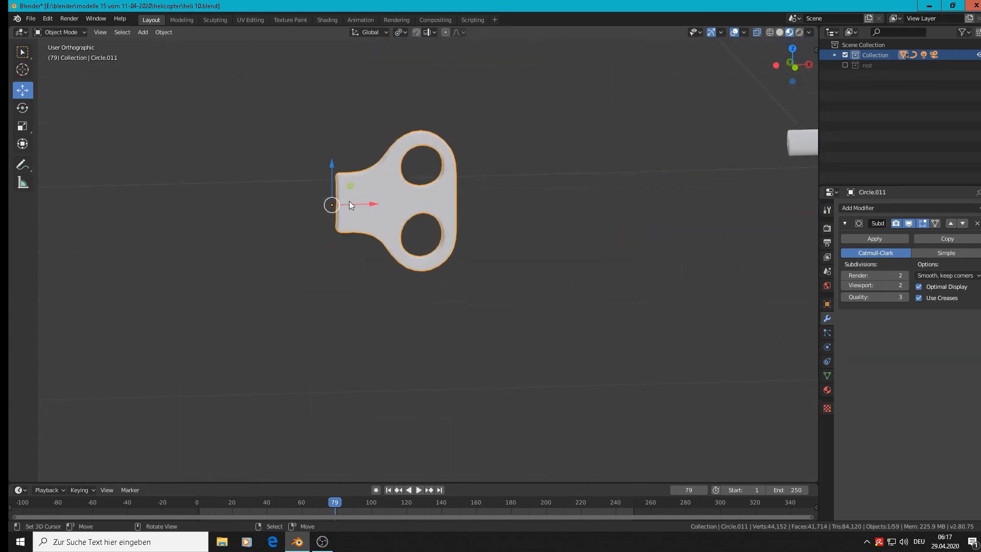
Extrude the neck's end face in place and scale the new rim outward by 1.515
{"action": "key", "text": "Tab"}
{"action": "middle_click_drag", "start_coordinate": [356, 212], "coordinate": [399, 220]}
{"action": "scroll", "coordinate": [339, 211], "scroll_direction": "up", "scroll_amount": 4}
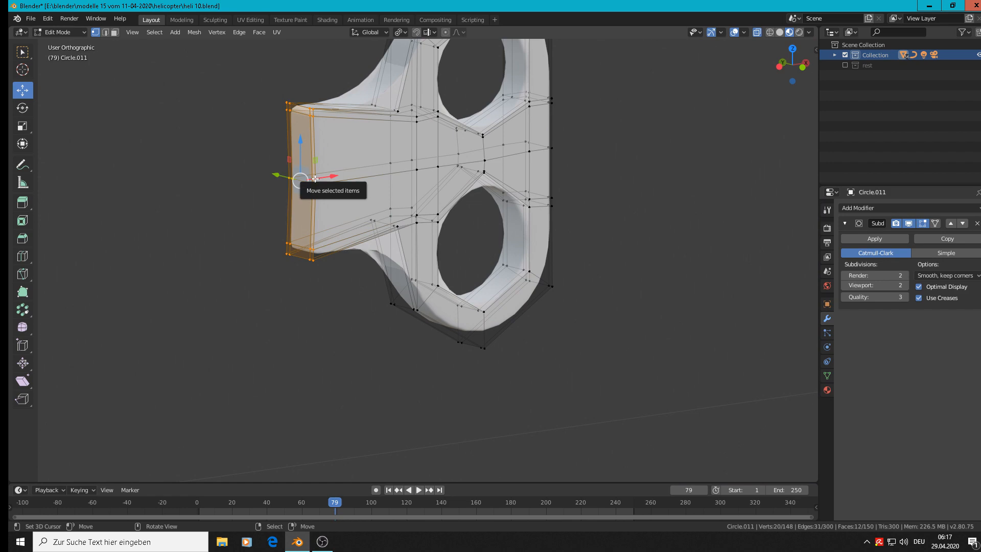
{"action": "key", "text": "e"}
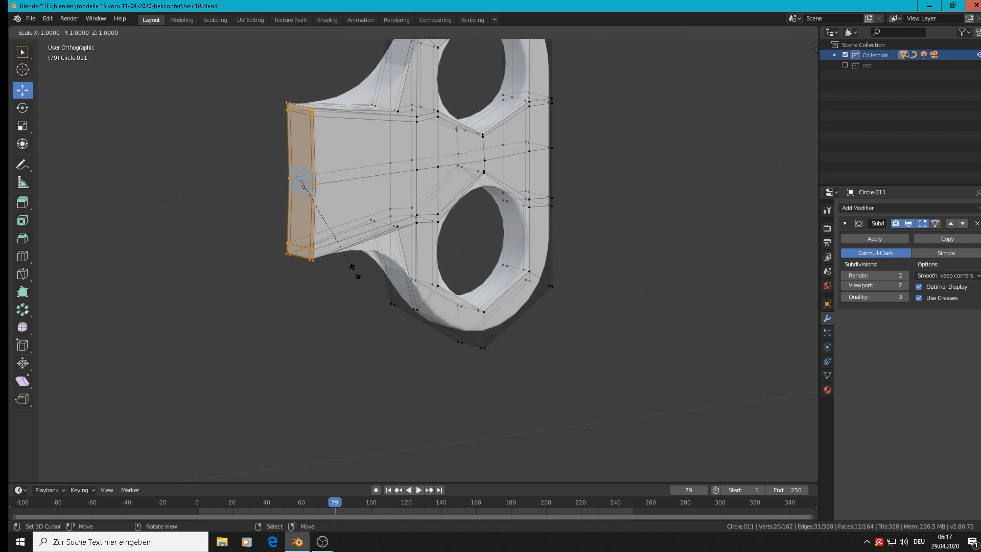
{"action": "key", "text": "s"}
{"action": "left_click", "coordinate": [385, 279]}
Widen the extruded end rim further along global Y
{"action": "middle_click_drag", "start_coordinate": [385, 279], "coordinate": [401, 288]}
{"action": "key", "text": "s"}
{"action": "key", "text": "y"}
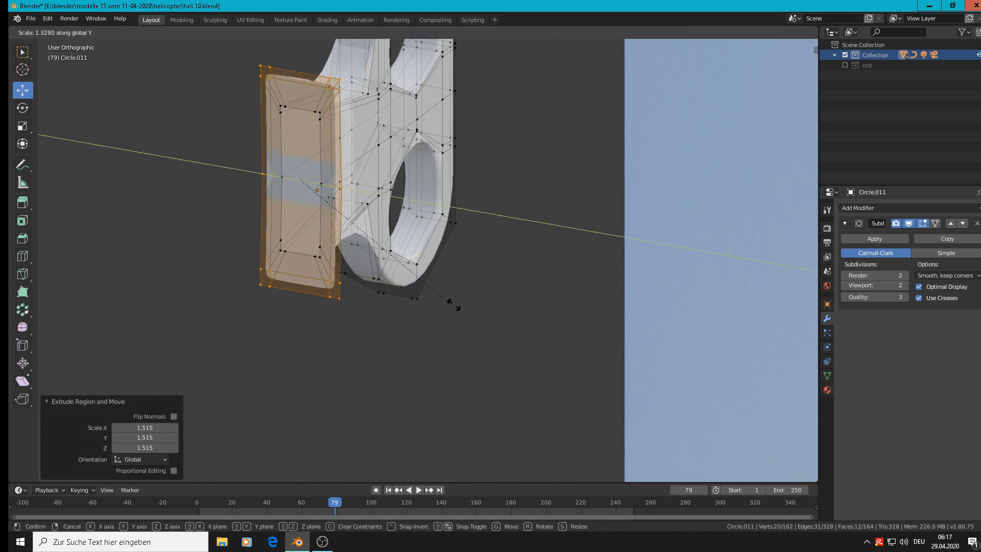
{"action": "left_click", "coordinate": [609, 342]}
Extrude the widened end face -0.0208 m along global X to form a thick flange
{"action": "middle_click_drag", "start_coordinate": [613, 343], "coordinate": [391, 259]}
{"action": "key", "text": "e"}
{"action": "key", "text": "Escape"}
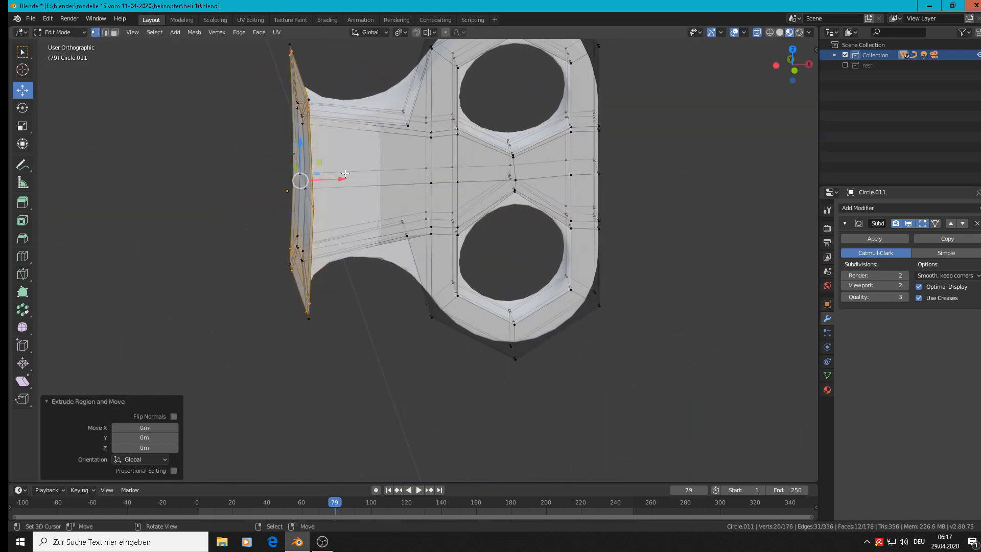
{"action": "key", "text": "g"}
{"action": "key", "text": "x"}
{"action": "left_click", "coordinate": [273, 182]}
Flatten the flange's outer face by scaling its vertices to 0 along global X
{"action": "middle_click_drag", "start_coordinate": [273, 181], "coordinate": [294, 152]}
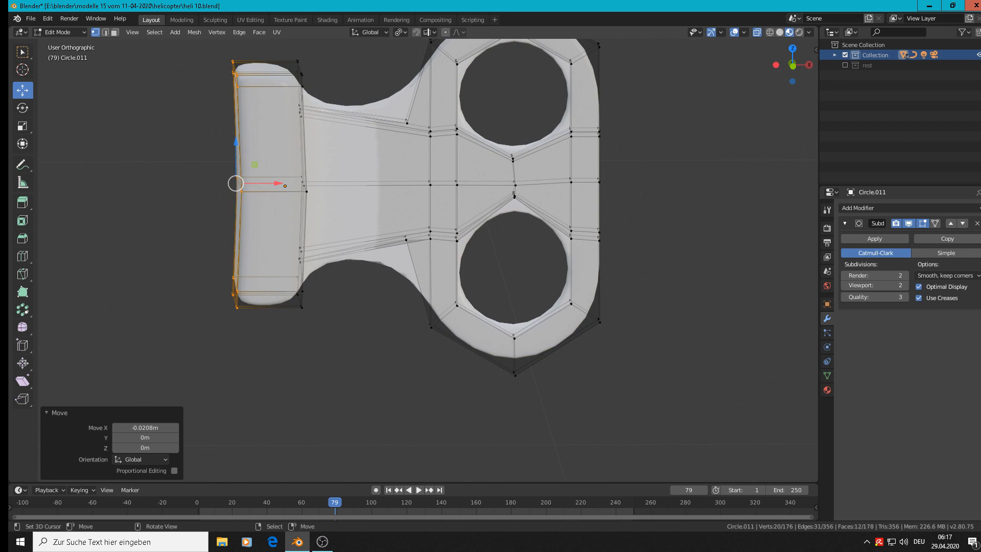
{"action": "key", "text": "s"}
{"action": "key", "text": "x"}
{"action": "key", "text": "0"}
{"action": "key", "text": "Return"}
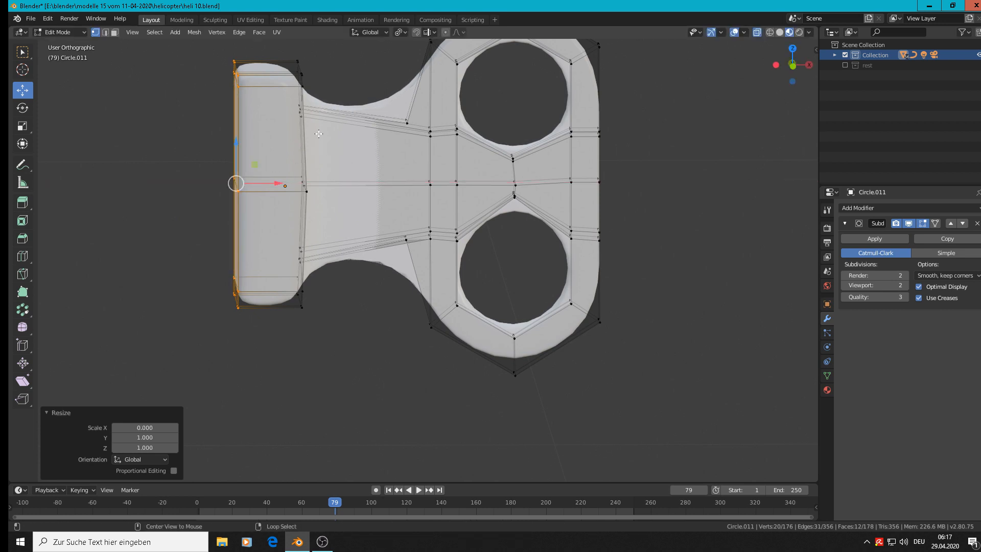
Flatten the flange's inner rim, where it meets the neck, by scaling its vertices to 0 along global X
{"action": "scroll", "coordinate": [319, 134], "scroll_direction": "down", "scroll_amount": 3}
{"action": "left_click", "coordinate": [348, 282]}
{"action": "left_click_drag", "start_coordinate": [349, 283], "coordinate": [293, 74]}
{"action": "key", "text": "x"}
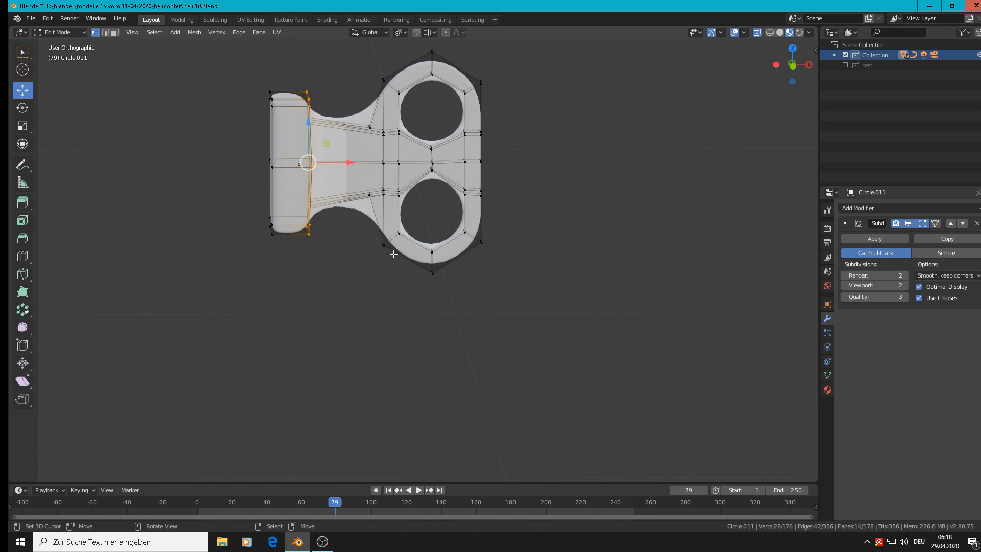
{"action": "key", "text": "s"}
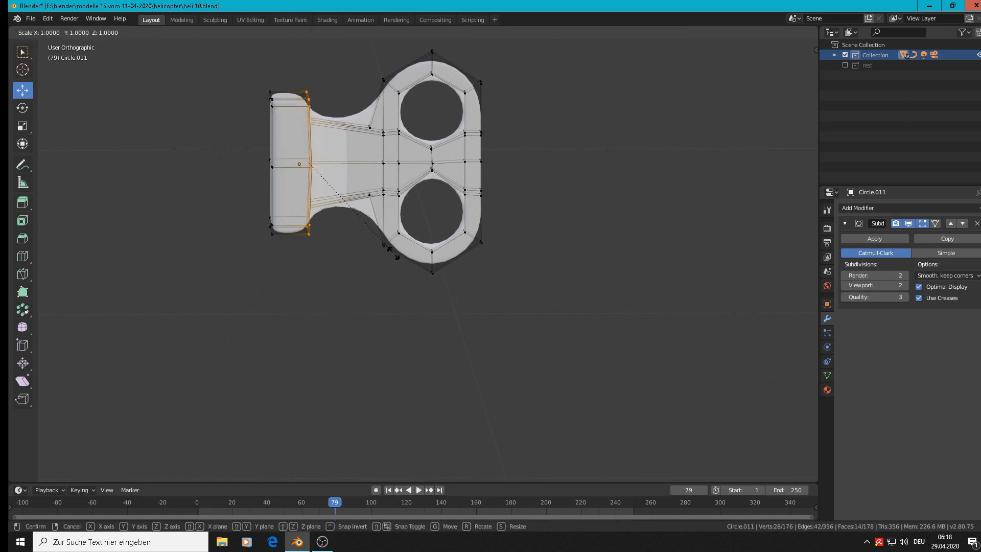
{"action": "key", "text": "x"}
{"action": "key", "text": "0"}
{"action": "key", "text": "Return"}
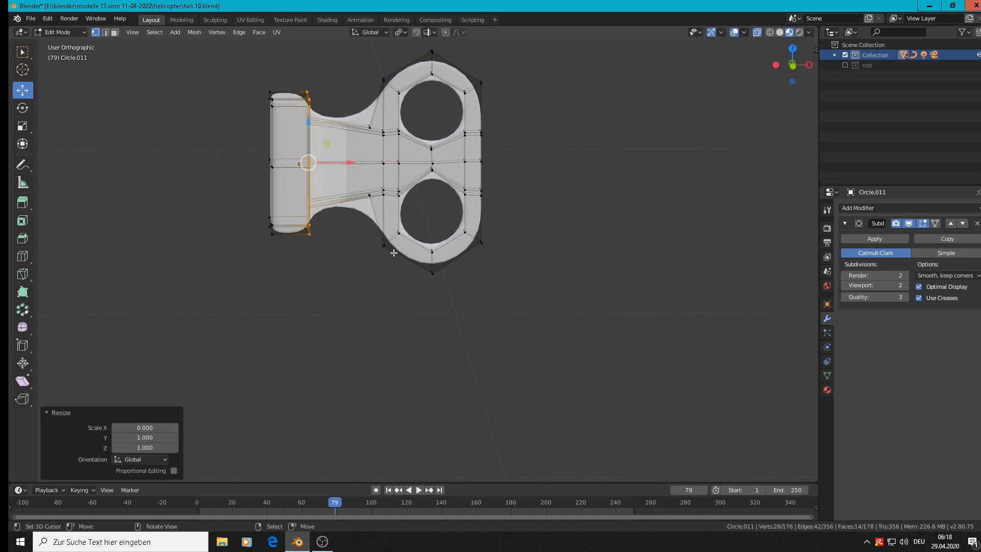
Pull the three mid-height vertices on the flange's negative Y side outward along global Y to form a point
{"action": "scroll", "coordinate": [340, 103], "scroll_direction": "up", "scroll_amount": 2}
{"action": "middle_click_drag", "start_coordinate": [340, 103], "coordinate": [322, 97]}
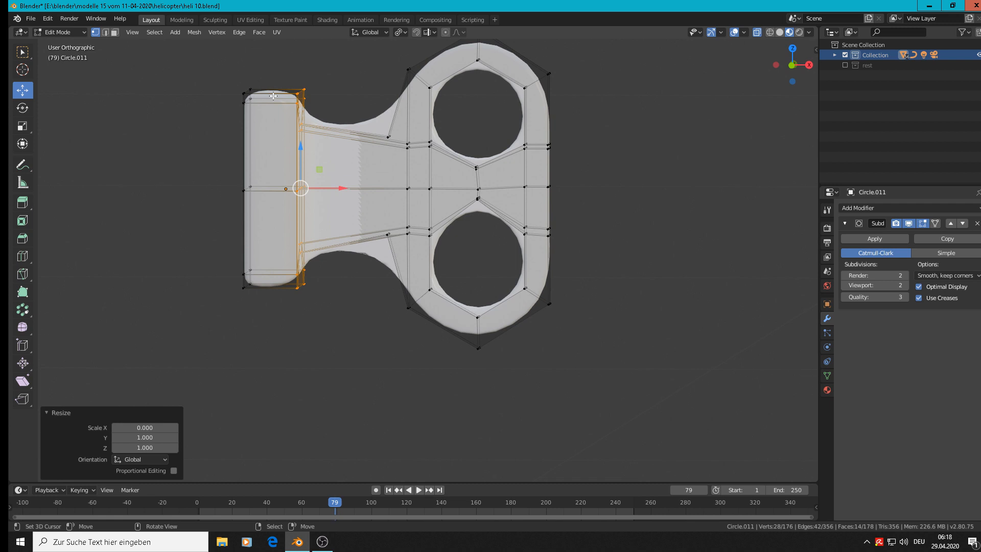
{"action": "middle_click_drag", "start_coordinate": [275, 110], "coordinate": [332, 197]}
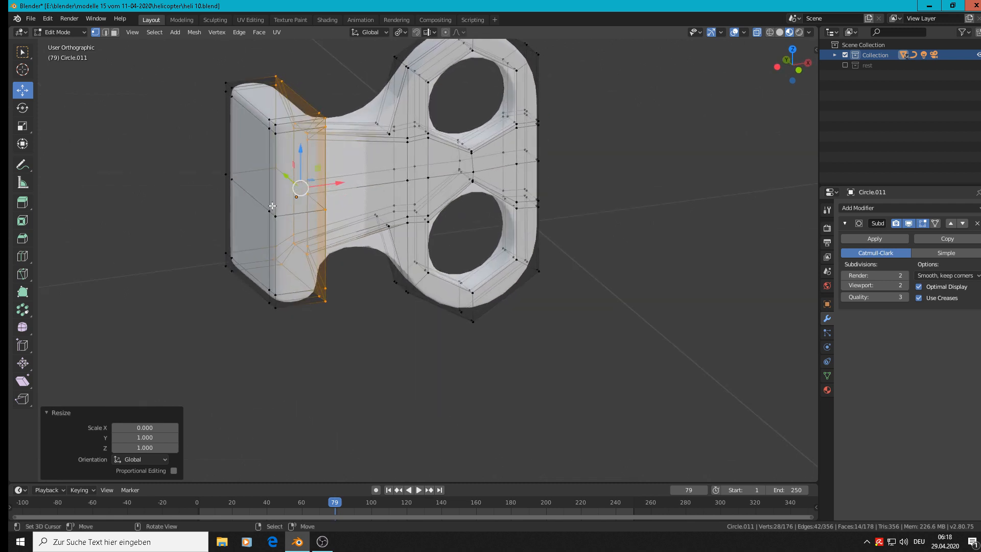
{"action": "middle_click_drag", "start_coordinate": [273, 206], "coordinate": [245, 205]}
{"action": "middle_click_drag", "start_coordinate": [229, 170], "coordinate": [209, 122]}
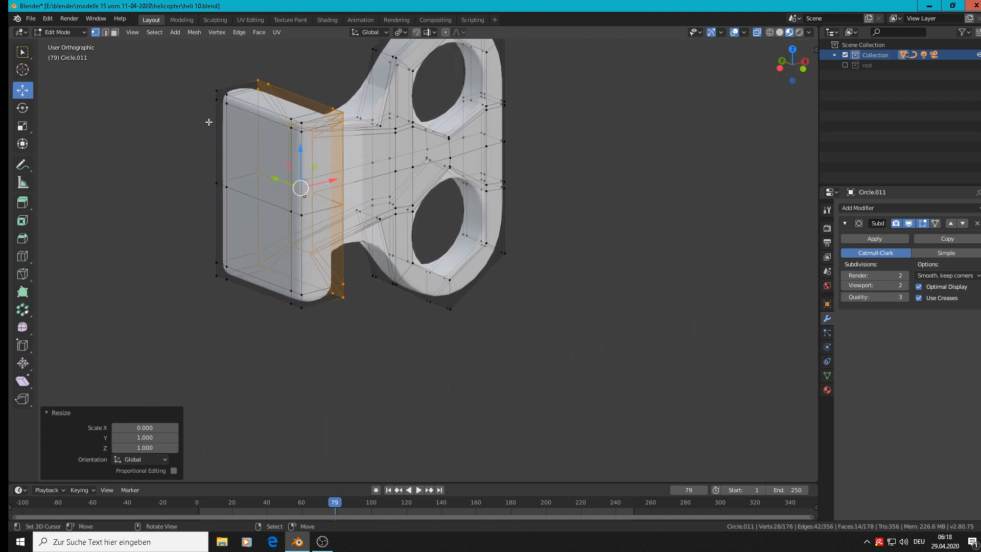
{"action": "right_click", "coordinate": [344, 204]}
{"action": "right_click", "coordinate": [301, 216], "text": "shift"}
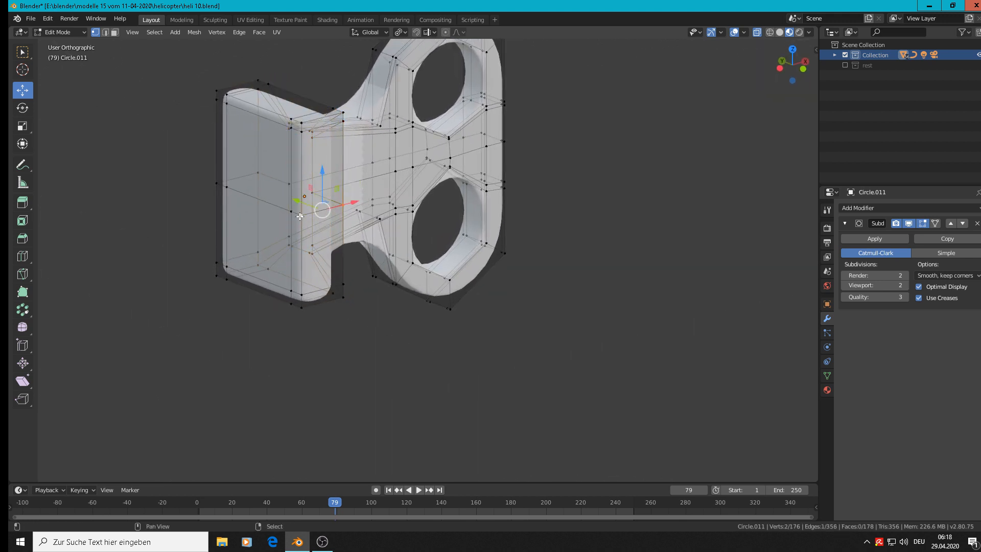
{"action": "right_click", "coordinate": [292, 212], "text": "shift"}
{"action": "middle_click_drag", "start_coordinate": [313, 220], "coordinate": [350, 211]}
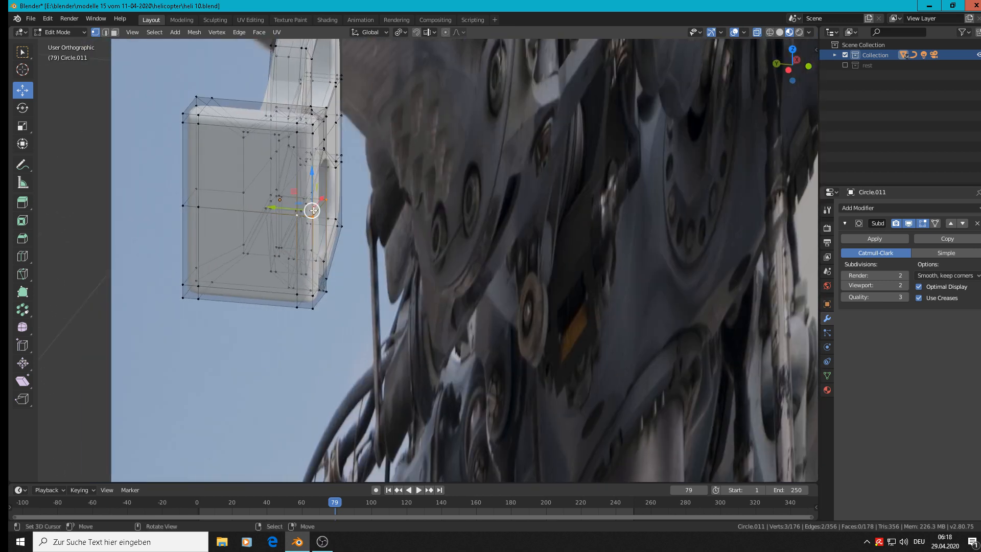
{"action": "left_click_drag", "start_coordinate": [287, 208], "coordinate": [328, 215]}
Move the three mid-height vertices on the flange's opposite side 0.0184 m outward along global Y
{"action": "right_click", "coordinate": [194, 186]}
{"action": "right_click", "coordinate": [199, 206], "text": "shift"}
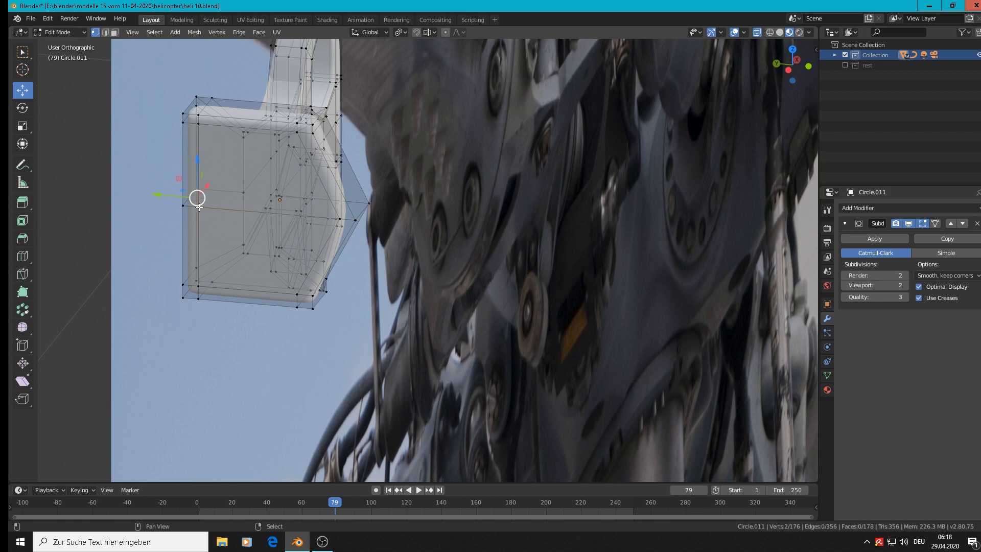
{"action": "right_click", "coordinate": [183, 206], "text": "shift"}
{"action": "left_click_drag", "start_coordinate": [159, 196], "coordinate": [116, 193]}
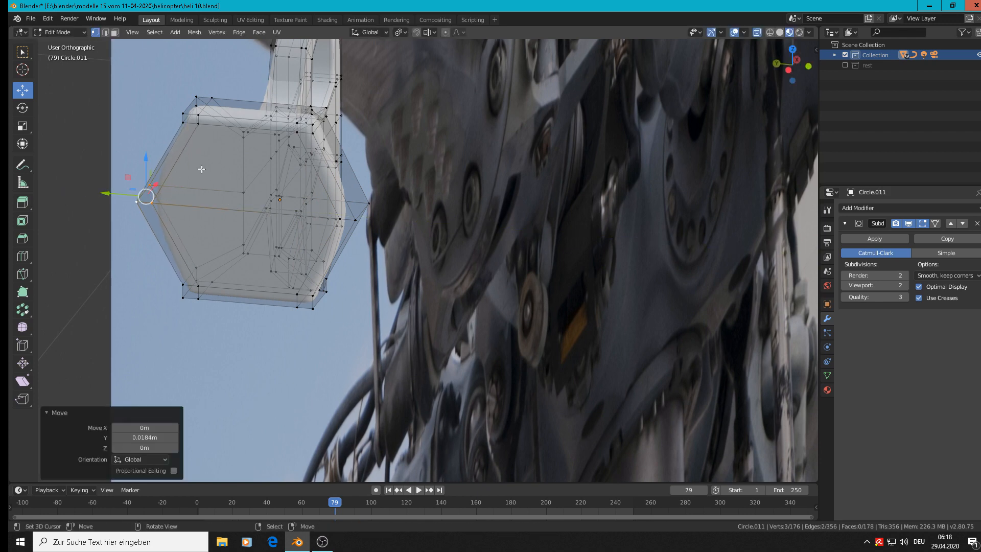
Add one centred vertical loop cut running through the flange and lengthwise around the bracket
{"action": "scroll", "coordinate": [203, 169], "scroll_direction": "up", "scroll_amount": 1}
{"action": "middle_click_drag", "start_coordinate": [203, 169], "coordinate": [270, 100]}
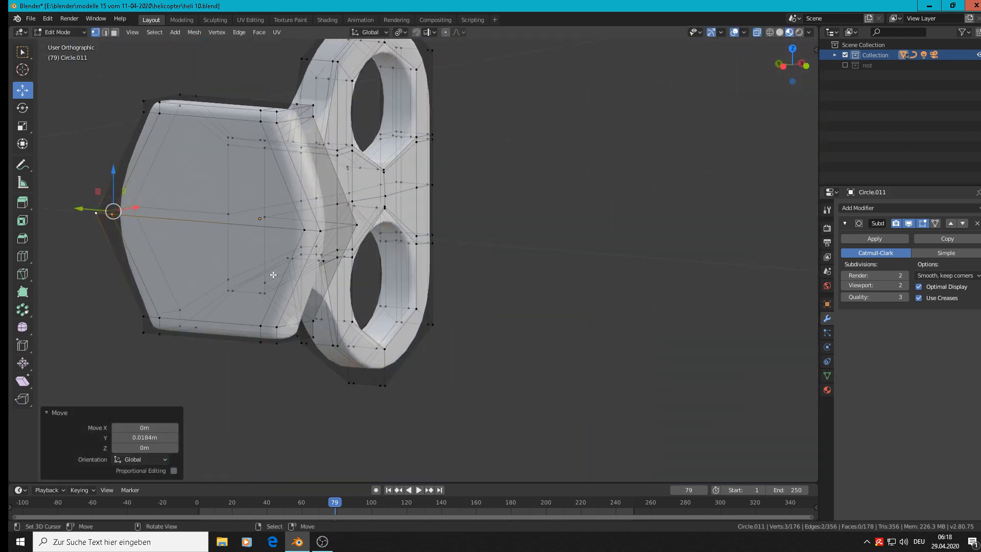
{"action": "key", "text": "ctrl+r"}
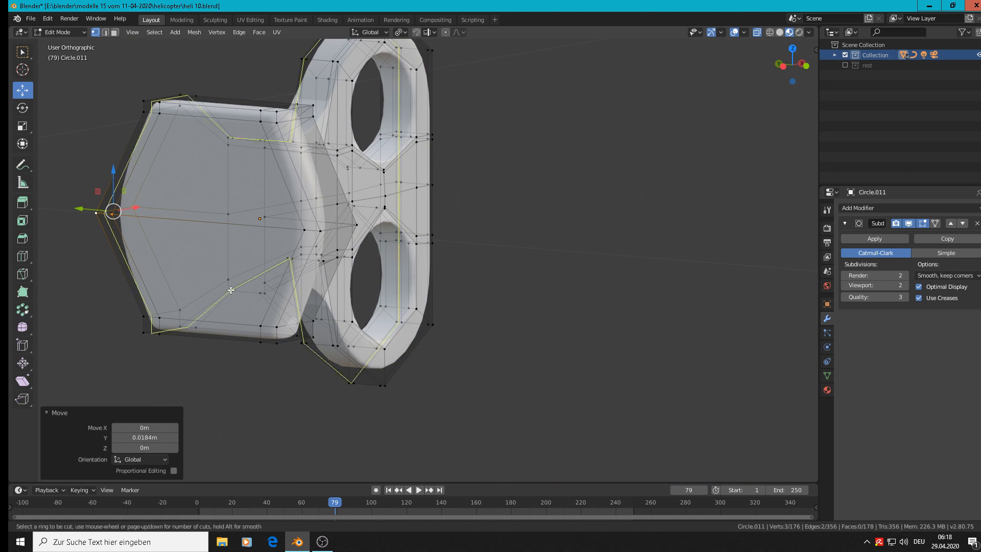
{"action": "left_click", "coordinate": [228, 117]}
{"action": "right_click", "coordinate": [229, 117]}
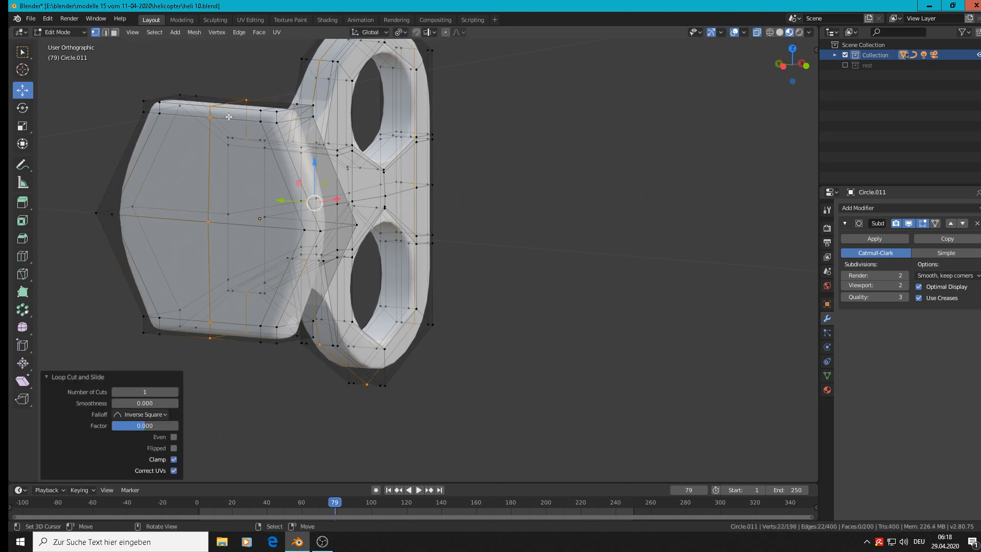
Raise the new middle vertices on the flange's top edge by 0.00939 m along global Z
{"action": "middle_click_drag", "start_coordinate": [234, 148], "coordinate": [315, 222], "text": "shift"}
{"action": "right_click", "coordinate": [293, 181]}
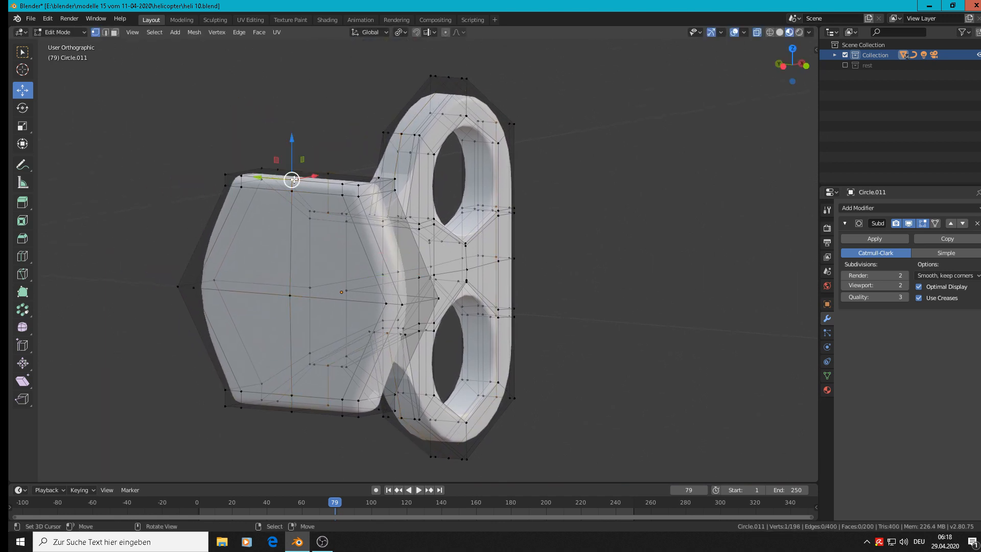
{"action": "right_click", "coordinate": [290, 197], "text": "shift"}
{"action": "left_click_drag", "start_coordinate": [305, 132], "coordinate": [305, 102]}
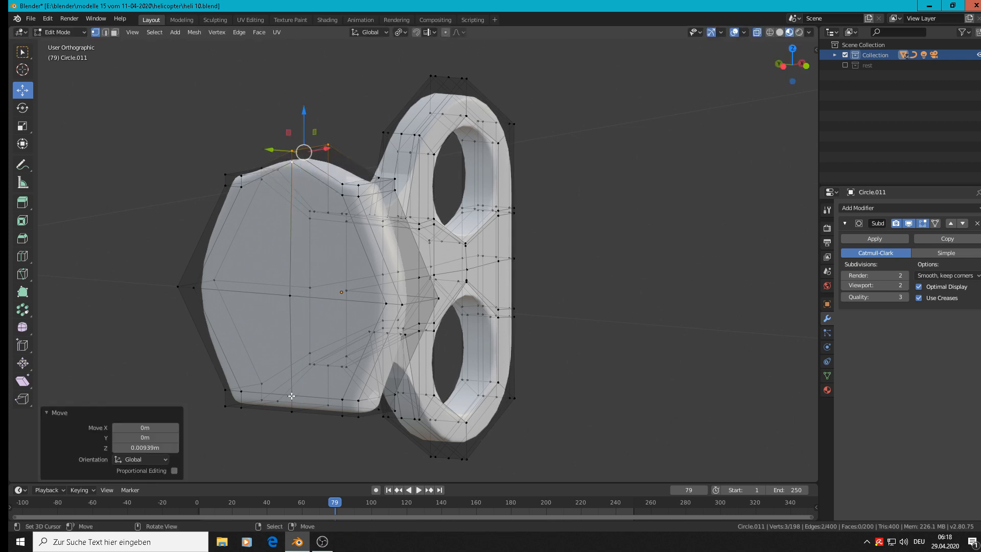
Lower the matching middle vertices on the flange's bottom edge by 0.00955 m along global Z and check the rounded shape
{"action": "right_click", "coordinate": [291, 396]}
{"action": "left_click", "coordinate": [327, 409], "text": "shift"}
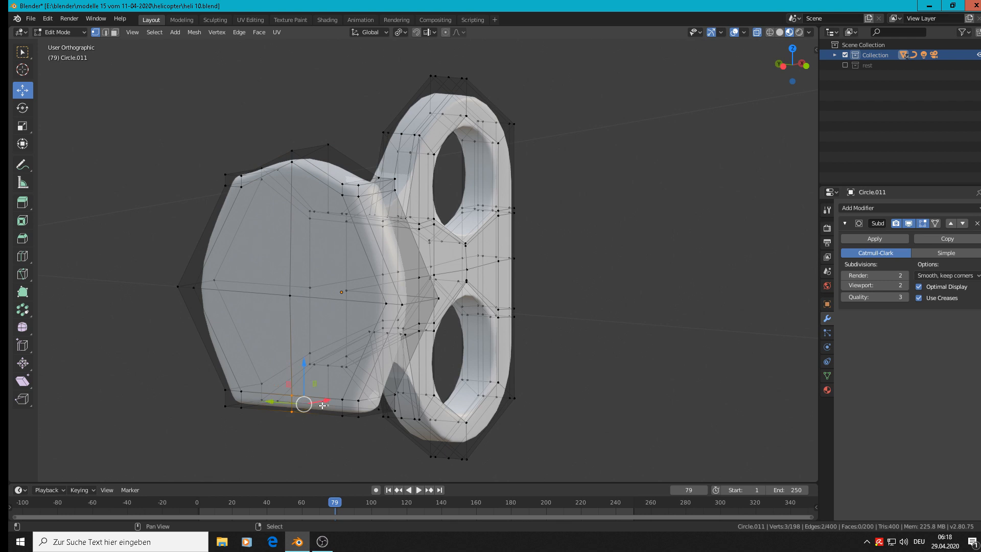
{"action": "key", "text": "g"}
{"action": "key", "text": "z"}
{"action": "left_click", "coordinate": [307, 396]}
{"action": "scroll", "coordinate": [322, 378], "scroll_direction": "down", "scroll_amount": 3}
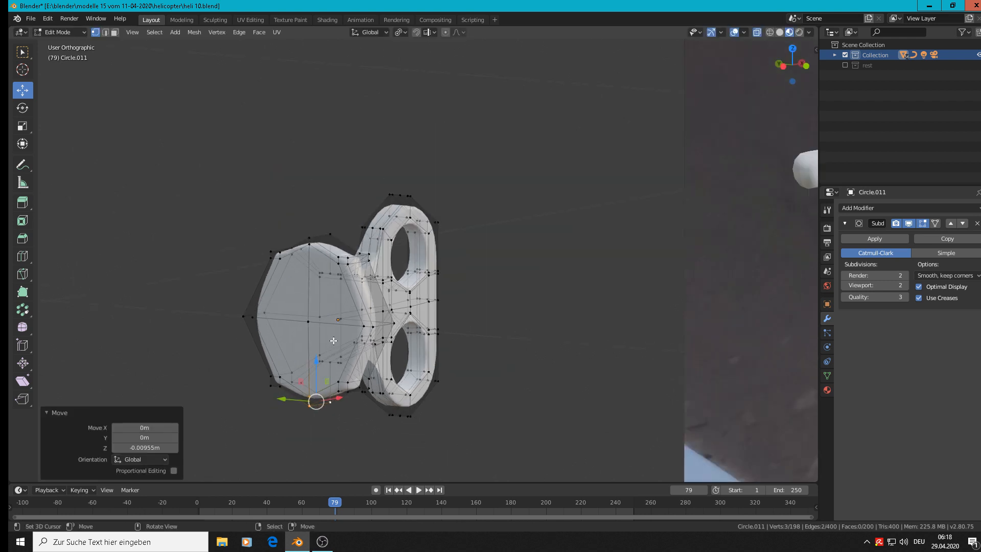
{"action": "middle_click_drag", "start_coordinate": [333, 340], "coordinate": [377, 331]}
{"action": "key", "text": "Tab"}
{"action": "scroll", "coordinate": [398, 304], "scroll_direction": "up", "scroll_amount": 4}
{"action": "middle_click_drag", "start_coordinate": [403, 290], "coordinate": [427, 284]}
{"action": "key", "text": "Tab"}
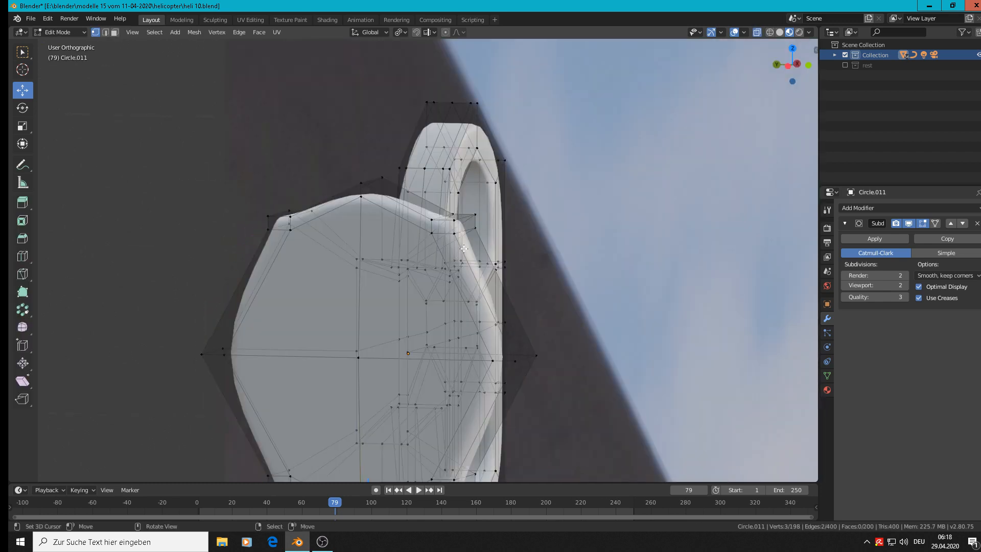
Move the outermost vertices of the flange's upper negative Y corner inward, 0.00315 m along Y and -0.00131 m along Z
{"action": "middle_click_drag", "start_coordinate": [463, 245], "coordinate": [572, 223]}
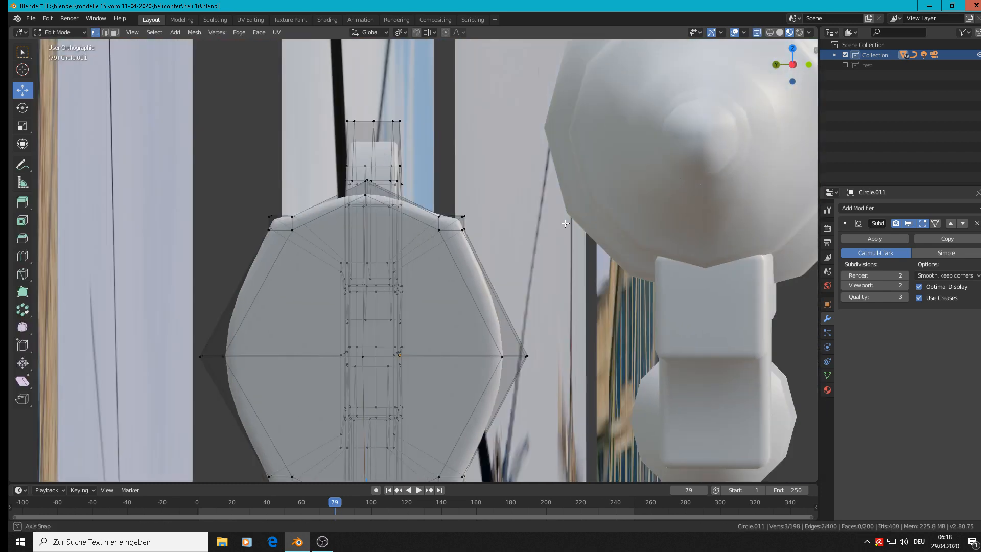
{"action": "scroll", "coordinate": [513, 239], "scroll_direction": "down", "scroll_amount": 2}
{"action": "scroll", "coordinate": [511, 239], "scroll_direction": "up", "scroll_amount": 5}
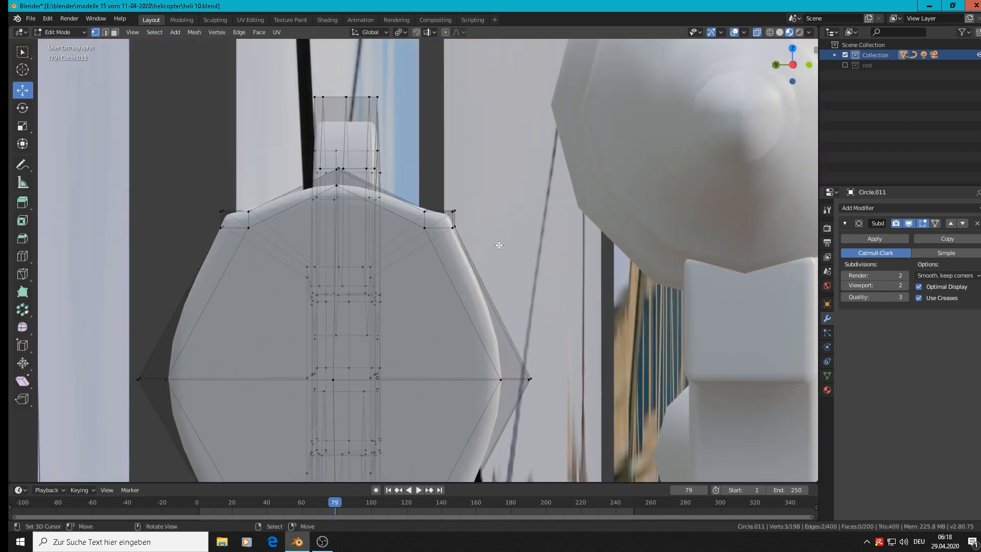
{"action": "middle_click_drag", "start_coordinate": [443, 215], "coordinate": [459, 204]}
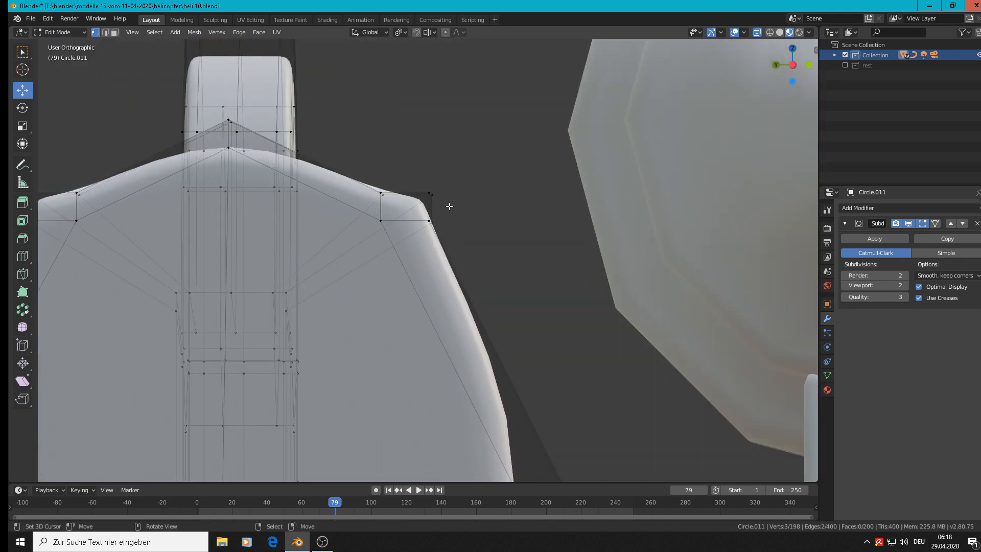
{"action": "key", "text": "a"}
{"action": "key", "text": "alt+a"}
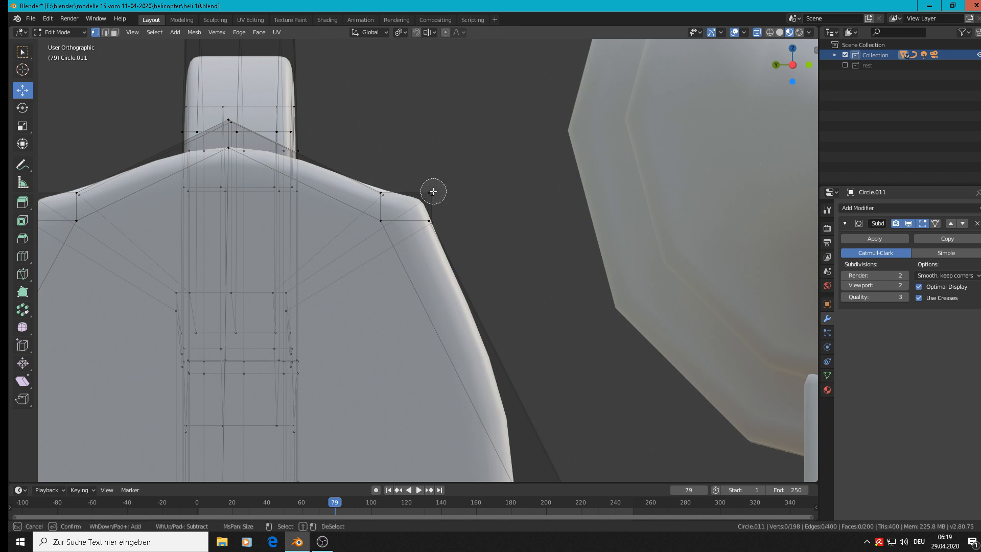
{"action": "left_click", "coordinate": [432, 193]}
{"action": "key", "text": "g"}
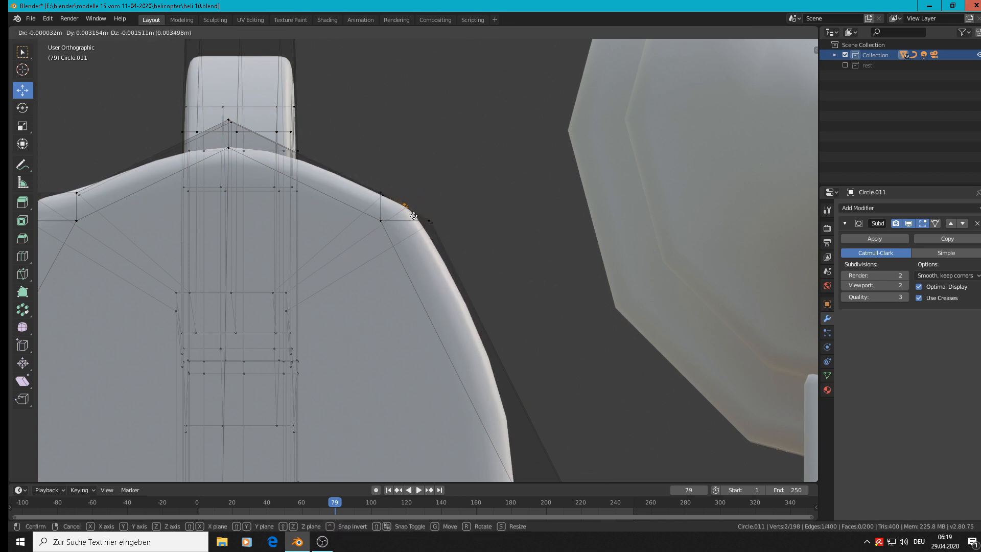
{"action": "left_click", "coordinate": [414, 215]}
{"action": "scroll", "coordinate": [426, 275], "scroll_direction": "down", "scroll_amount": 5}
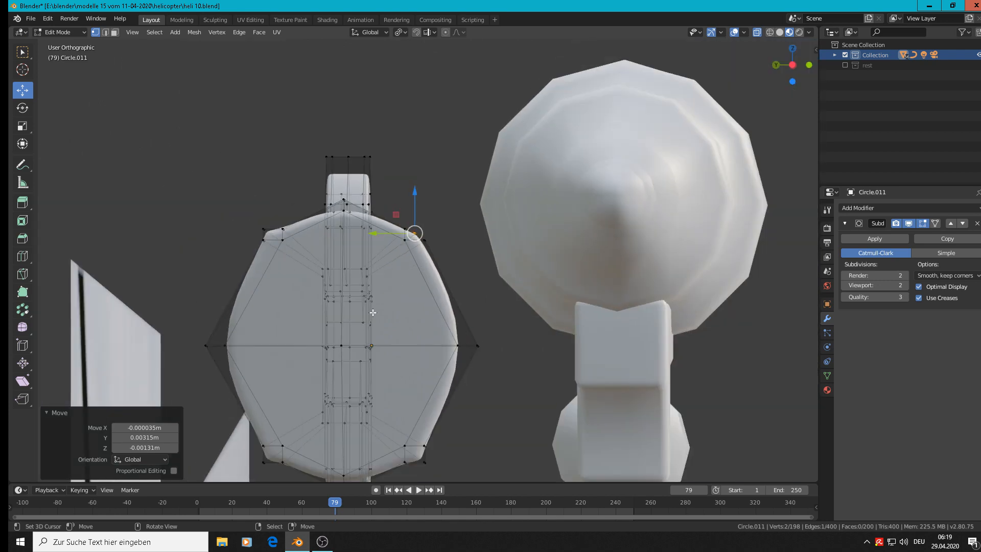
{"action": "middle_click_drag", "start_coordinate": [373, 312], "coordinate": [416, 305]}
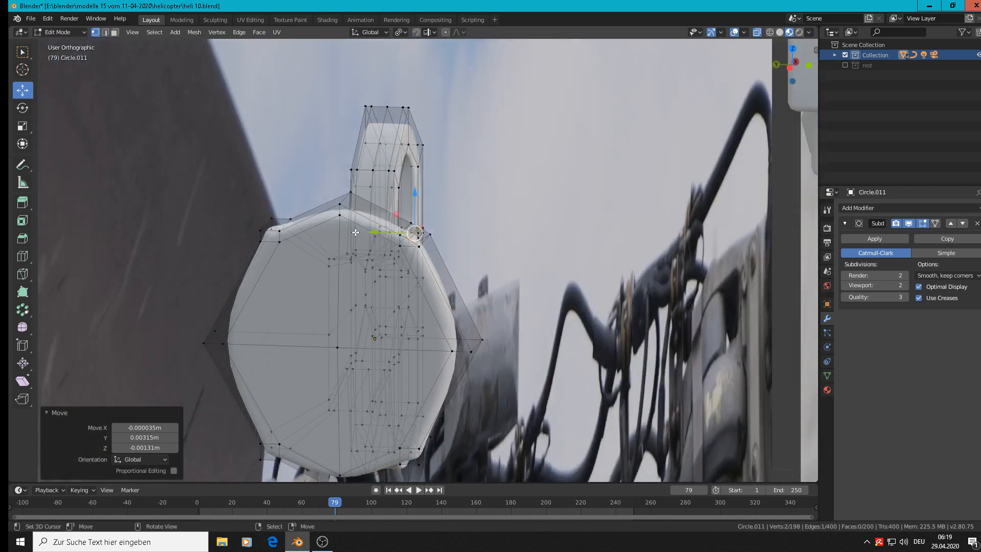
{"action": "left_click", "coordinate": [326, 230], "text": "alt"}
{"action": "left_click", "coordinate": [254, 290], "text": "alt"}
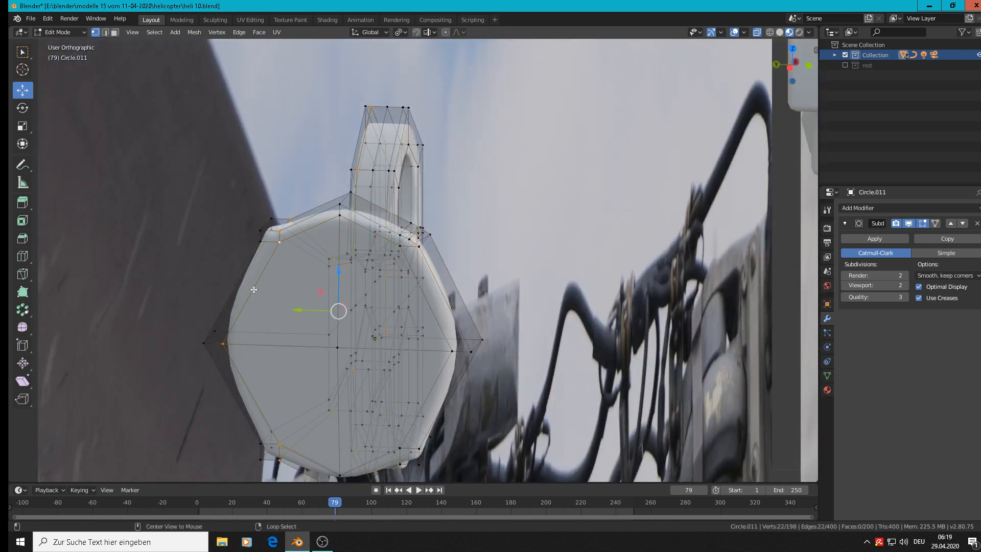
{"action": "key", "text": "alt+a"}
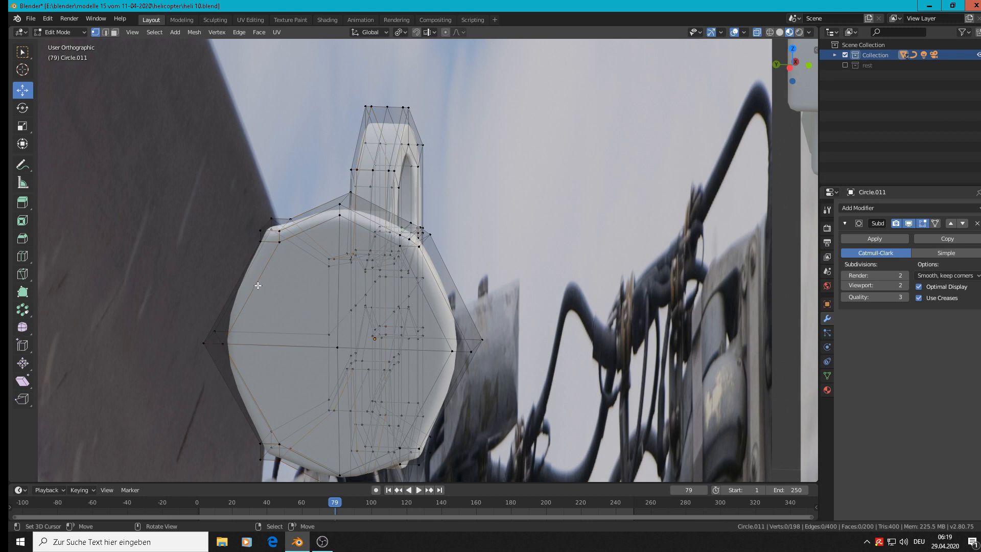
Dissolve the short edge at the tip of the flange's upper corner on the positive Y side
{"action": "scroll", "coordinate": [271, 230], "scroll_direction": "up", "scroll_amount": 2}
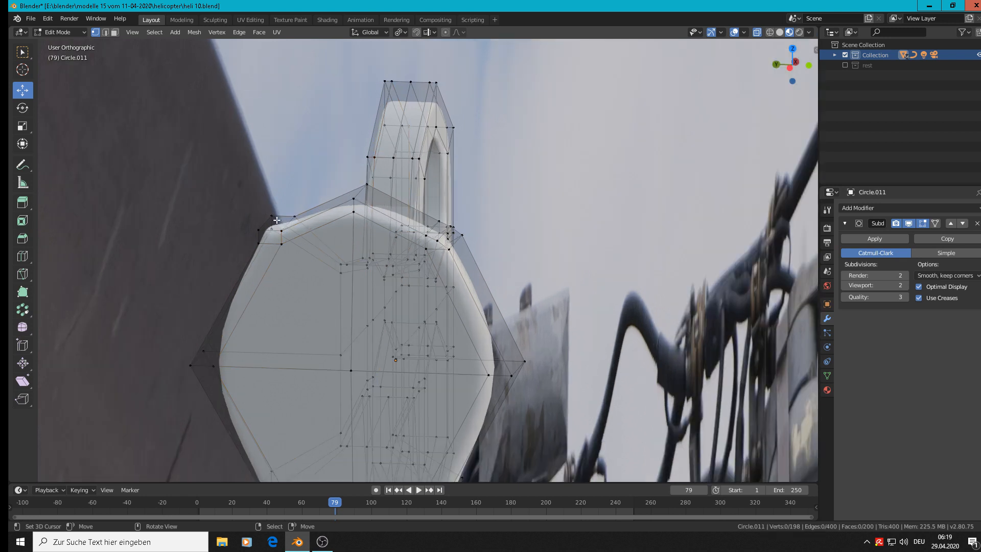
{"action": "left_click", "coordinate": [271, 215]}
{"action": "left_click", "coordinate": [261, 227], "text": "shift"}
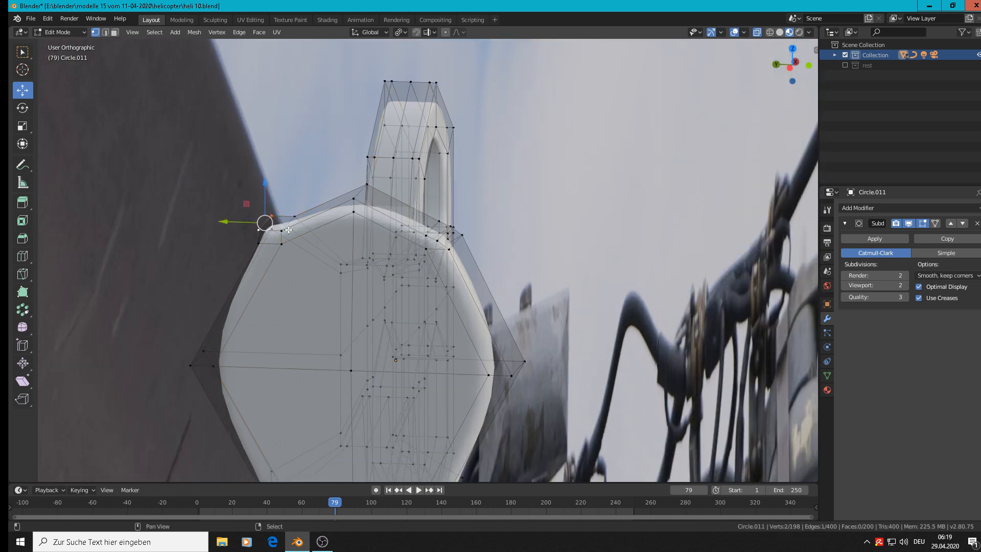
{"action": "key", "text": "x"}
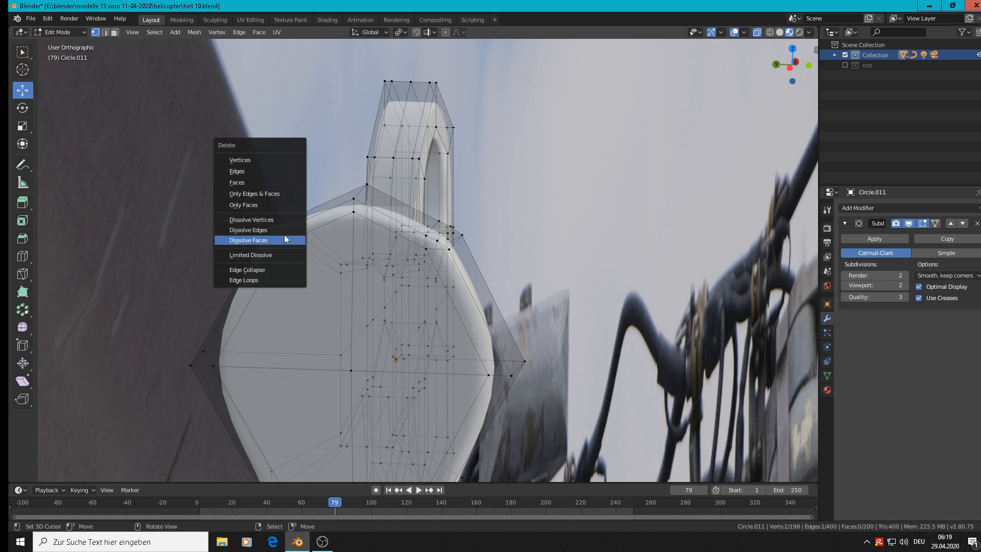
{"action": "left_click", "coordinate": [285, 231]}
Dissolve the leftover vertex at that upper corner and check the rounded outline
{"action": "scroll", "coordinate": [301, 241], "scroll_direction": "up", "scroll_amount": 1}
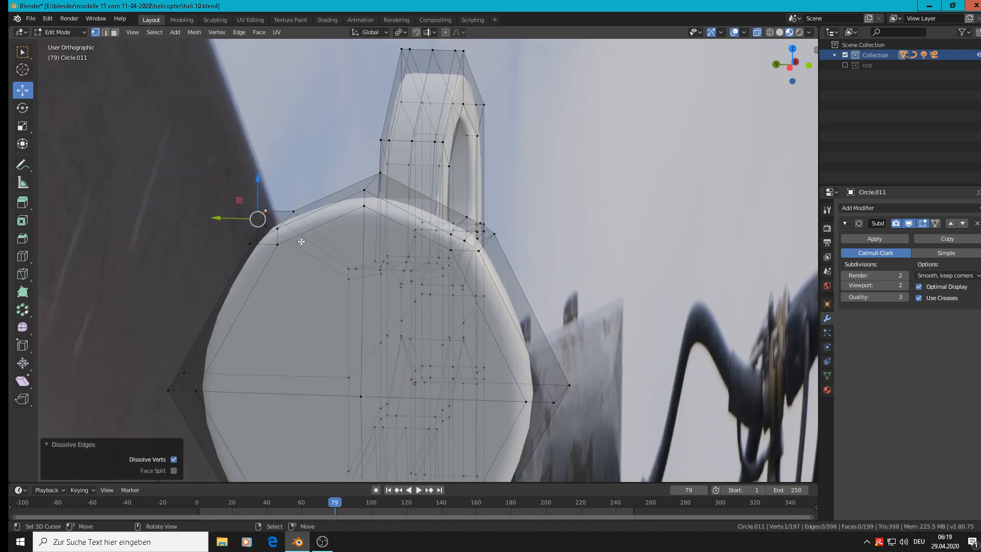
{"action": "key", "text": "x"}
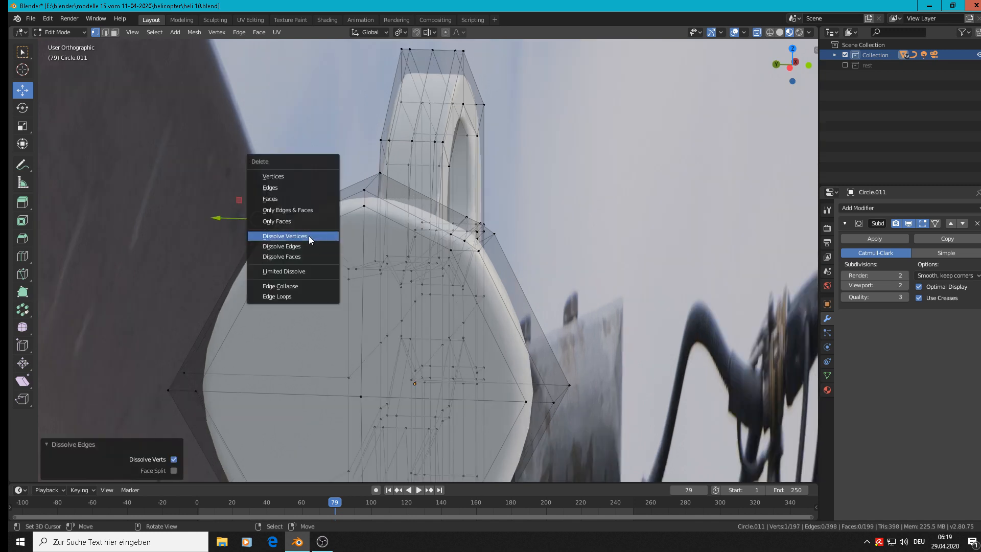
{"action": "left_click", "coordinate": [308, 235]}
{"action": "key", "text": "Tab"}
{"action": "key", "text": "Tab"}
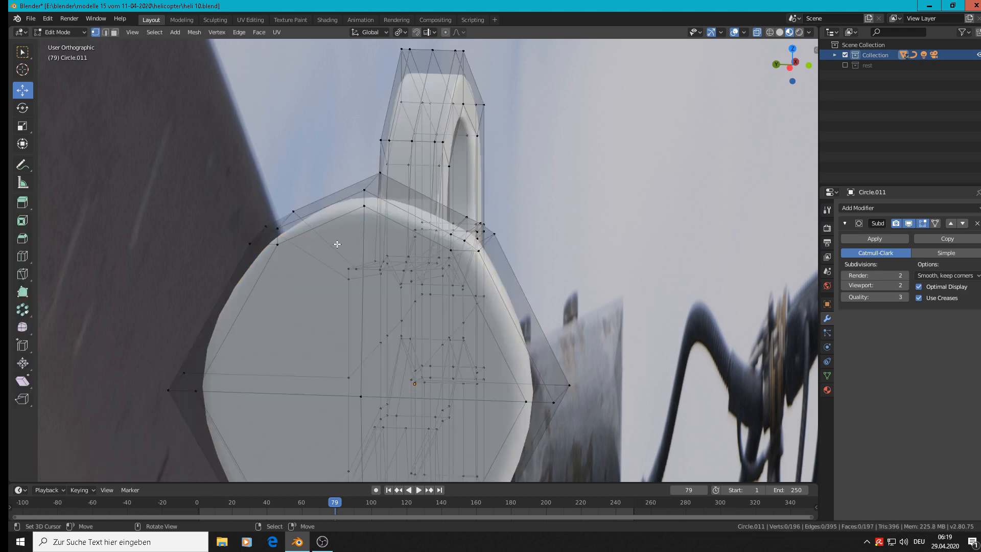
Dissolve the two outermost vertices of the flange's upper corner on the negative Y side
{"action": "mouse_move", "coordinate": [323, 251]}
{"action": "middle_mouse_down"}
{"action": "mouse_move", "coordinate": [349, 258]}
{"action": "mouse_move", "coordinate": [337, 254]}
{"action": "middle_mouse_up"}
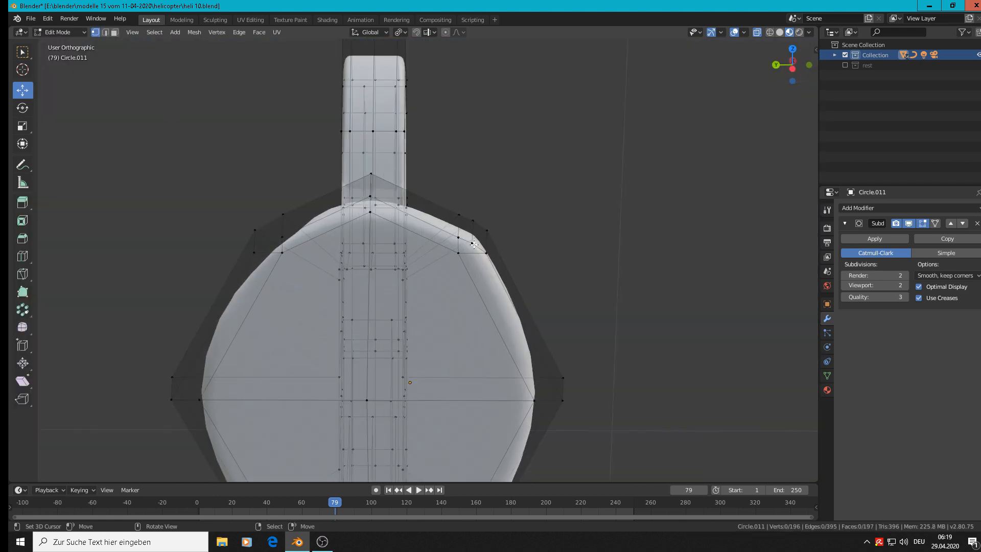
{"action": "left_click", "coordinate": [474, 244]}
{"action": "left_click", "coordinate": [472, 221], "text": "shift"}
{"action": "key", "text": "x"}
{"action": "left_click", "coordinate": [478, 220]}
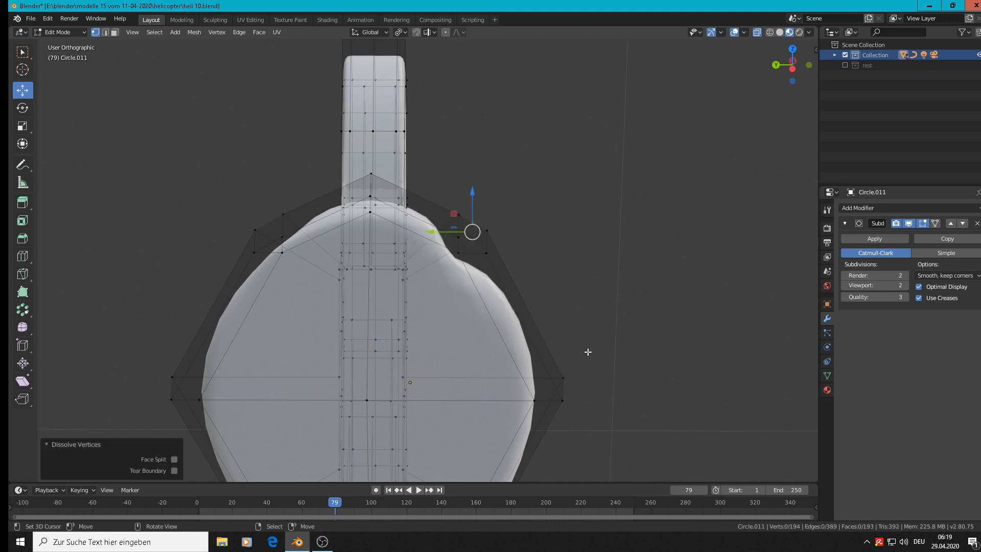
Dissolve the two outermost vertices of the flange's lower corner on the negative Y side
{"action": "middle_click_drag", "start_coordinate": [588, 352], "coordinate": [553, 209], "text": "shift"}
{"action": "left_click", "coordinate": [440, 403]}
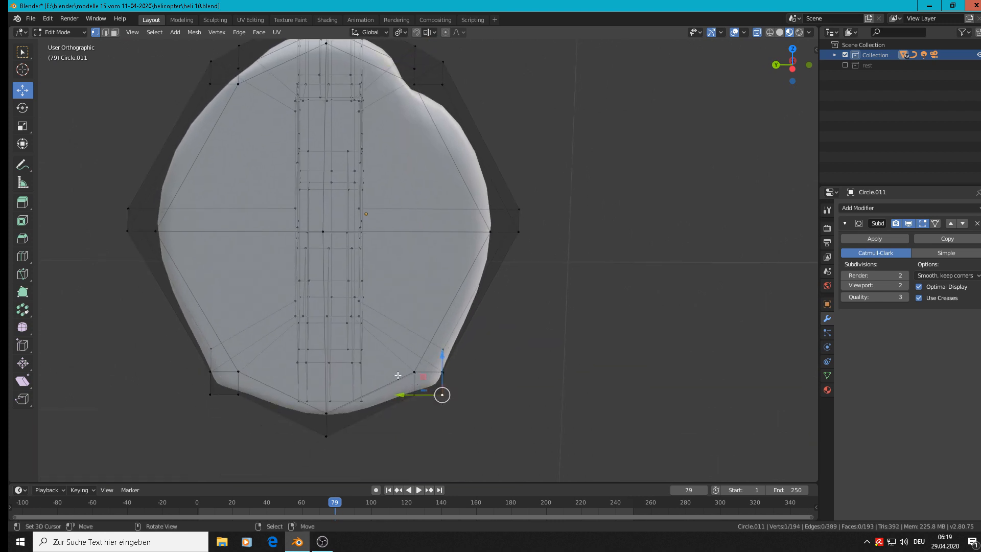
{"action": "middle_click_drag", "start_coordinate": [398, 375], "coordinate": [345, 353]}
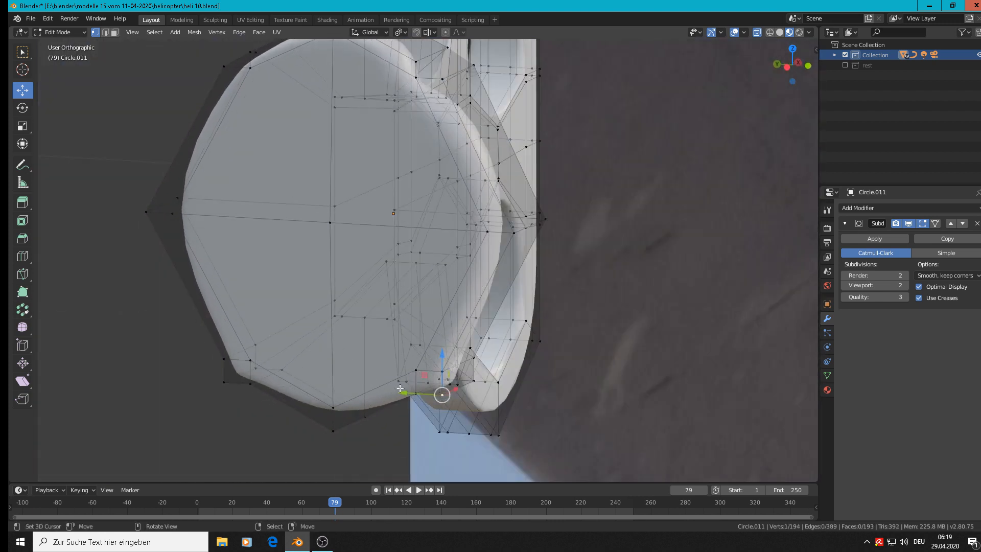
{"action": "left_click", "coordinate": [474, 381], "text": "shift"}
{"action": "key", "text": "x"}
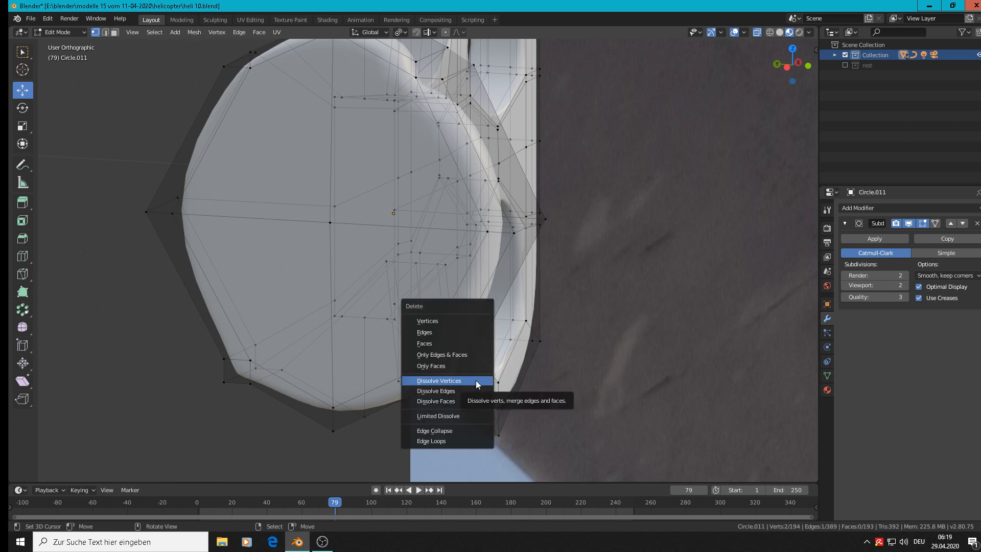
{"action": "left_click", "coordinate": [477, 380]}
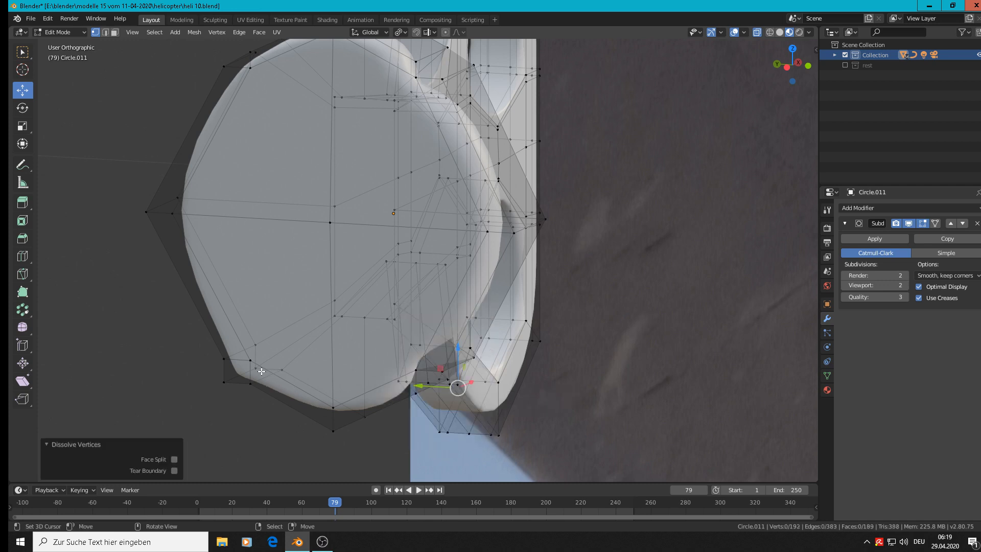
Delete the two outermost vertices of the flange's lower corner on the positive Y side
{"action": "left_click", "coordinate": [255, 368]}
{"action": "left_click", "coordinate": [224, 382], "text": "shift"}
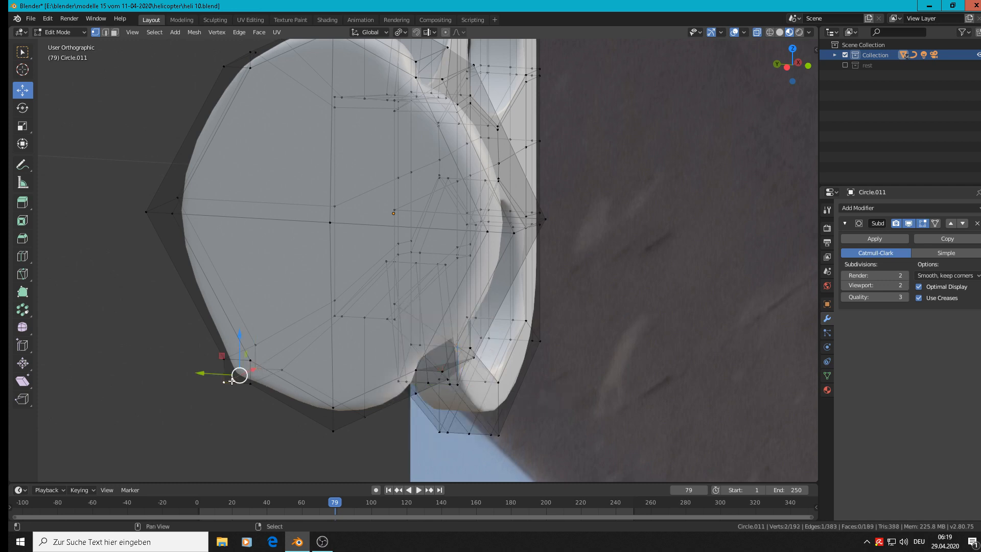
{"action": "key", "text": "x"}
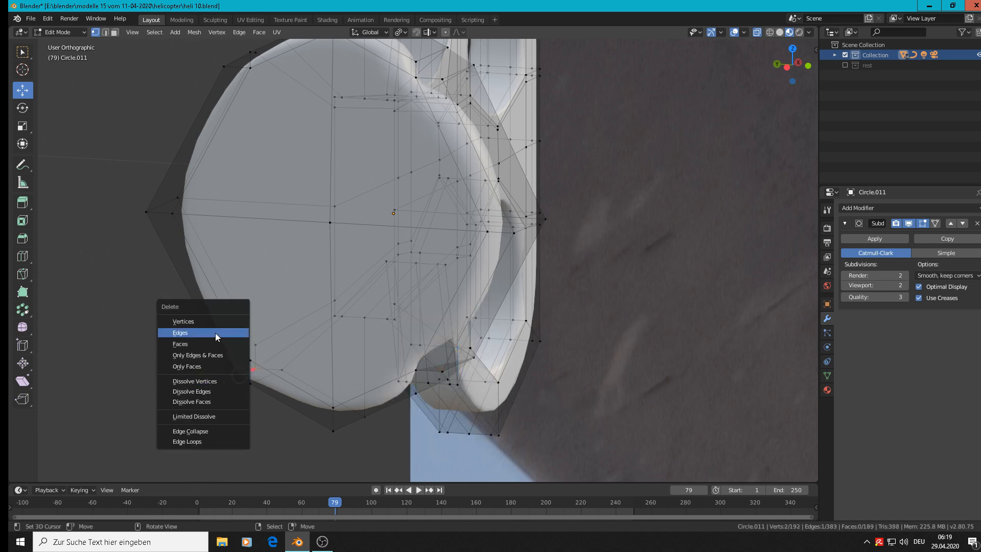
{"action": "left_click", "coordinate": [211, 321]}
Fill the triangular gap at the flange's lower negative Y corner with a three-vertex face
{"action": "middle_click_drag", "start_coordinate": [210, 321], "coordinate": [234, 284]}
{"action": "scroll", "coordinate": [332, 335], "scroll_direction": "up", "scroll_amount": 3}
{"action": "middle_click_drag", "start_coordinate": [335, 336], "coordinate": [364, 371]}
{"action": "scroll", "coordinate": [364, 371], "scroll_direction": "up", "scroll_amount": 4}
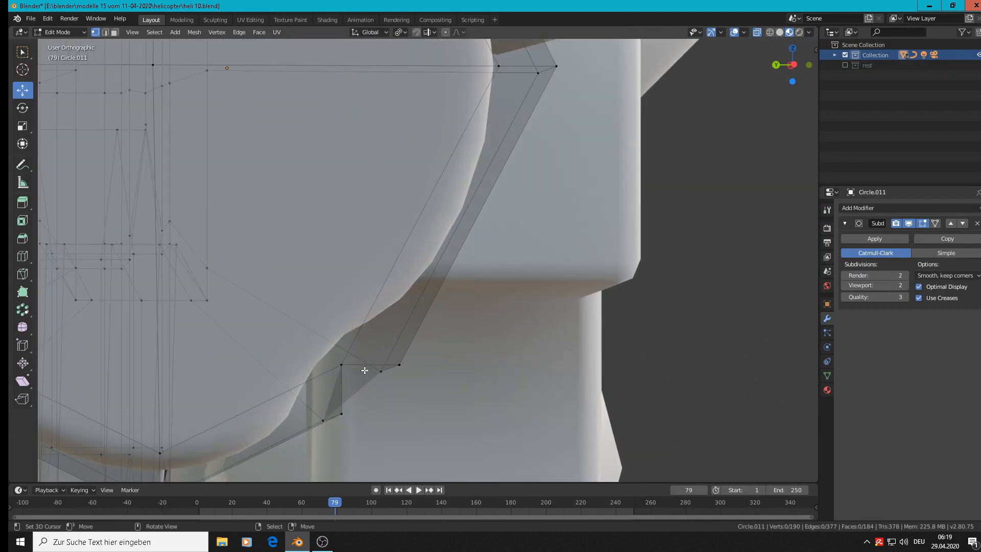
{"action": "left_click", "coordinate": [373, 300]}
{"action": "left_click", "coordinate": [371, 351], "text": "shift"}
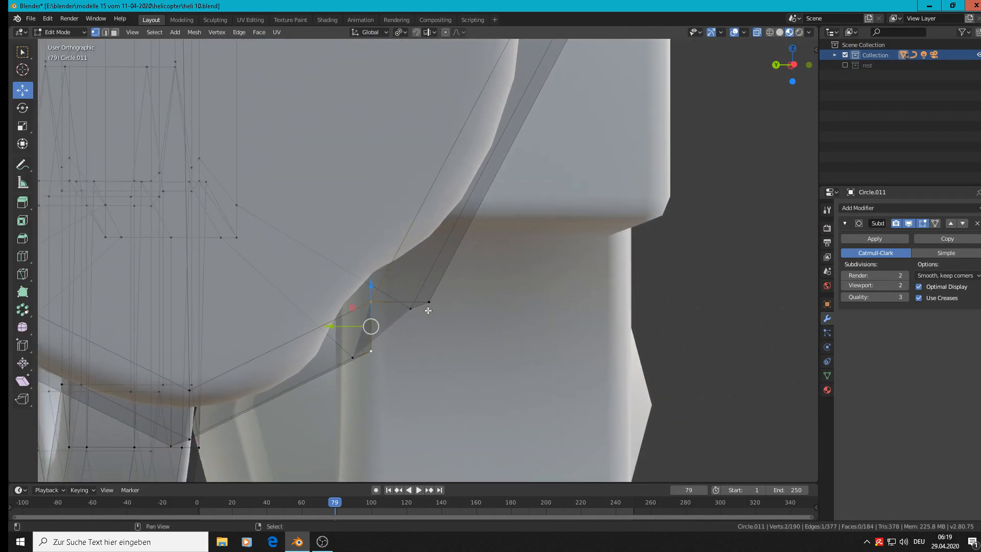
{"action": "left_click", "coordinate": [429, 302], "text": "shift"}
{"action": "key", "text": "f"}
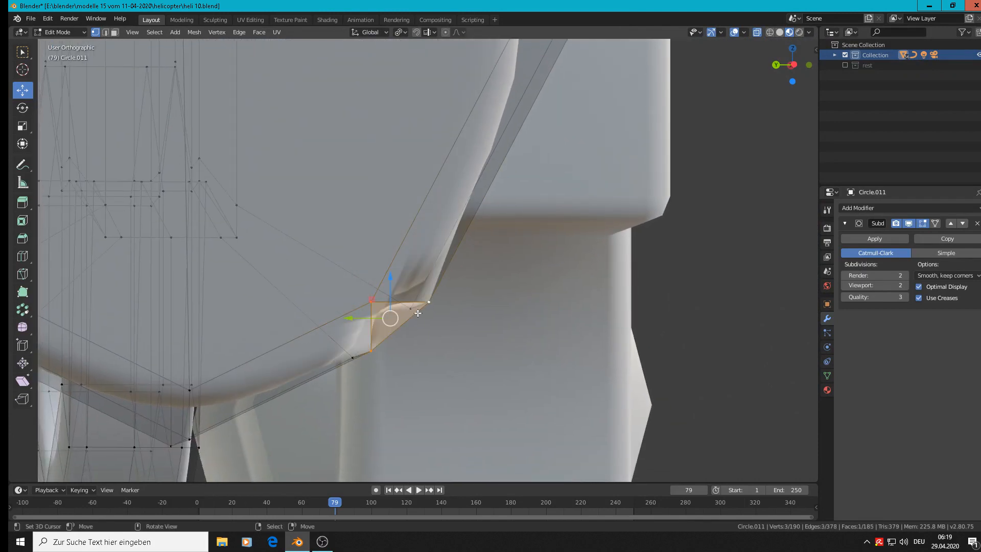
Close the rim gap at the flange's lower negative Y corner with a four-vertex face
{"action": "middle_click_drag", "start_coordinate": [418, 312], "coordinate": [397, 320]}
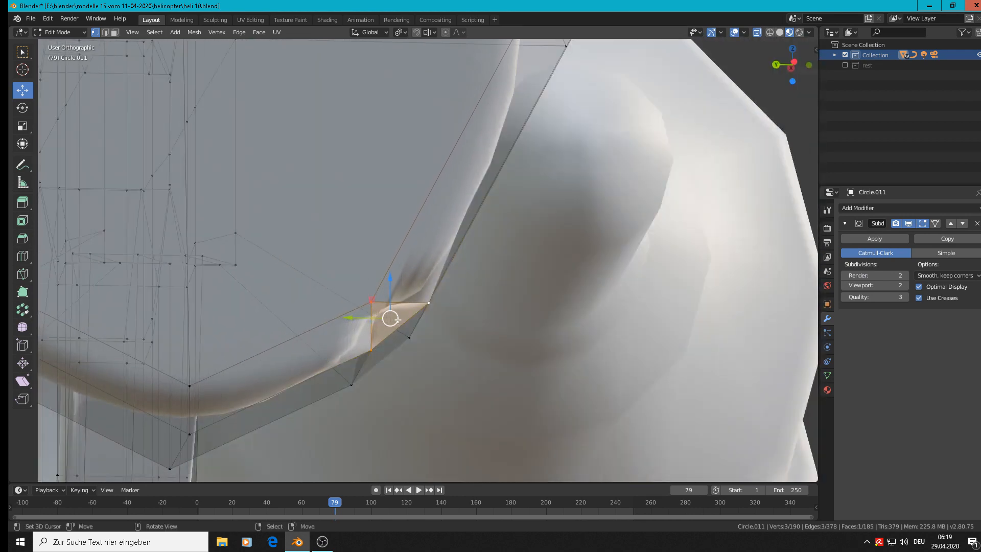
{"action": "left_click", "coordinate": [425, 304]}
{"action": "left_click", "coordinate": [376, 384], "text": "shift"}
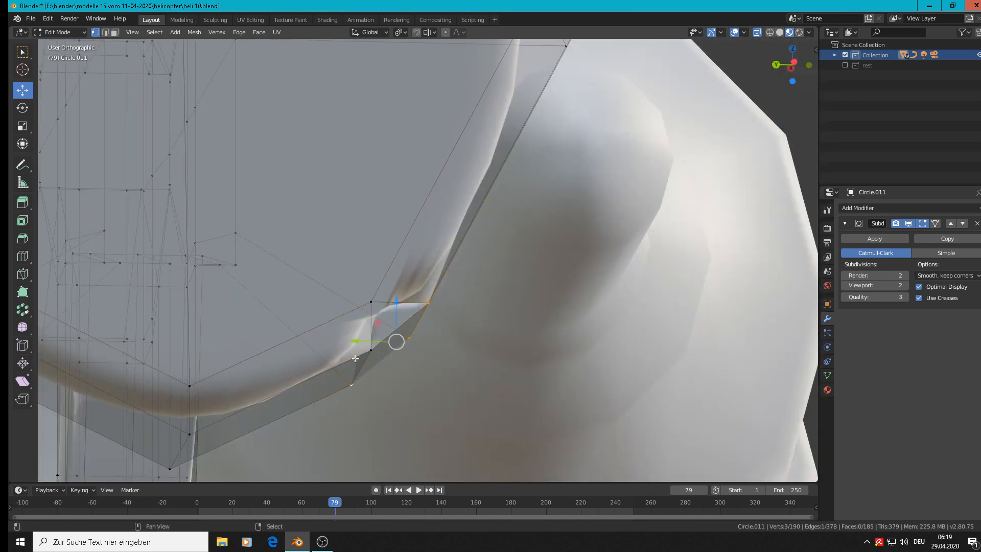
{"action": "key", "text": "f"}
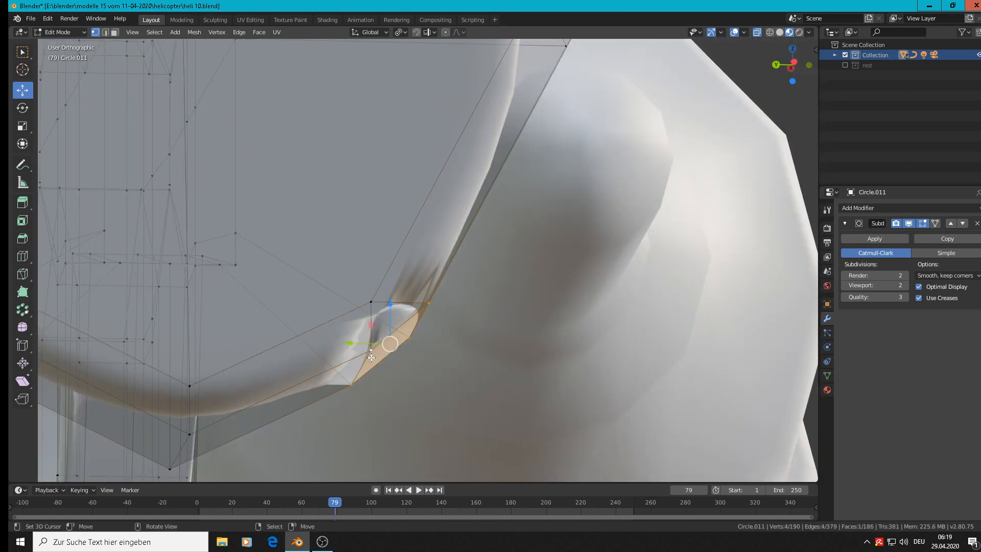
{"action": "scroll", "coordinate": [353, 352], "scroll_direction": "down", "scroll_amount": 6}
{"action": "middle_click_drag", "start_coordinate": [334, 323], "coordinate": [407, 287]}
{"action": "scroll", "coordinate": [280, 336], "scroll_direction": "up", "scroll_amount": 2}
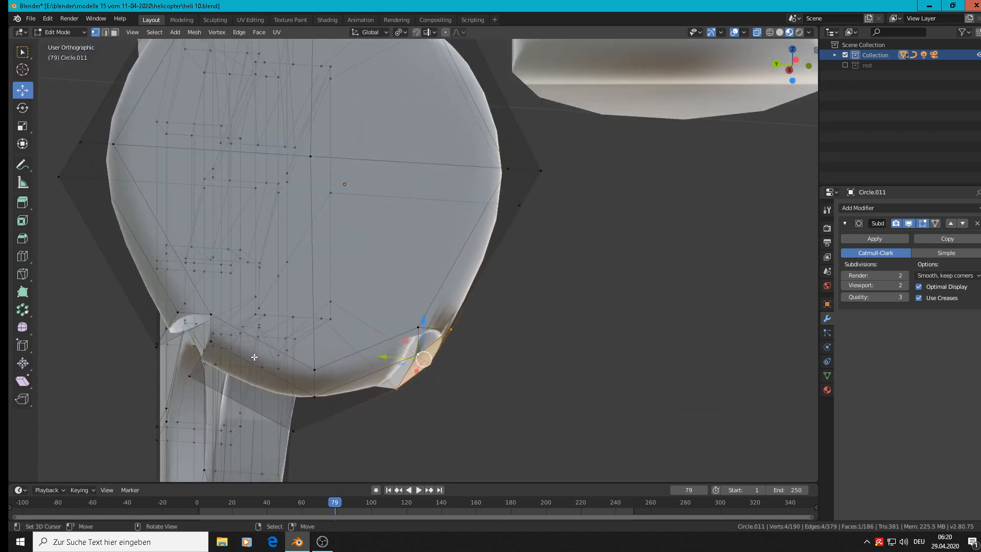
{"action": "middle_click_drag", "start_coordinate": [218, 398], "coordinate": [164, 332]}
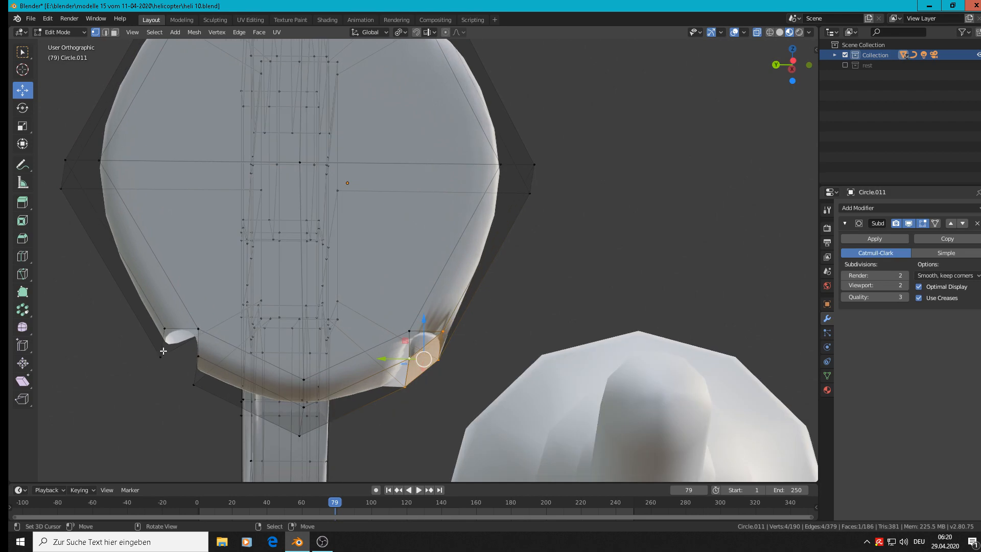
{"action": "right_click", "coordinate": [164, 327]}
Delete all vertices on the flange's outer side, keeping only the thin disc where the arm attaches
{"action": "scroll", "coordinate": [245, 326], "scroll_direction": "down", "scroll_amount": 6}
{"action": "middle_click_drag", "start_coordinate": [325, 297], "coordinate": [245, 313]}
{"action": "key", "text": "alt+a"}
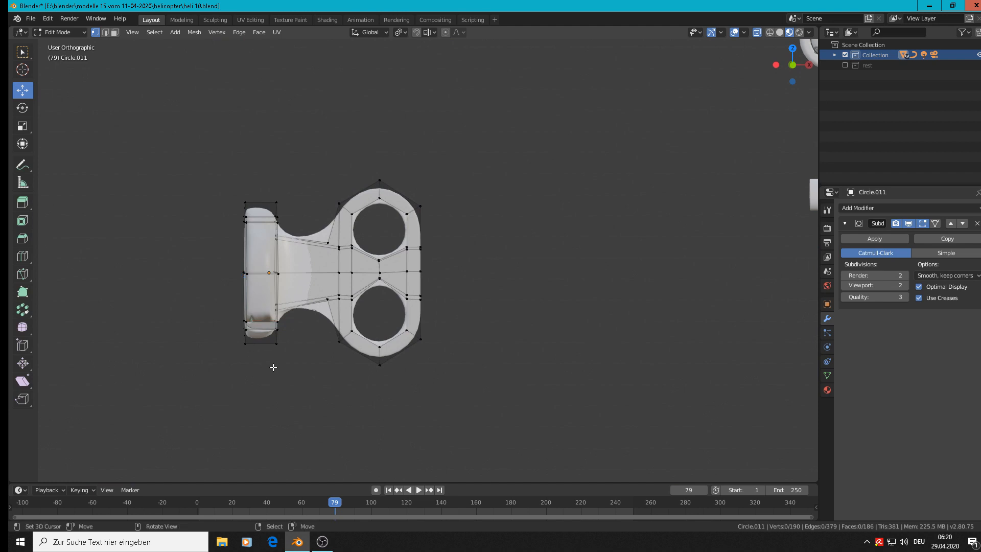
{"action": "key", "text": "b"}
{"action": "left_click_drag", "start_coordinate": [262, 357], "coordinate": [200, 149]}
{"action": "key", "text": "x"}
{"action": "left_click", "coordinate": [199, 151]}
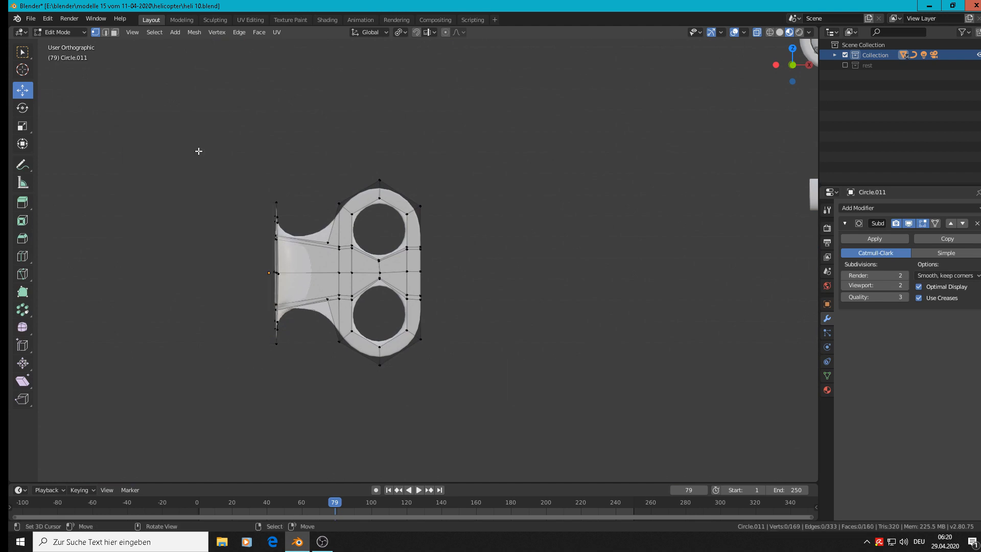
Fill the open gap at the remaining disc's upper negative Y corner with a face
{"action": "middle_click_drag", "start_coordinate": [256, 230], "coordinate": [219, 237]}
{"action": "scroll", "coordinate": [220, 236], "scroll_direction": "up", "scroll_amount": 6}
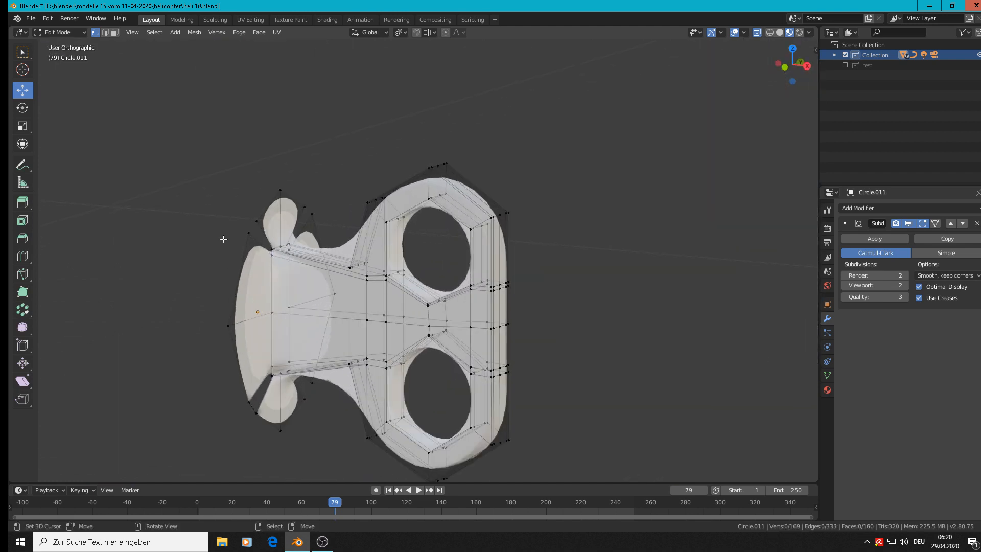
{"action": "scroll", "coordinate": [295, 230], "scroll_direction": "up", "scroll_amount": 1}
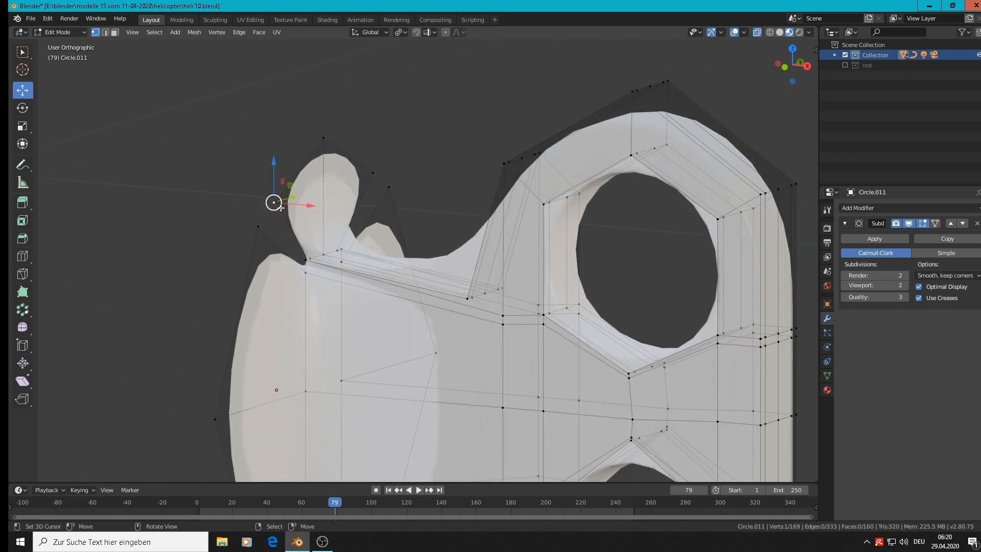
{"action": "left_click", "coordinate": [258, 227], "text": "shift"}
{"action": "left_click", "coordinate": [307, 261], "text": "shift"}
{"action": "left_click", "coordinate": [316, 254], "text": "shift"}
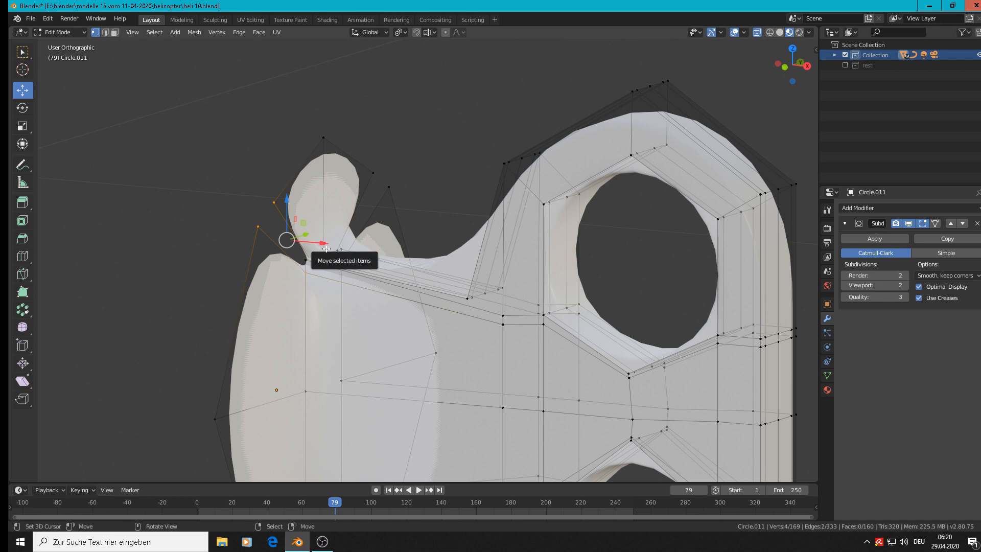
{"action": "key", "text": "f"}
Fill the gap at the disc's upper positive Y corner with a five-vertex face
{"action": "right_click", "coordinate": [375, 176]}
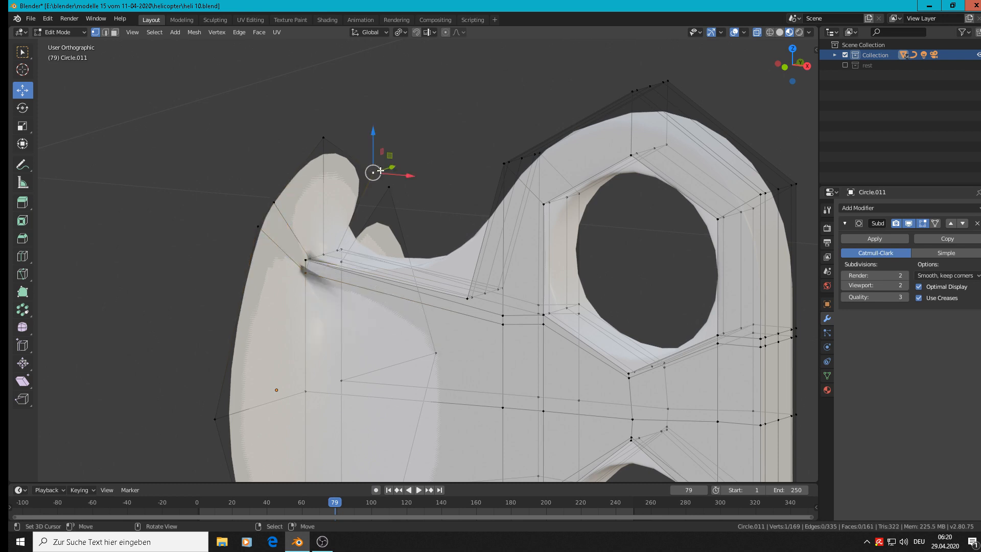
{"action": "left_click", "coordinate": [341, 251], "text": "shift"}
{"action": "left_click", "coordinate": [341, 262], "text": "shift"}
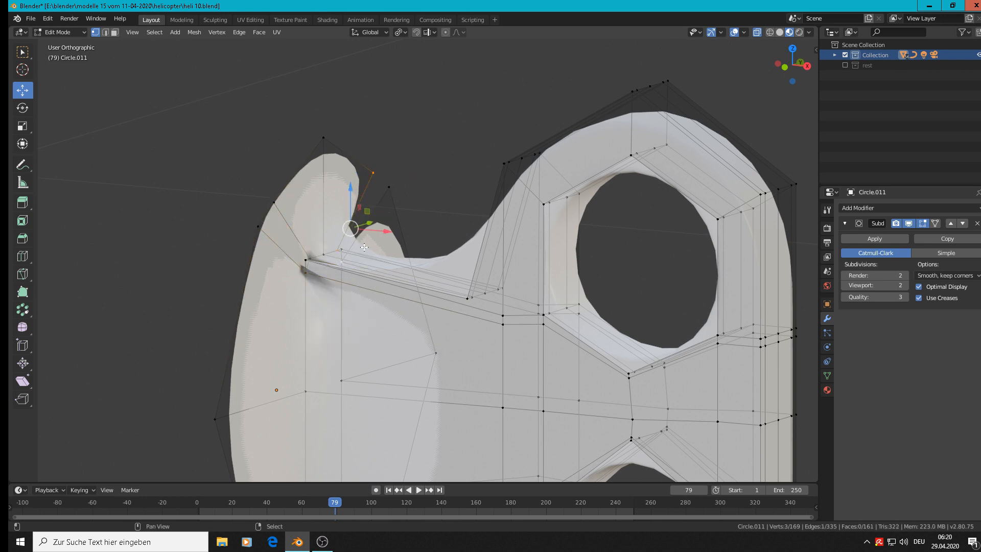
{"action": "right_click", "coordinate": [390, 187], "text": "shift"}
{"action": "scroll", "coordinate": [352, 248], "scroll_direction": "up", "scroll_amount": 3}
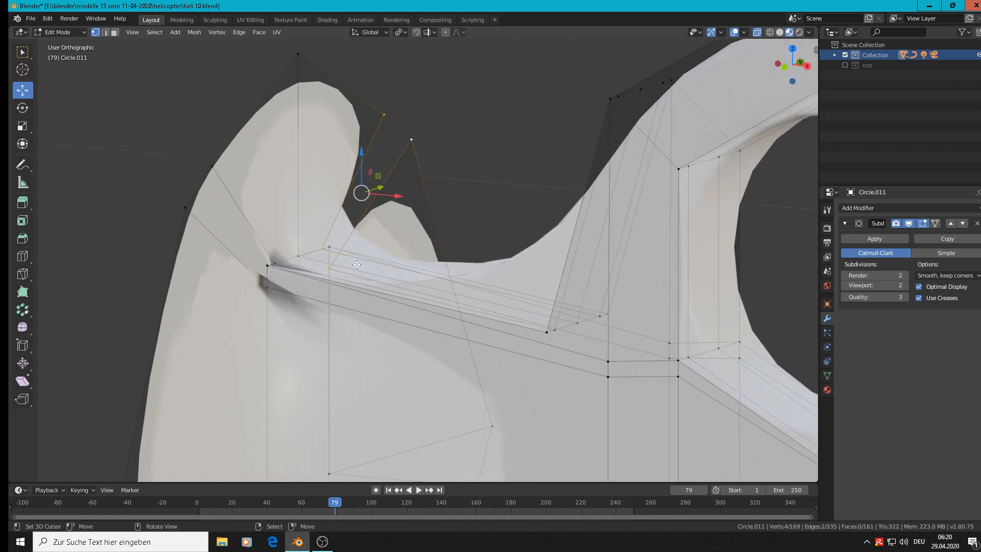
{"action": "middle_click_drag", "start_coordinate": [352, 268], "coordinate": [316, 289]}
{"action": "right_click", "coordinate": [321, 254], "text": "shift"}
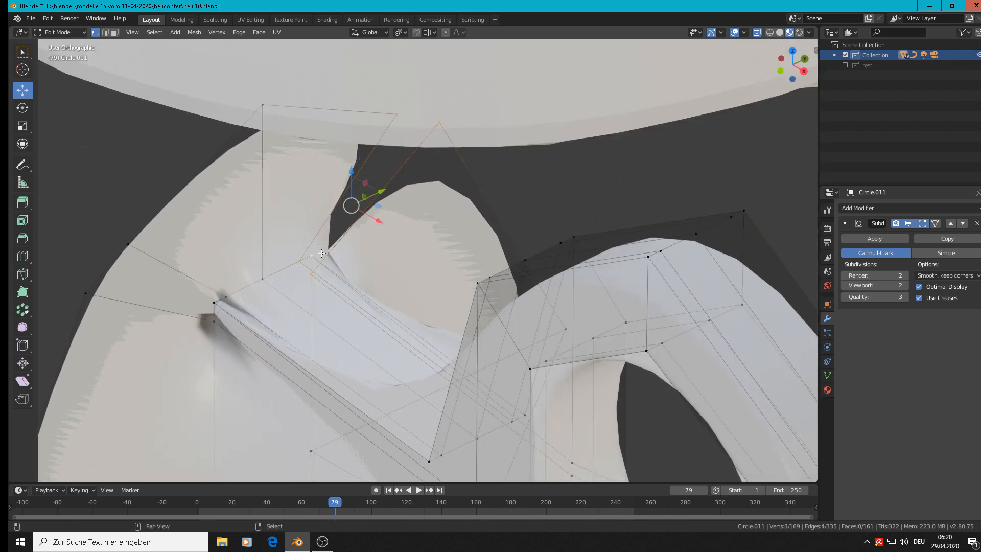
{"action": "scroll", "coordinate": [322, 253], "scroll_direction": "down", "scroll_amount": 2}
{"action": "key", "text": "f"}
{"action": "scroll", "coordinate": [322, 253], "scroll_direction": "down", "scroll_amount": 2}
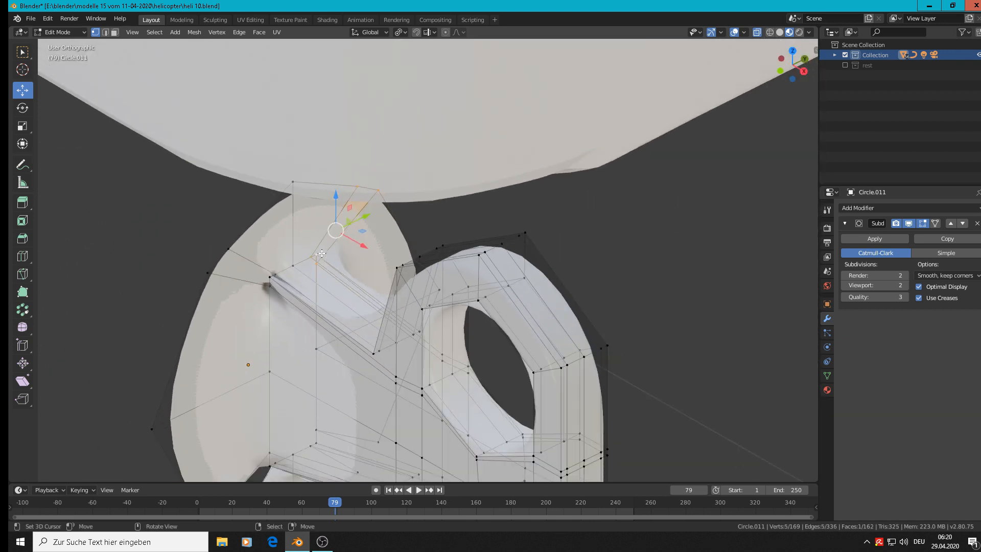
Fill the gap at the disc's lower negative Y corner with a five-vertex face
{"action": "scroll", "coordinate": [361, 316], "scroll_direction": "up", "scroll_amount": 5}
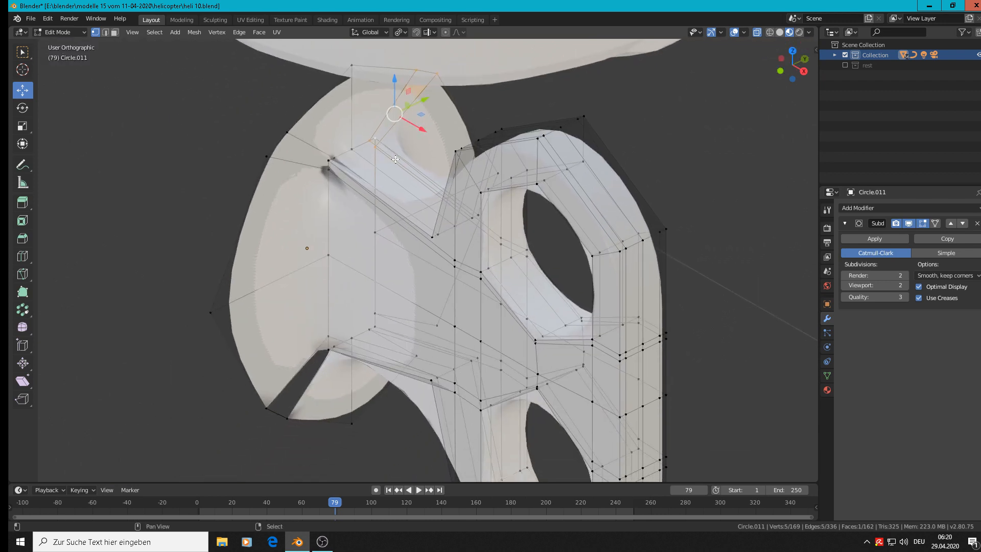
{"action": "middle_click_drag", "start_coordinate": [360, 316], "coordinate": [414, 189], "text": "shift"}
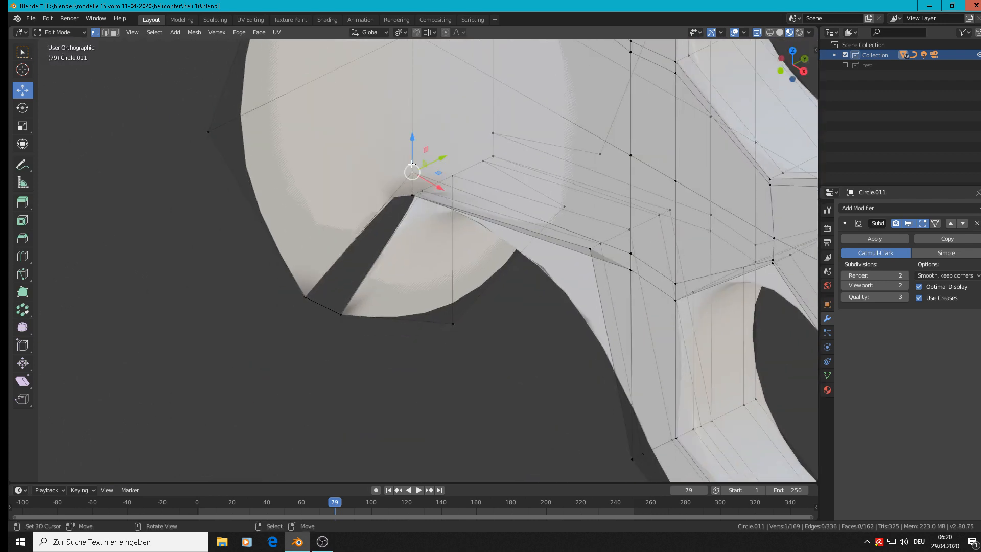
{"action": "right_click", "coordinate": [409, 199], "text": "shift"}
{"action": "right_click", "coordinate": [421, 192], "text": "shift"}
{"action": "right_click", "coordinate": [343, 313], "text": "shift"}
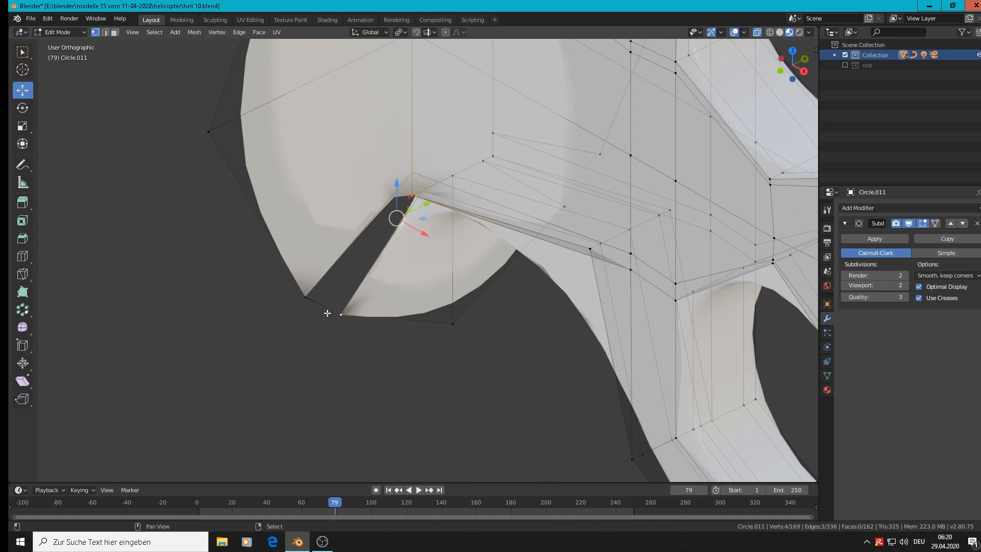
{"action": "right_click", "coordinate": [307, 297], "text": "shift"}
{"action": "key", "text": "f"}
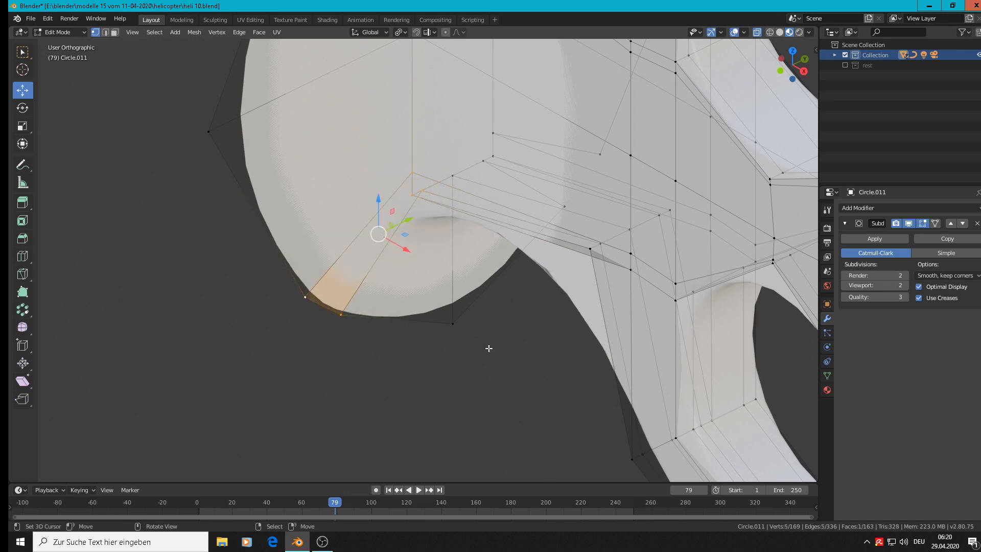
Fill the last gap, at the disc's lower positive Y corner, with a face
{"action": "middle_click_drag", "start_coordinate": [489, 348], "coordinate": [506, 244]}
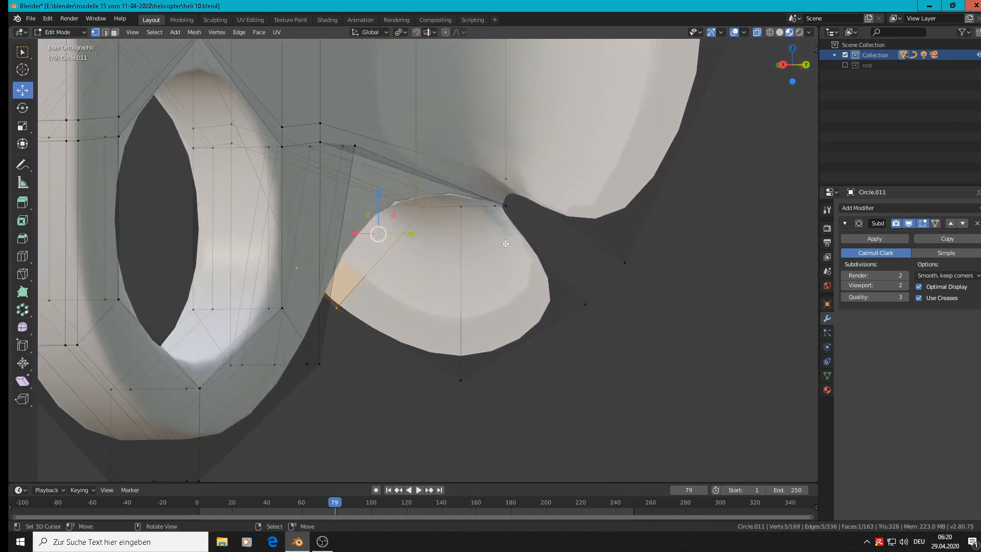
{"action": "right_click", "coordinate": [506, 179]}
{"action": "right_click", "coordinate": [504, 207], "text": "shift"}
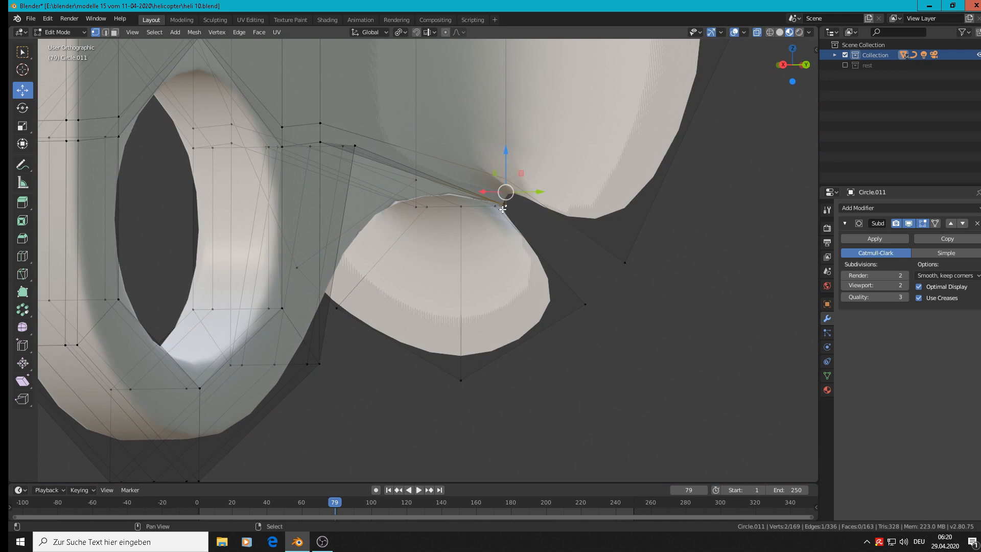
{"action": "right_click", "coordinate": [586, 304], "text": "shift"}
{"action": "right_click", "coordinate": [625, 263], "text": "shift"}
{"action": "key", "text": "f"}
{"action": "scroll", "coordinate": [621, 263], "scroll_direction": "down", "scroll_amount": 5}
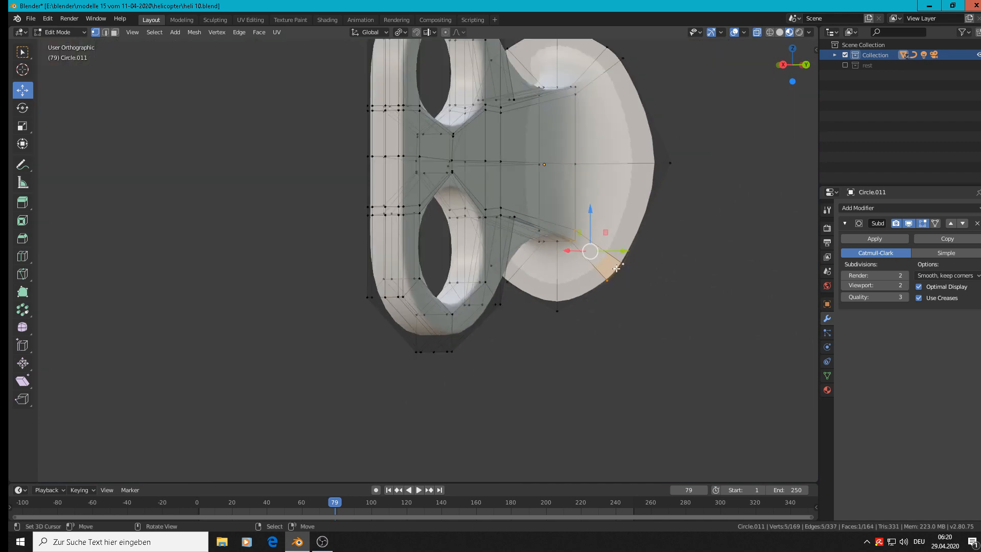
Relax the outer edge loop of the bracket's end disc so its vertices are evenly spaced
{"action": "scroll", "coordinate": [616, 268], "scroll_direction": "down", "scroll_amount": 3}
{"action": "middle_click_drag", "start_coordinate": [616, 268], "coordinate": [536, 174]}
{"action": "scroll", "coordinate": [533, 172], "scroll_direction": "up", "scroll_amount": 2}
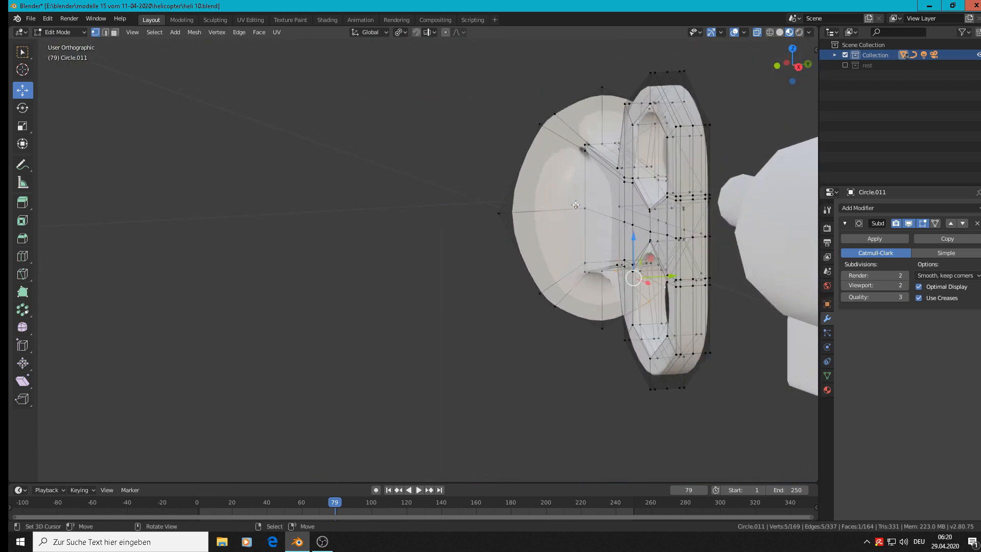
{"action": "right_click", "coordinate": [533, 173], "text": "alt"}
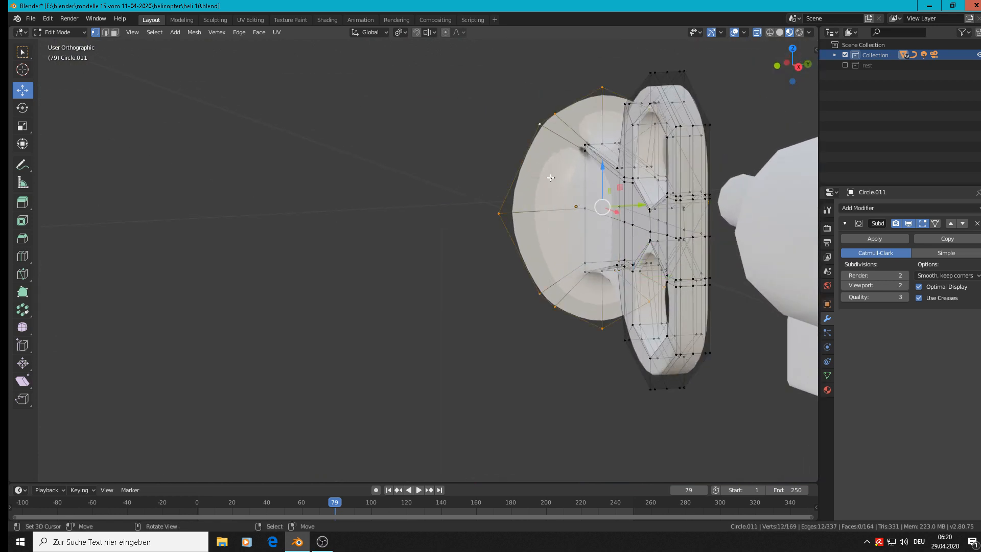
{"action": "key", "text": "F3"}
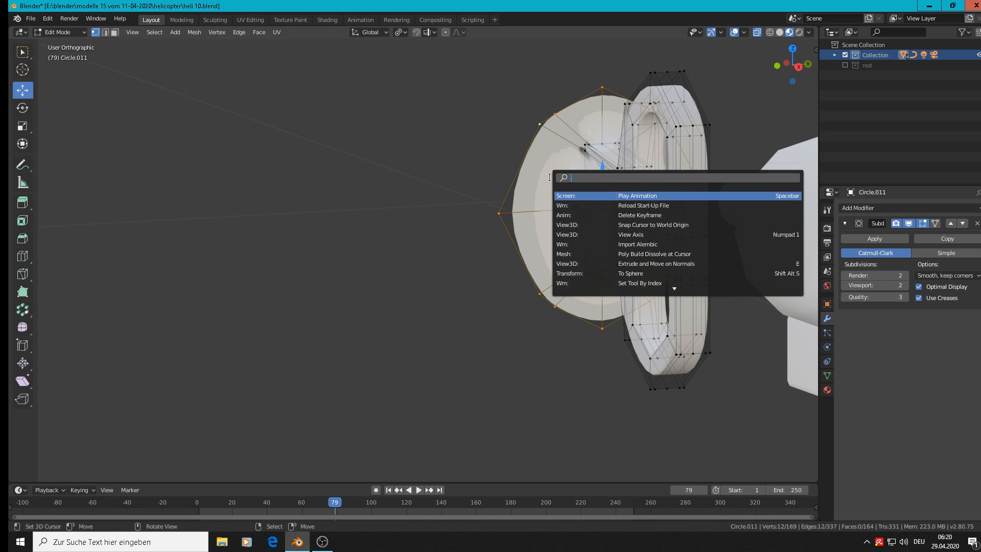
{"action": "type", "text": "rely"}
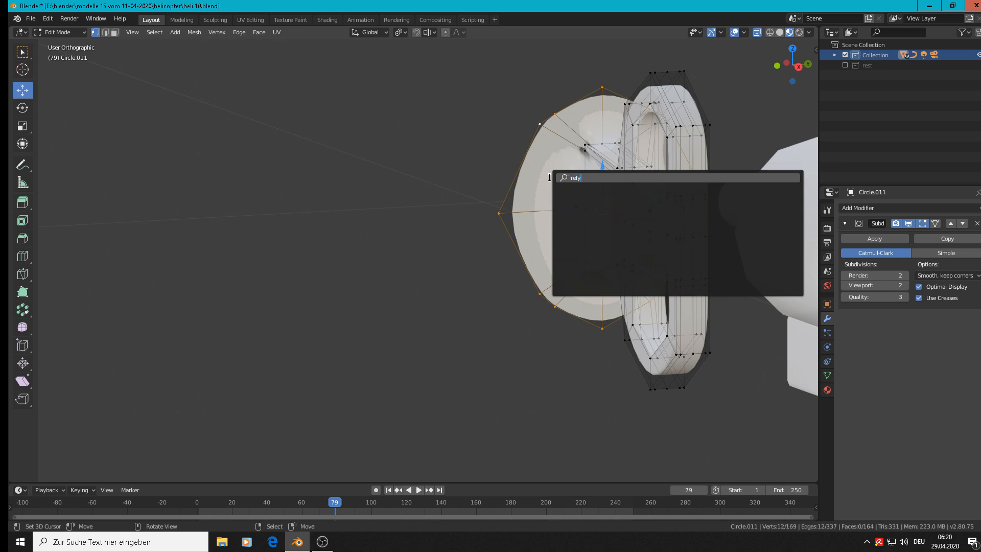
{"action": "key", "text": "BackSpace"}
{"action": "key", "text": "BackSpace"}
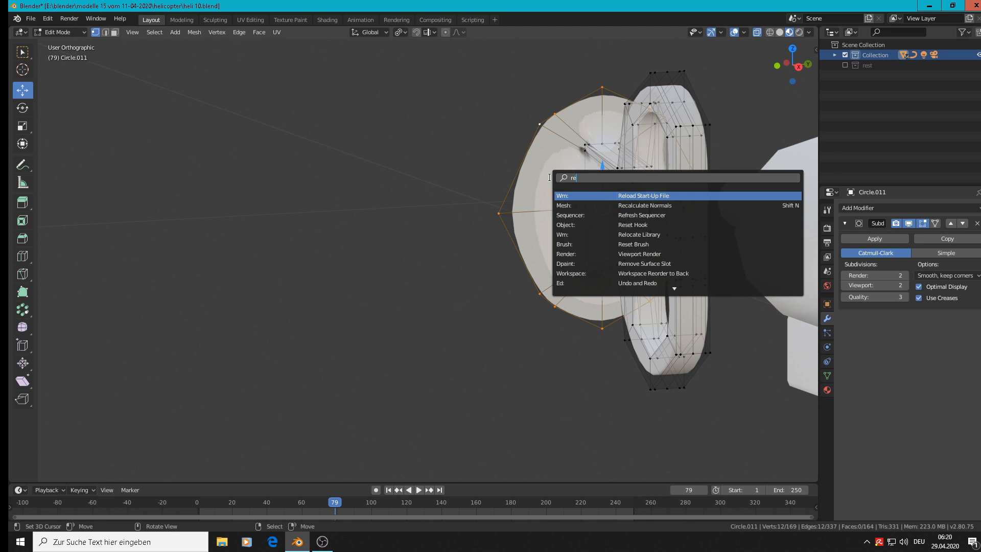
{"action": "type", "text": "la"}
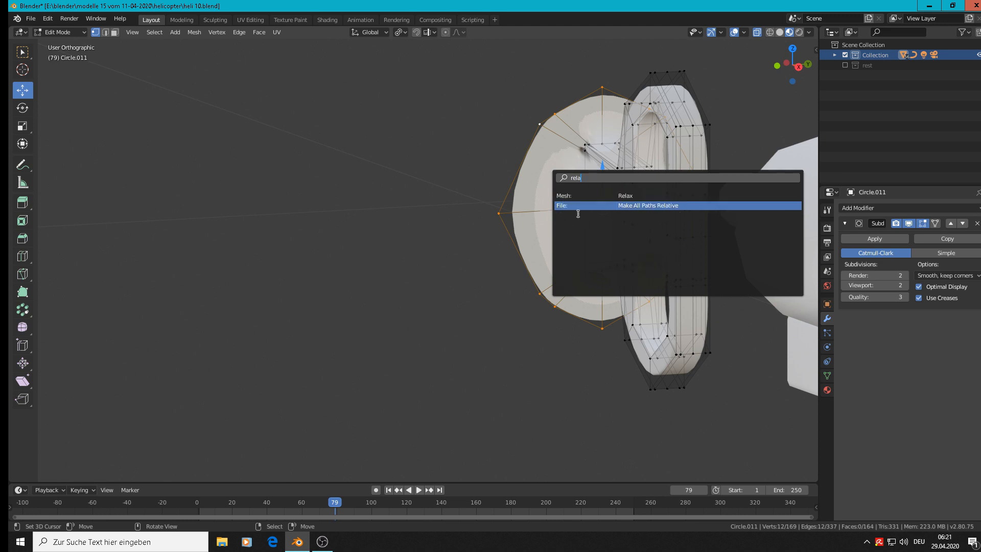
{"action": "left_click", "coordinate": [611, 194]}
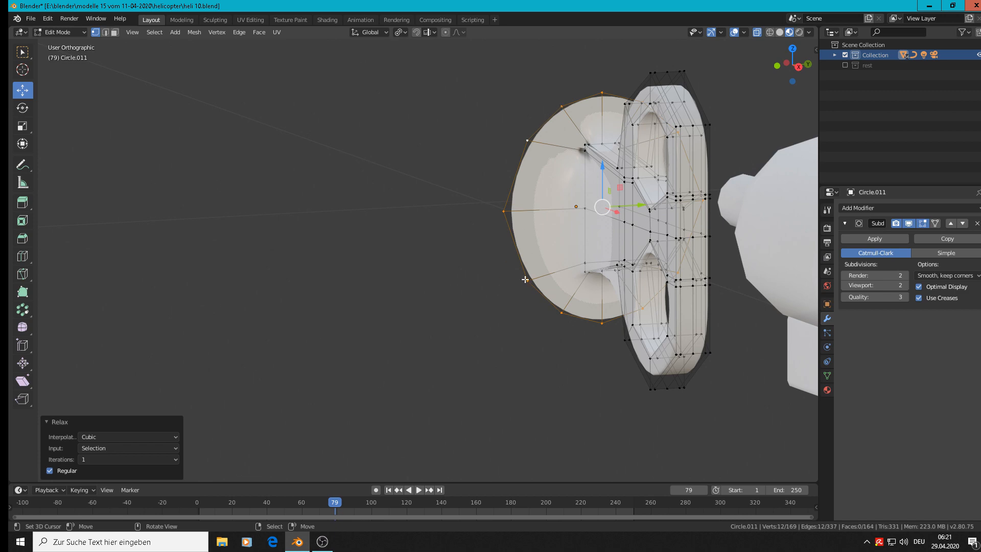
Set the Relax operation on the disc's outer edge loop to 5 iterations
{"action": "middle_click_drag", "start_coordinate": [525, 280], "coordinate": [452, 260]}
{"action": "left_click", "coordinate": [175, 462]}
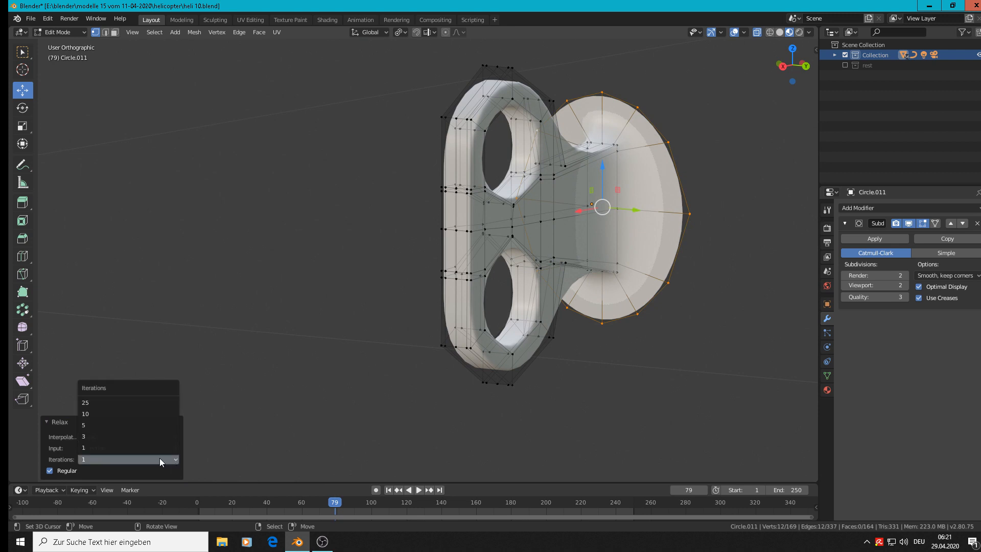
{"action": "left_click", "coordinate": [152, 428]}
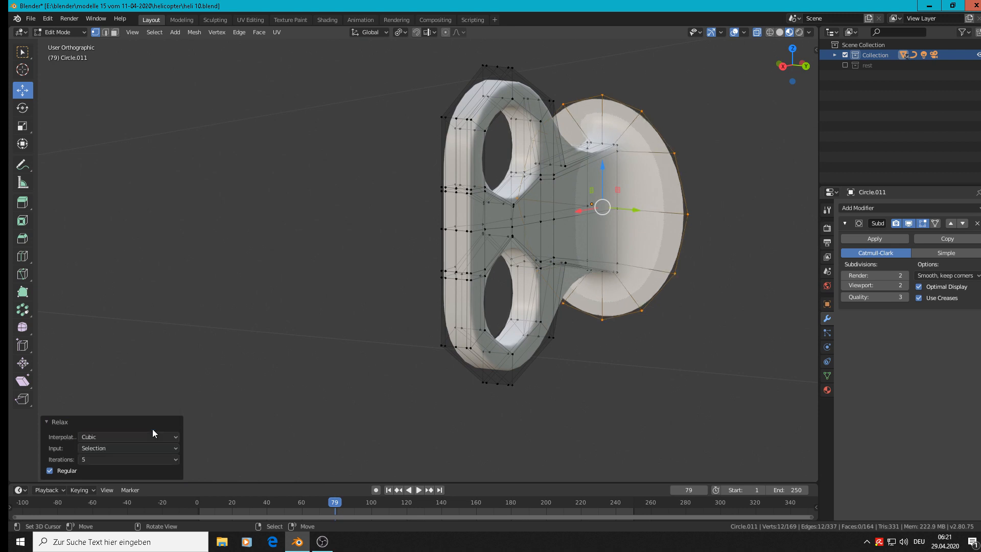
Extrude the disc's outer edge loop about 0.0185 m in the negative X direction, away from the two holes
{"action": "middle_click_drag", "start_coordinate": [667, 190], "coordinate": [857, 197]}
{"action": "middle_click_drag", "start_coordinate": [697, 242], "coordinate": [724, 271]}
{"action": "middle_click_drag", "start_coordinate": [805, 274], "coordinate": [667, 271]}
{"action": "key", "text": "e"}
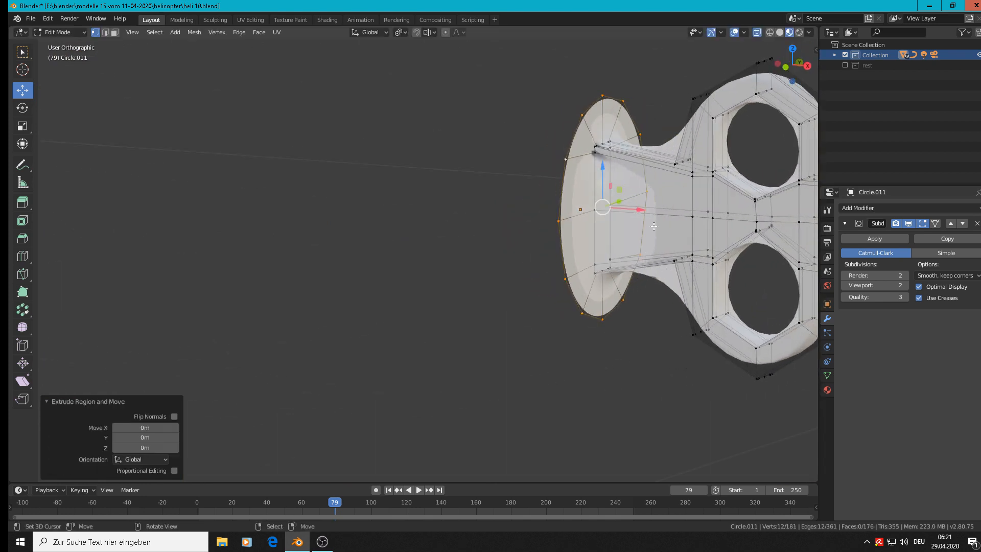
{"action": "key", "text": "x"}
{"action": "left_click", "coordinate": [593, 208]}
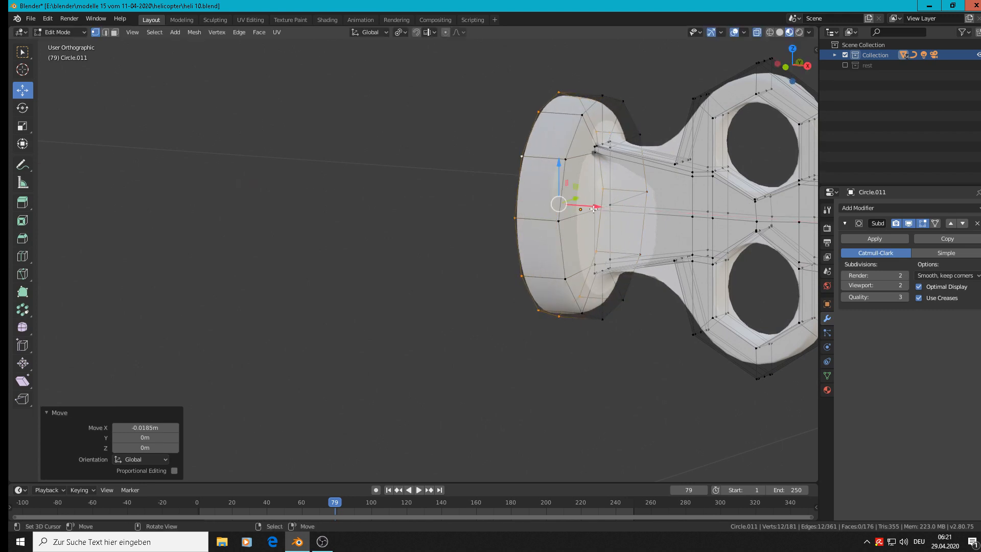
Add an edge loop around the disc's rim and slide it close to the edge facing the bracket's neck
{"action": "middle_click_drag", "start_coordinate": [593, 209], "coordinate": [622, 191]}
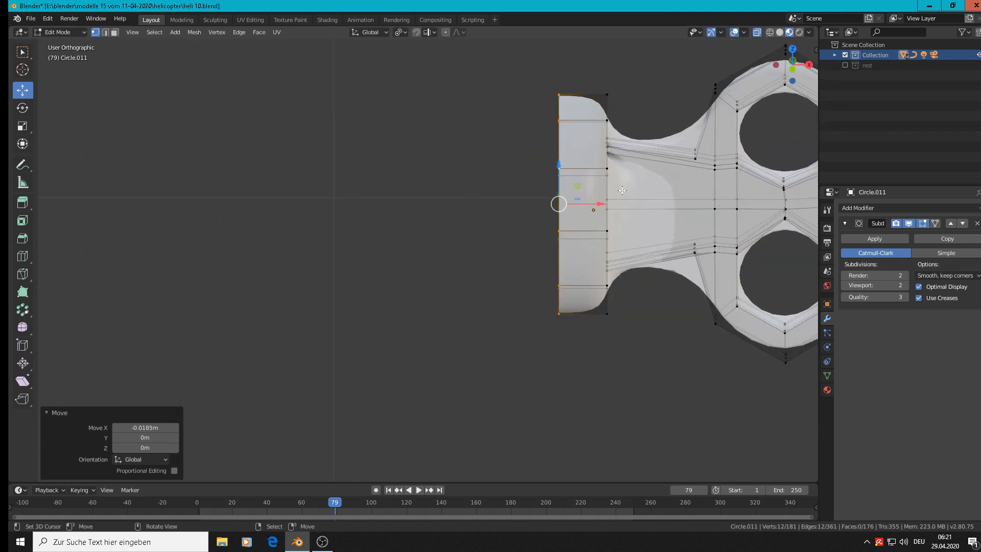
{"action": "key", "text": "ctrl+r"}
{"action": "left_click", "coordinate": [591, 117]}
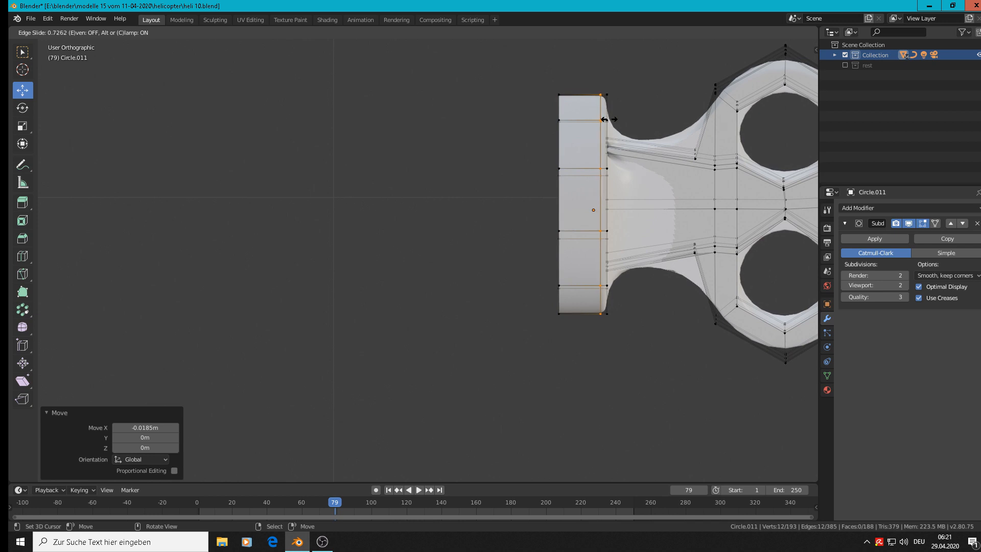
{"action": "left_click", "coordinate": [605, 118]}
Examine the shading and mesh topology where the bracket's neck meets the disc, in object mode and edit mode
{"action": "key", "text": "Tab"}
{"action": "scroll", "coordinate": [665, 217], "scroll_direction": "down", "scroll_amount": 6}
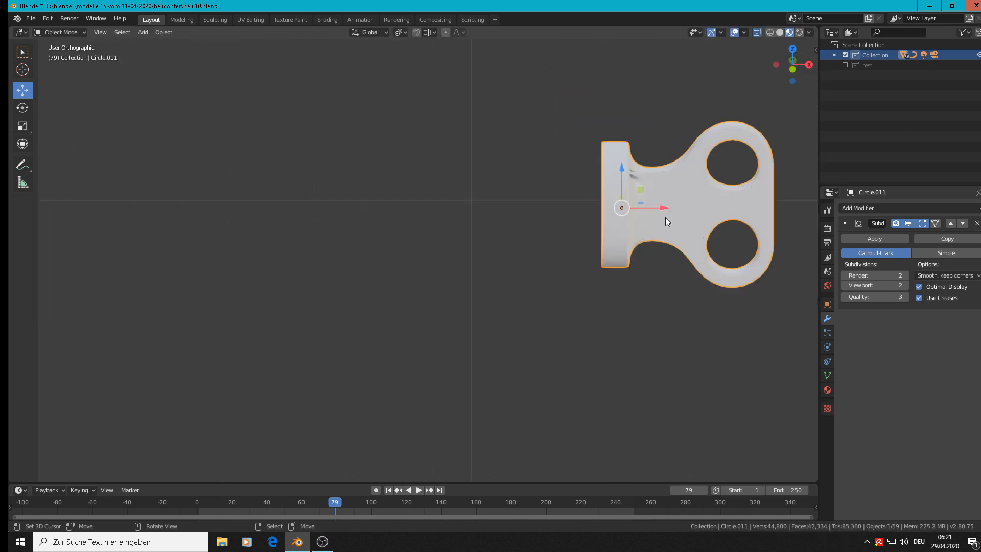
{"action": "middle_click_drag", "start_coordinate": [679, 238], "coordinate": [596, 256]}
{"action": "scroll", "coordinate": [669, 191], "scroll_direction": "up", "scroll_amount": 5}
{"action": "scroll", "coordinate": [681, 185], "scroll_direction": "up", "scroll_amount": 4}
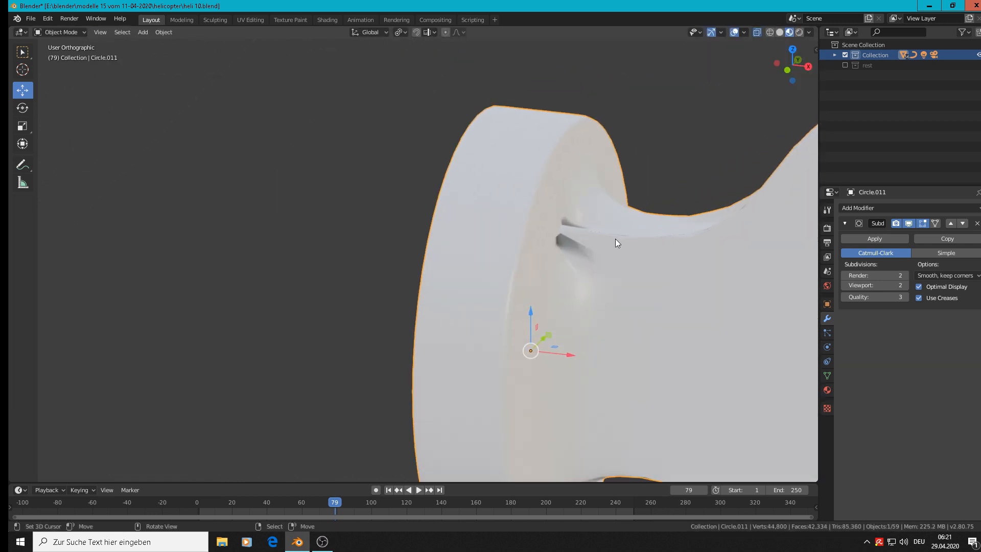
{"action": "key", "text": "Tab"}
{"action": "scroll", "coordinate": [603, 240], "scroll_direction": "up", "scroll_amount": 4}
{"action": "middle_click_drag", "start_coordinate": [579, 241], "coordinate": [469, 247]}
{"action": "scroll", "coordinate": [480, 245], "scroll_direction": "down", "scroll_amount": 8}
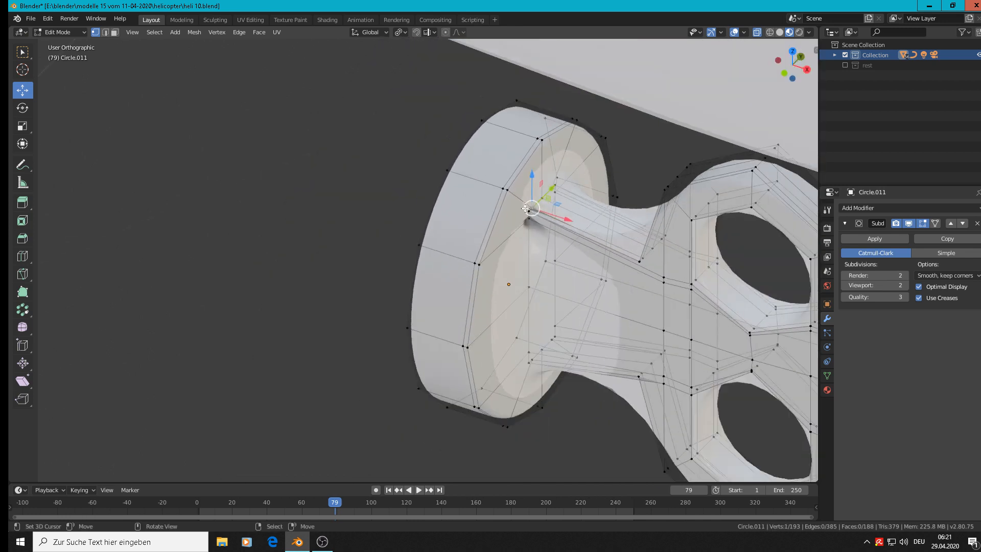
Run Delete Loose on the entire bracket mesh for loose vertices and edges
{"action": "key", "text": "a"}
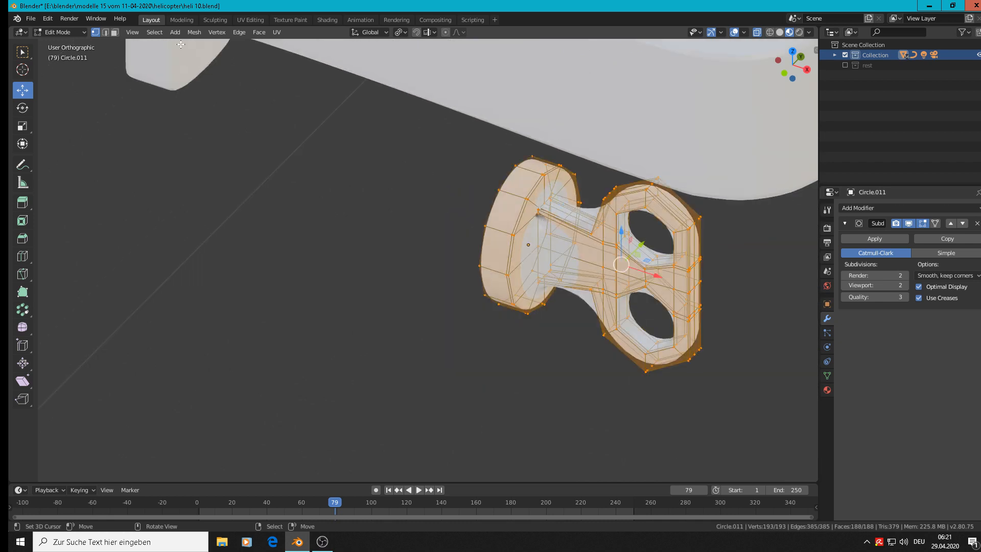
{"action": "left_click", "coordinate": [193, 32]}
{"action": "mouse_move", "coordinate": [225, 239]}
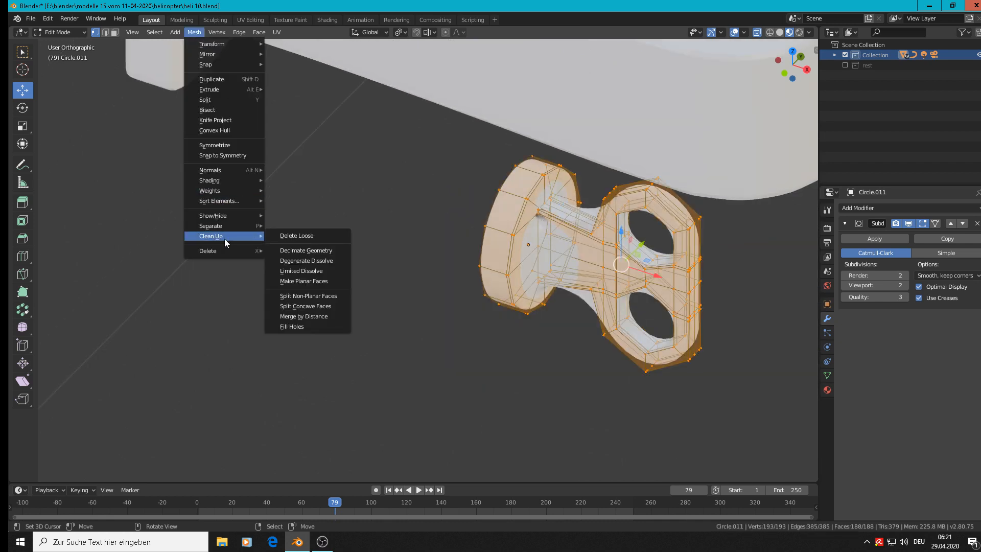
{"action": "left_click", "coordinate": [304, 234]}
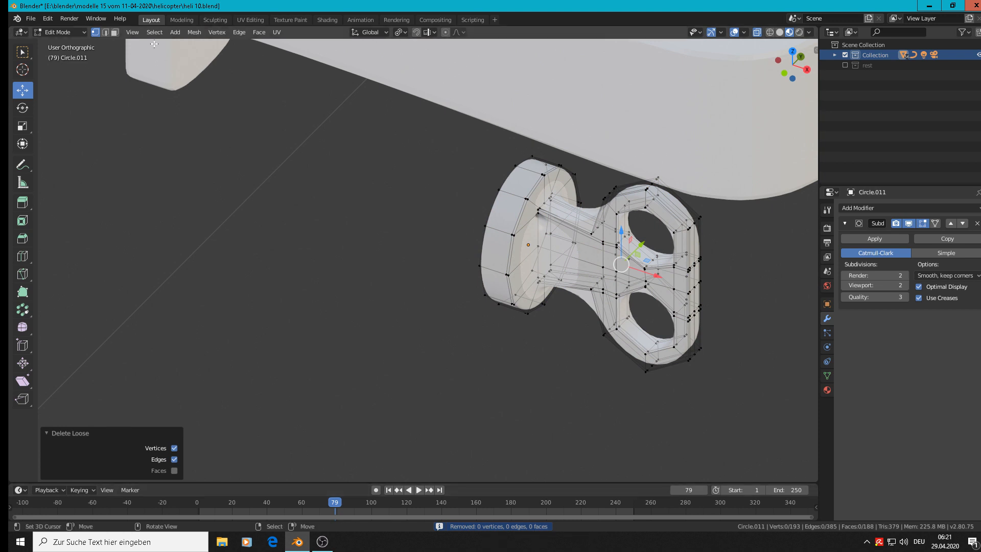
Merge duplicate vertices across the whole bracket mesh by distance, using 0.0001 m
{"action": "key", "text": "a"}
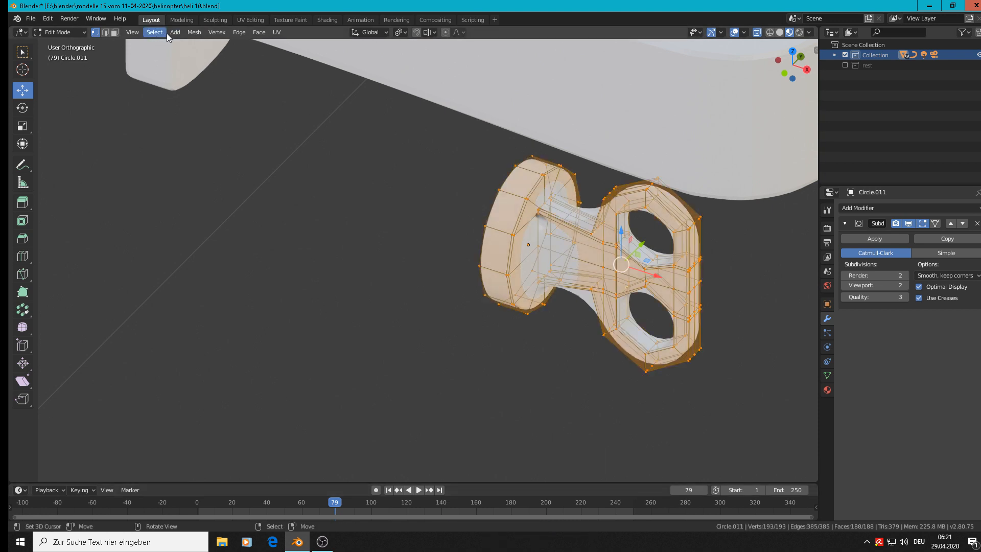
{"action": "left_click", "coordinate": [187, 33]}
{"action": "mouse_move", "coordinate": [252, 236]}
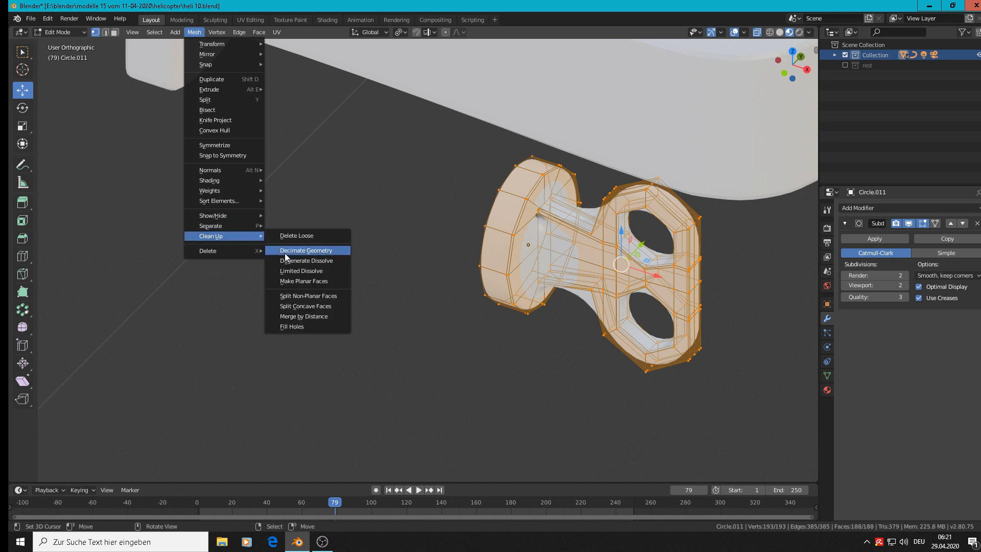
{"action": "left_click", "coordinate": [320, 316]}
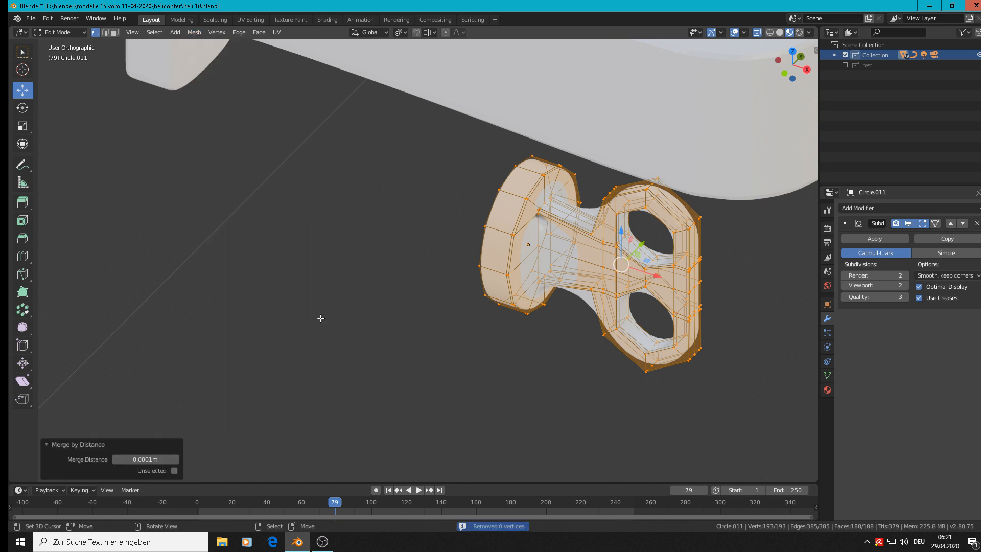
Recalculate the normals of the whole bracket mesh to the outside
{"action": "scroll", "coordinate": [588, 219], "scroll_direction": "up", "scroll_amount": 7}
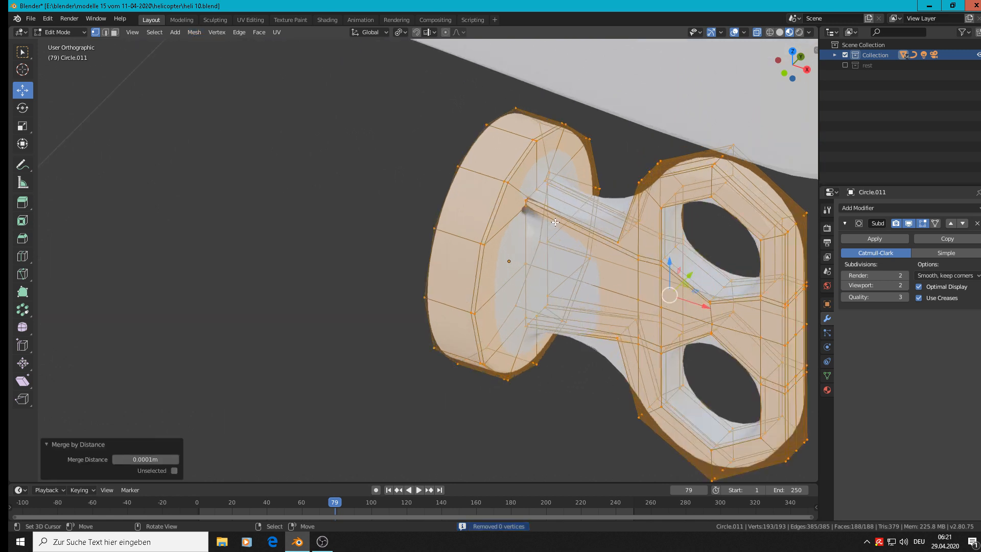
{"action": "scroll", "coordinate": [537, 215], "scroll_direction": "down", "scroll_amount": 3}
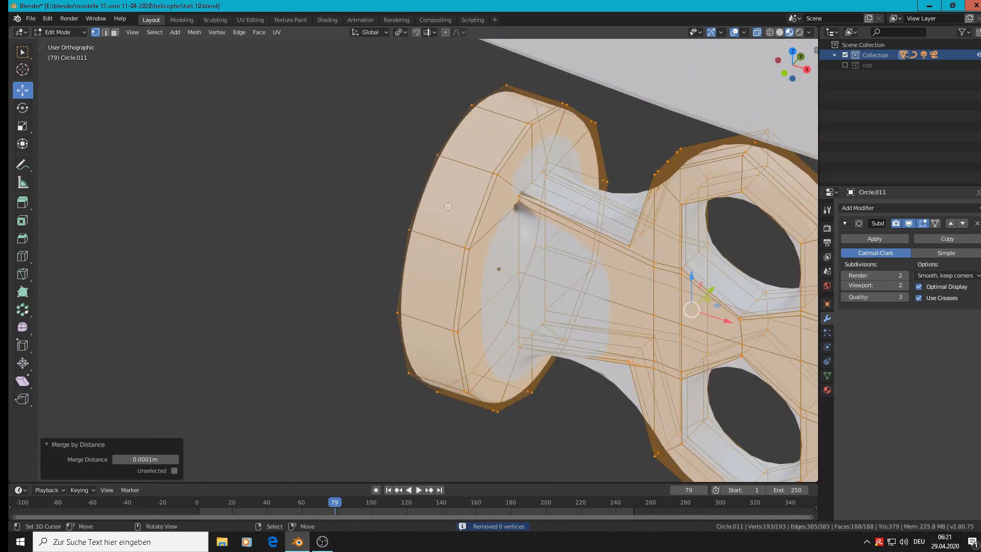
{"action": "left_click", "coordinate": [187, 34]}
{"action": "mouse_move", "coordinate": [220, 170]}
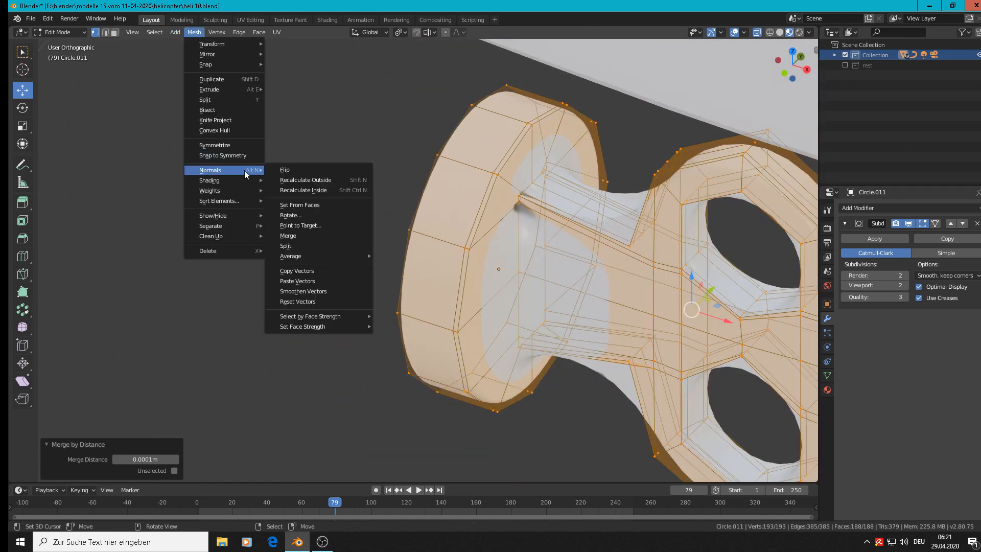
{"action": "left_click", "coordinate": [314, 181]}
Try to dissolve the short edge at the neck's upper corner where it meets the disc
{"action": "scroll", "coordinate": [564, 208], "scroll_direction": "up", "scroll_amount": 6}
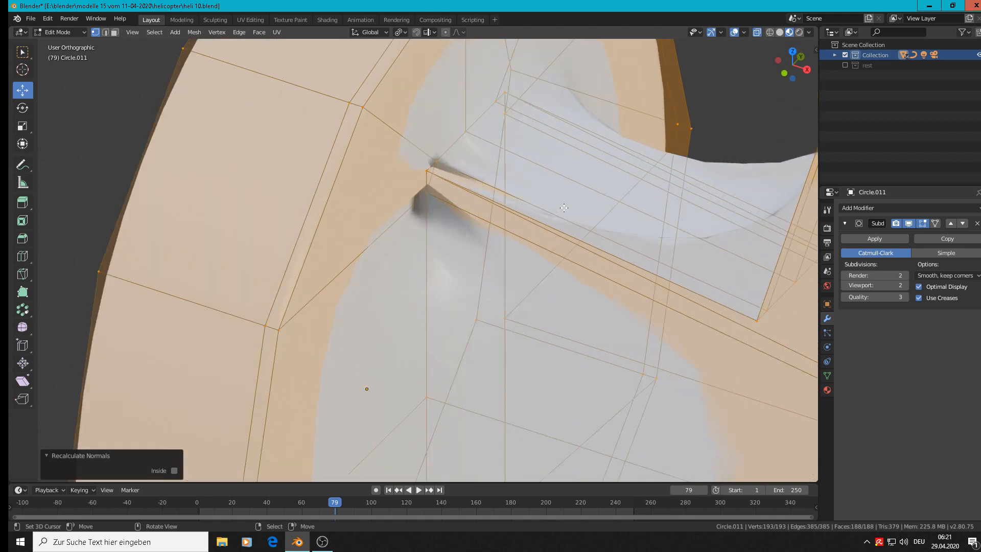
{"action": "right_click", "coordinate": [446, 162]}
{"action": "middle_click_drag", "start_coordinate": [490, 210], "coordinate": [471, 184]}
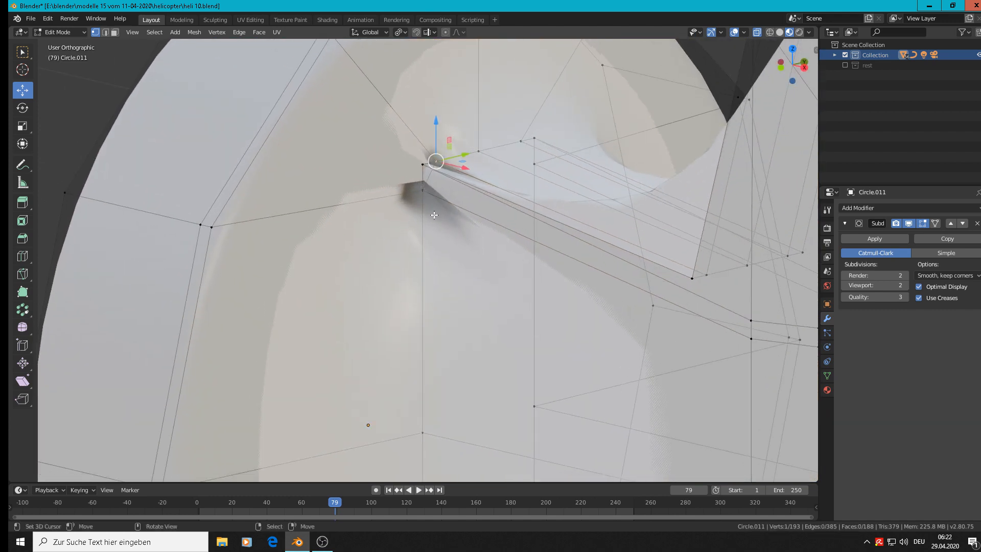
{"action": "left_click", "coordinate": [105, 33]}
{"action": "scroll", "coordinate": [482, 205], "scroll_direction": "up", "scroll_amount": 3}
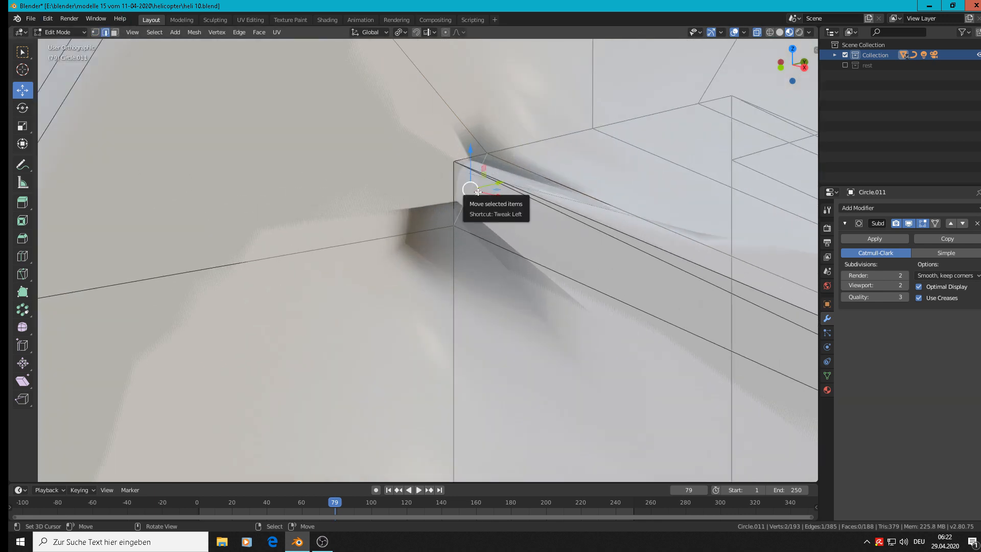
{"action": "key", "text": "x"}
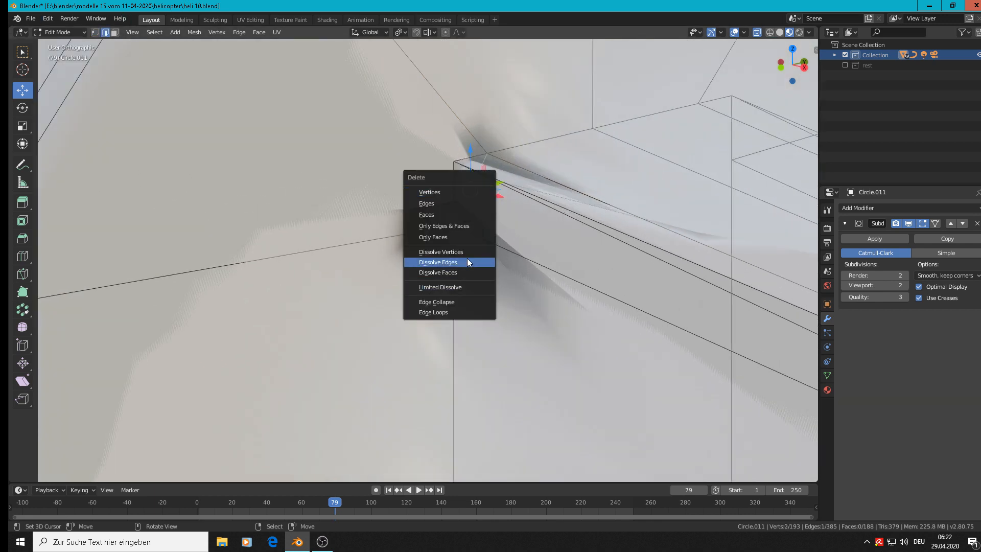
{"action": "left_click", "coordinate": [468, 261]}
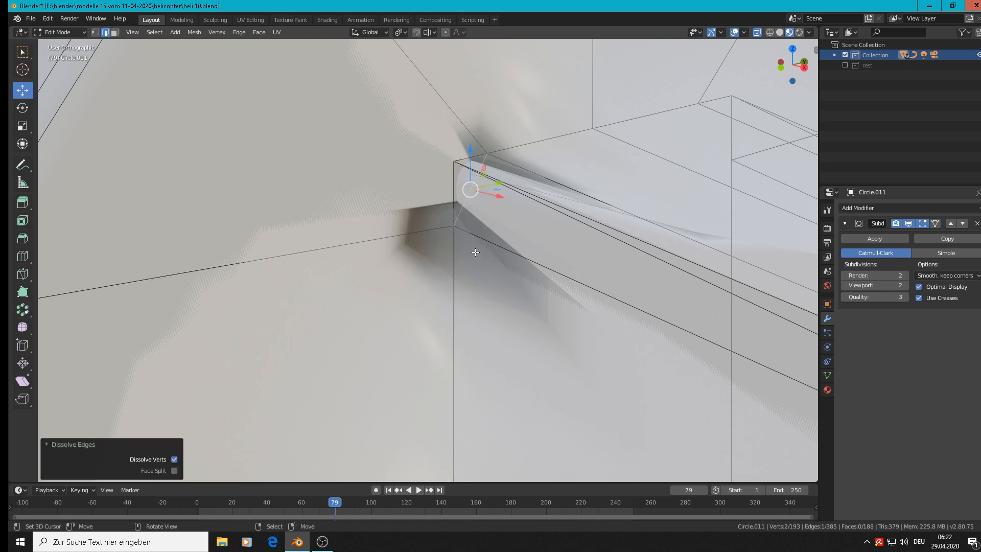
Return the bracket to object mode and add an Edge Split modifier after its subdivision modifier
{"action": "scroll", "coordinate": [499, 254], "scroll_direction": "down", "scroll_amount": 5}
{"action": "middle_click_drag", "start_coordinate": [653, 301], "coordinate": [683, 280]}
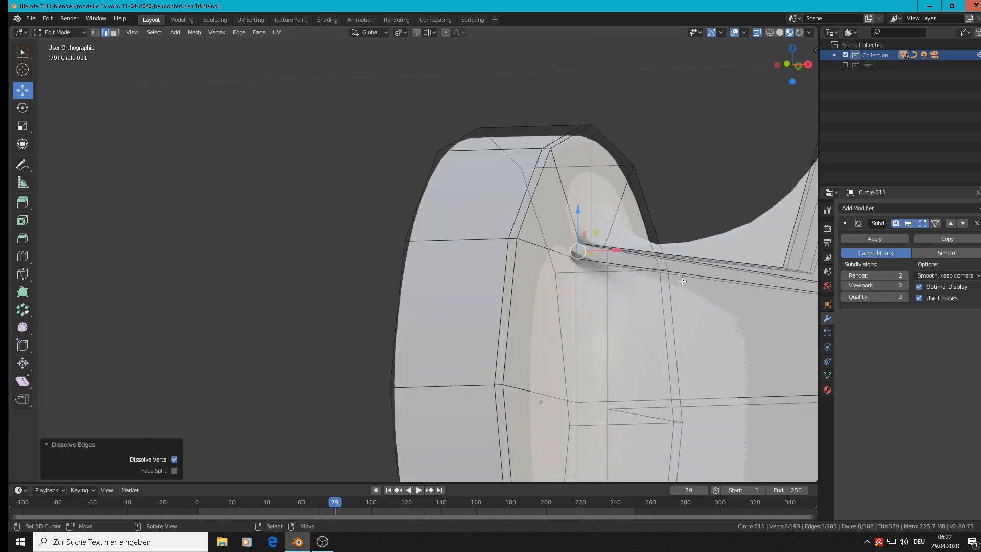
{"action": "scroll", "coordinate": [682, 281], "scroll_direction": "down", "scroll_amount": 4}
{"action": "middle_click_drag", "start_coordinate": [632, 348], "coordinate": [497, 267], "text": "shift"}
{"action": "scroll", "coordinate": [496, 268], "scroll_direction": "up", "scroll_amount": 3}
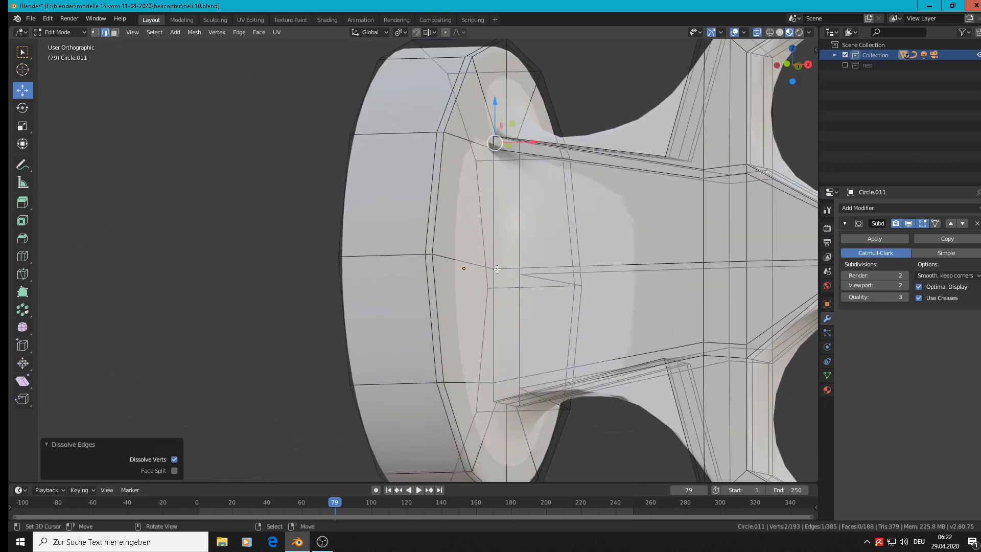
{"action": "key", "text": "Tab"}
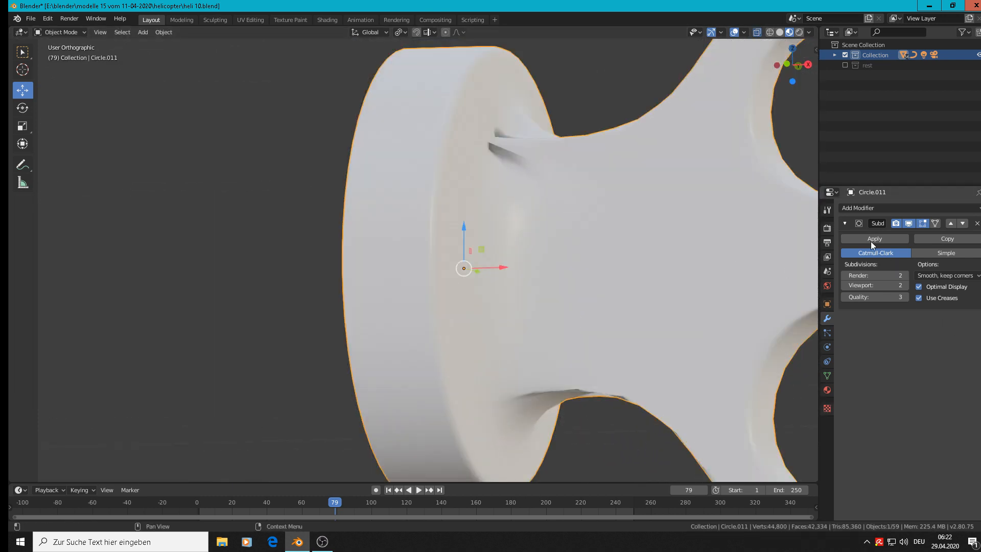
{"action": "left_click", "coordinate": [888, 208]}
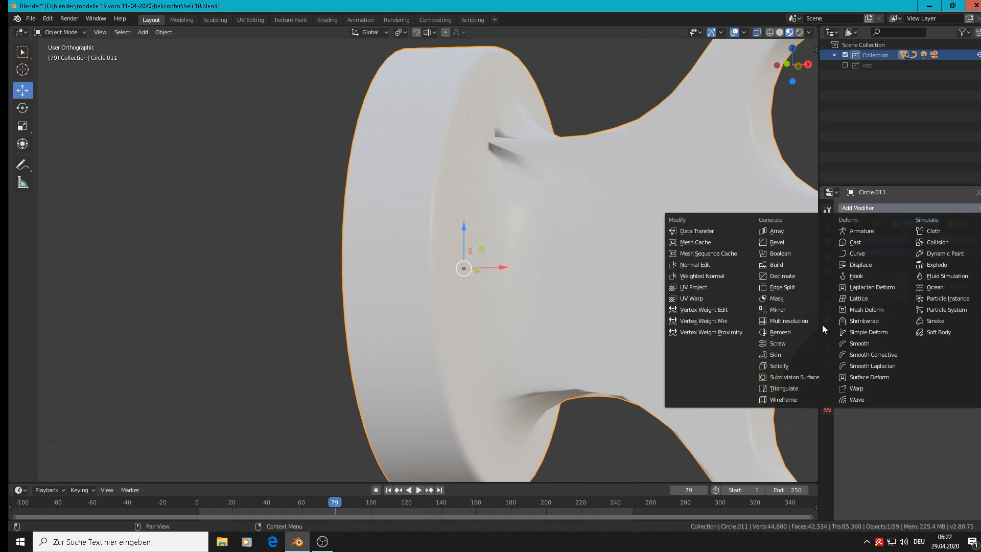
{"action": "left_click", "coordinate": [820, 288]}
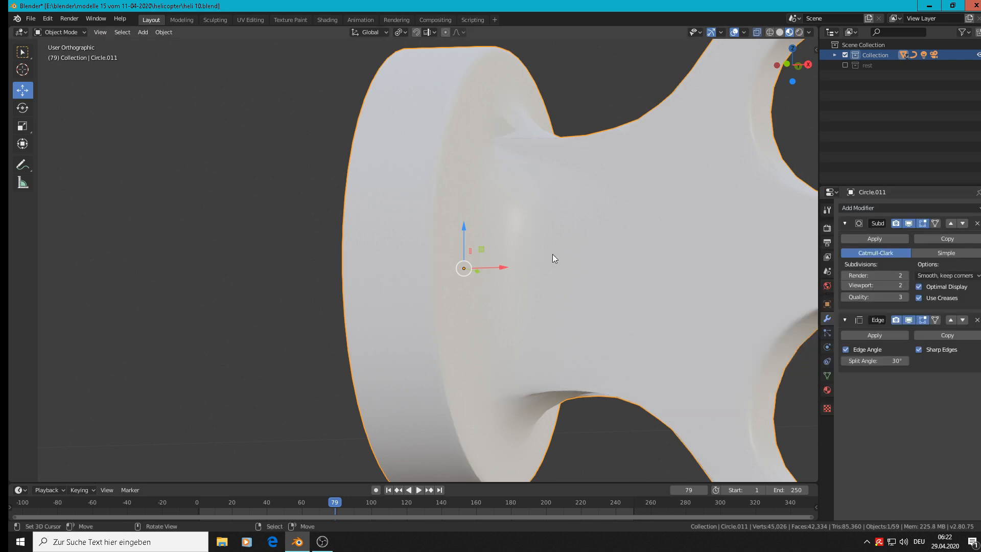
Inspect the bracket's neck and disc shading from several angles and compare the part with the rotor head reference photo
{"action": "scroll", "coordinate": [553, 258], "scroll_direction": "down", "scroll_amount": 5}
{"action": "middle_click_drag", "start_coordinate": [553, 354], "coordinate": [511, 220]}
{"action": "scroll", "coordinate": [600, 318], "scroll_direction": "up", "scroll_amount": 3}
{"action": "scroll", "coordinate": [601, 318], "scroll_direction": "down", "scroll_amount": 3}
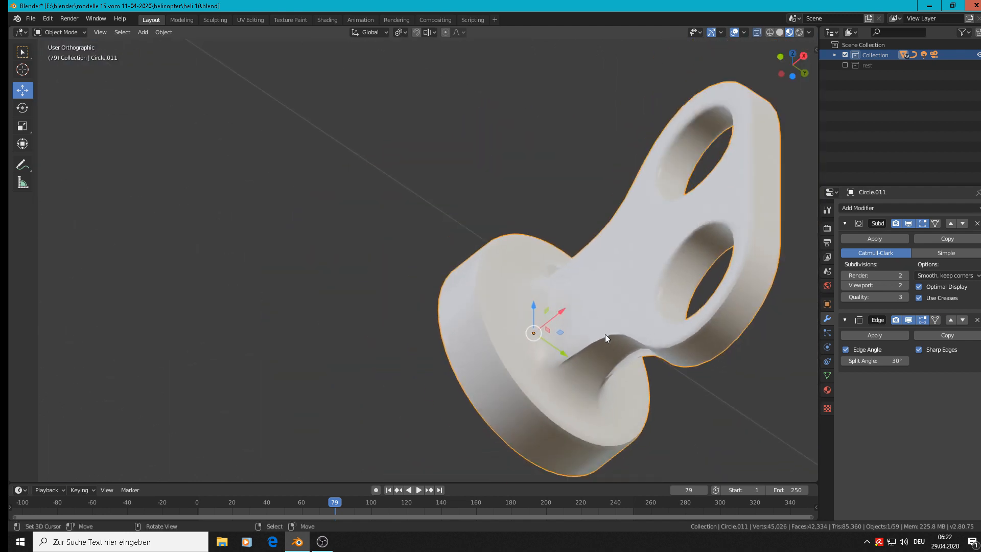
{"action": "scroll", "coordinate": [611, 349], "scroll_direction": "down", "scroll_amount": 2}
{"action": "middle_click_drag", "start_coordinate": [611, 350], "coordinate": [651, 391]}
{"action": "scroll", "coordinate": [651, 391], "scroll_direction": "down", "scroll_amount": 1}
{"action": "key", "text": "Tab"}
{"action": "key", "text": "Tab"}
{"action": "scroll", "coordinate": [644, 365], "scroll_direction": "down", "scroll_amount": 8}
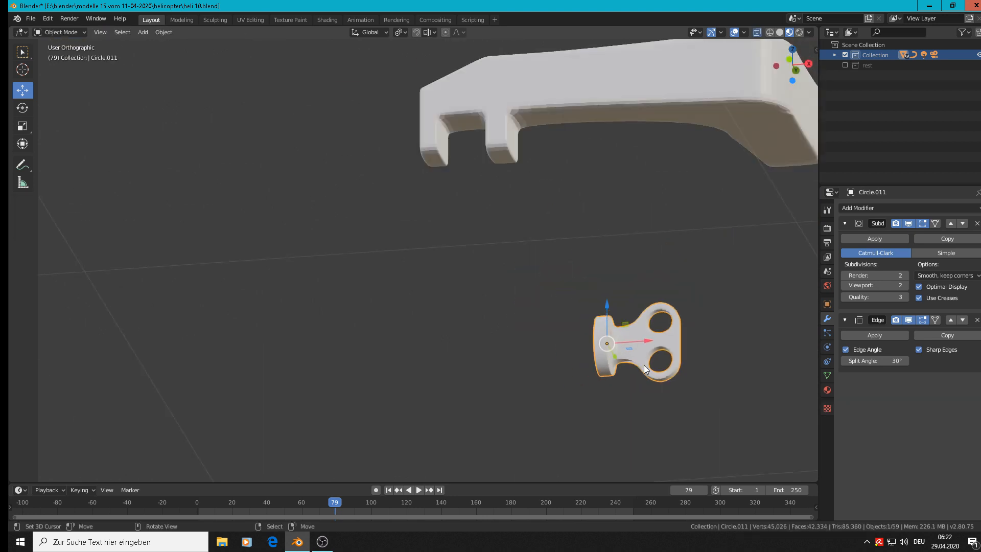
{"action": "key", "text": "KP_1"}
{"action": "scroll", "coordinate": [667, 327], "scroll_direction": "down", "scroll_amount": 5}
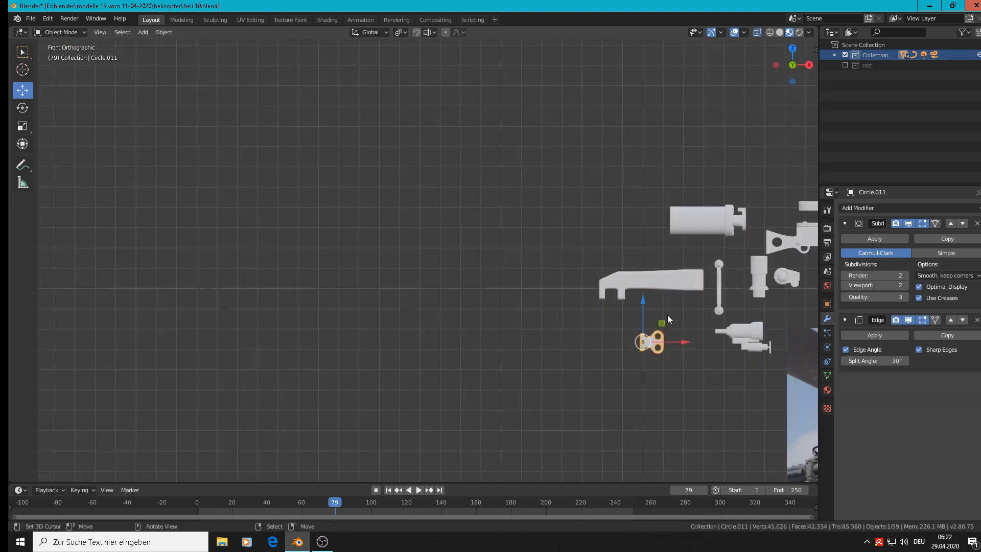
{"action": "scroll", "coordinate": [759, 311], "scroll_direction": "up", "scroll_amount": 10}
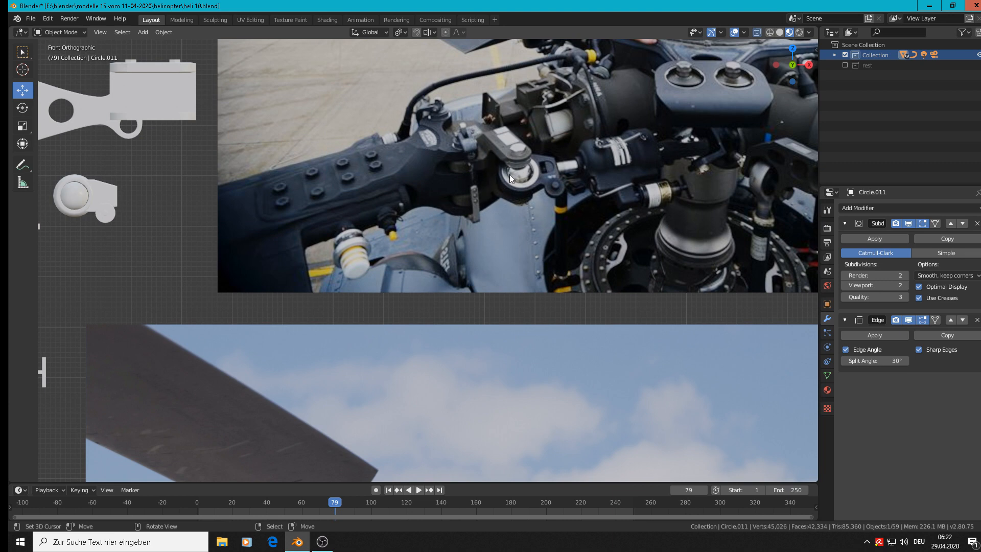
{"action": "scroll", "coordinate": [511, 189], "scroll_direction": "down", "scroll_amount": 8}
Circle-select the outer vertices of the bracket's two-hole plate and grow the selection two levels across the neck toward the disc
{"action": "scroll", "coordinate": [154, 281], "scroll_direction": "up", "scroll_amount": 10}
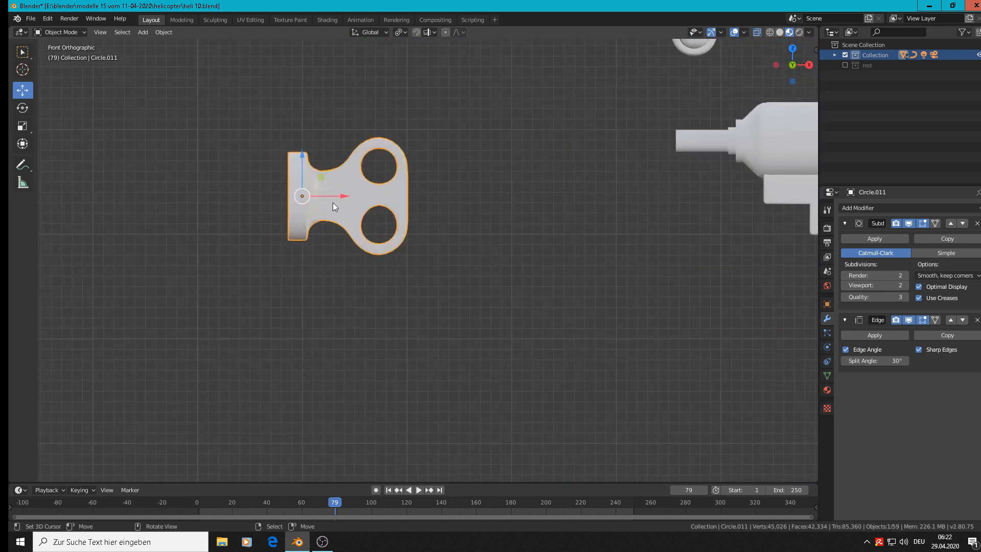
{"action": "scroll", "coordinate": [330, 195], "scroll_direction": "up", "scroll_amount": 2}
{"action": "key", "text": "Tab"}
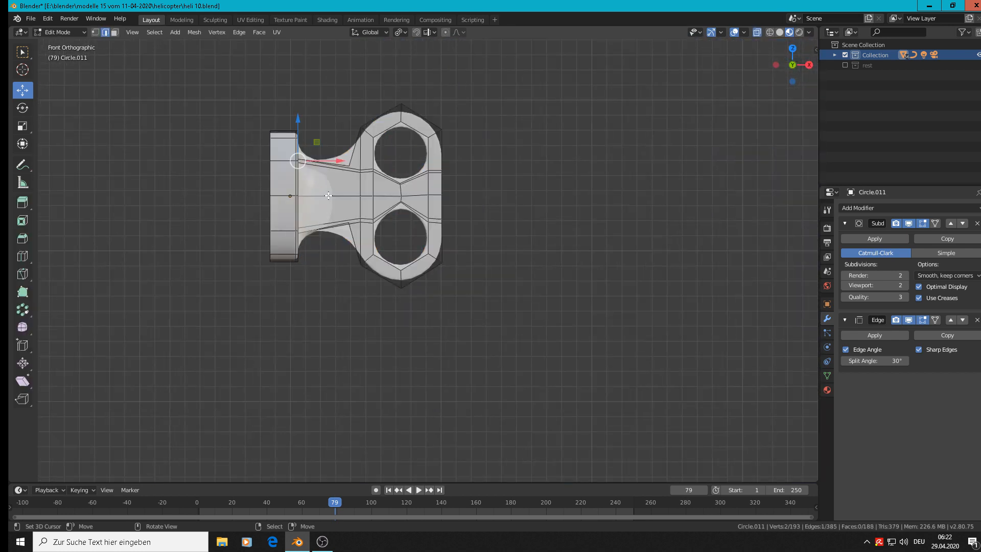
{"action": "scroll", "coordinate": [328, 195], "scroll_direction": "up", "scroll_amount": 1}
{"action": "middle_click_drag", "start_coordinate": [325, 104], "coordinate": [371, 182]}
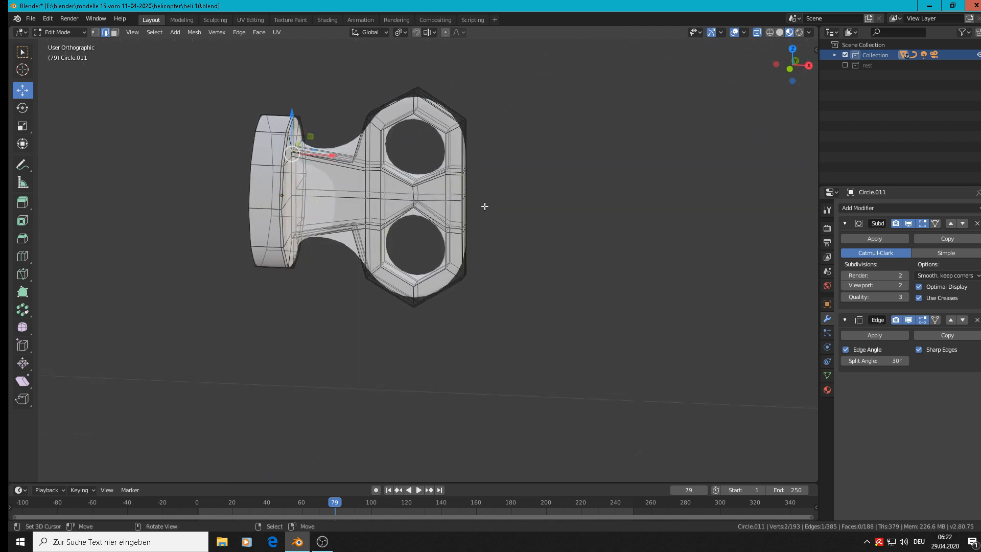
{"action": "key", "text": "c"}
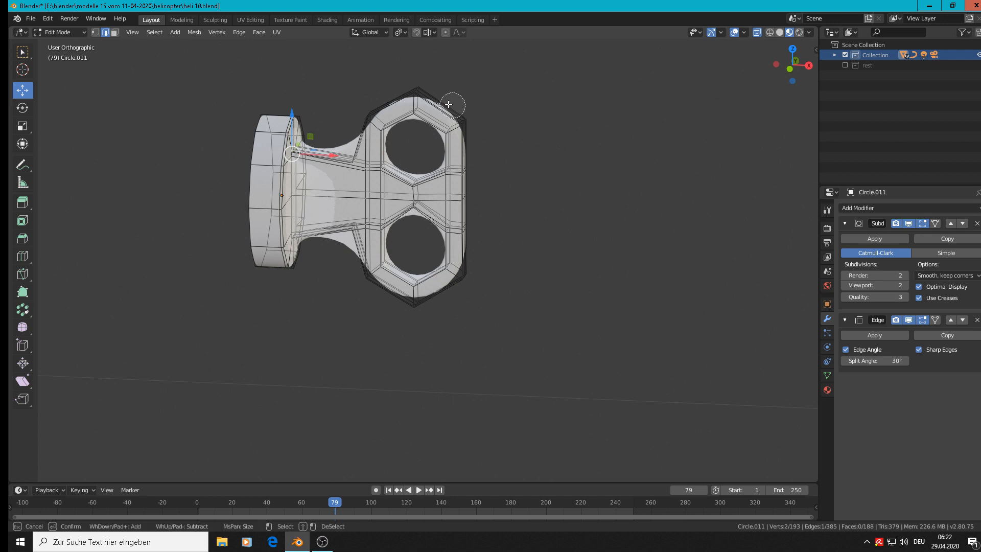
{"action": "left_click", "coordinate": [95, 32]}
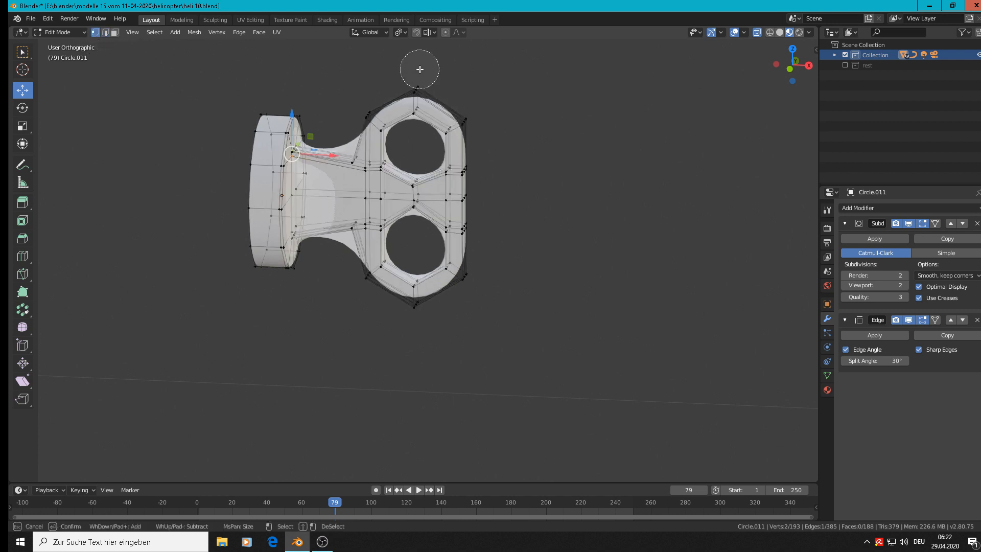
{"action": "mouse_move", "coordinate": [419, 69]}
{"action": "left_mouse_down"}
{"action": "mouse_move", "coordinate": [486, 373]}
{"action": "mouse_move", "coordinate": [406, 53]}
{"action": "mouse_move", "coordinate": [477, 184]}
{"action": "mouse_move", "coordinate": [422, 221]}
{"action": "mouse_move", "coordinate": [425, 253]}
{"action": "left_mouse_up"}
{"action": "right_click", "coordinate": [425, 253]}
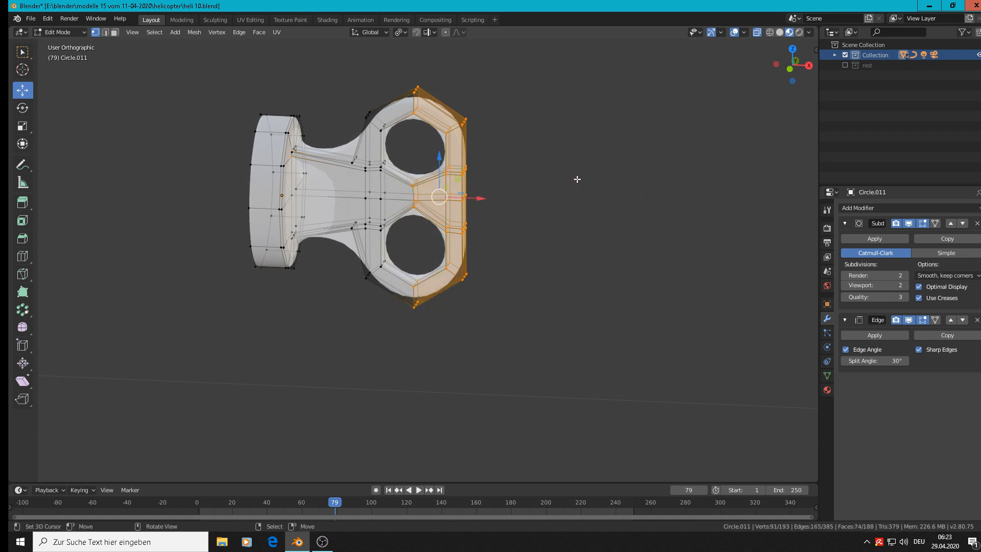
{"action": "key", "text": "ctrl+KP_Add"}
{"action": "key", "text": "ctrl+KP_Add"}
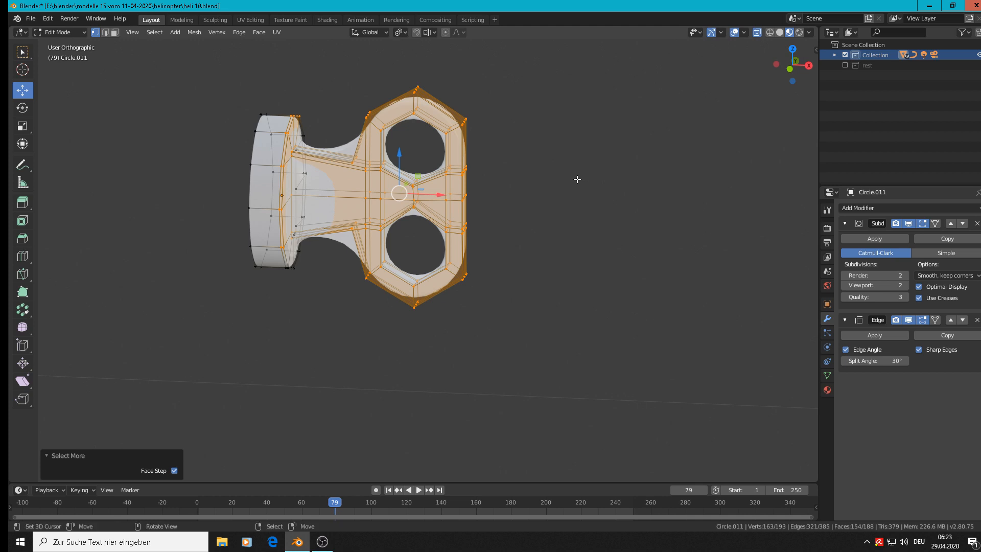
Remove the disc's rim vertices from the selection so only the two-hole plate and its neck are selected
{"action": "scroll", "coordinate": [316, 198], "scroll_direction": "up", "scroll_amount": 5}
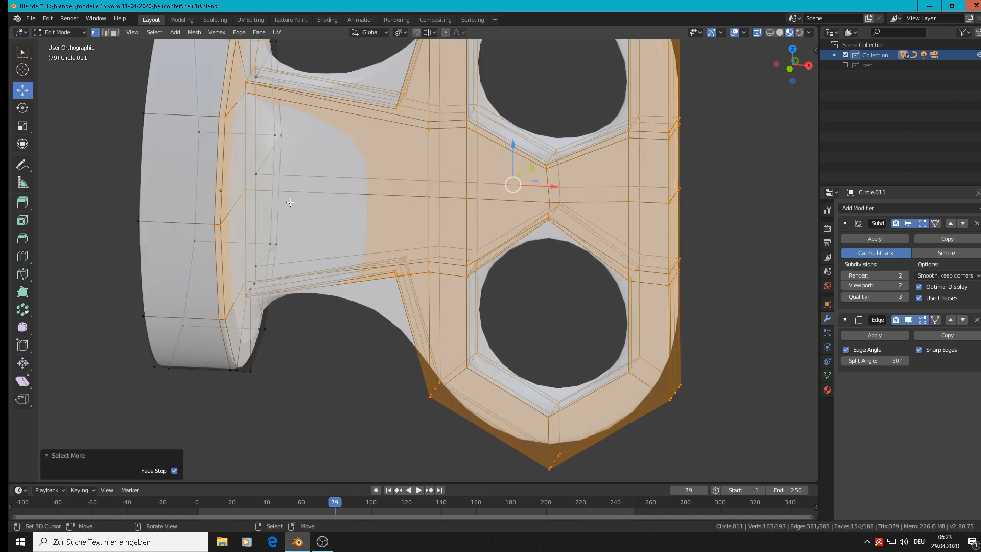
{"action": "middle_click_drag", "start_coordinate": [290, 203], "coordinate": [283, 329]}
{"action": "scroll", "coordinate": [276, 201], "scroll_direction": "down", "scroll_amount": 5}
{"action": "scroll", "coordinate": [279, 329], "scroll_direction": "up", "scroll_amount": 2}
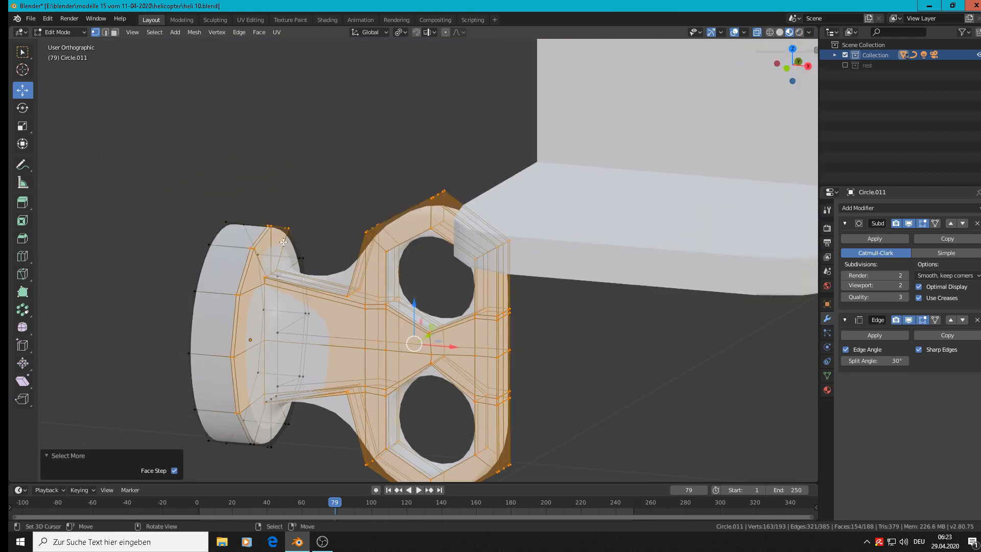
{"action": "key", "text": "c"}
{"action": "mouse_move", "coordinate": [294, 221]}
{"action": "middle_mouse_down"}
{"action": "mouse_move", "coordinate": [247, 251]}
{"action": "mouse_move", "coordinate": [226, 333]}
{"action": "mouse_move", "coordinate": [238, 408]}
{"action": "middle_mouse_up"}
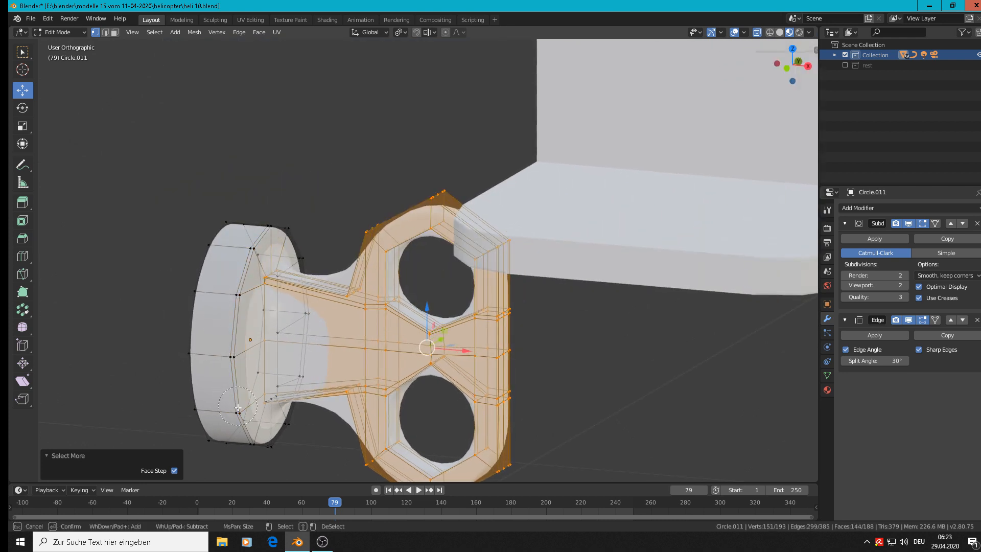
{"action": "right_click", "coordinate": [238, 407]}
{"action": "scroll", "coordinate": [286, 403], "scroll_direction": "down", "scroll_amount": 4}
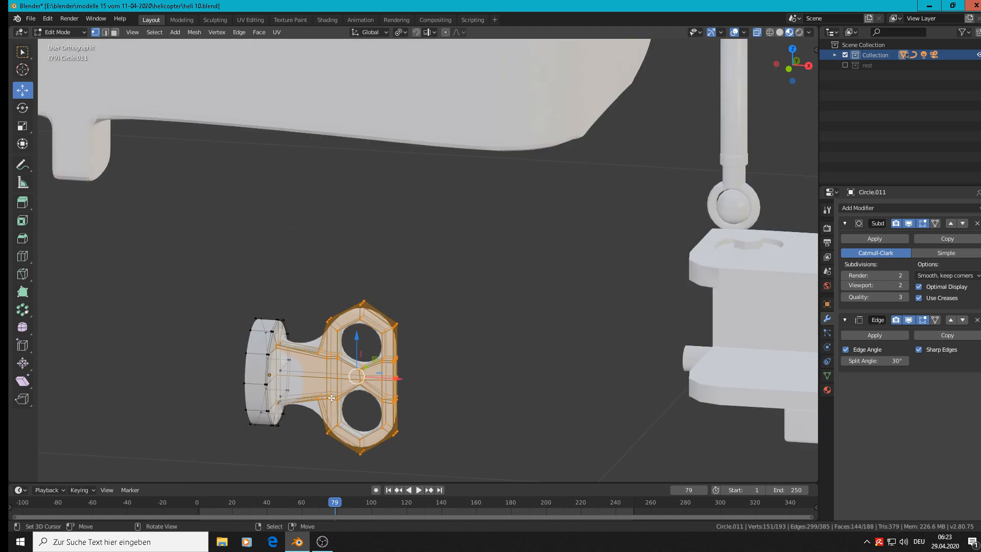
Duplicate the selected plate and neck and move the copy 0.135 m along X, clear of the original bracket
{"action": "key", "text": "shift+d"}
{"action": "key", "text": "x"}
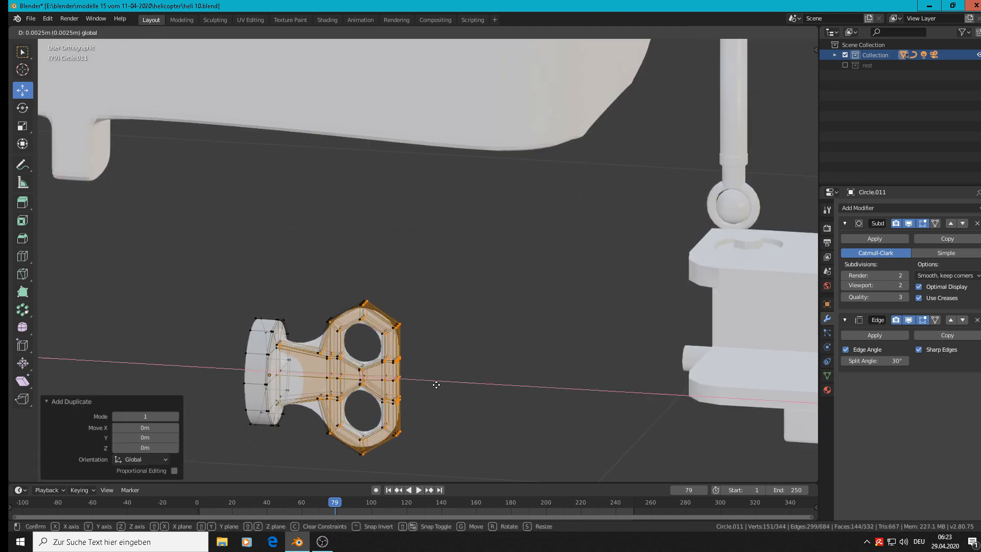
{"action": "left_click", "coordinate": [598, 384]}
{"action": "scroll", "coordinate": [366, 389], "scroll_direction": "down", "scroll_amount": 2}
{"action": "scroll", "coordinate": [366, 390], "scroll_direction": "up", "scroll_amount": 2}
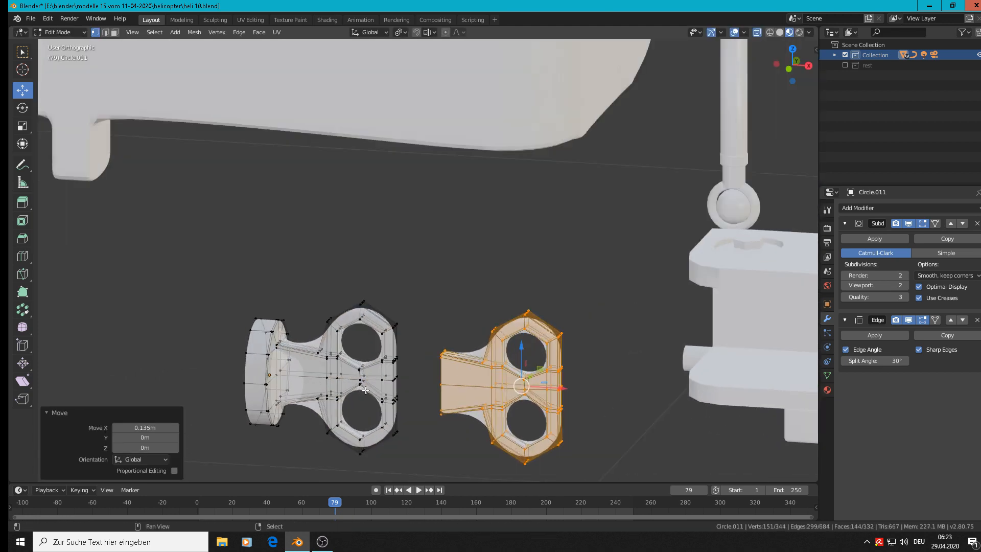
{"action": "middle_click_drag", "start_coordinate": [366, 390], "coordinate": [431, 236], "text": "shift"}
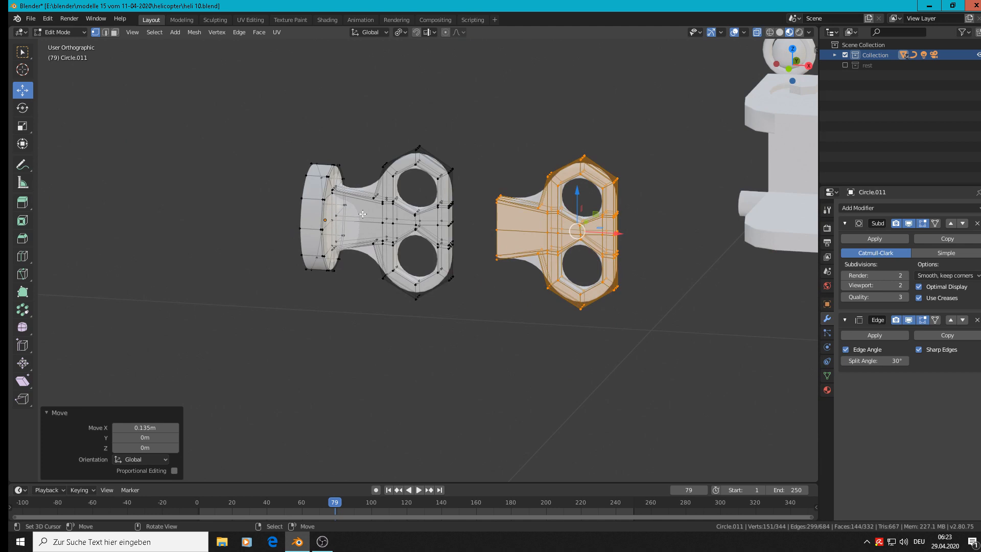
Circle-select the original bracket's plate and neck vertices, leaving out the disc's lower rim vertices
{"action": "left_click", "coordinate": [381, 203]}
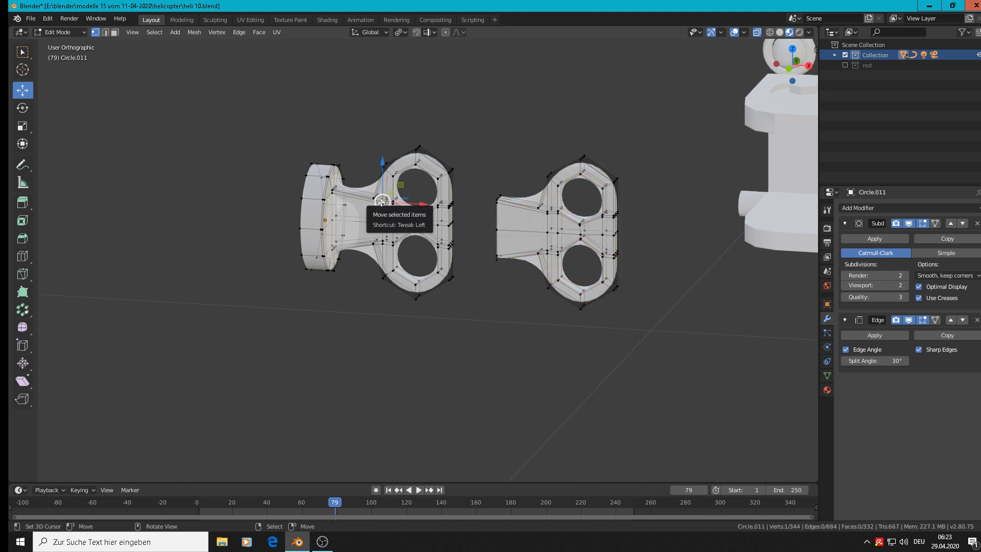
{"action": "key", "text": "c"}
{"action": "mouse_move", "coordinate": [345, 203]}
{"action": "left_mouse_down"}
{"action": "mouse_move", "coordinate": [348, 186]}
{"action": "mouse_move", "coordinate": [357, 254]}
{"action": "mouse_move", "coordinate": [417, 187]}
{"action": "mouse_move", "coordinate": [409, 311]}
{"action": "mouse_move", "coordinate": [444, 167]}
{"action": "mouse_move", "coordinate": [428, 256]}
{"action": "left_mouse_up"}
{"action": "key", "text": "Escape"}
{"action": "mouse_move", "coordinate": [390, 278]}
{"action": "middle_mouse_down"}
{"action": "mouse_move", "coordinate": [351, 279]}
{"action": "mouse_move", "coordinate": [366, 279]}
{"action": "mouse_move", "coordinate": [361, 224]}
{"action": "middle_mouse_up"}
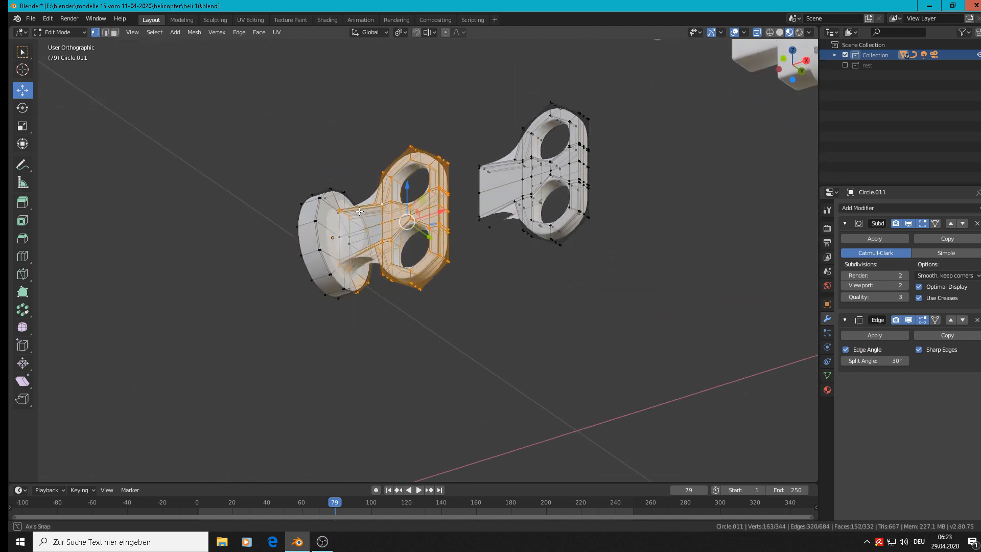
{"action": "scroll", "coordinate": [350, 291], "scroll_direction": "up", "scroll_amount": 3}
{"action": "key", "text": "c"}
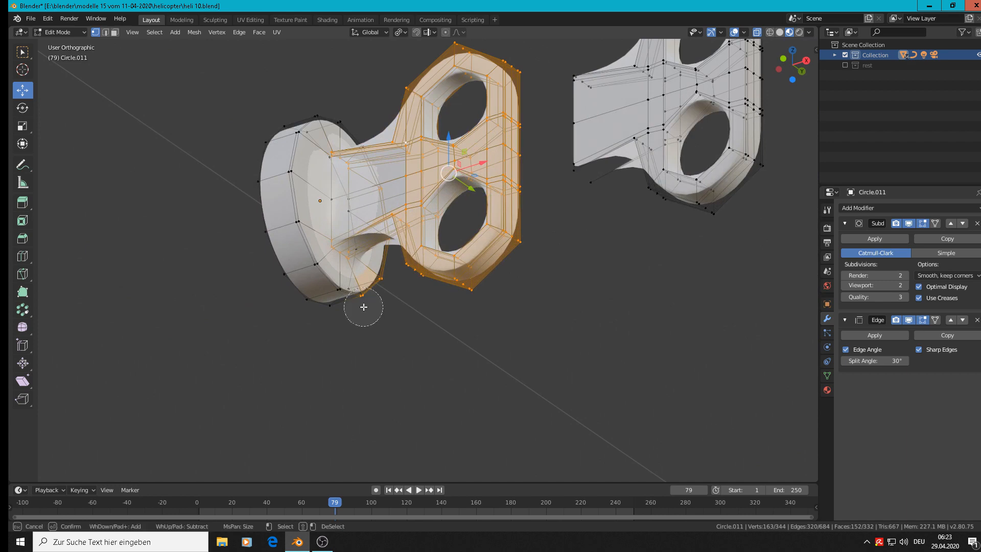
{"action": "middle_click", "coordinate": [373, 293]}
{"action": "key", "text": "Escape"}
Deselect the remaining disc rim vertices and delete the original plate and neck vertices, keeping the disc's outer ring
{"action": "mouse_move", "coordinate": [368, 281]}
{"action": "middle_mouse_down"}
{"action": "mouse_move", "coordinate": [370, 353]}
{"action": "mouse_move", "coordinate": [353, 377]}
{"action": "mouse_move", "coordinate": [357, 389]}
{"action": "middle_mouse_up"}
{"action": "key", "text": "c"}
{"action": "middle_click", "coordinate": [424, 34]}
{"action": "key", "text": "Escape"}
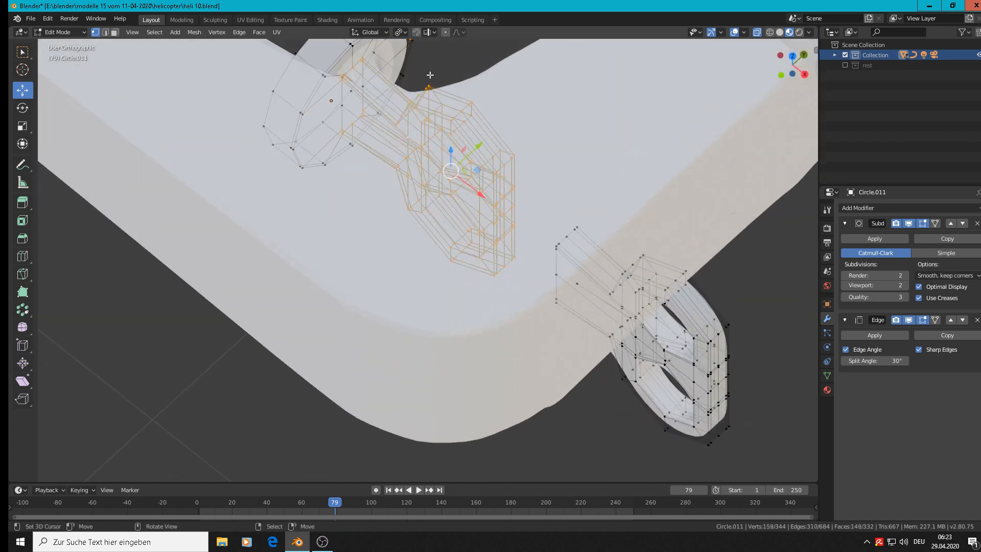
{"action": "middle_click_drag", "start_coordinate": [420, 112], "coordinate": [394, 124]}
{"action": "scroll", "coordinate": [394, 124], "scroll_direction": "down", "scroll_amount": 3}
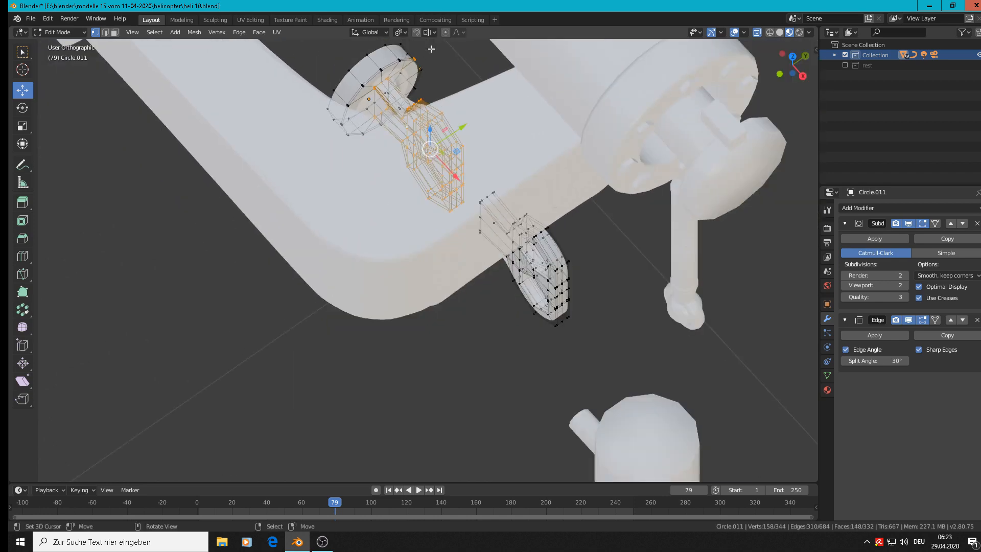
{"action": "key", "text": "c"}
{"action": "left_click", "coordinate": [430, 64]}
{"action": "middle_click", "coordinate": [425, 62]}
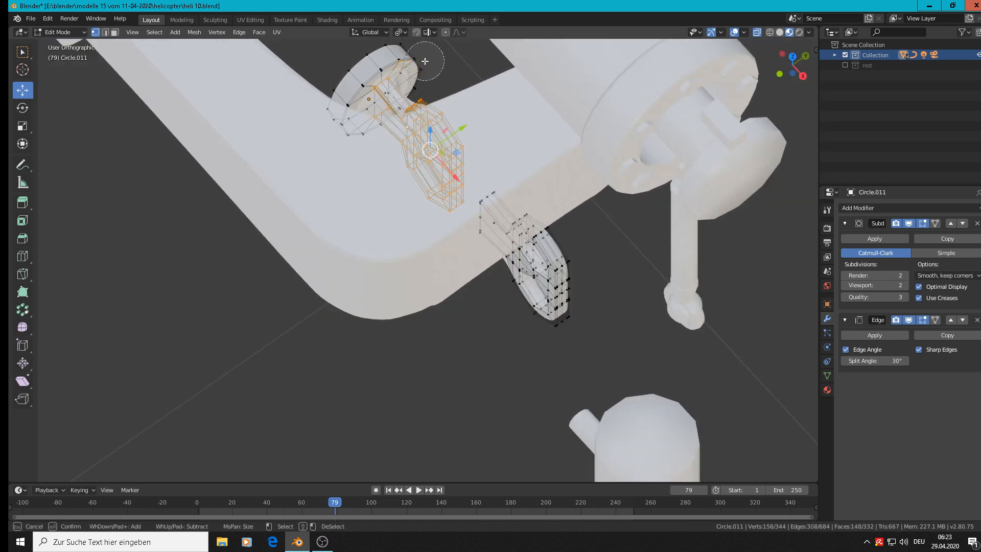
{"action": "key", "text": "Escape"}
{"action": "mouse_move", "coordinate": [350, 263]}
{"action": "middle_mouse_down"}
{"action": "mouse_move", "coordinate": [380, 200]}
{"action": "mouse_move", "coordinate": [401, 189]}
{"action": "mouse_move", "coordinate": [384, 189]}
{"action": "middle_mouse_up"}
{"action": "key", "text": "x"}
{"action": "left_click", "coordinate": [393, 122]}
{"action": "scroll", "coordinate": [405, 158], "scroll_direction": "up", "scroll_amount": 2}
{"action": "scroll", "coordinate": [369, 176], "scroll_direction": "up", "scroll_amount": 2}
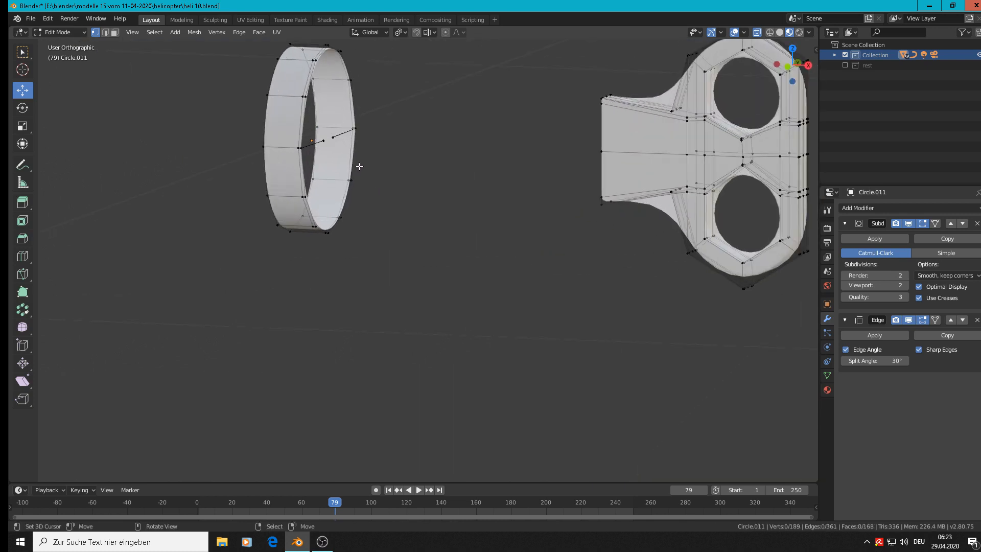
Delete the two stray vertices and their loose edges inside the disc's ring
{"action": "right_click", "coordinate": [316, 137]}
{"action": "key", "text": "x"}
{"action": "left_click", "coordinate": [322, 136]}
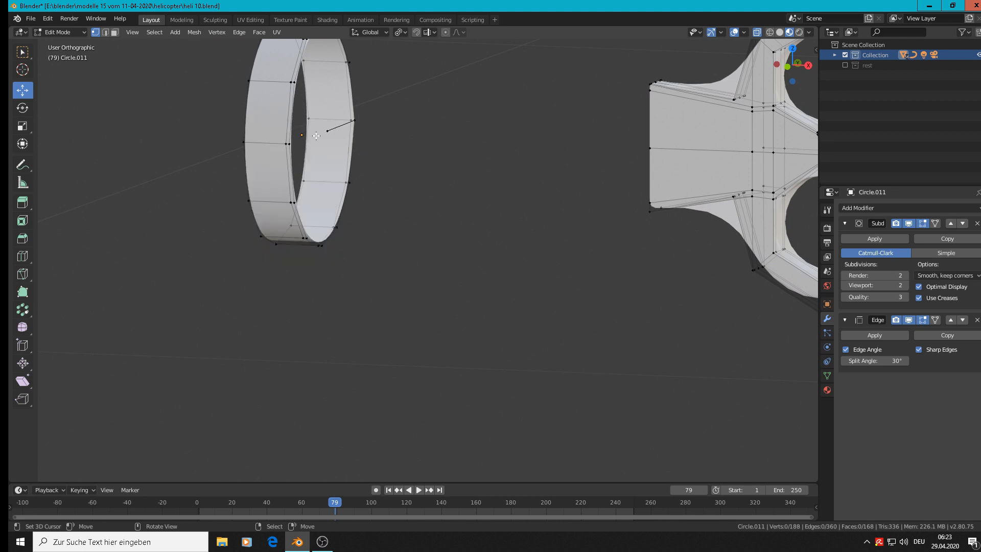
{"action": "key", "text": "x"}
{"action": "left_click", "coordinate": [331, 128]}
{"action": "scroll", "coordinate": [340, 138], "scroll_direction": "down", "scroll_amount": 2}
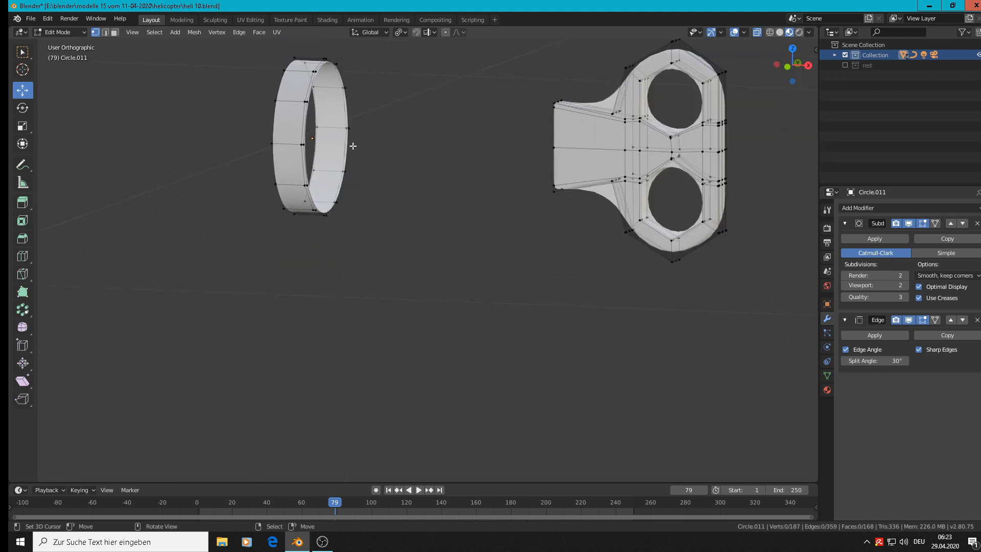
Fill both open ends of the disc's ring with a single face each
{"action": "left_click", "coordinate": [353, 146], "text": "alt"}
{"action": "key", "text": "f"}
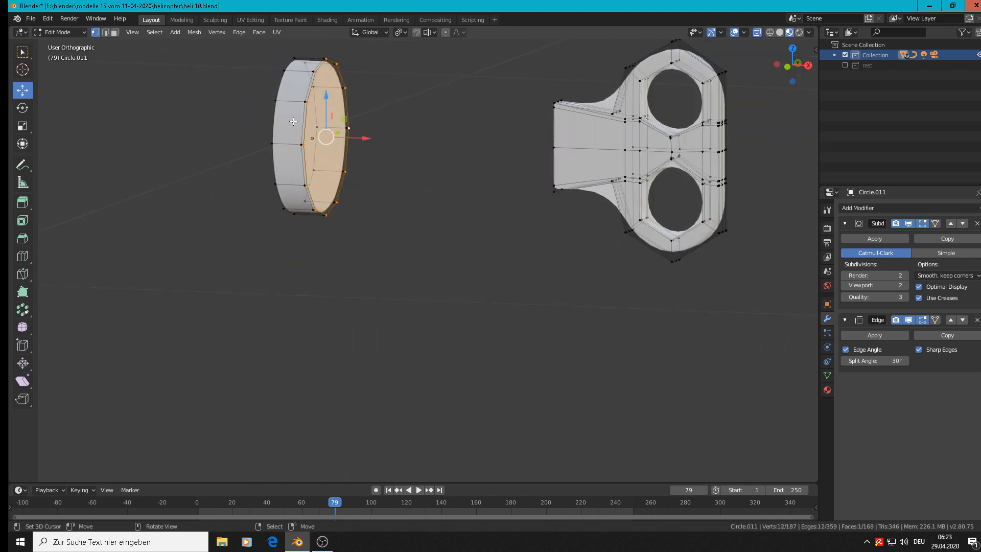
{"action": "left_click", "coordinate": [278, 123], "text": "alt"}
{"action": "scroll", "coordinate": [279, 124], "scroll_direction": "down", "scroll_amount": 3}
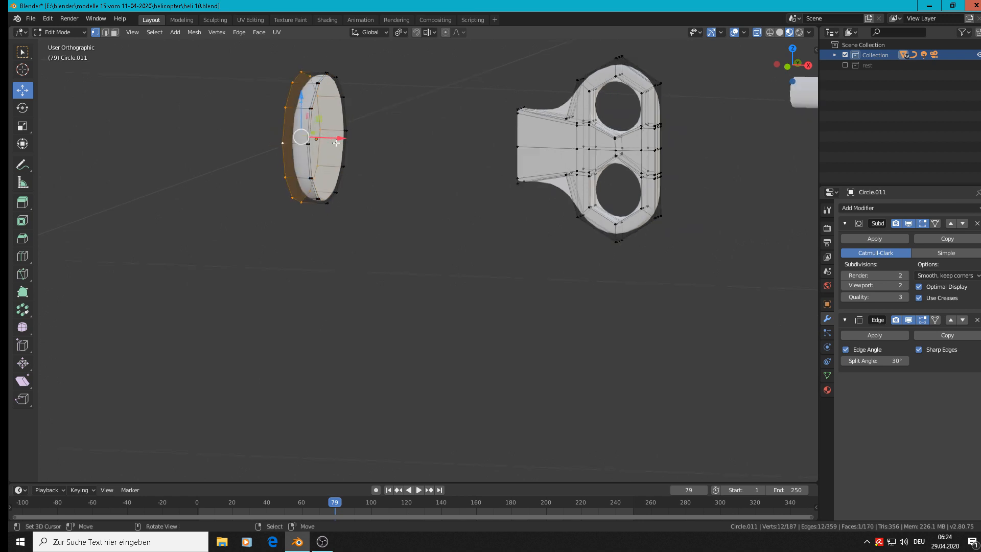
Remove the Subdivision Surface and Edge Split modifiers from the bracket object
{"action": "key", "text": "Tab"}
{"action": "middle_click_drag", "start_coordinate": [364, 170], "coordinate": [400, 194]}
{"action": "key", "text": "Tab"}
{"action": "scroll", "coordinate": [323, 121], "scroll_direction": "up", "scroll_amount": 3}
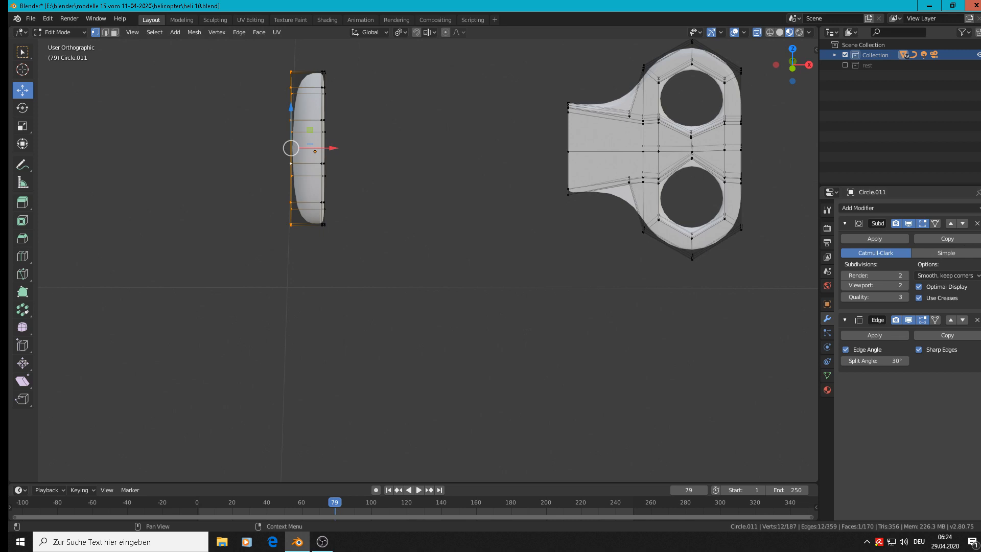
{"action": "left_click", "coordinate": [977, 224]}
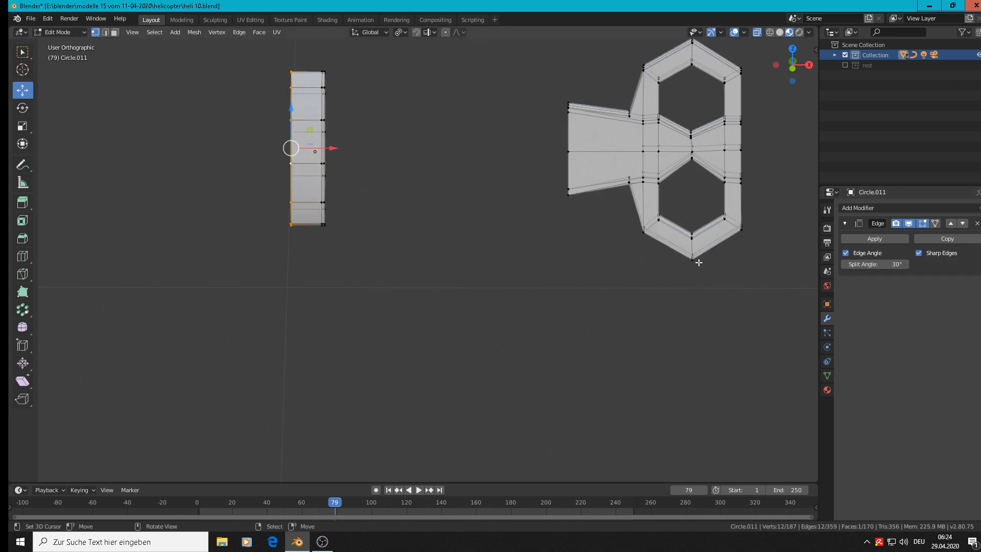
{"action": "left_click", "coordinate": [977, 224]}
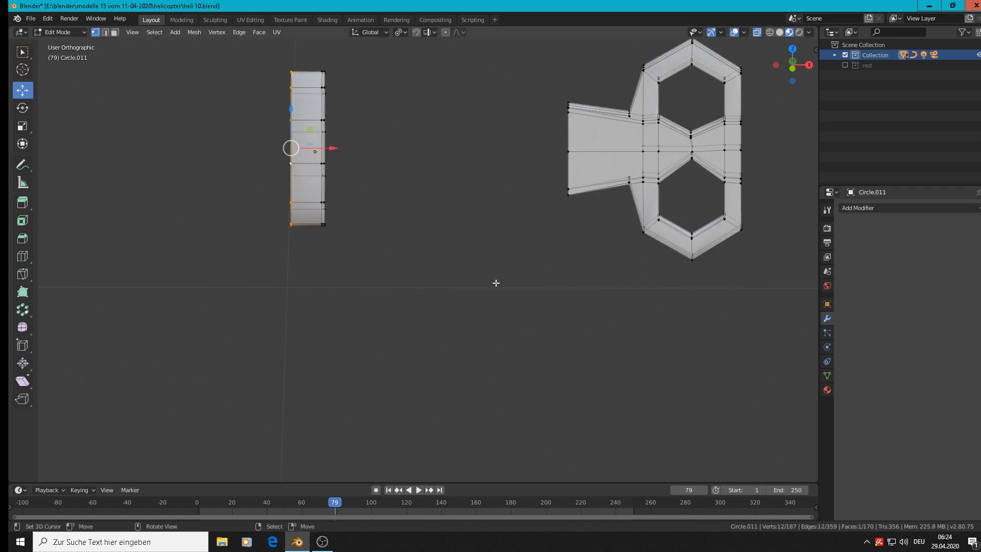
Select the linked geometry of the two-hole plate and neck and separate it from the disc into its own object
{"action": "middle_click_drag", "start_coordinate": [495, 280], "coordinate": [419, 284]}
{"action": "key", "text": "Tab"}
{"action": "scroll", "coordinate": [419, 284], "scroll_direction": "down", "scroll_amount": 2}
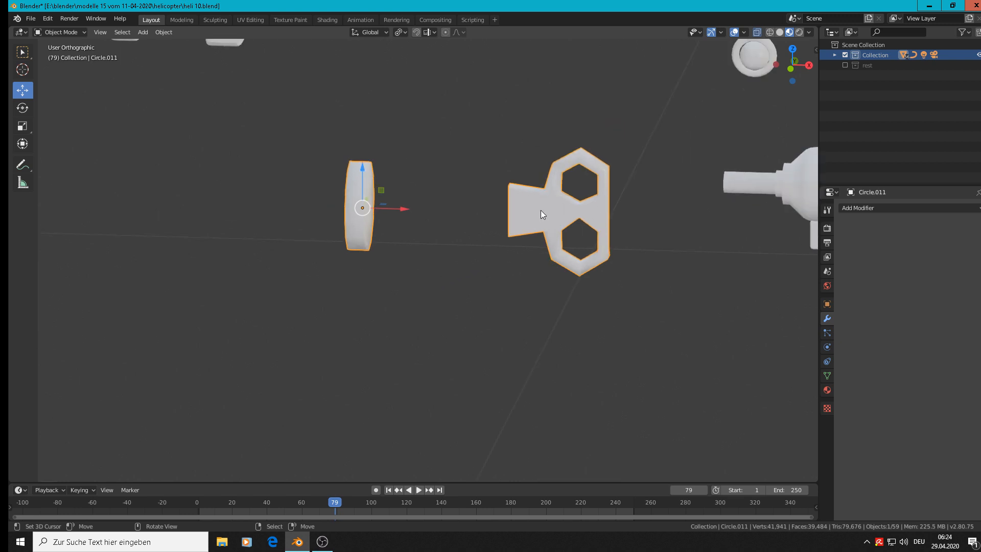
{"action": "key", "text": "Tab"}
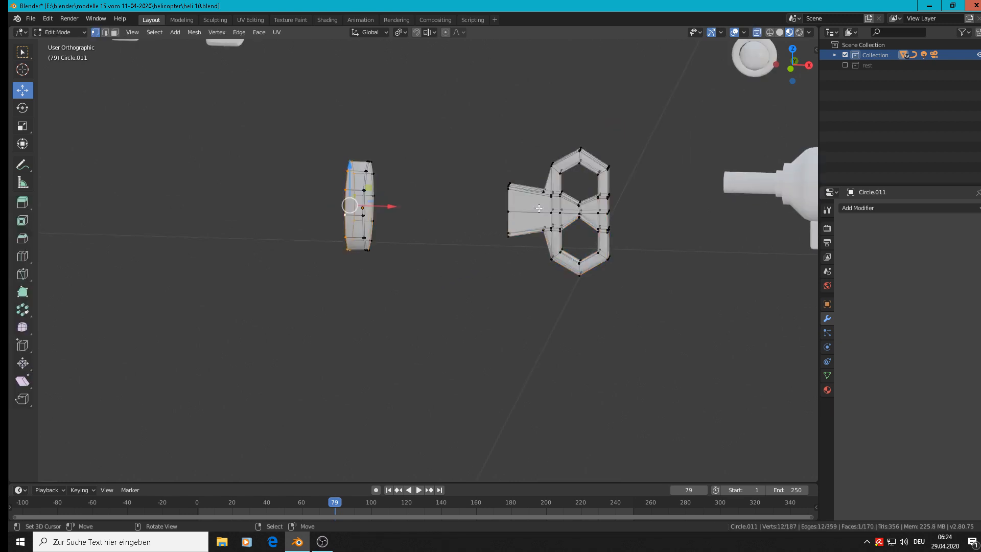
{"action": "key", "text": "l"}
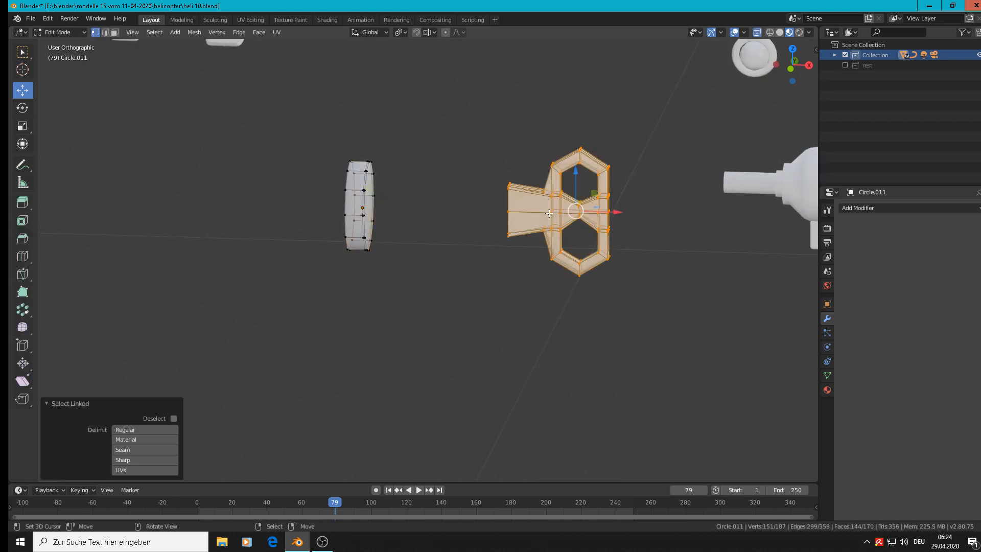
{"action": "key", "text": "p"}
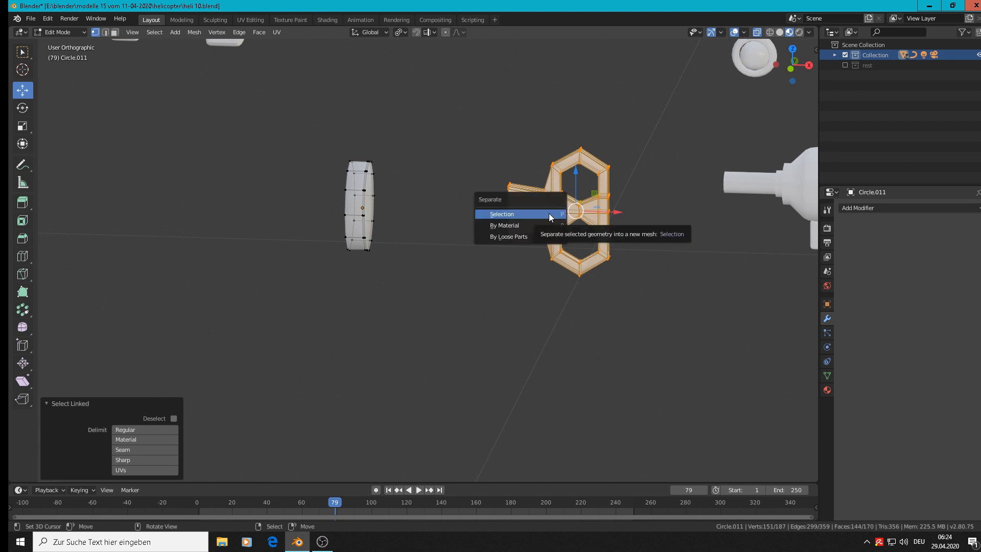
{"action": "left_click", "coordinate": [526, 213]}
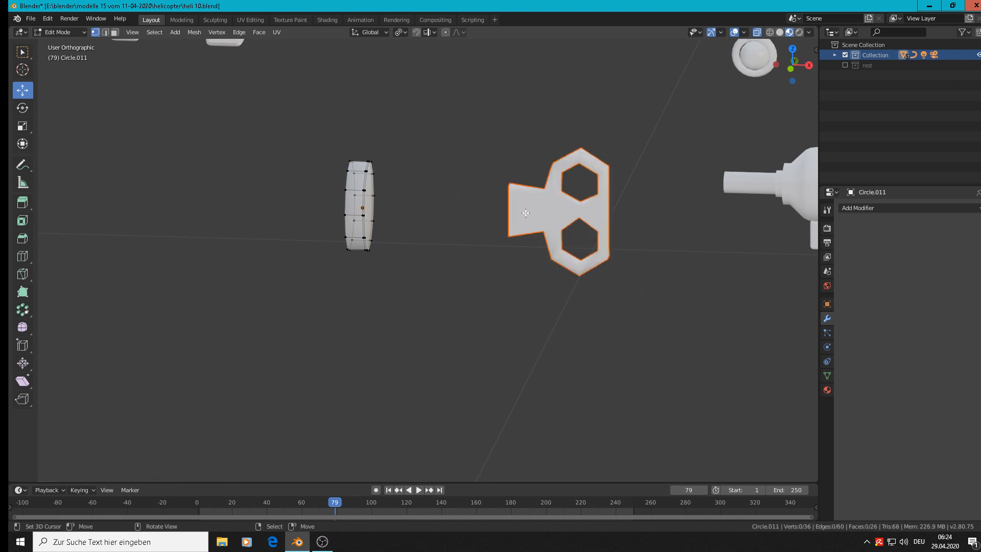
Select the separated two-hole plate in Object Mode and set its origin to its geometry
{"action": "key", "text": "Tab"}
{"action": "left_click", "coordinate": [550, 220]}
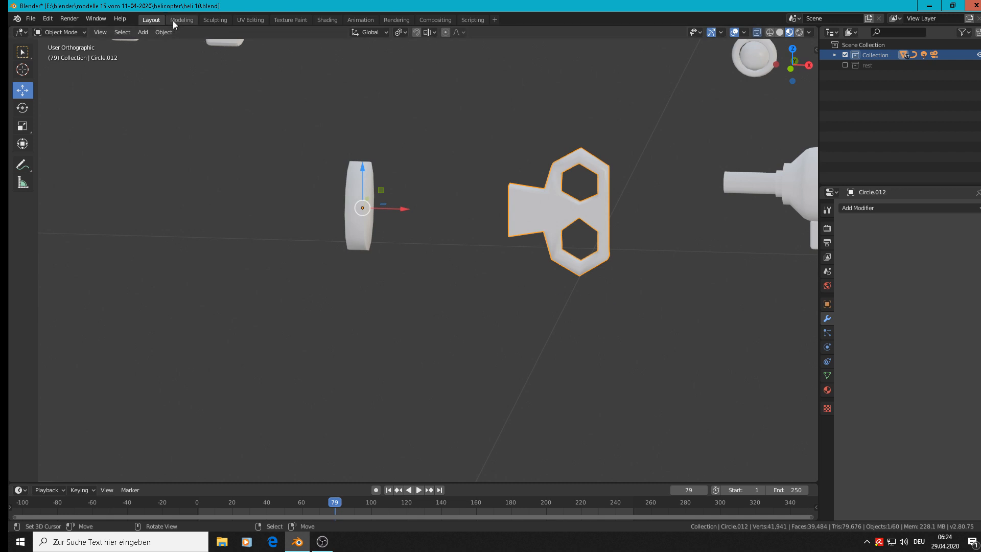
{"action": "left_click", "coordinate": [143, 33]}
{"action": "mouse_move", "coordinate": [163, 34]}
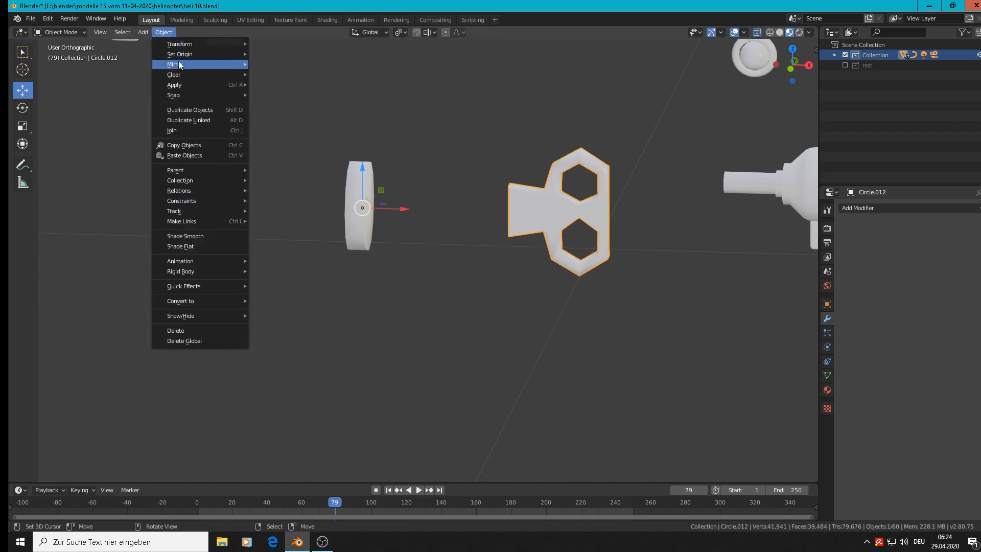
{"action": "mouse_move", "coordinate": [179, 55]}
{"action": "left_click", "coordinate": [294, 66]}
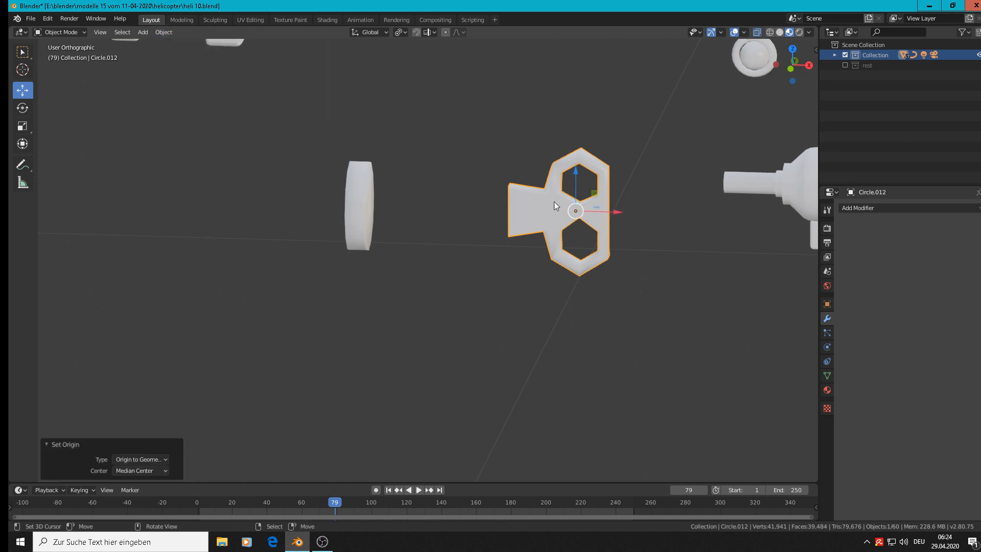
Add a Subdivision Surface modifier to the plate with the viewport subdivisions set to 2
{"action": "left_click", "coordinate": [872, 205]}
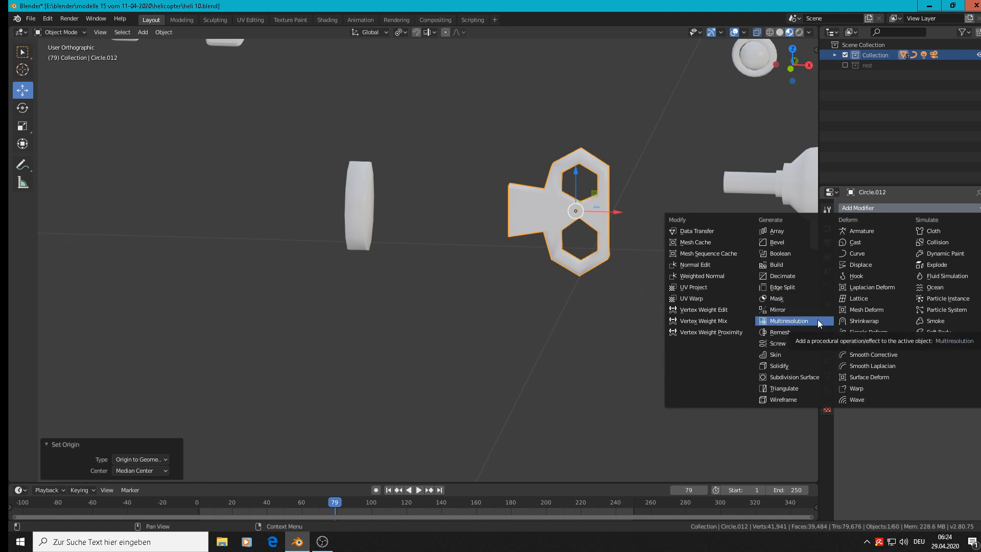
{"action": "left_click", "coordinate": [796, 377]}
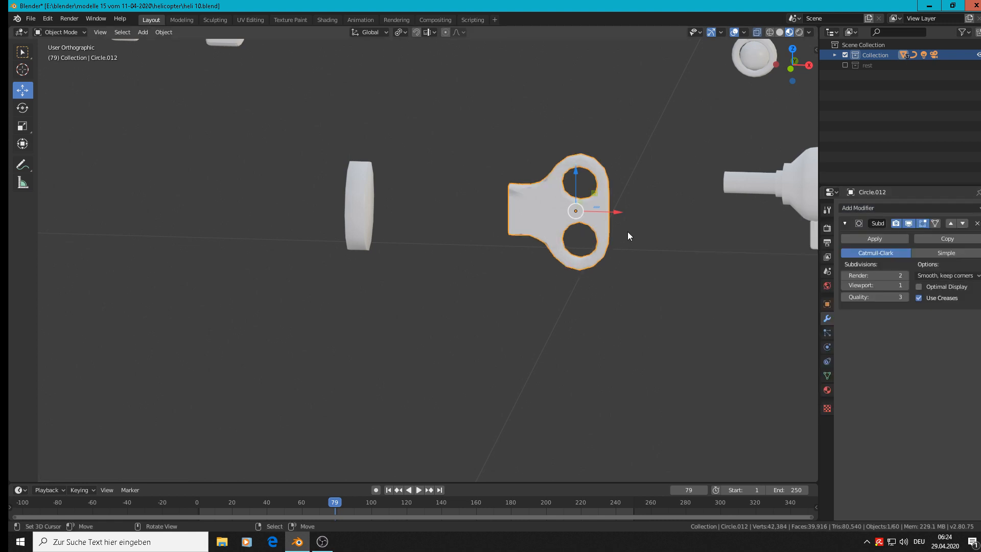
{"action": "left_click", "coordinate": [905, 285]}
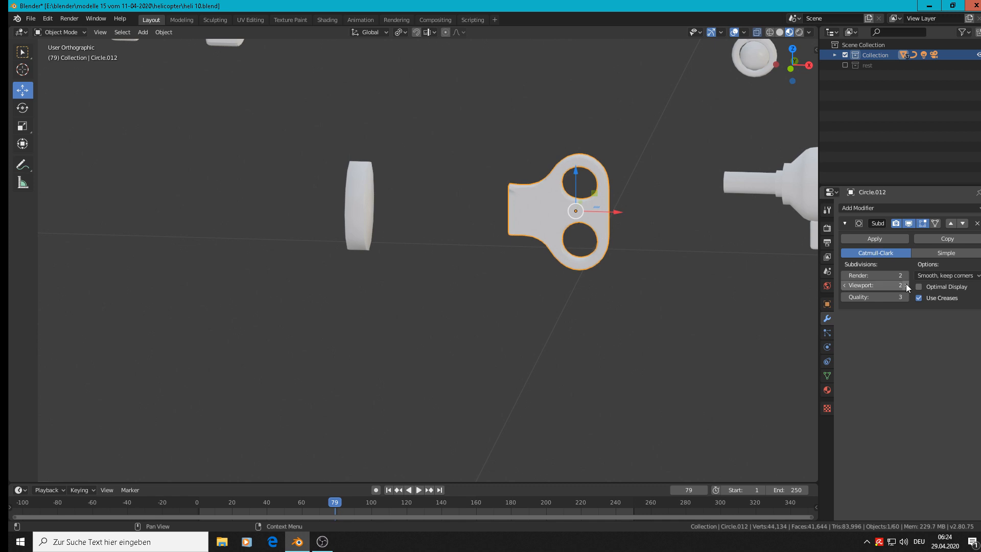
Scale the plate down to about 0.613 and rotate it 90° about the global X axis
{"action": "middle_click_drag", "start_coordinate": [634, 271], "coordinate": [605, 284]}
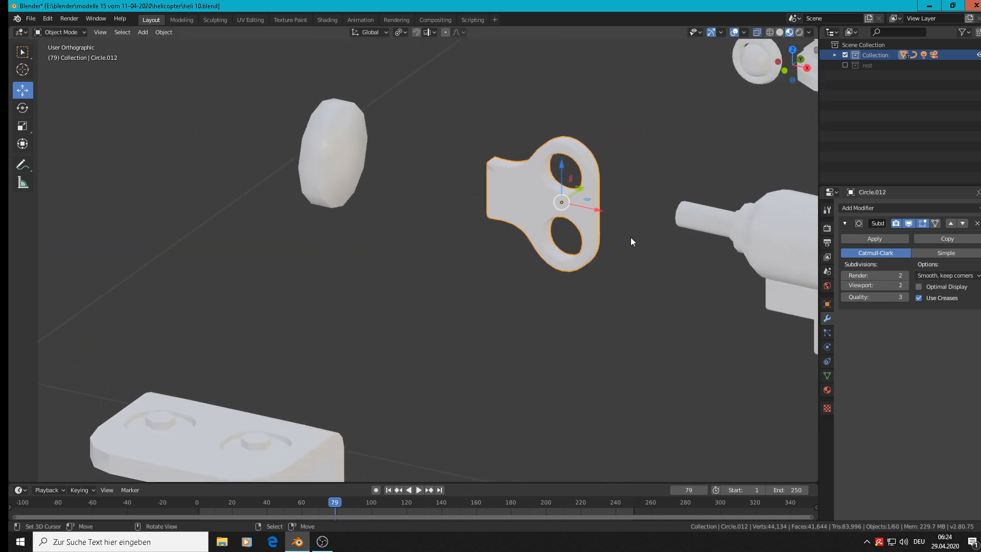
{"action": "scroll", "coordinate": [616, 235], "scroll_direction": "up", "scroll_amount": 2}
{"action": "scroll", "coordinate": [599, 260], "scroll_direction": "down", "scroll_amount": 1}
{"action": "key", "text": "s"}
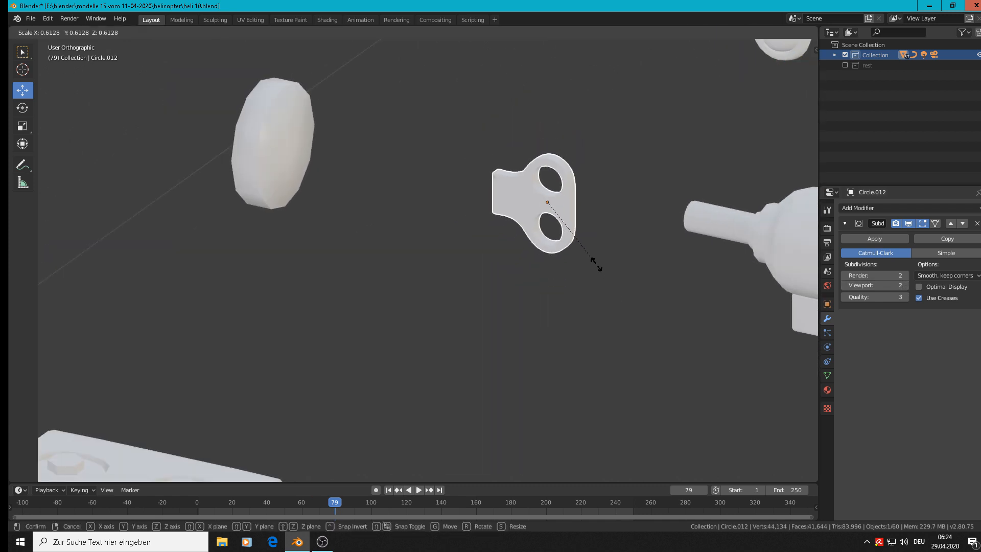
{"action": "left_click", "coordinate": [593, 262]}
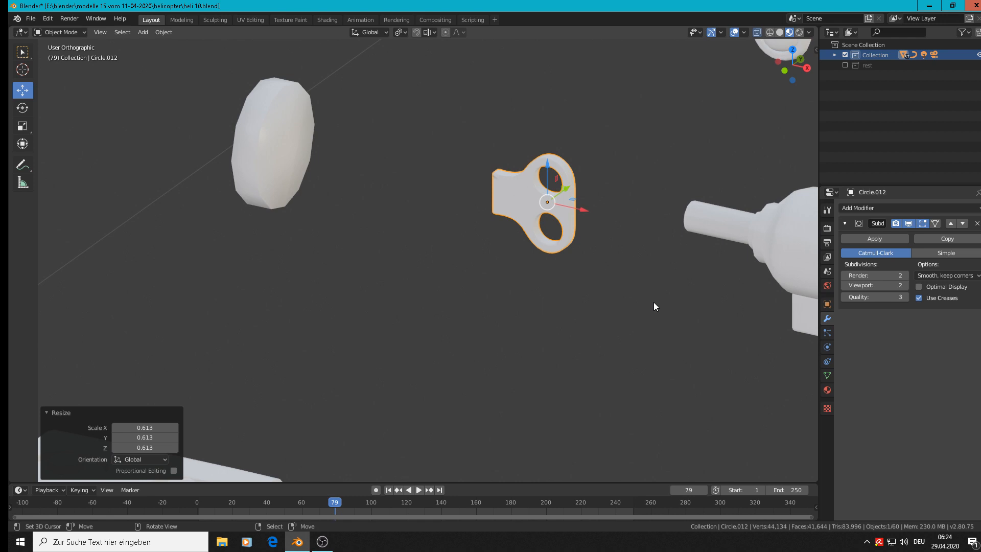
{"action": "type", "text": "rx90"}
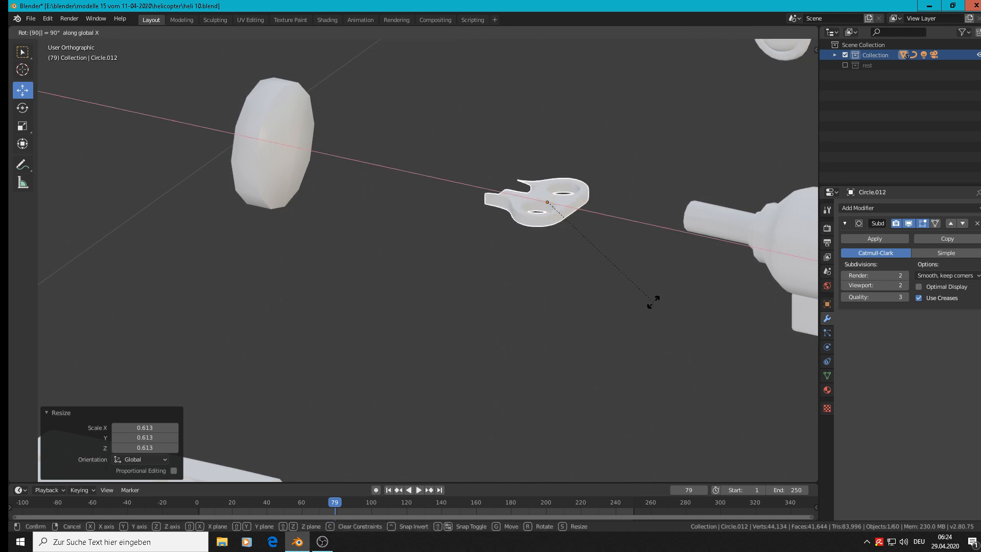
{"action": "key", "text": "Return"}
Enter Edit Mode on the plate and turn off X-ray so only its front-facing geometry shows
{"action": "middle_click_drag", "start_coordinate": [572, 241], "coordinate": [676, 226]}
{"action": "scroll", "coordinate": [631, 209], "scroll_direction": "up", "scroll_amount": 3}
{"action": "left_click_drag", "start_coordinate": [528, 181], "coordinate": [413, 207]}
{"action": "scroll", "coordinate": [340, 225], "scroll_direction": "up", "scroll_amount": 2}
{"action": "key", "text": "Tab"}
{"action": "scroll", "coordinate": [330, 218], "scroll_direction": "up", "scroll_amount": 3}
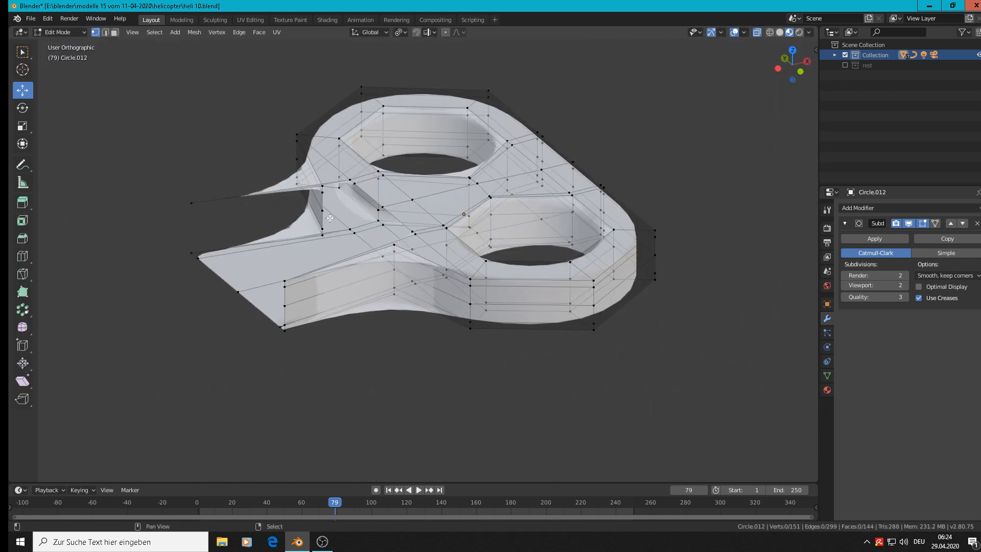
{"action": "middle_click_drag", "start_coordinate": [435, 117], "coordinate": [536, 43], "text": "shift"}
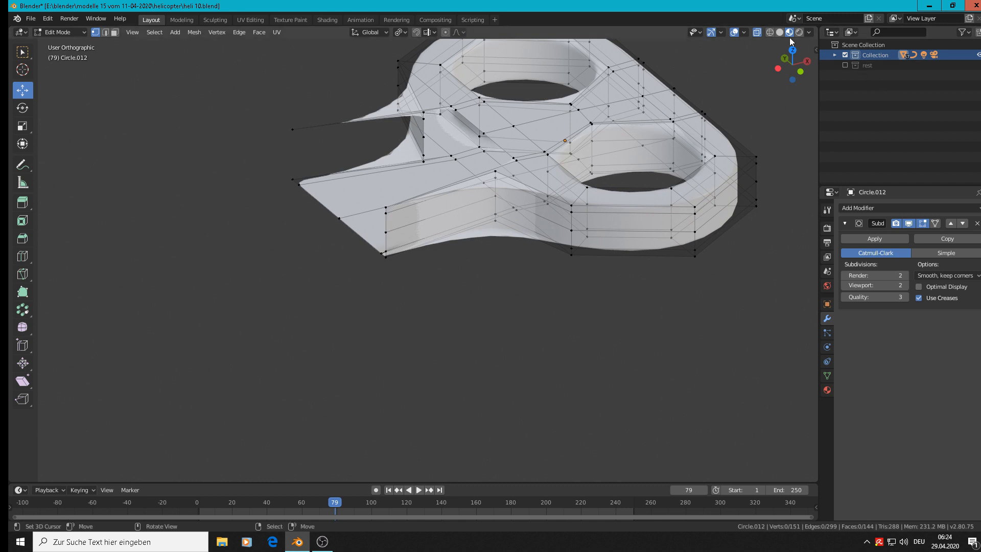
{"action": "left_click", "coordinate": [758, 33]}
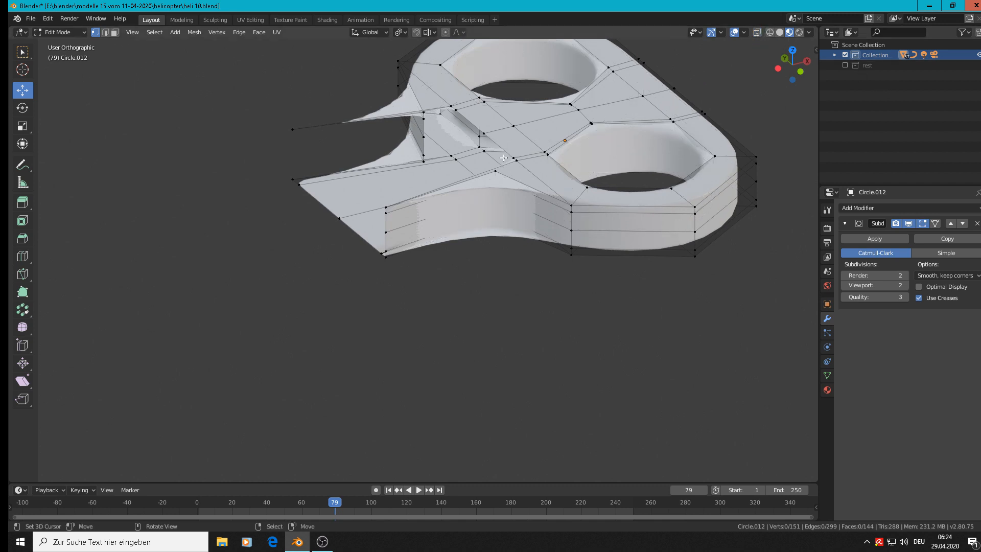
{"action": "scroll", "coordinate": [503, 157], "scroll_direction": "up", "scroll_amount": 3}
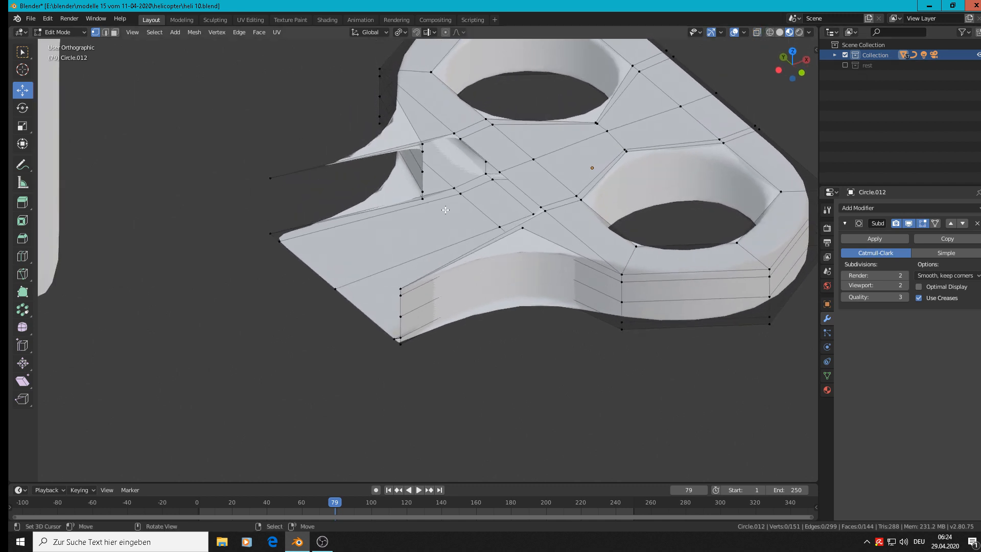
Extrude the three inner vertices at the neck's open side wall about 0.0218 m along negative X to the neck's end
{"action": "middle_click_drag", "start_coordinate": [446, 210], "coordinate": [418, 214]}
{"action": "middle_click_drag", "start_coordinate": [413, 153], "coordinate": [491, 107]}
{"action": "middle_click_drag", "start_coordinate": [479, 162], "coordinate": [458, 329]}
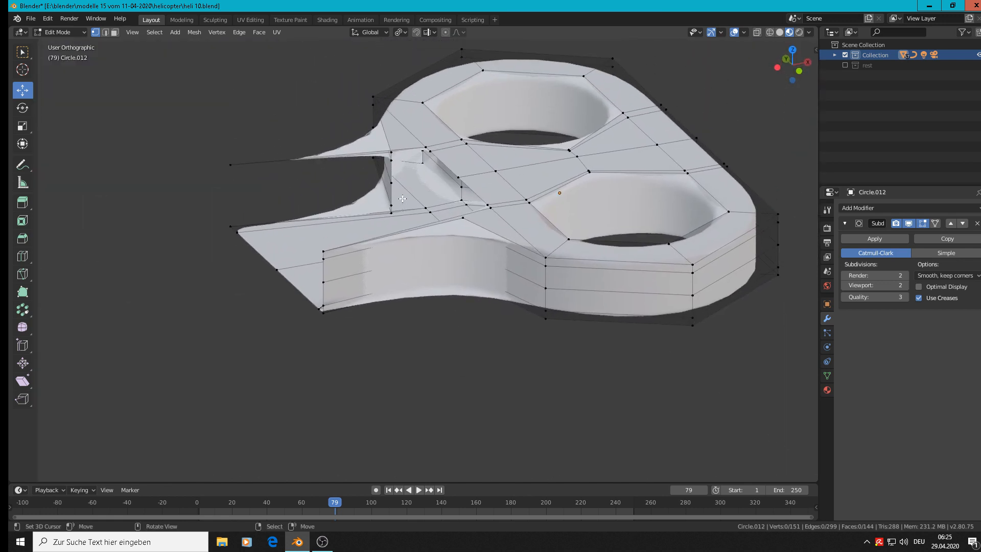
{"action": "left_click", "coordinate": [391, 183]}
{"action": "left_click", "coordinate": [390, 162], "text": "shift"}
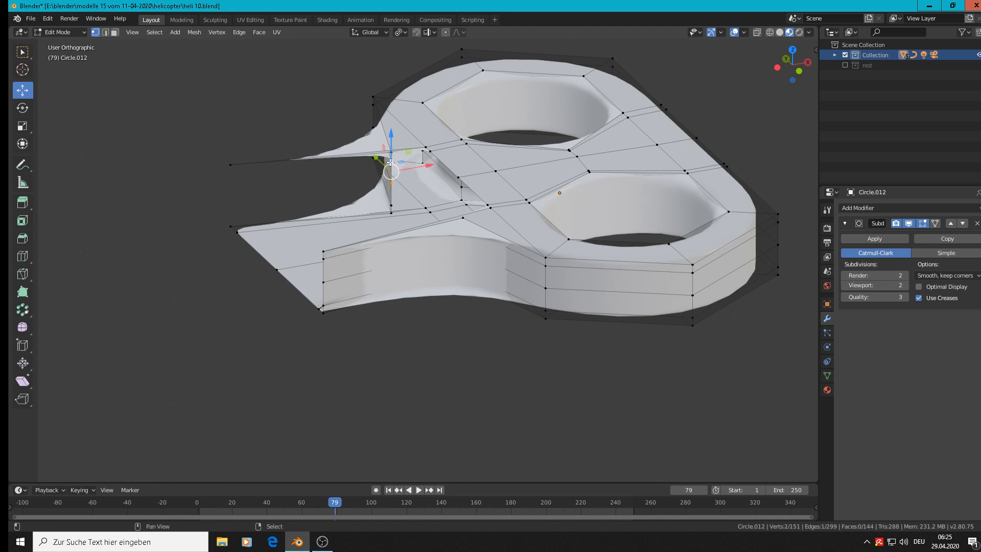
{"action": "left_click", "coordinate": [395, 205], "text": "shift"}
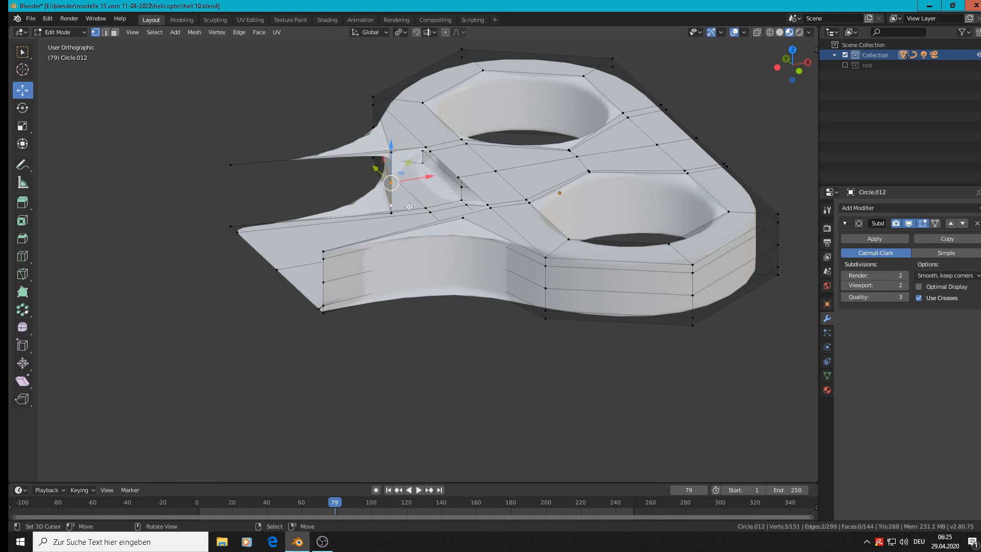
{"action": "key", "text": "e"}
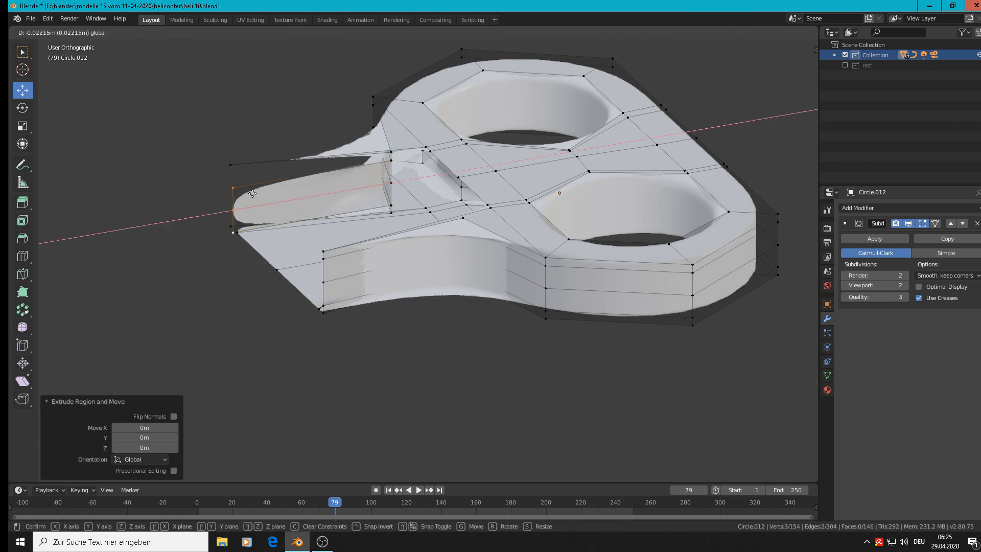
{"action": "left_click", "coordinate": [259, 193]}
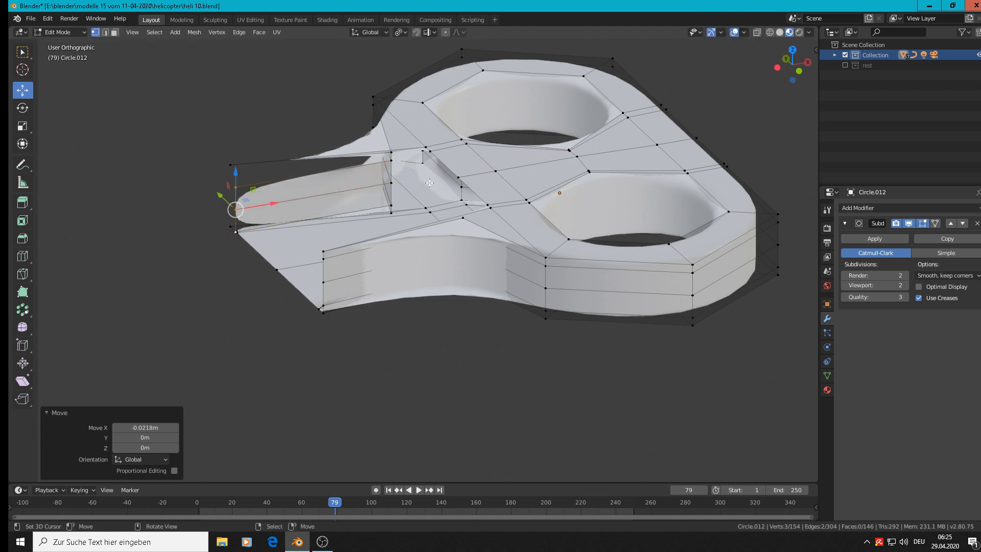
From the top view, shift the extruded vertices about 0.001 m along X and nudge them about -0.0004 m in Y
{"action": "key", "text": "KP_7"}
{"action": "left_click_drag", "start_coordinate": [235, 175], "coordinate": [264, 173]}
{"action": "key", "text": "g"}
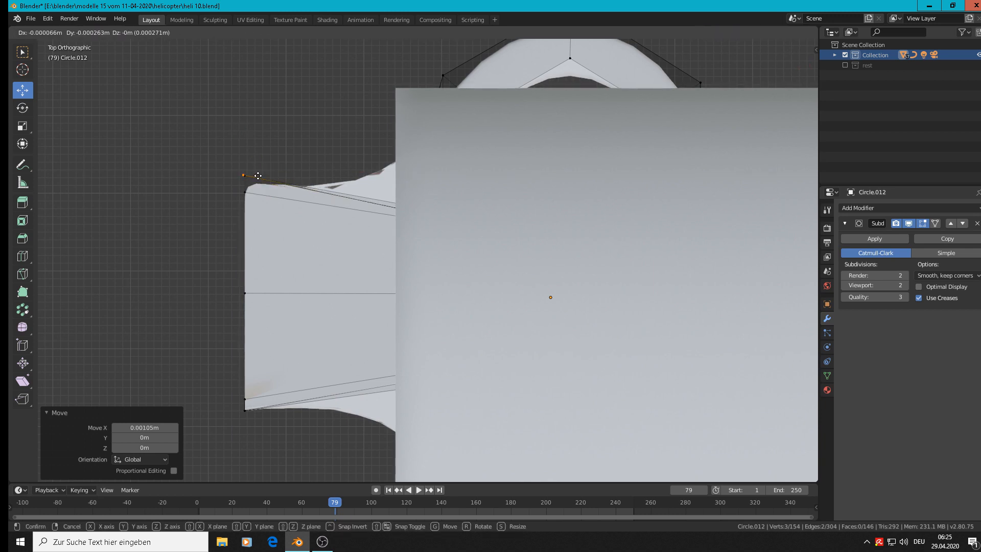
{"action": "left_click", "coordinate": [261, 177]}
Fill the narrow gap between the extruded side wall's lower edge and the neck's bottom with a face
{"action": "middle_click_drag", "start_coordinate": [260, 177], "coordinate": [308, 200]}
{"action": "scroll", "coordinate": [287, 188], "scroll_direction": "up", "scroll_amount": 1}
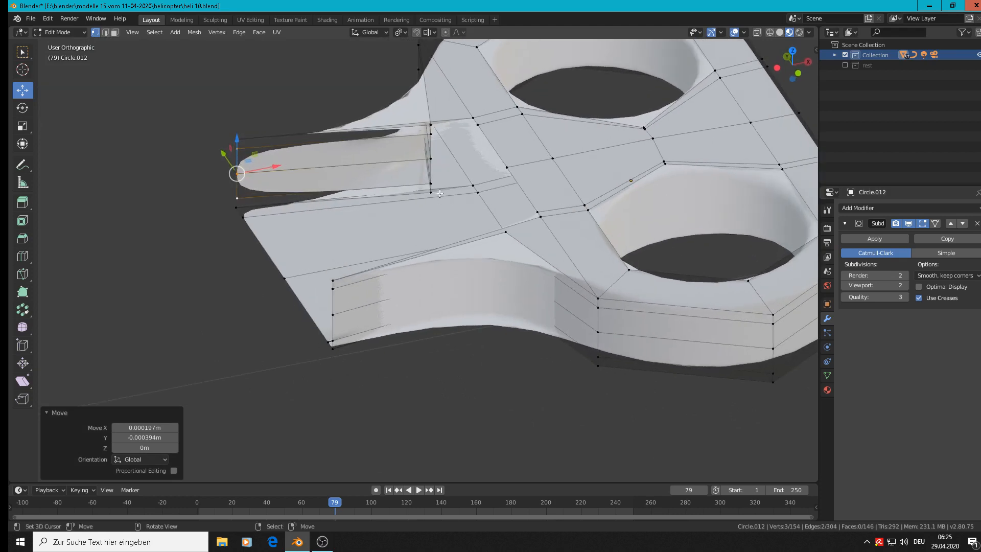
{"action": "left_click", "coordinate": [237, 174], "text": "shift"}
{"action": "left_click", "coordinate": [237, 199], "text": "shift"}
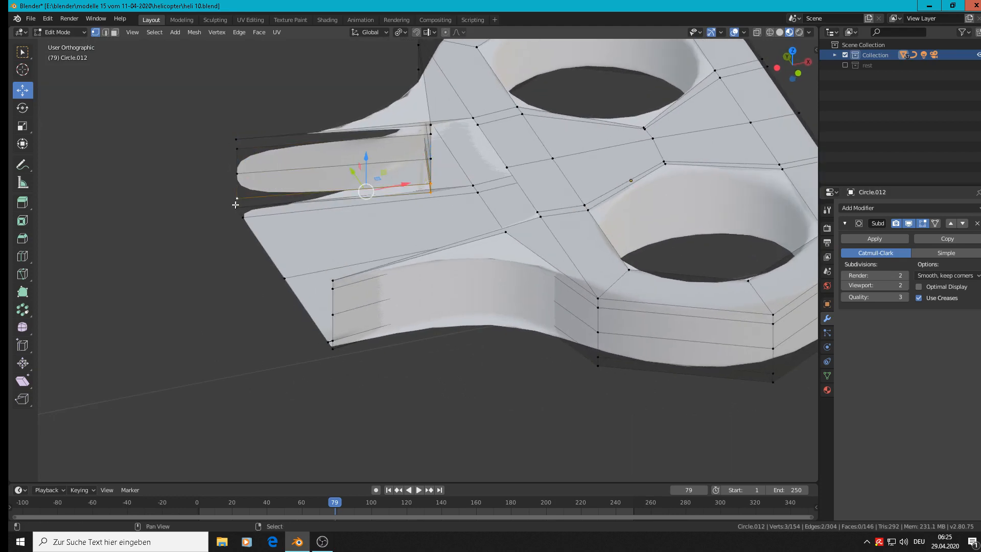
{"action": "left_click", "coordinate": [236, 208], "text": "shift"}
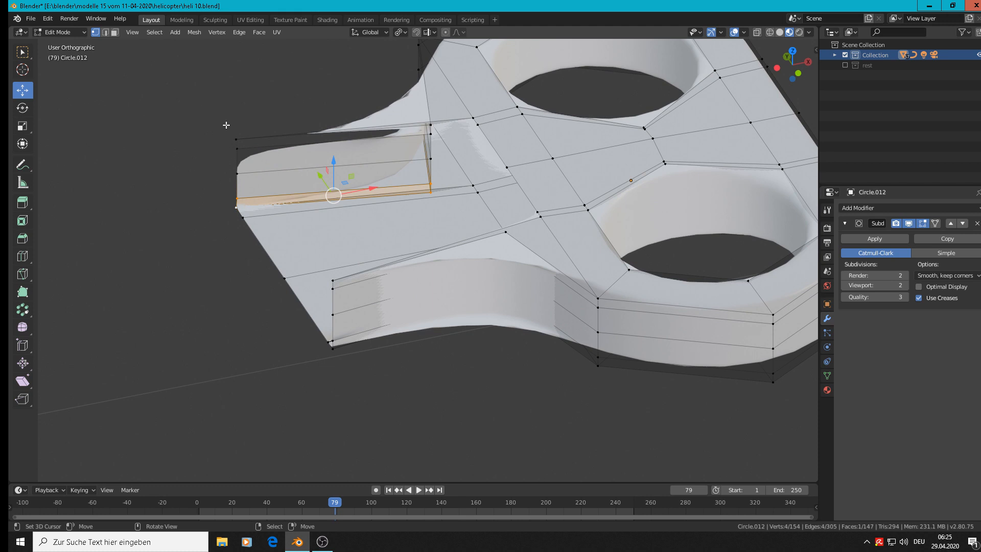
Fill the narrow gap along the extruded side wall's upper edge with a four-vertex face
{"action": "right_click", "coordinate": [235, 138]}
{"action": "right_click", "coordinate": [237, 148], "text": "shift"}
{"action": "right_click", "coordinate": [433, 134], "text": "shift"}
{"action": "right_click", "coordinate": [431, 129], "text": "shift"}
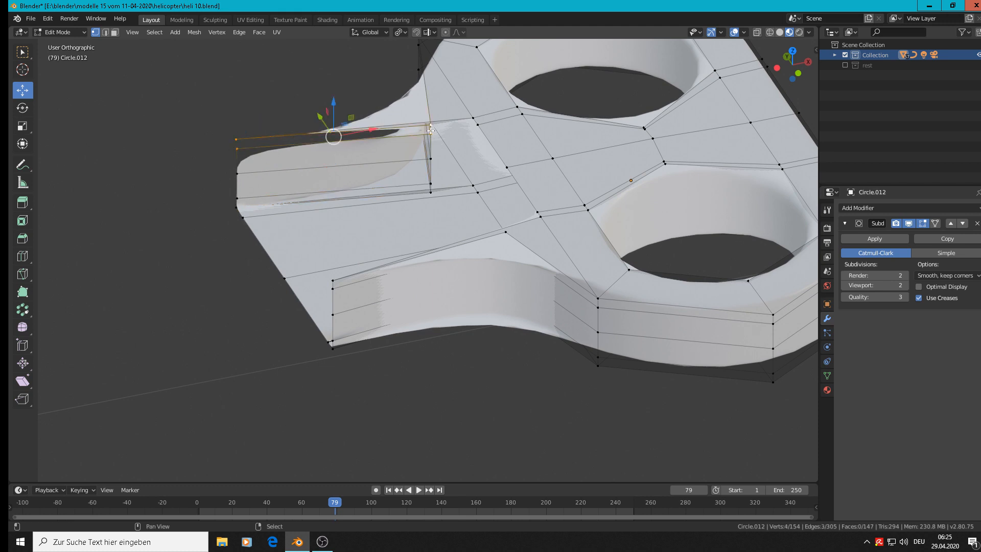
{"action": "key", "text": "f"}
Select only the boundary vertices around the neck's open top, fill them with one face, and return to Object Mode
{"action": "middle_click_drag", "start_coordinate": [438, 150], "coordinate": [412, 203]}
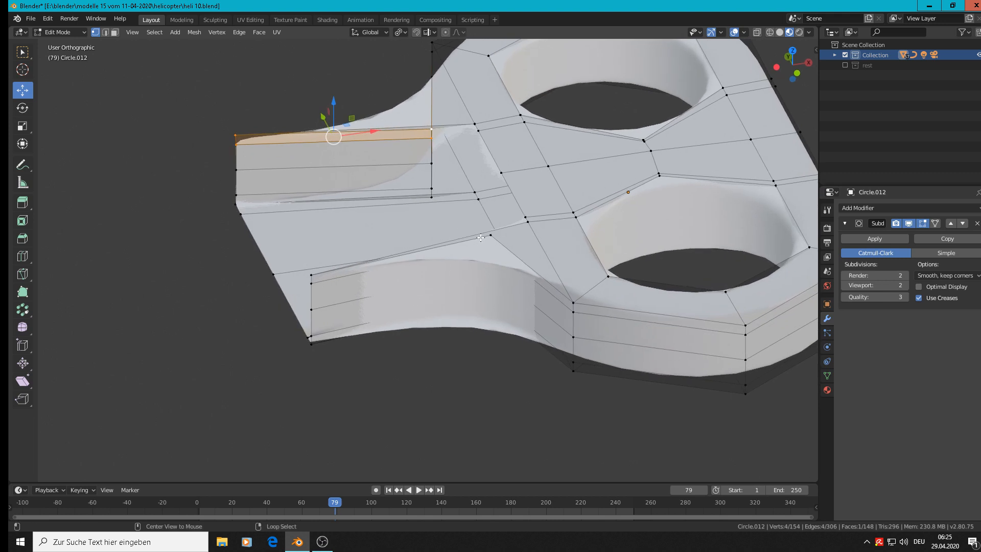
{"action": "right_click", "coordinate": [503, 230], "text": "alt"}
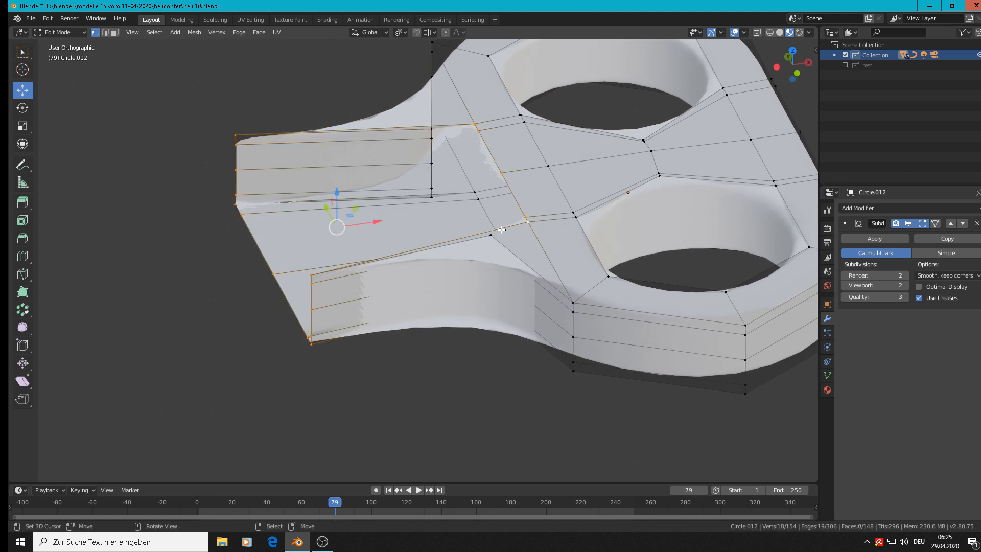
{"action": "key", "text": "c"}
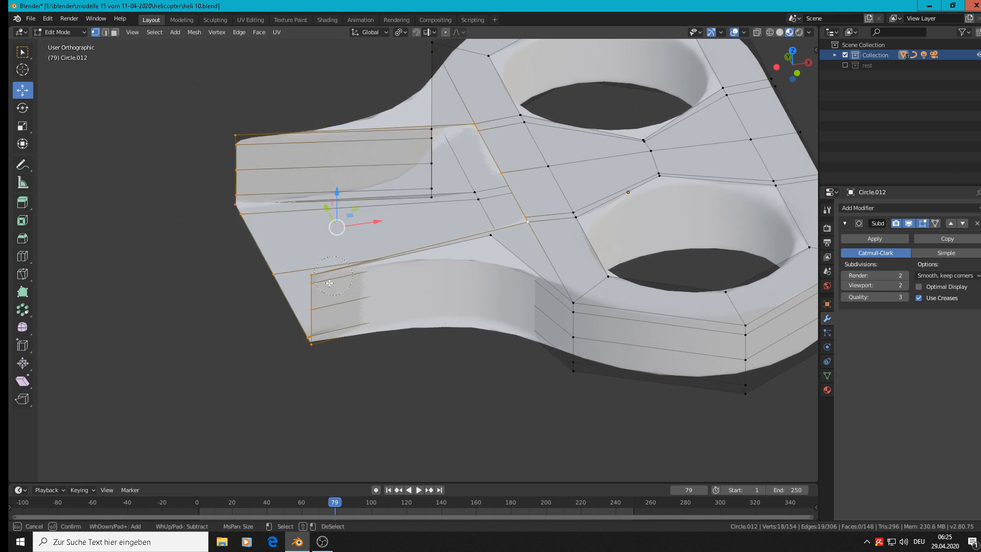
{"action": "mouse_move", "coordinate": [313, 297]}
{"action": "left_mouse_down", "text": "shift"}
{"action": "mouse_move", "coordinate": [306, 333]}
{"action": "mouse_move", "coordinate": [320, 304]}
{"action": "mouse_move", "coordinate": [309, 287]}
{"action": "mouse_move", "coordinate": [265, 280]}
{"action": "mouse_move", "coordinate": [226, 114]}
{"action": "left_mouse_up", "text": "shift"}
{"action": "left_click", "coordinate": [231, 206], "text": "shift"}
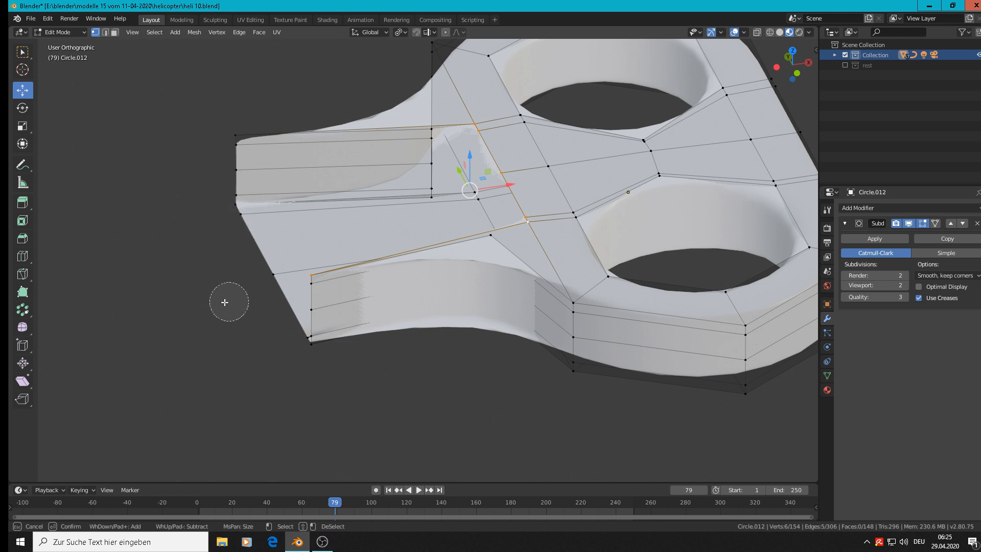
{"action": "key", "text": "Escape"}
{"action": "left_click", "coordinate": [233, 122], "text": "shift"}
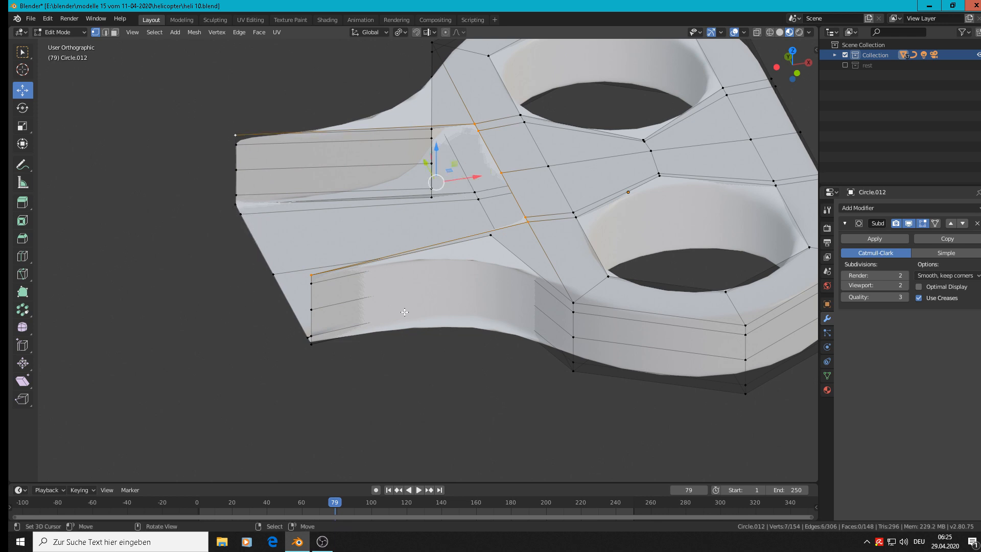
{"action": "key", "text": "f"}
{"action": "key", "text": "Tab"}
{"action": "scroll", "coordinate": [449, 278], "scroll_direction": "down", "scroll_amount": 3}
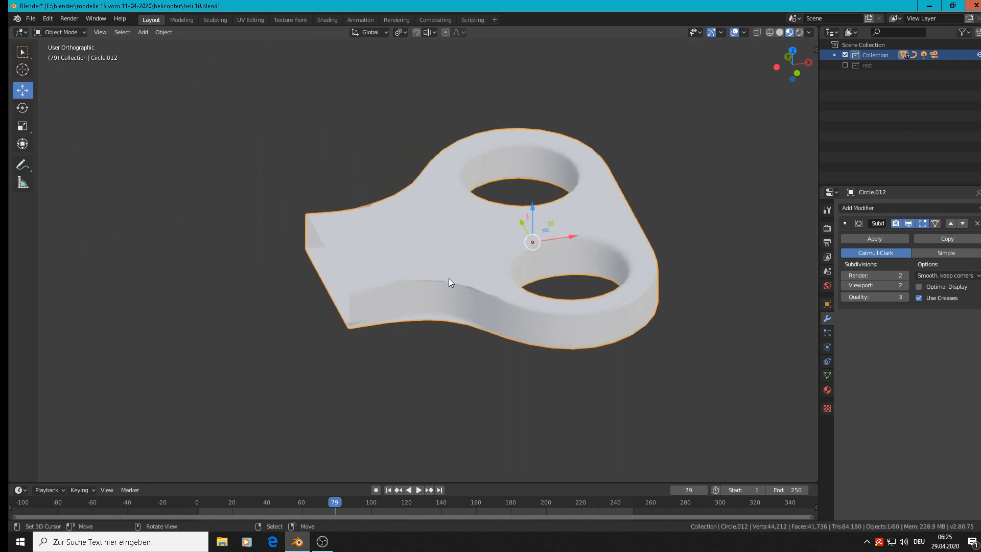
Inspect the filled faces and shape of the neck and two-hole plate from several angles, including its mesh
{"action": "key", "text": "Tab"}
{"action": "scroll", "coordinate": [448, 278], "scroll_direction": "up", "scroll_amount": 6}
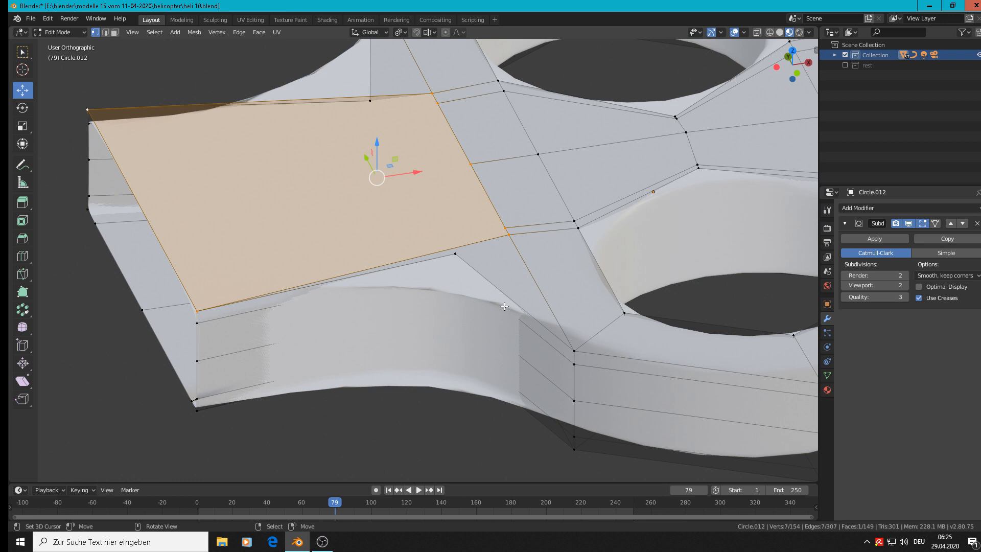
{"action": "middle_click_drag", "start_coordinate": [463, 329], "coordinate": [370, 269]}
{"action": "middle_click_drag", "start_coordinate": [351, 341], "coordinate": [319, 397]}
{"action": "scroll", "coordinate": [327, 378], "scroll_direction": "down", "scroll_amount": 3}
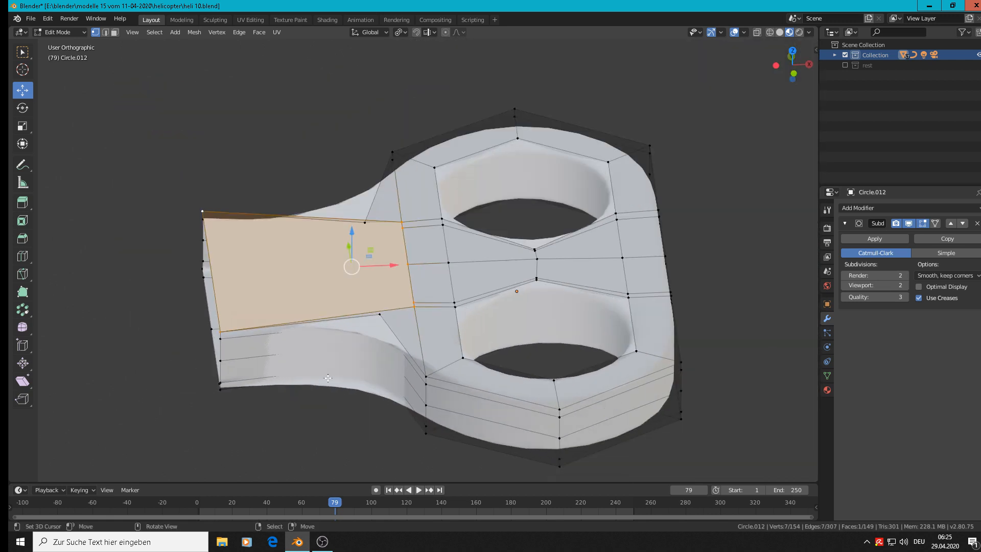
{"action": "key", "text": "Tab"}
{"action": "middle_click_drag", "start_coordinate": [349, 351], "coordinate": [361, 287]}
From the front view, move the plate -0.114 m along X against the disc and adjust its height, finishing with a -0.0193 m Z shift
{"action": "key", "text": "KP_1"}
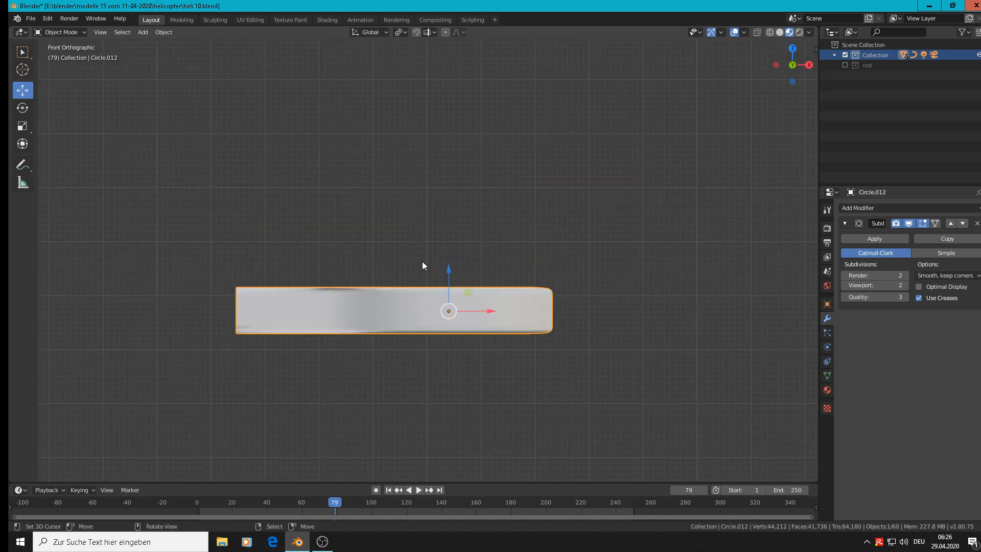
{"action": "scroll", "coordinate": [422, 262], "scroll_direction": "down", "scroll_amount": 3}
{"action": "scroll", "coordinate": [422, 278], "scroll_direction": "up", "scroll_amount": 1}
{"action": "scroll", "coordinate": [424, 290], "scroll_direction": "down", "scroll_amount": 5}
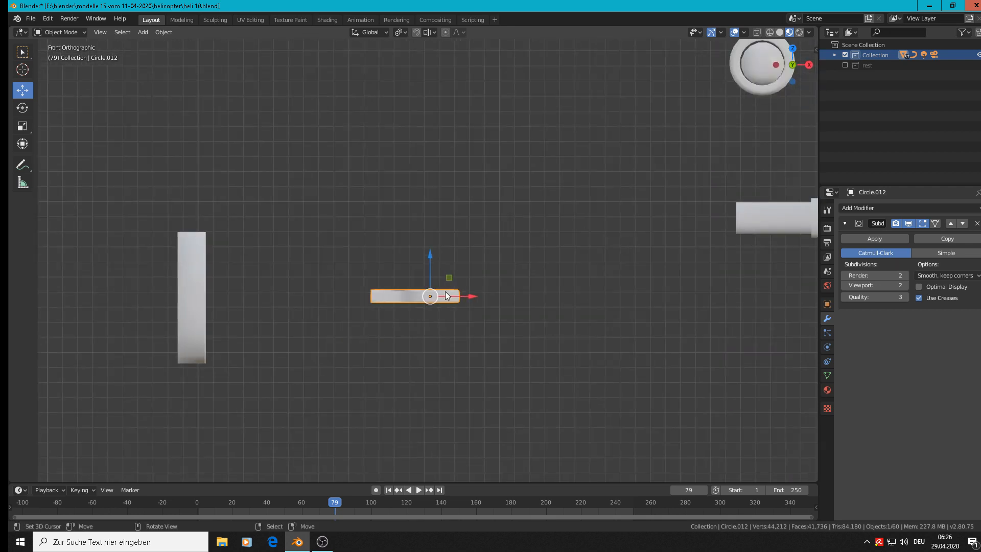
{"action": "left_click_drag", "start_coordinate": [472, 297], "coordinate": [294, 308]}
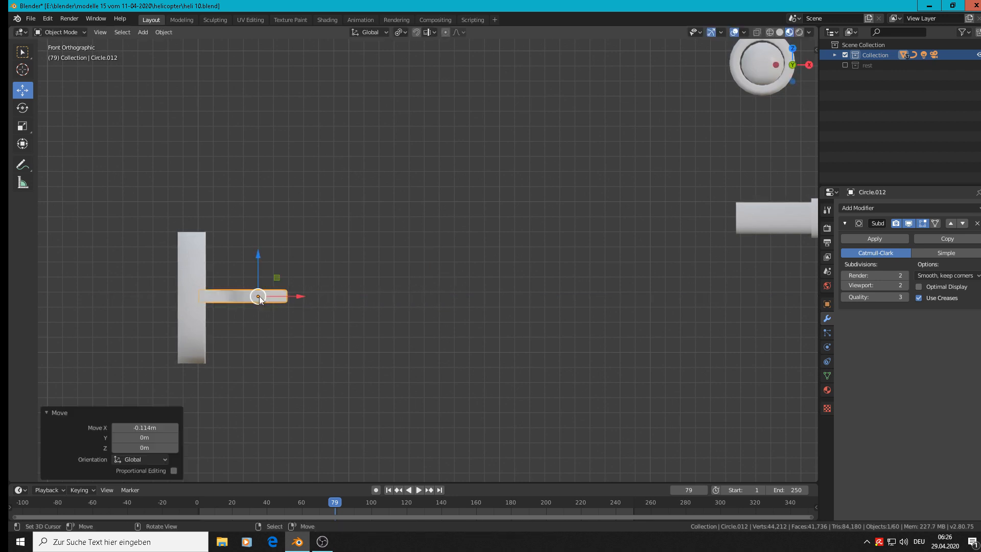
{"action": "left_click_drag", "start_coordinate": [268, 264], "coordinate": [264, 223]}
{"action": "middle_click_drag", "start_coordinate": [258, 334], "coordinate": [256, 223]}
{"action": "left_click_drag", "start_coordinate": [257, 223], "coordinate": [262, 241]}
Compare the modelled parts with the rotor head reference photos, examining how the plates attach near the blade grip
{"action": "scroll", "coordinate": [295, 281], "scroll_direction": "down", "scroll_amount": 6}
{"action": "middle_click_drag", "start_coordinate": [236, 335], "coordinate": [233, 336], "text": "shift"}
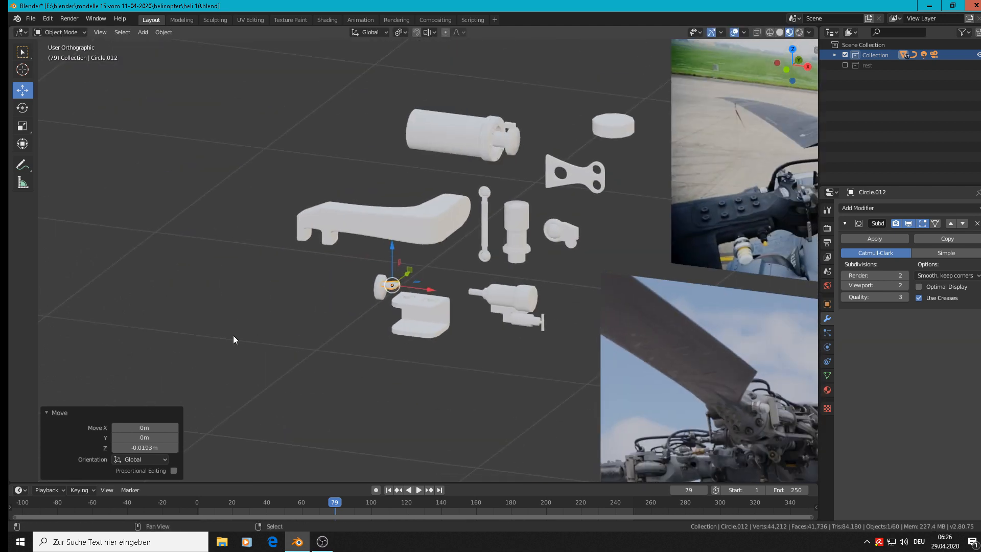
{"action": "middle_click_drag", "start_coordinate": [559, 281], "coordinate": [395, 290], "text": "shift"}
{"action": "scroll", "coordinate": [613, 191], "scroll_direction": "up", "scroll_amount": 4}
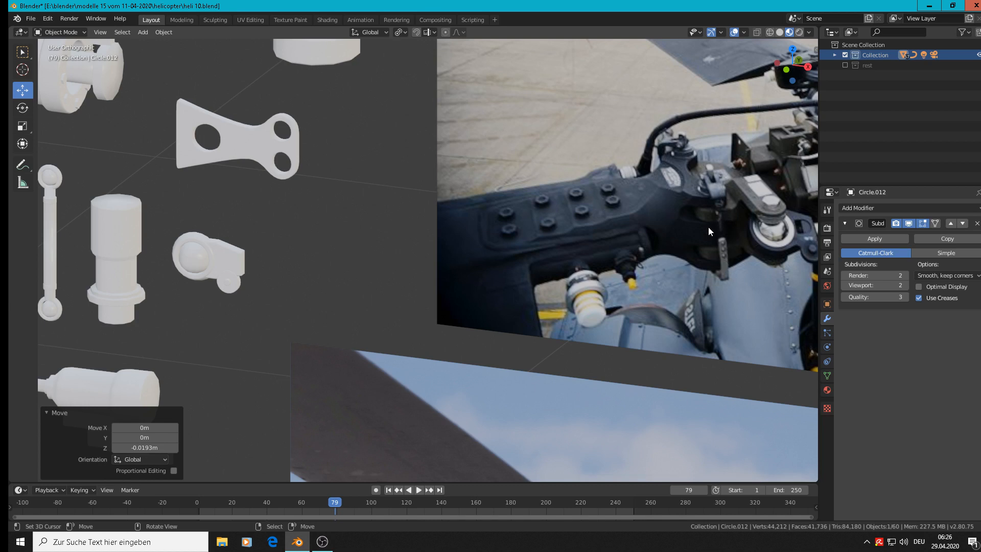
{"action": "scroll", "coordinate": [709, 245], "scroll_direction": "down", "scroll_amount": 2}
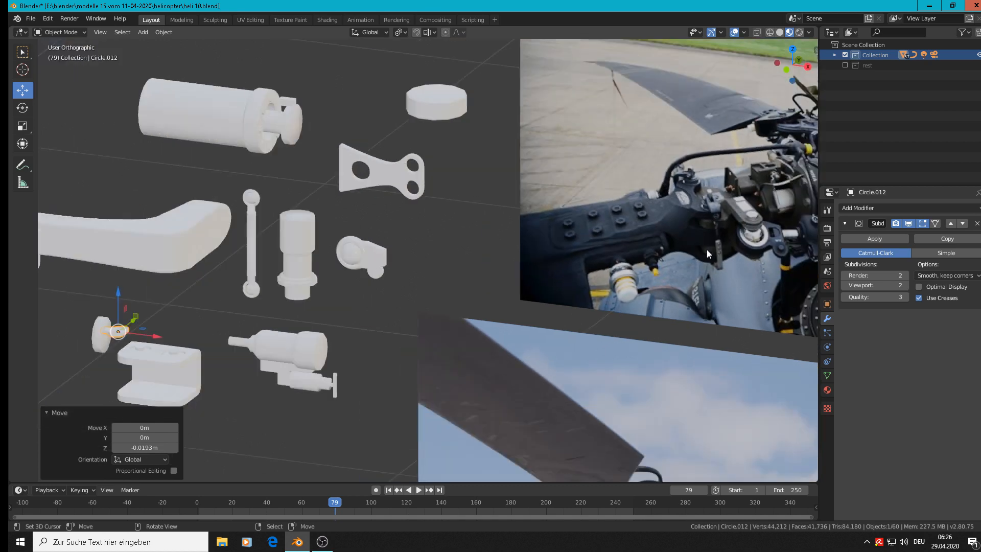
{"action": "middle_click_drag", "start_coordinate": [479, 267], "coordinate": [538, 252], "text": "shift"}
{"action": "middle_click_drag", "start_coordinate": [166, 359], "coordinate": [188, 357], "text": "shift"}
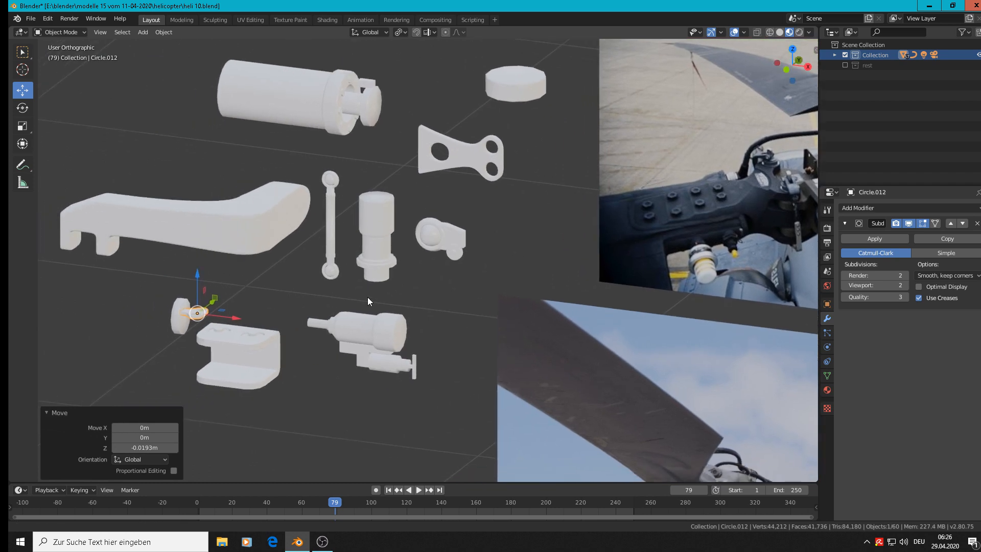
{"action": "scroll", "coordinate": [358, 294], "scroll_direction": "down", "scroll_amount": 2}
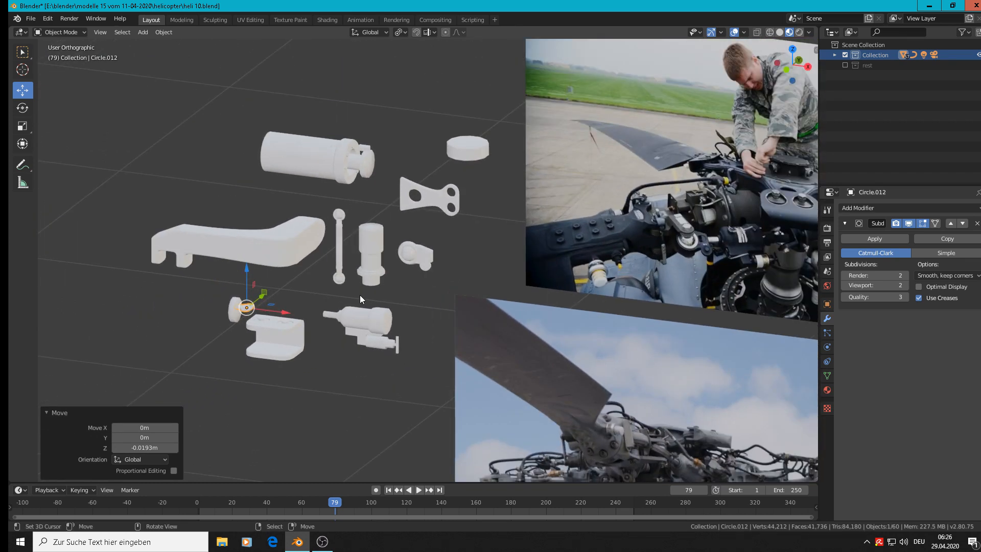
Move the two-hole plate 0.00295 m along Z on the disc
{"action": "scroll", "coordinate": [190, 333], "scroll_direction": "up", "scroll_amount": 3}
{"action": "middle_click_drag", "start_coordinate": [192, 333], "coordinate": [276, 312]}
{"action": "scroll", "coordinate": [267, 309], "scroll_direction": "up", "scroll_amount": 1}
{"action": "scroll", "coordinate": [294, 252], "scroll_direction": "up", "scroll_amount": 2}
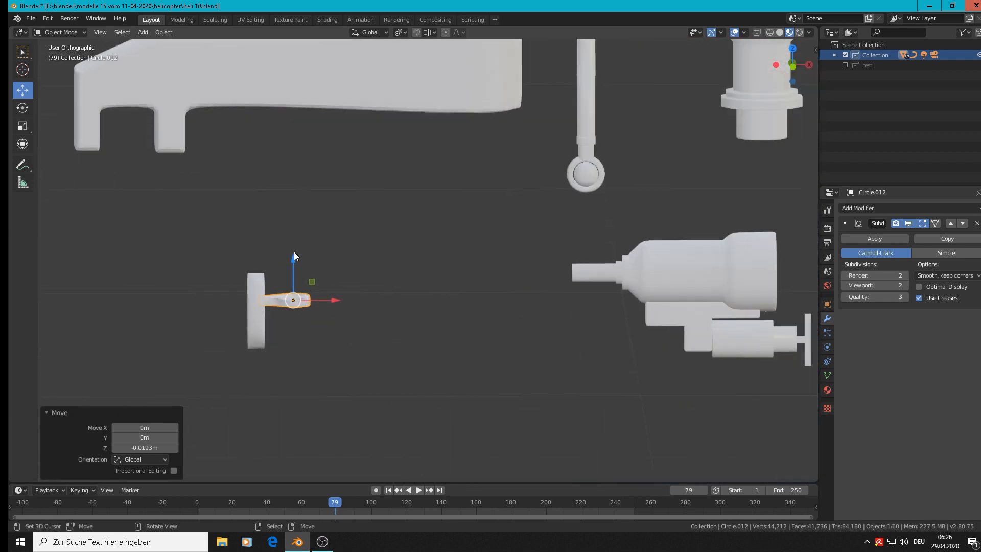
{"action": "left_click_drag", "start_coordinate": [294, 252], "coordinate": [296, 262]}
{"action": "scroll", "coordinate": [316, 325], "scroll_direction": "up", "scroll_amount": 3}
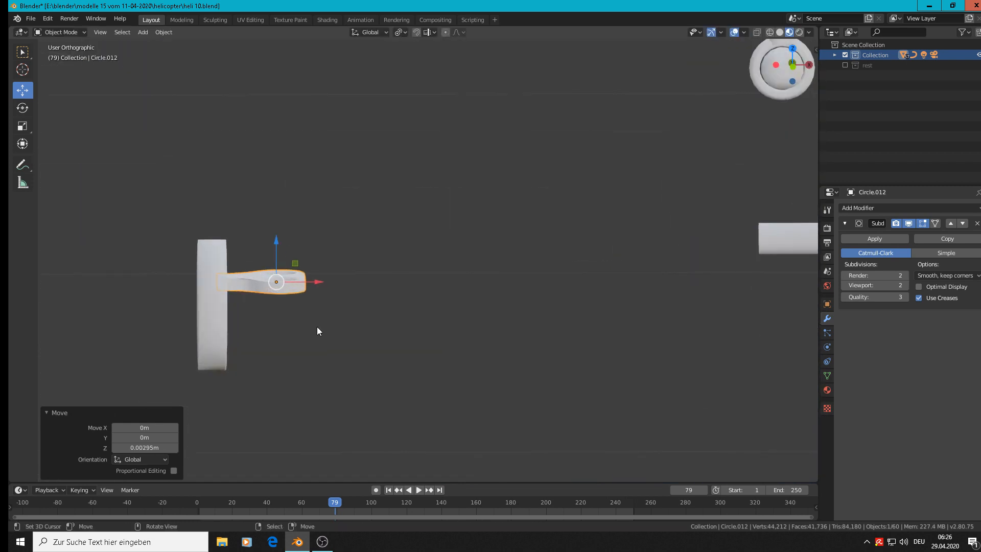
Thicken the plate by scaling it 2.039 along Z, and raise it 0.0102 m towards the disc's upper edge
{"action": "key", "text": "s"}
{"action": "key", "text": "z"}
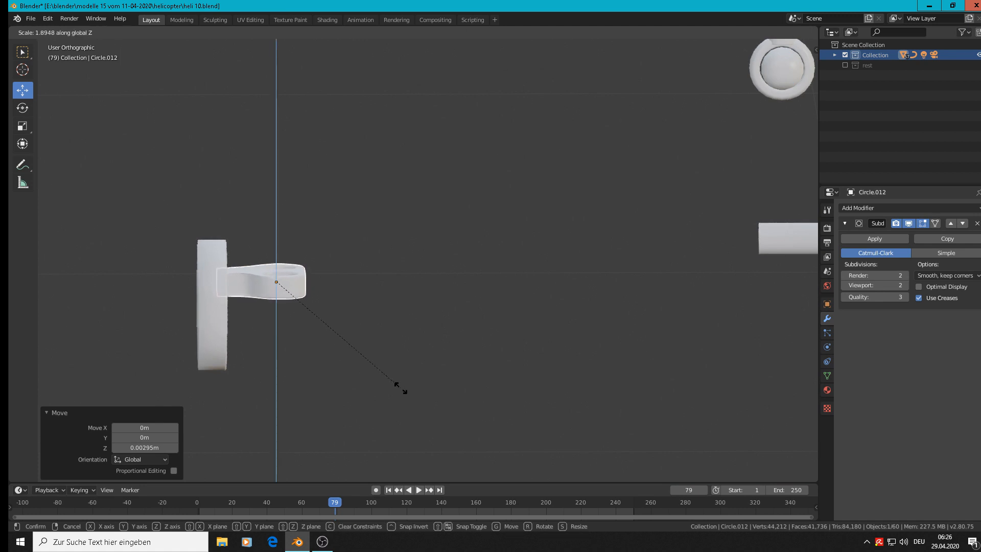
{"action": "left_click", "coordinate": [405, 399]}
{"action": "key", "text": "g"}
{"action": "key", "text": "z"}
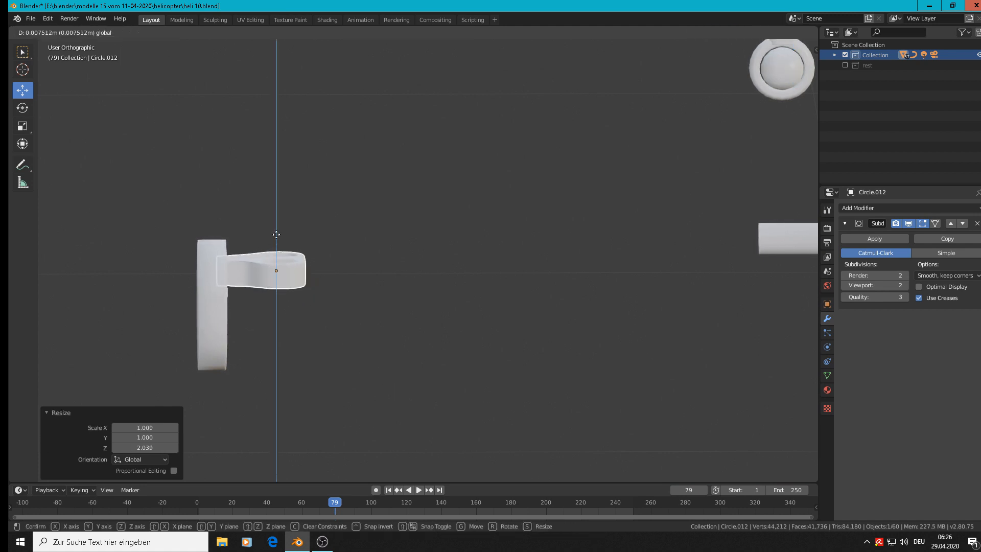
{"action": "left_click", "coordinate": [283, 250]}
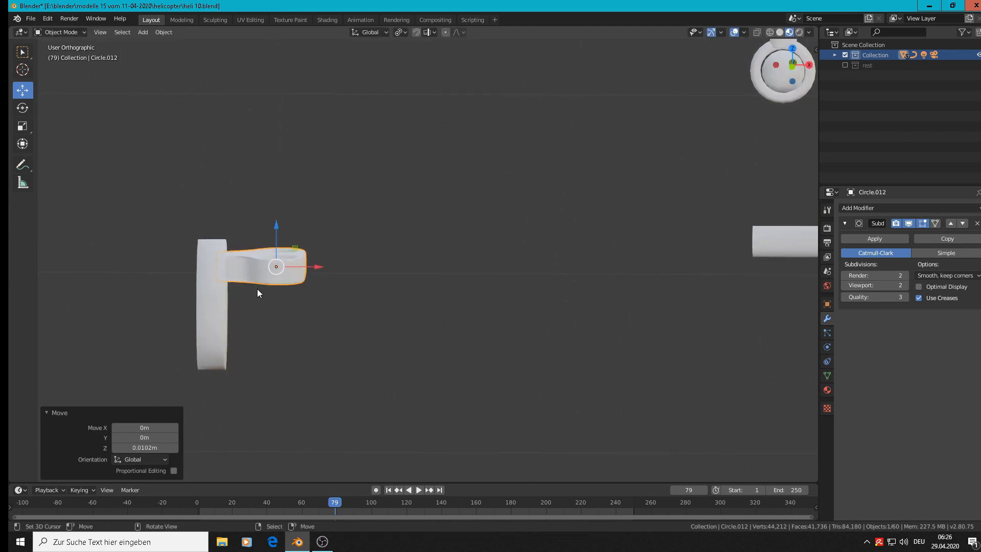
Duplicate the two-hole plate in place and move the copy -0.0504 m along Z to the disc's lower part
{"action": "middle_click_drag", "start_coordinate": [226, 309], "coordinate": [219, 320]}
{"action": "key", "text": "shift+d"}
{"action": "right_click", "coordinate": [219, 320]}
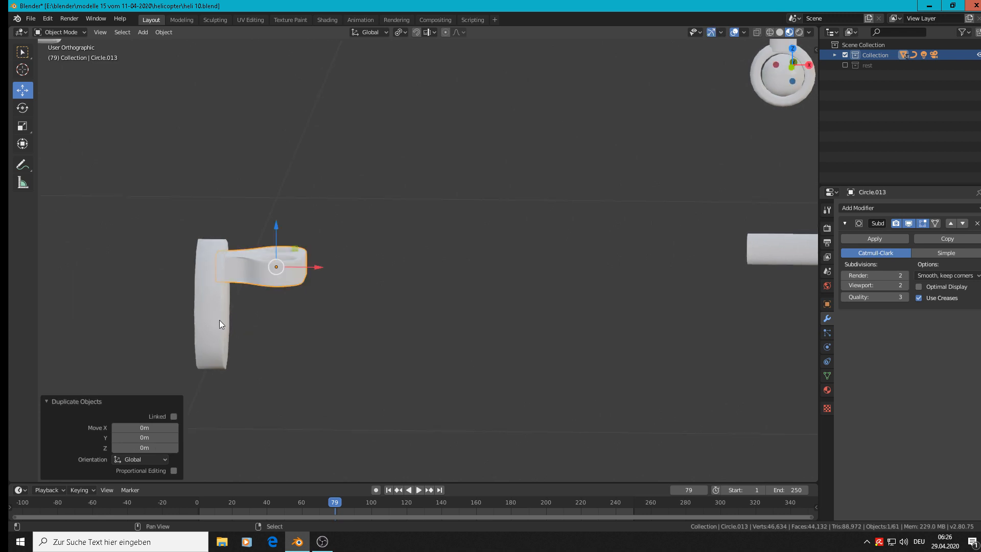
{"action": "key", "text": "g"}
{"action": "key", "text": "z"}
{"action": "left_click", "coordinate": [276, 305]}
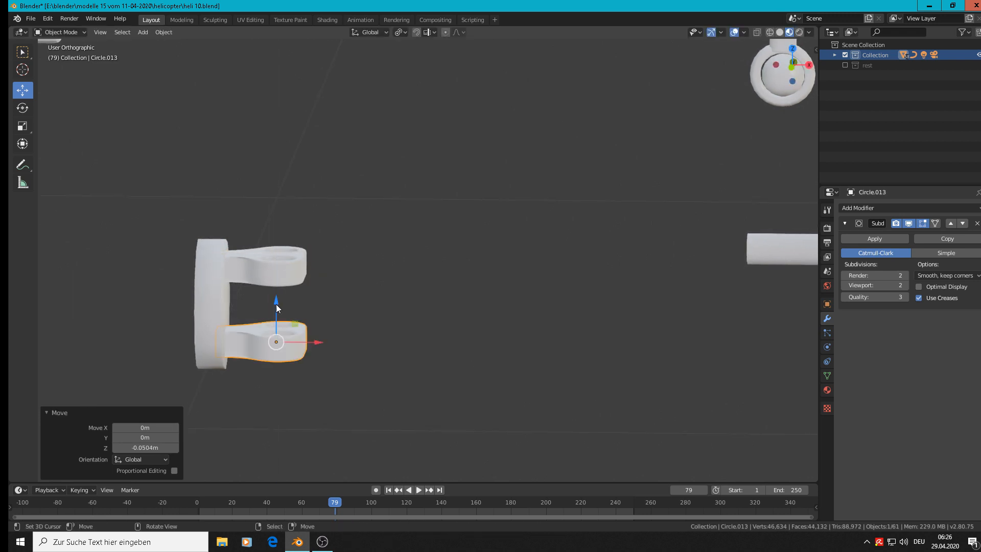
Open the disc in Edit Mode and add a Subdivision Surface modifier to it
{"action": "middle_click_drag", "start_coordinate": [276, 304], "coordinate": [259, 332]}
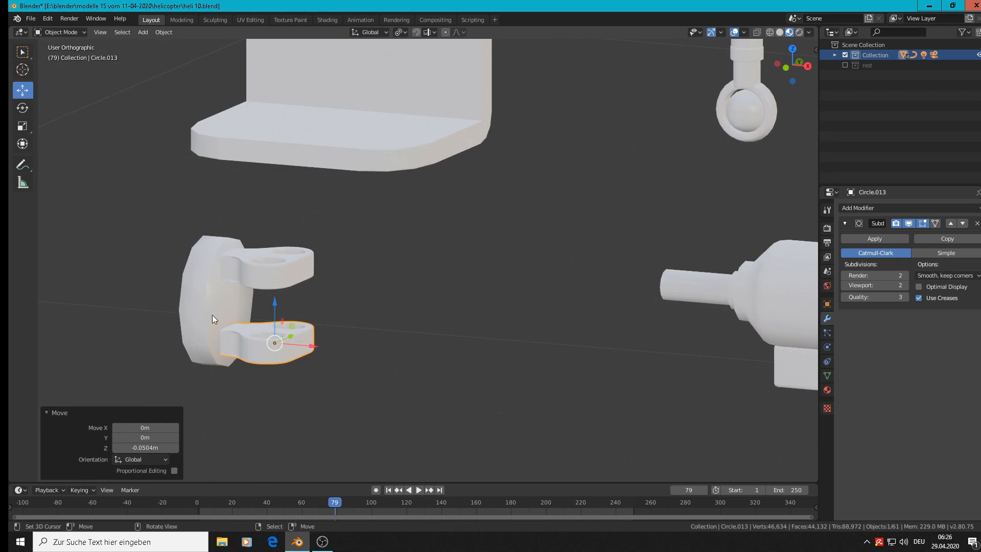
{"action": "scroll", "coordinate": [210, 306], "scroll_direction": "up", "scroll_amount": 3}
{"action": "left_click", "coordinate": [192, 260]}
{"action": "key", "text": "Tab"}
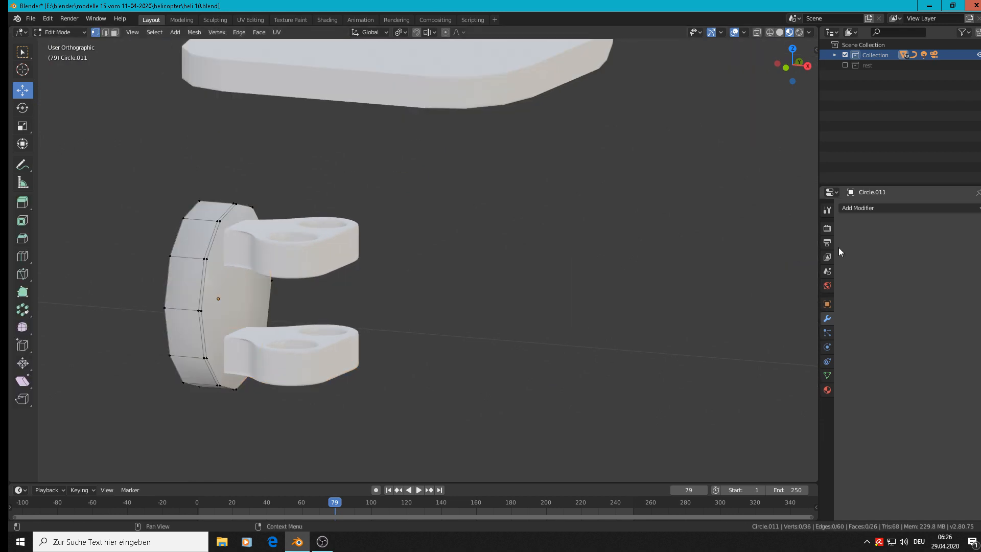
{"action": "left_click", "coordinate": [888, 214]}
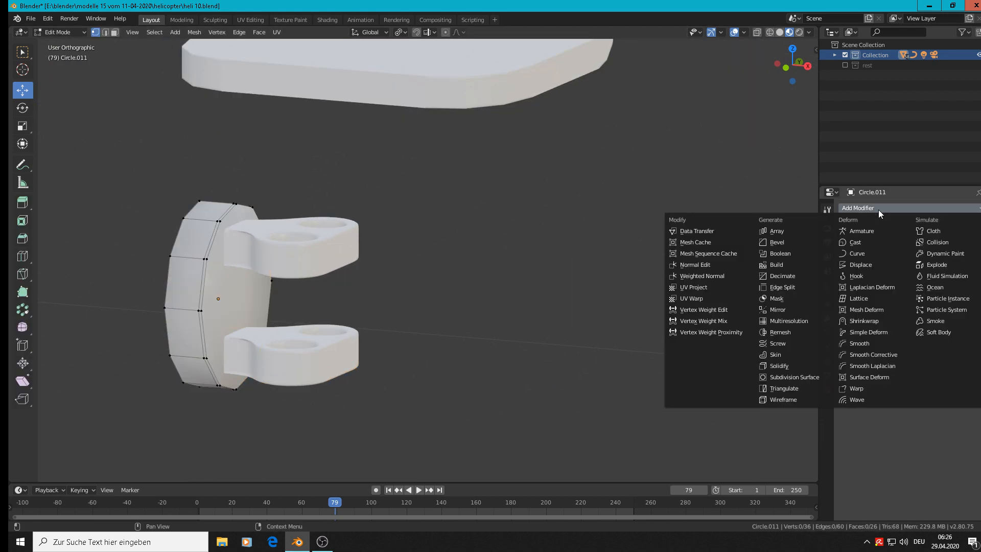
{"action": "left_click", "coordinate": [801, 376]}
Cut one edge loop around the disc's rim, slid to a factor of -0.657 towards its outer face, and return to Object Mode
{"action": "key", "text": "ctrl+r"}
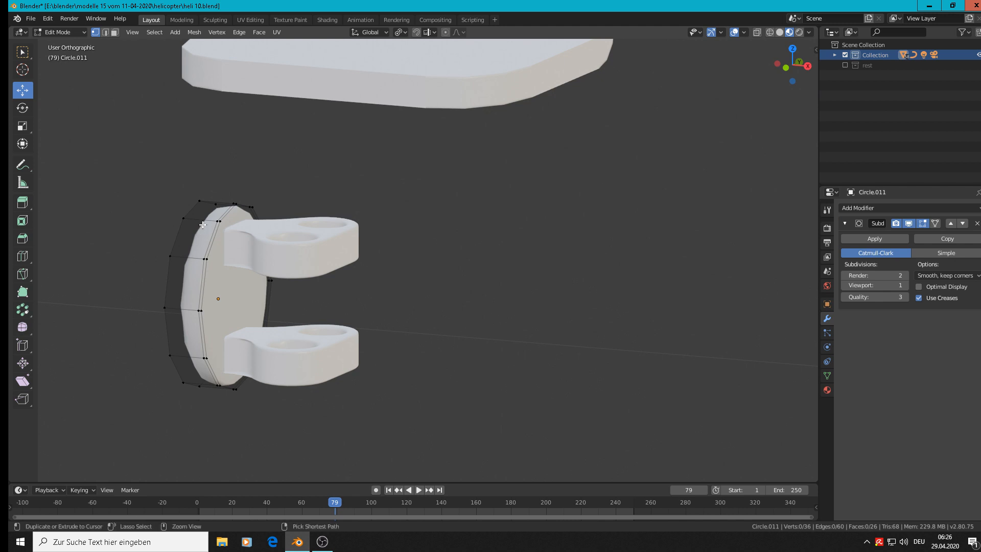
{"action": "left_click", "coordinate": [198, 228]}
{"action": "left_click", "coordinate": [197, 222]}
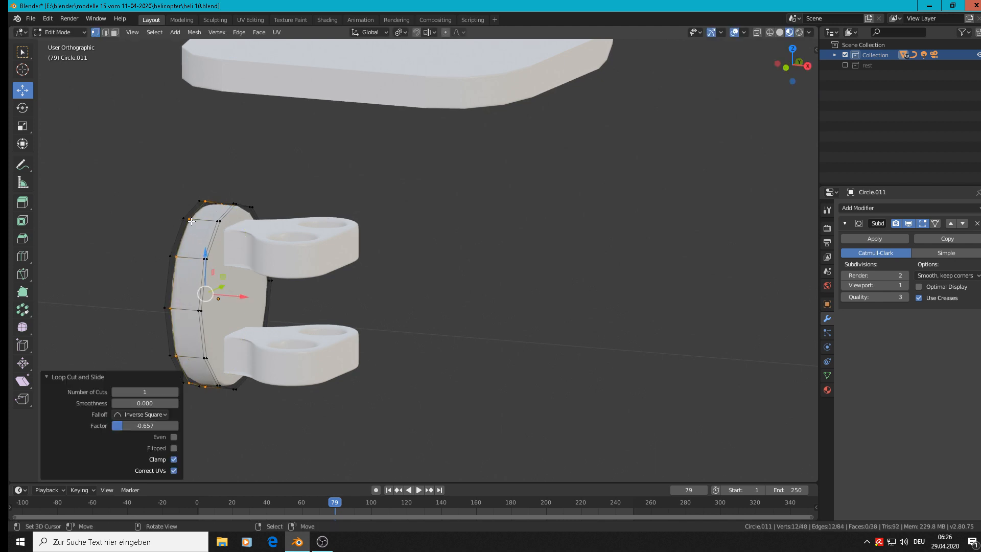
{"action": "key", "text": "Tab"}
Bring the two plates closer together by lowering the upper one and raising the lower one slightly along Z
{"action": "middle_click_drag", "start_coordinate": [262, 259], "coordinate": [305, 252]}
{"action": "left_click", "coordinate": [305, 252]}
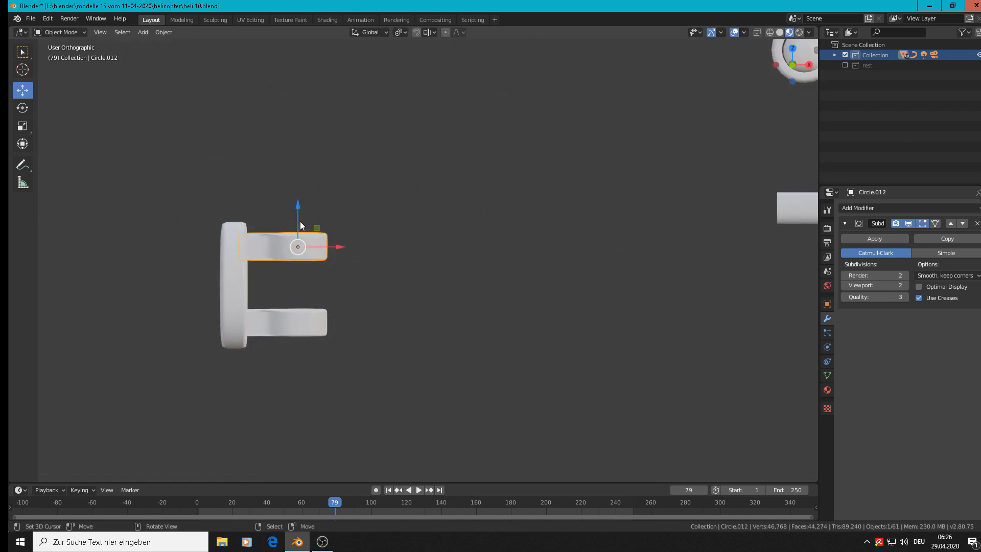
{"action": "left_click_drag", "start_coordinate": [300, 225], "coordinate": [300, 230]}
{"action": "left_click", "coordinate": [294, 321]}
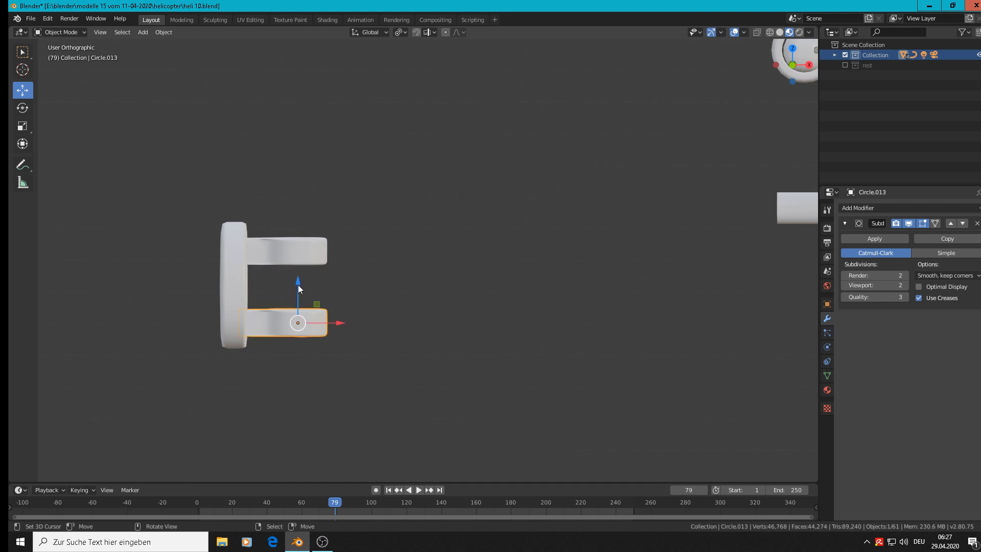
{"action": "left_click_drag", "start_coordinate": [298, 285], "coordinate": [299, 276]}
Scale the disc uniformly to 0.868 and move it 0.00305 m up along Z to centre it on the plates
{"action": "left_click", "coordinate": [242, 278]}
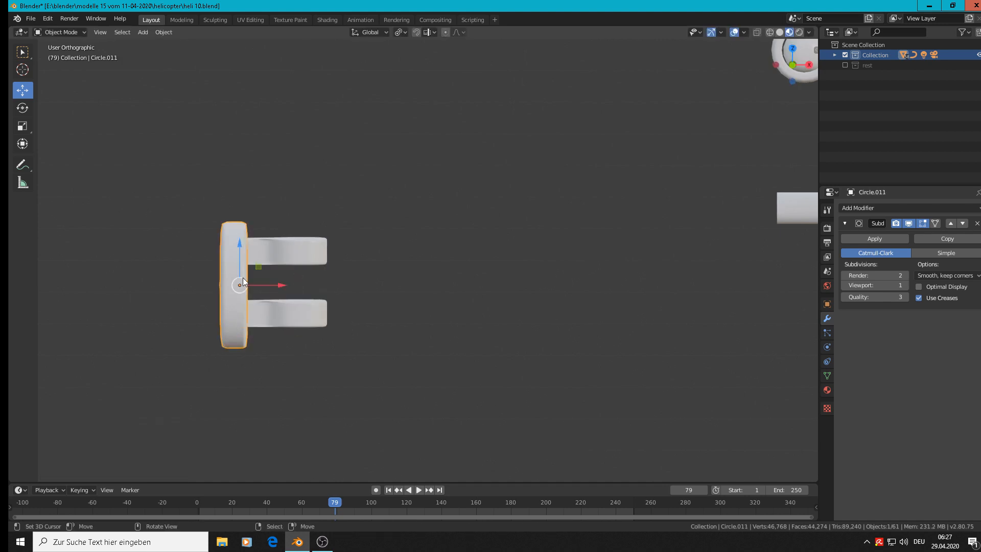
{"action": "key", "text": "s"}
{"action": "left_click", "coordinate": [349, 361]}
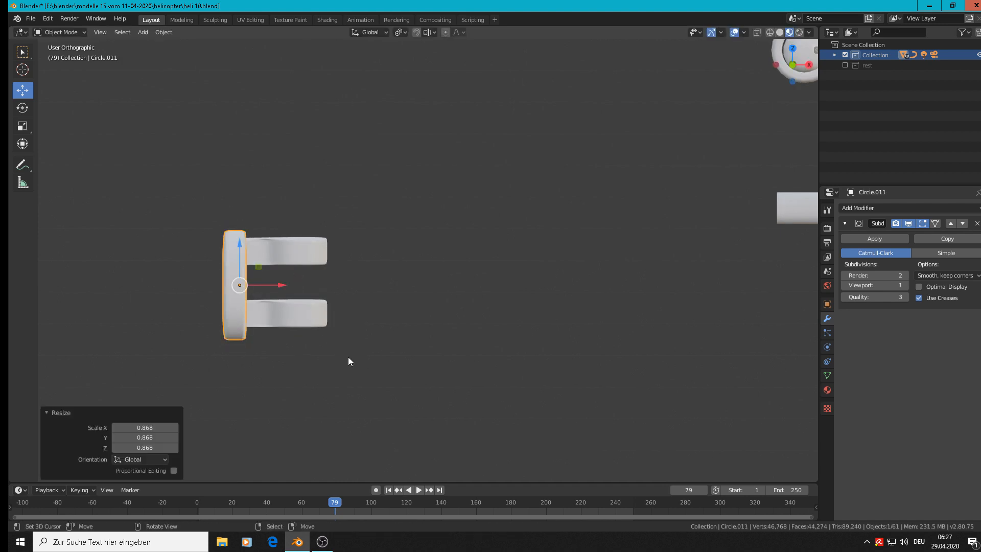
{"action": "left_click_drag", "start_coordinate": [237, 253], "coordinate": [238, 251]}
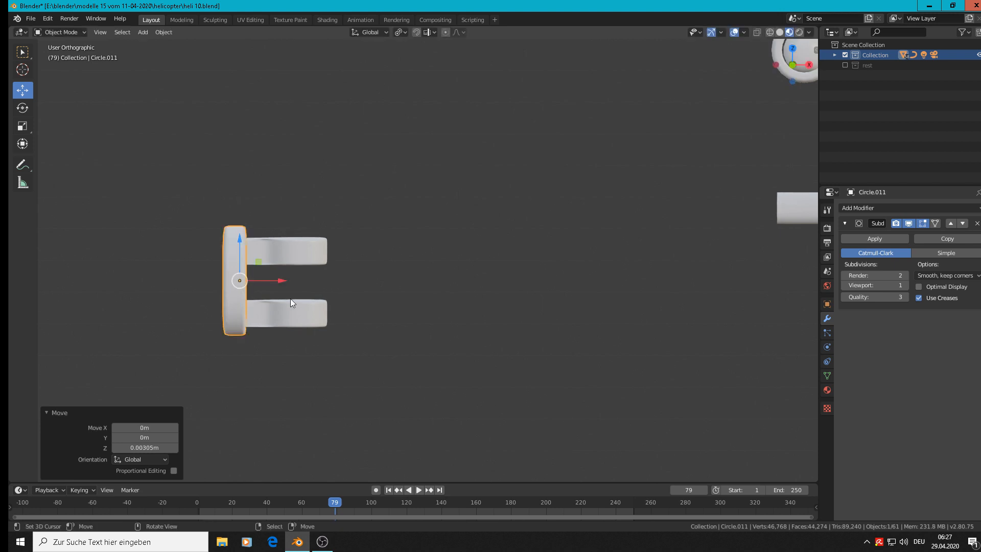
Check the alignment from above, add both plates to the disc selection, and join them into one object
{"action": "middle_click_drag", "start_coordinate": [290, 298], "coordinate": [317, 399]}
{"action": "key", "text": "KP_7"}
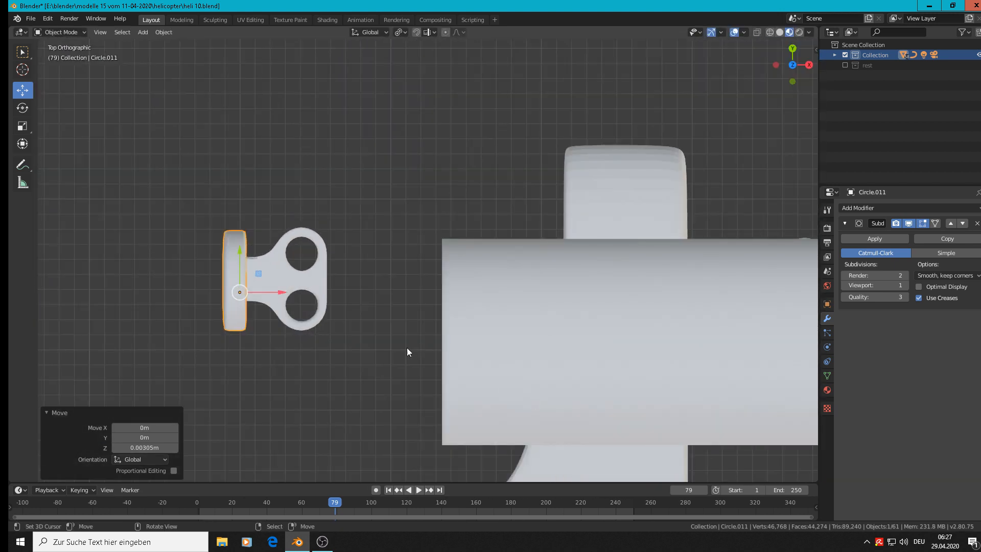
{"action": "middle_click_drag", "start_coordinate": [323, 351], "coordinate": [311, 253]}
{"action": "left_click", "coordinate": [298, 260], "text": "shift"}
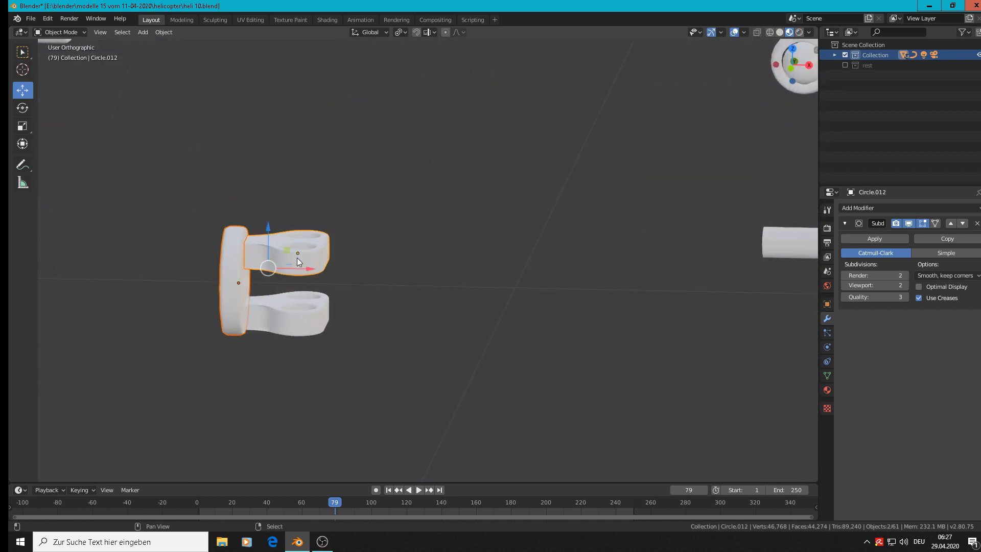
{"action": "left_click", "coordinate": [312, 326], "text": "shift"}
{"action": "left_click", "coordinate": [164, 31]}
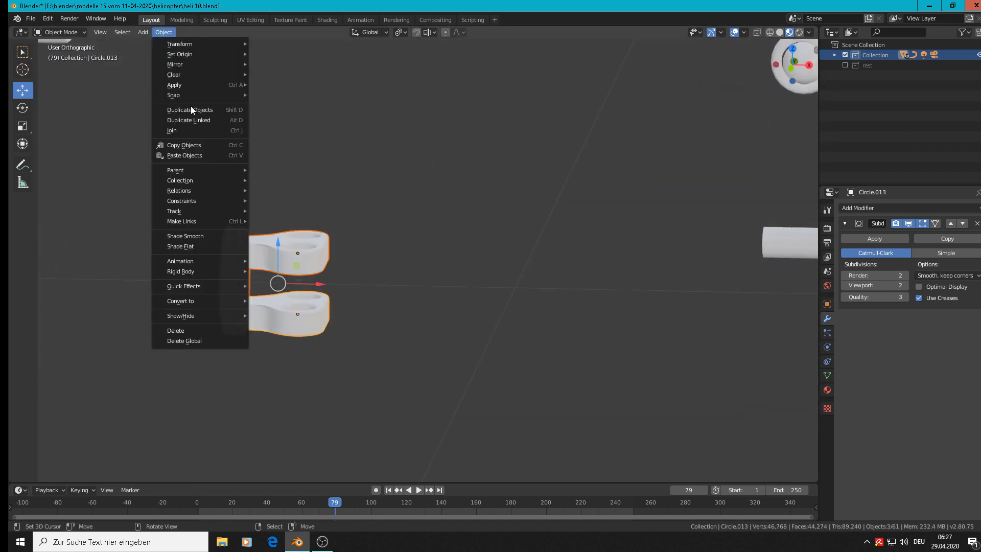
{"action": "left_click", "coordinate": [177, 128]}
From the front view, move the joined fork-shaped piece along X and up along Z to just below the long arm's wide end
{"action": "scroll", "coordinate": [360, 271], "scroll_direction": "down", "scroll_amount": 5}
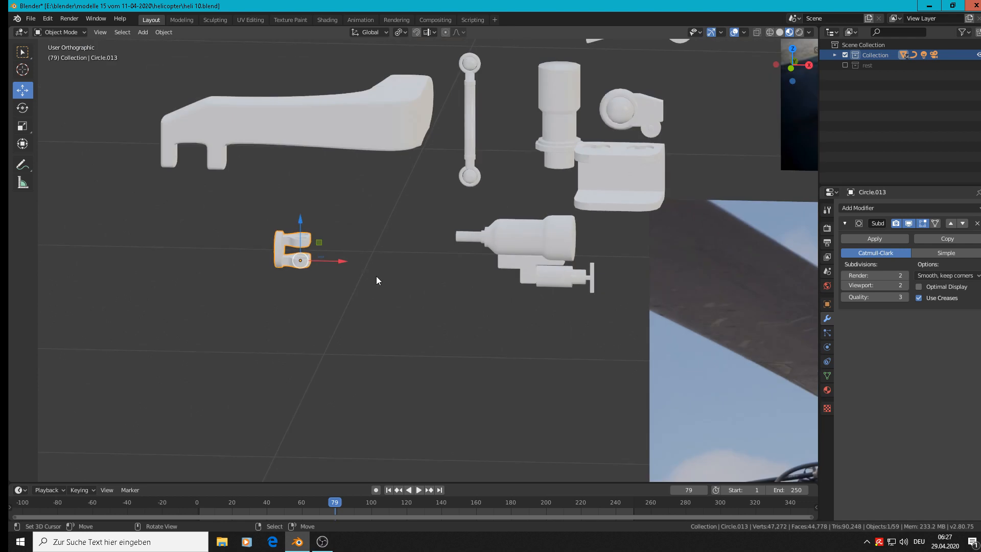
{"action": "key", "text": "KP_1"}
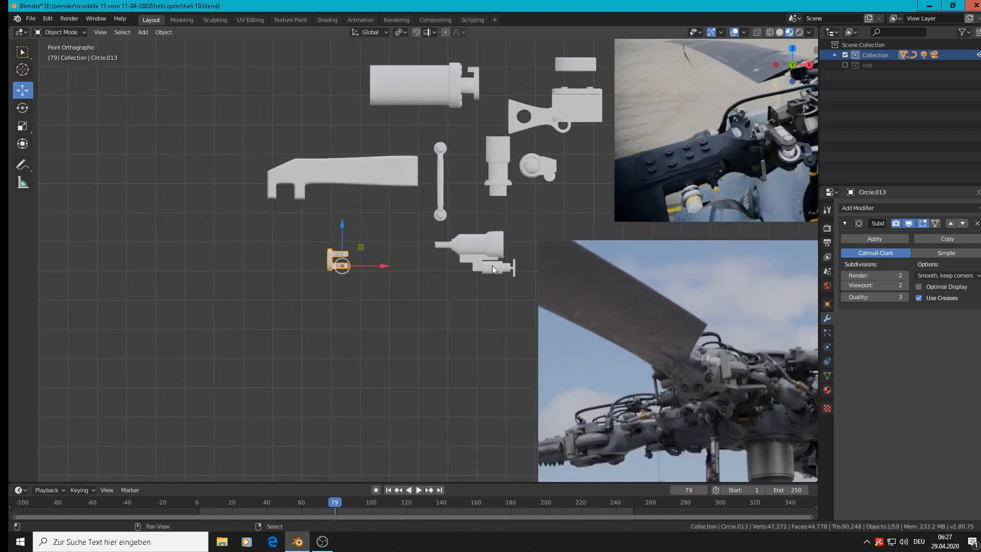
{"action": "middle_click_drag", "start_coordinate": [129, 320], "coordinate": [127, 320], "text": "shift"}
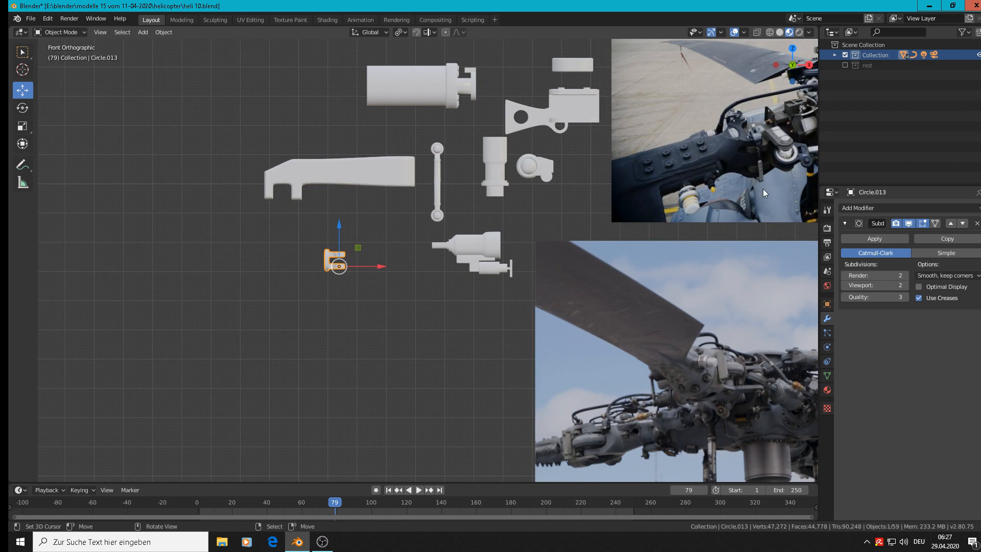
{"action": "middle_click_drag", "start_coordinate": [671, 228], "coordinate": [445, 265], "text": "shift"}
{"action": "scroll", "coordinate": [139, 301], "scroll_direction": "up", "scroll_amount": 1}
{"action": "left_click_drag", "start_coordinate": [147, 303], "coordinate": [218, 303]}
{"action": "left_click_drag", "start_coordinate": [175, 267], "coordinate": [185, 218]}
Open the long arm's mesh for editing with none of its vertices selected
{"action": "middle_click_drag", "start_coordinate": [185, 217], "coordinate": [392, 243], "text": "shift"}
{"action": "scroll", "coordinate": [369, 213], "scroll_direction": "up", "scroll_amount": 3}
{"action": "left_click", "coordinate": [345, 195]}
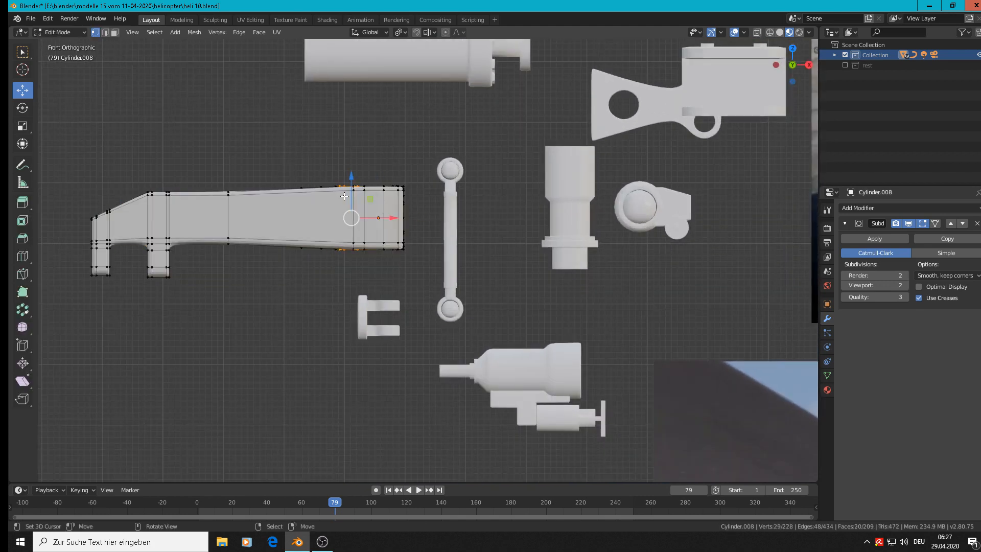
{"action": "key", "text": "Tab"}
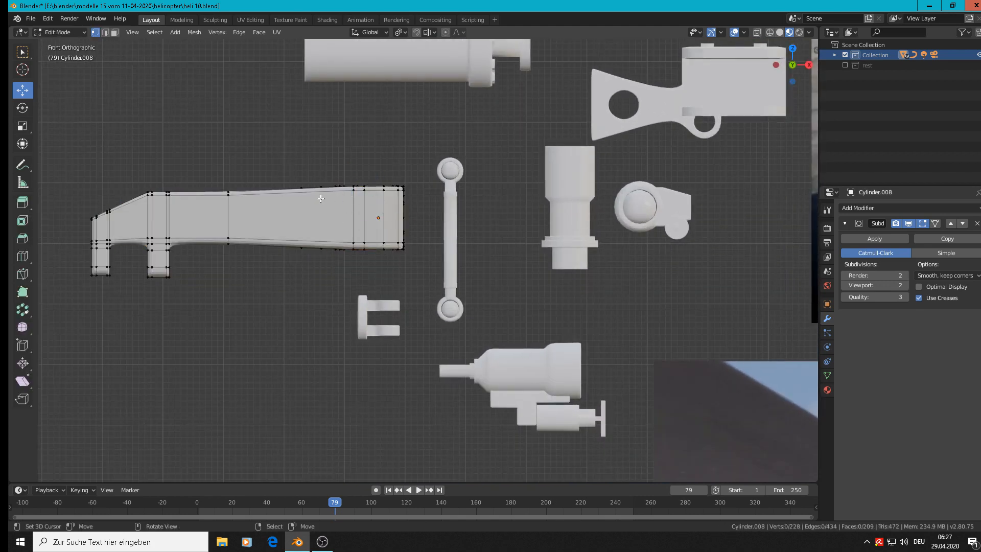
{"action": "scroll", "coordinate": [380, 186], "scroll_direction": "up", "scroll_amount": 2}
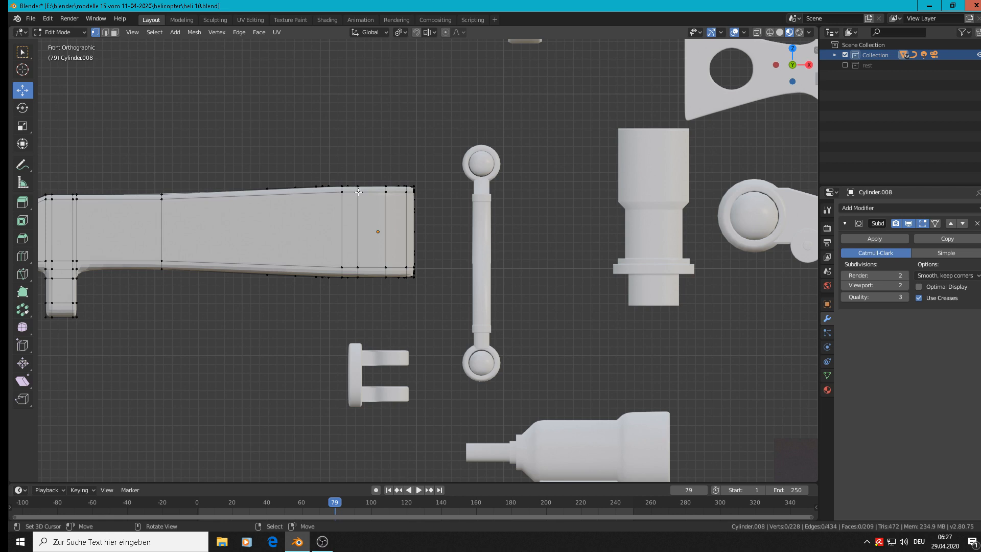
{"action": "scroll", "coordinate": [419, 195], "scroll_direction": "down", "scroll_amount": 2}
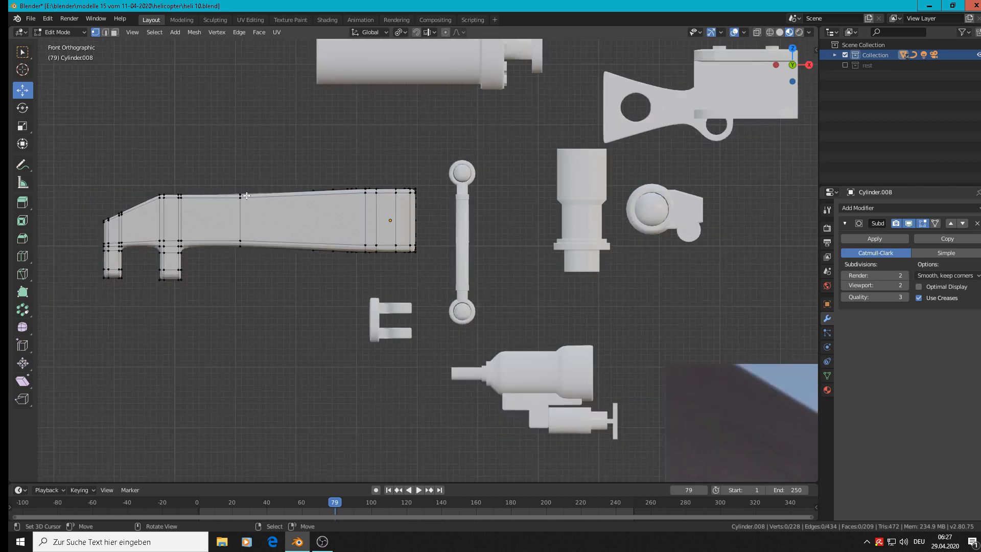
With X-ray on, select the vertices along the upper edge of the arm's wide end and lower them slightly along Z
{"action": "key", "text": "c"}
{"action": "left_click_drag", "start_coordinate": [422, 195], "coordinate": [307, 195]}
{"action": "right_click", "coordinate": [305, 195]}
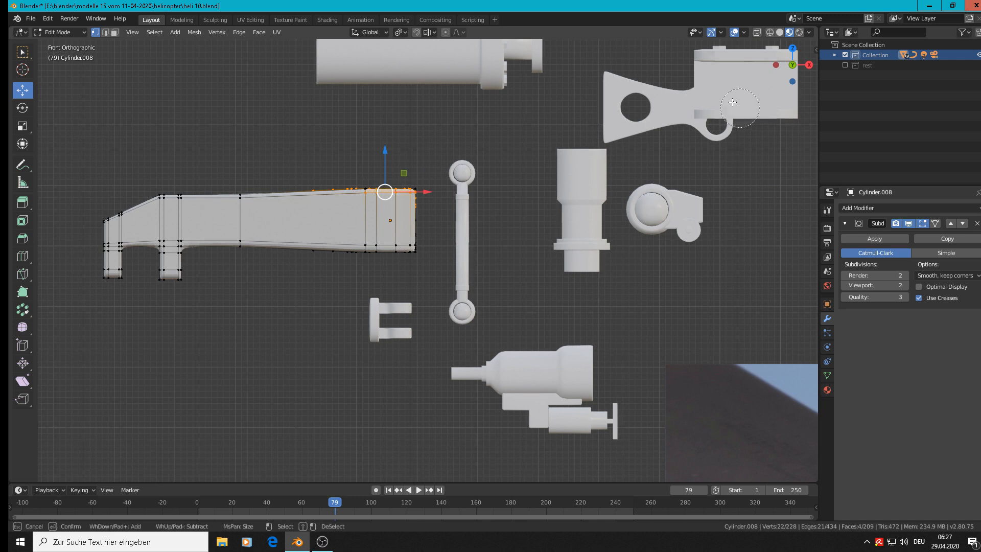
{"action": "key", "text": "c"}
{"action": "mouse_move", "coordinate": [438, 191]}
{"action": "left_mouse_down"}
{"action": "mouse_move", "coordinate": [403, 178]}
{"action": "mouse_move", "coordinate": [322, 188]}
{"action": "left_mouse_up"}
{"action": "right_click", "coordinate": [323, 188]}
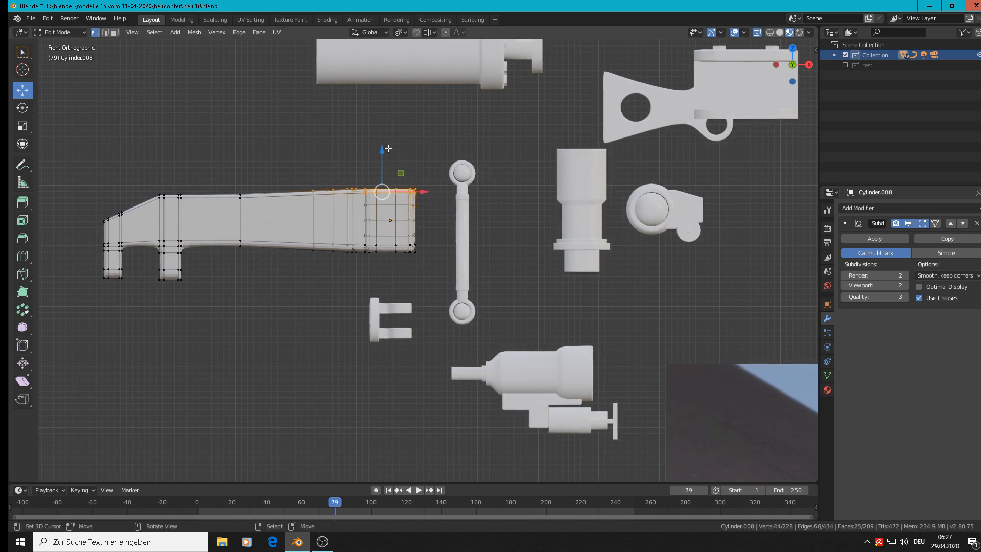
{"action": "key", "text": "c"}
{"action": "middle_click", "coordinate": [417, 213]}
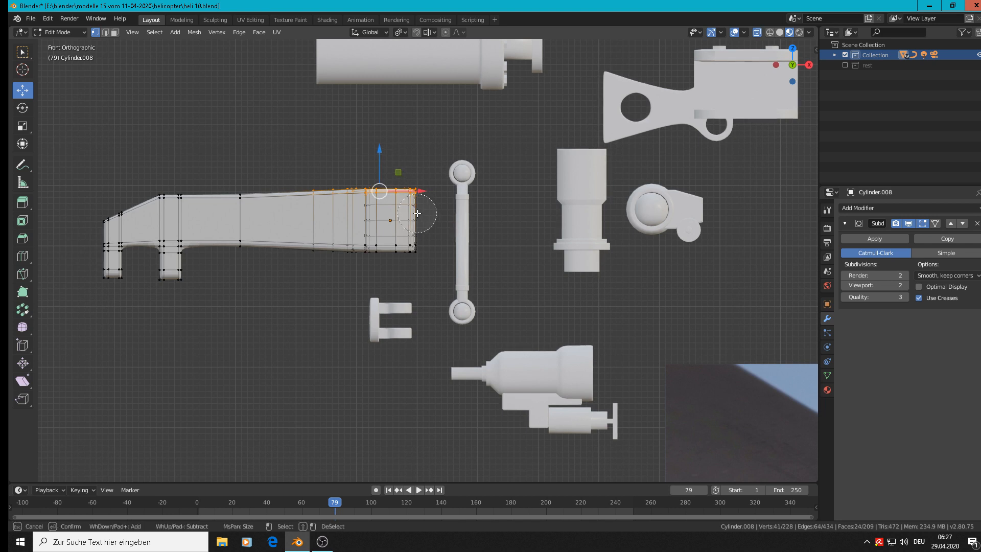
{"action": "right_click", "coordinate": [417, 213]}
{"action": "left_click_drag", "start_coordinate": [380, 159], "coordinate": [380, 164]}
{"action": "key", "text": "alt+a"}
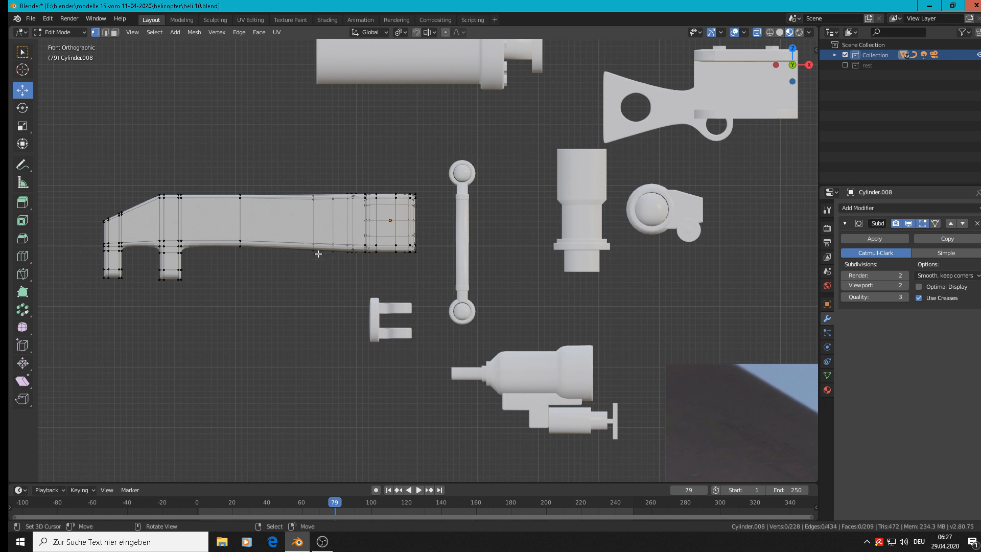
Select only the vertices along the lower edge of the arm's wide end, raise them slightly along Z, and finish editing the mesh
{"action": "key", "text": "c"}
{"action": "left_click_drag", "start_coordinate": [315, 257], "coordinate": [425, 251]}
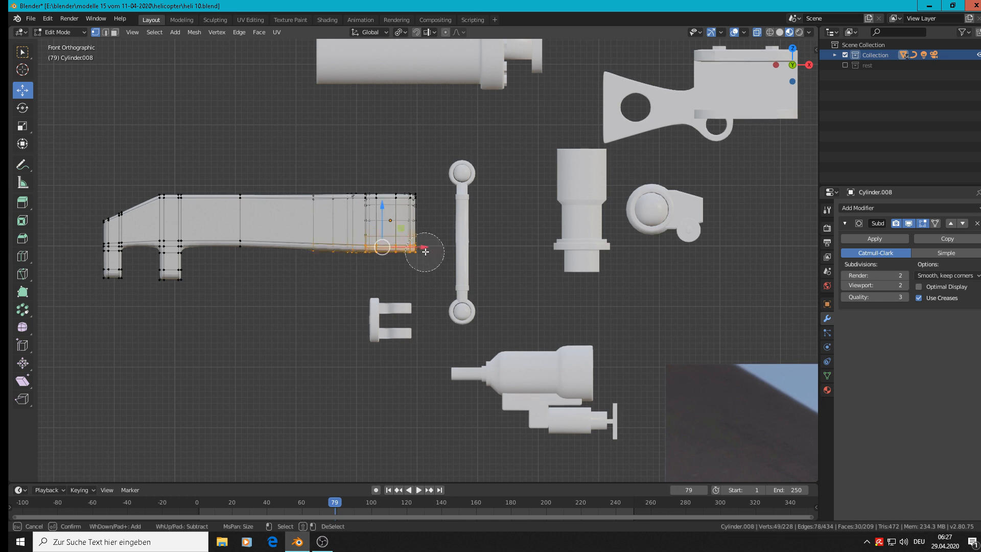
{"action": "right_click", "coordinate": [428, 251]}
{"action": "middle_click_drag", "start_coordinate": [422, 233], "coordinate": [440, 290], "text": "shift"}
{"action": "key", "text": "c"}
{"action": "middle_click", "coordinate": [441, 285]}
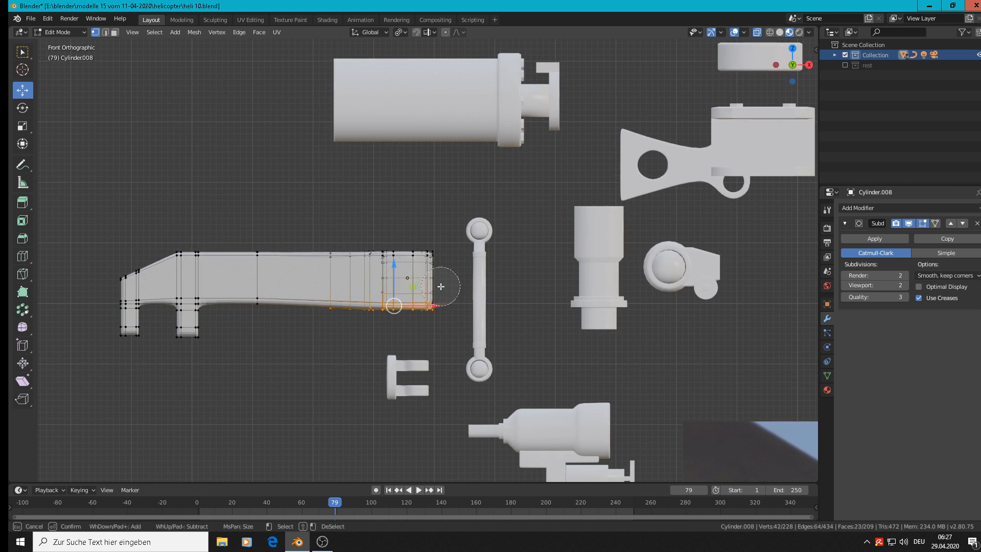
{"action": "middle_click", "coordinate": [386, 283]}
{"action": "right_click", "coordinate": [386, 283]}
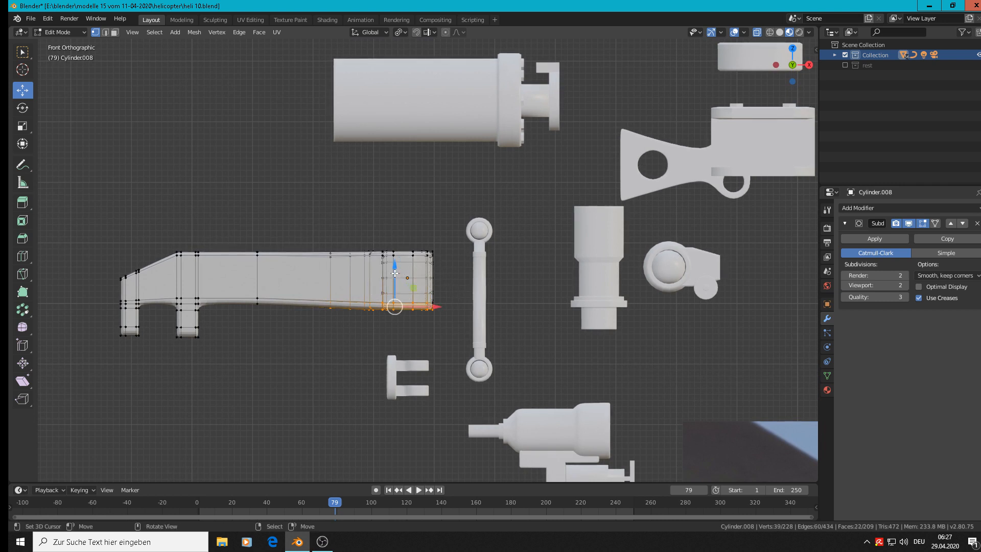
{"action": "left_click_drag", "start_coordinate": [394, 272], "coordinate": [395, 267]}
{"action": "key", "text": "Tab"}
Check the slimmed arm from an angled view and save the file under its existing name
{"action": "scroll", "coordinate": [390, 307], "scroll_direction": "down", "scroll_amount": 3}
{"action": "middle_click_drag", "start_coordinate": [390, 307], "coordinate": [412, 394]}
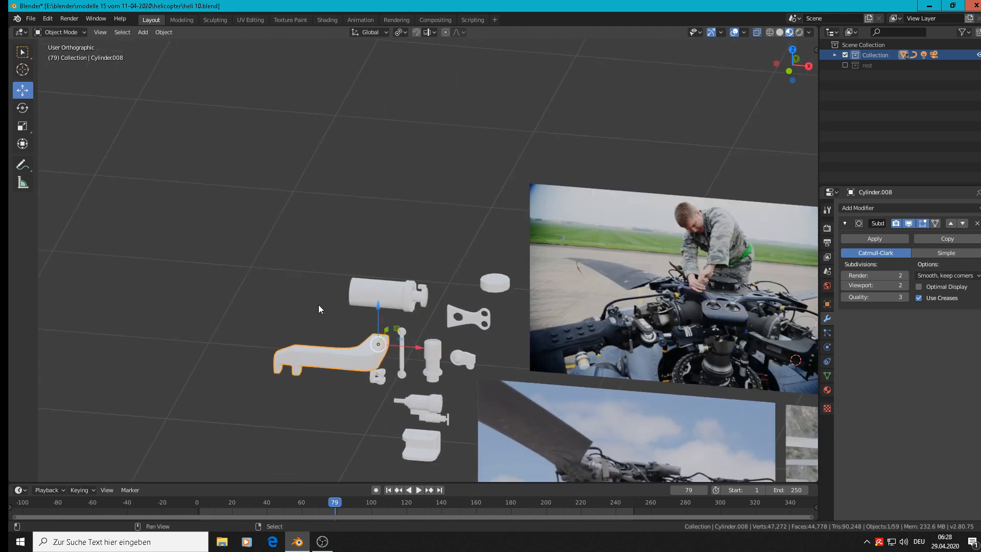
{"action": "scroll", "coordinate": [446, 339], "scroll_direction": "down", "scroll_amount": 3}
{"action": "scroll", "coordinate": [461, 333], "scroll_direction": "up", "scroll_amount": 5}
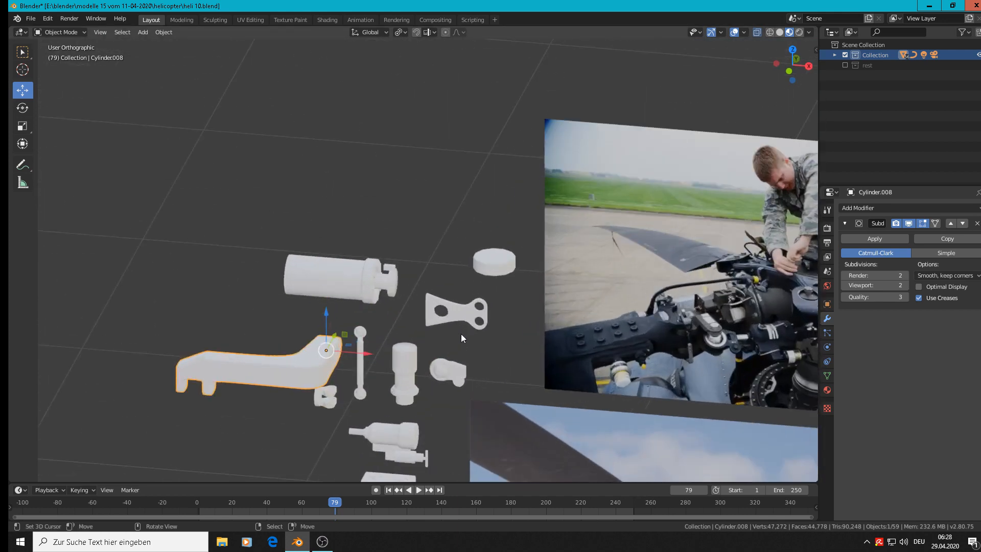
{"action": "left_click", "coordinate": [29, 18]}
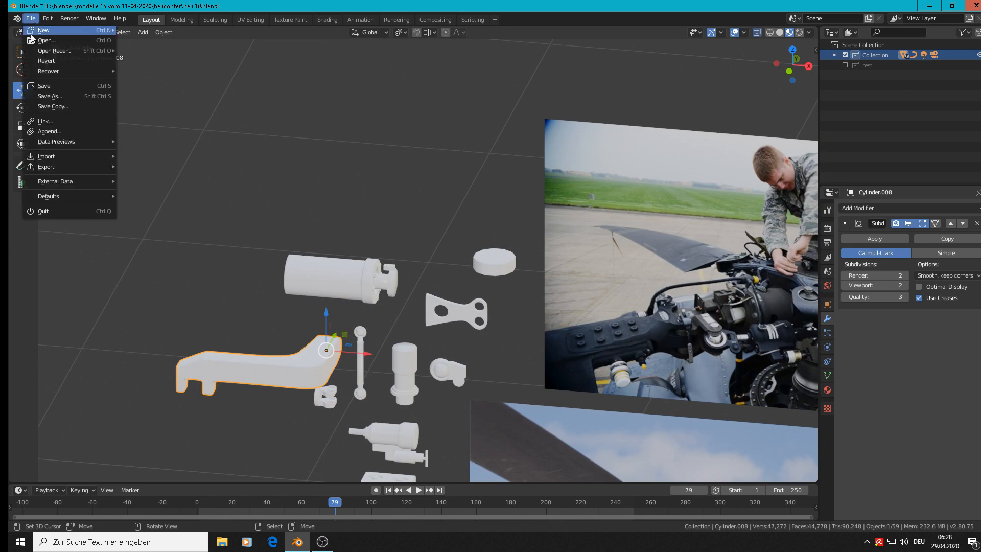
{"action": "left_click", "coordinate": [48, 85]}
{"action": "scroll", "coordinate": [667, 333], "scroll_direction": "down", "scroll_amount": 2}
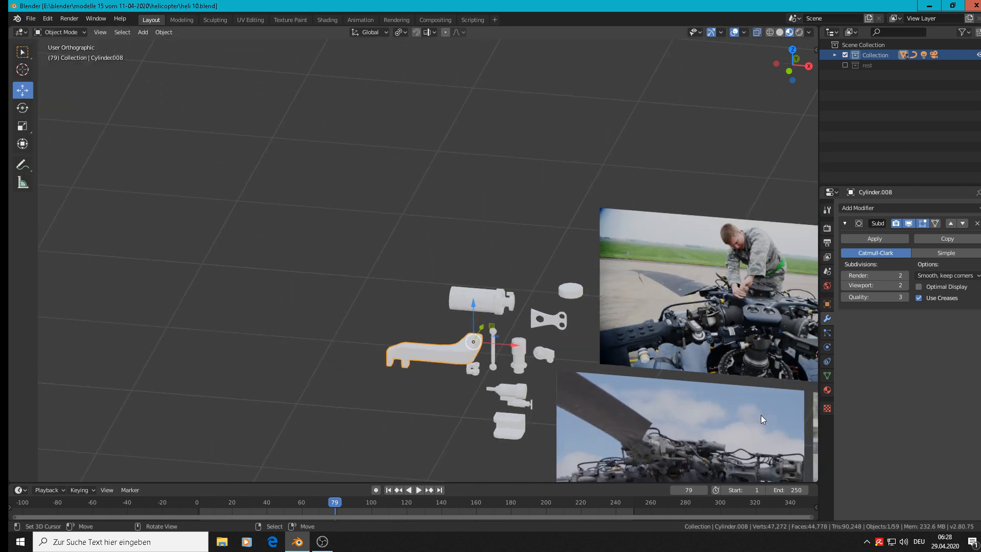
{"action": "scroll", "coordinate": [790, 332], "scroll_direction": "down", "scroll_amount": 2}
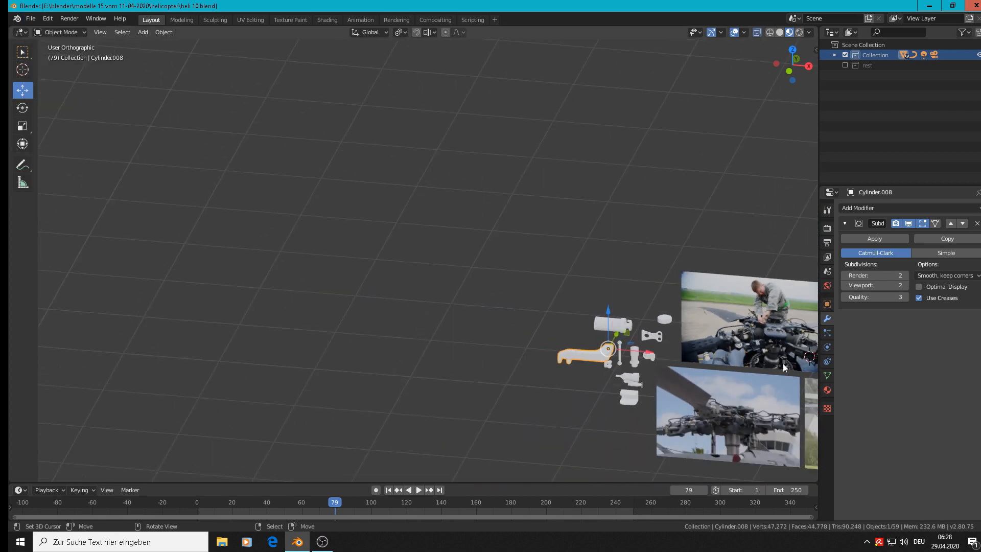
{"action": "scroll", "coordinate": [633, 349], "scroll_direction": "up", "scroll_amount": 1}
{"action": "middle_click_drag", "start_coordinate": [633, 349], "coordinate": [304, 241], "text": "shift"}
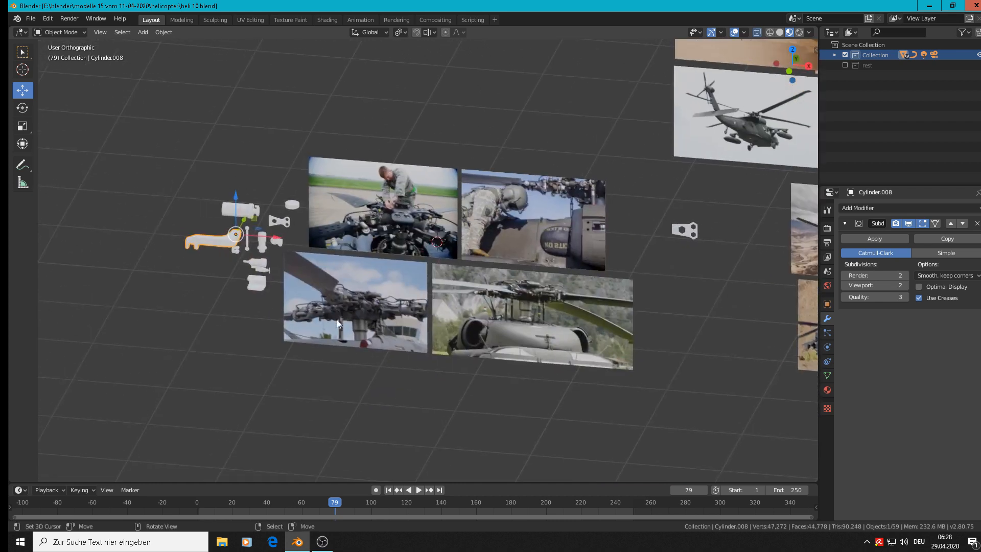
{"action": "mouse_move", "coordinate": [328, 549]}
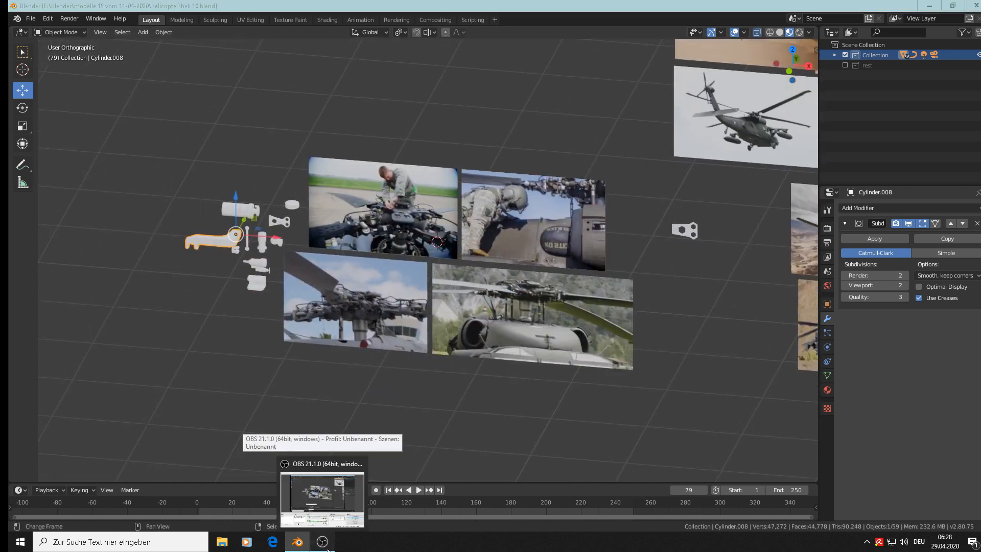